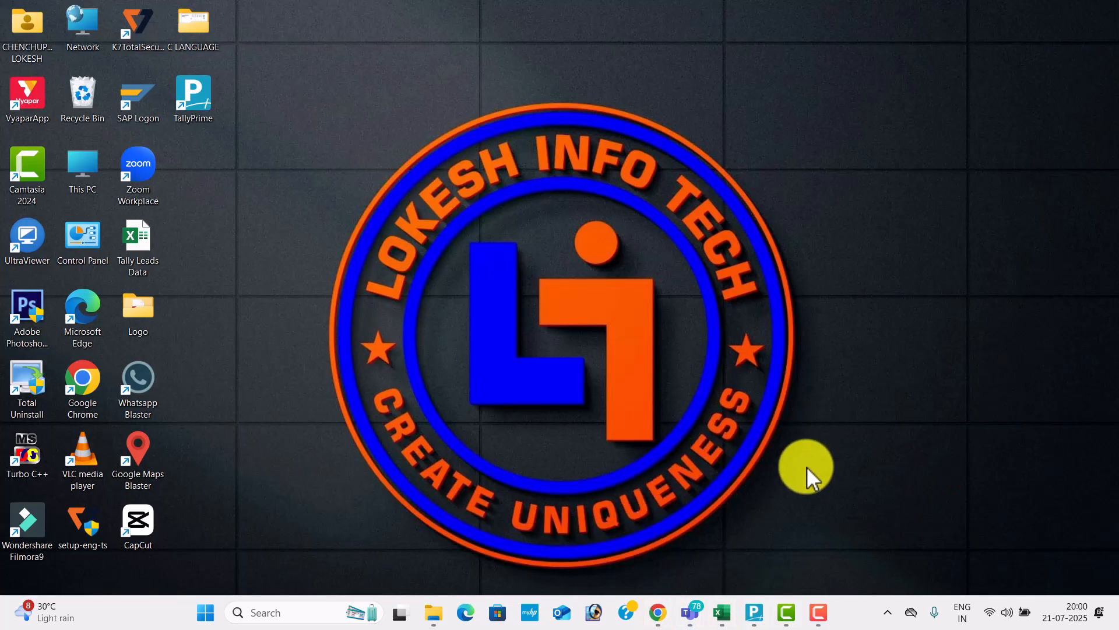
Step: Switch to the TALLY TEST workbook in Excel and make its empty Sheet8 ready for entry
{"action": "key", "text": "alt+Tab"}
{"action": "key", "text": "Tab"}
{"action": "key", "text": "Tab"}
{"action": "key", "text": "Tab"}
{"action": "key", "text": "Tab"}
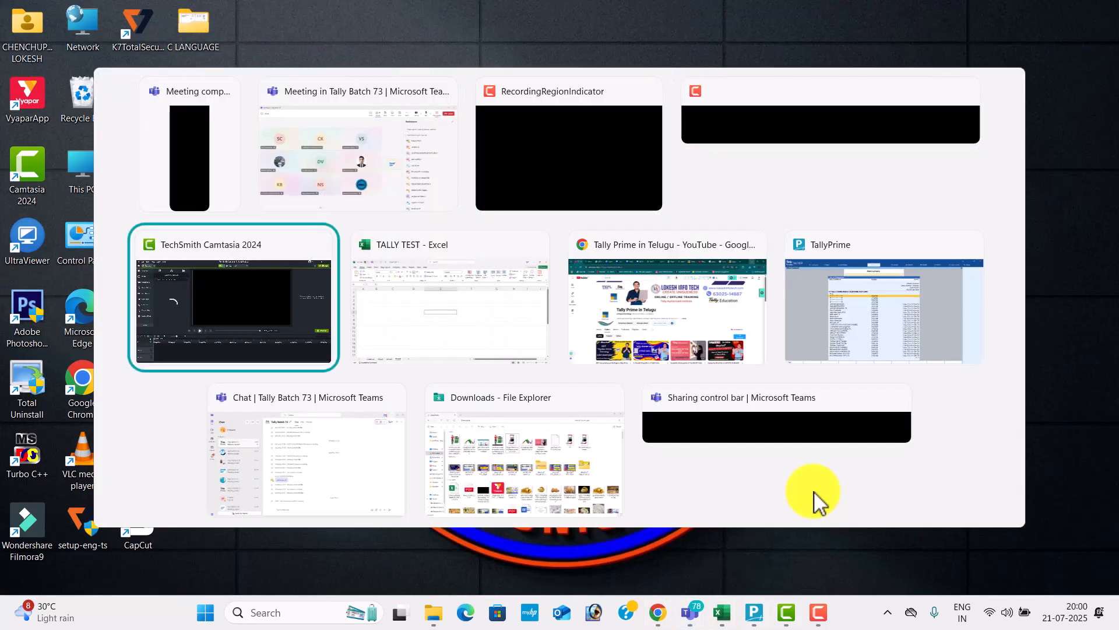
{"action": "key", "text": "Tab"}
{"action": "left_click", "coordinate": [467, 345]}
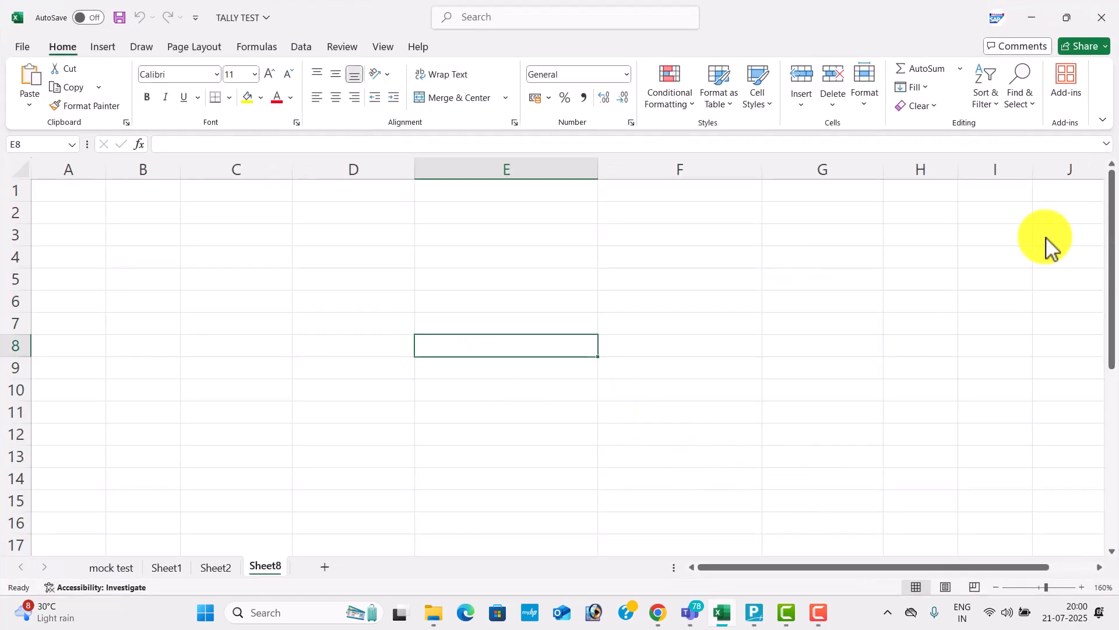
{"action": "left_click", "coordinate": [1027, 241]}
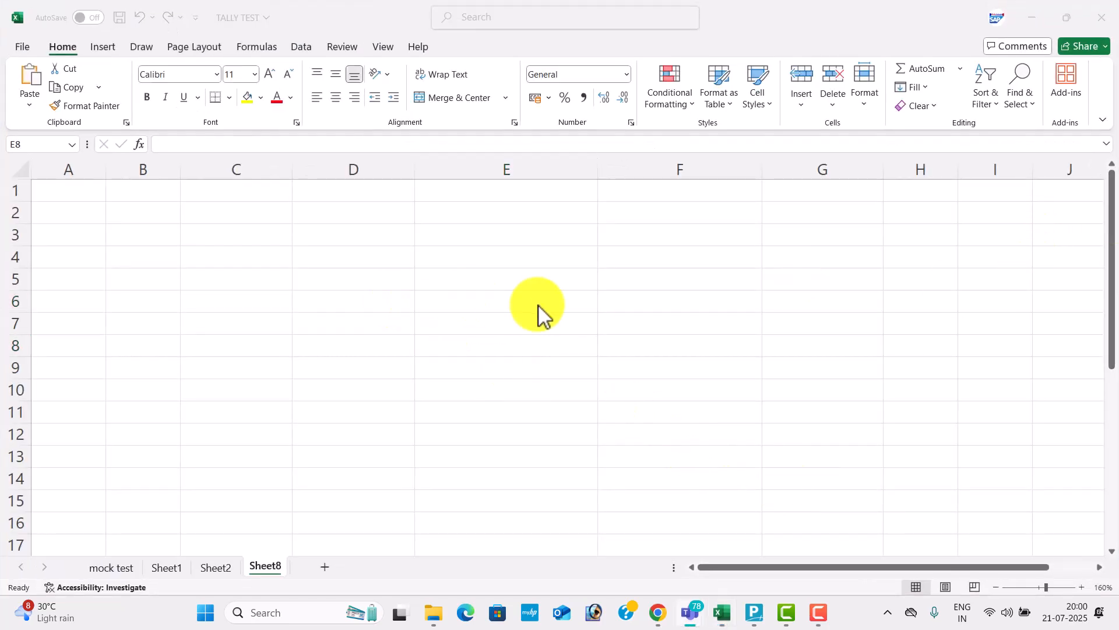
{"action": "left_click", "coordinate": [344, 262]}
{"action": "key", "text": "BackSpace"}
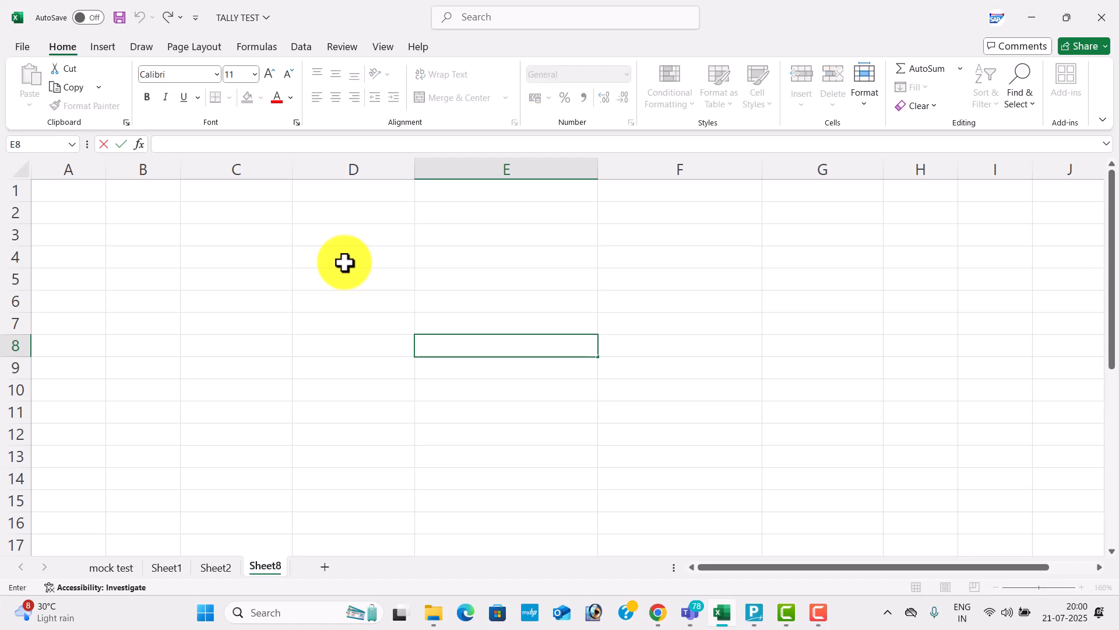
Step: Enter "Trading Organization or Trading Company" in cell D4 and widen column D to fit the text
{"action": "left_click", "coordinate": [345, 262]}
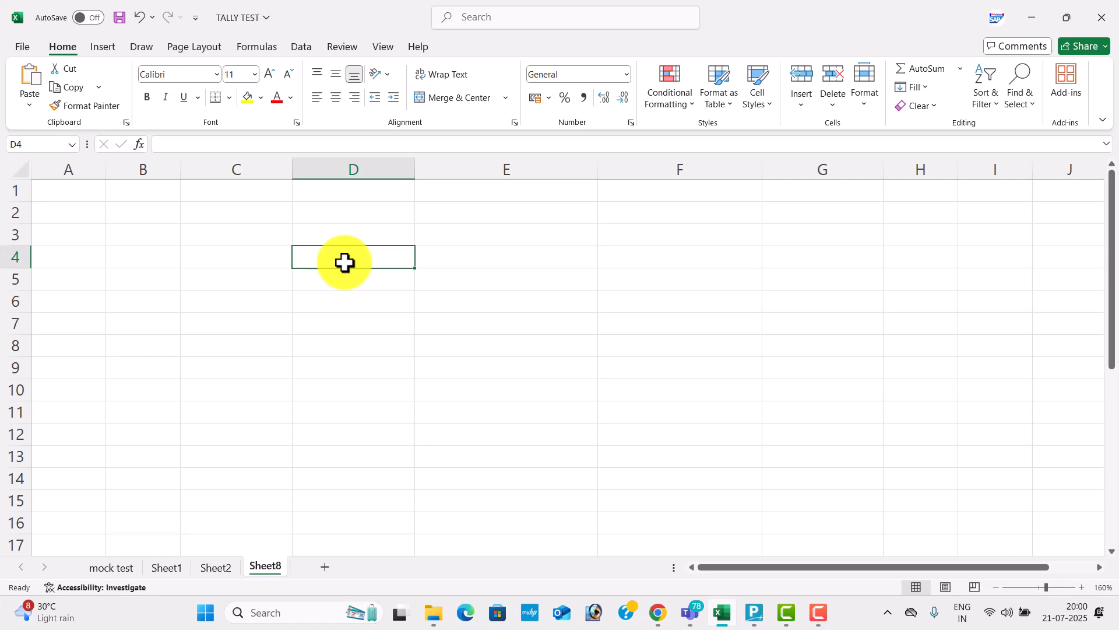
{"action": "type", "text": "T"}
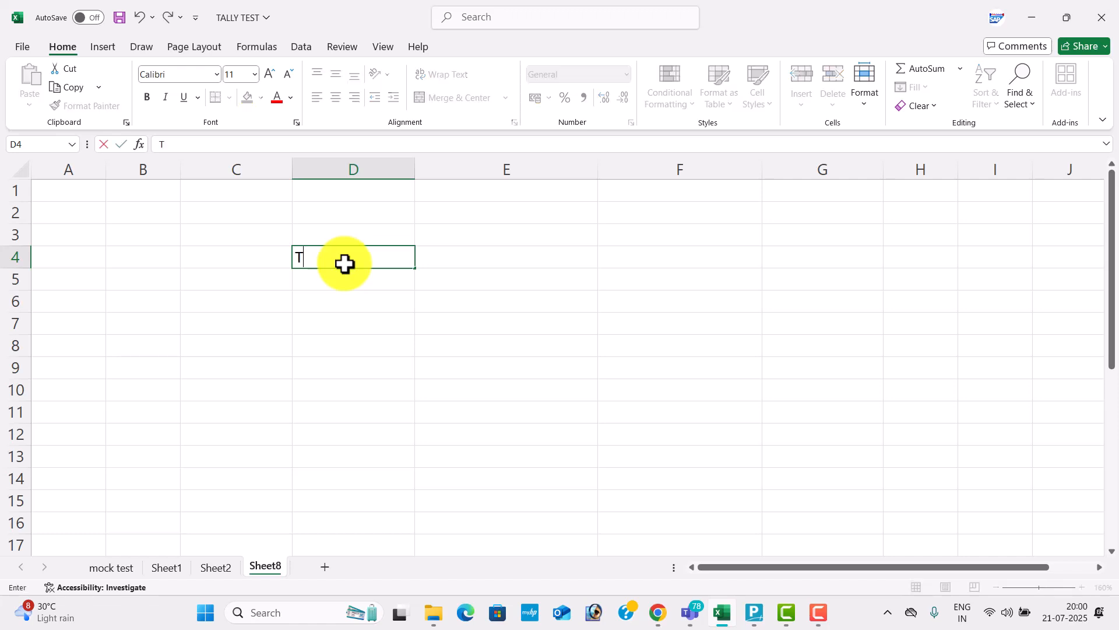
{"action": "type", "text": "rading Orga"}
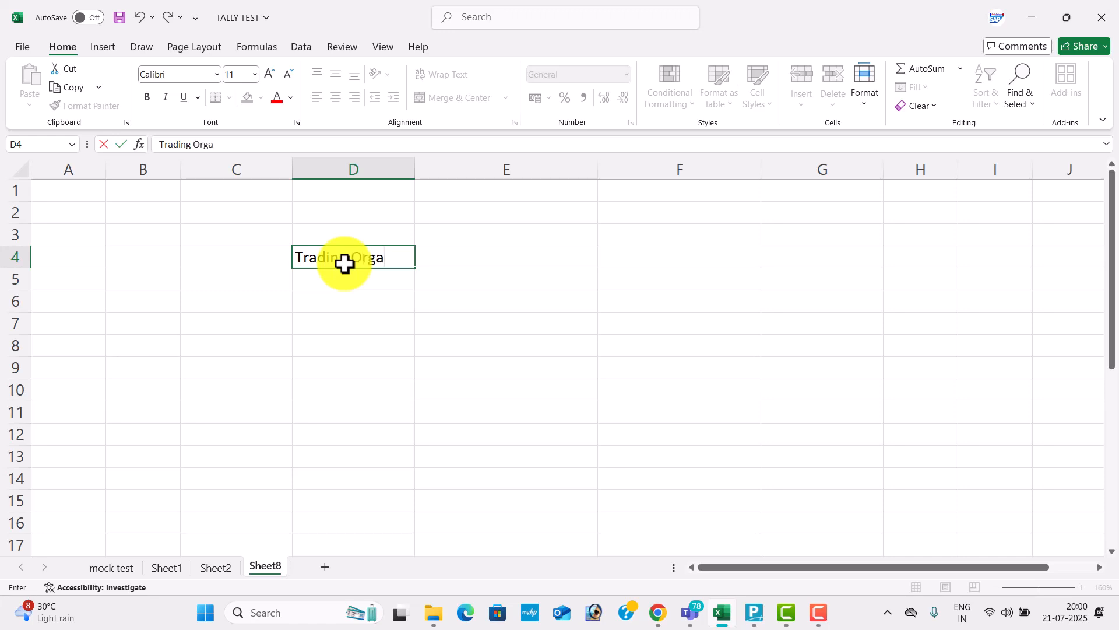
{"action": "type", "text": "nization or"}
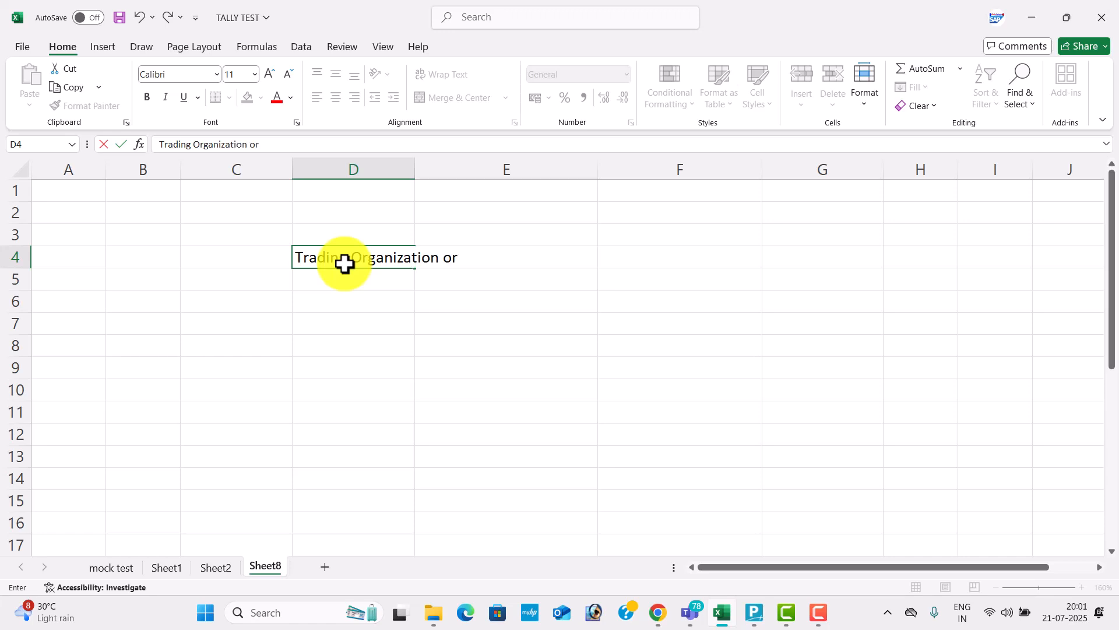
{"action": "type", "text": " Trading COmpa"}
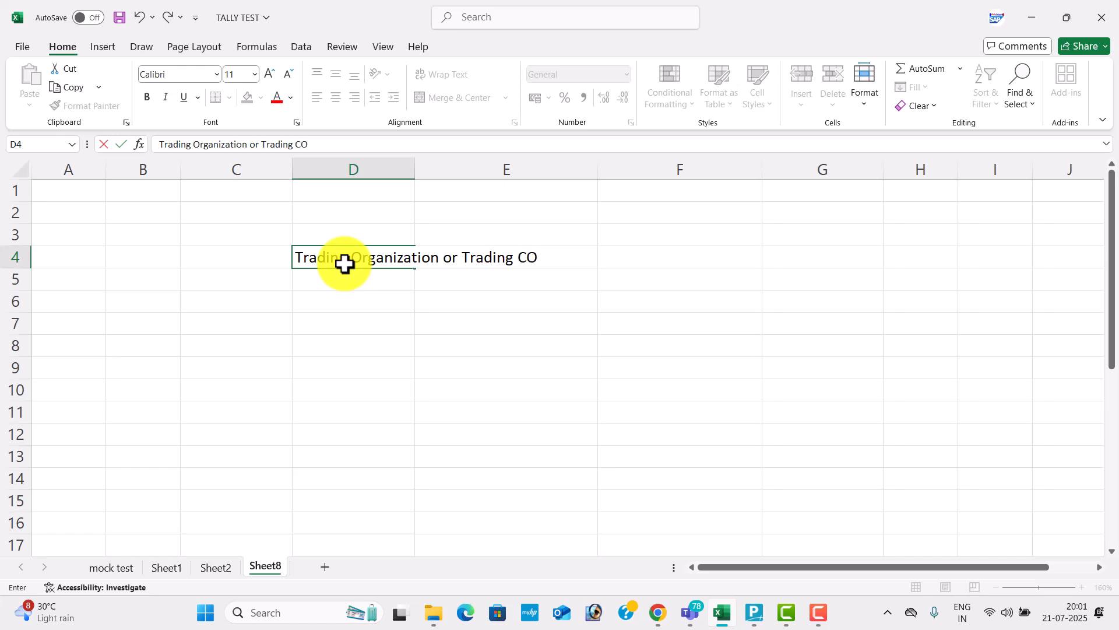
{"action": "key", "text": "BackSpace"}
{"action": "key", "text": "BackSpace"}
{"action": "key", "text": "BackSpace"}
{"action": "key", "text": "BackSpace"}
{"action": "type", "text": "ompany"}
{"action": "left_click", "coordinate": [559, 325]}
{"action": "left_click_drag", "start_coordinate": [413, 172], "coordinate": [610, 199]}
{"action": "left_click", "coordinate": [360, 363]}
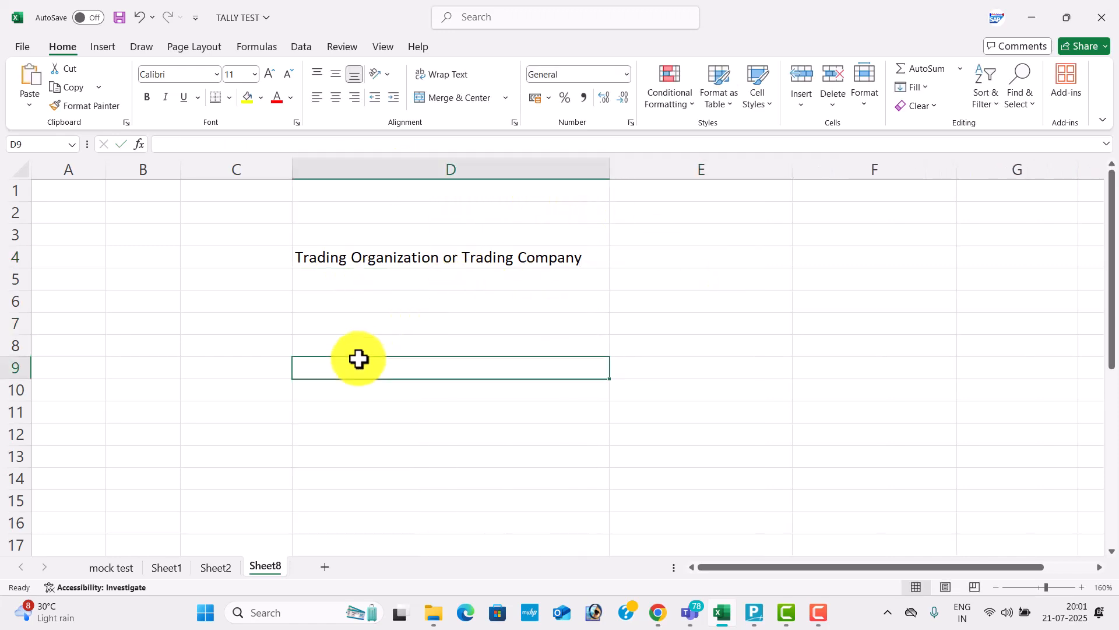
Step: Enter "Buying AND Selling" in cell D7, below the trading company heading
{"action": "left_click", "coordinate": [349, 330]}
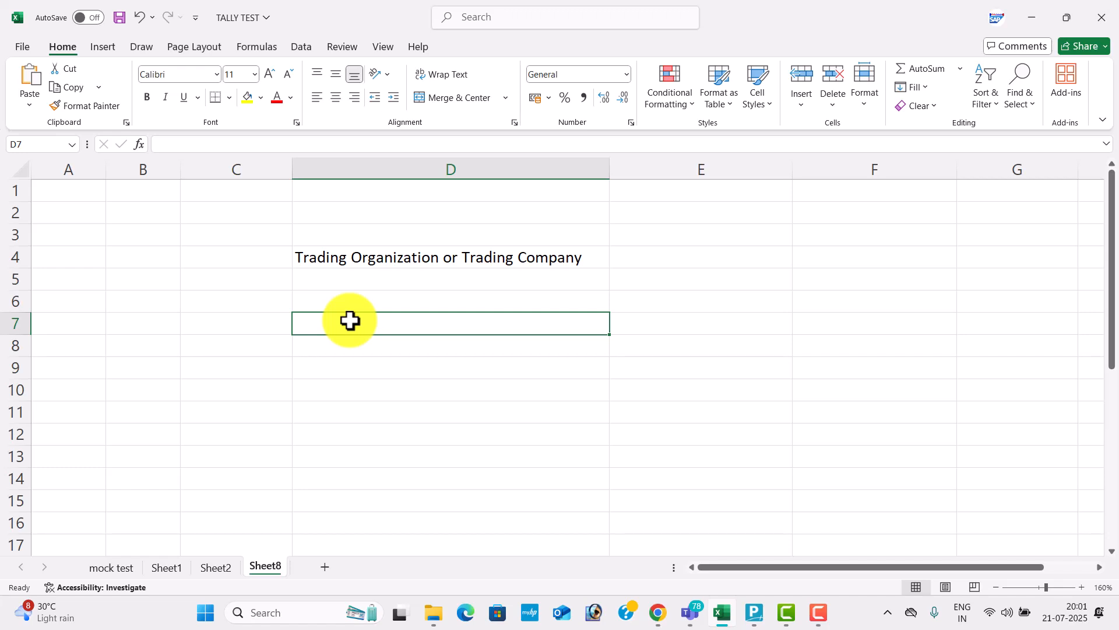
{"action": "type", "text": "Bu"}
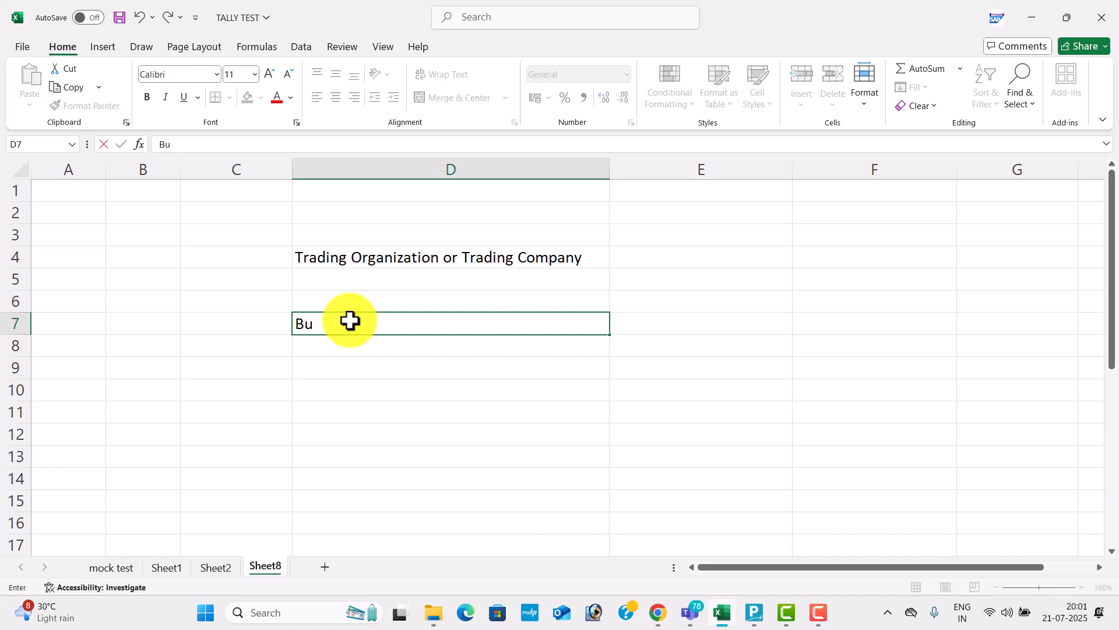
{"action": "type", "text": "ying AND Selling"}
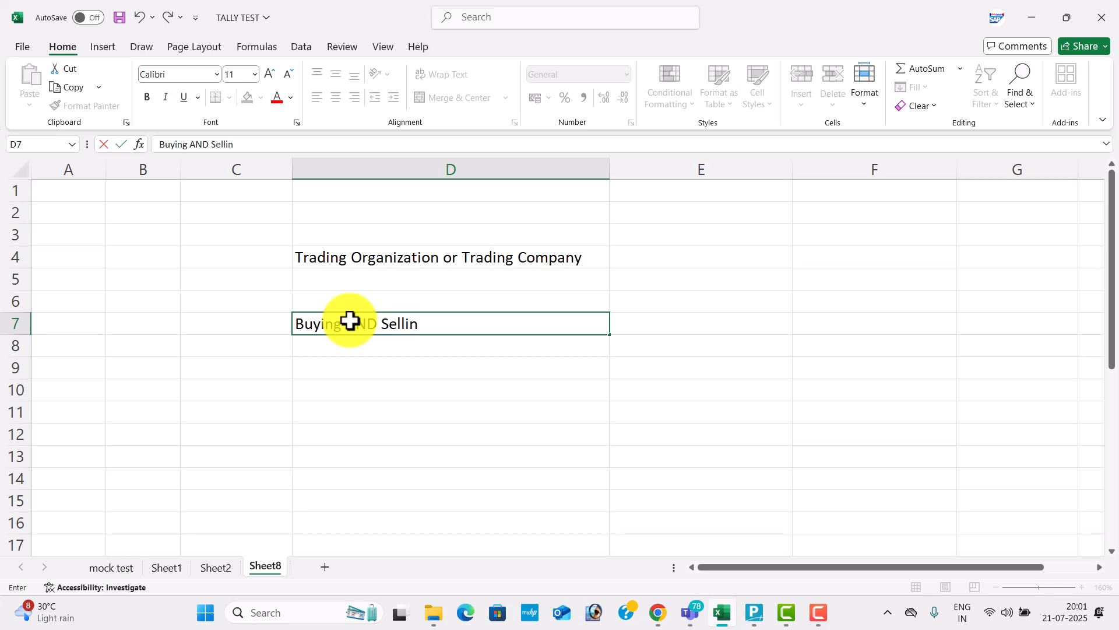
{"action": "key", "text": "Return"}
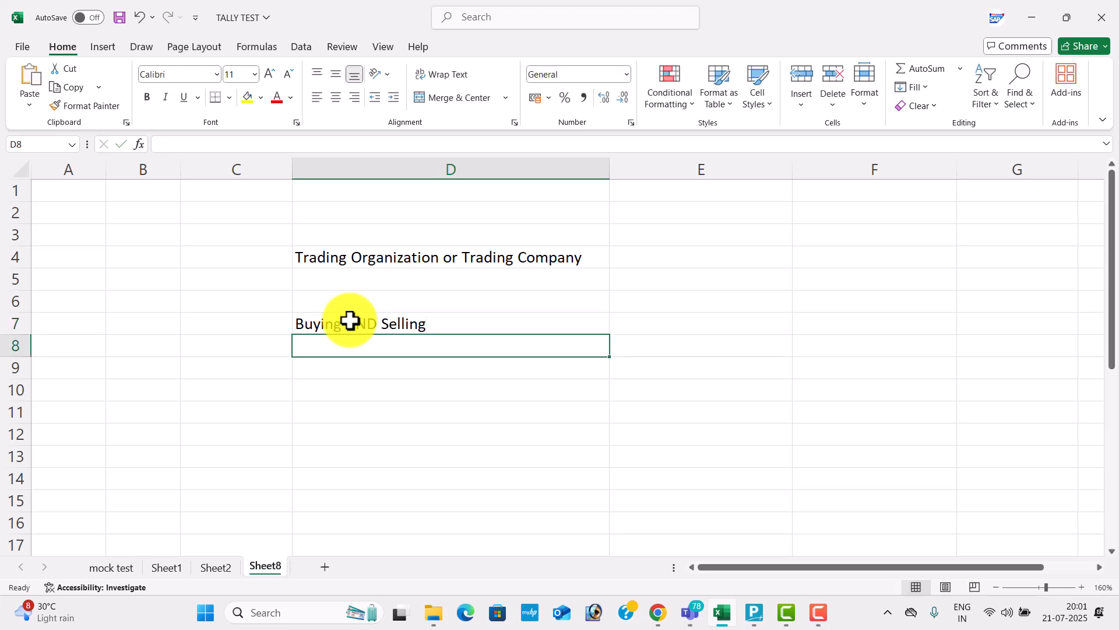
{"action": "key", "text": "Right"}
{"action": "key", "text": "Up"}
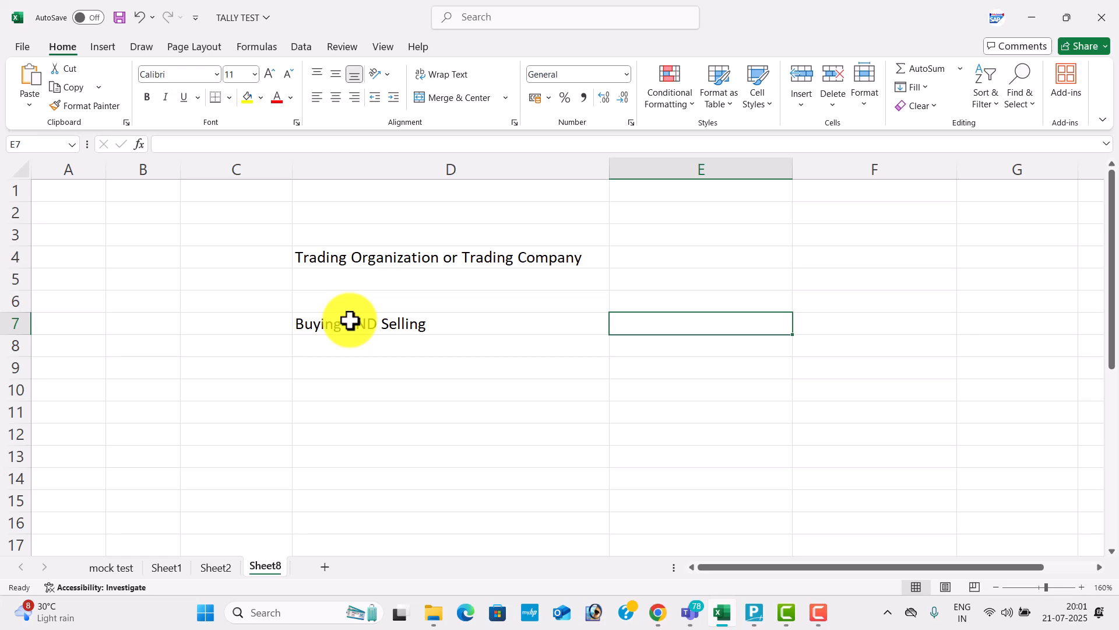
Step: Enter "Mobile shop" in cell D9 and "Auto Maobile shop" in cell D10 as example businesses
{"action": "key", "text": "Down"}
{"action": "key", "text": "Left"}
{"action": "key", "text": "Down"}
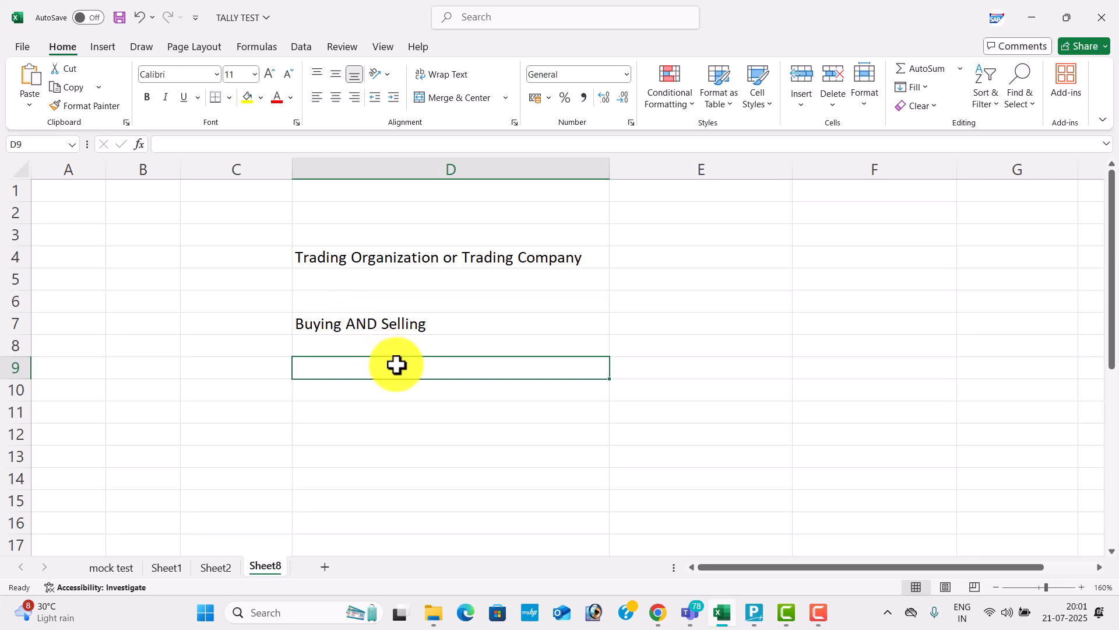
{"action": "type", "text": "Mobile shoop"}
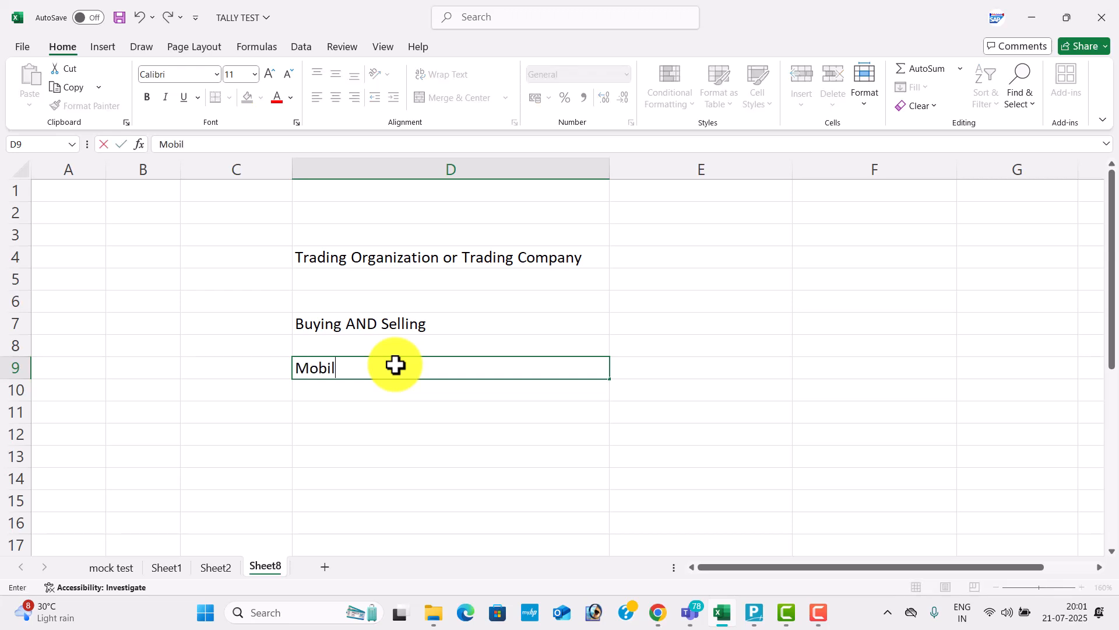
{"action": "key", "text": "BackSpace"}
{"action": "key", "text": "BackSpace"}
{"action": "type", "text": "p"}
{"action": "key", "text": "Return"}
{"action": "type", "text": "Auto Maob"}
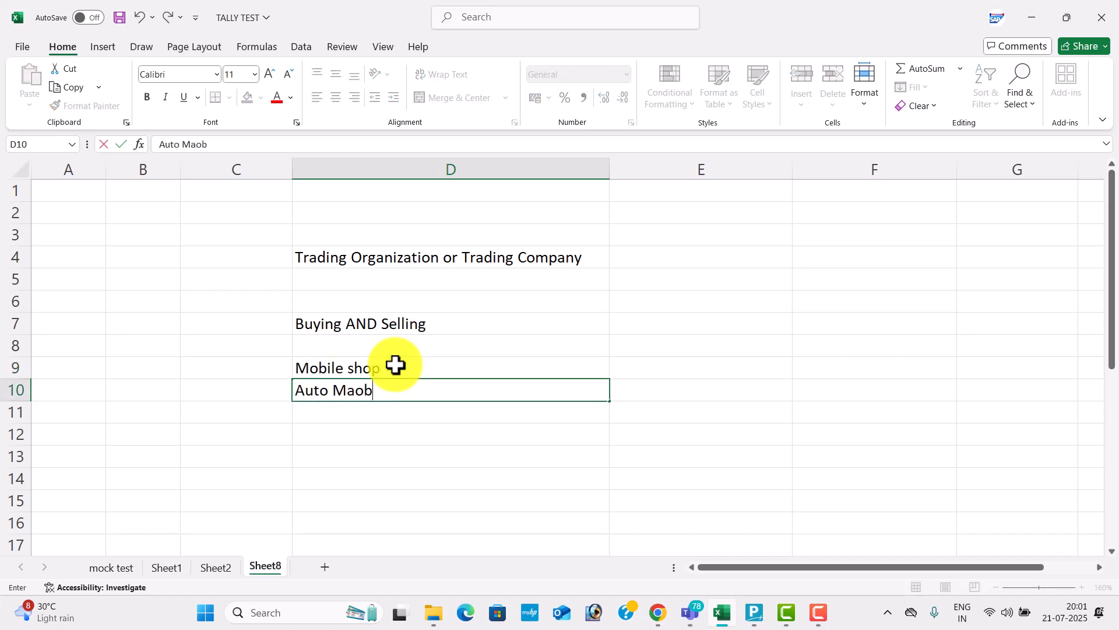
{"action": "type", "text": "ile shop"}
{"action": "key", "text": "Return"}
Step: Add "Medical Stores" in cell D11 as the next example business
{"action": "type", "text": "medi"}
{"action": "key", "text": "BackSpace"}
{"action": "key", "text": "BackSpace"}
{"action": "key", "text": "BackSpace"}
{"action": "key", "text": "BackSpace"}
{"action": "type", "text": "medi"}
{"action": "key", "text": "BackSpace"}
{"action": "key", "text": "BackSpace"}
{"action": "key", "text": "BackSpace"}
{"action": "key", "text": "BackSpace"}
{"action": "type", "text": "Medical Stores"}
{"action": "key", "text": "Return"}
Step: Add "Eletrical Goods" in cell D12 of the business list
{"action": "key", "text": "Up"}
{"action": "key", "text": "Down"}
{"action": "type", "text": "E"}
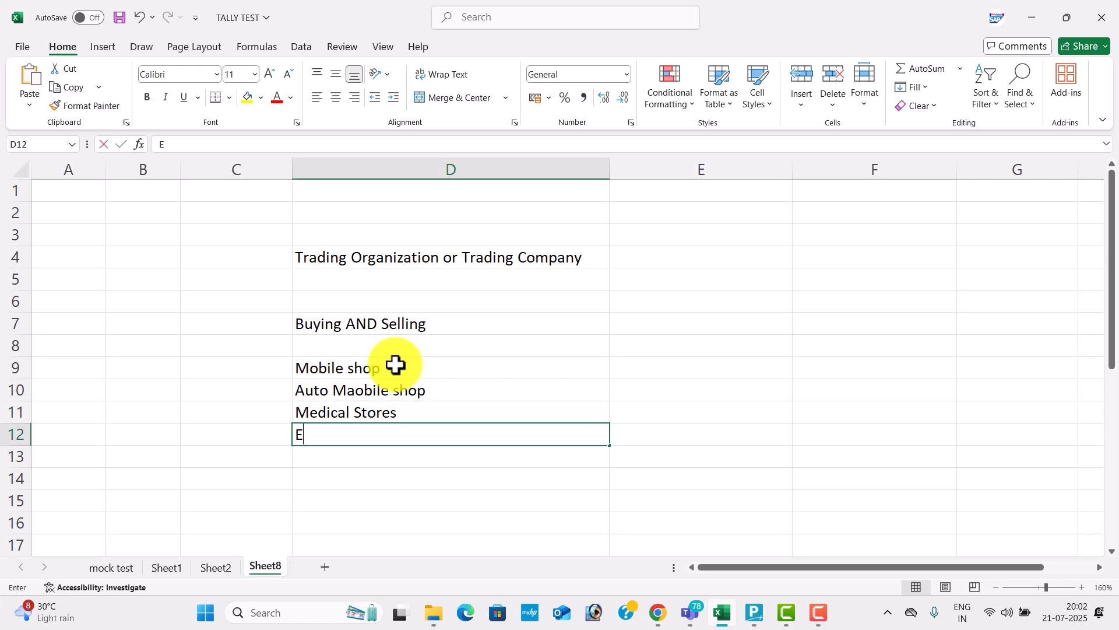
{"action": "type", "text": "letrical"}
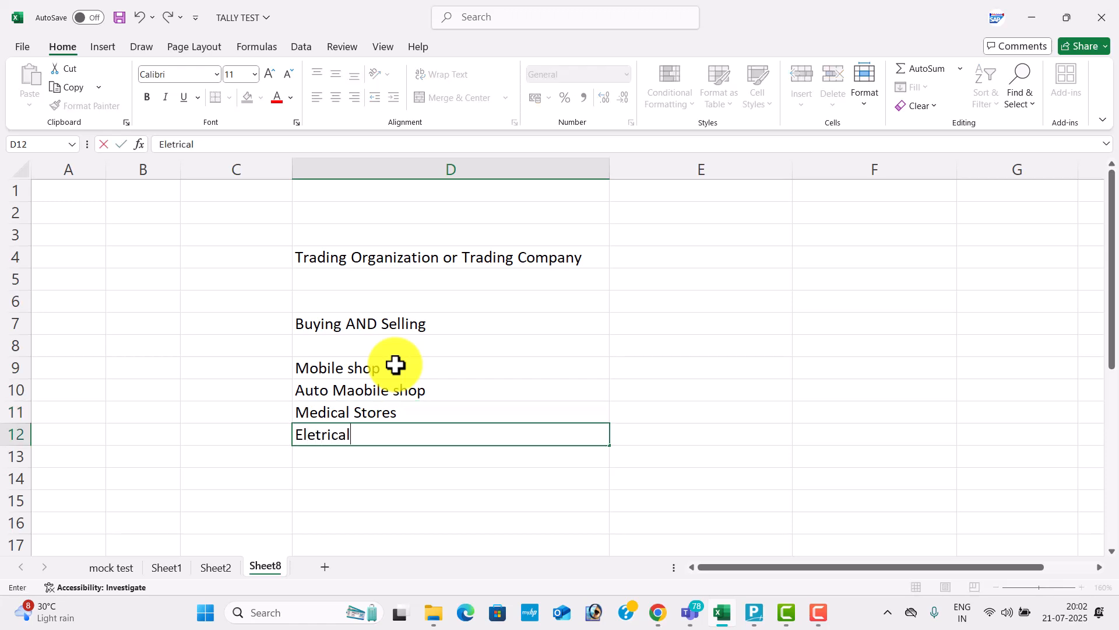
{"action": "type", "text": " Goods"}
{"action": "key", "text": "Return"}
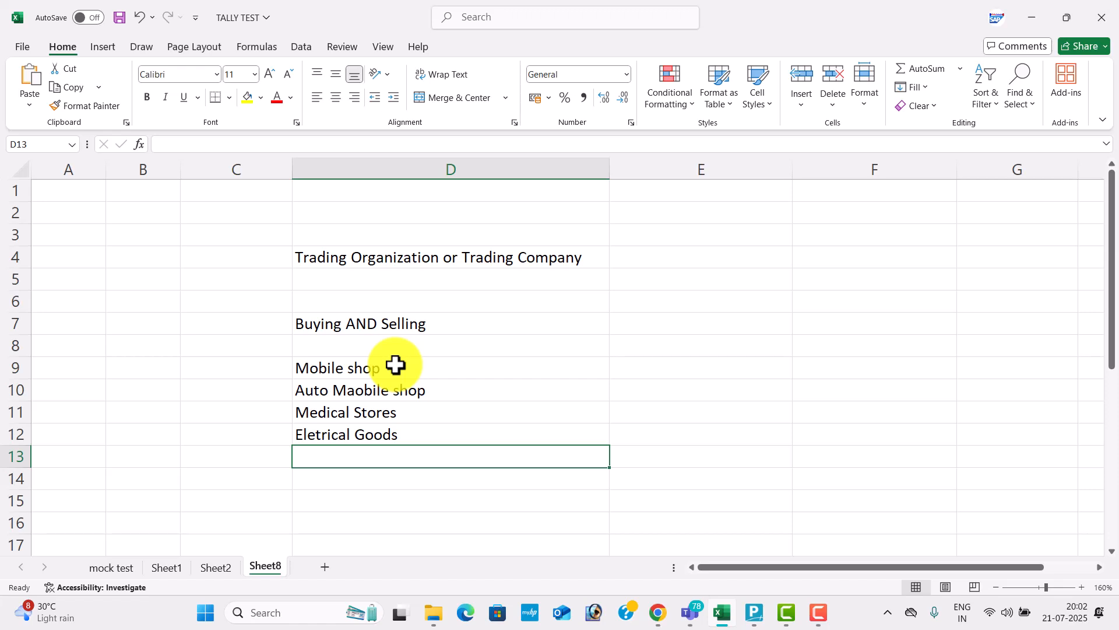
Step: Add "Bike Show room" in cell D13 and "car" in cell D14 of the business list
{"action": "type", "text": "Bike s"}
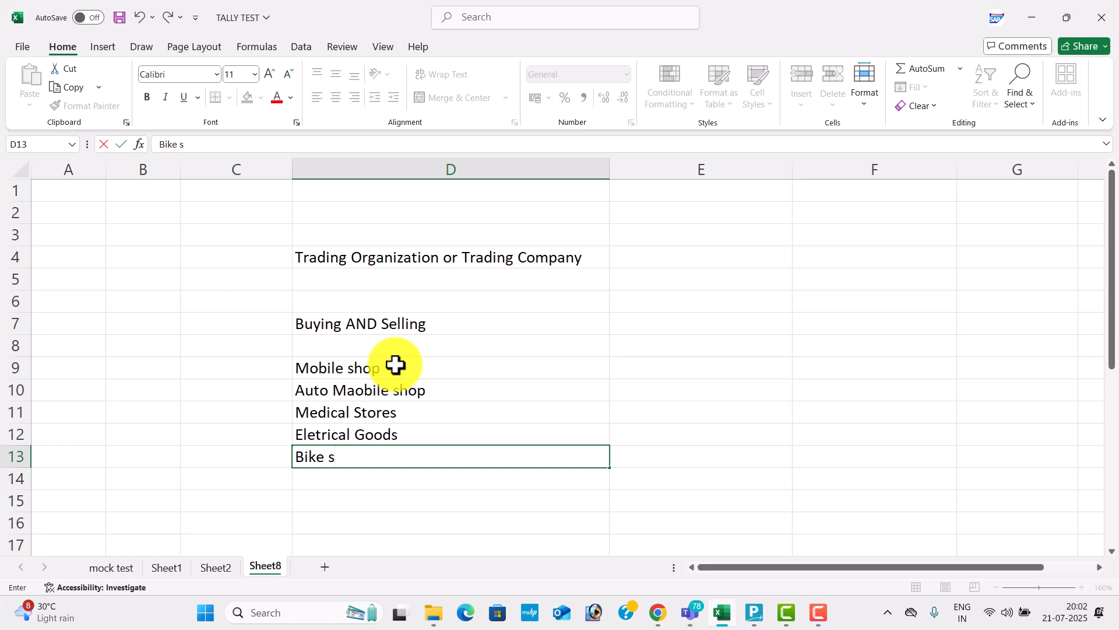
{"action": "key", "text": "BackSpace"}
{"action": "type", "text": "Show room"}
{"action": "key", "text": "Return"}
{"action": "type", "text": "car"}
{"action": "key", "text": "Return"}
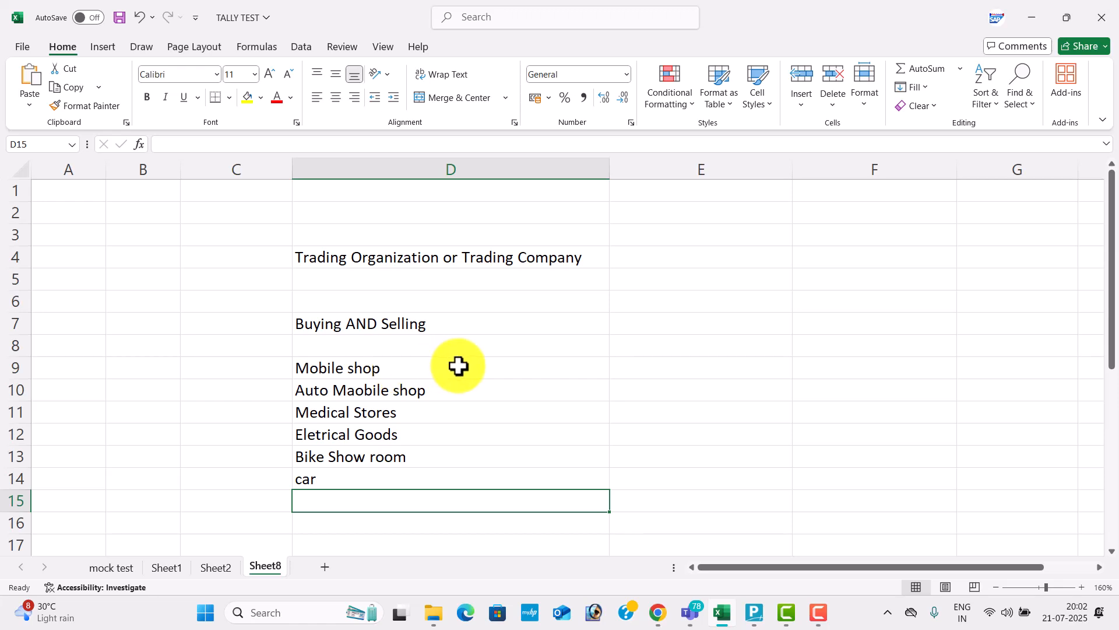
Step: Enter "Profit More" in cell E7, beside the Buying AND Selling heading
{"action": "left_click", "coordinate": [674, 325]}
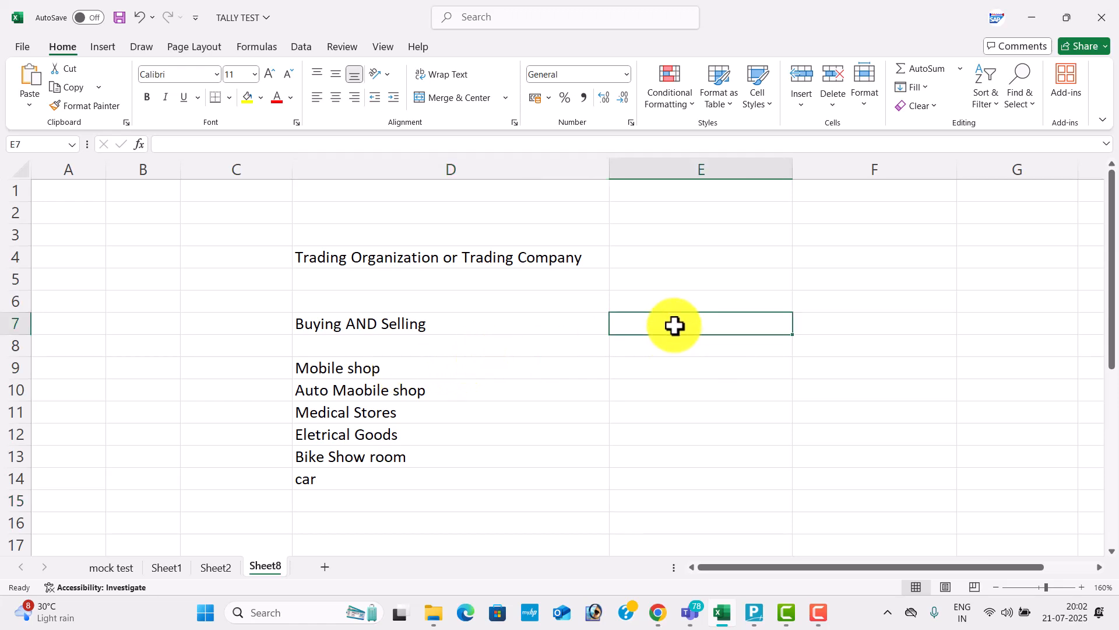
{"action": "type", "text": "Profit"}
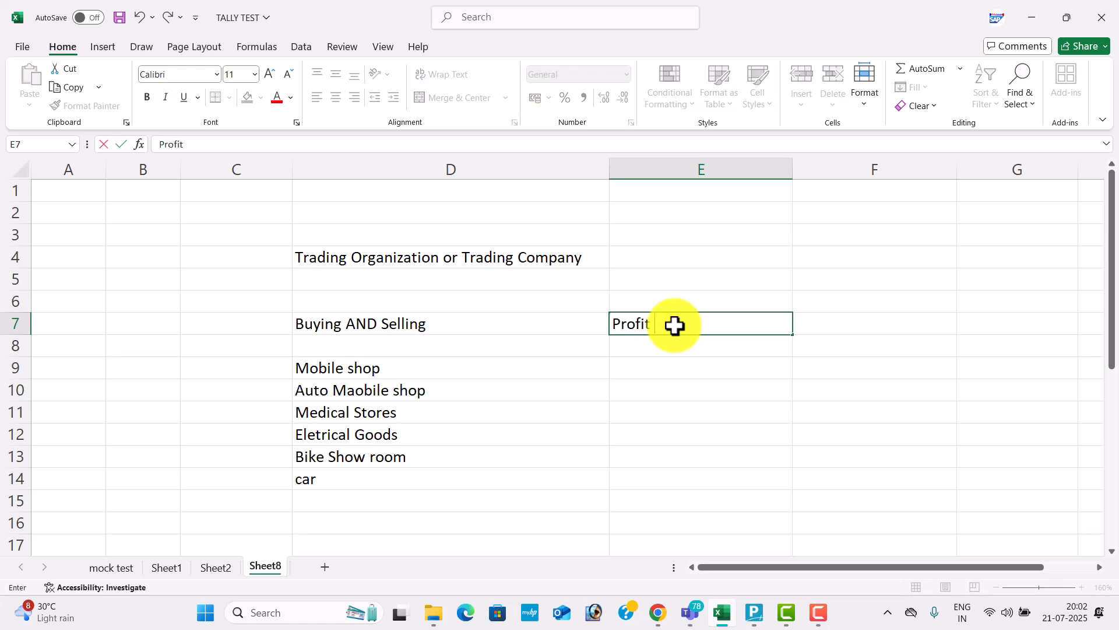
{"action": "type", "text": " More"}
{"action": "key", "text": "Return"}
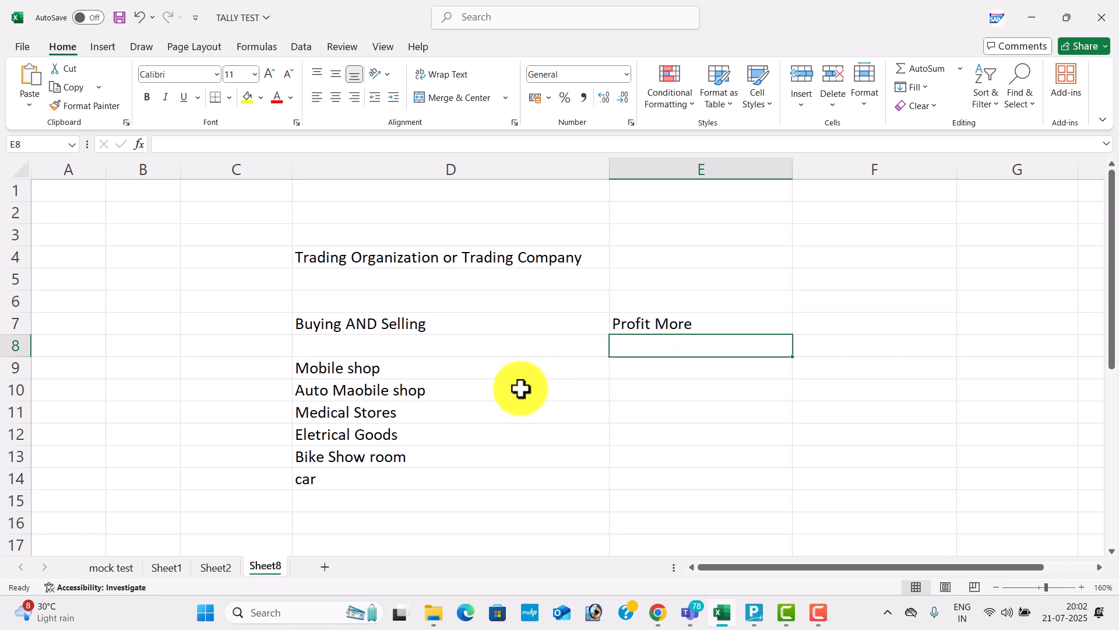
Step: Enter the places "Vizag" in cell E9 and "Guntur" in cell E10, below the Profit More heading
{"action": "left_click", "coordinate": [523, 374]}
{"action": "left_click", "coordinate": [676, 374]}
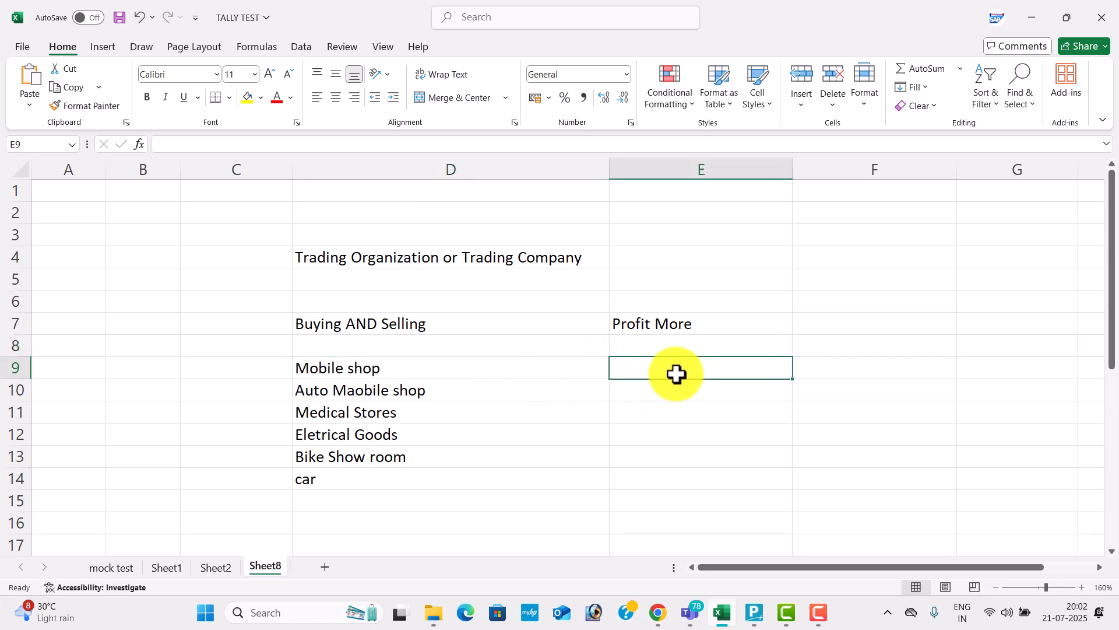
{"action": "type", "text": "vl"}
{"action": "key", "text": "BackSpace"}
{"action": "type", "text": "Vi"}
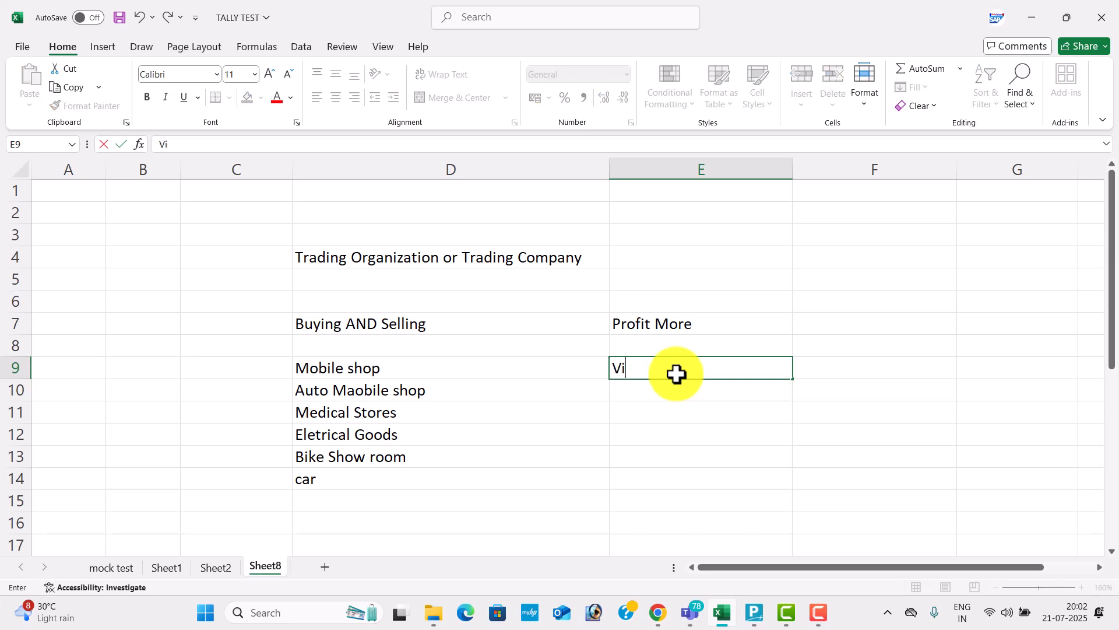
{"action": "type", "text": "zag"}
{"action": "key", "text": "Return"}
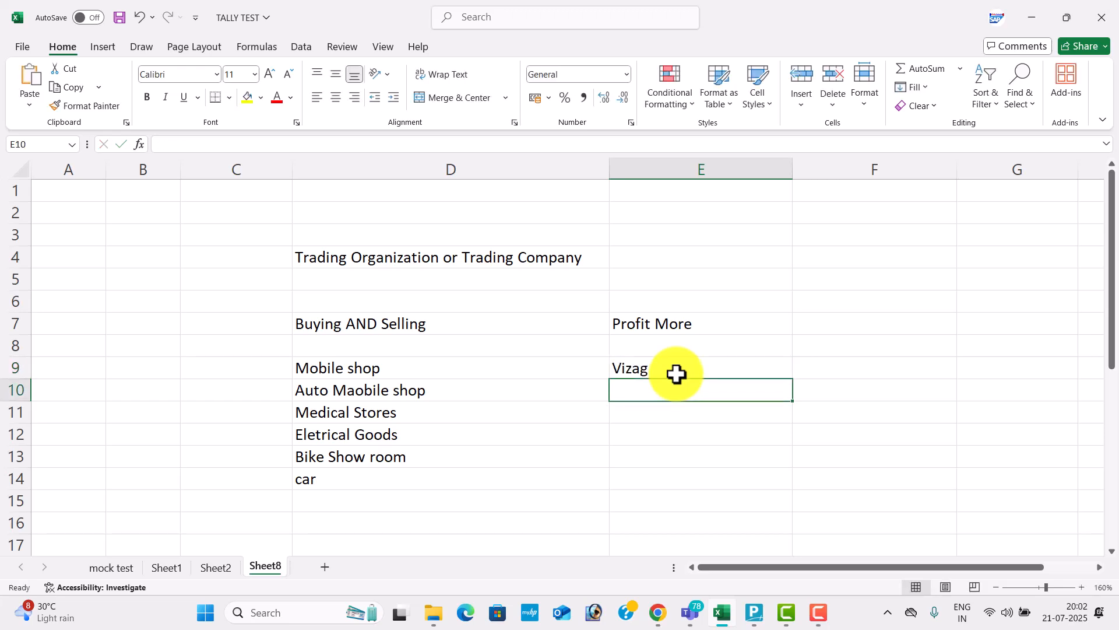
{"action": "type", "text": "Guntur"}
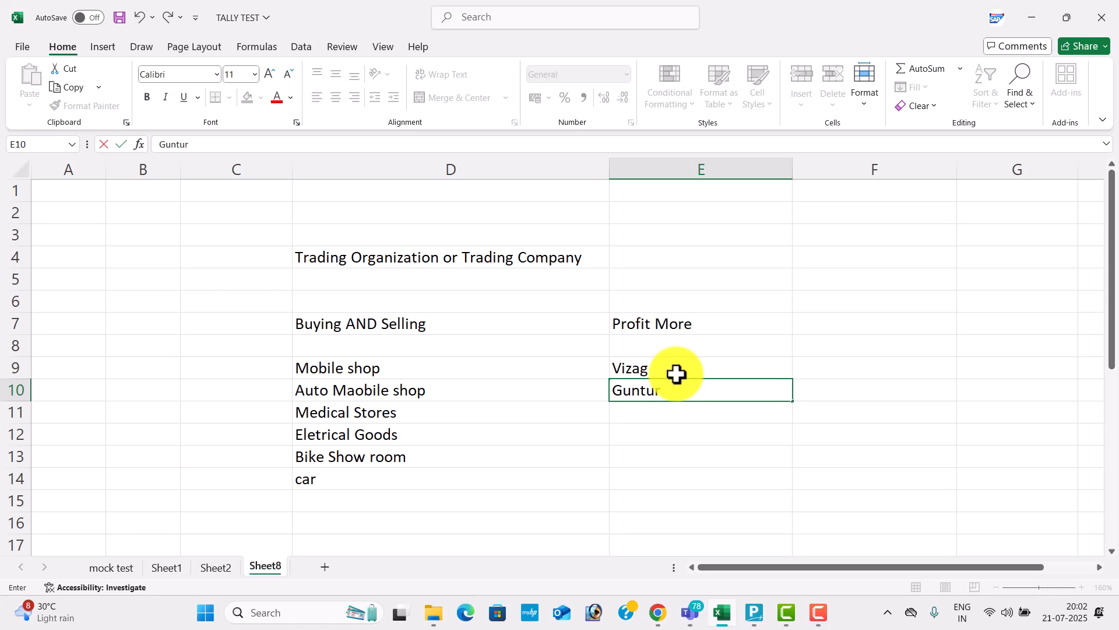
{"action": "key", "text": "Return"}
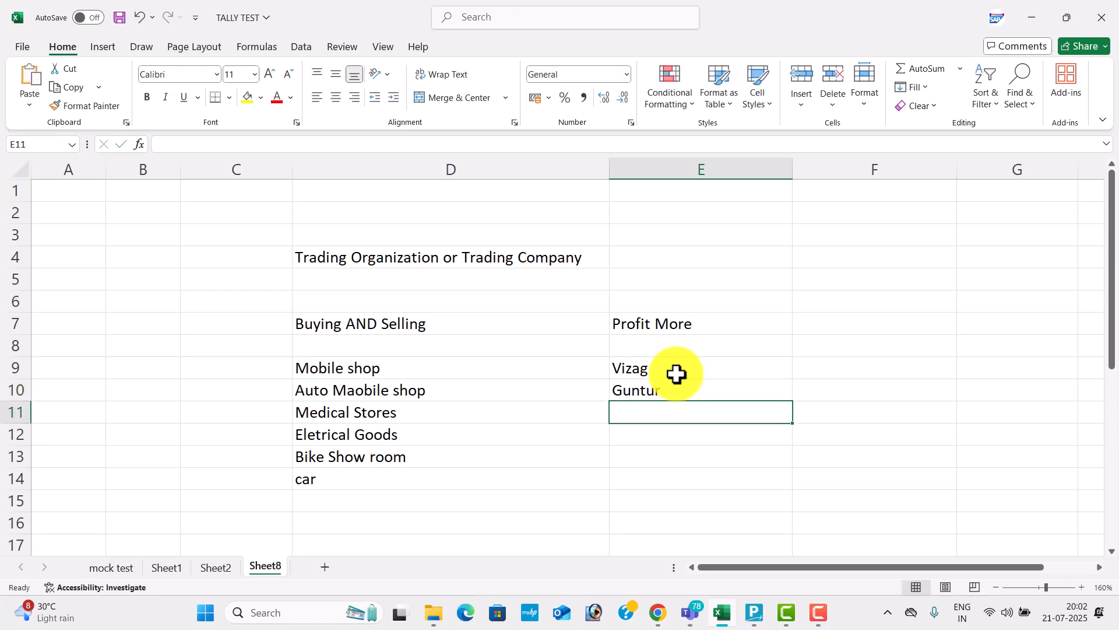
Step: Add "Ongole" in cell E11 and "Kadapa" in cell E12 of the place list
{"action": "type", "text": "Ongl"}
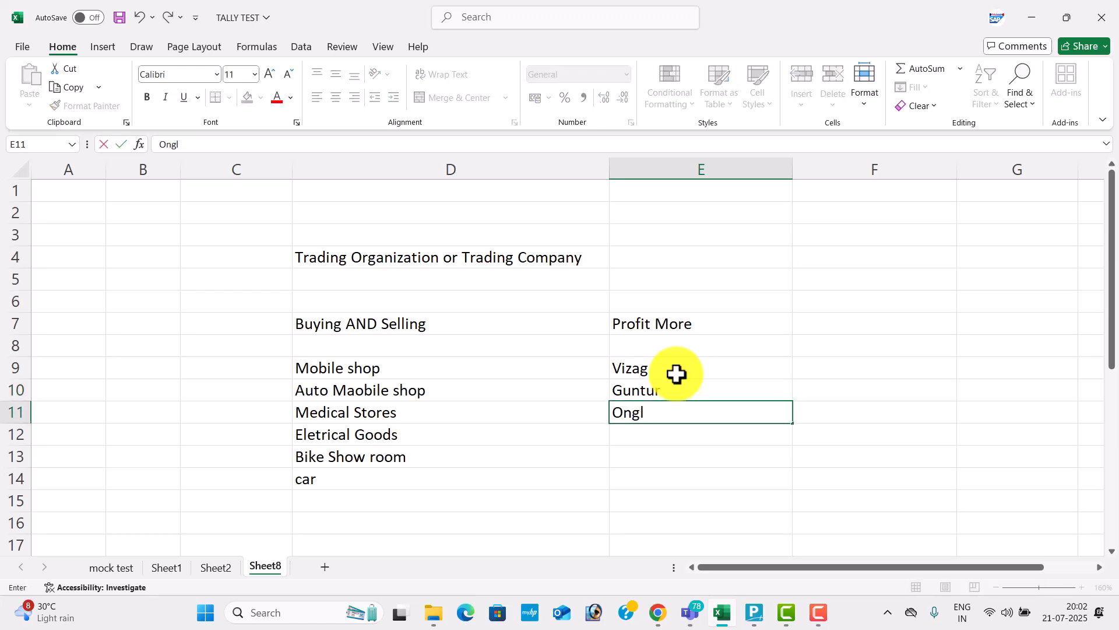
{"action": "key", "text": "BackSpace"}
{"action": "type", "text": "ole"}
{"action": "key", "text": "Return"}
{"action": "type", "text": "Ka"}
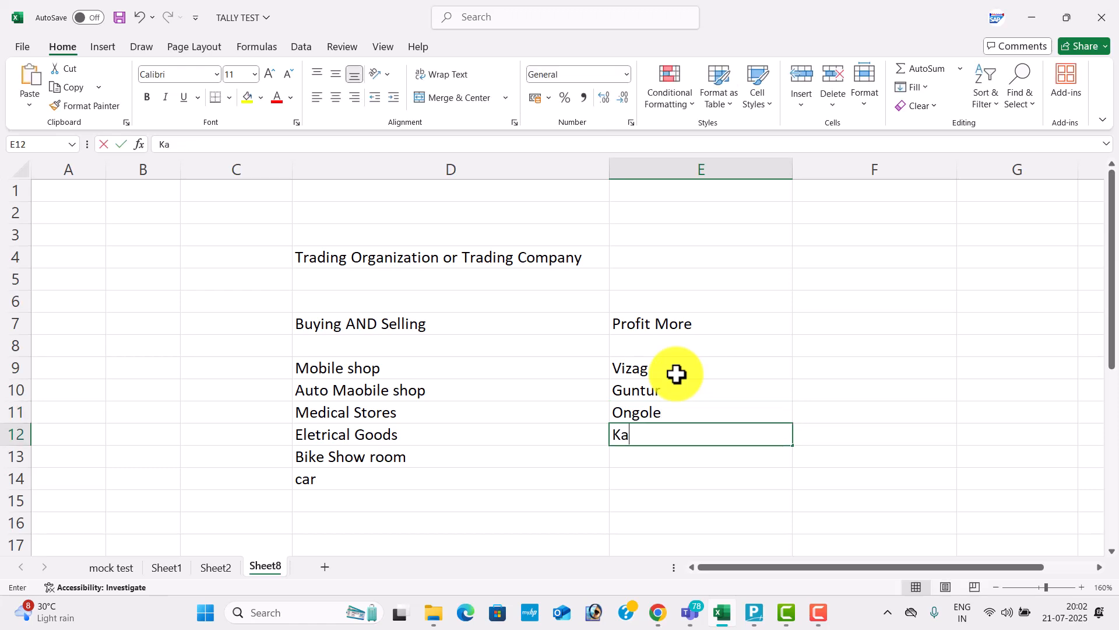
{"action": "type", "text": "dapa"}
{"action": "key", "text": "Return"}
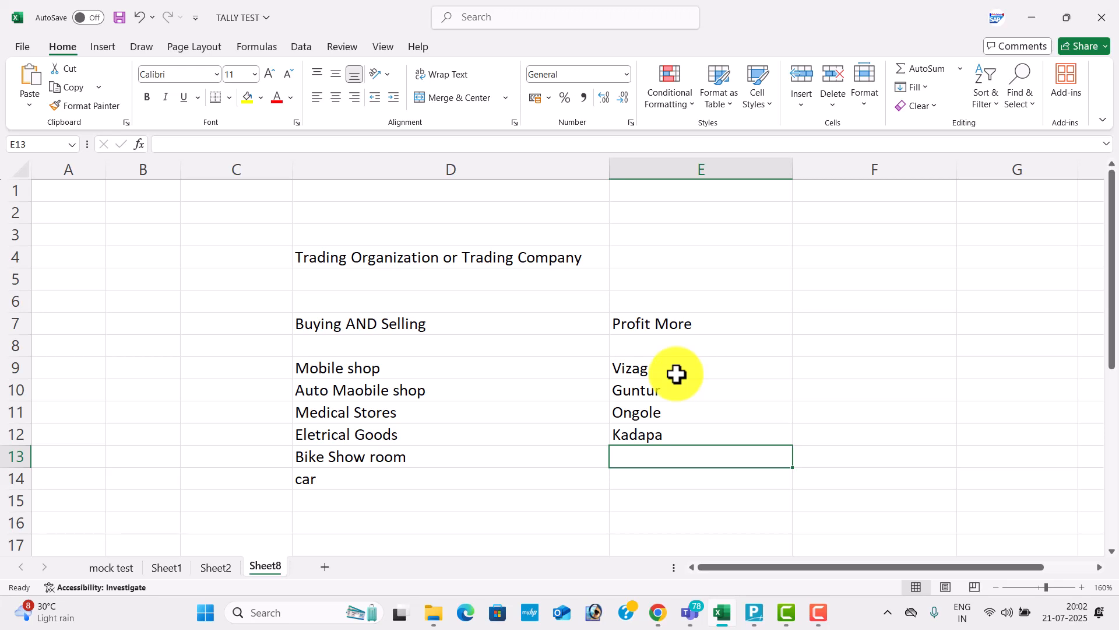
Step: Enter "Wholesellers" in cell F9 and "Distributors" in cell F10, beside the place list
{"action": "key", "text": "Right"}
{"action": "key", "text": "Up"}
{"action": "key", "text": "Up"}
{"action": "key", "text": "Up"}
{"action": "key", "text": "Up"}
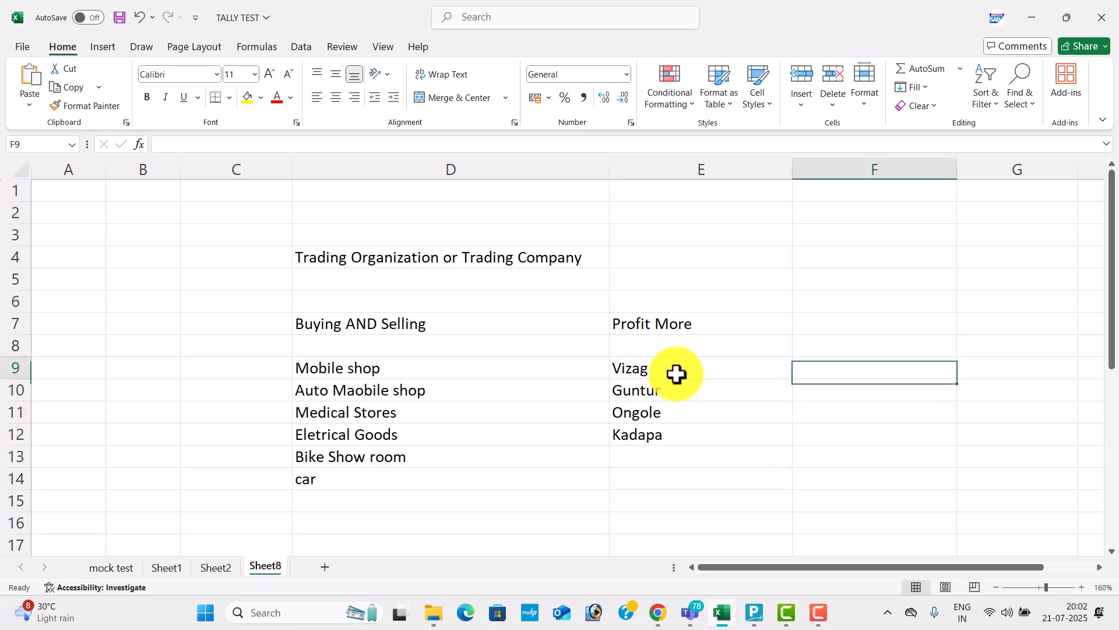
{"action": "type", "text": "W"}
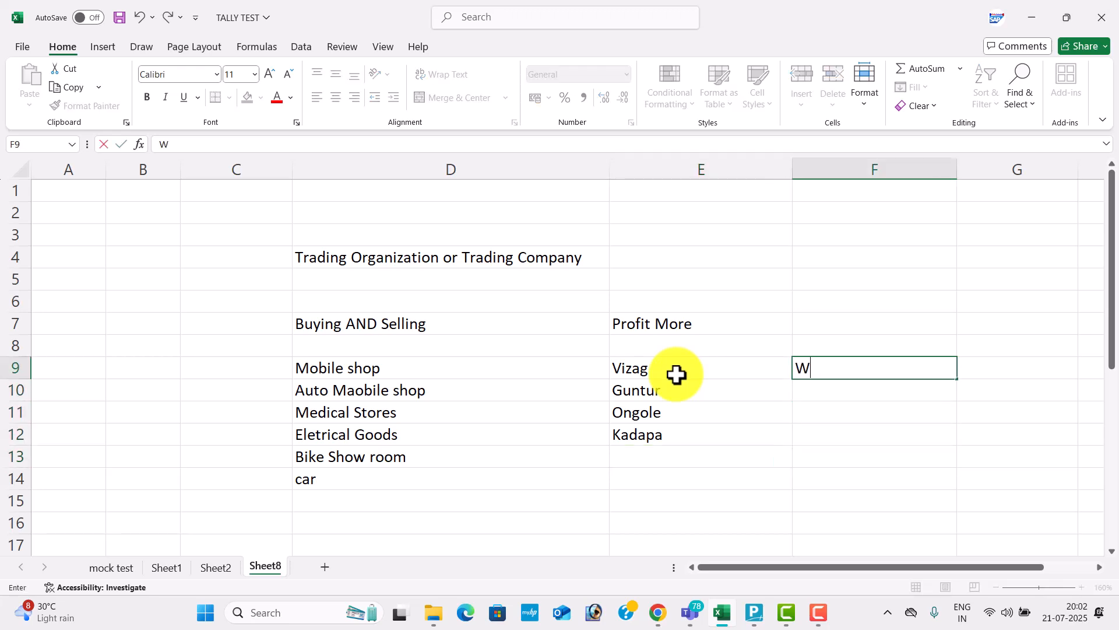
{"action": "type", "text": "holesellers"}
{"action": "key", "text": "Return"}
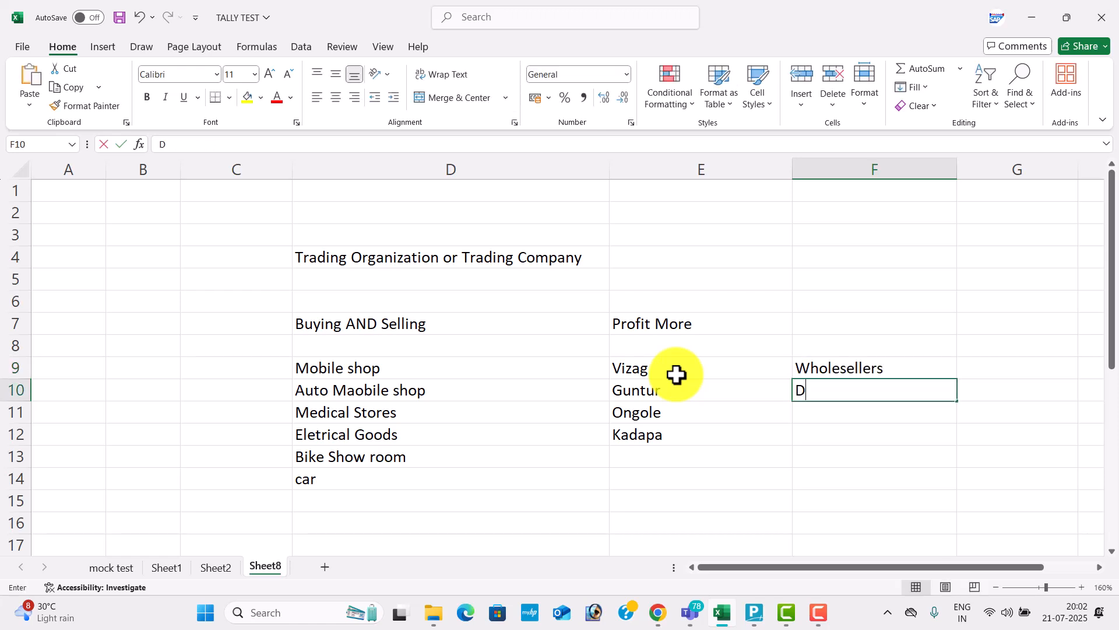
{"action": "type", "text": "Distributors"}
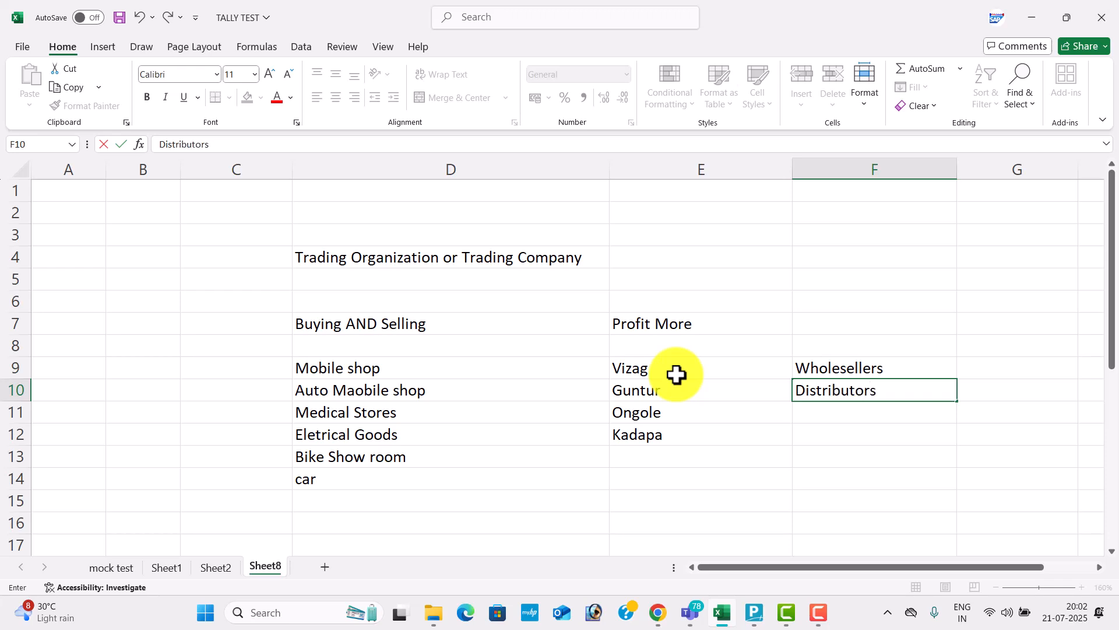
{"action": "key", "text": "Return"}
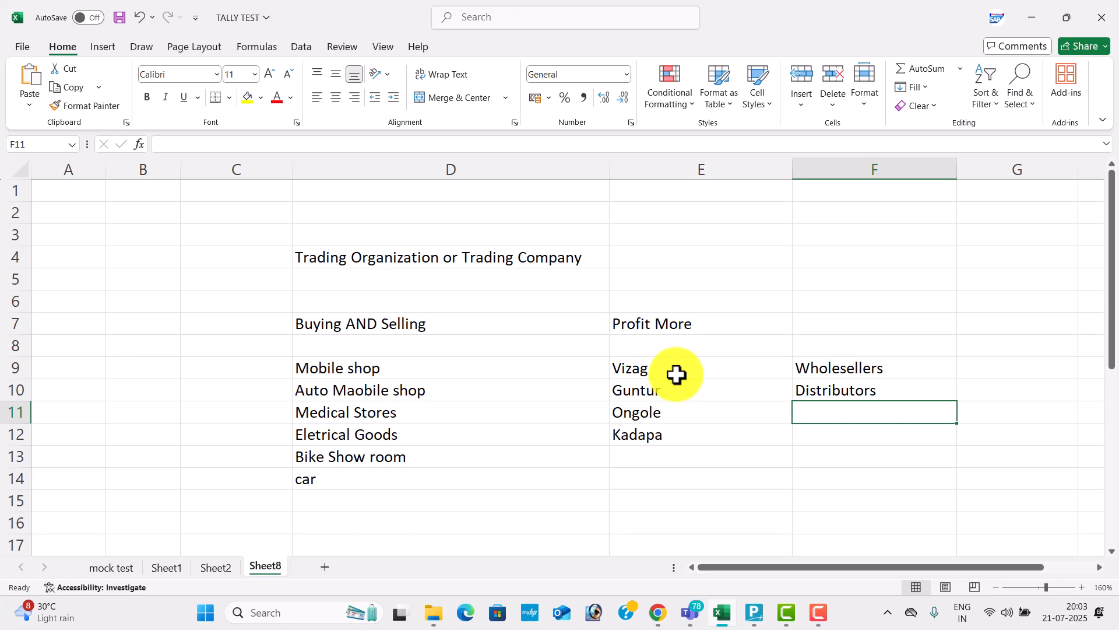
Step: Enter "hyderbad or Banglore" in cell E14, below the place list
{"action": "left_click", "coordinate": [664, 473]}
{"action": "type", "text": "hyderbad or Banglore"}
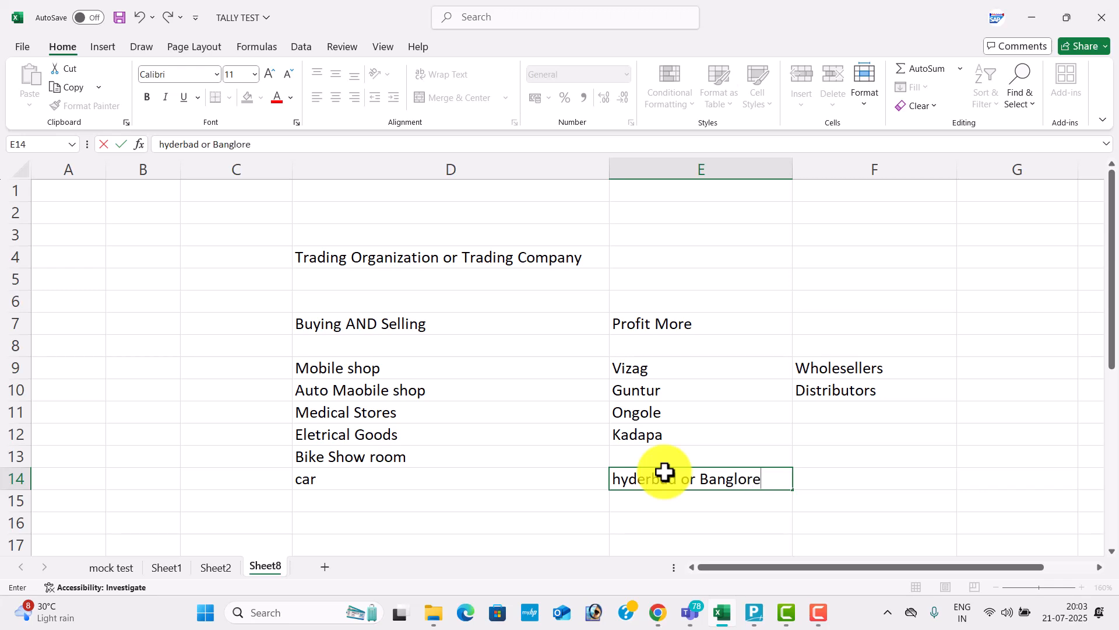
{"action": "key", "text": "Return"}
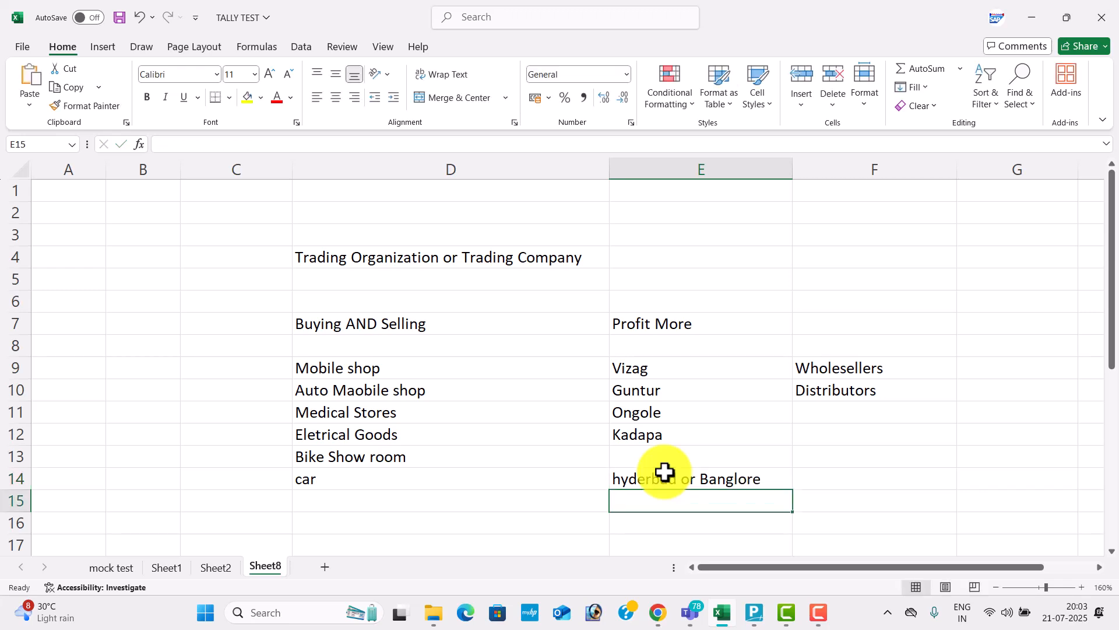
Step: Enter the mobile brands "Oppo" in cell F14 and "Vivo" in cell F15
{"action": "key", "text": "Right"}
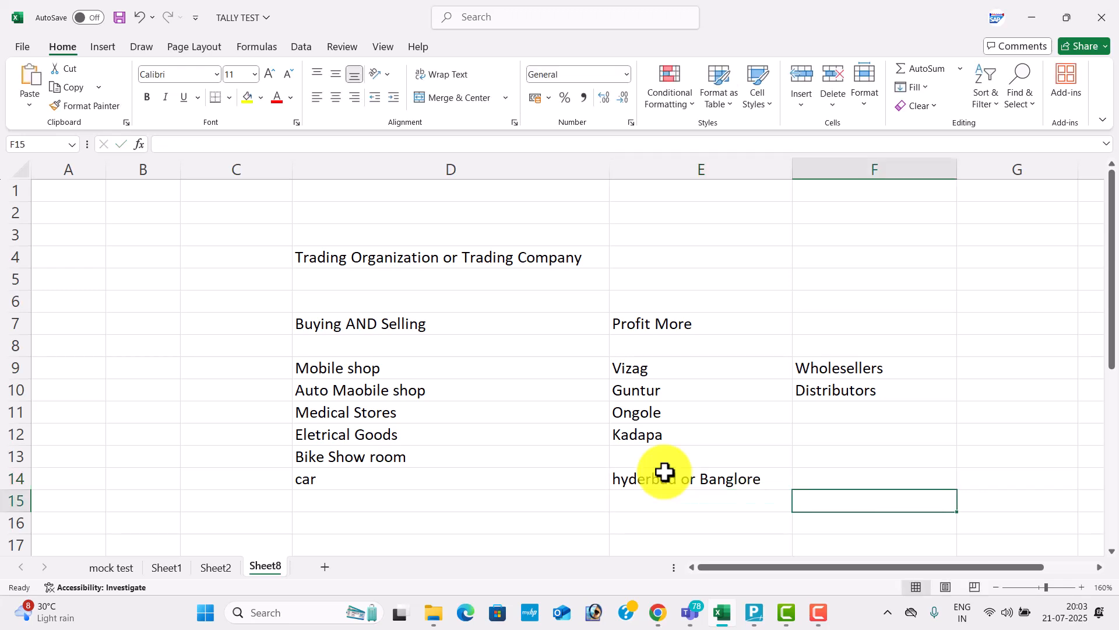
{"action": "key", "text": "Up"}
{"action": "key", "text": "Down"}
{"action": "key", "text": "Down"}
{"action": "key", "text": "Down"}
{"action": "key", "text": "Up"}
{"action": "key", "text": "Up"}
{"action": "key", "text": "Up"}
{"action": "type", "text": "Oppo"}
{"action": "key", "text": "Return"}
{"action": "type", "text": "Vv"}
{"action": "key", "text": "BackSpace"}
{"action": "type", "text": "ivo"}
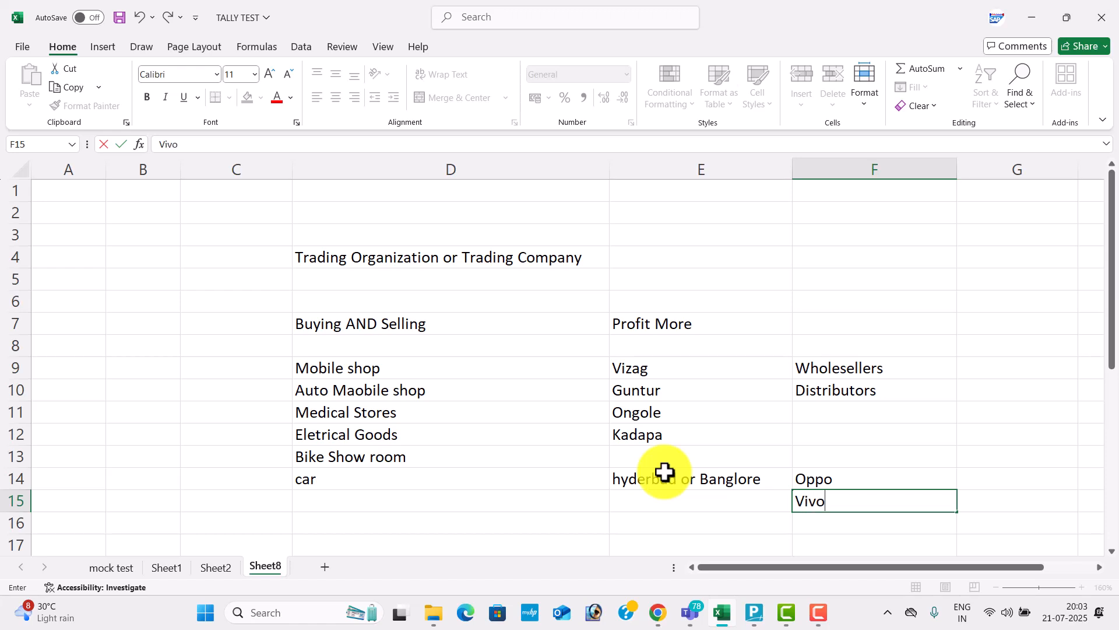
{"action": "key", "text": "Return"}
Step: Add the brands "Nokia" in cell F16 and "Samsung" in cell F17, below Vivo
{"action": "key", "text": "Down"}
{"action": "key", "text": "Down"}
{"action": "key", "text": "Up"}
{"action": "key", "text": "Up"}
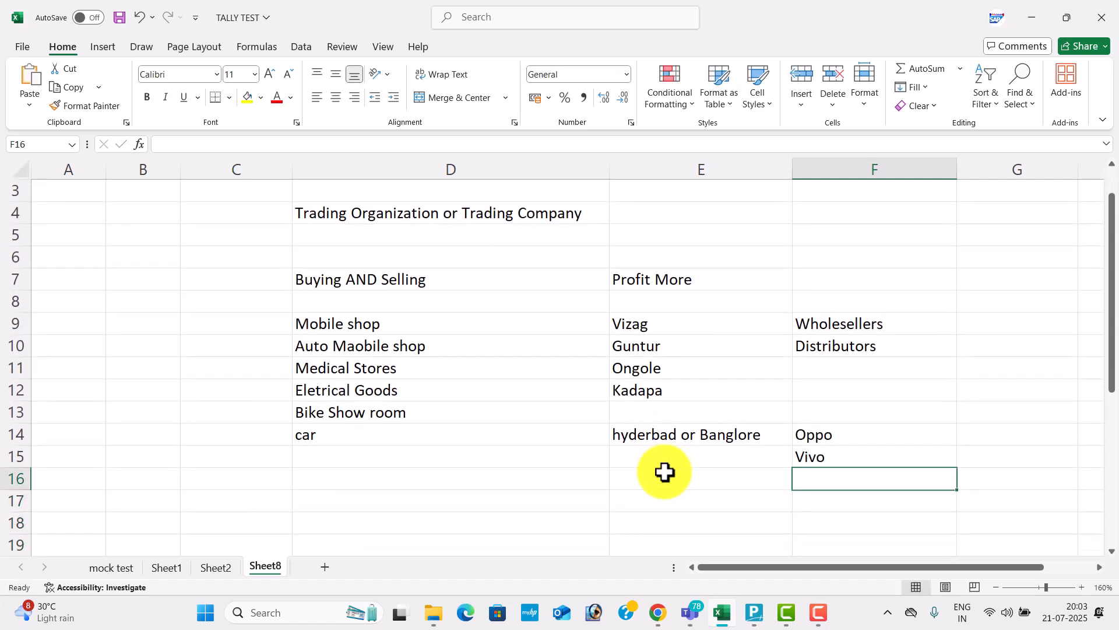
{"action": "type", "text": "Nokia"}
{"action": "key", "text": "Return"}
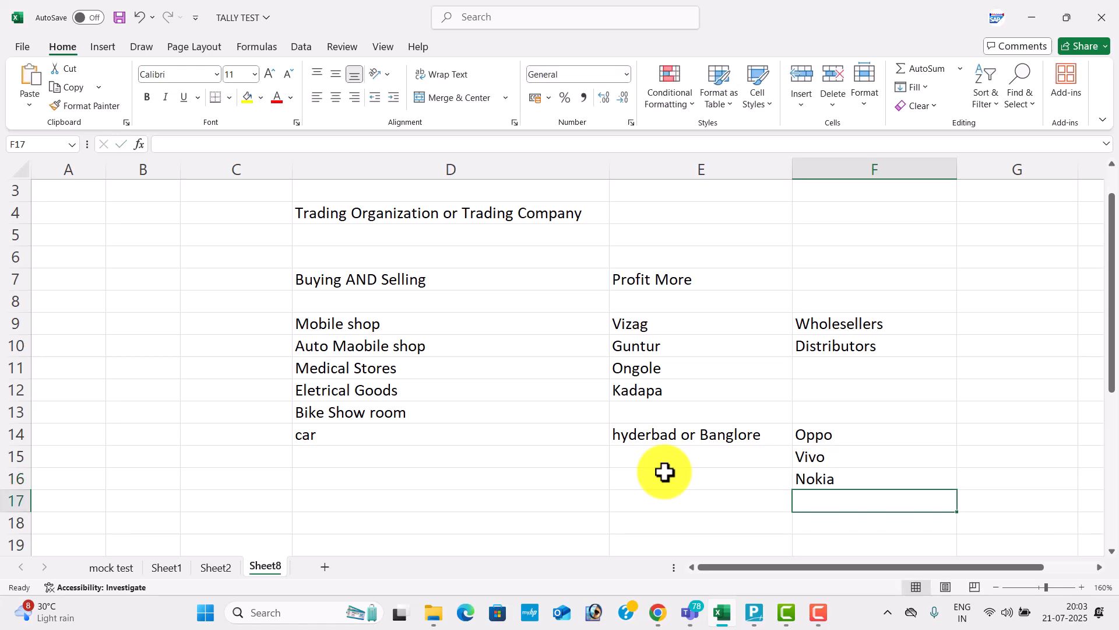
{"action": "type", "text": "Samsung"}
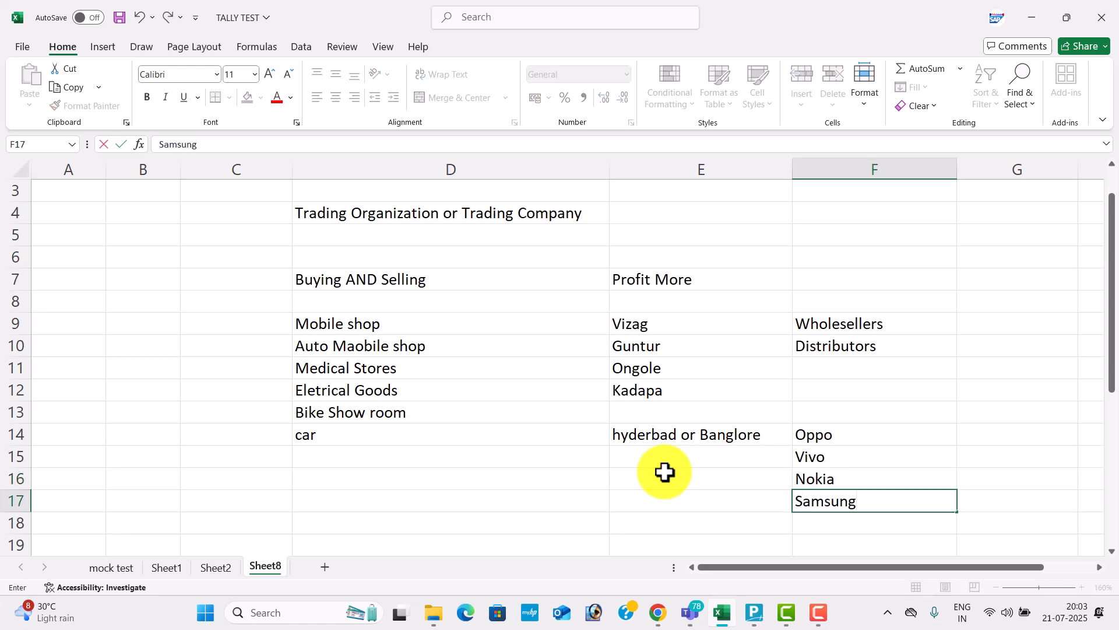
{"action": "key", "text": "Return"}
Step: Narrow column F and enter 100, 200 and 300 in cells G14 to G16 beside Oppo, Vivo and Nokia
{"action": "left_click", "coordinate": [946, 437]}
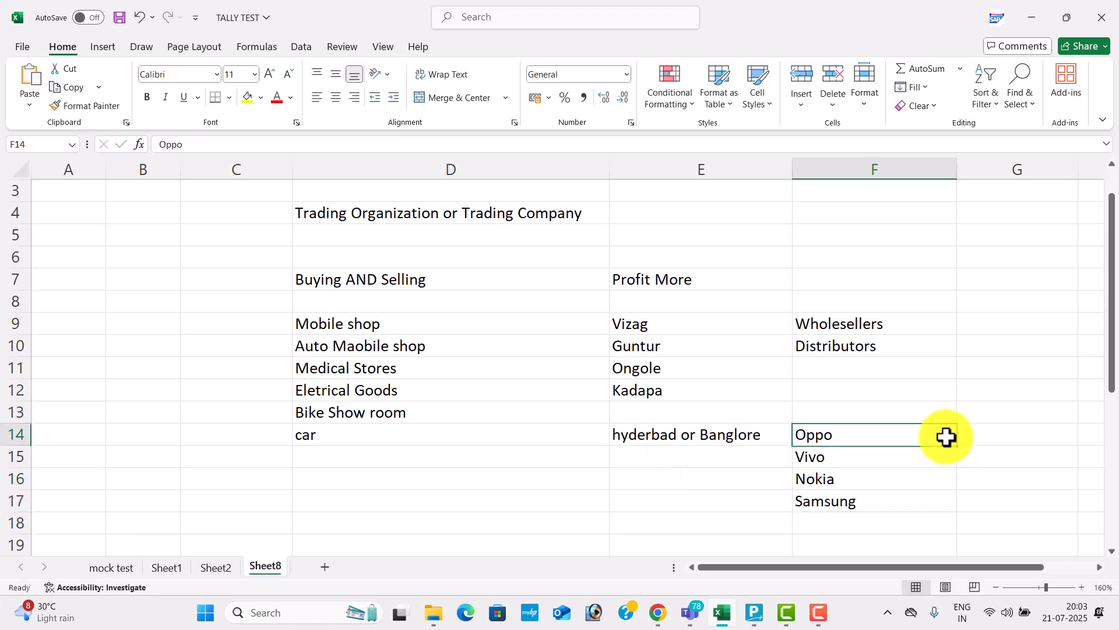
{"action": "left_click_drag", "start_coordinate": [953, 169], "coordinate": [909, 170]}
{"action": "left_click", "coordinate": [952, 430]}
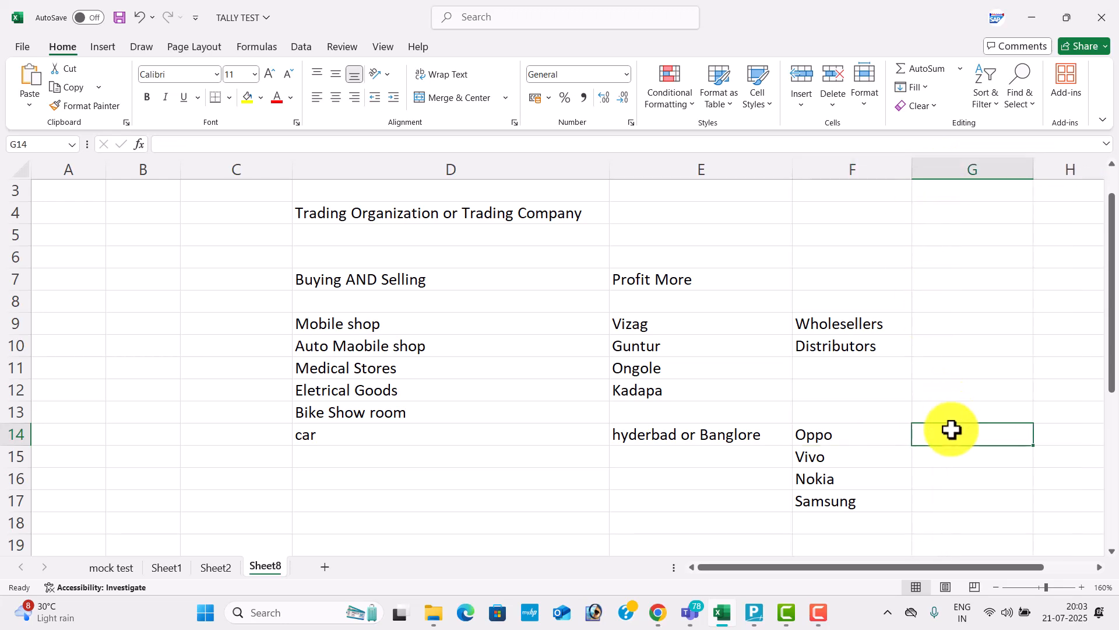
{"action": "type", "text": "100"}
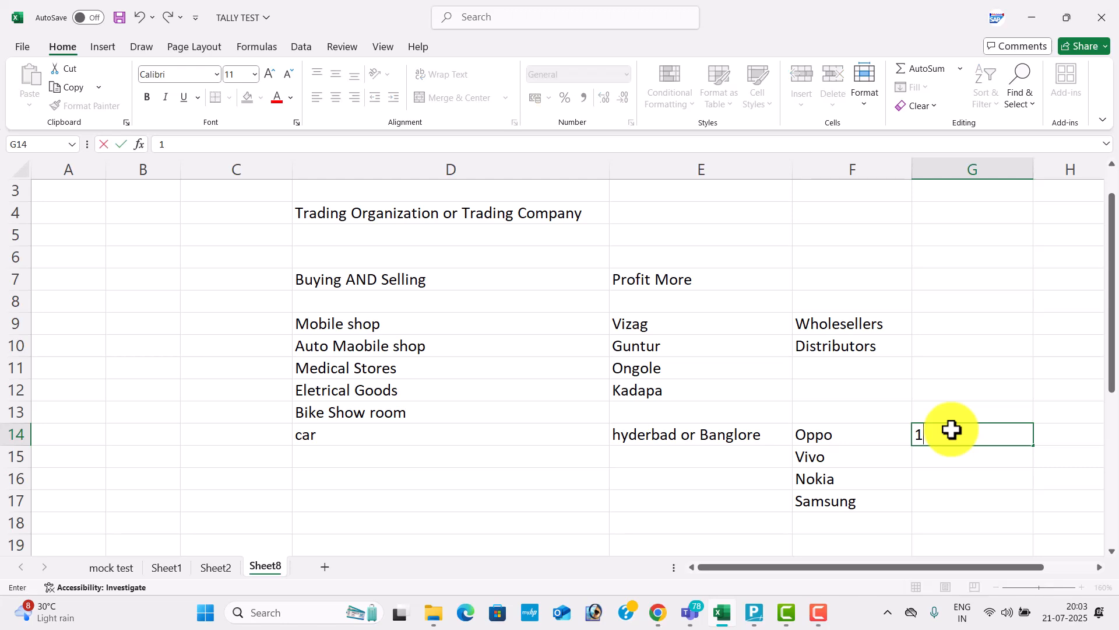
{"action": "key", "text": "Return"}
{"action": "type", "text": "20"}
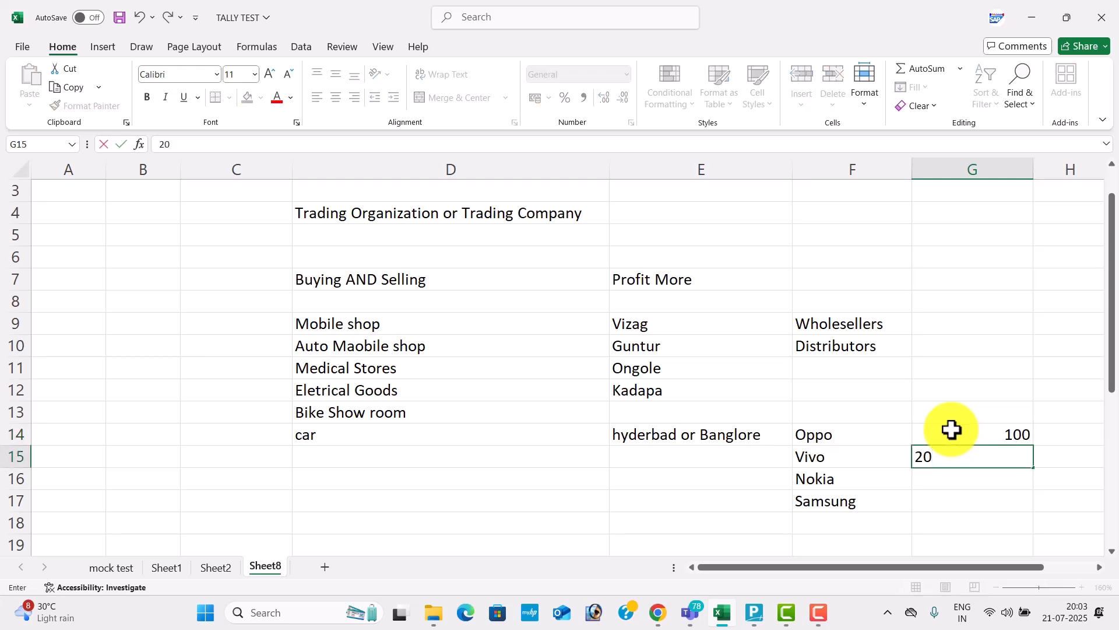
{"action": "type", "text": "0"}
{"action": "key", "text": "Return"}
{"action": "type", "text": "300"}
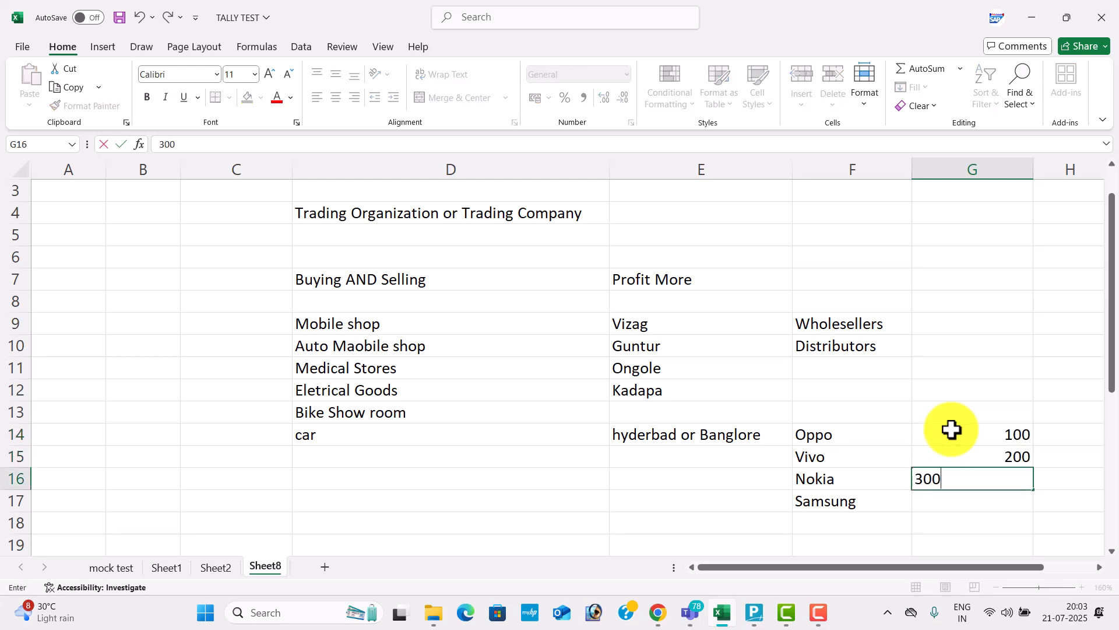
{"action": "key", "text": "Return"}
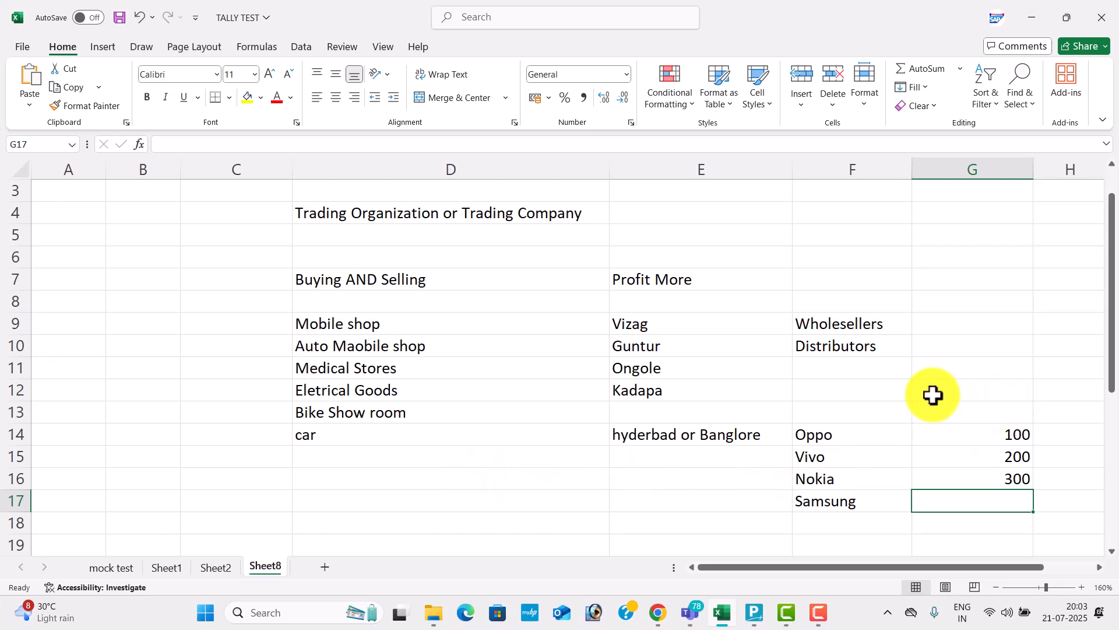
Step: Enter "Supplier" in cell E19 and the number 1 beside it in cell F19
{"action": "scroll", "coordinate": [789, 440], "scroll_direction": "down", "scroll_amount": 2}
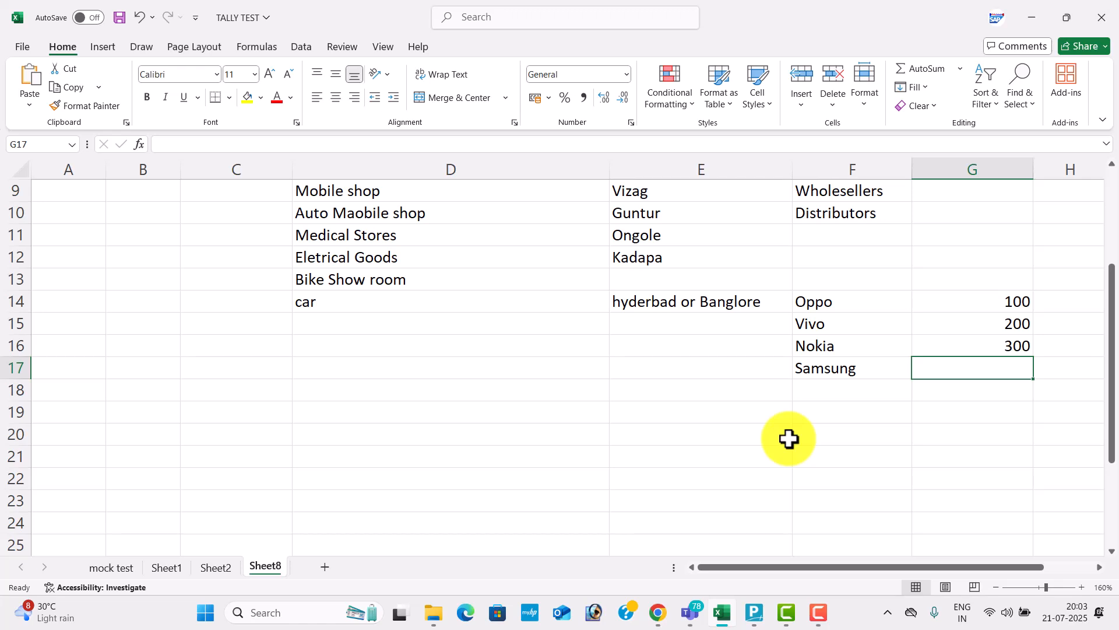
{"action": "left_click", "coordinate": [731, 417]}
{"action": "type", "text": "S"}
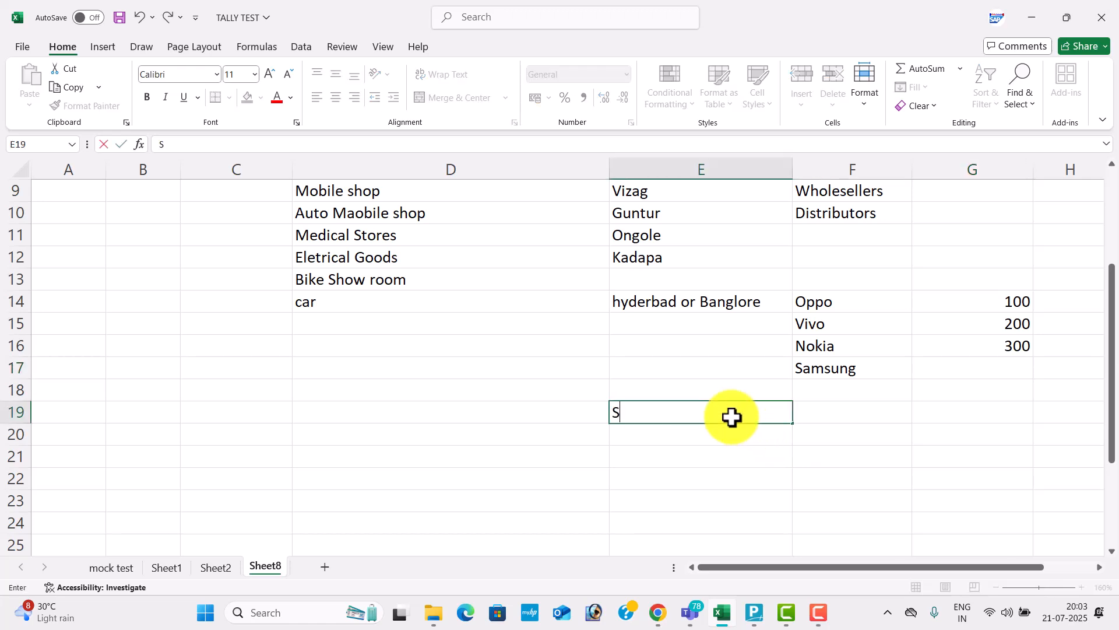
{"action": "type", "text": "upplier"}
{"action": "key", "text": "Return"}
{"action": "key", "text": "Right"}
{"action": "key", "text": "Up"}
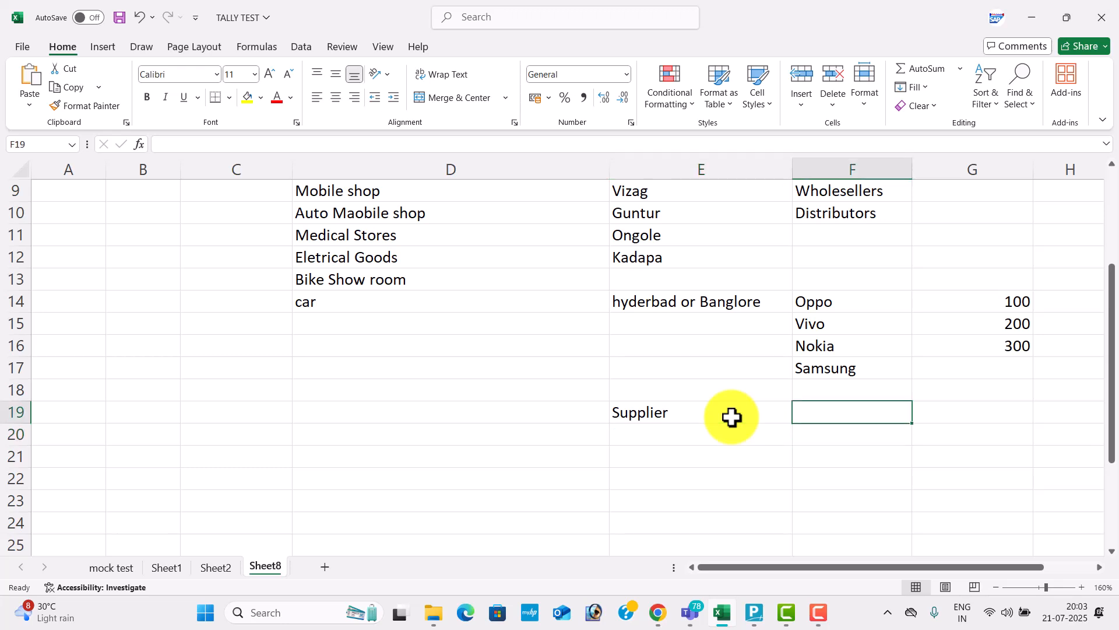
{"action": "type", "text": "1"}
{"action": "key", "text": "Right"}
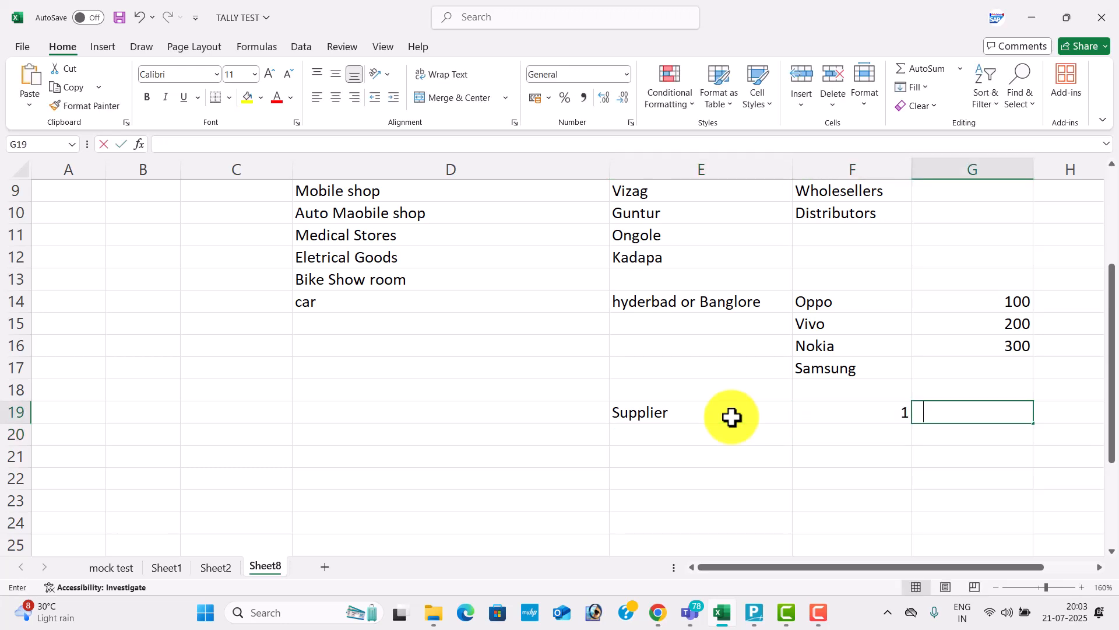
Step: Enter the amounts 15000, 20000 and 25000 in cells G19 to G21, starting on the Supplier row
{"action": "type", "text": "1500"}
{"action": "key", "text": "Return"}
{"action": "key", "text": "Up"}
{"action": "type", "text": "15000"}
{"action": "key", "text": "Return"}
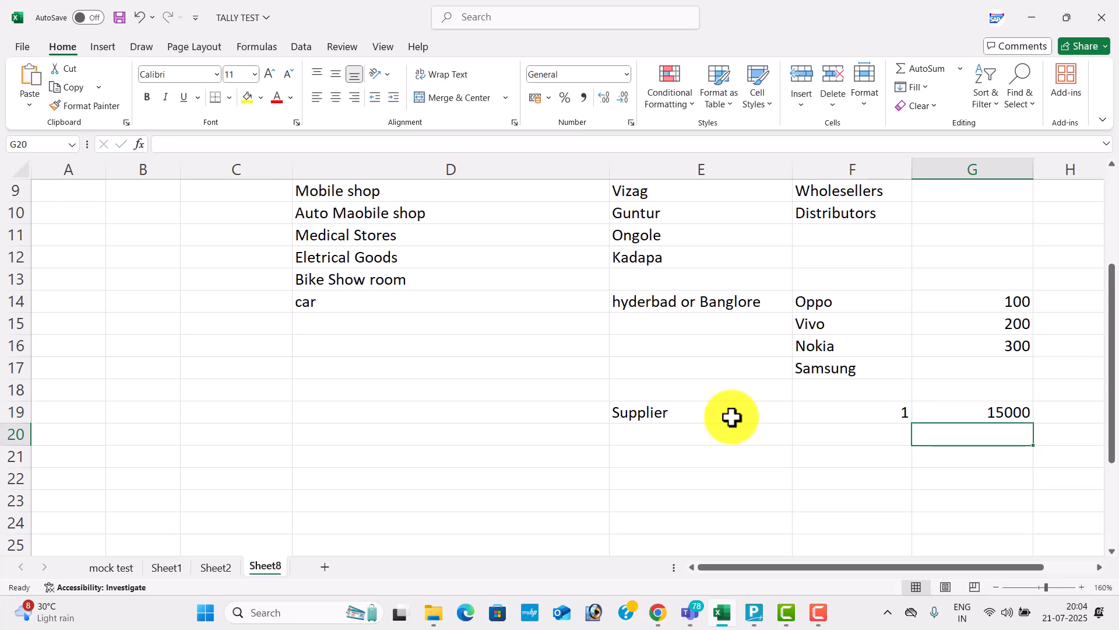
{"action": "type", "text": "20000"}
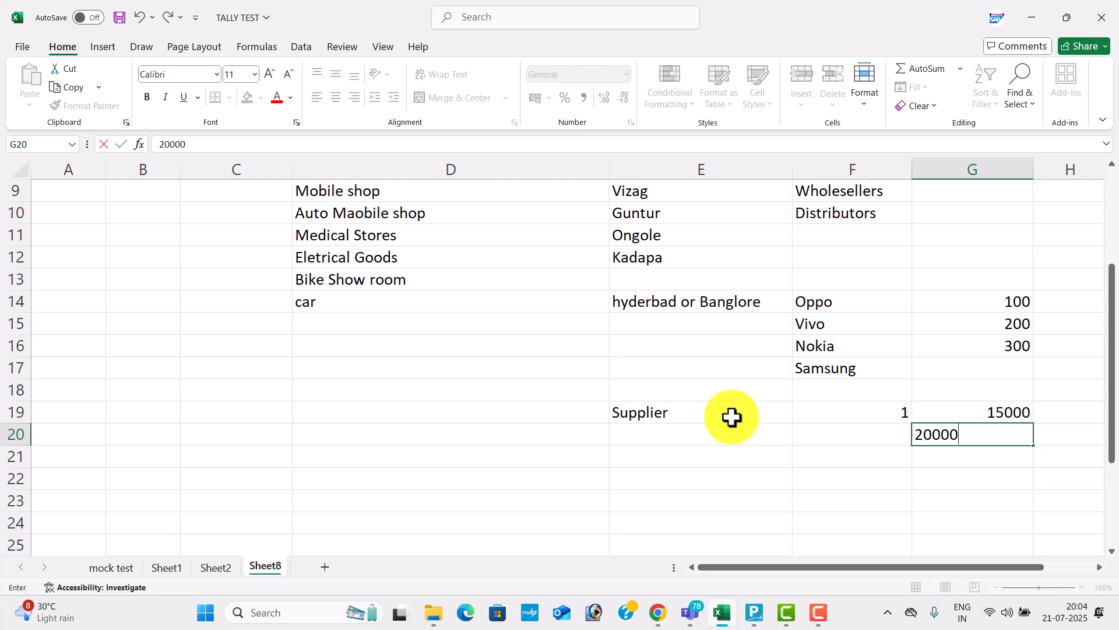
{"action": "key", "text": "Return"}
{"action": "type", "text": "25000"}
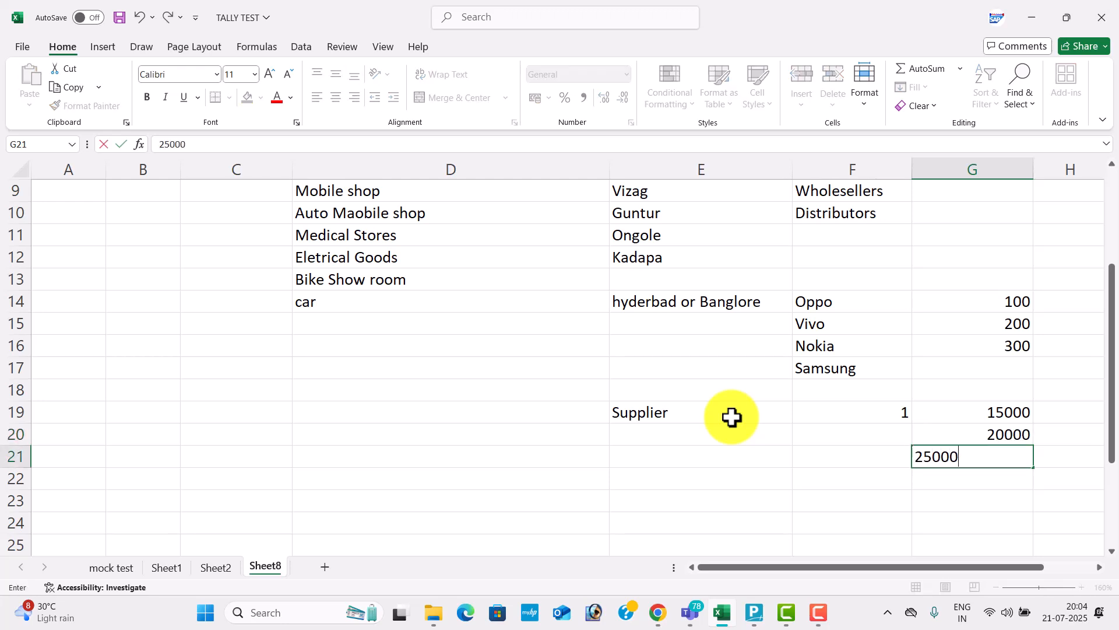
{"action": "key", "text": "Return"}
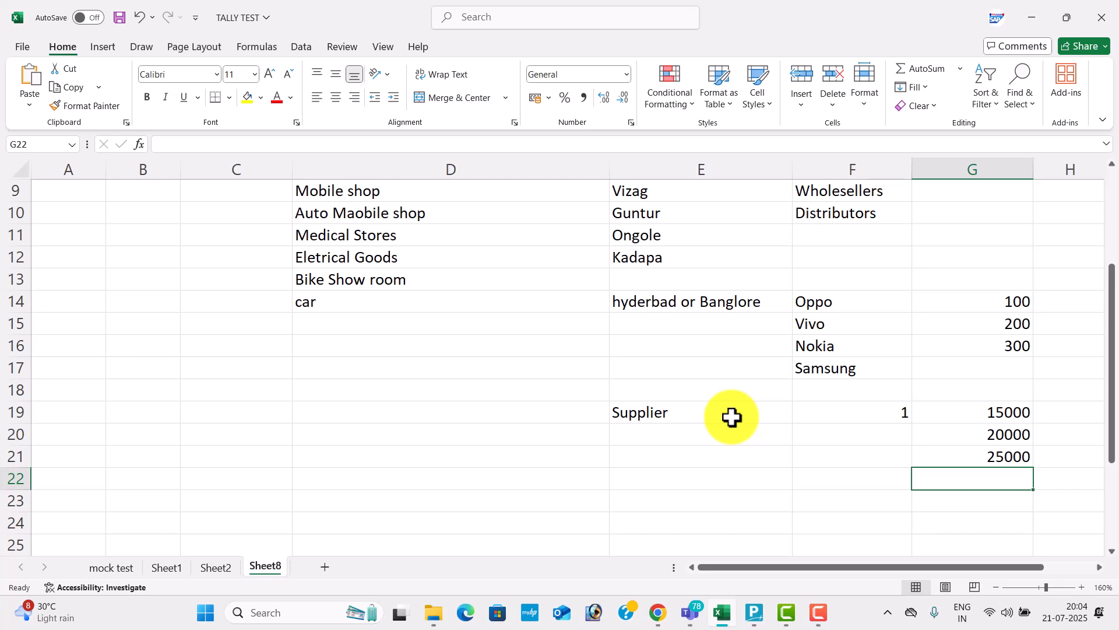
Step: Enter "Customer" in cell E21, two rows below Supplier
{"action": "left_click", "coordinate": [641, 463]}
{"action": "type", "text": "Customer"}
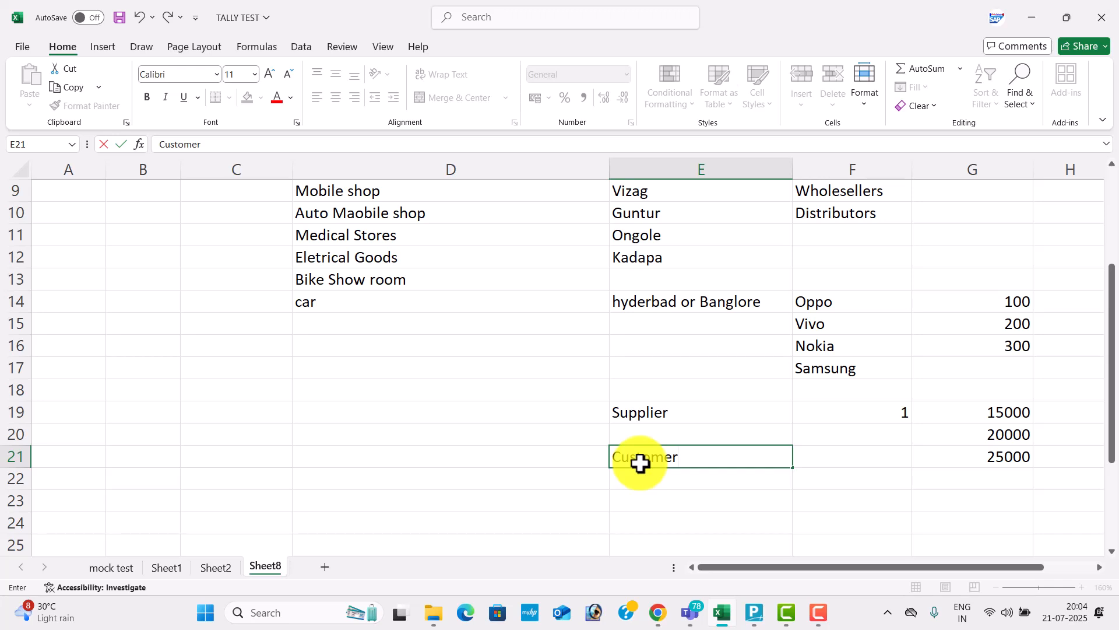
{"action": "key", "text": "Return"}
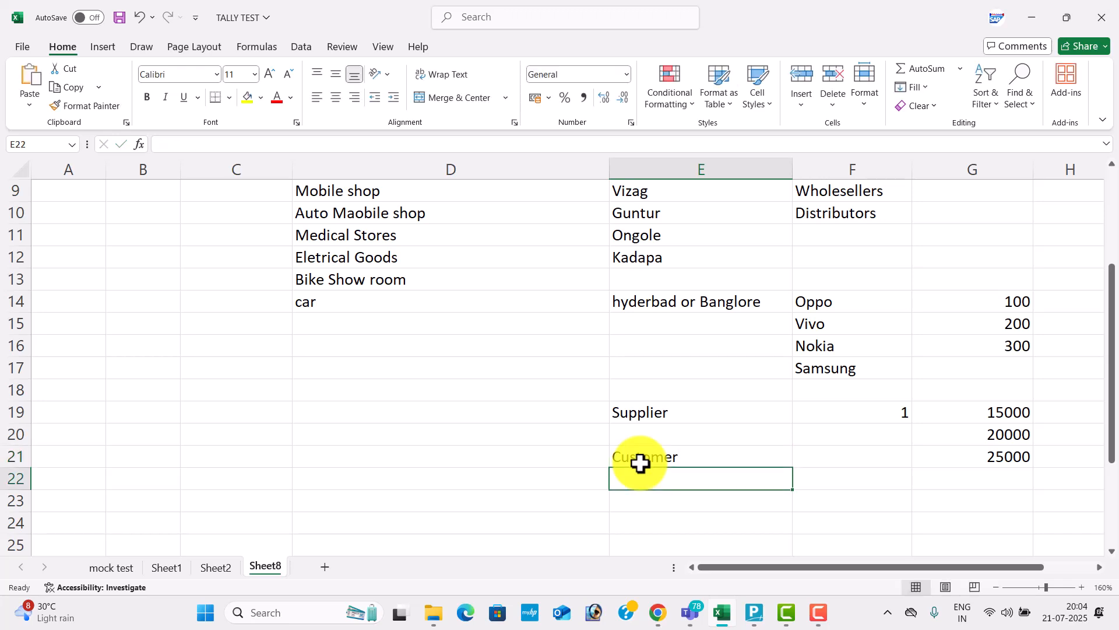
Step: Enter the headings "Inwards" in cell D24 and "Outwards" in cell E24
{"action": "scroll", "coordinate": [507, 464], "scroll_direction": "down", "scroll_amount": 1}
{"action": "left_click", "coordinate": [441, 455]}
{"action": "type", "text": "Inwards"}
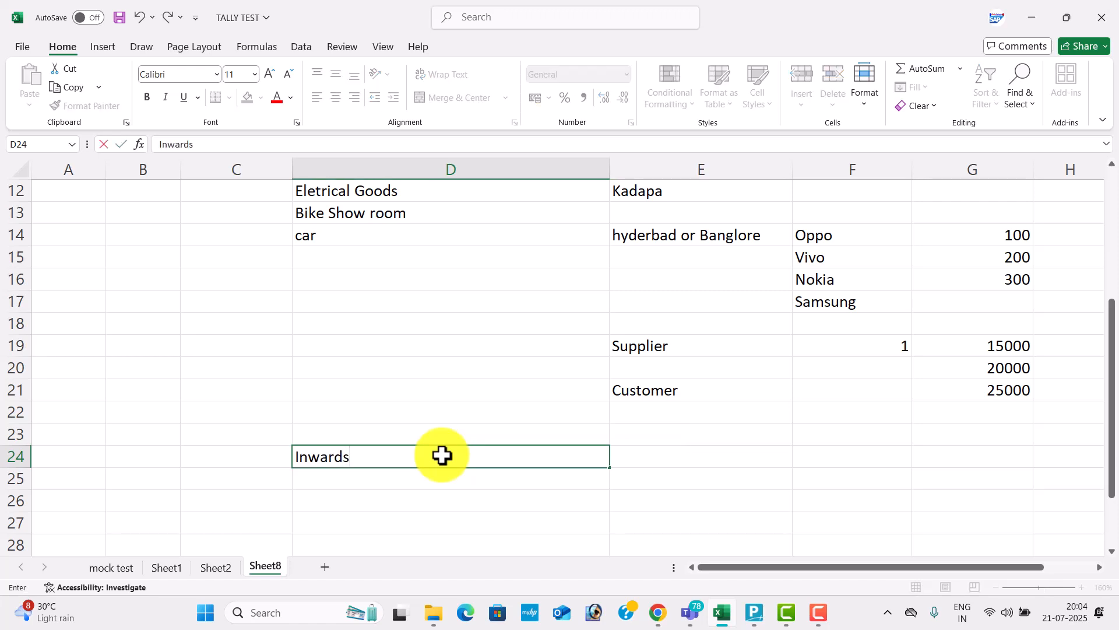
{"action": "key", "text": "Tab"}
{"action": "type", "text": "Outwards"}
{"action": "key", "text": "Return"}
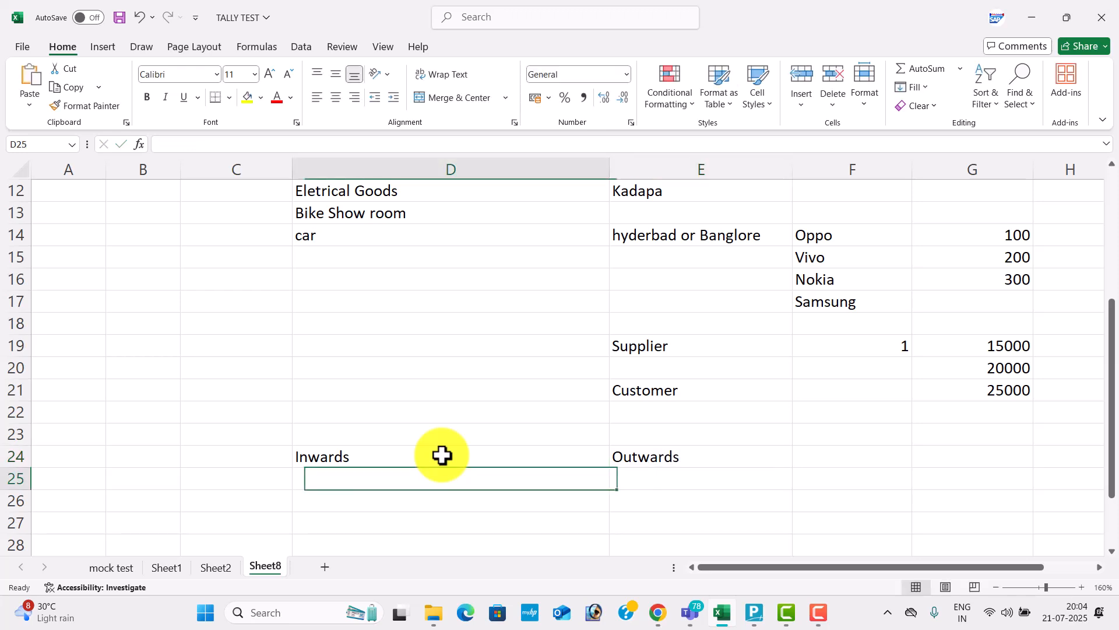
Step: Enter "Purchase" in cell D25 under Inwards and "Sales" in cell E25 under Outwards
{"action": "type", "text": "Purchase"}
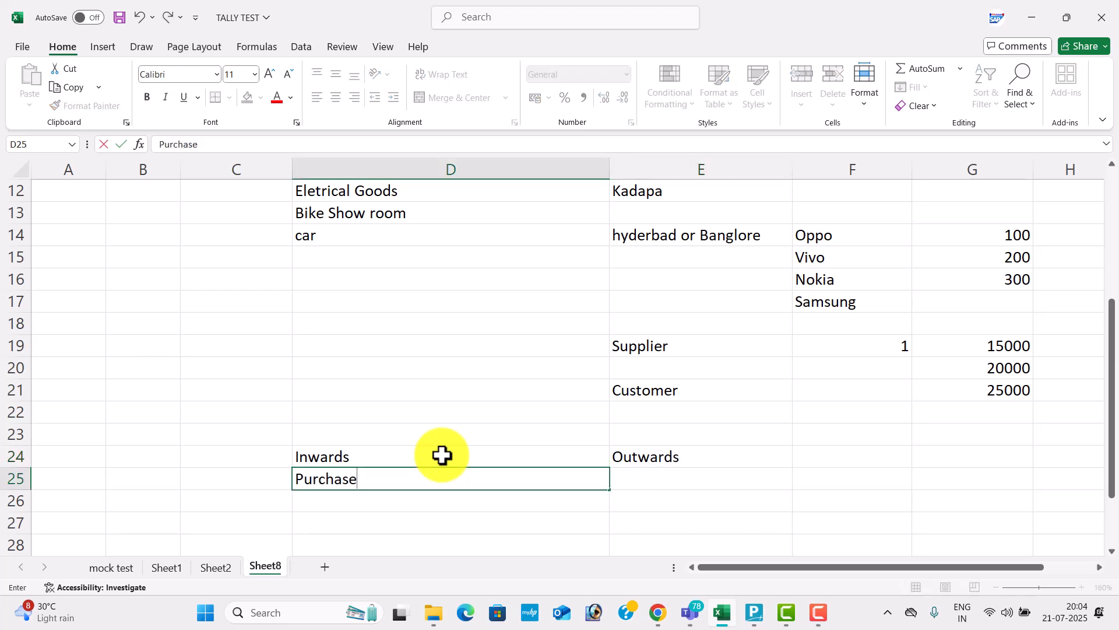
{"action": "key", "text": "Tab"}
{"action": "type", "text": "Sales"}
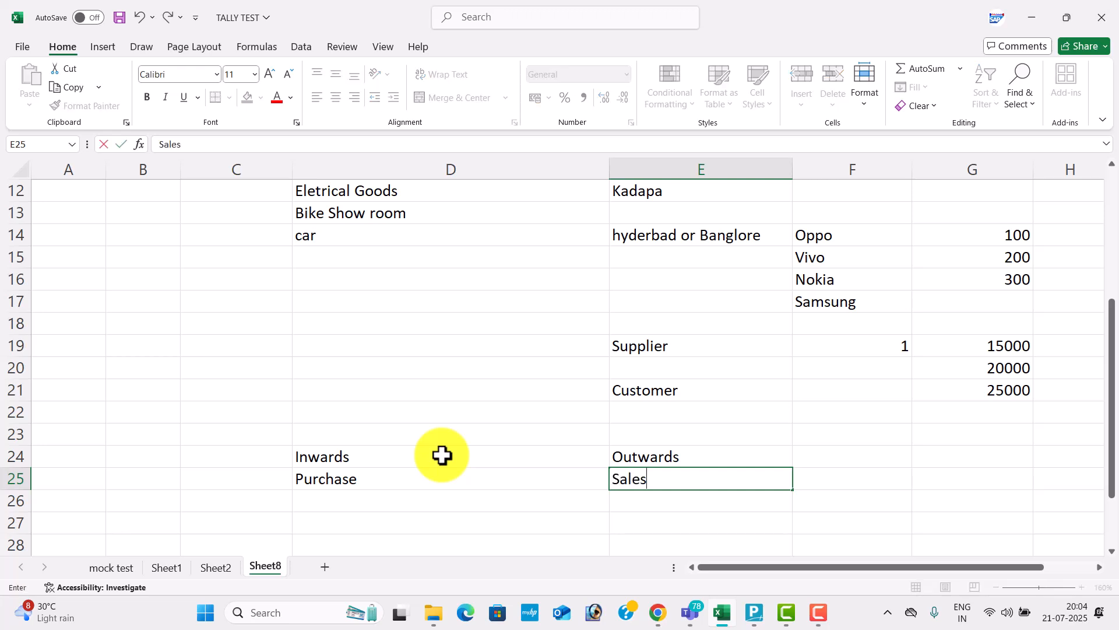
{"action": "key", "text": "Tab"}
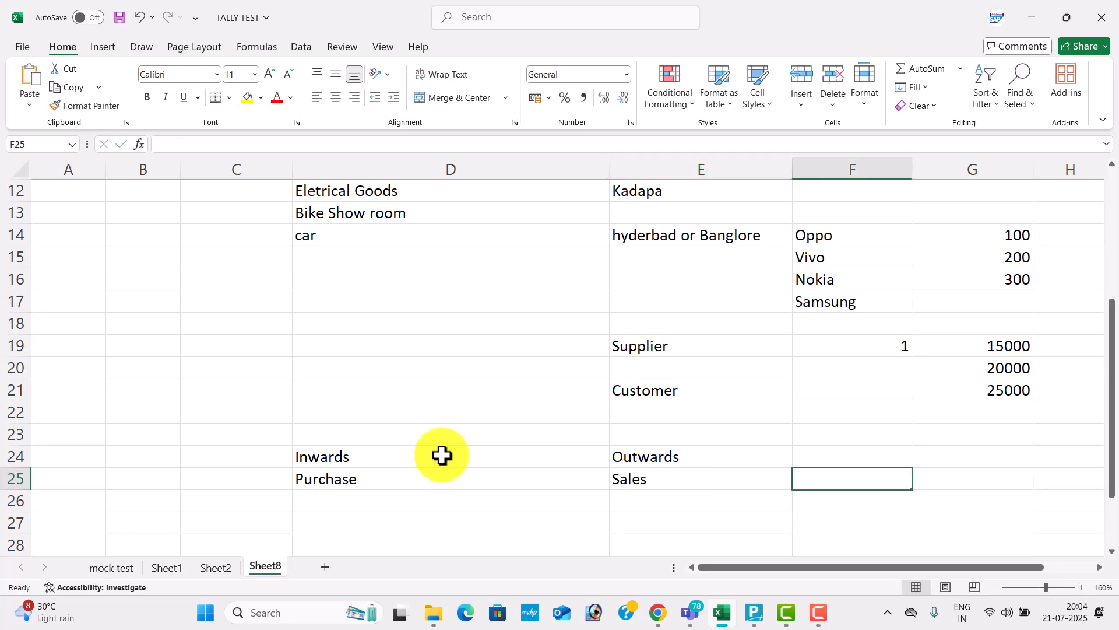
Step: Enter the heading "Closing Balance" in cell F24, beside Outwards
{"action": "key", "text": "Up"}
{"action": "type", "text": "Cls"}
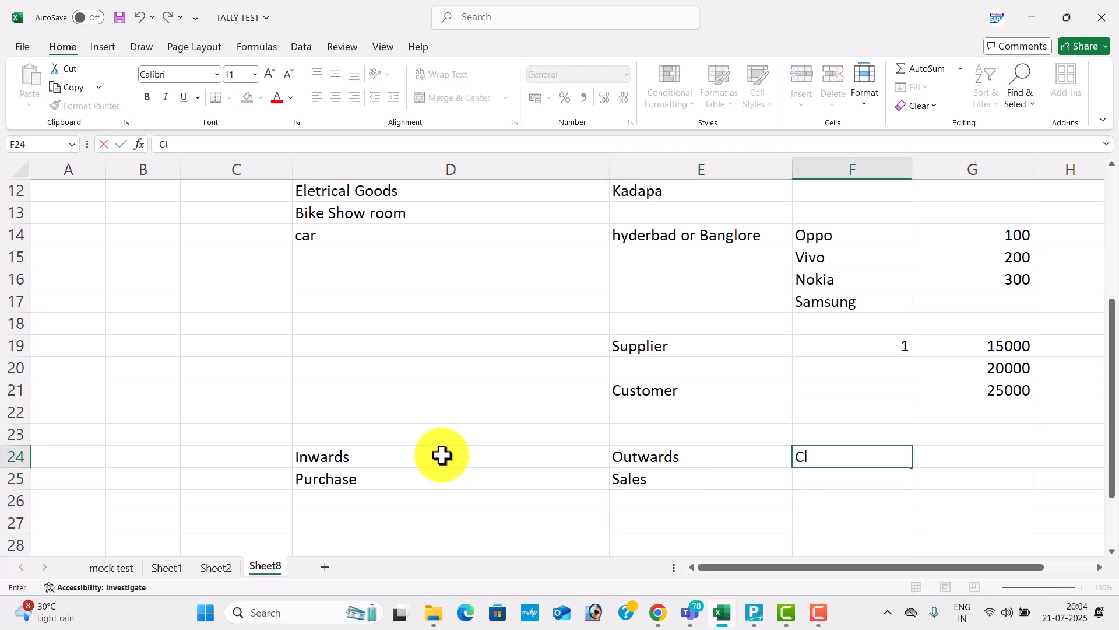
{"action": "key", "text": "BackSpace"}
{"action": "type", "text": "osing Balance"}
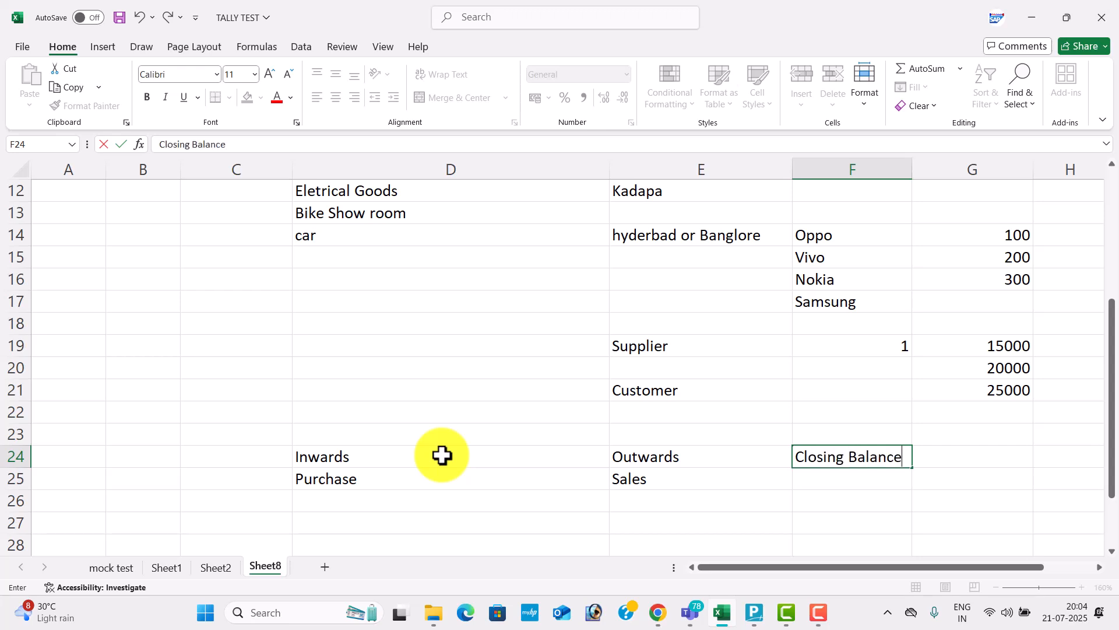
{"action": "key", "text": "Return"}
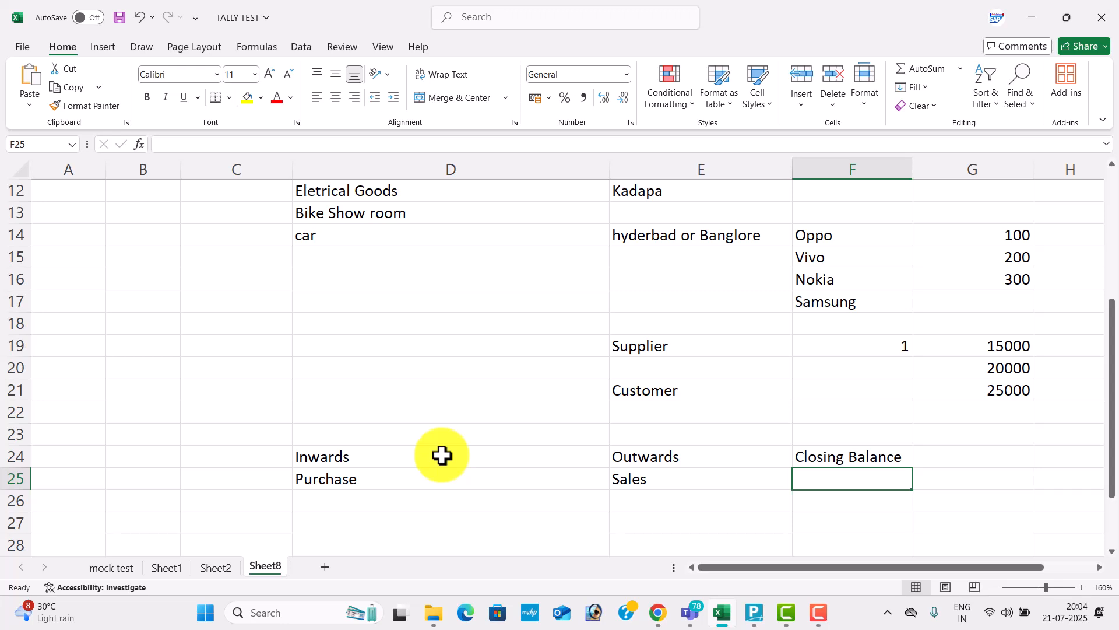
Step: Fill row 26 with the quantities 100 under Purchase, 50 under Sales and 50 in the Closing Balance column
{"action": "key", "text": "Down"}
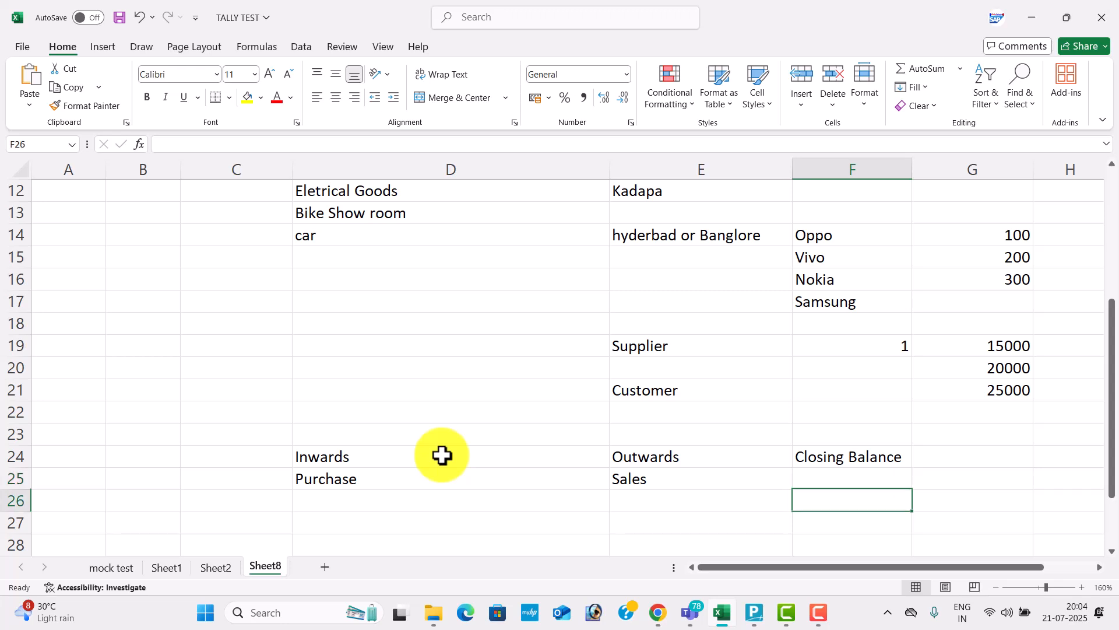
{"action": "key", "text": "Left"}
{"action": "key", "text": "Left"}
{"action": "type", "text": "100"}
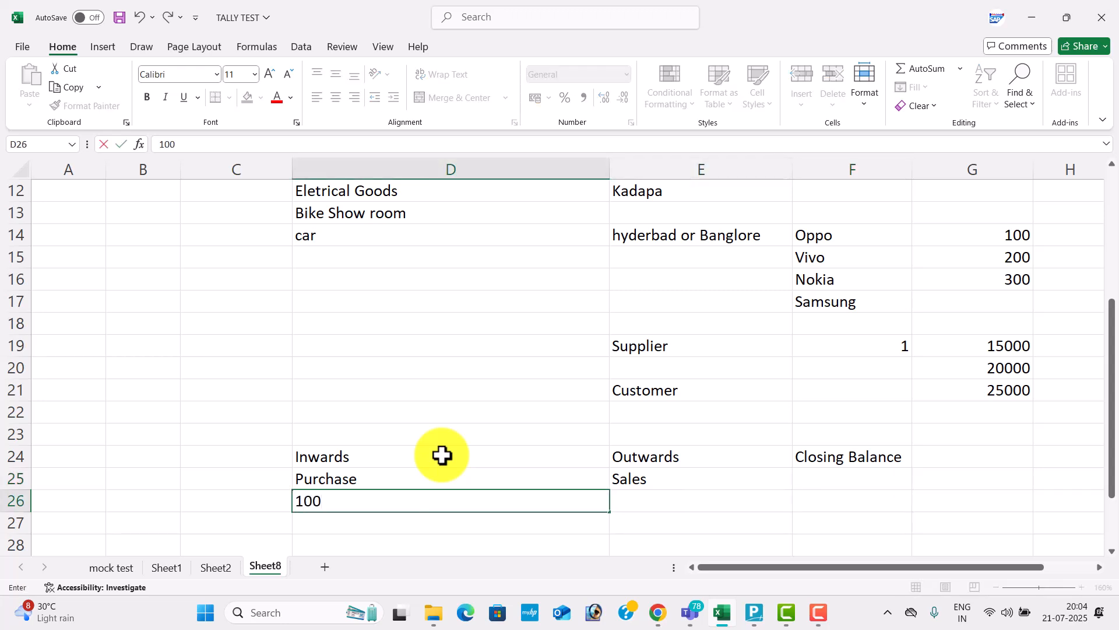
{"action": "key", "text": "Tab"}
{"action": "type", "text": "50"}
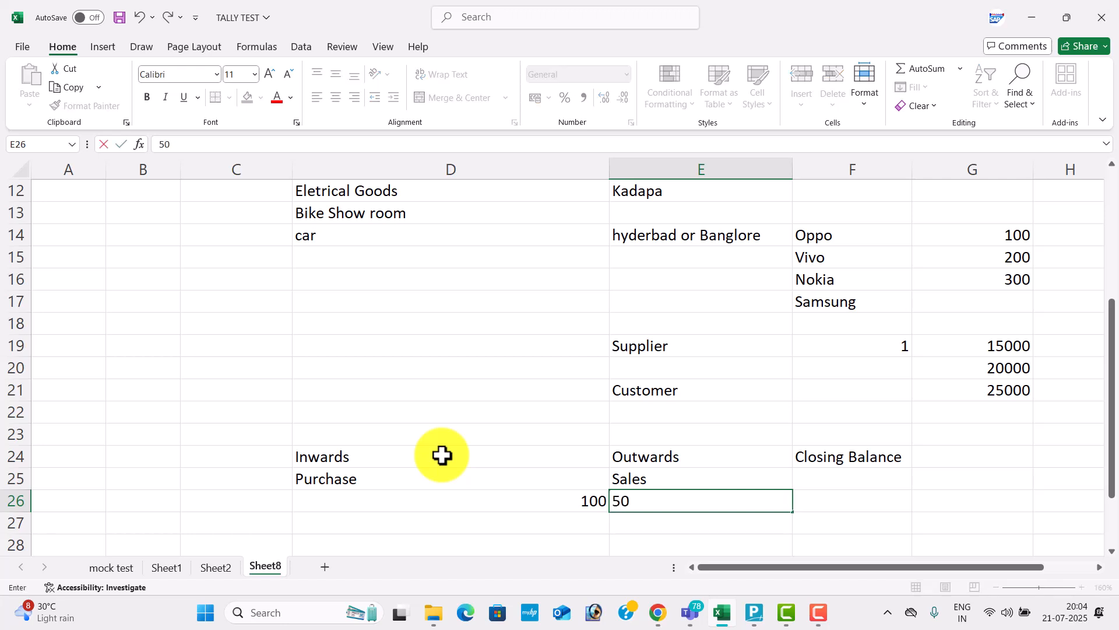
{"action": "key", "text": "Tab"}
{"action": "type", "text": "50"}
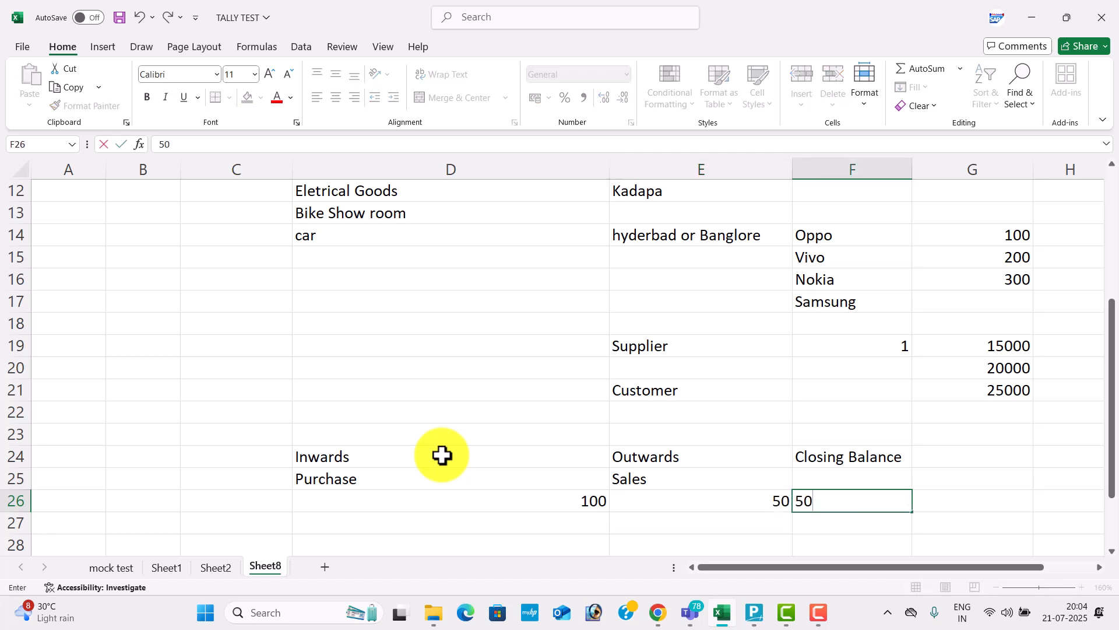
{"action": "key", "text": "Tab"}
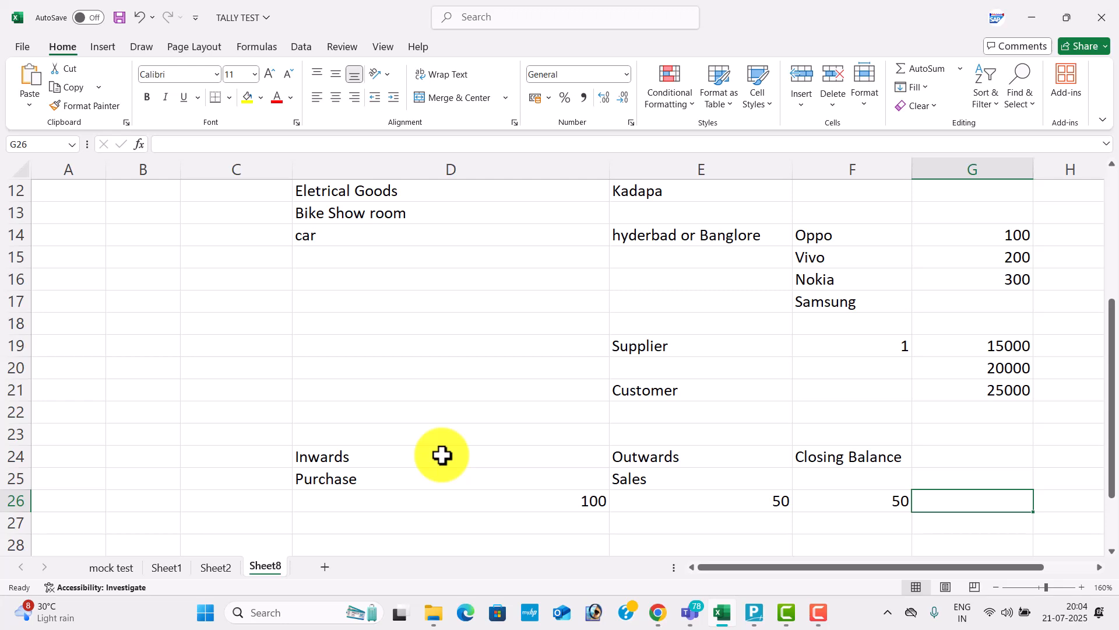
Step: Enter the label "Free Items" in cell D28, two rows below the purchase quantity
{"action": "scroll", "coordinate": [442, 455], "scroll_direction": "down", "scroll_amount": 2}
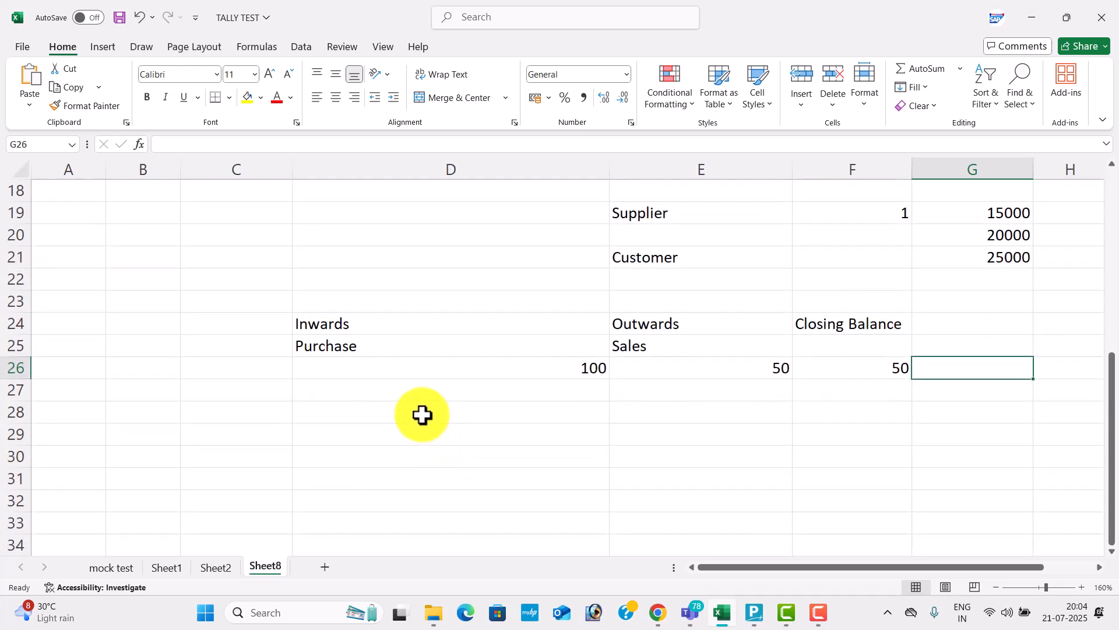
{"action": "left_click", "coordinate": [420, 414]}
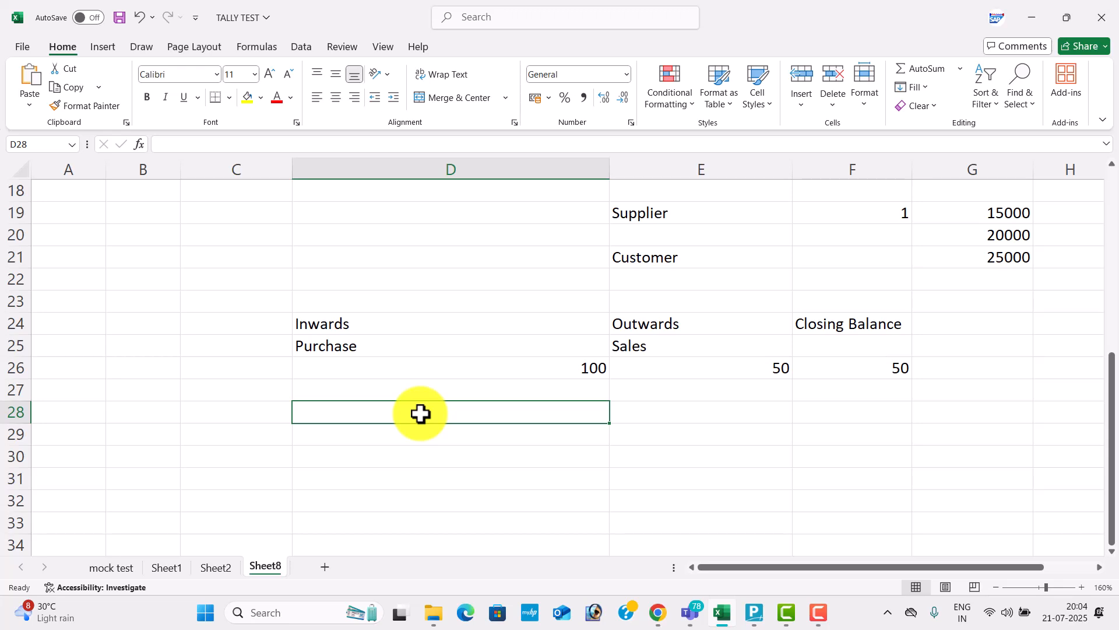
{"action": "type", "text": "Free"}
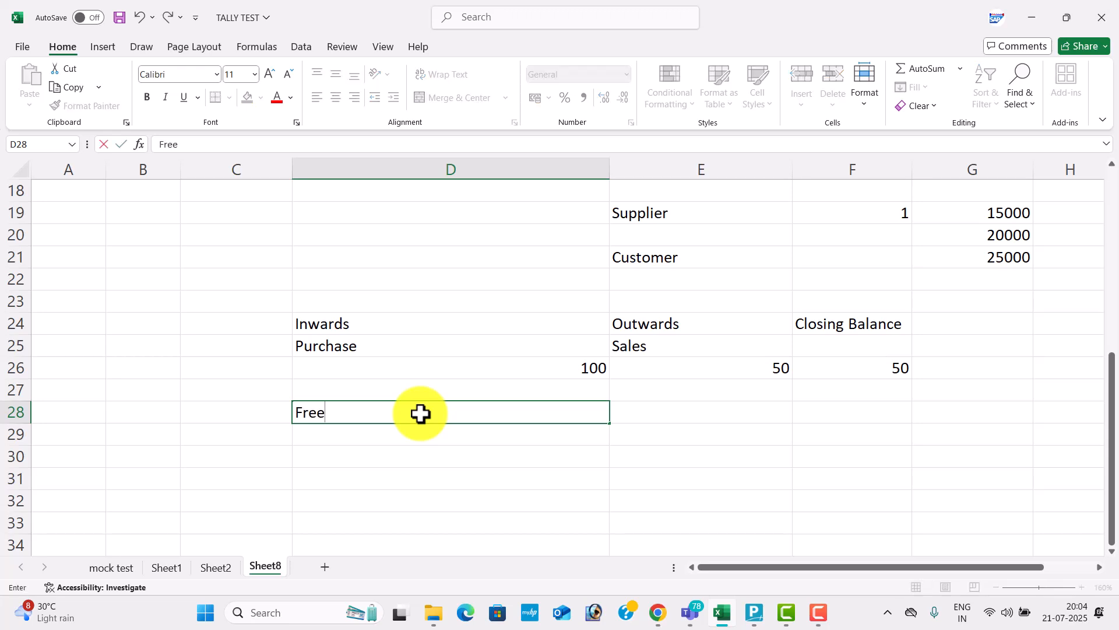
{"action": "type", "text": " Items"}
{"action": "key", "text": "Return"}
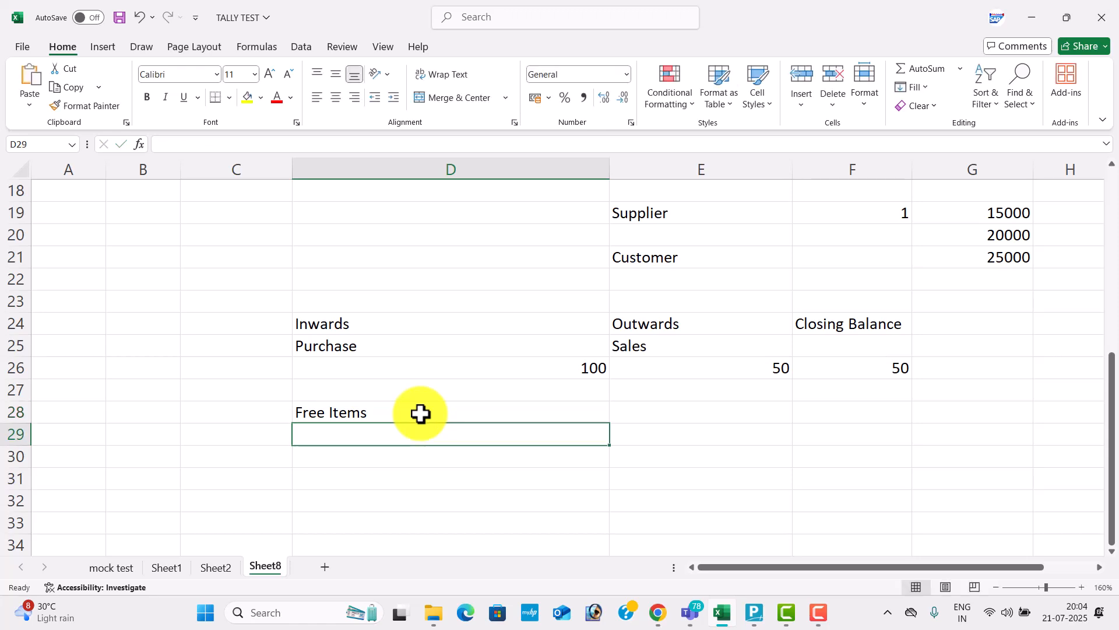
Step: Fill row 29 below Free Items with 25 in D29, 20 in E29 and "5 Free" in F29
{"action": "type", "text": "2"}
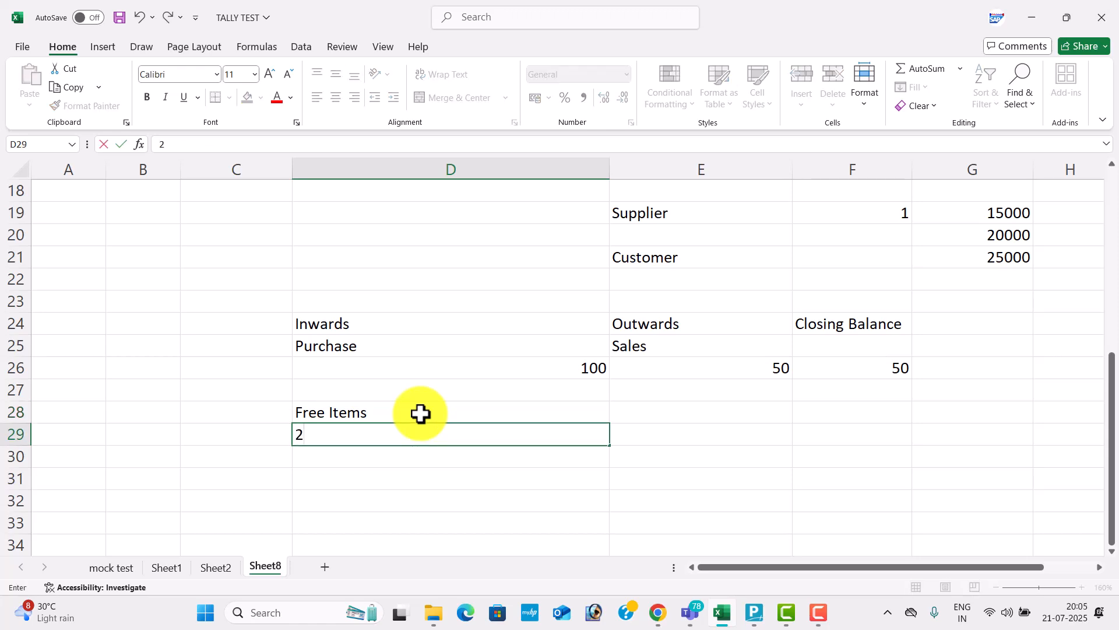
{"action": "type", "text": "5"}
{"action": "key", "text": "Tab"}
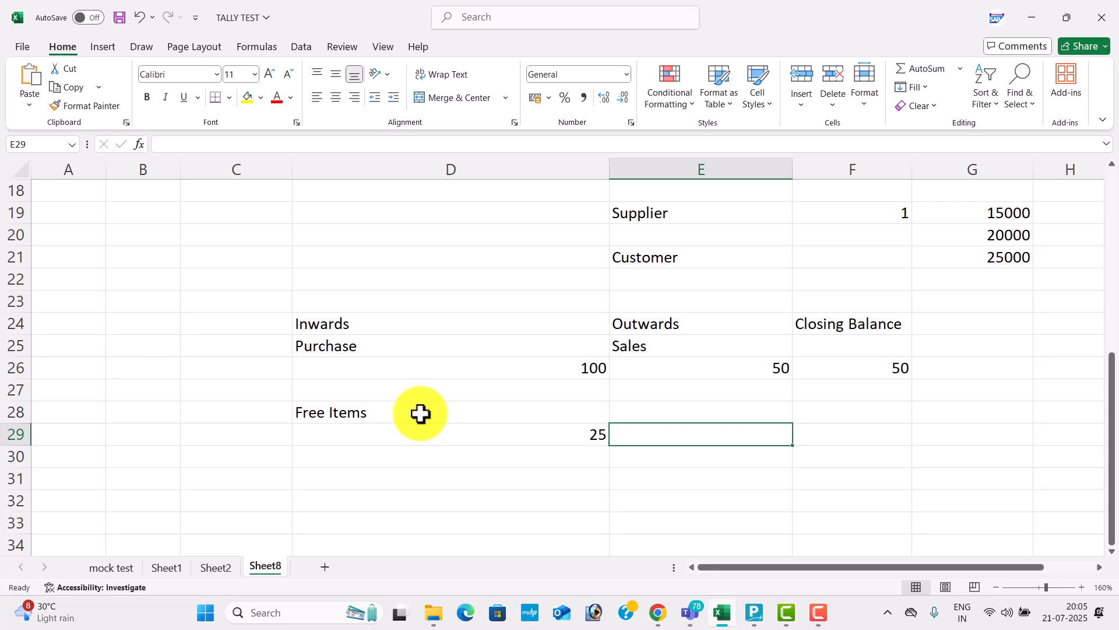
{"action": "type", "text": "20"}
{"action": "key", "text": "Tab"}
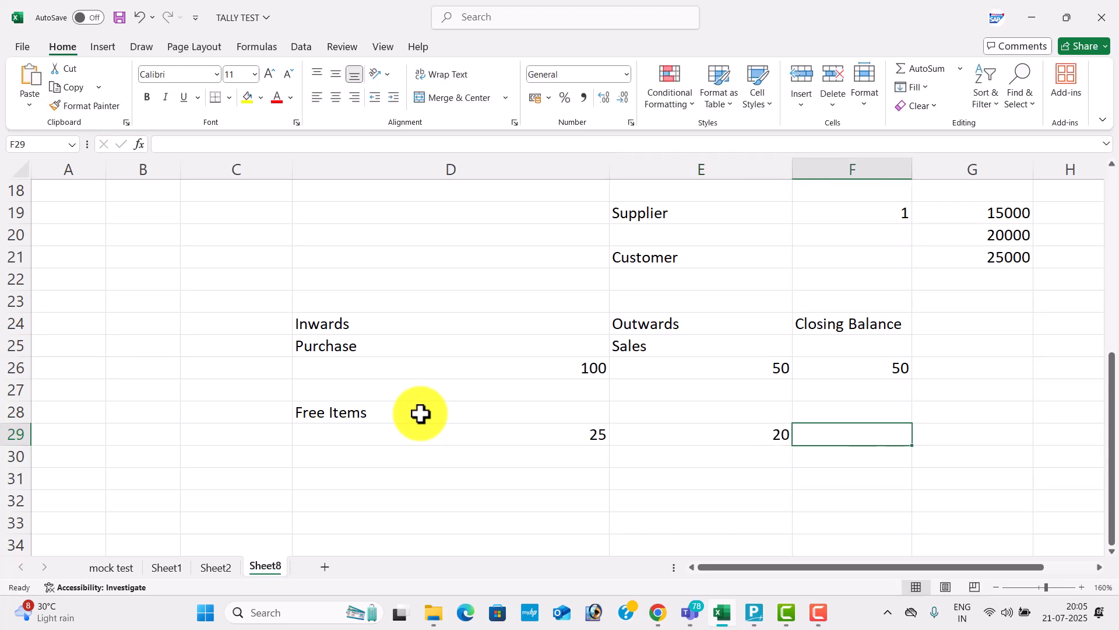
{"action": "type", "text": "5 Free"}
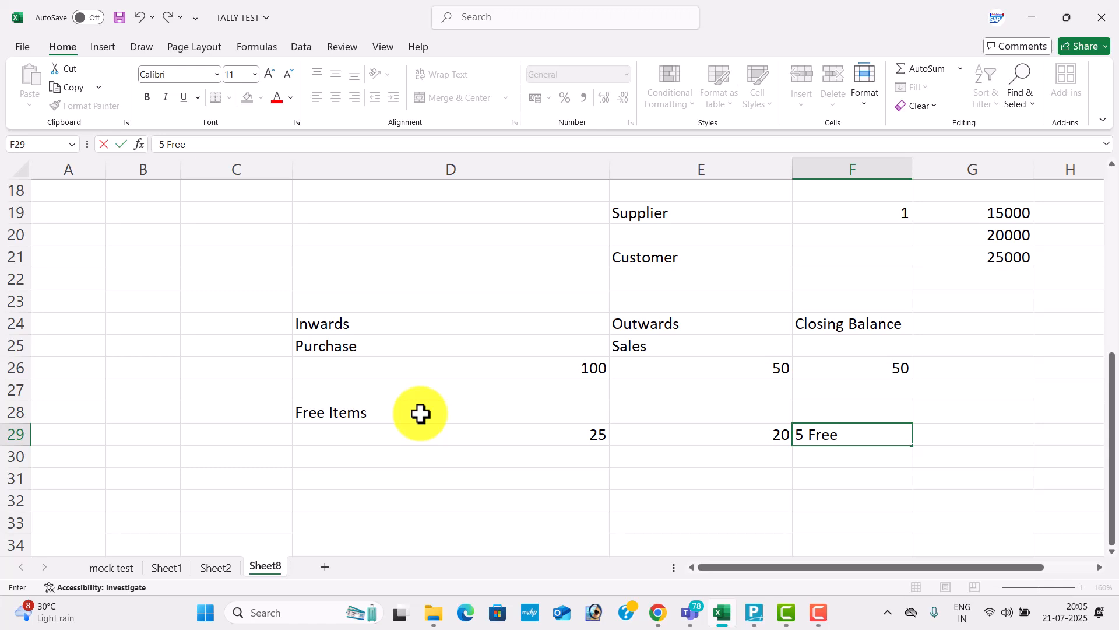
{"action": "key", "text": "Return"}
Step: Enter "No Result" in cell F31, two rows below the "5 Free" entry
{"action": "key", "text": "Up"}
{"action": "key", "text": "Down"}
{"action": "key", "text": "Down"}
{"action": "type", "text": "Ekkad"}
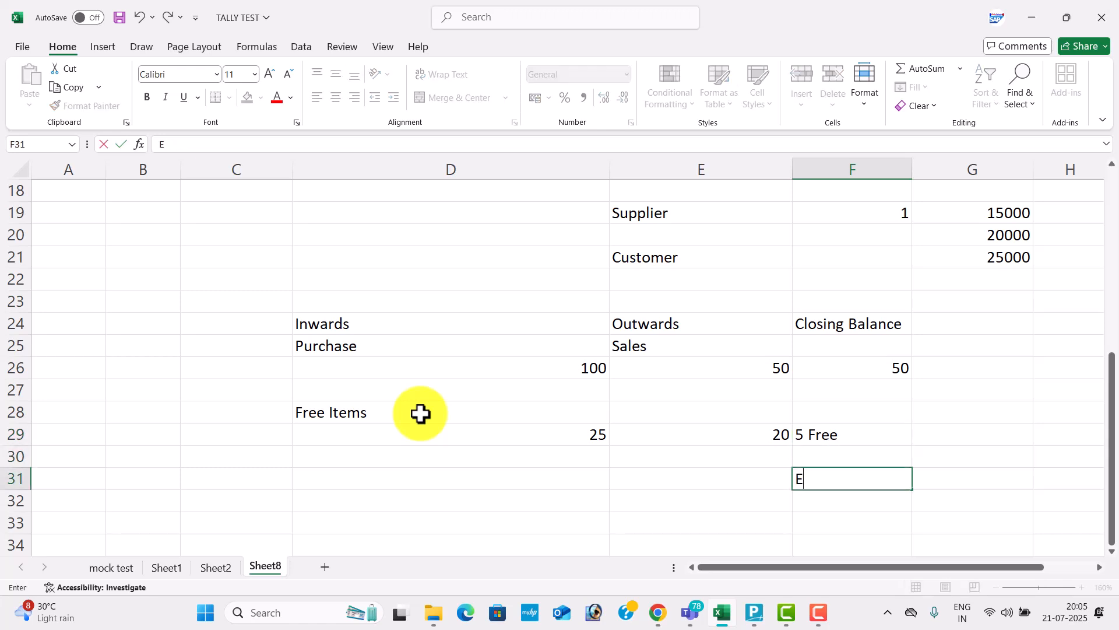
{"action": "key", "text": "BackSpace"}
{"action": "key", "text": "BackSpace"}
{"action": "key", "text": "BackSpace"}
{"action": "key", "text": "BackSpace"}
{"action": "key", "text": "BackSpace"}
{"action": "type", "text": "No R"}
{"action": "type", "text": "WS"}
{"action": "key", "text": "BackSpace"}
{"action": "key", "text": "BackSpace"}
{"action": "type", "text": "esult"}
{"action": "key", "text": "Return"}
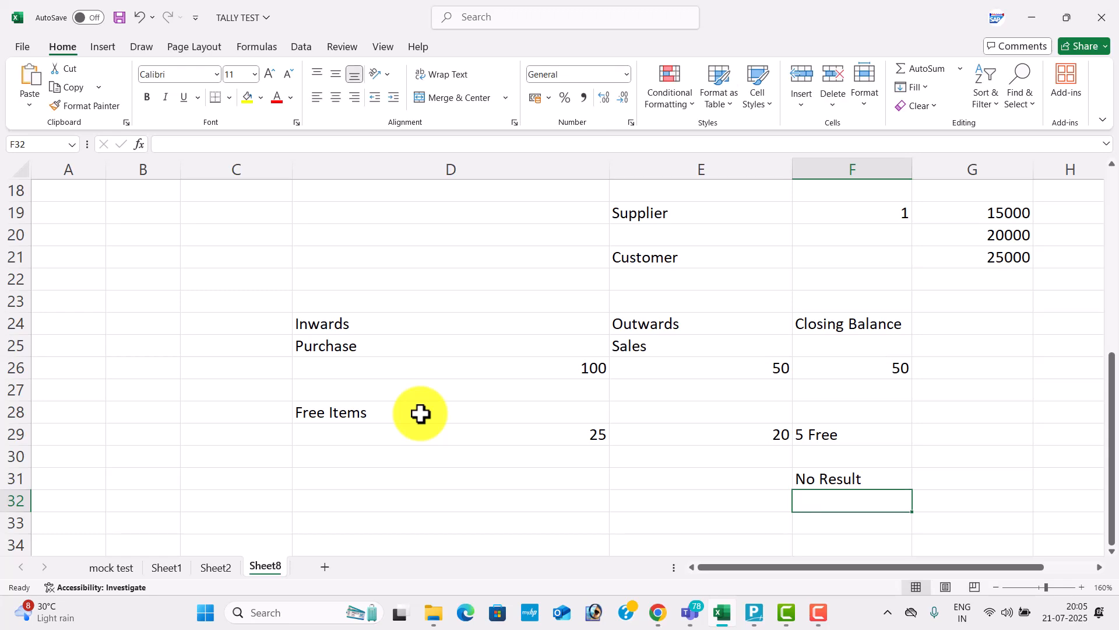
Step: List "DebitNote" in cell D32 and "Credit Note" in cell D33
{"action": "left_click", "coordinate": [482, 505]}
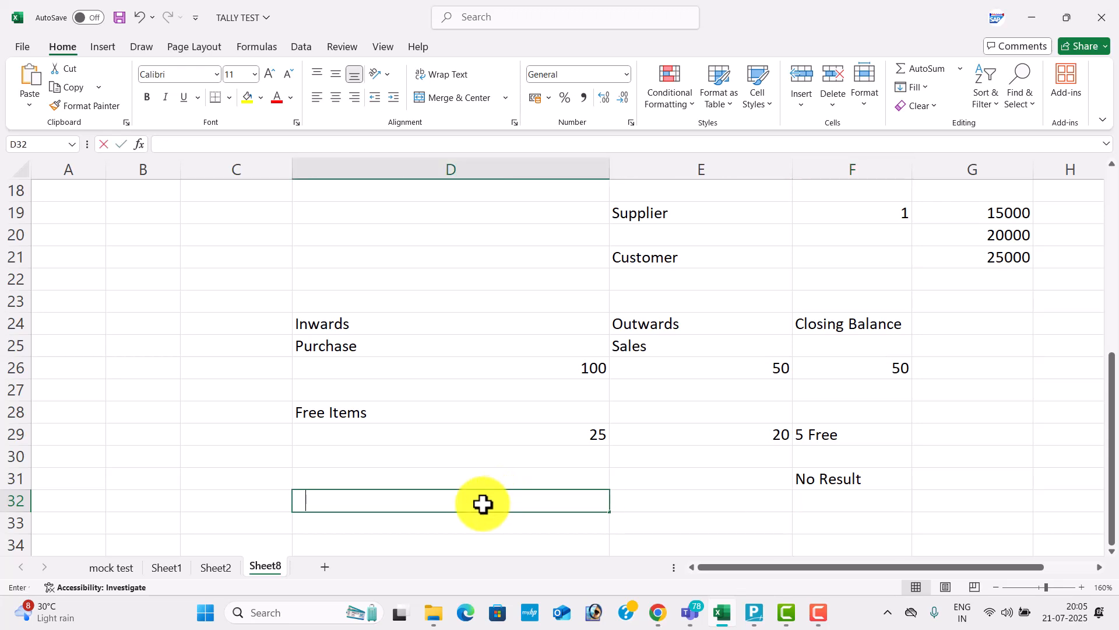
{"action": "type", "text": "Debit noT"}
{"action": "key", "text": "BackSpace"}
{"action": "key", "text": "BackSpace"}
{"action": "key", "text": "BackSpace"}
{"action": "key", "text": "BackSpace"}
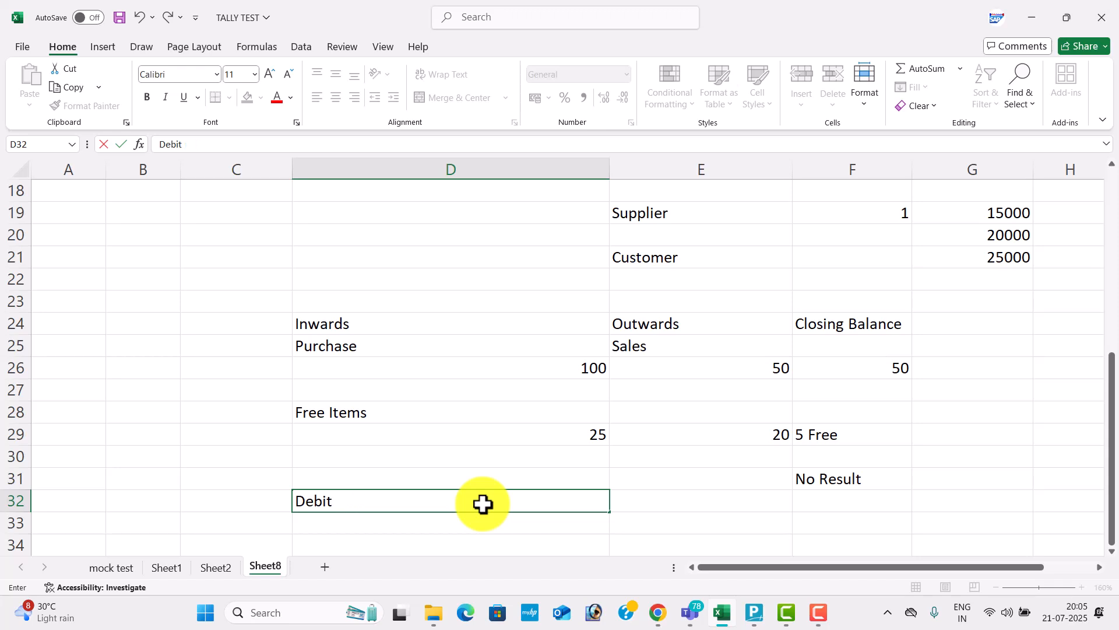
{"action": "type", "text": "Note"}
{"action": "key", "text": "Return"}
{"action": "type", "text": "Credit NOte"}
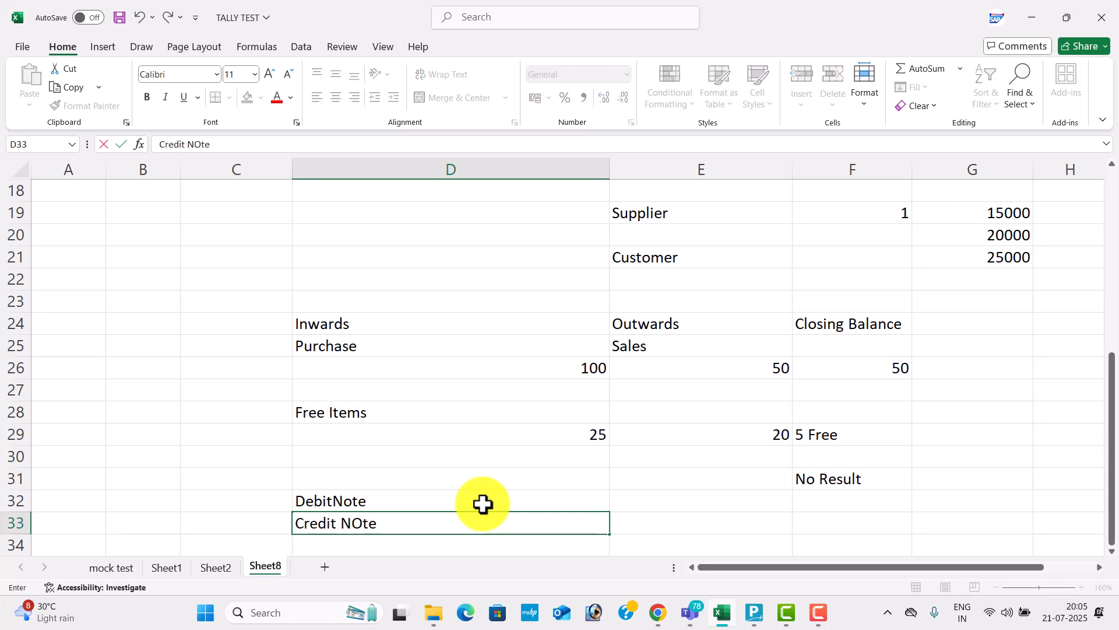
{"action": "key", "text": "Return"}
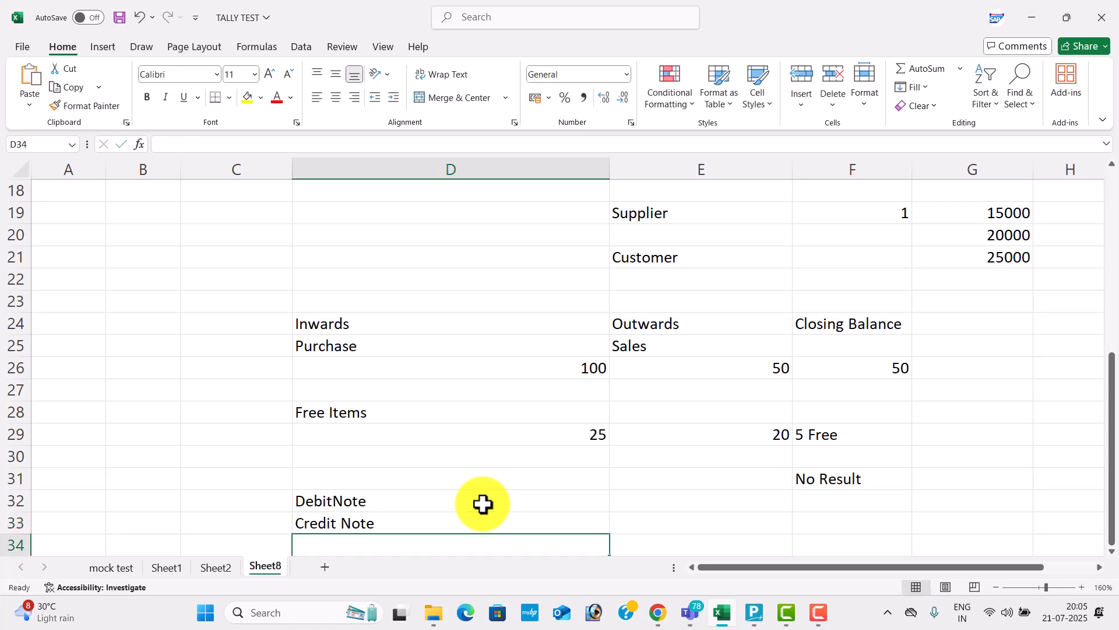
Step: Enter "Salary Aadvances" in cell D34, directly below Credit Note
{"action": "scroll", "coordinate": [483, 504], "scroll_direction": "down", "scroll_amount": 2}
{"action": "type", "text": "Slary"}
{"action": "key", "text": "BackSpace"}
{"action": "key", "text": "BackSpace"}
{"action": "key", "text": "BackSpace"}
{"action": "key", "text": "BackSpace"}
{"action": "type", "text": "alar"}
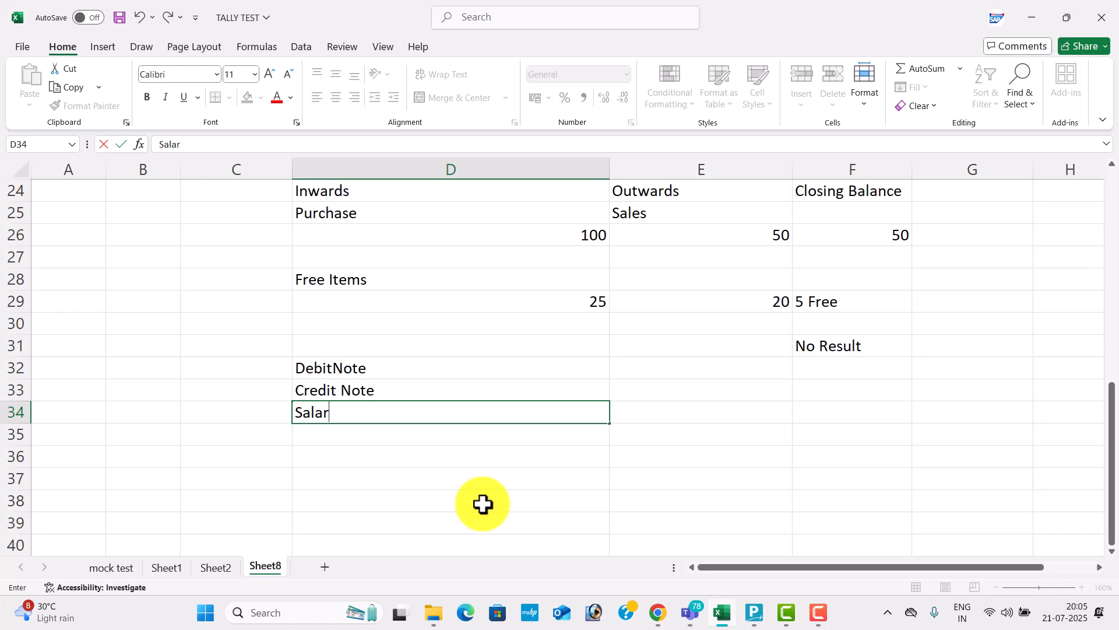
{"action": "type", "text": "y Aadvances"}
{"action": "key", "text": "Return"}
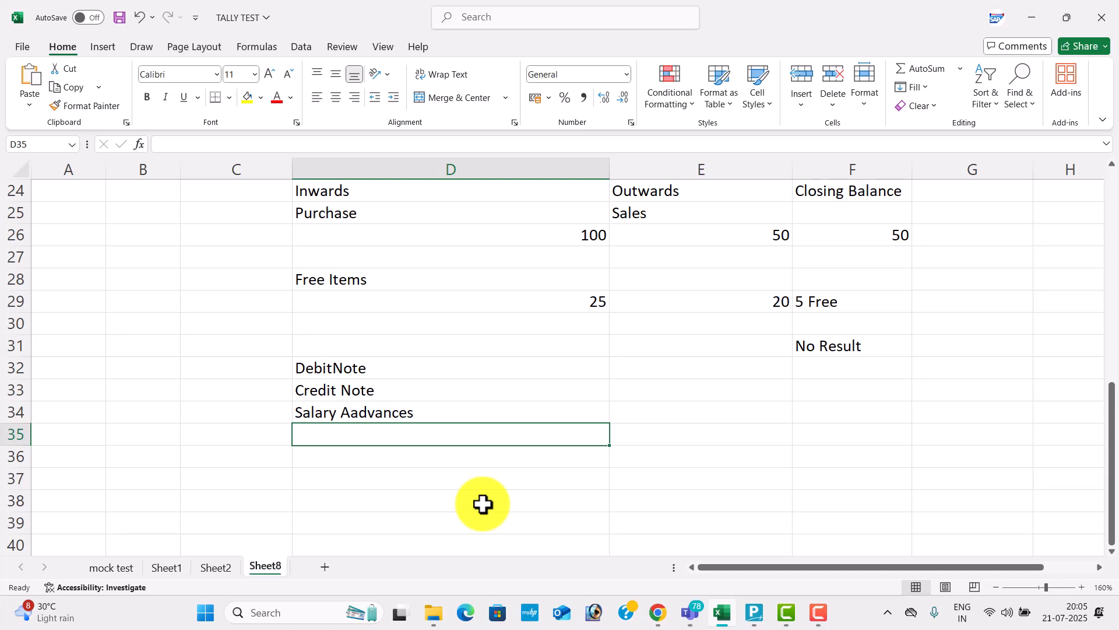
Step: Enter "YEAR END ADJUSTMENTS" in capitals in cell D35, continuing the topic list
{"action": "type", "text": "a"}
{"action": "key", "text": "BackSpace"}
{"action": "type", "text": "ear"}
{"action": "key", "text": "BackSpace"}
{"action": "key", "text": "BackSpace"}
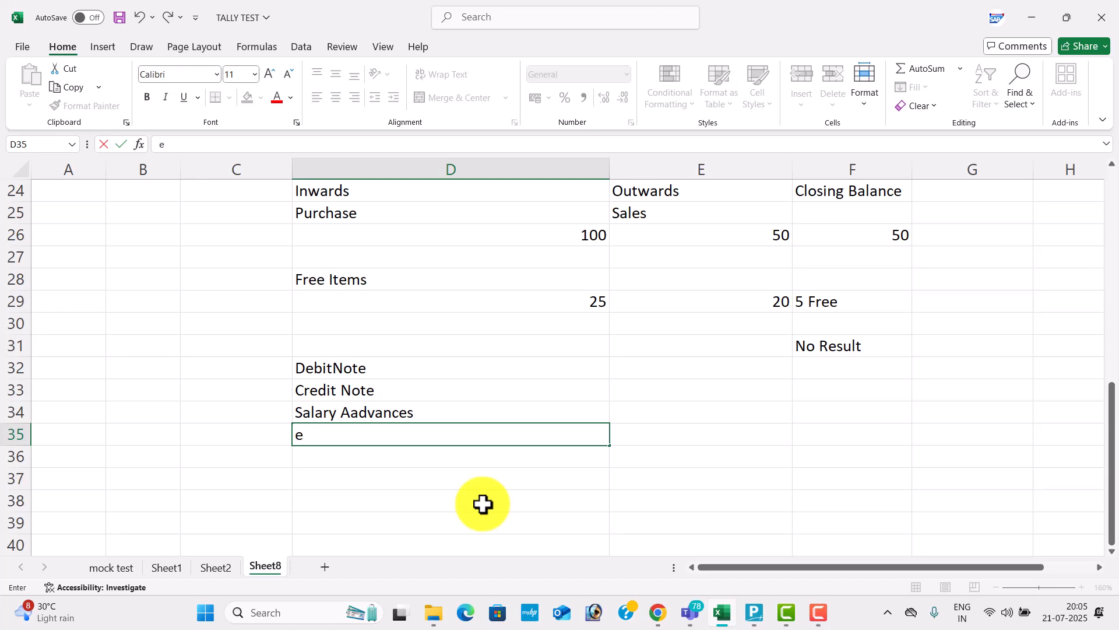
{"action": "key", "text": "BackSpace"}
{"action": "type", "text": "e"}
{"action": "key", "text": "BackSpace"}
{"action": "type", "text": "EAR"}
{"action": "key", "text": "BackSpace"}
{"action": "key", "text": "BackSpace"}
{"action": "key", "text": "BackSpace"}
{"action": "key", "text": "BackSpace"}
{"action": "type", "text": "YEAR END "}
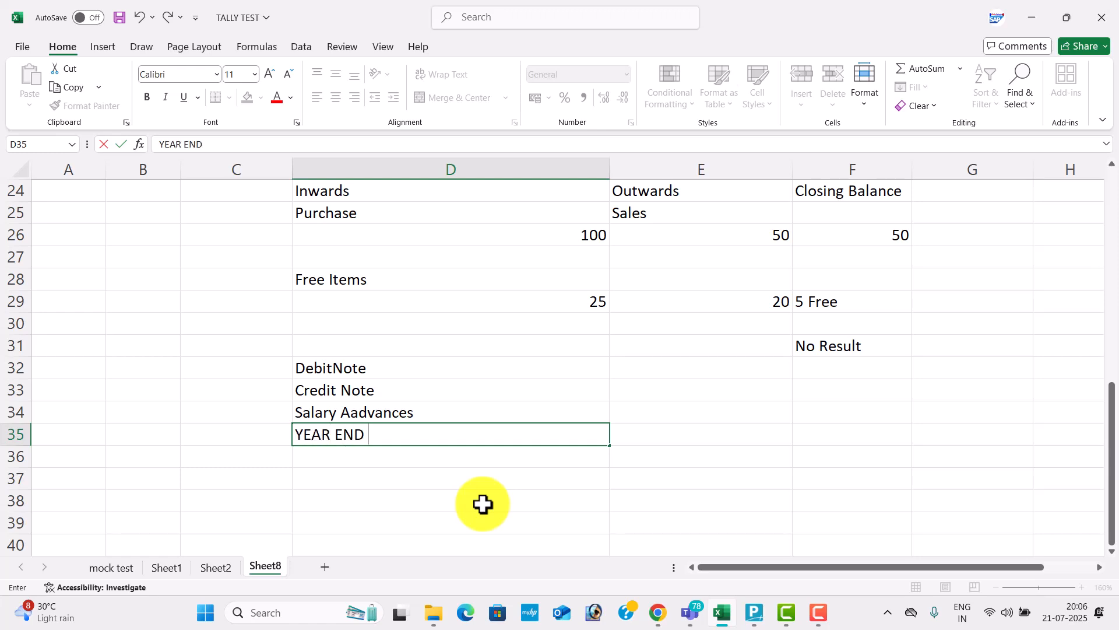
{"action": "type", "text": "ADJUSTMENTS"}
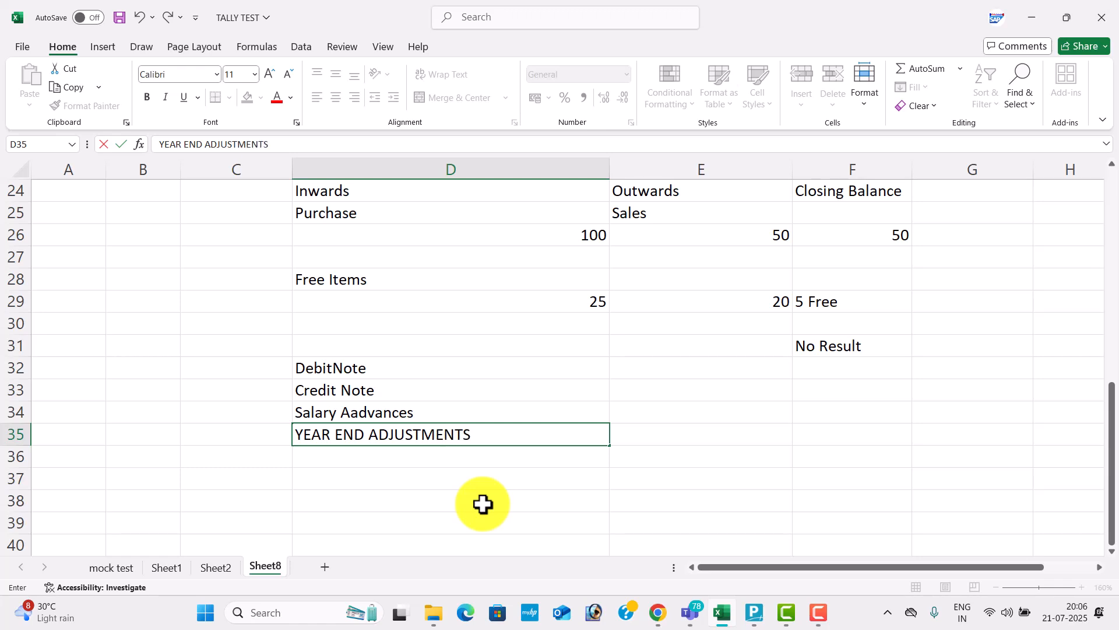
{"action": "key", "text": "Return"}
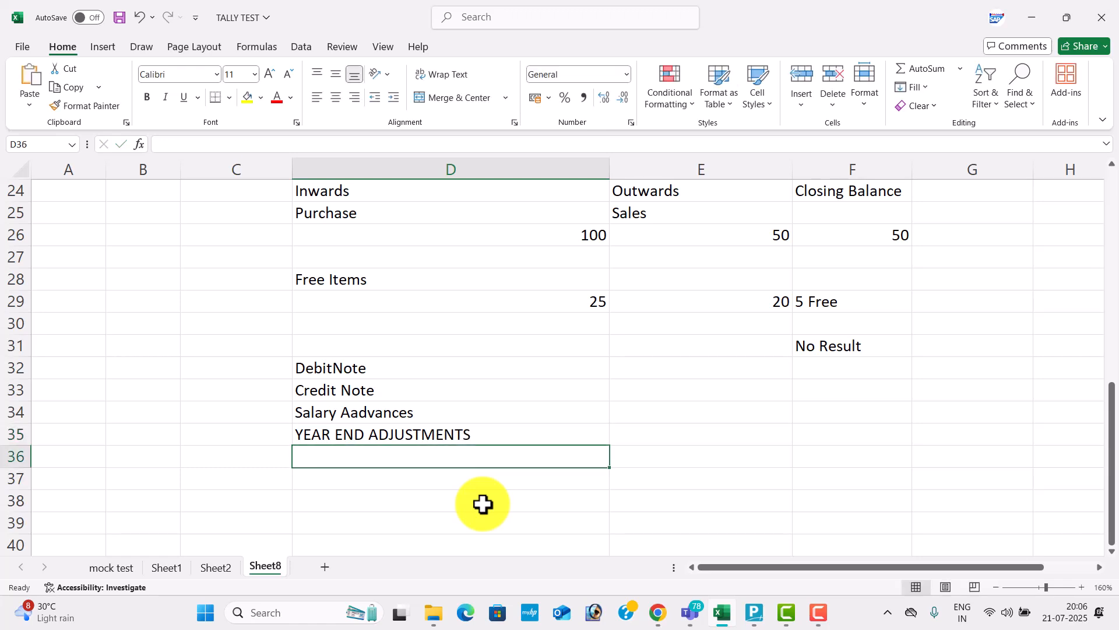
Step: Add "Depreciation" in cell D36 and "Payables" in cell D37 to the topic list
{"action": "type", "text": "d"}
{"action": "key", "text": "BackSpace"}
{"action": "key", "text": "BackSpace"}
{"action": "type", "text": "Depreciation"}
{"action": "key", "text": "Return"}
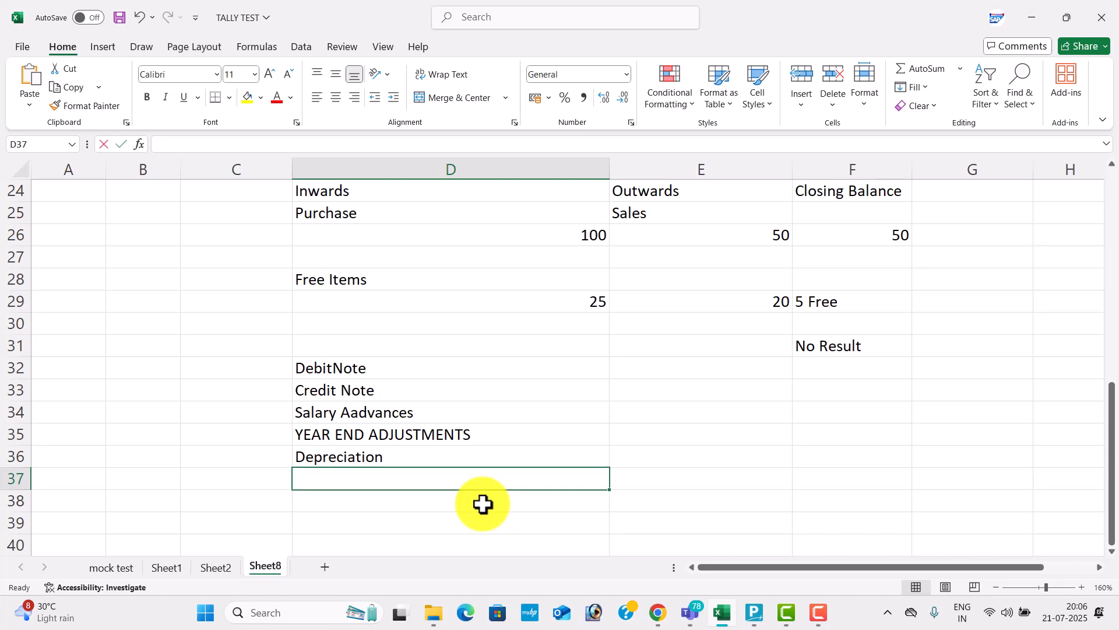
{"action": "type", "text": "Payables"}
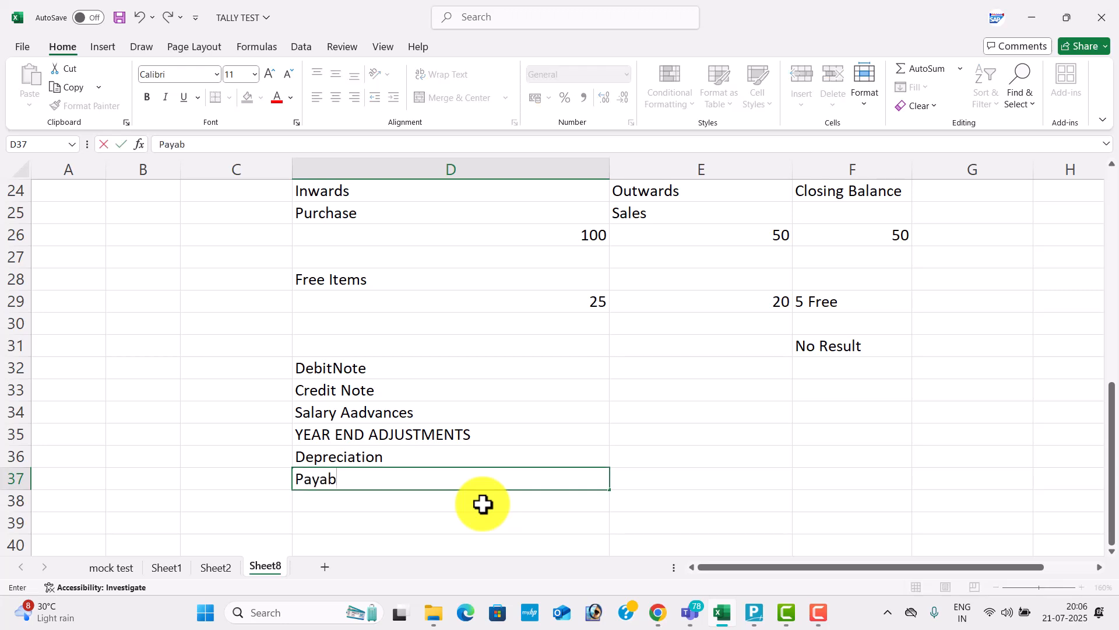
{"action": "key", "text": "Return"}
{"action": "key", "text": "Return"}
{"action": "left_click", "coordinate": [482, 504]}
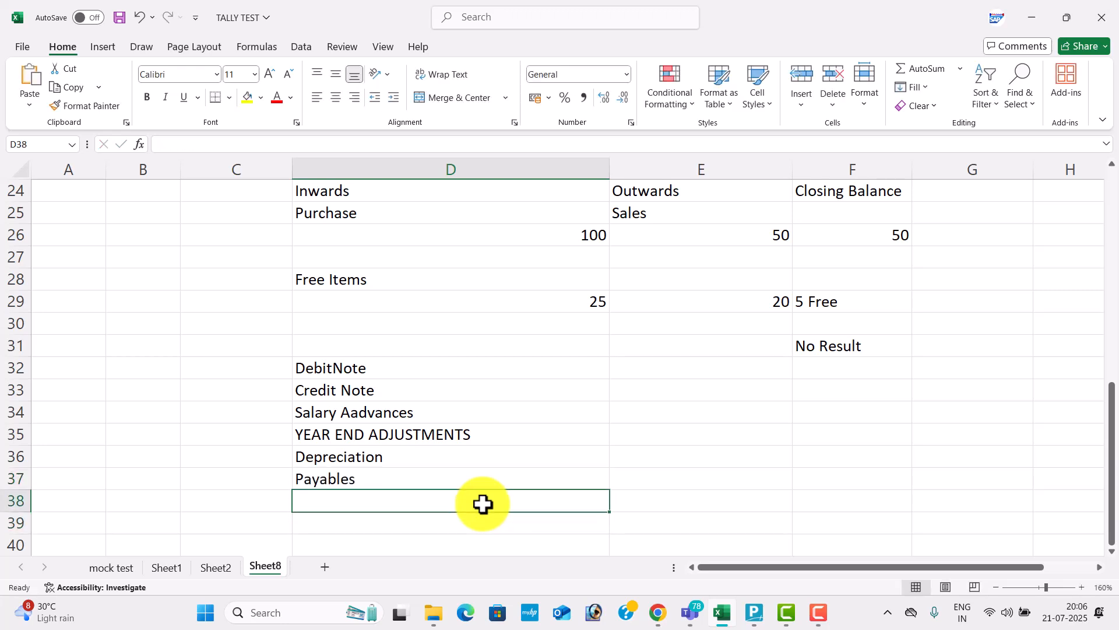
Step: Add "Profit and Loss" in cell D38 and "Capital" in cell D39 to the topic list
{"action": "type", "text": "Profit "}
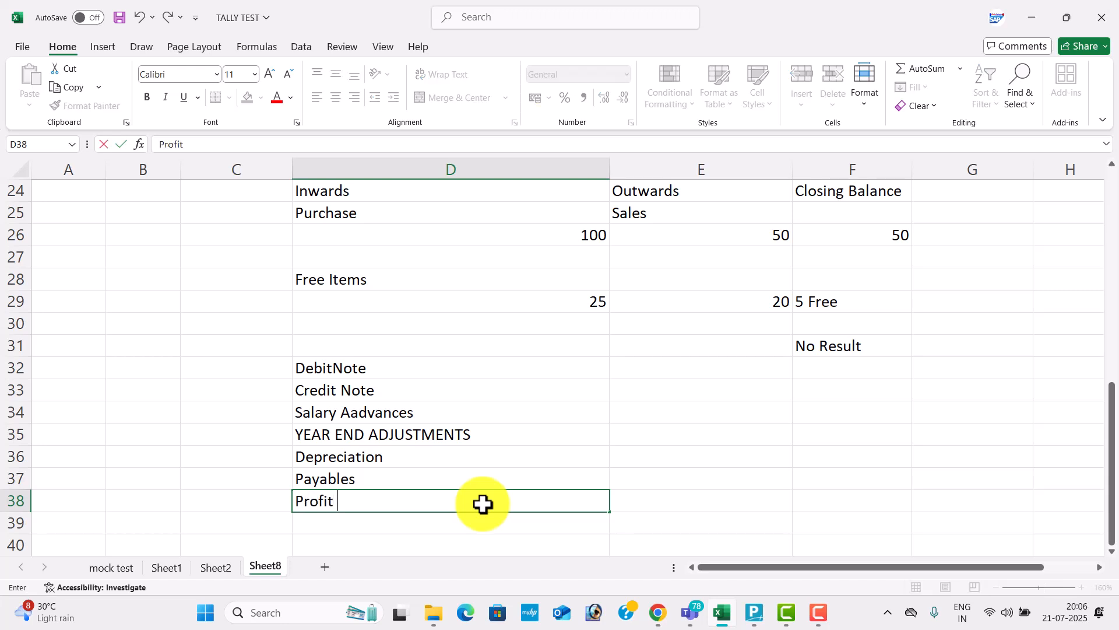
{"action": "type", "text": "and lOSS"}
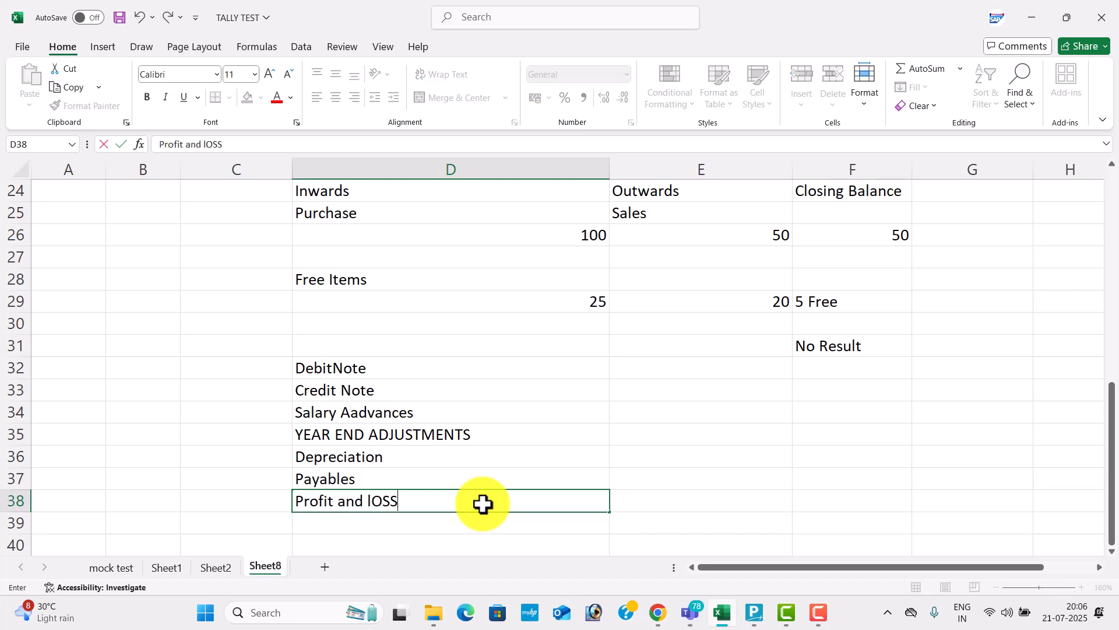
{"action": "key", "text": "Return"}
{"action": "type", "text": "Cap"}
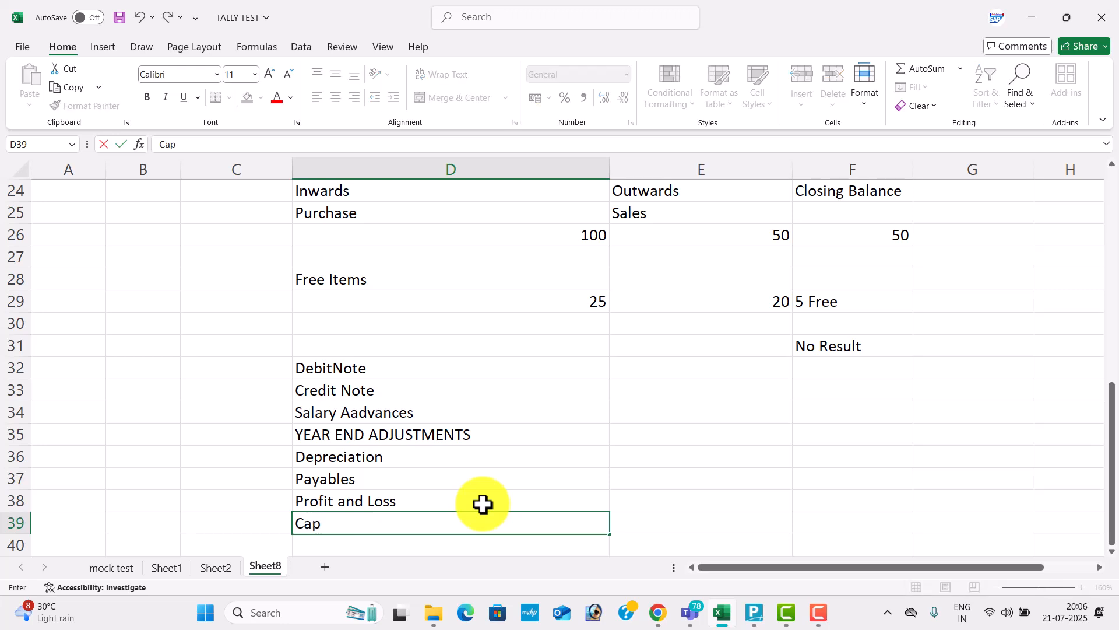
{"action": "type", "text": "ital"}
{"action": "key", "text": "Return"}
{"action": "key", "text": "Return"}
{"action": "key", "text": "Return"}
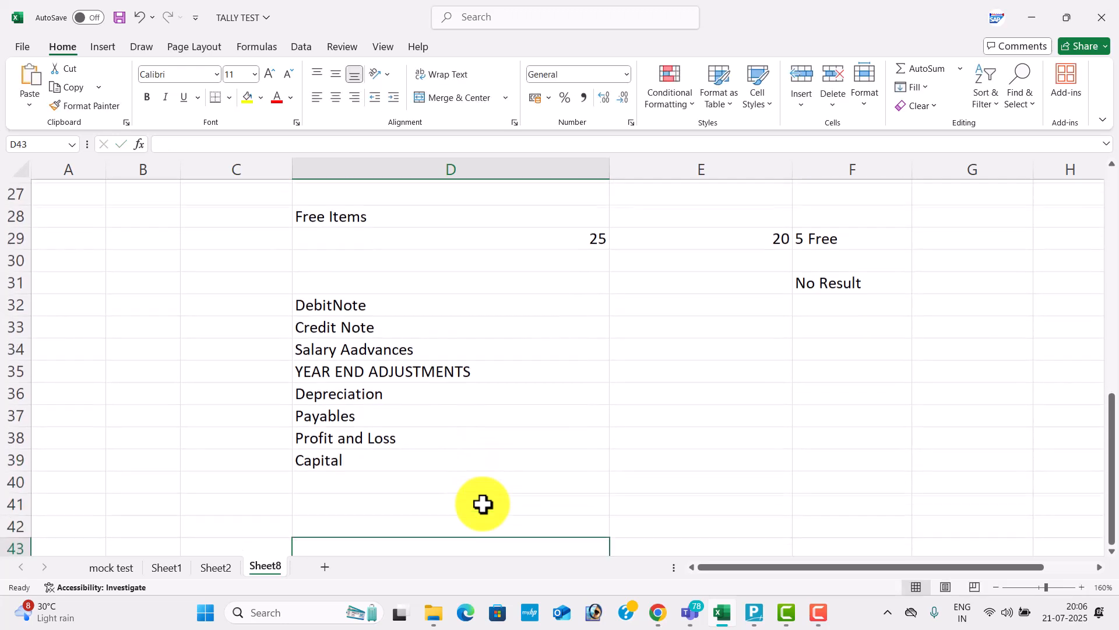
Step: Enter "Company Splitting" in cell E36, beside Depreciation
{"action": "left_click", "coordinate": [482, 504]}
{"action": "key", "text": "Right"}
{"action": "key", "text": "Up"}
{"action": "key", "text": "Up"}
{"action": "key", "text": "Up"}
{"action": "key", "text": "Up"}
{"action": "key", "text": "Up"}
{"action": "type", "text": "Com"}
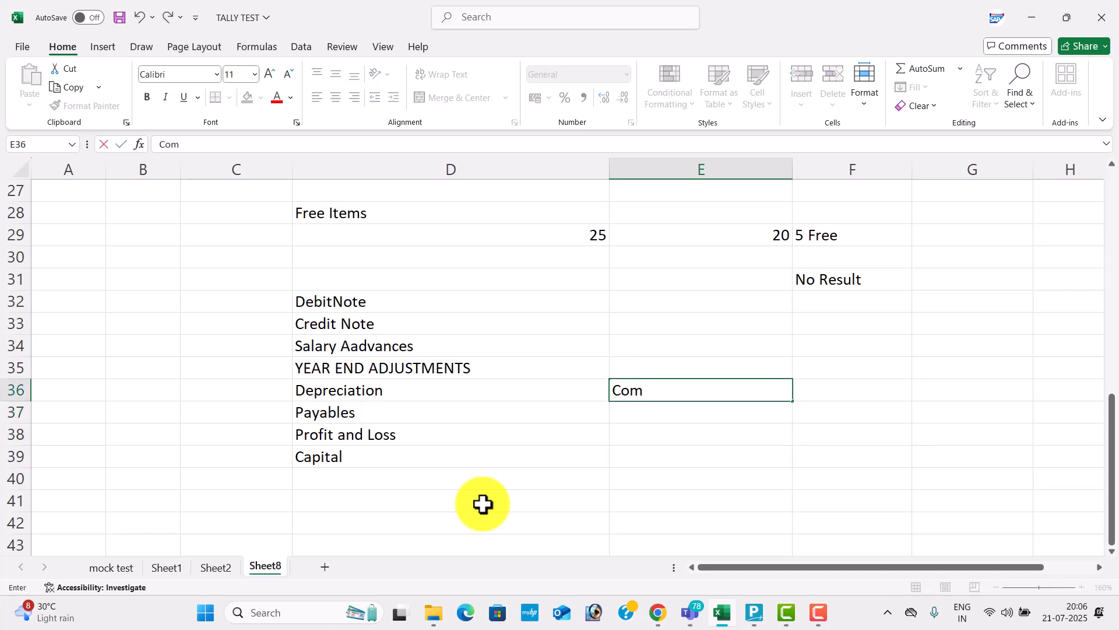
{"action": "type", "text": "pany Splitting"}
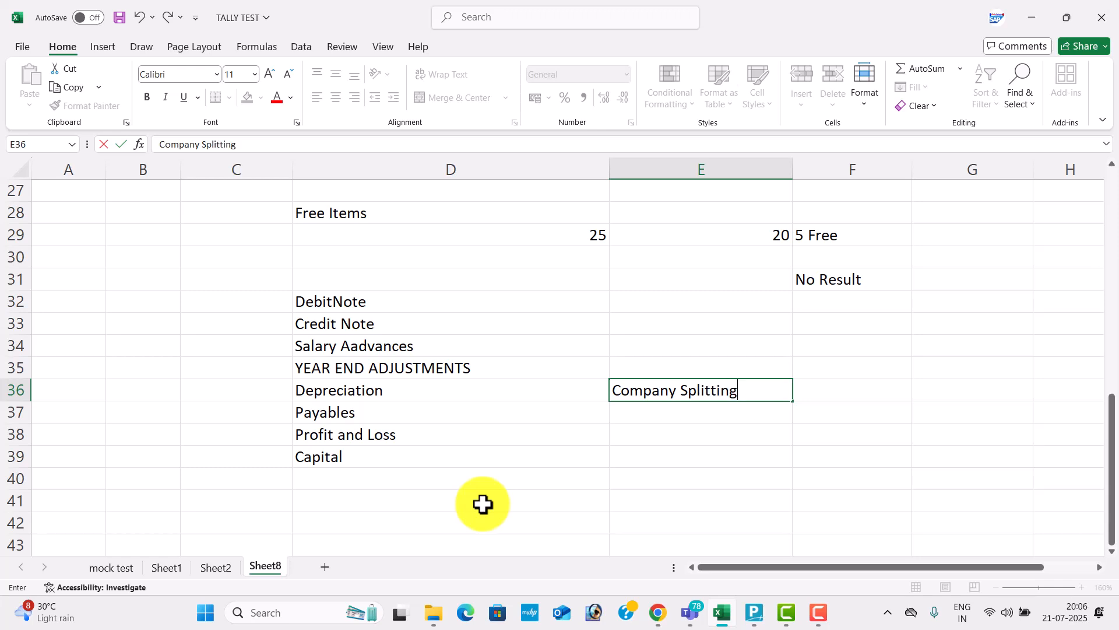
{"action": "key", "text": "Return"}
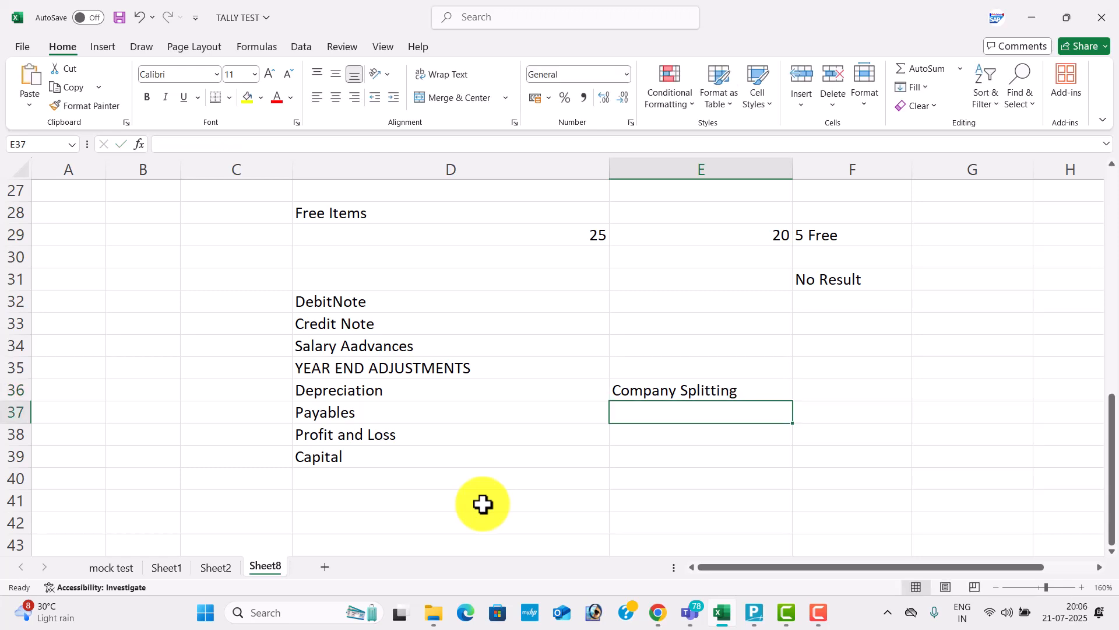
{"action": "left_click", "coordinate": [700, 392]}
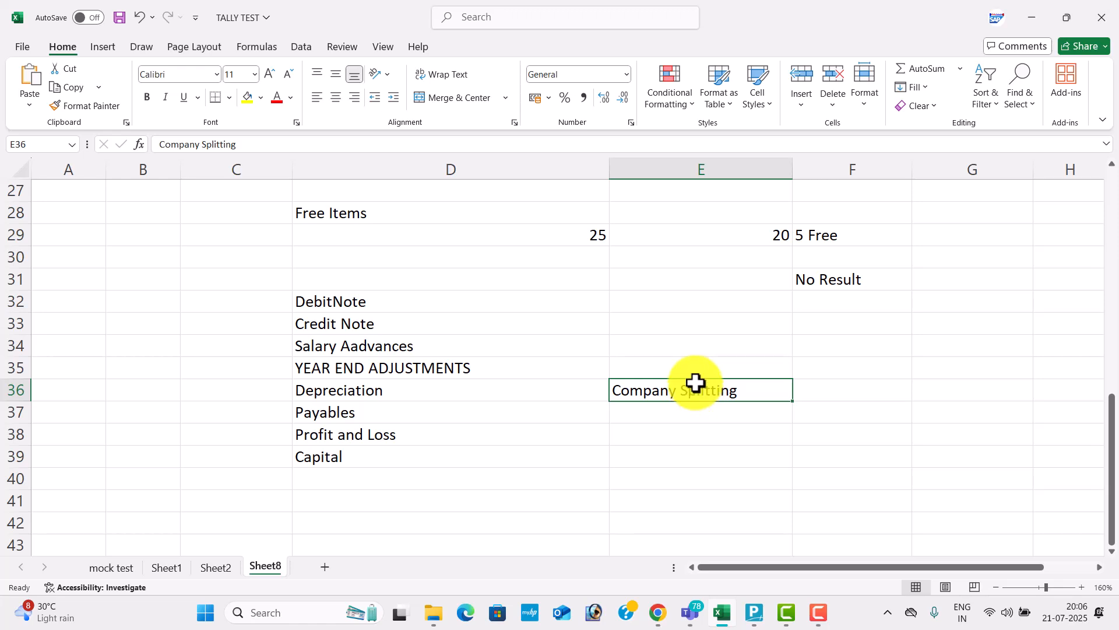
Step: Highlight the Trading Organization or Trading Company heading in D4 and Buying AND Selling in D7 with yellow fill
{"action": "scroll", "coordinate": [695, 386], "scroll_direction": "up", "scroll_amount": 1}
{"action": "scroll", "coordinate": [696, 383], "scroll_direction": "up", "scroll_amount": 3}
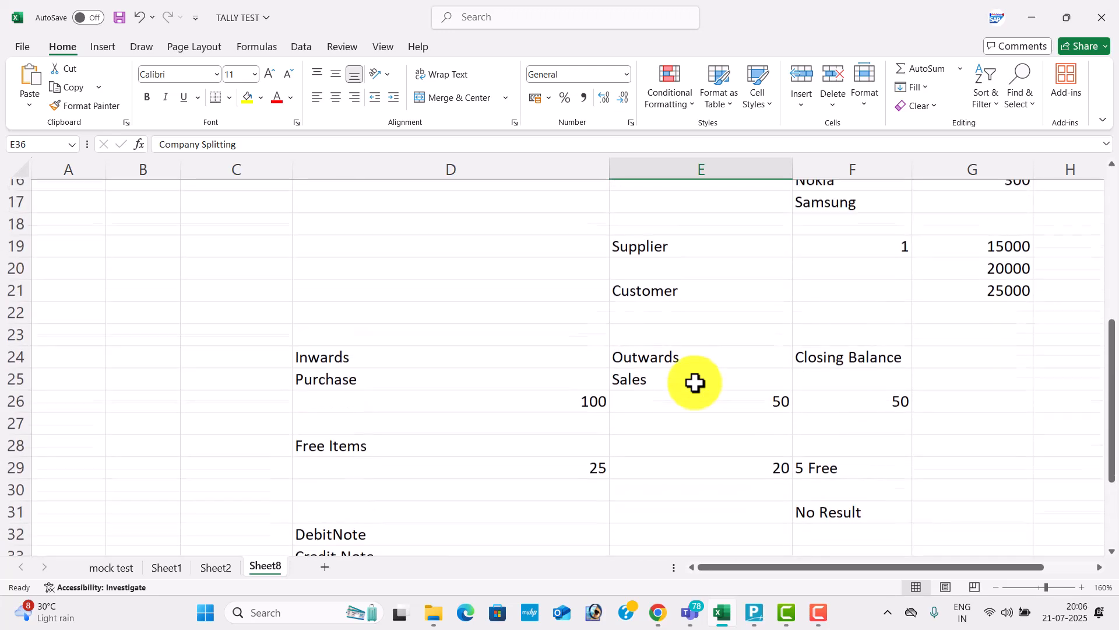
{"action": "scroll", "coordinate": [695, 383], "scroll_direction": "up", "scroll_amount": 5}
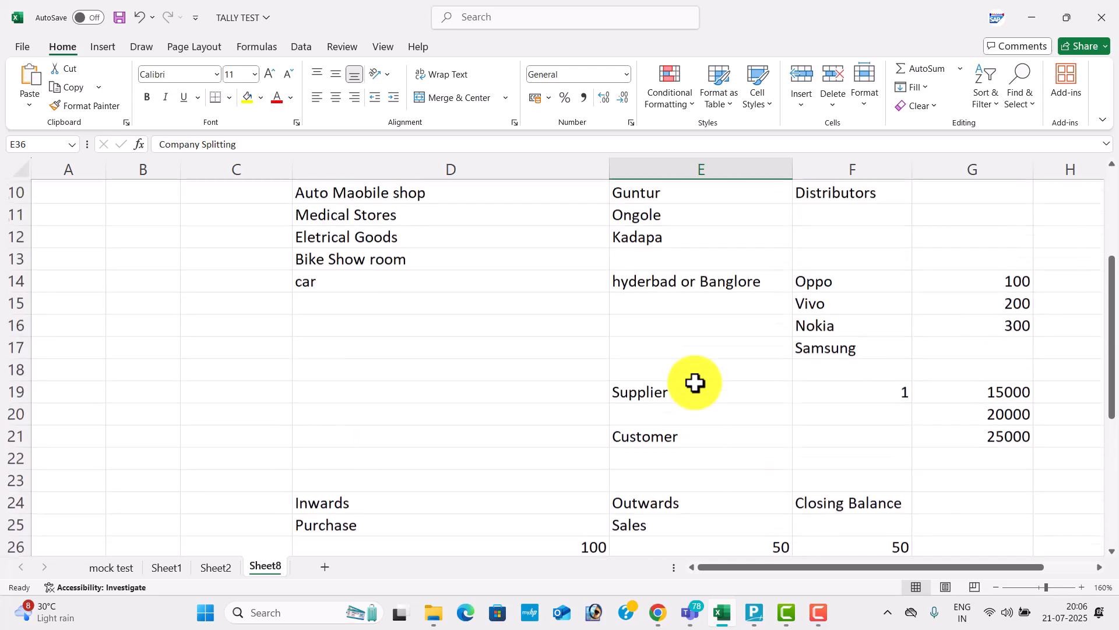
{"action": "left_click", "coordinate": [395, 257]}
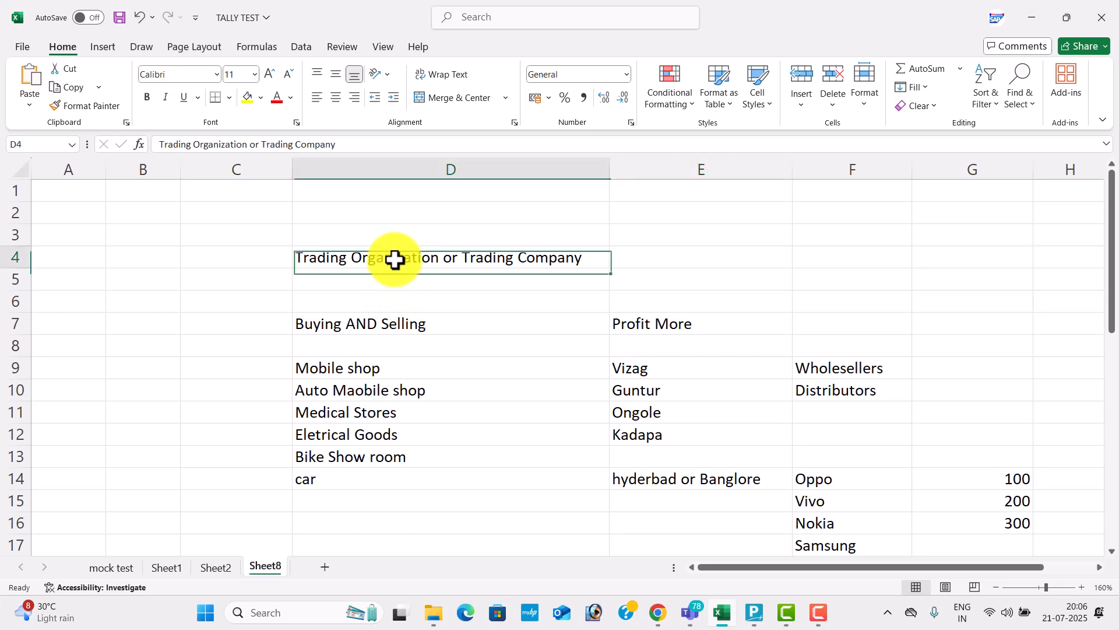
{"action": "left_click", "coordinate": [252, 98]}
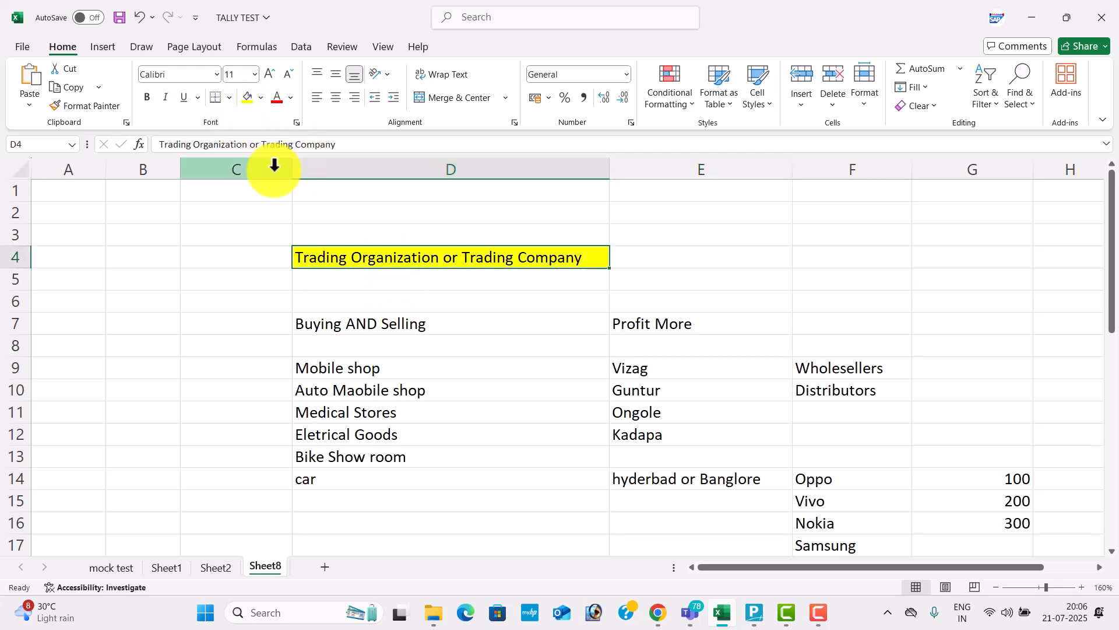
{"action": "left_click", "coordinate": [357, 325]}
{"action": "left_click", "coordinate": [248, 99]}
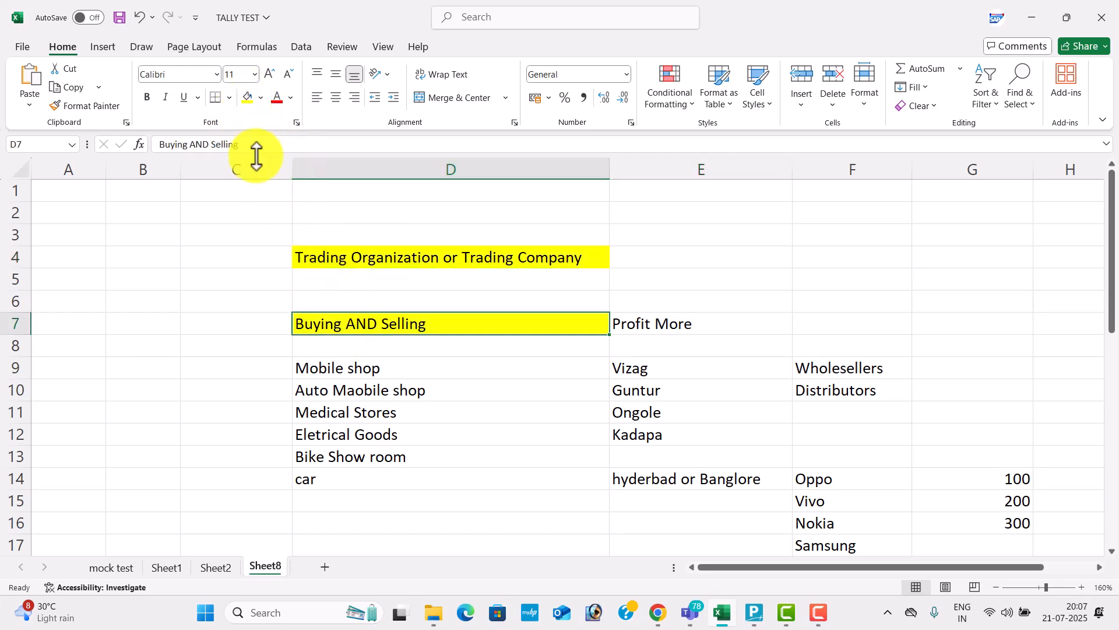
Step: Fill the business list in D9:D14, from Mobile shop to car, with yellow
{"action": "left_click", "coordinate": [645, 324]}
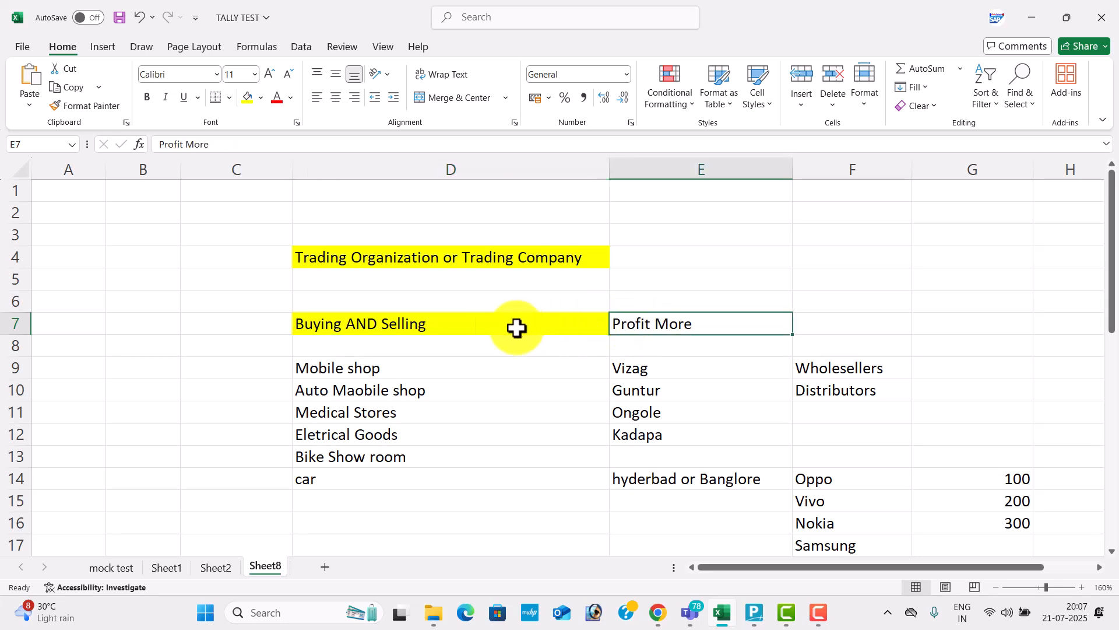
{"action": "left_click_drag", "start_coordinate": [464, 367], "coordinate": [445, 473]}
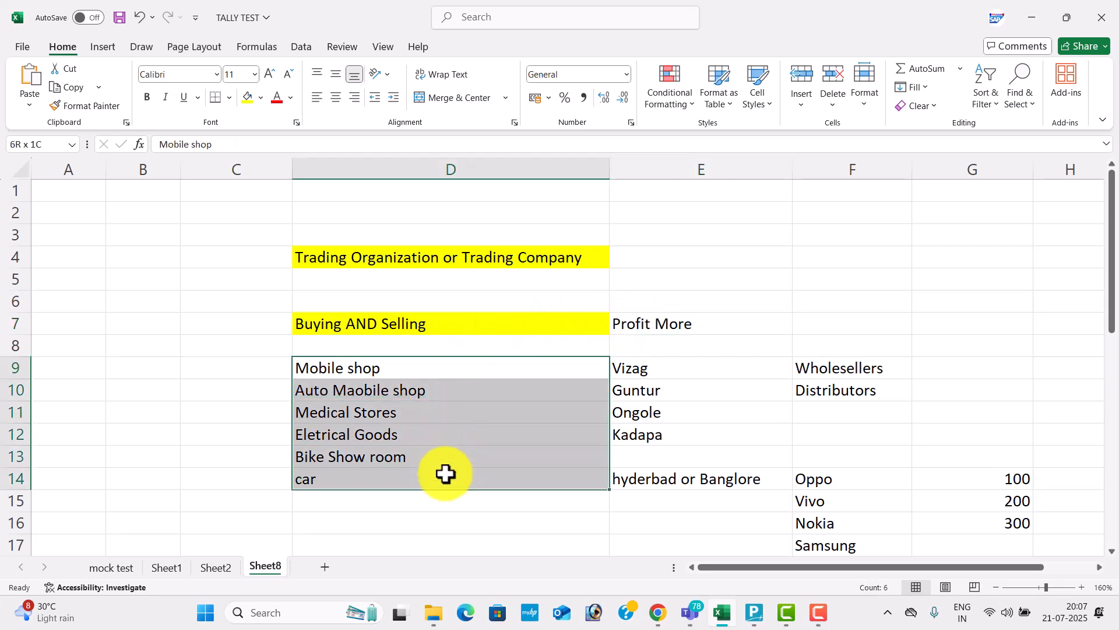
{"action": "left_click", "coordinate": [249, 99]}
{"action": "left_click", "coordinate": [502, 397]}
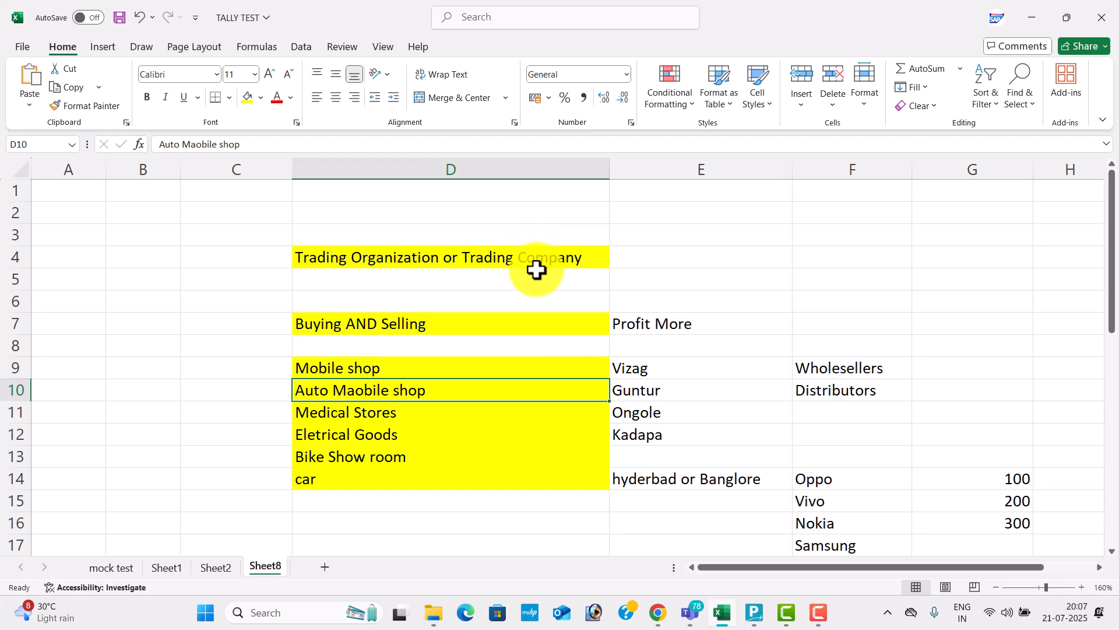
{"action": "key", "text": "alt+Tab"}
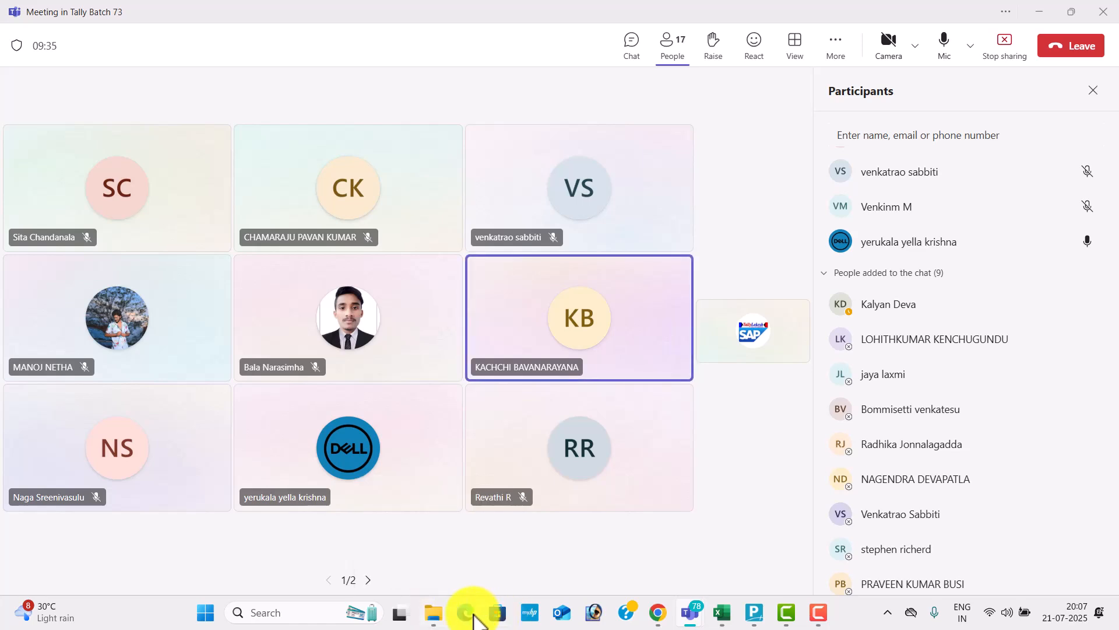
{"action": "left_click", "coordinate": [466, 612]}
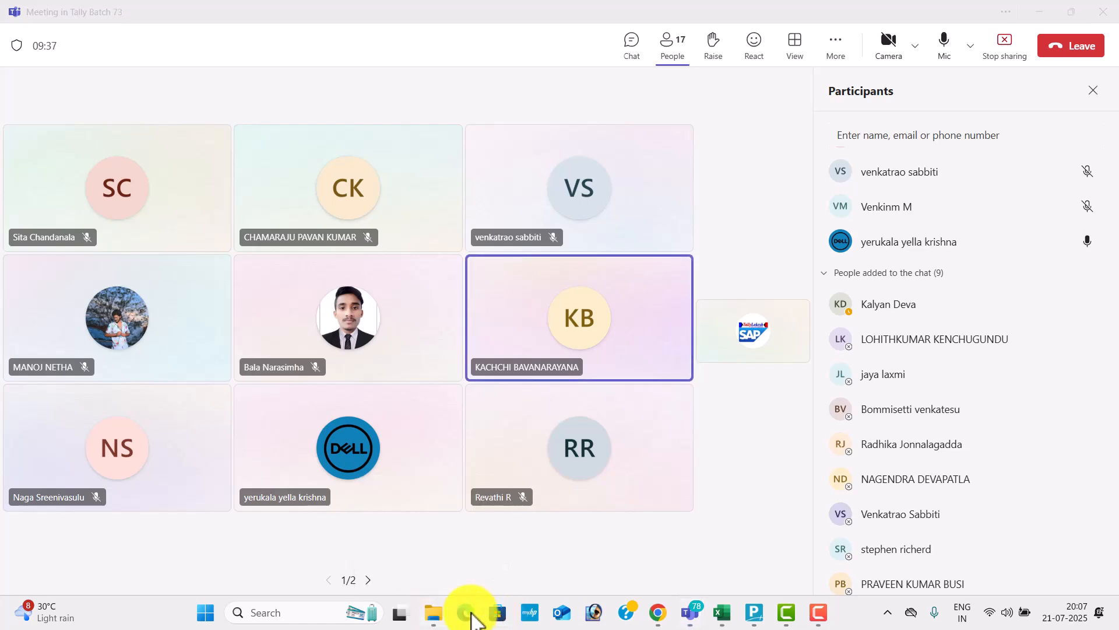
{"action": "left_click", "coordinate": [1102, 13]}
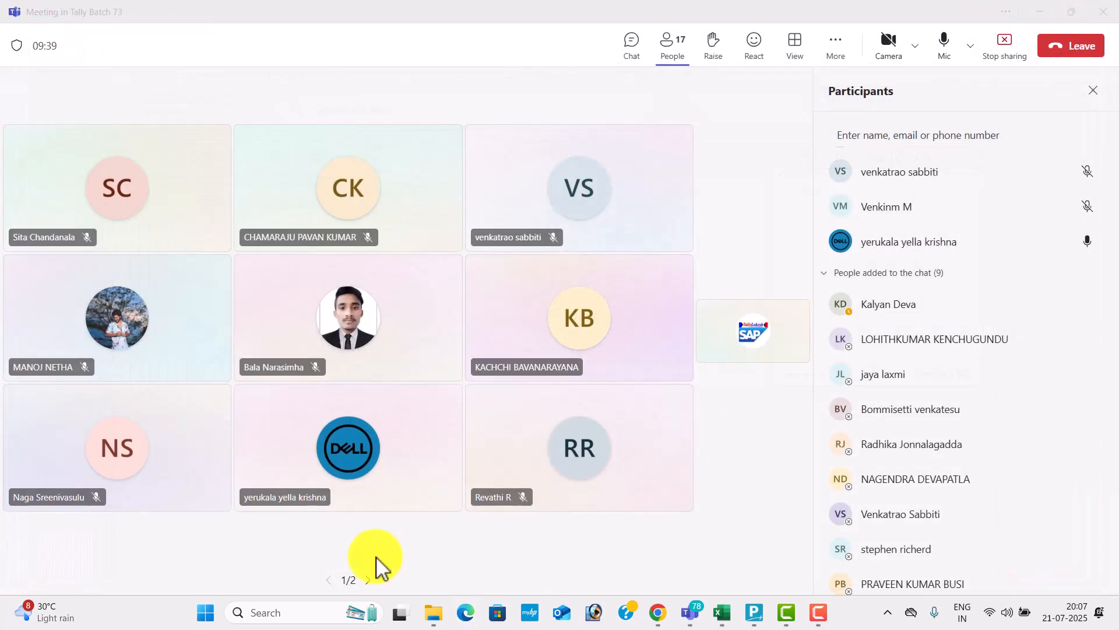
Step: In File Explorer, open PROFESSIONAL 2.pdf from D:\TALLY DATA\2021 Tally Prime Materials\2021 Lokesh Materials\Tally Prime Materials and view Module 2, Trading Companies
{"action": "left_click", "coordinate": [433, 613]}
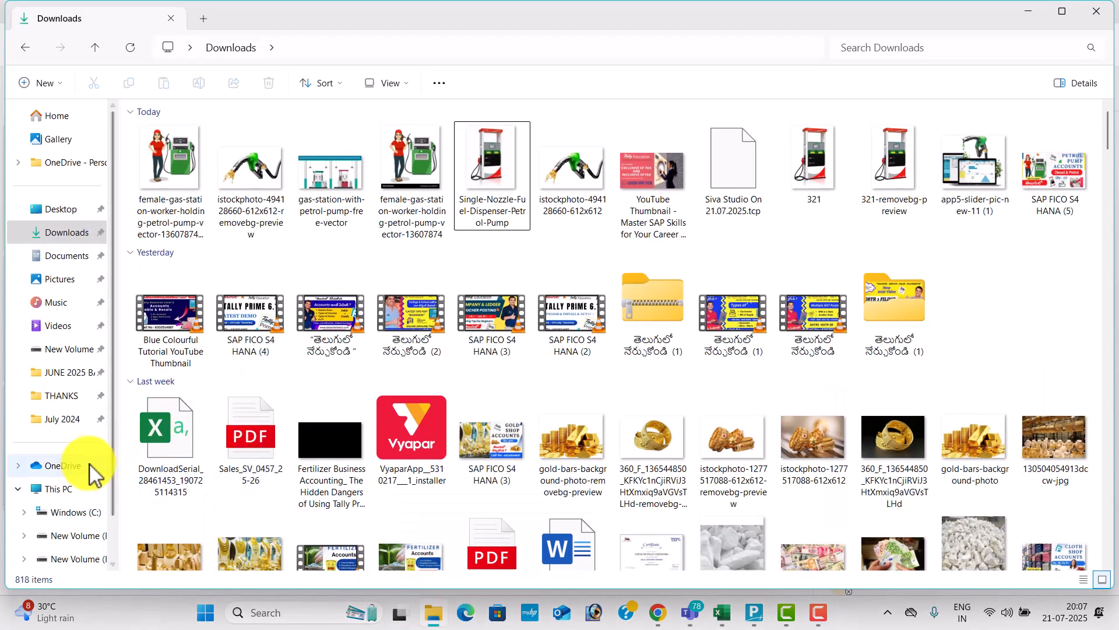
{"action": "left_click", "coordinate": [95, 536]}
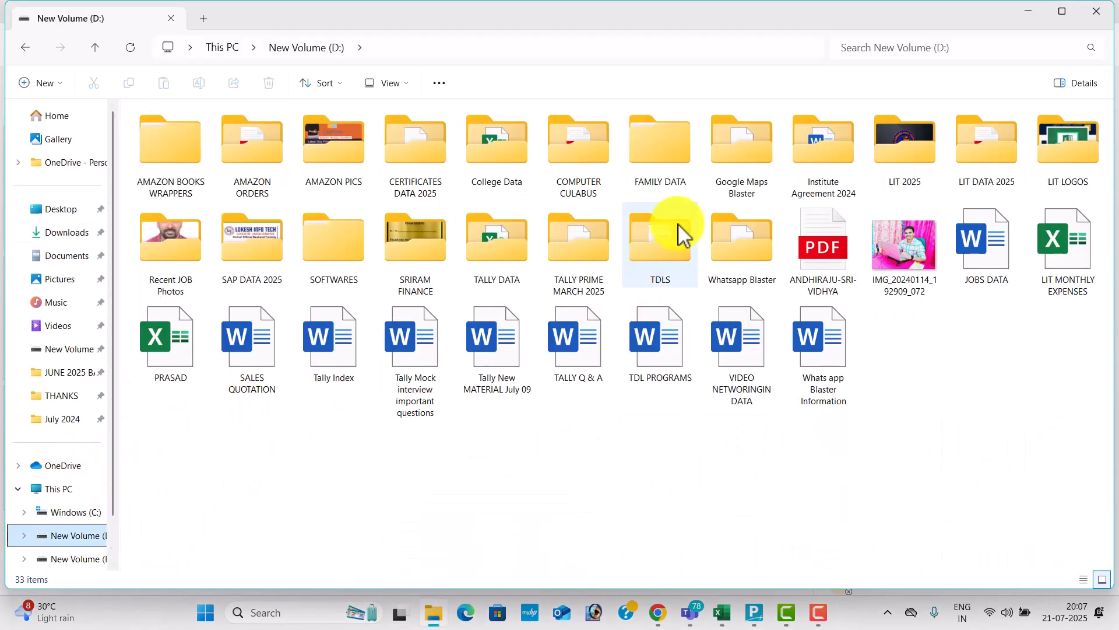
{"action": "double_click", "coordinate": [490, 256]}
{"action": "double_click", "coordinate": [166, 160]}
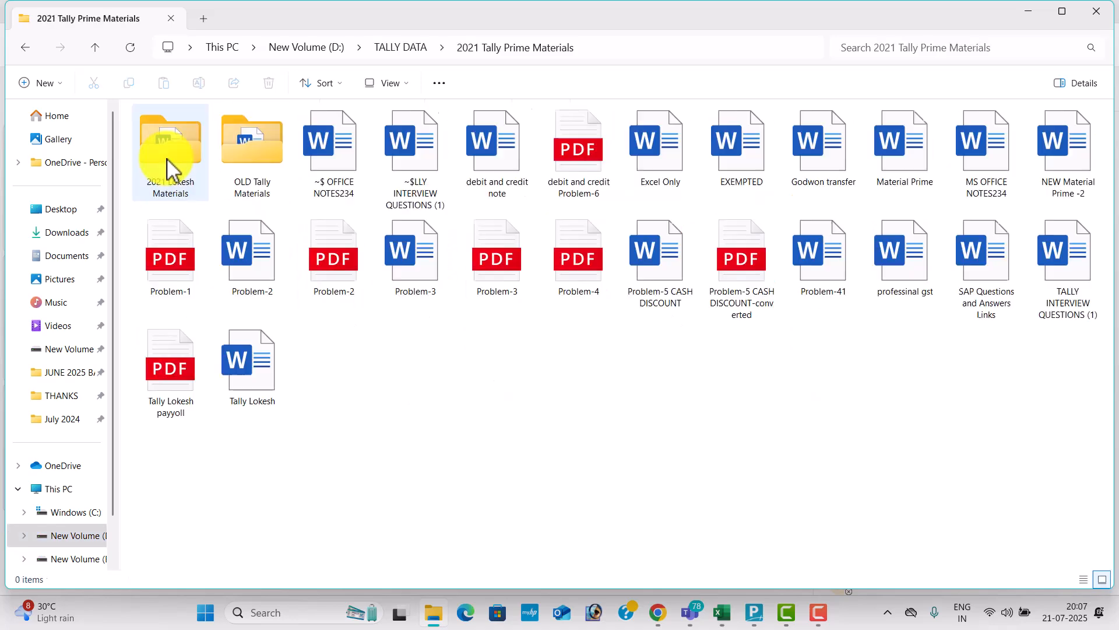
{"action": "double_click", "coordinate": [167, 159]}
{"action": "double_click", "coordinate": [251, 153]}
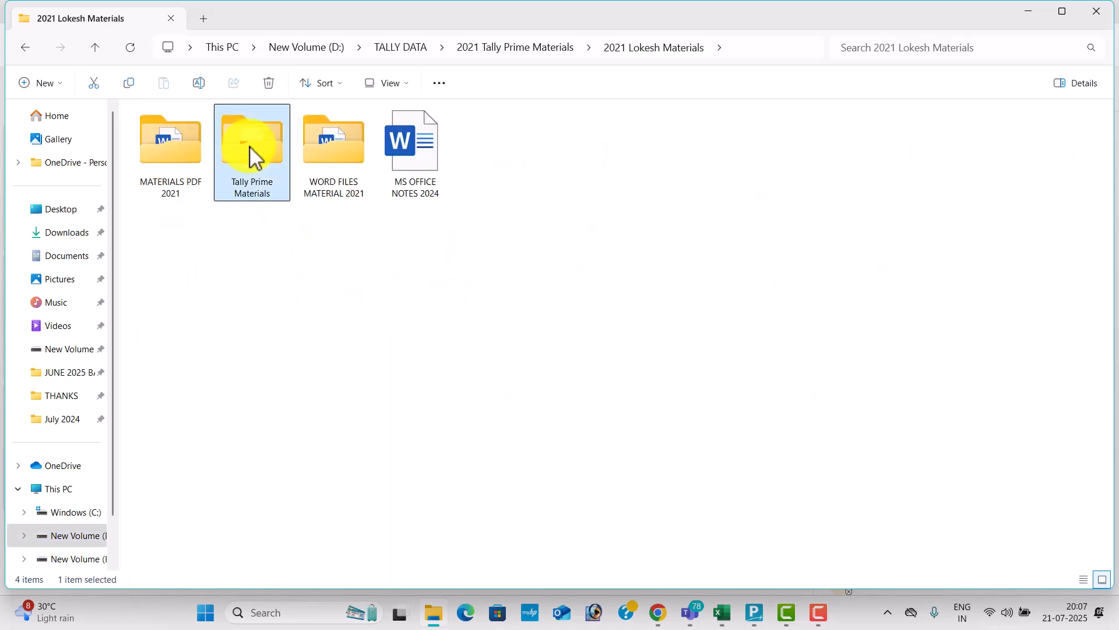
{"action": "double_click", "coordinate": [333, 159]}
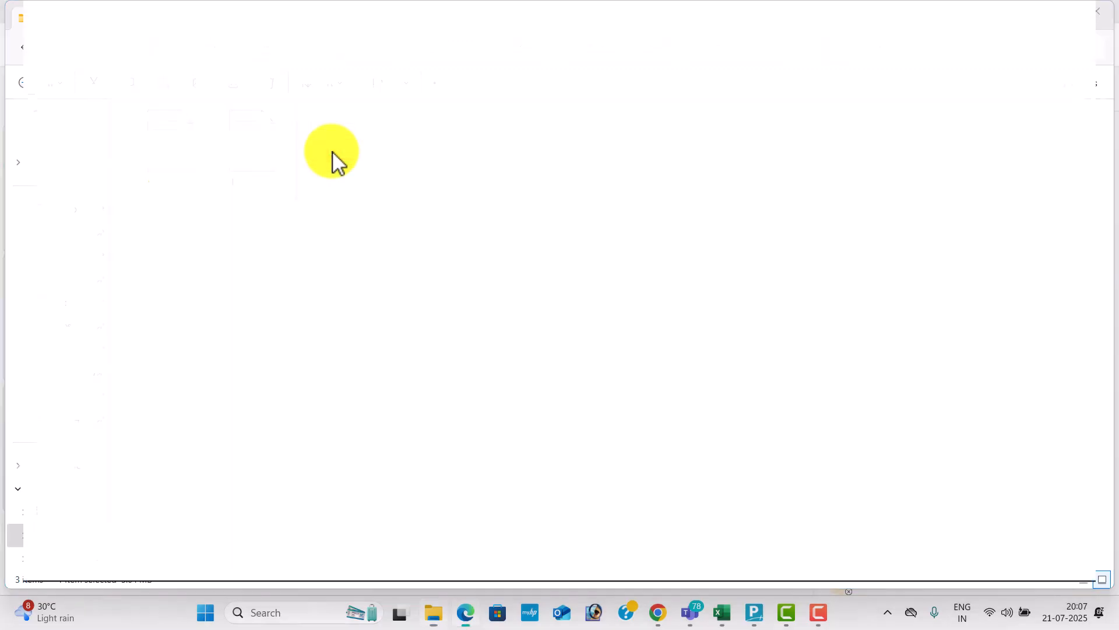
{"action": "scroll", "coordinate": [650, 350], "scroll_direction": "up", "scroll_amount": 3}
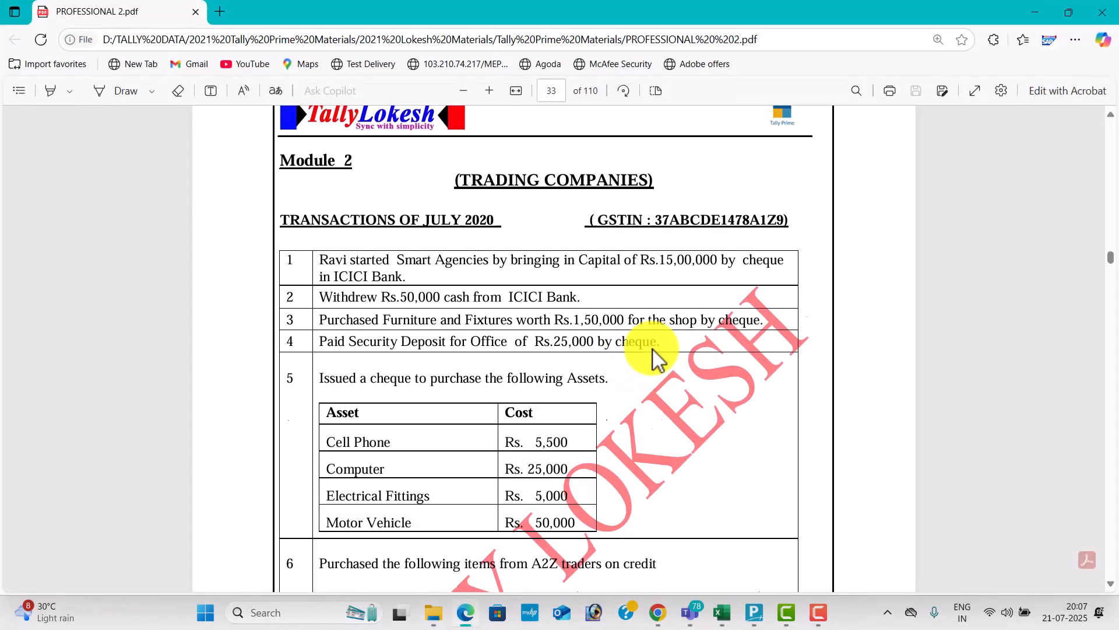
{"action": "scroll", "coordinate": [650, 350], "scroll_direction": "down", "scroll_amount": 6}
{"action": "scroll", "coordinate": [650, 350], "scroll_direction": "down", "scroll_amount": 5}
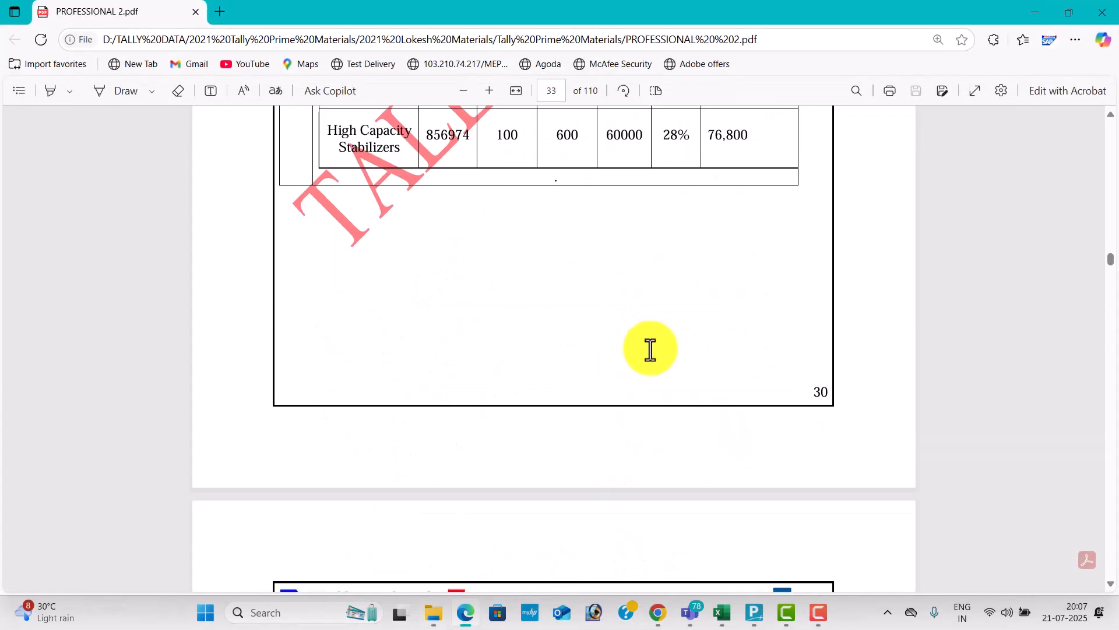
{"action": "scroll", "coordinate": [650, 350], "scroll_direction": "up", "scroll_amount": 8}
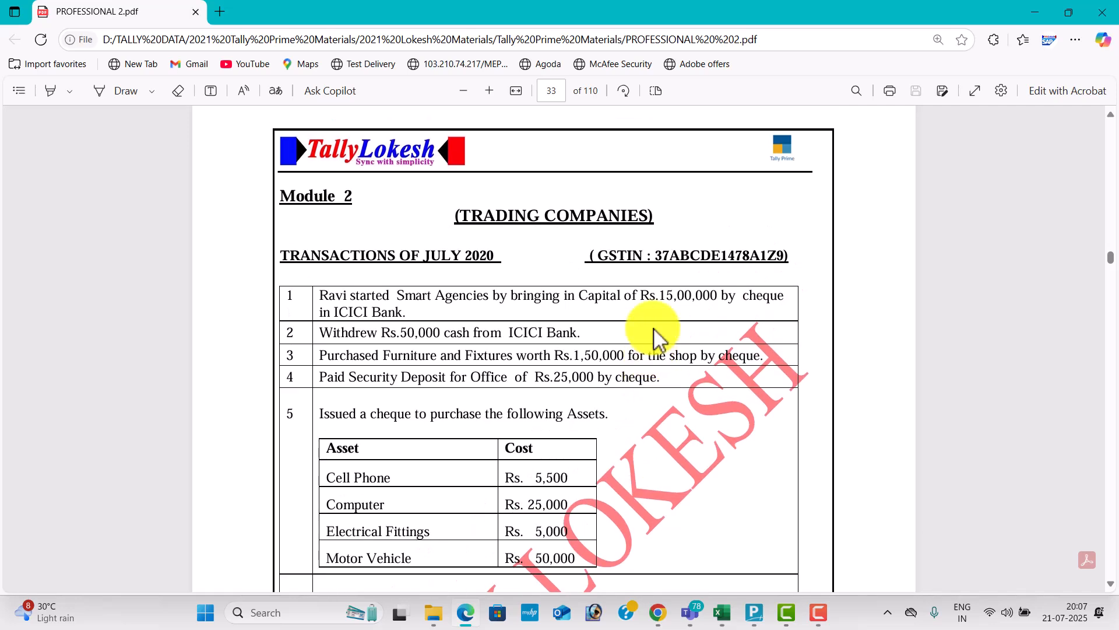
Step: Switch to TallyPrime and start creating a company with the name and mailing name "Trading Organization July 21"
{"action": "left_click", "coordinate": [750, 619]}
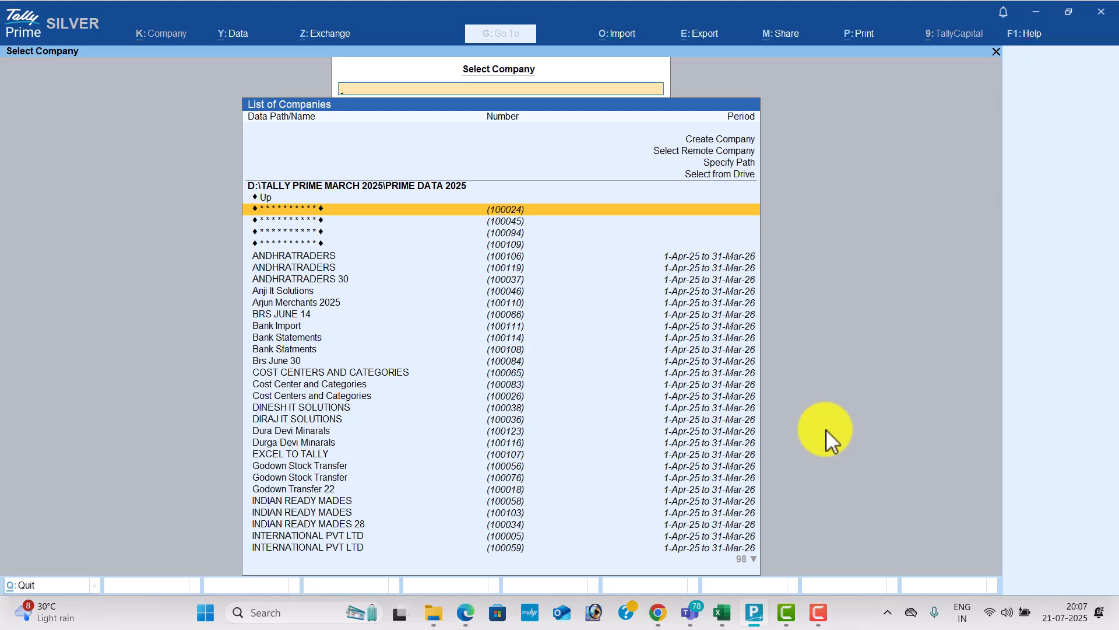
{"action": "key", "text": "Up"}
{"action": "key", "text": "Up"}
{"action": "key", "text": "Up"}
{"action": "key", "text": "Up"}
{"action": "key", "text": "Up"}
{"action": "key", "text": "Up"}
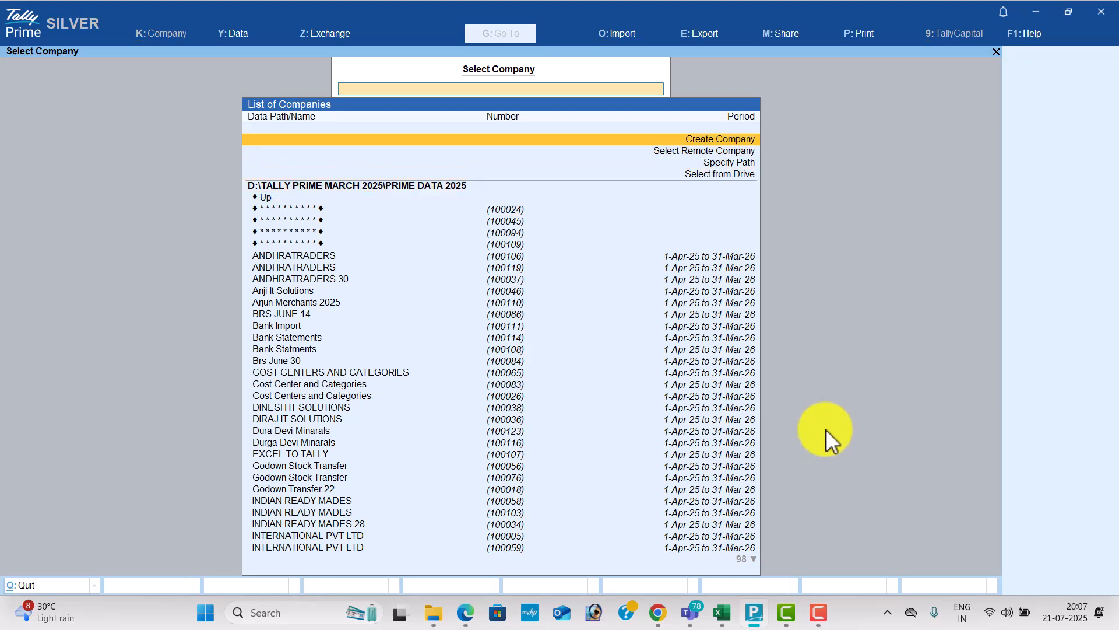
{"action": "key", "text": "Return"}
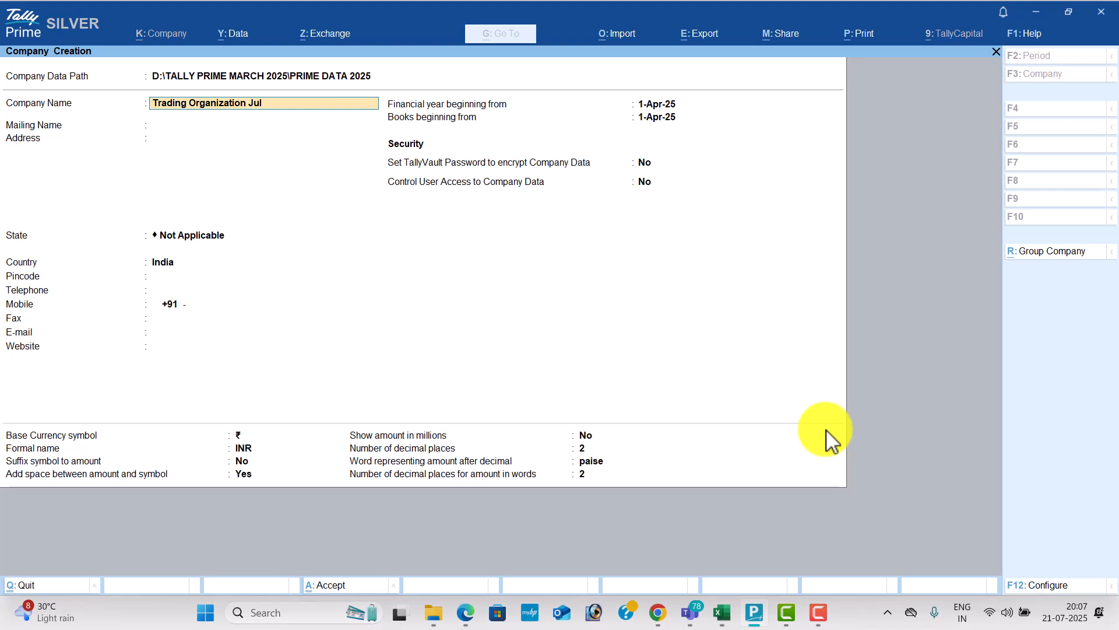
{"action": "key", "text": "Return"}
{"action": "key", "text": "Return"}
{"action": "key", "text": "Return"}
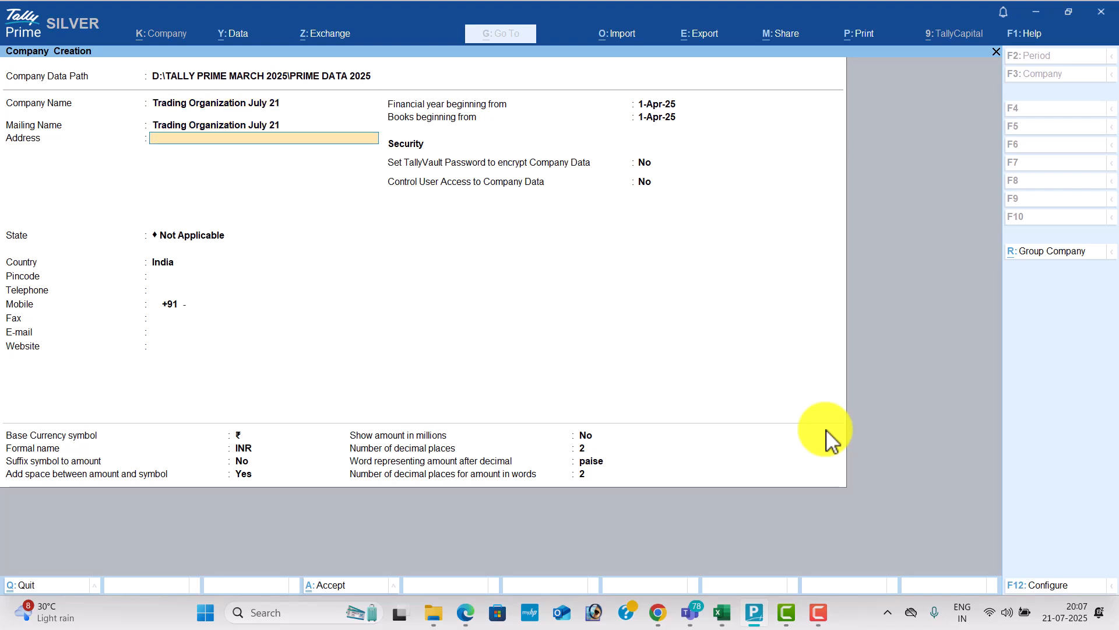
Step: Leave the address blank, set the company's state to Andhra Pradesh and save the new company
{"action": "key", "text": "Down"}
{"action": "key", "text": "Down"}
{"action": "key", "text": "Return"}
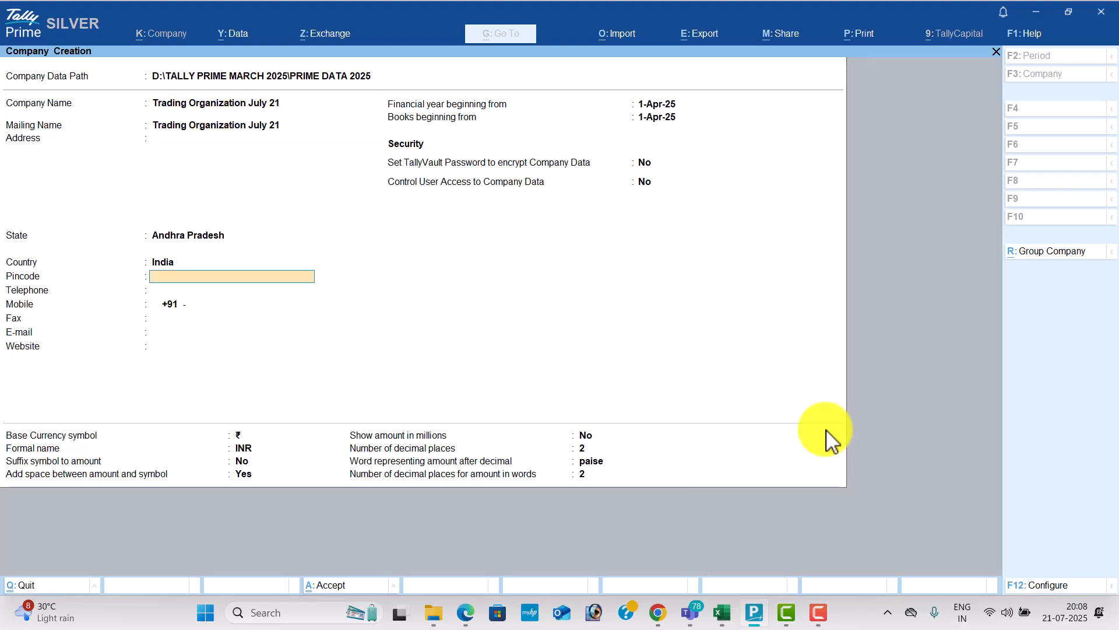
{"action": "key", "text": "ctrl"}
{"action": "key", "text": "ctrl+a"}
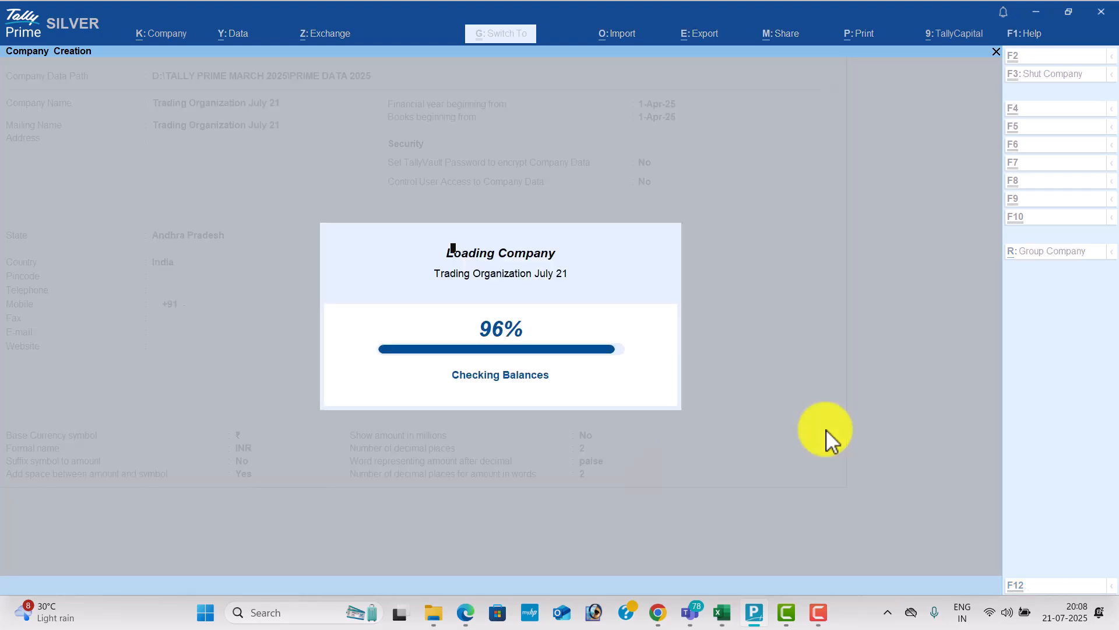
Step: Set Enable Bill-wise entry to No in the company features, keeping Maintain Inventory and Integrate Accounts with Inventory at Yes
{"action": "key", "text": "Return"}
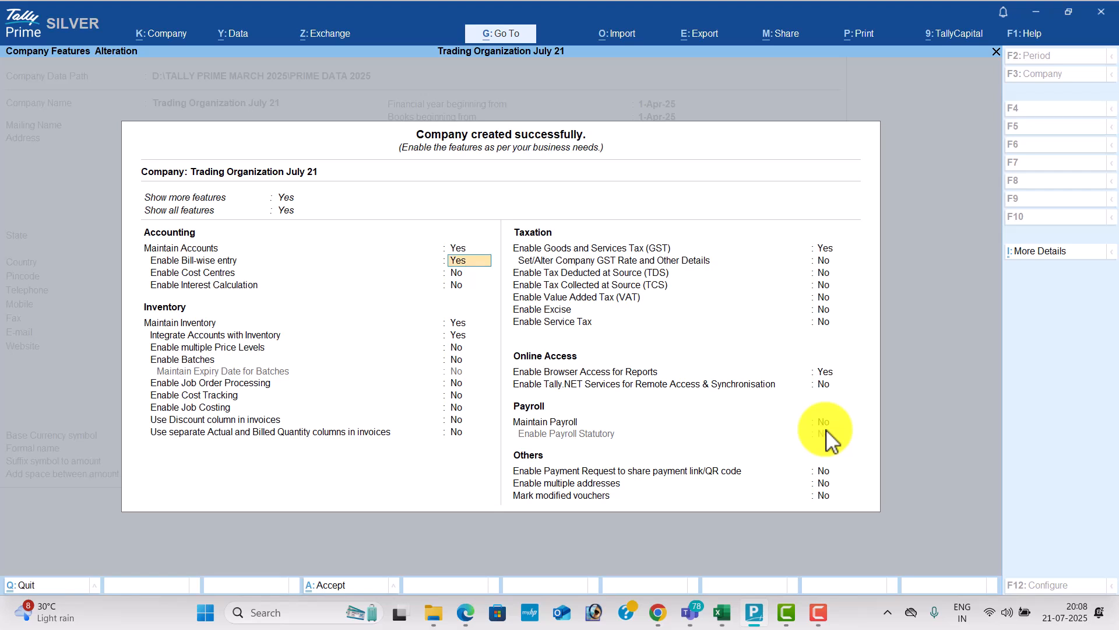
{"action": "type", "text": "n"}
{"action": "key", "text": "Return"}
{"action": "key", "text": "Return"}
{"action": "key", "text": "Return"}
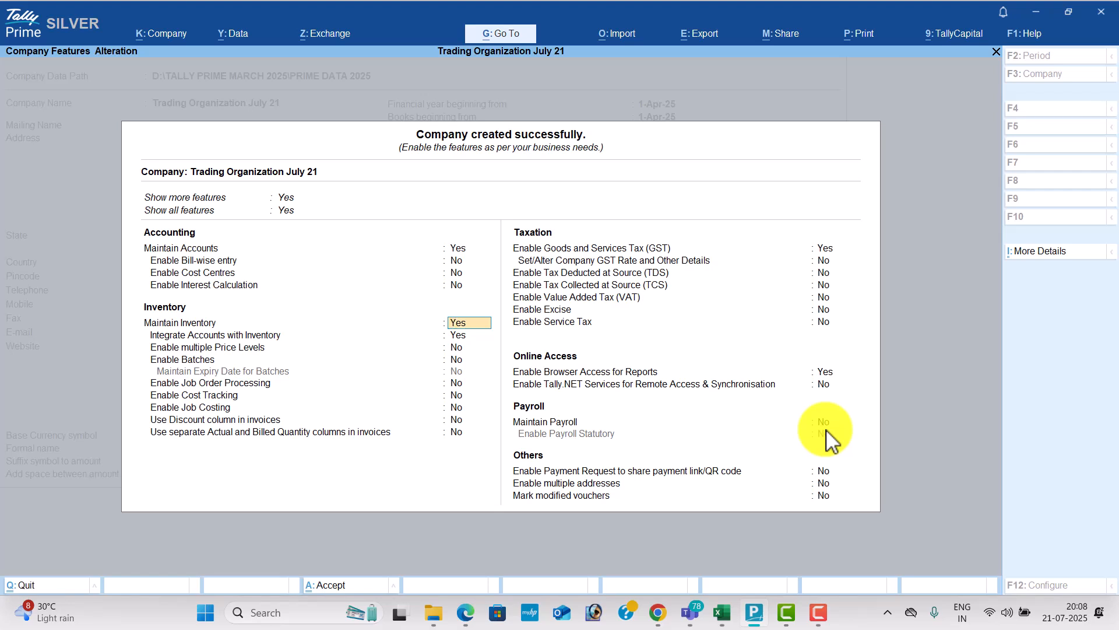
{"action": "key", "text": "Return"}
{"action": "key", "text": "Return"}
{"action": "key", "text": "Return"}
{"action": "key", "text": "Return"}
{"action": "key", "text": "Return"}
{"action": "key", "text": "Return"}
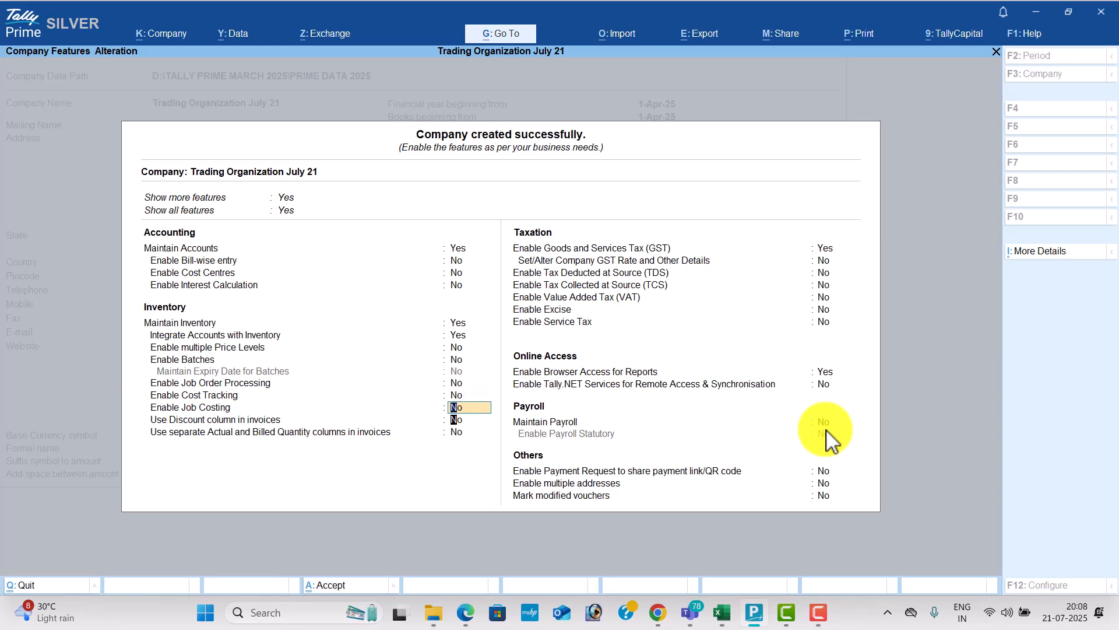
Step: Keep GST enabled and accept Andhra Pradesh, Regular registration type and No for Assessee of Other Territory in the GST registration details
{"action": "key", "text": "Return"}
{"action": "key", "text": "Return"}
{"action": "key", "text": "Return"}
{"action": "key", "text": "Return"}
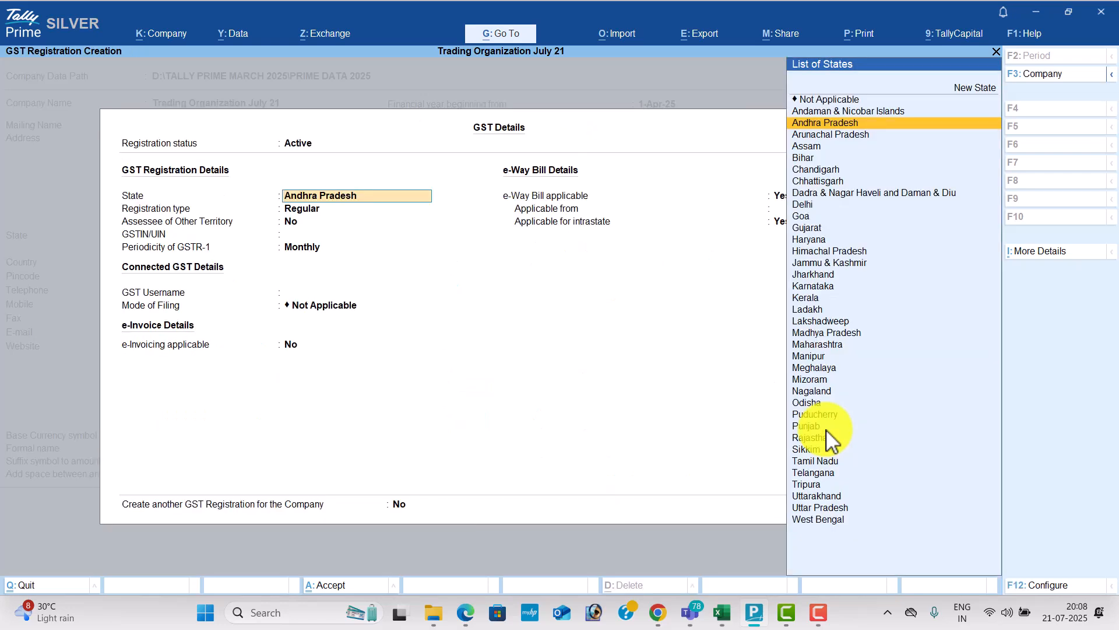
{"action": "key", "text": "Return"}
{"action": "key", "text": "Return"}
{"action": "key", "text": "Return"}
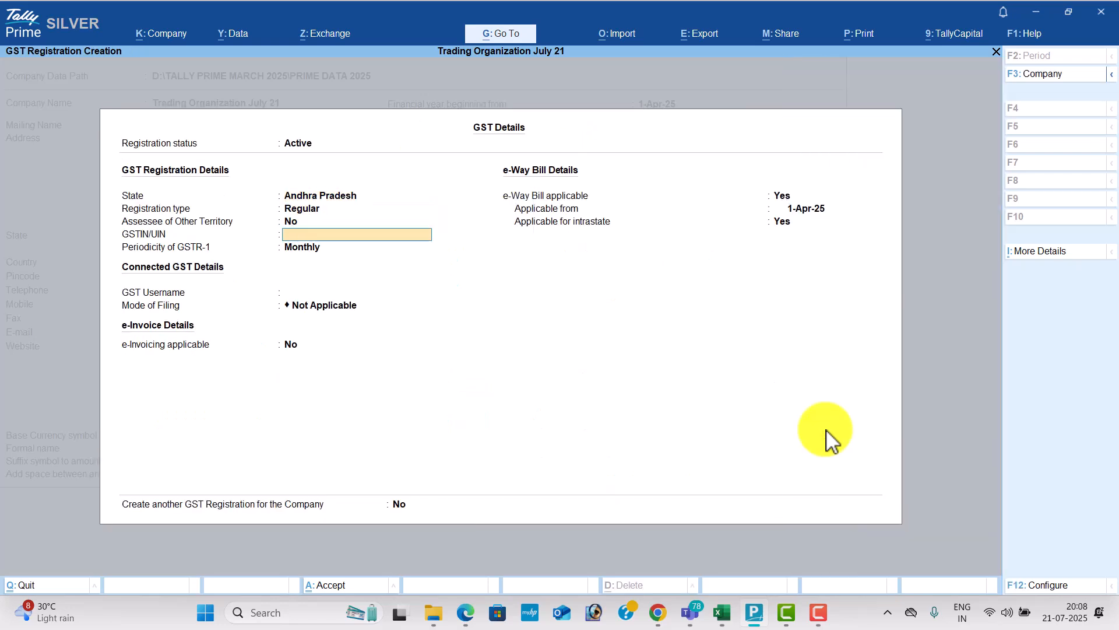
Step: Copy the company's GSTIN from the Module 2 heading in PROFESSIONAL 2.pdf and enter it in the GST details in TallyPrime
{"action": "key", "text": "alt+Tab"}
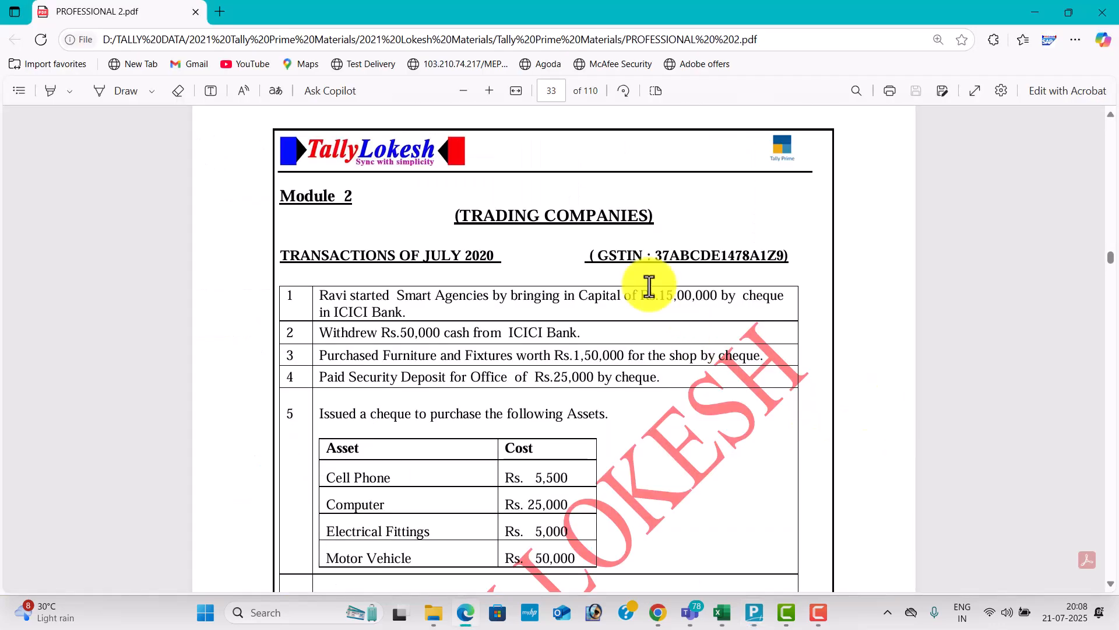
{"action": "left_click_drag", "start_coordinate": [656, 251], "coordinate": [779, 269]}
{"action": "key", "text": "alt+Tab"}
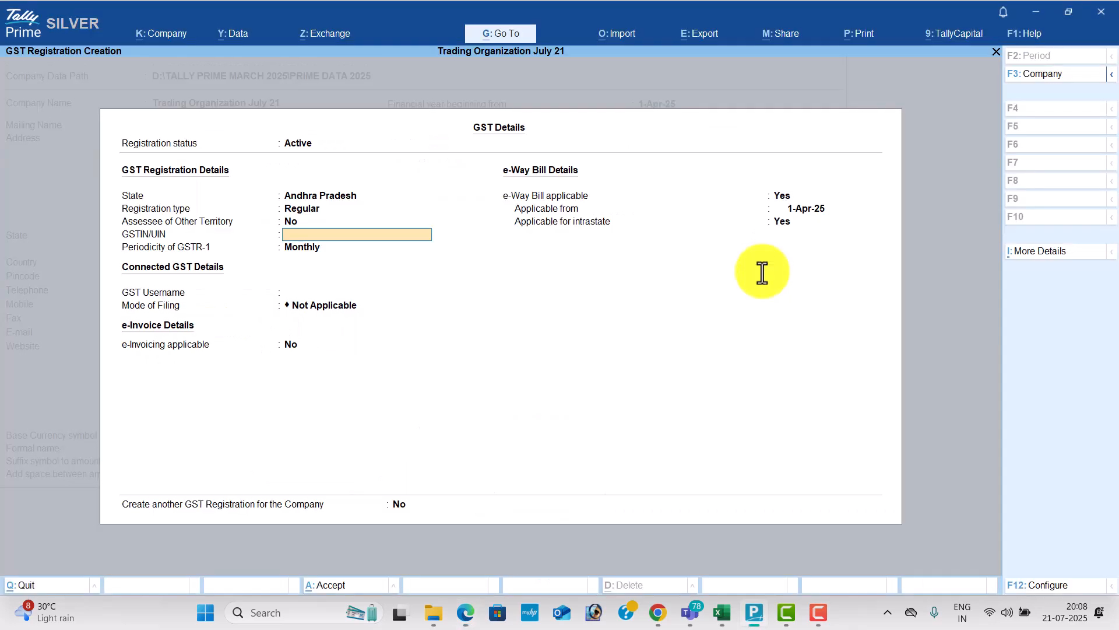
{"action": "key", "text": "ctrl+alt+v"}
{"action": "key", "text": "Return"}
{"action": "key", "text": "Return"}
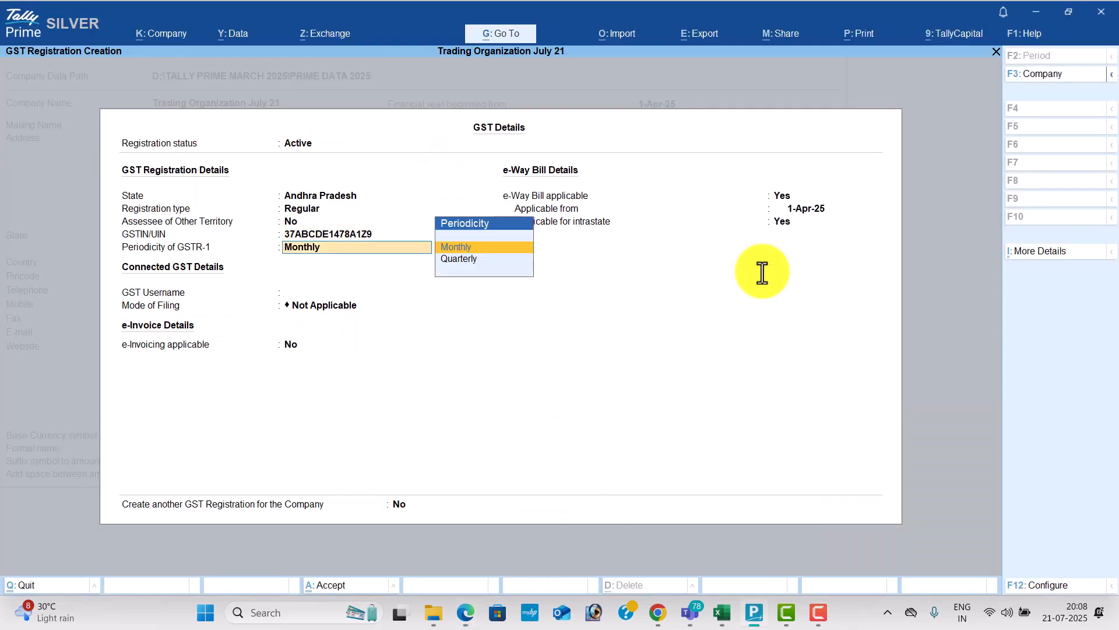
Step: Save the GST registration with Monthly GSTR-1 periodicity and accept the company features
{"action": "key", "text": "ctrl+a"}
{"action": "key", "text": "ctrl"}
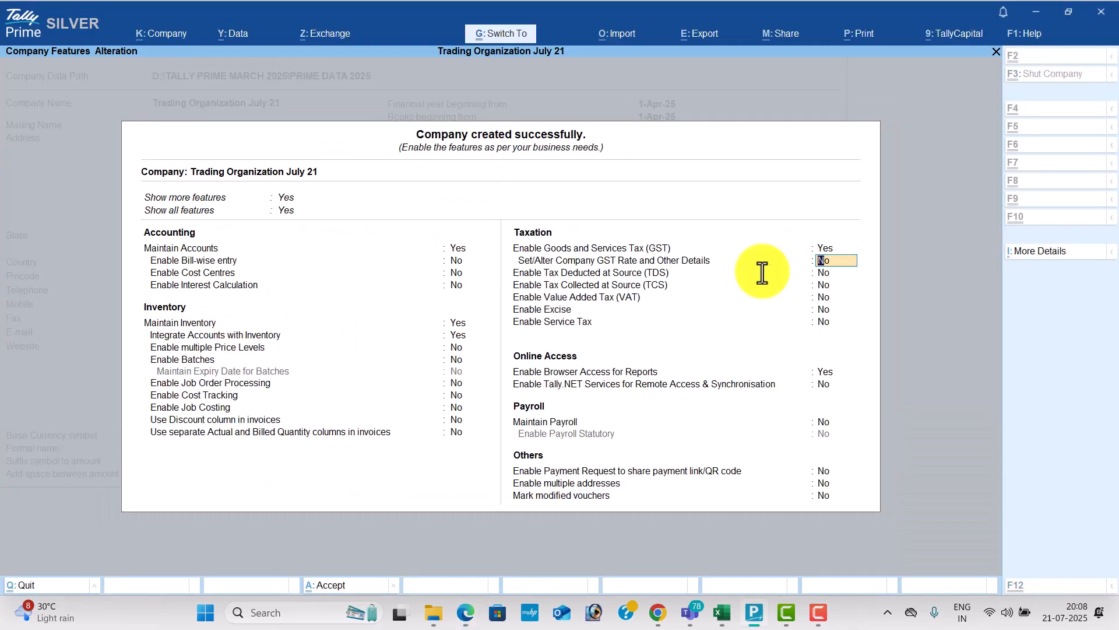
{"action": "key", "text": "ctrl+a"}
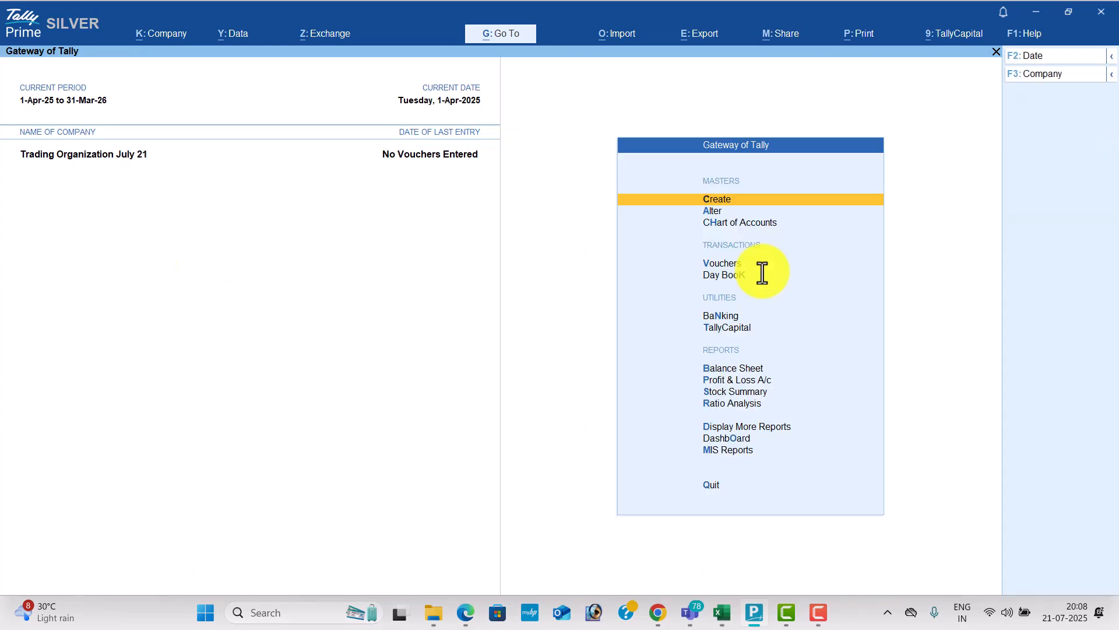
Step: Open a new Receipt voucher, check the first Module 2 transactions in the PDF, and set the voucher date to 1-Jul-25
{"action": "key", "text": "Down"}
{"action": "key", "text": "Down"}
{"action": "key", "text": "Down"}
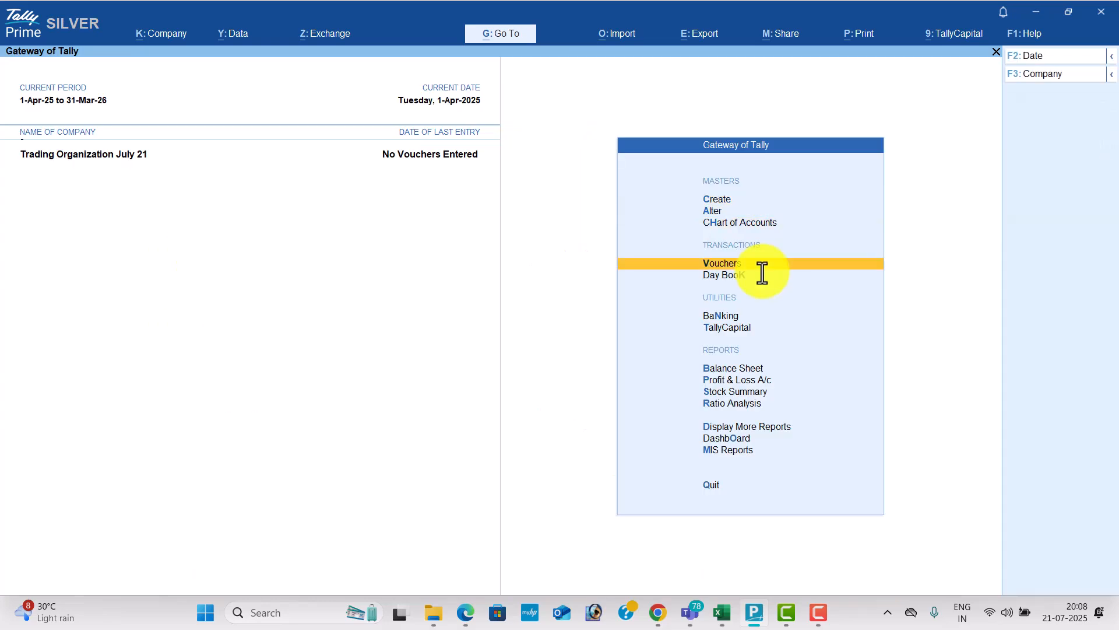
{"action": "key", "text": "Return"}
{"action": "left_click", "coordinate": [1049, 144]}
{"action": "key", "text": "alt+Tab"}
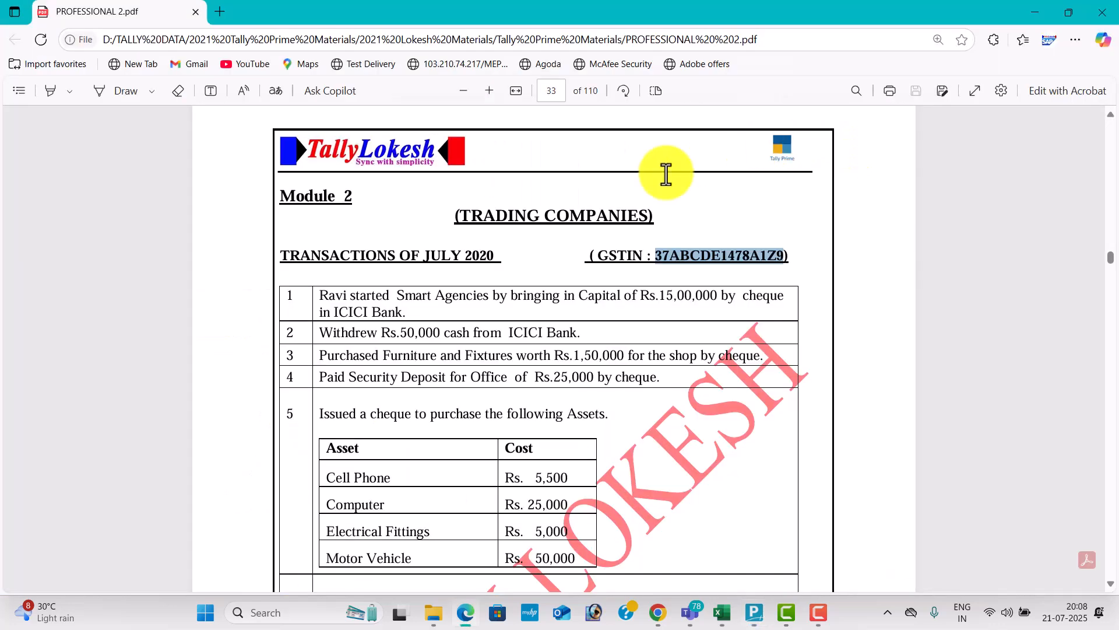
{"action": "scroll", "coordinate": [544, 280], "scroll_direction": "down", "scroll_amount": 2}
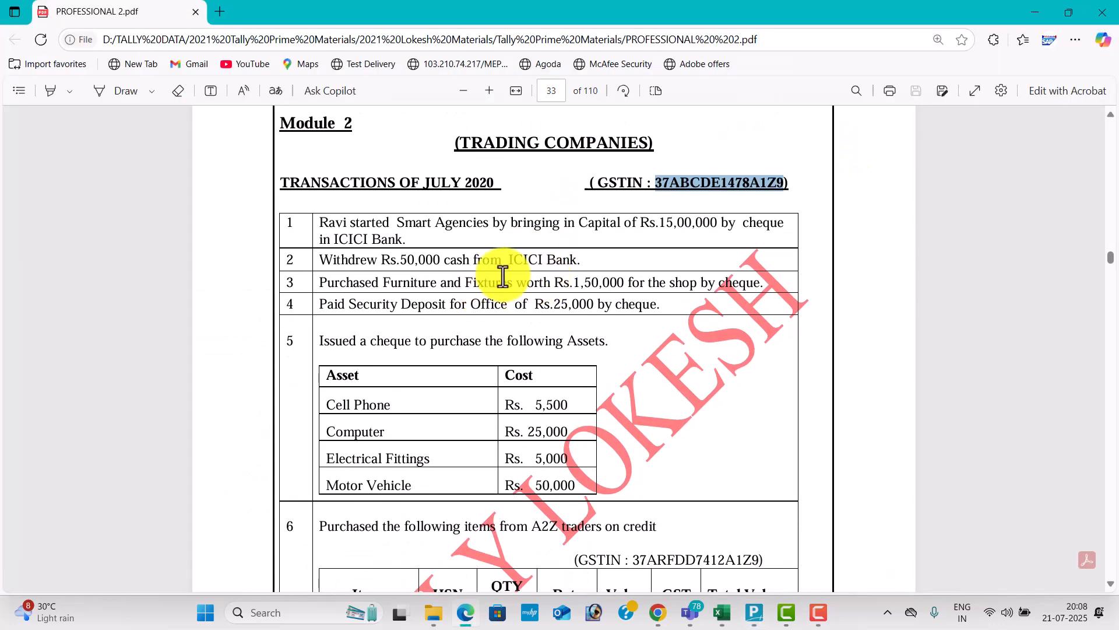
{"action": "key", "text": "alt+Tab"}
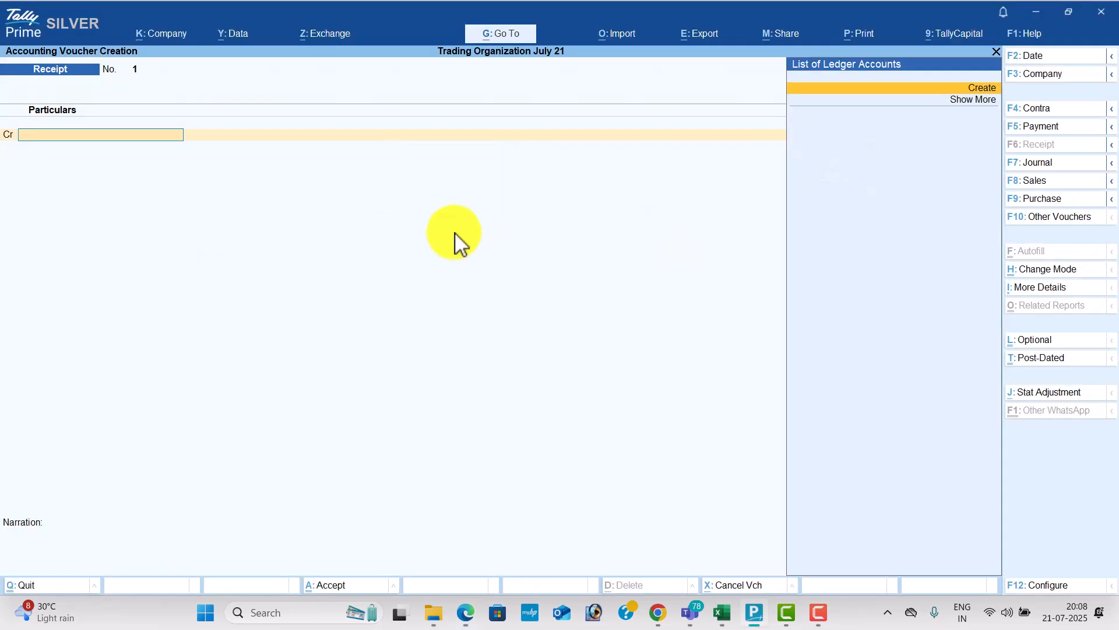
{"action": "left_click", "coordinate": [1053, 58]}
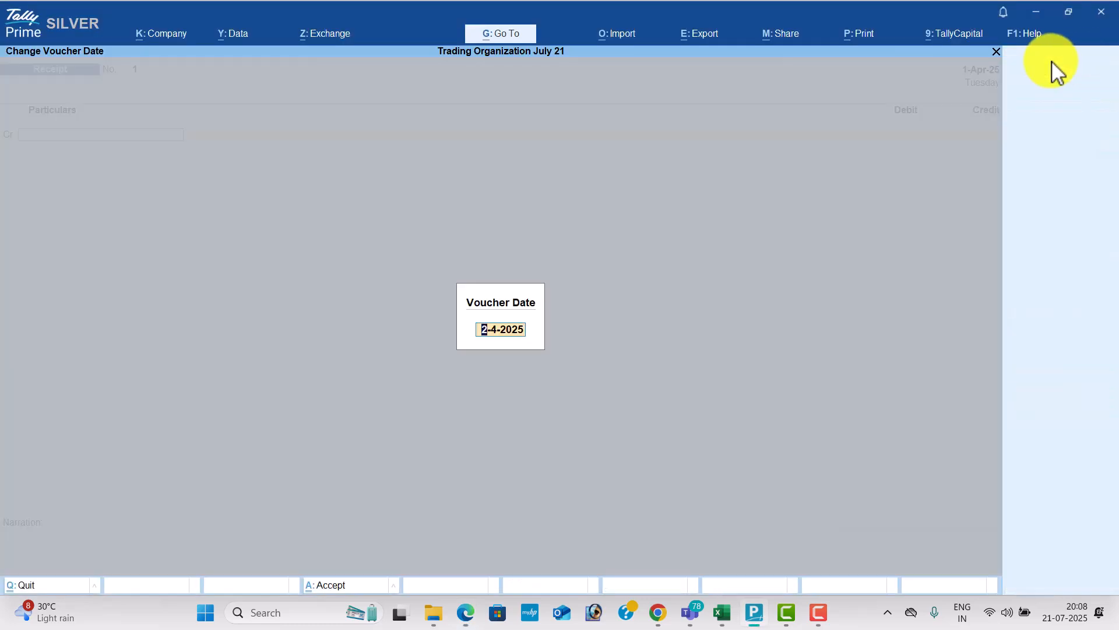
{"action": "type", "text": "1-7"}
{"action": "key", "text": "Return"}
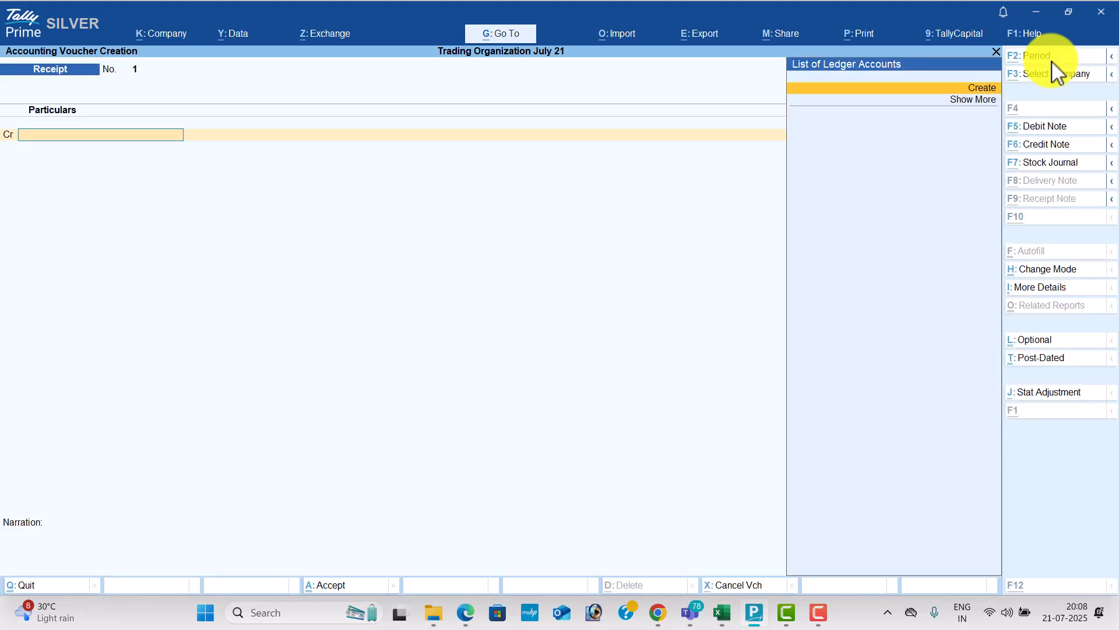
Step: Start a new ledger named Capital under Capital Account for the receipt's credit line
{"action": "key", "text": "alt+c"}
{"action": "type", "text": "Capital"}
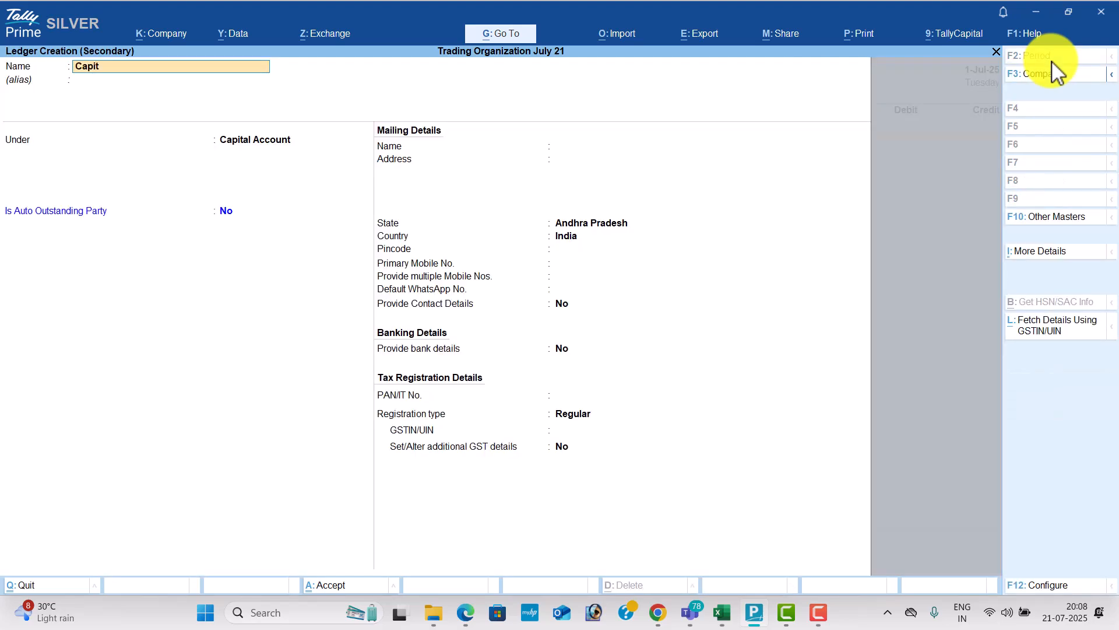
{"action": "key", "text": "Return"}
{"action": "key", "text": "Return"}
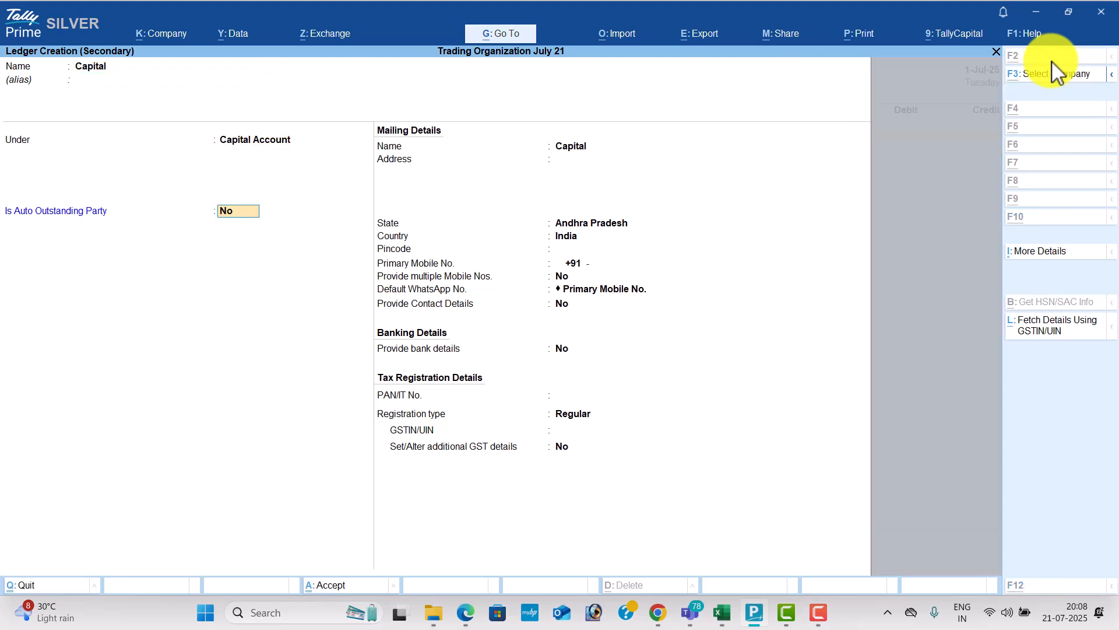
Step: Switch to the TALLY TEST workbook in Excel and enter the notes "alt+c" in D44 and "Ctrl+a" in D45 of Sheet8
{"action": "key", "text": "alt+Tab"}
{"action": "key", "text": "alt+Tab"}
{"action": "key", "text": "alt+Tab"}
{"action": "key", "text": "alt+Tab"}
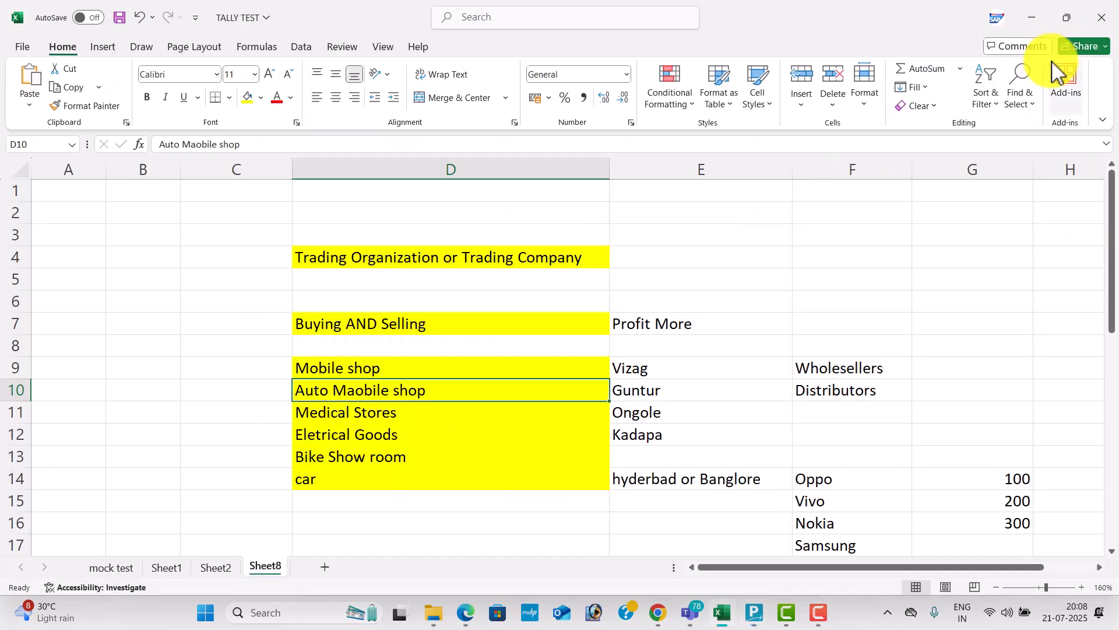
{"action": "scroll", "coordinate": [514, 347], "scroll_direction": "down", "scroll_amount": 6}
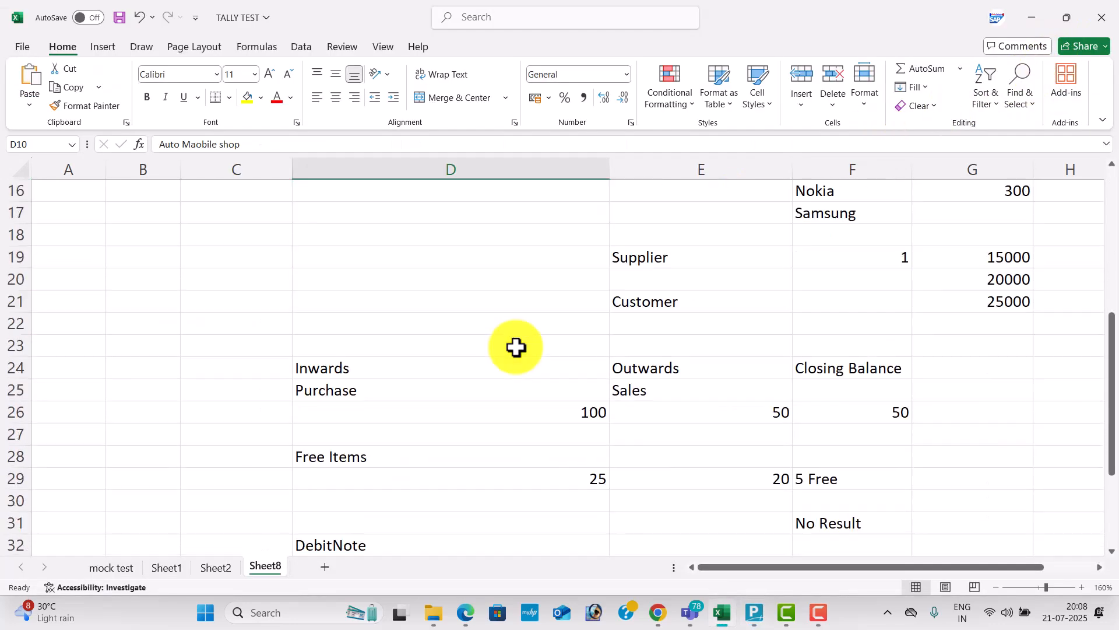
{"action": "scroll", "coordinate": [516, 348], "scroll_direction": "down", "scroll_amount": 6}
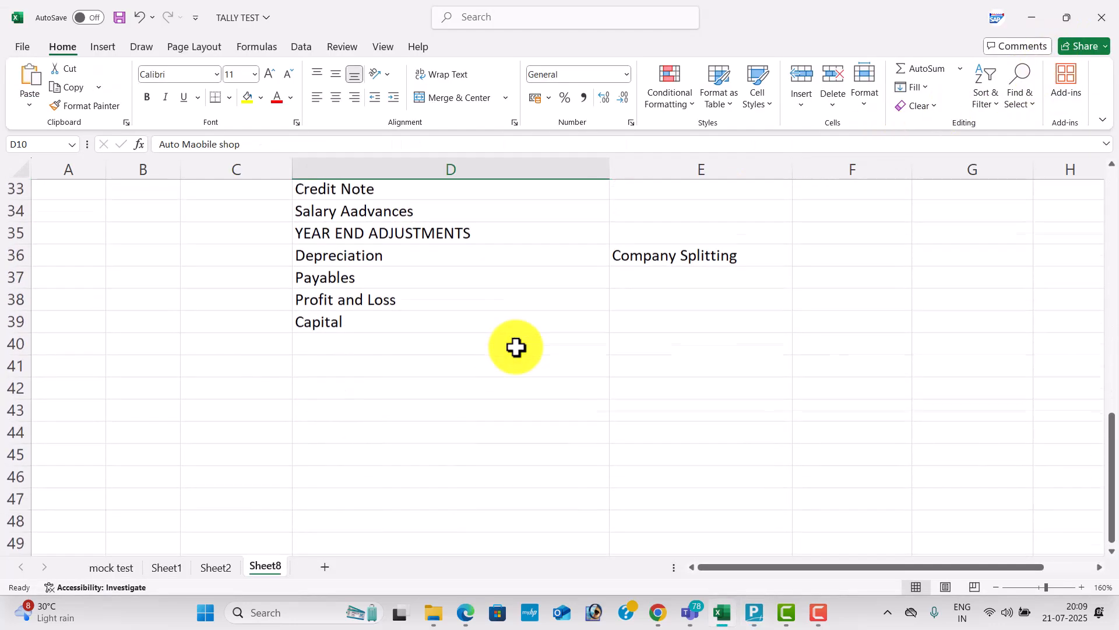
{"action": "left_click", "coordinate": [446, 337]}
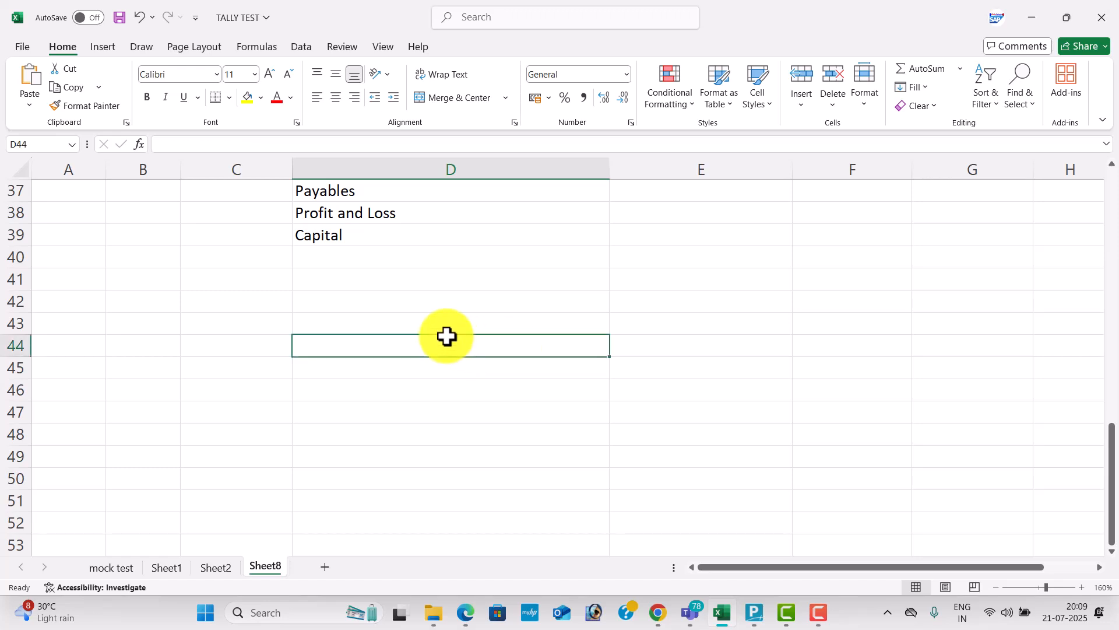
{"action": "type", "text": "clt"}
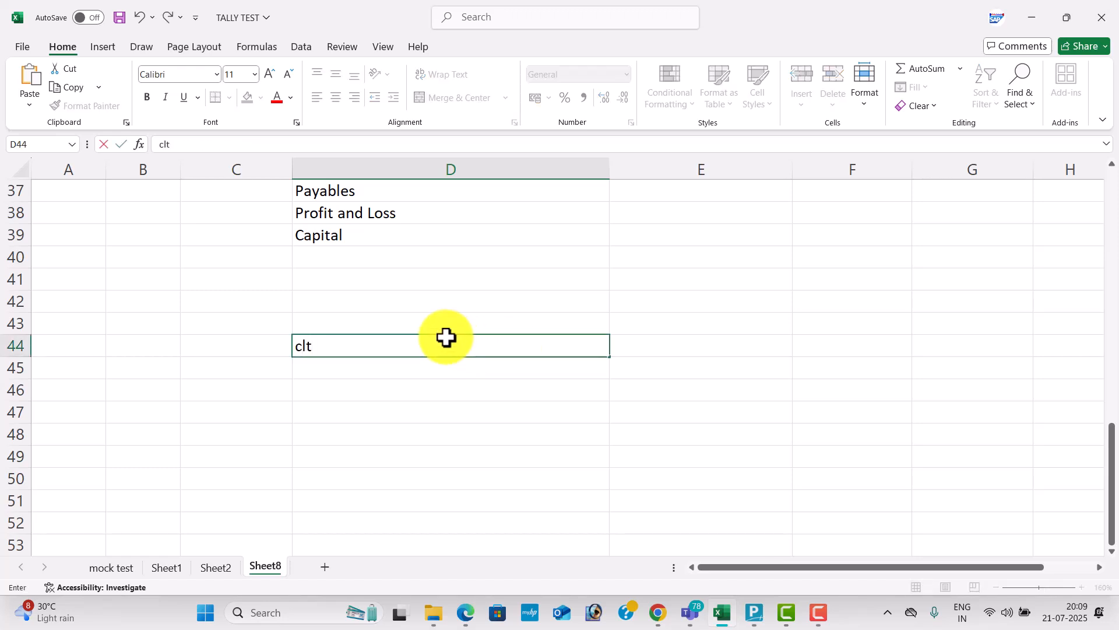
{"action": "key", "text": "BackSpace"}
{"action": "key", "text": "BackSpace"}
{"action": "key", "text": "BackSpace"}
{"action": "key", "text": "BackSpace"}
{"action": "type", "text": "alt+c"}
{"action": "key", "text": "Return"}
{"action": "type", "text": "a"}
{"action": "key", "text": "BackSpace"}
{"action": "key", "text": "BackSpace"}
{"action": "type", "text": "Ctrl+a"}
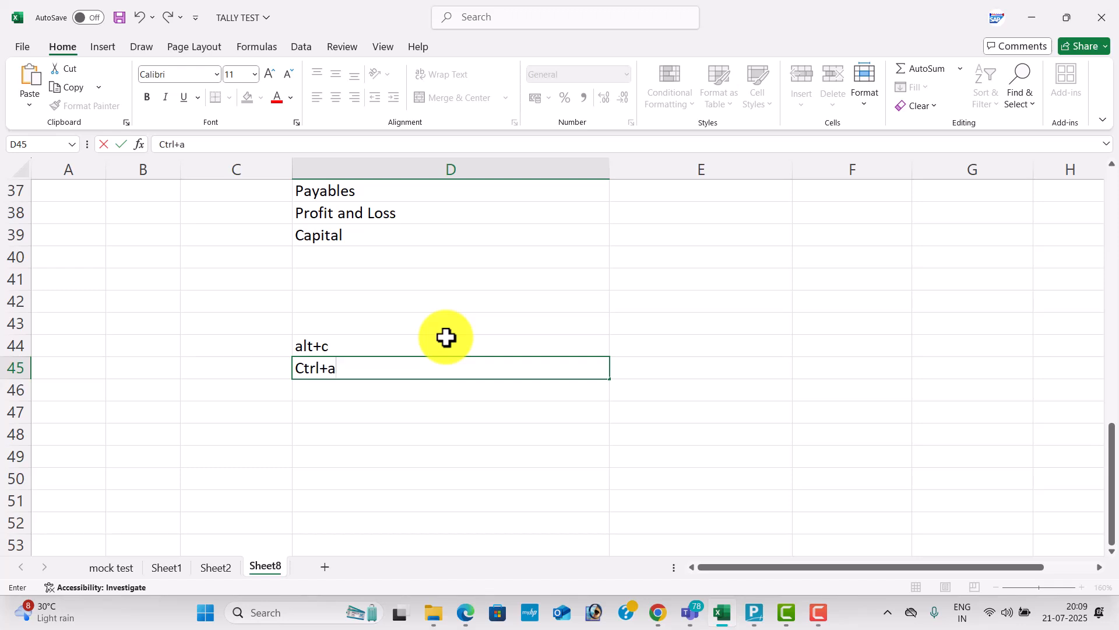
{"action": "key", "text": "Return"}
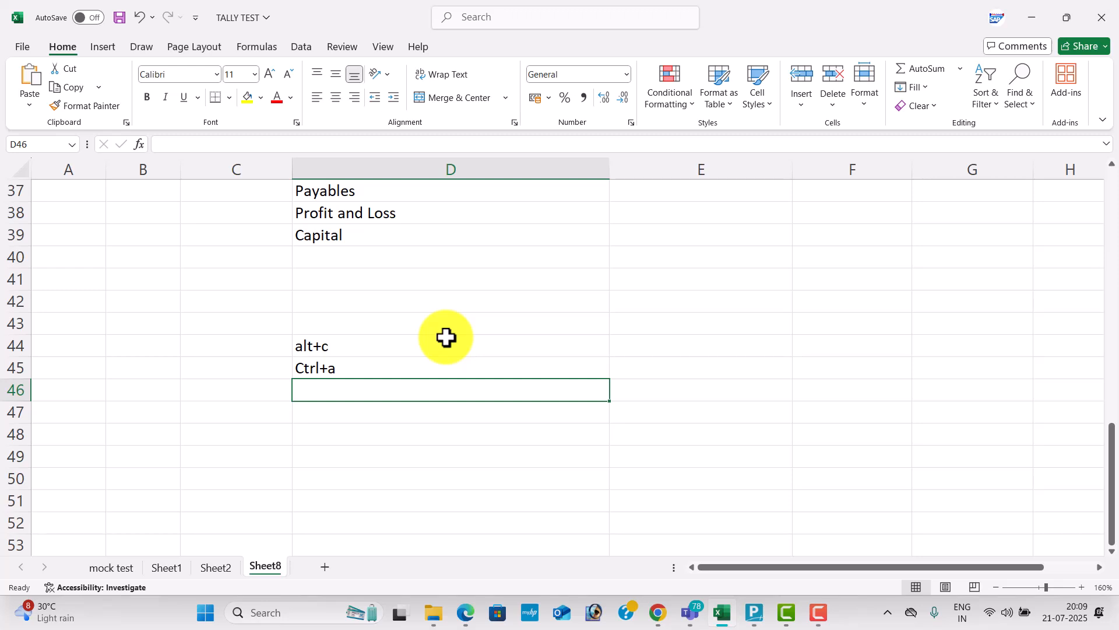
Step: Switch back to TallyPrime, save the Capital ledger and credit it with 15,00,000 in the receipt, as given in the PDF
{"action": "key", "text": "alt+Tab"}
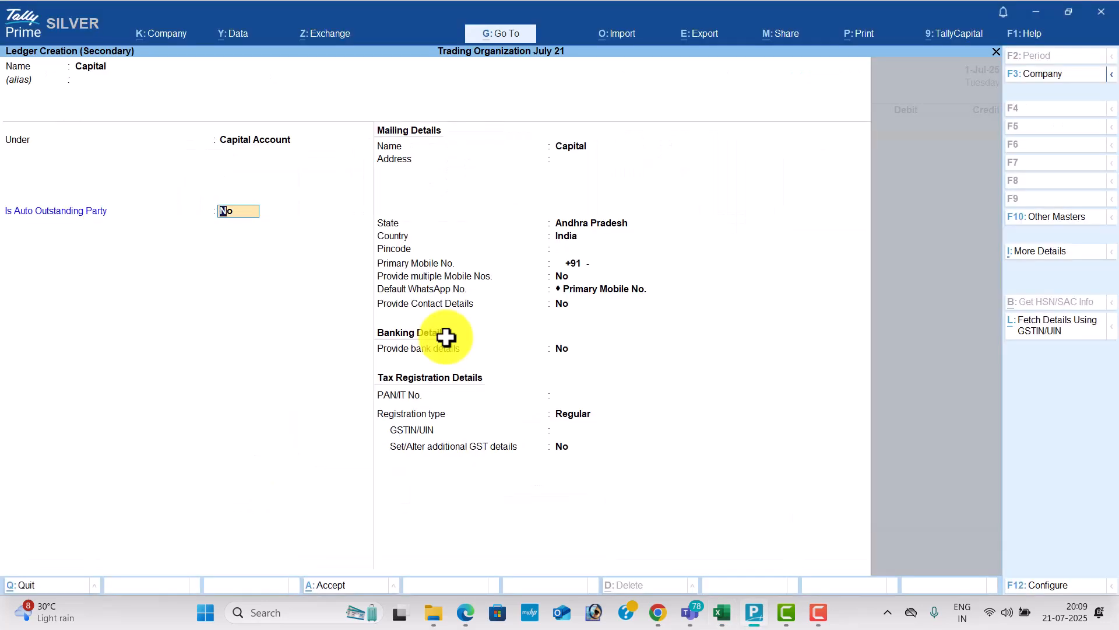
{"action": "key", "text": "ctrl+a"}
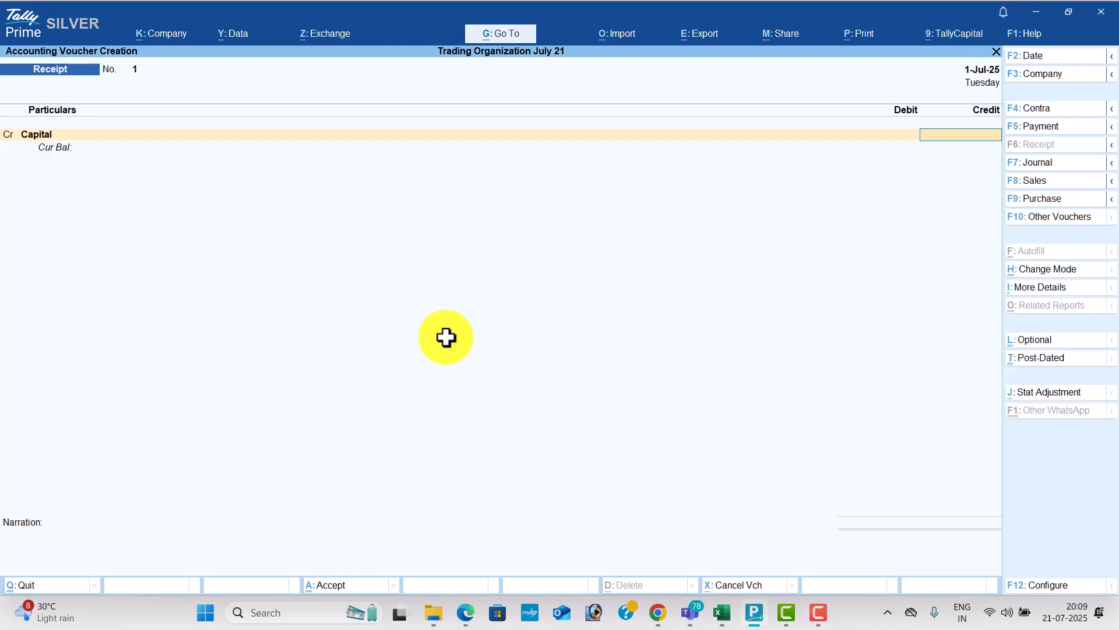
{"action": "key", "text": "alt+Tab"}
{"action": "key", "text": "alt+Tab"}
{"action": "key", "text": "alt+Tab"}
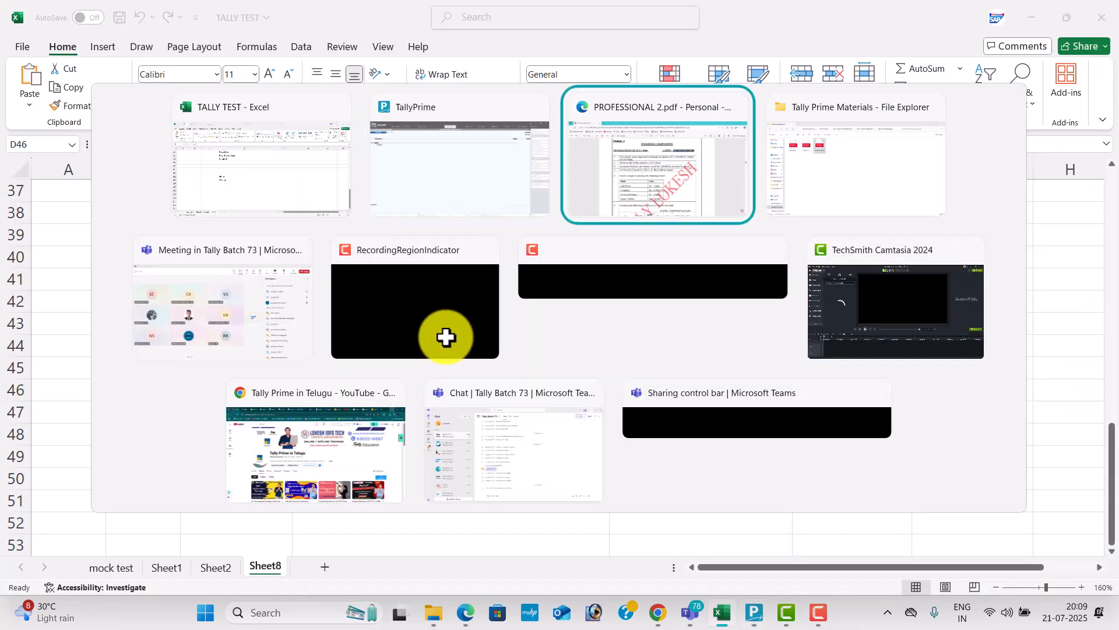
{"action": "key", "text": "alt+Tab"}
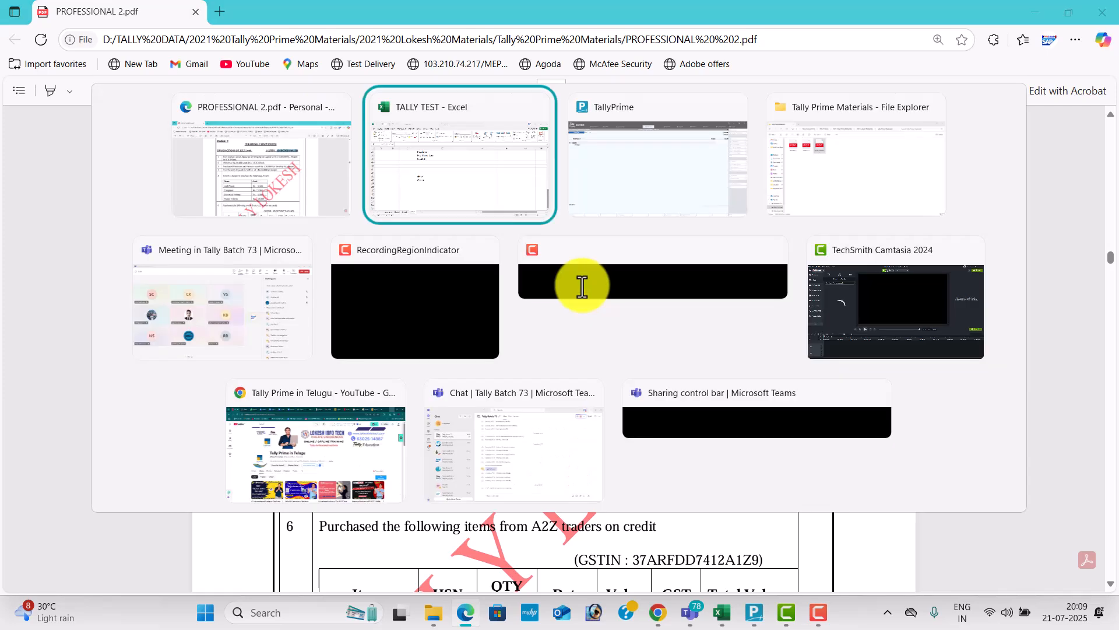
{"action": "key", "text": "alt+Tab"}
{"action": "type", "text": "00,000"}
{"action": "key", "text": "Return"}
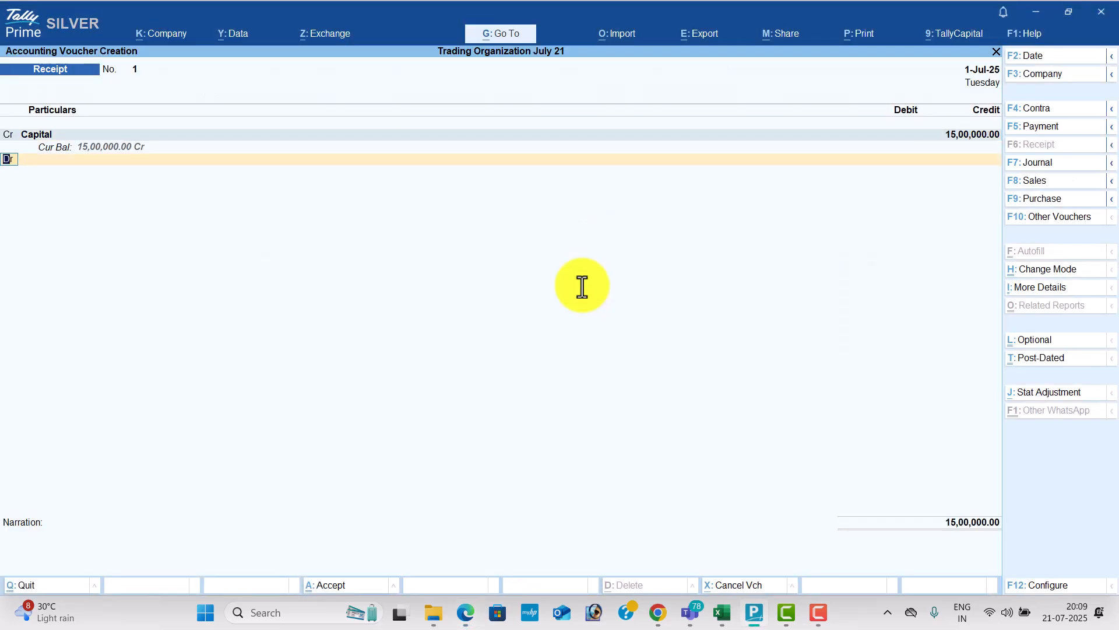
Step: Create the ledger Icici Bank under Bank Accounts, debit it with 15,00,000 and save the receipt voucher
{"action": "key", "text": "Return"}
{"action": "key", "text": "alt+Tab"}
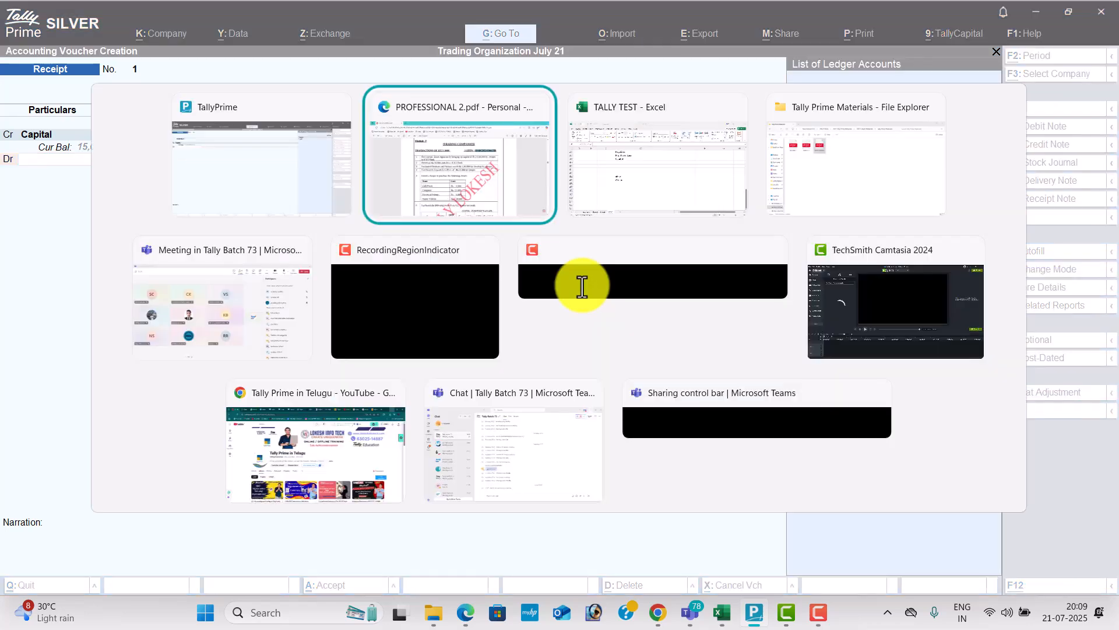
{"action": "key", "text": "alt+Tab"}
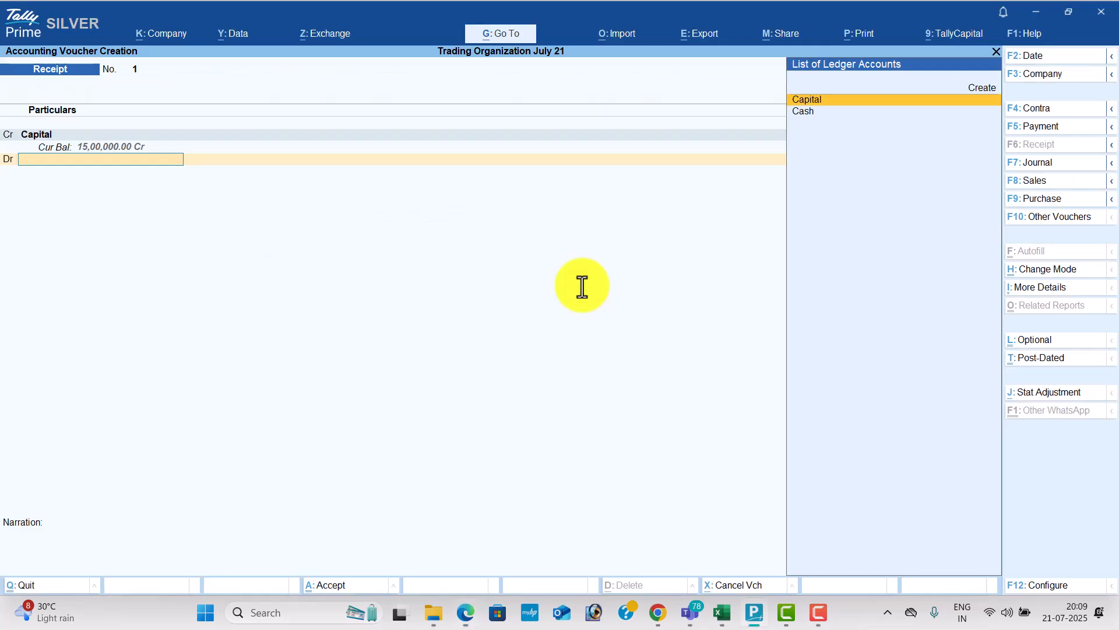
{"action": "key", "text": "alt+c"}
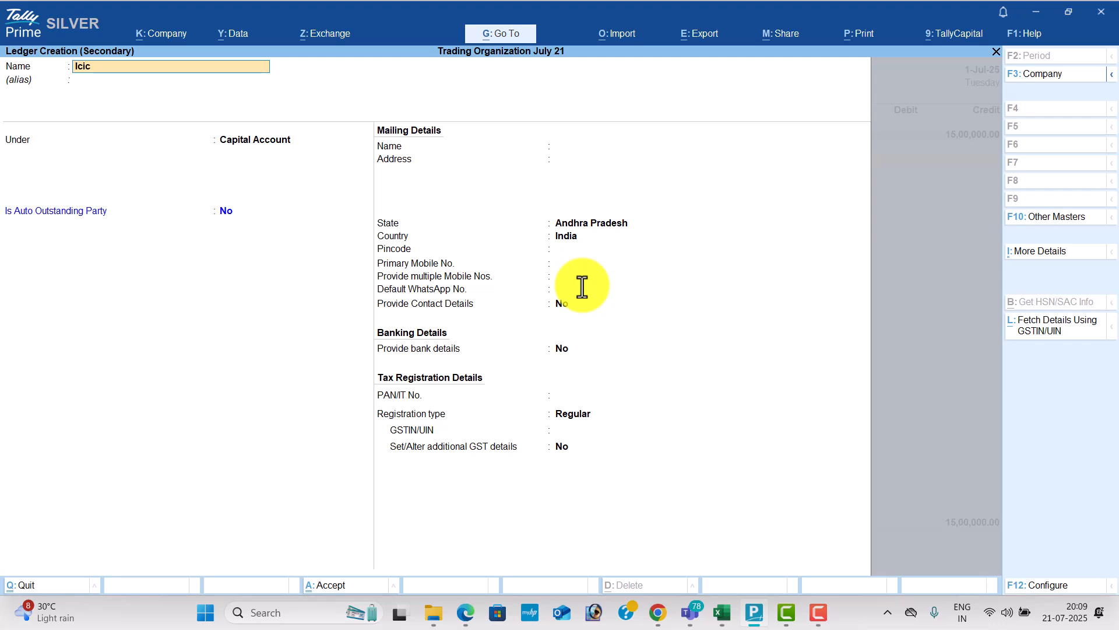
{"action": "type", "text": "Icici Bank"}
{"action": "key", "text": "Return"}
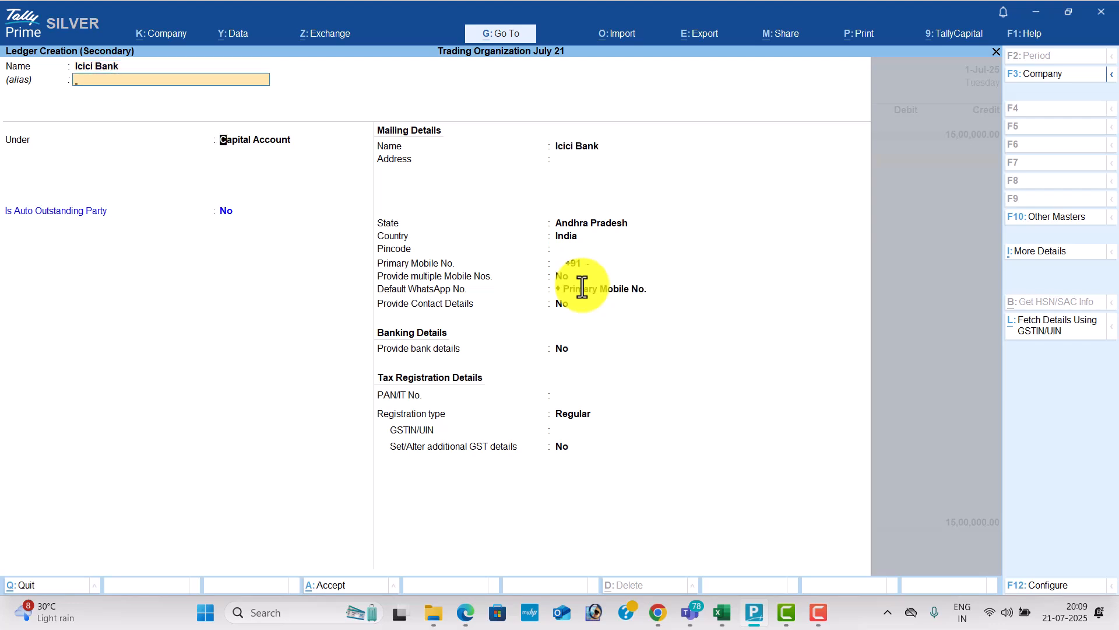
{"action": "type", "text": "Ba"}
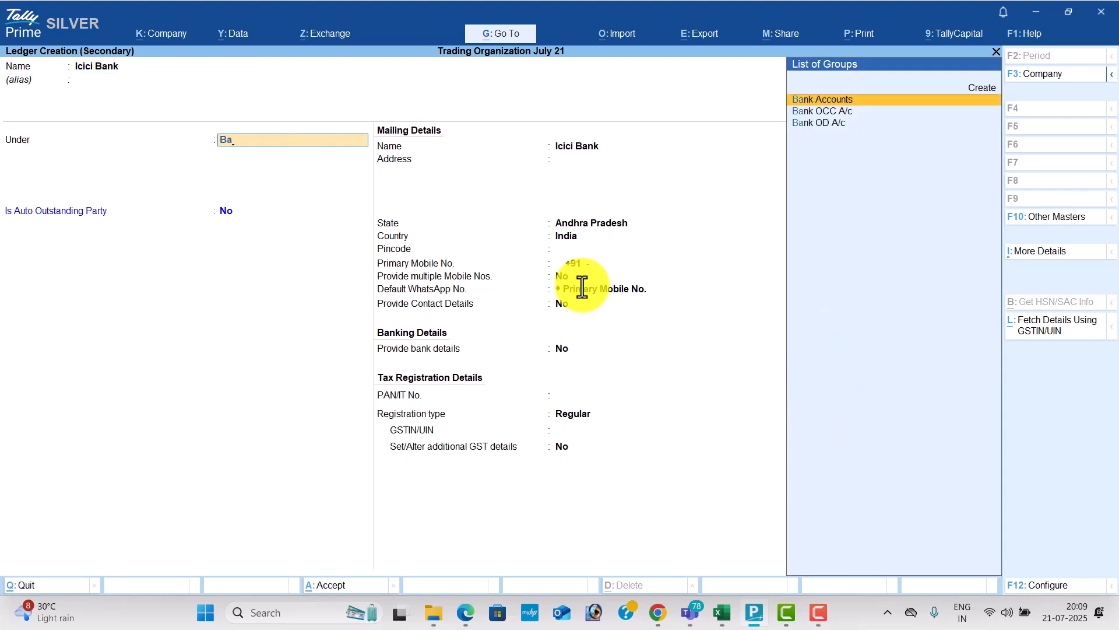
{"action": "key", "text": "Return"}
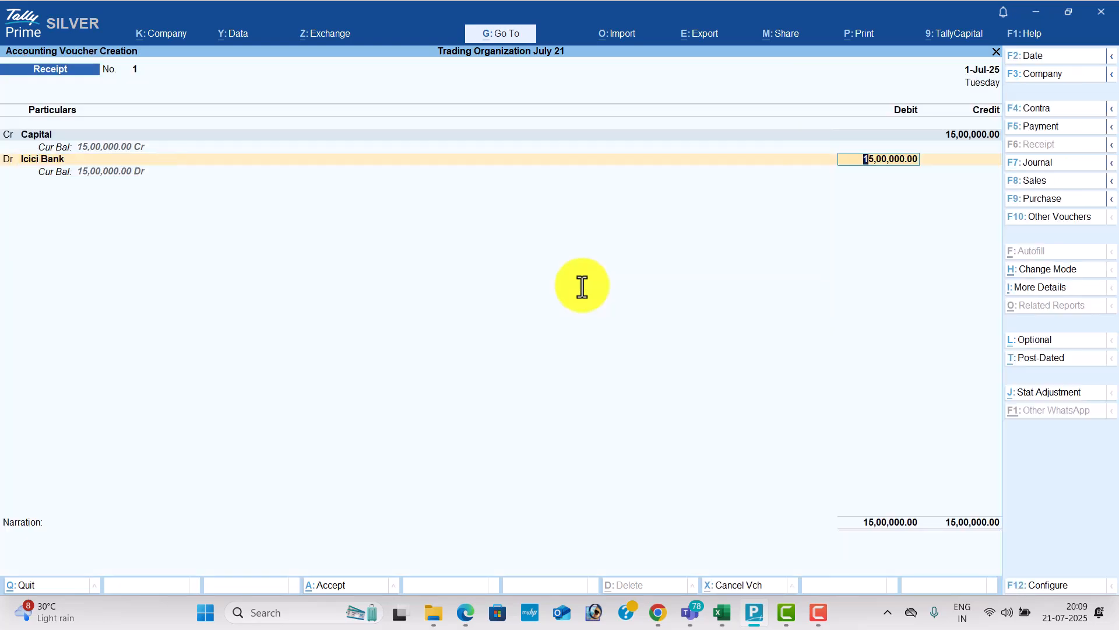
{"action": "key", "text": "ctrl+a"}
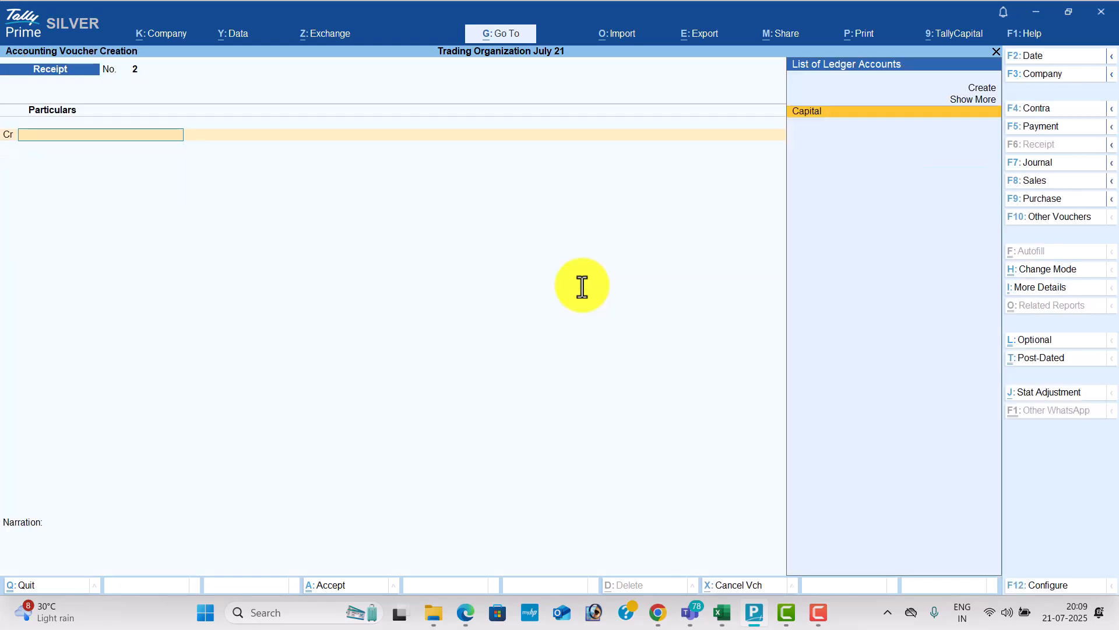
Step: Check transaction 2 in the PDF and record a contra voucher crediting Icici Bank and debiting Cash with 50,000
{"action": "key", "text": "alt+Tab"}
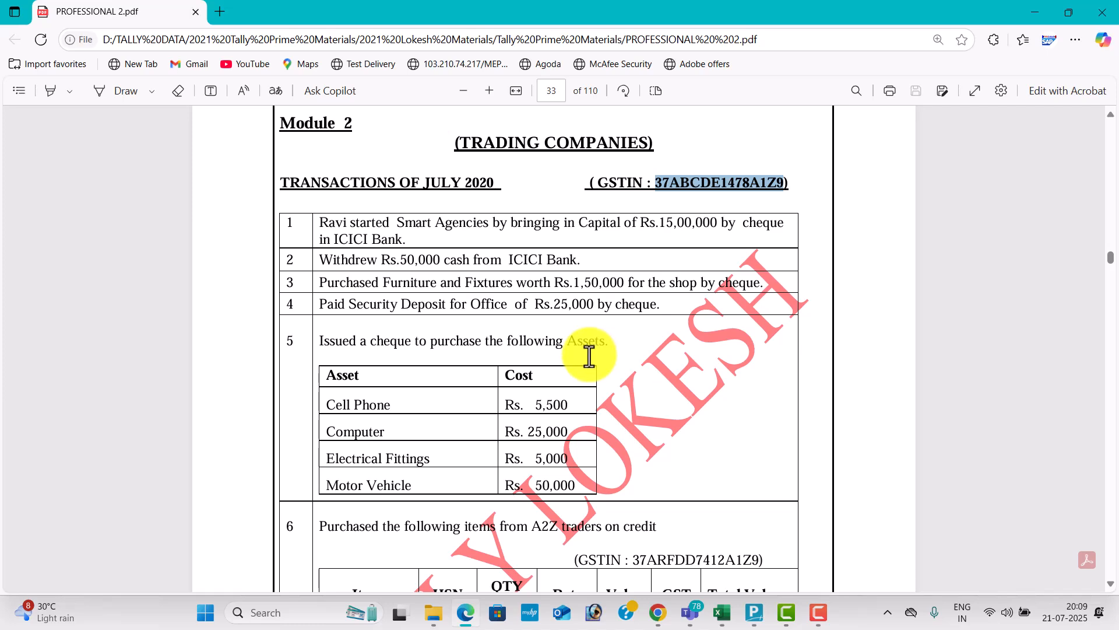
{"action": "key", "text": "alt+Tab"}
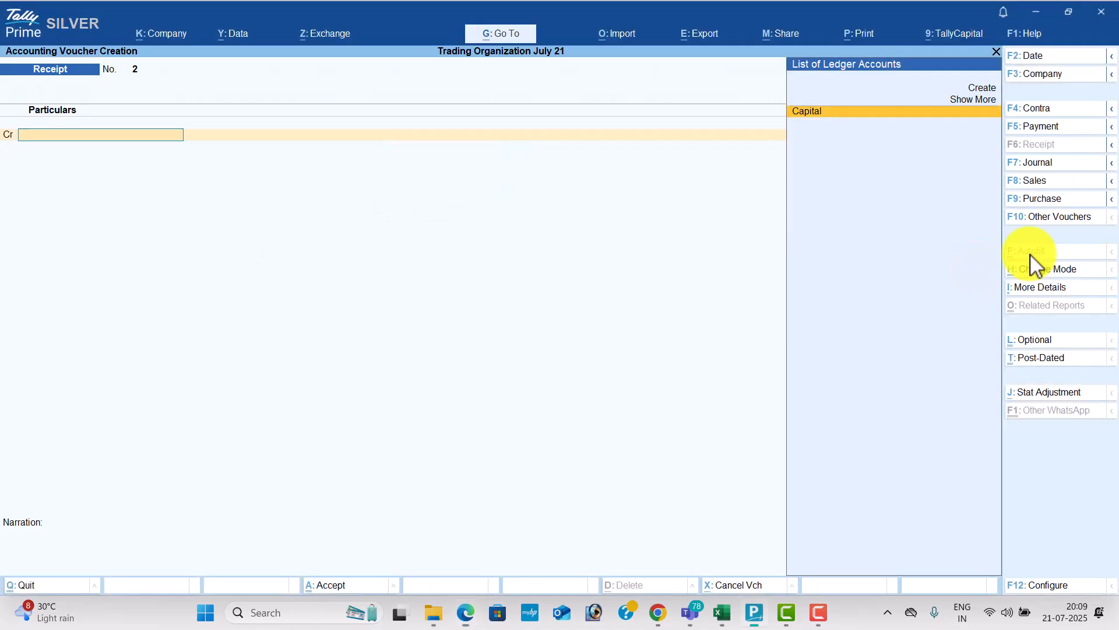
{"action": "left_click", "coordinate": [1069, 110]}
{"action": "key", "text": "Down"}
{"action": "key", "text": "Return"}
{"action": "type", "text": "50000"}
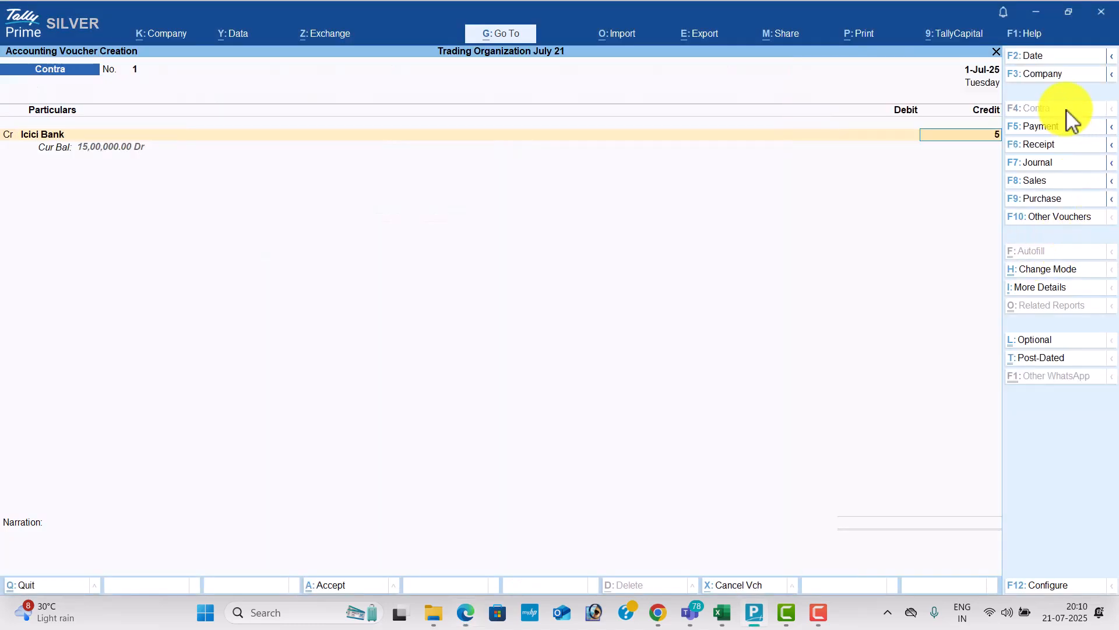
{"action": "key", "text": "Return"}
{"action": "key", "text": "Return"}
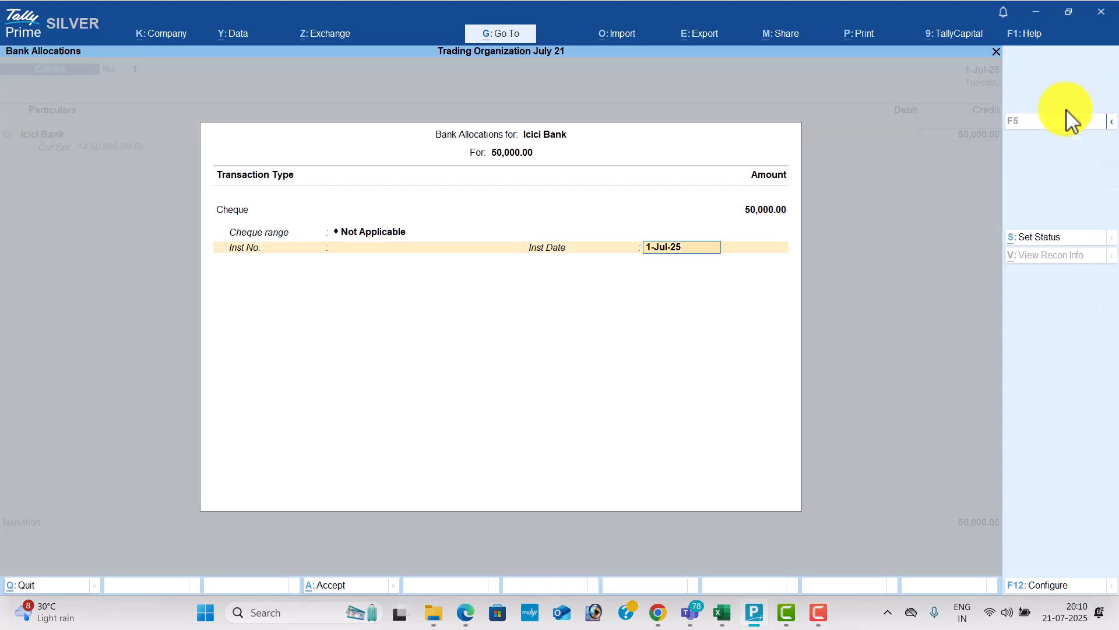
{"action": "key", "text": "Return"}
{"action": "key", "text": "Return"}
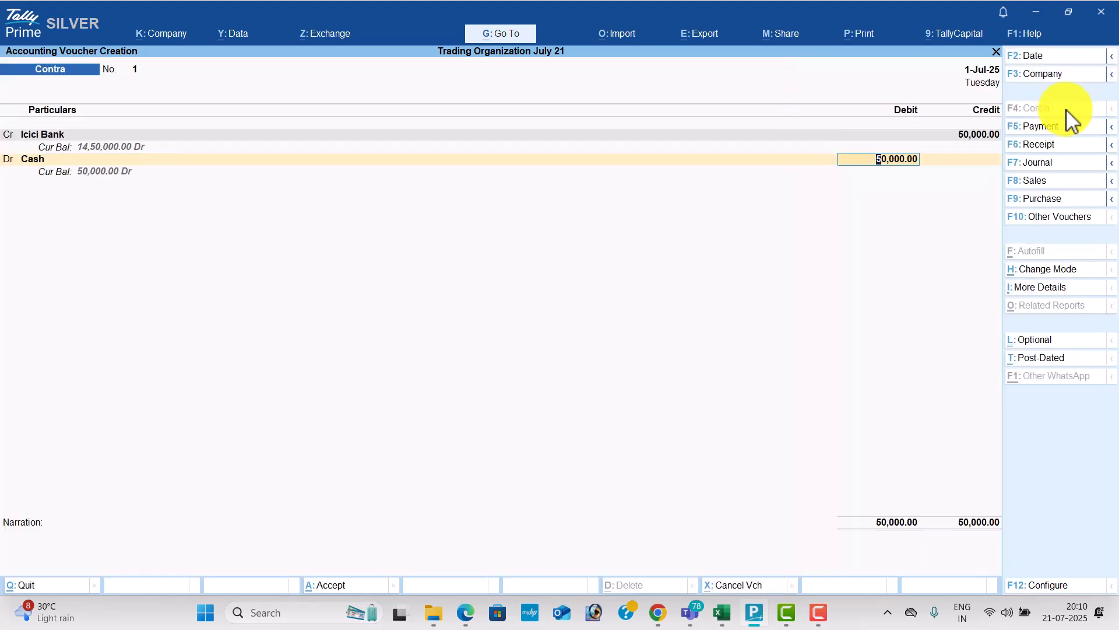
{"action": "key", "text": "ctrl+a"}
Step: Start a payment voucher with a new debit ledger named Furniture and Fixtures, copying the name from transaction 3 in the PDF
{"action": "key", "text": "alt+Tab"}
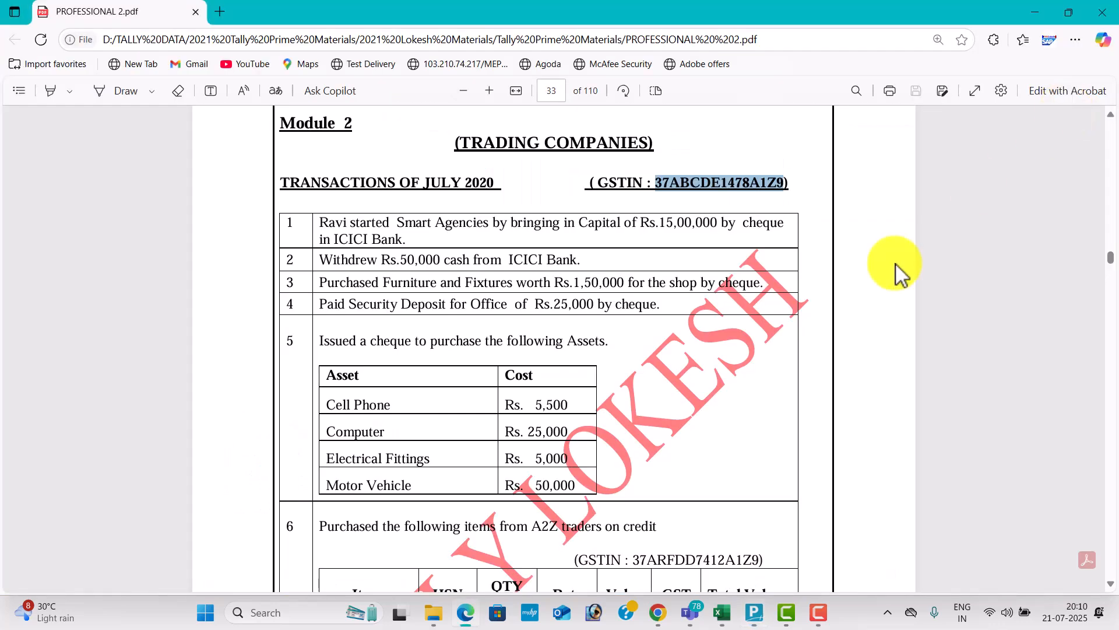
{"action": "scroll", "coordinate": [474, 375], "scroll_direction": "down", "scroll_amount": 2}
{"action": "key", "text": "alt+Tab"}
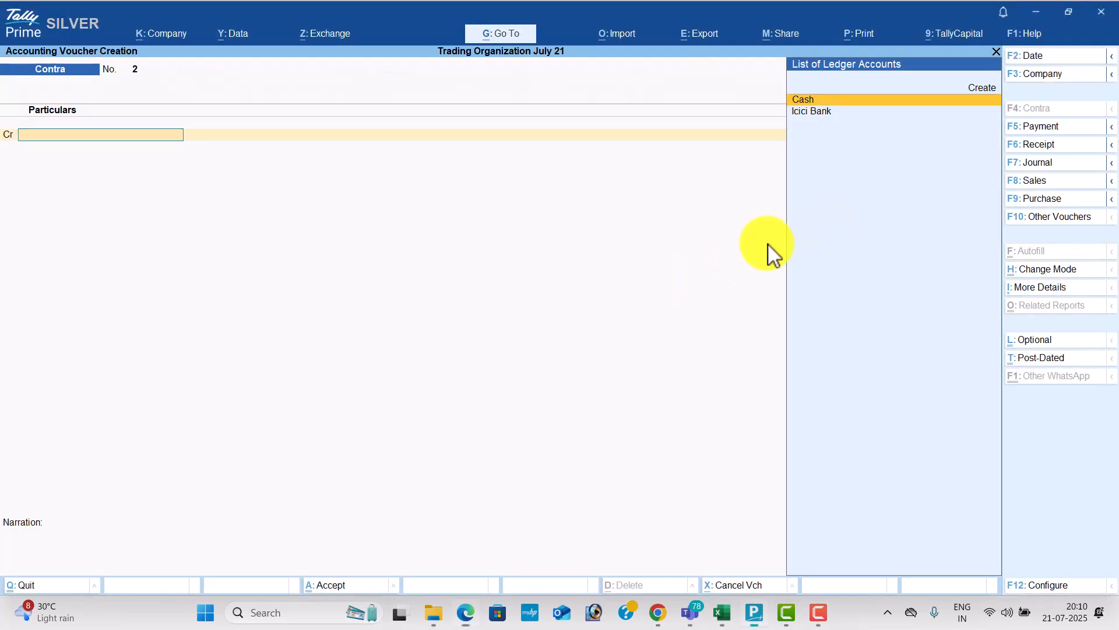
{"action": "left_click", "coordinate": [1071, 128]}
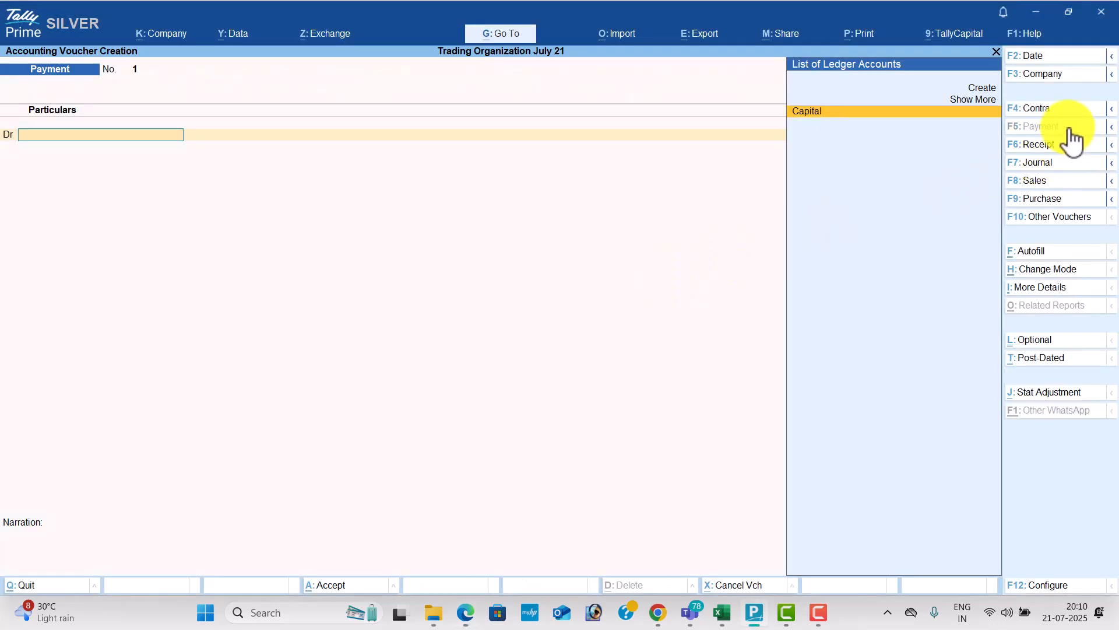
{"action": "key", "text": "alt+c"}
{"action": "key", "text": "alt+Tab"}
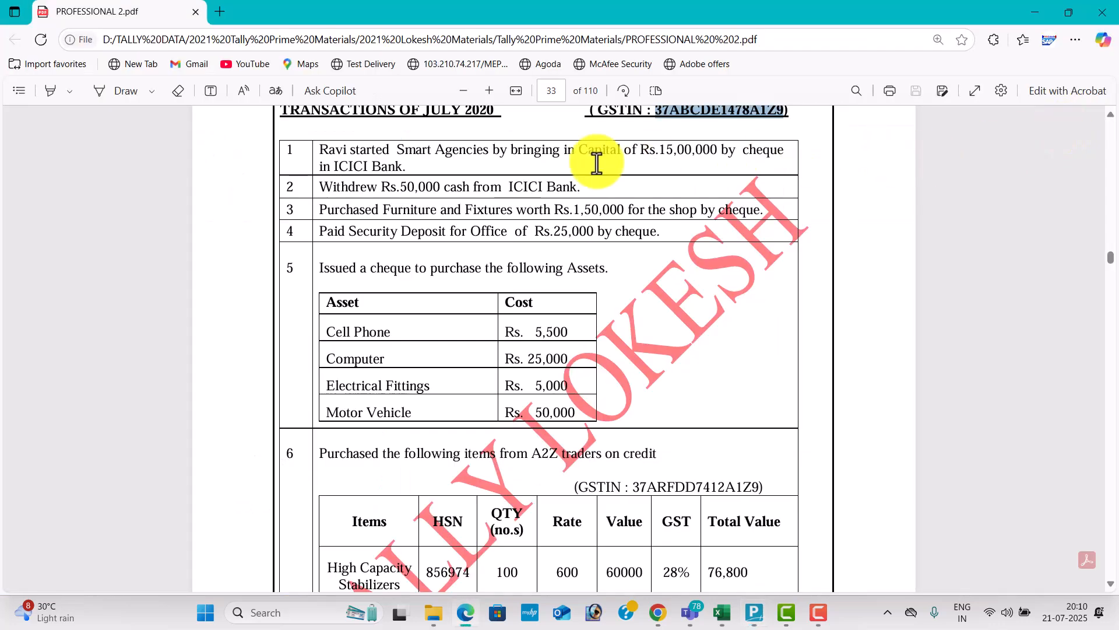
{"action": "left_click_drag", "start_coordinate": [383, 211], "coordinate": [511, 217]}
{"action": "key", "text": "ctrl+c"}
{"action": "key", "text": "alt+Tab"}
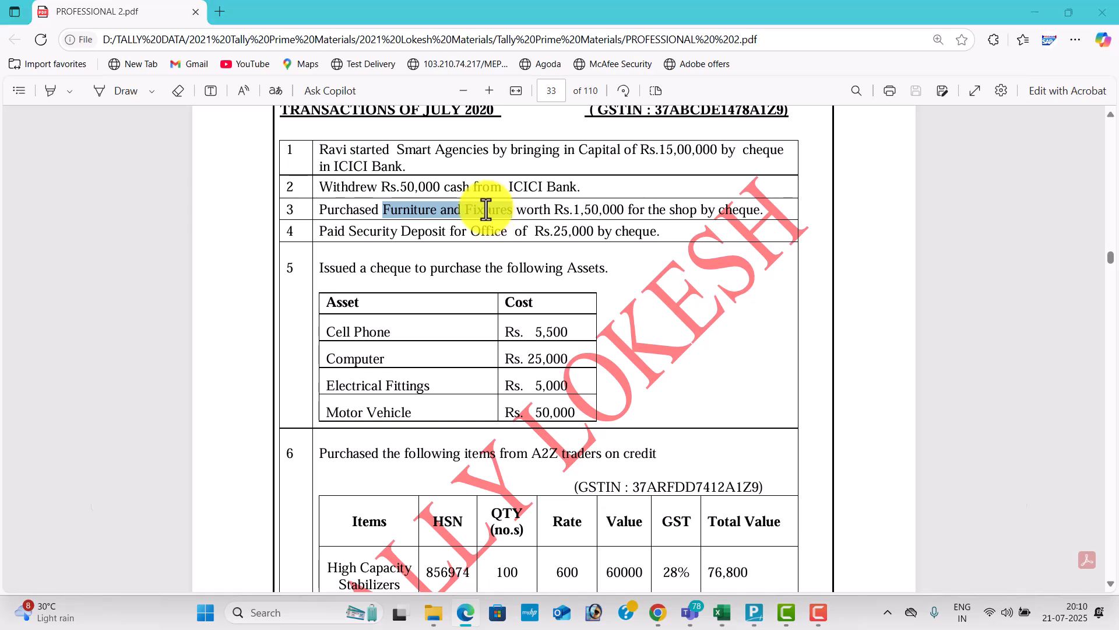
{"action": "key", "text": "ctrl+v"}
{"action": "key", "text": "Return"}
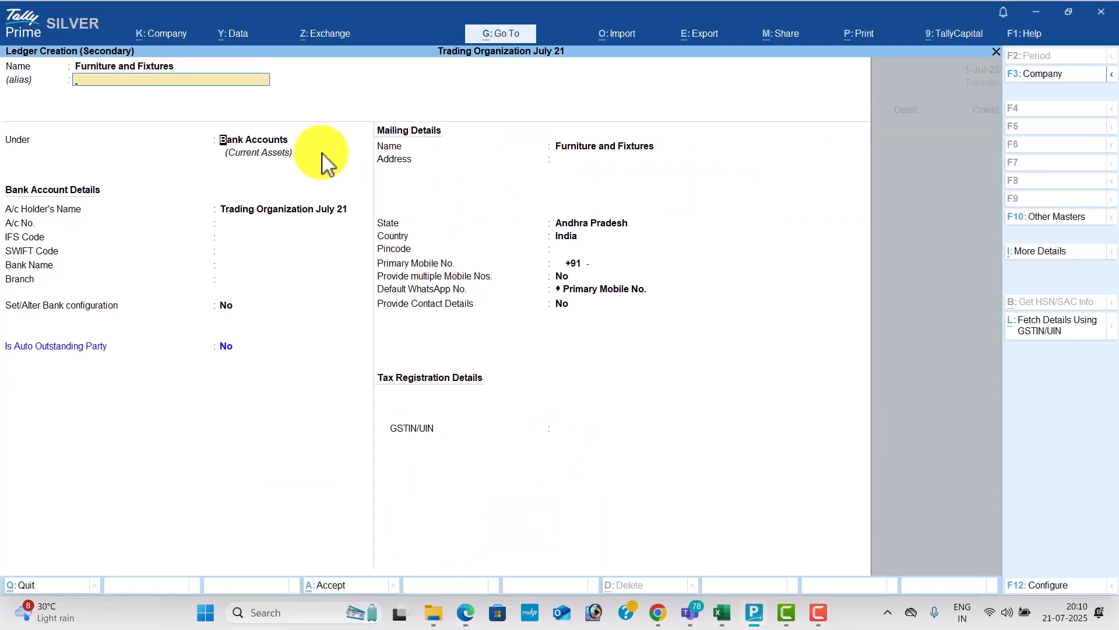
Step: Place the Furniture and Fixtures ledger under Fixed Assets and save it
{"action": "key", "text": "Return"}
{"action": "type", "text": "Fixed Assets"}
{"action": "key", "text": "Return"}
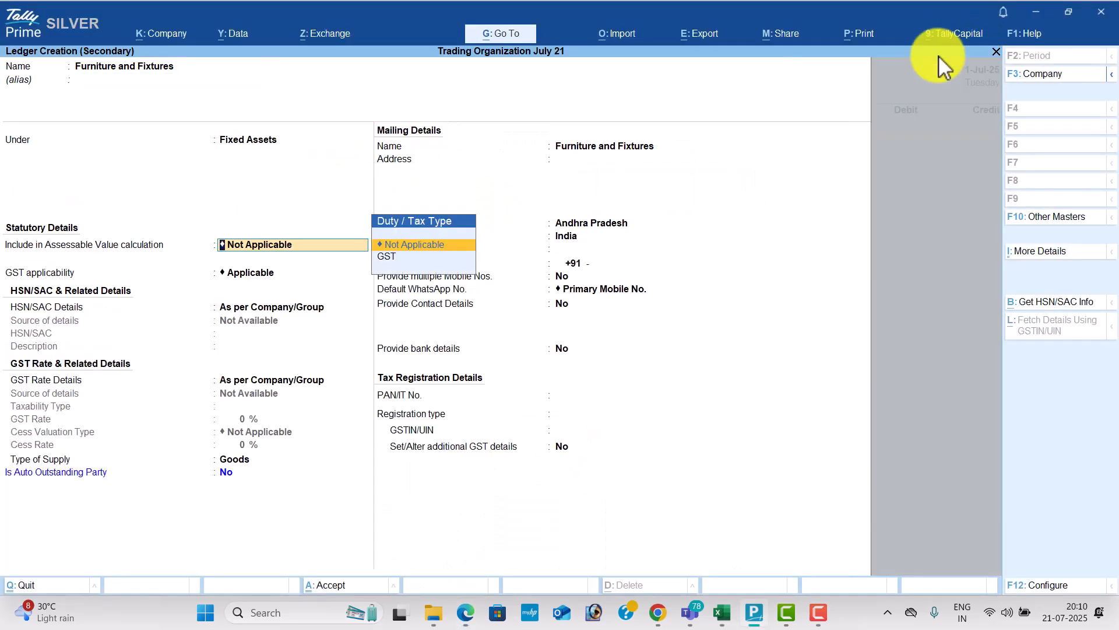
{"action": "key", "text": "alt"}
{"action": "key", "text": "ctrl+a"}
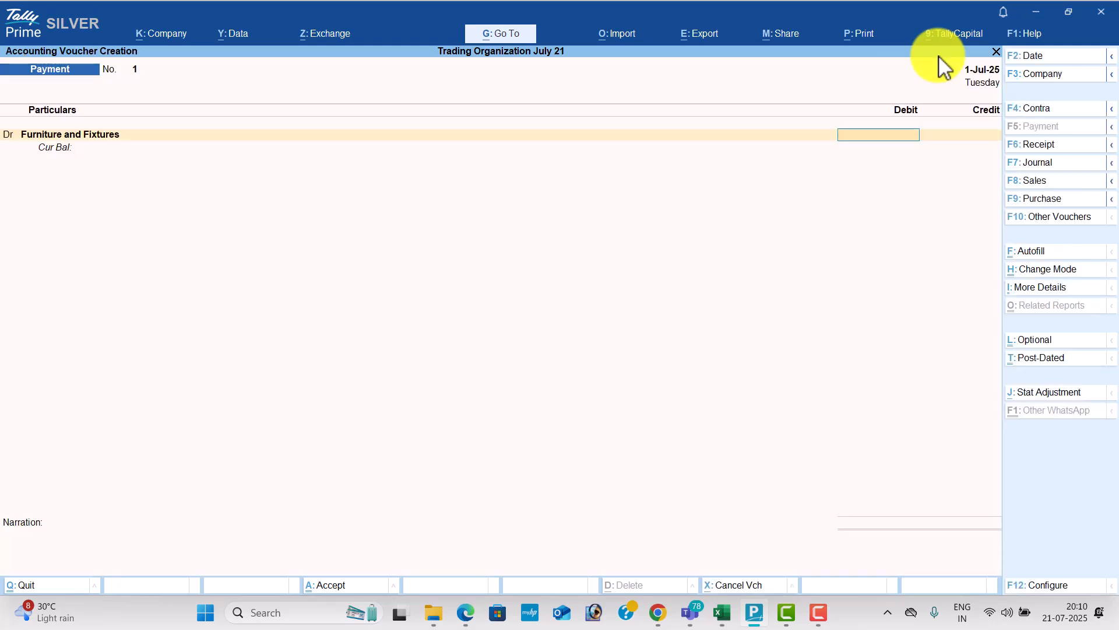
Step: Debit Furniture and Fixtures with 1,50,000 as given in the PDF, credit Icici Bank and save the payment voucher
{"action": "key", "text": "alt+Tab"}
{"action": "key", "text": "alt+Tab"}
{"action": "type", "text": "150000"}
{"action": "key", "text": "Return"}
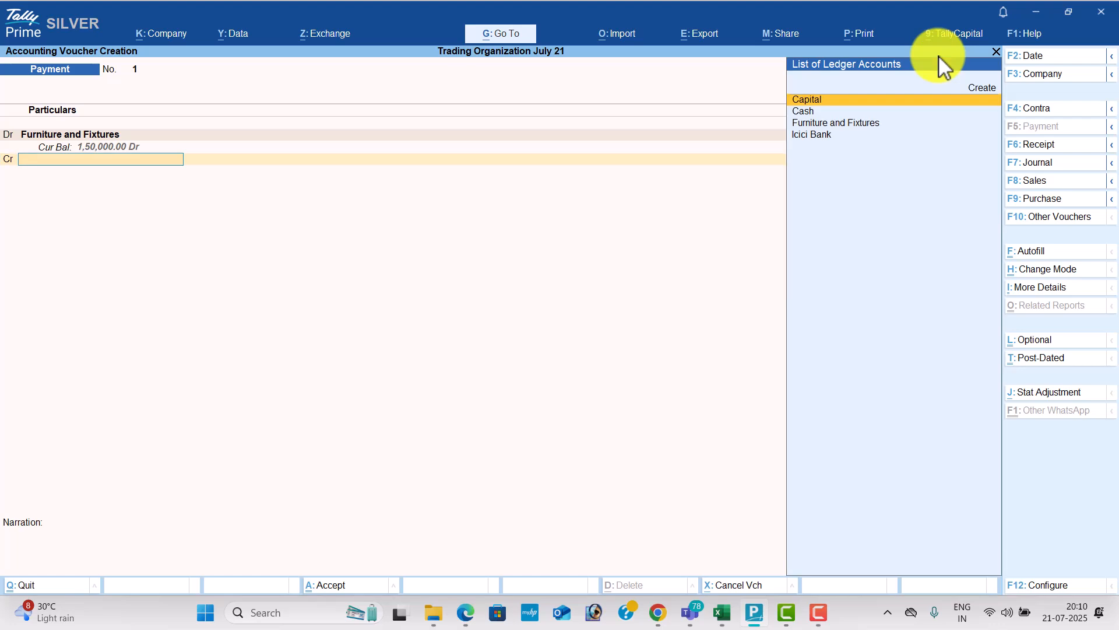
{"action": "type", "text": "i"}
{"action": "key", "text": "Return"}
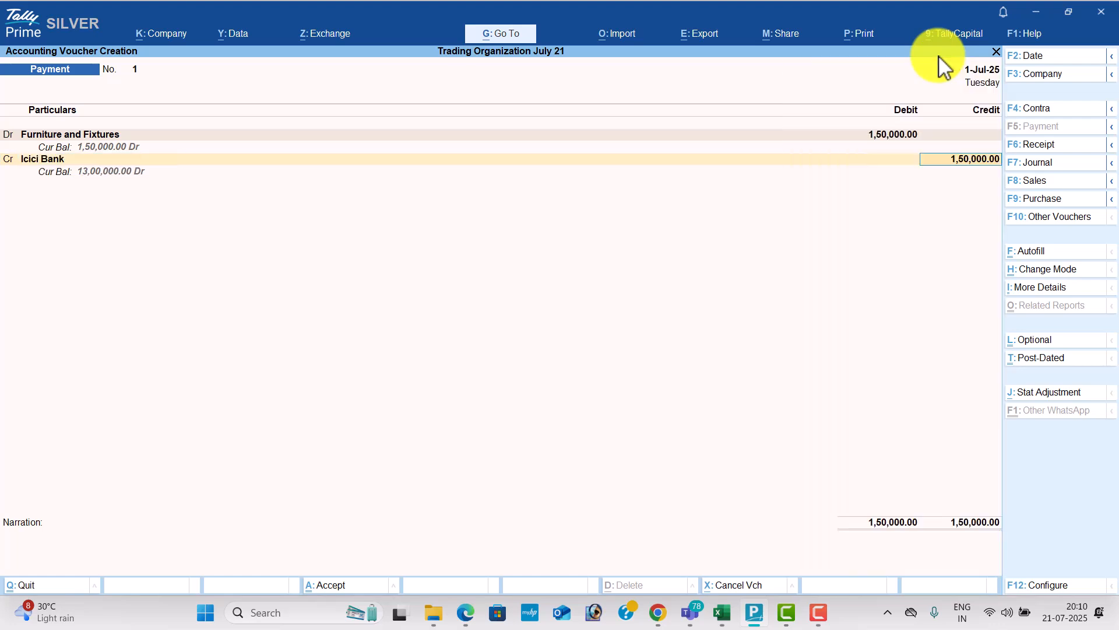
{"action": "key", "text": "ctrl+a"}
Step: Check transaction 4 in the PDF and start a new debit ledger named Sd Office in the next payment voucher
{"action": "key", "text": "alt+Tab"}
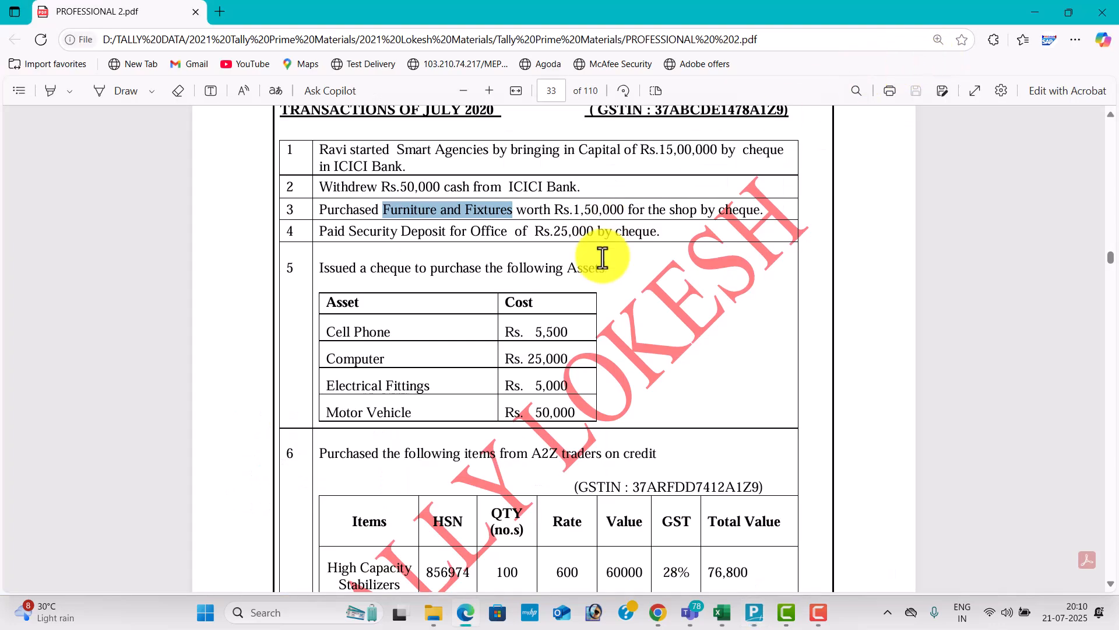
{"action": "scroll", "coordinate": [596, 277], "scroll_direction": "down", "scroll_amount": 2}
{"action": "scroll", "coordinate": [596, 276], "scroll_direction": "down", "scroll_amount": 1}
{"action": "key", "text": "alt+Tab"}
{"action": "key", "text": "alt+c"}
{"action": "type", "text": "Sd"}
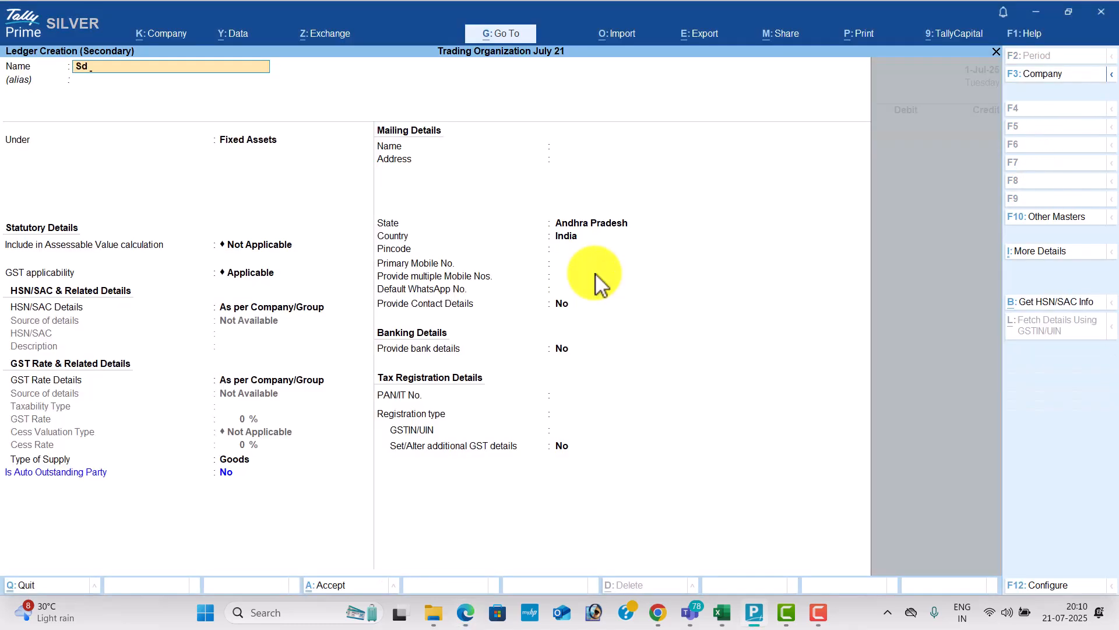
{"action": "key", "text": "alt+Tab"}
{"action": "key", "text": "alt+Tab"}
{"action": "type", "text": "Off"}
{"action": "key", "text": "Return"}
Step: Place the Sd Office ledger under Deposits (Asset) and save it
{"action": "type", "text": "De"}
{"action": "key", "text": "Return"}
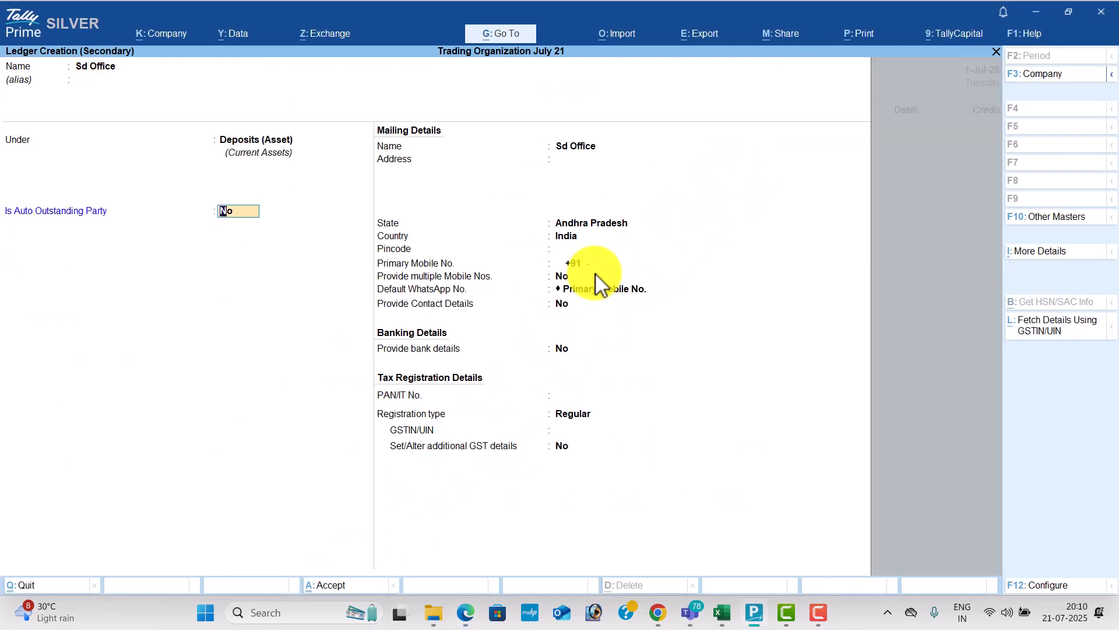
{"action": "key", "text": "ctrl"}
{"action": "key", "text": "ctrl+a"}
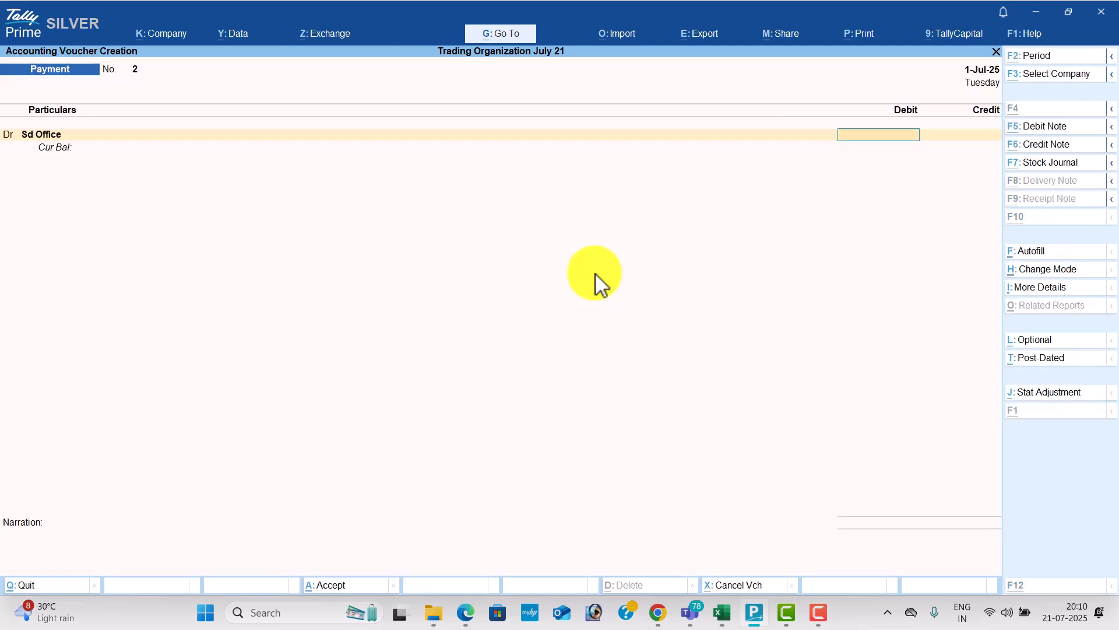
Step: Debit Sd Office with 25,000 as given in the PDF, credit Icici Bank and save the payment voucher
{"action": "key", "text": "alt+Tab"}
{"action": "key", "text": "alt+Tab"}
{"action": "type", "text": "25000"}
{"action": "key", "text": "Return"}
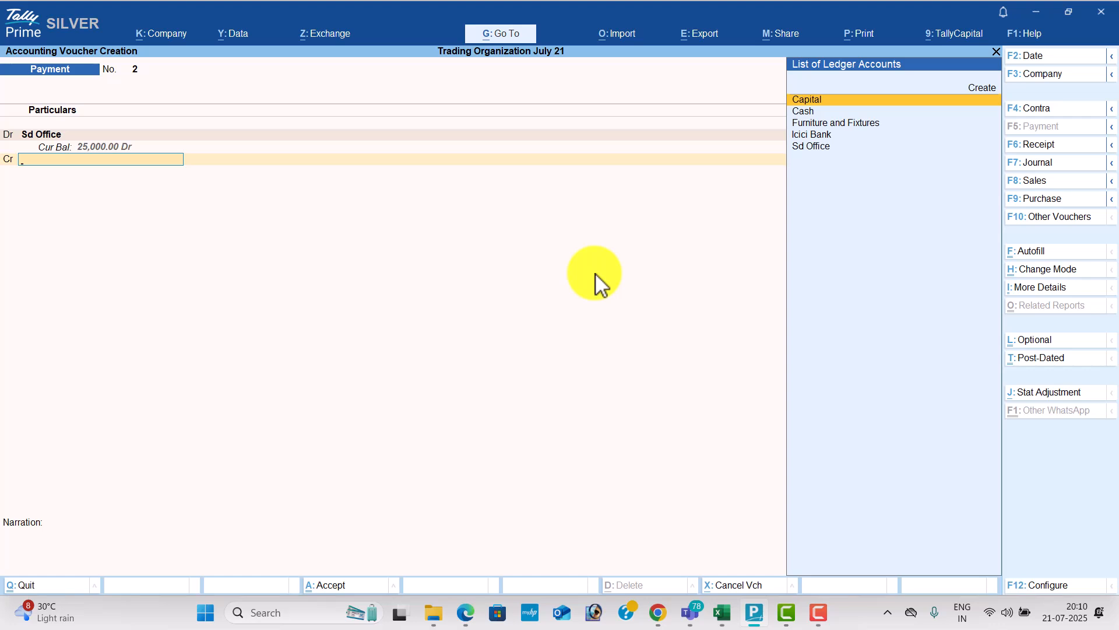
{"action": "type", "text": "I"}
{"action": "key", "text": "Return"}
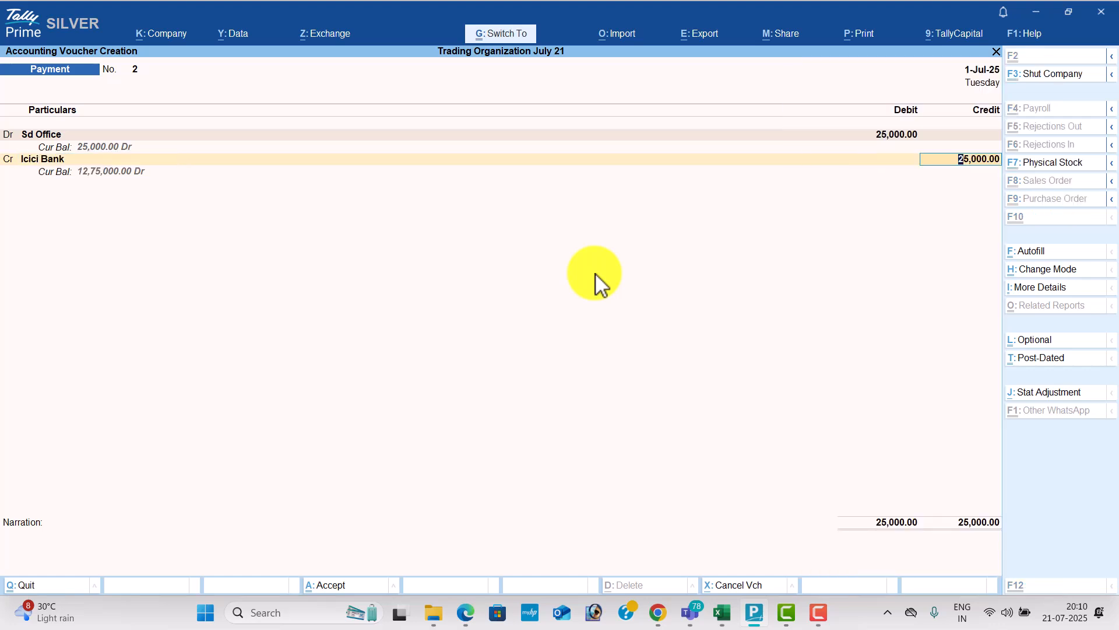
{"action": "key", "text": "ctrl+a"}
Step: Check transaction 5 in the PDF and create the debit ledger Cell Phone under Fixed Assets in a new payment voucher
{"action": "key", "text": "alt+Tab"}
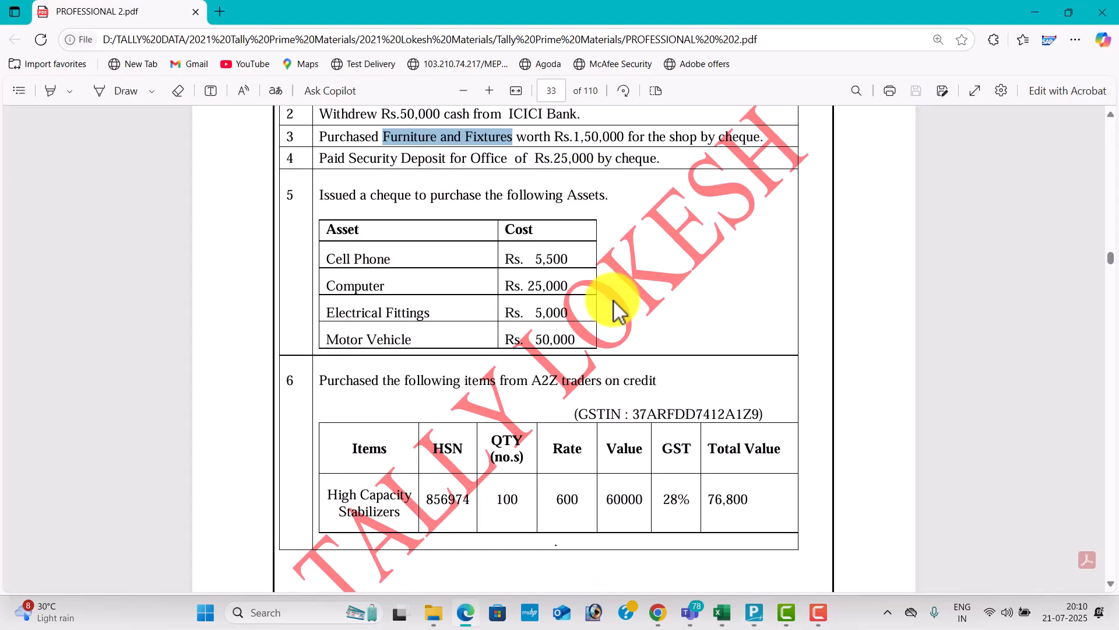
{"action": "key", "text": "alt+Tab"}
{"action": "key", "text": "alt+c"}
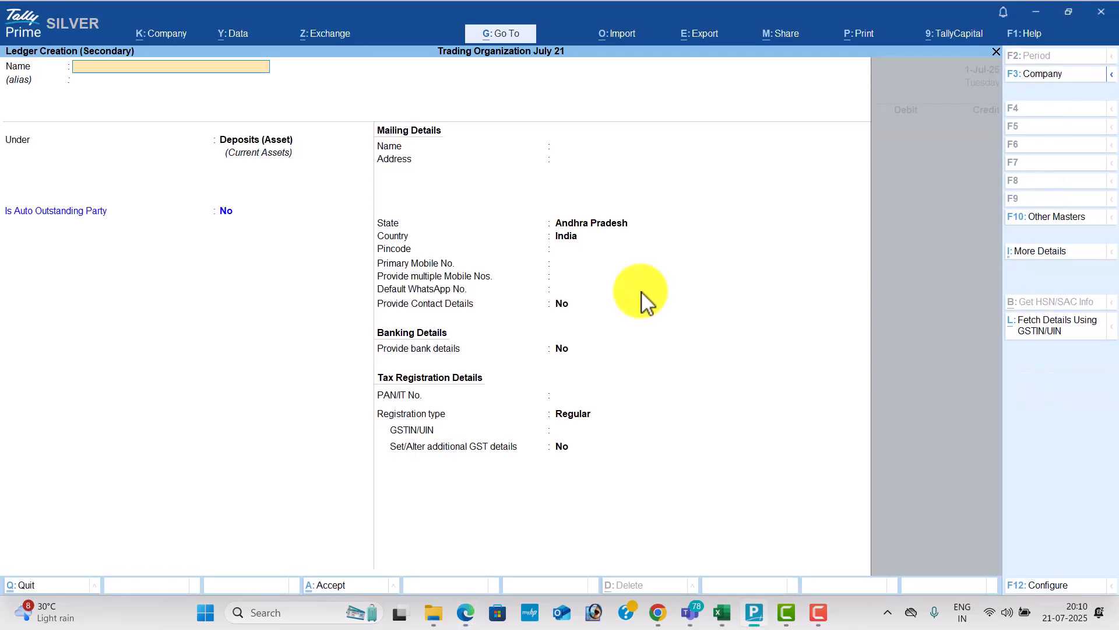
{"action": "type", "text": "Cell Phone"}
{"action": "key", "text": "Return"}
{"action": "key", "text": "Return"}
{"action": "type", "text": "F"}
{"action": "key", "text": "Return"}
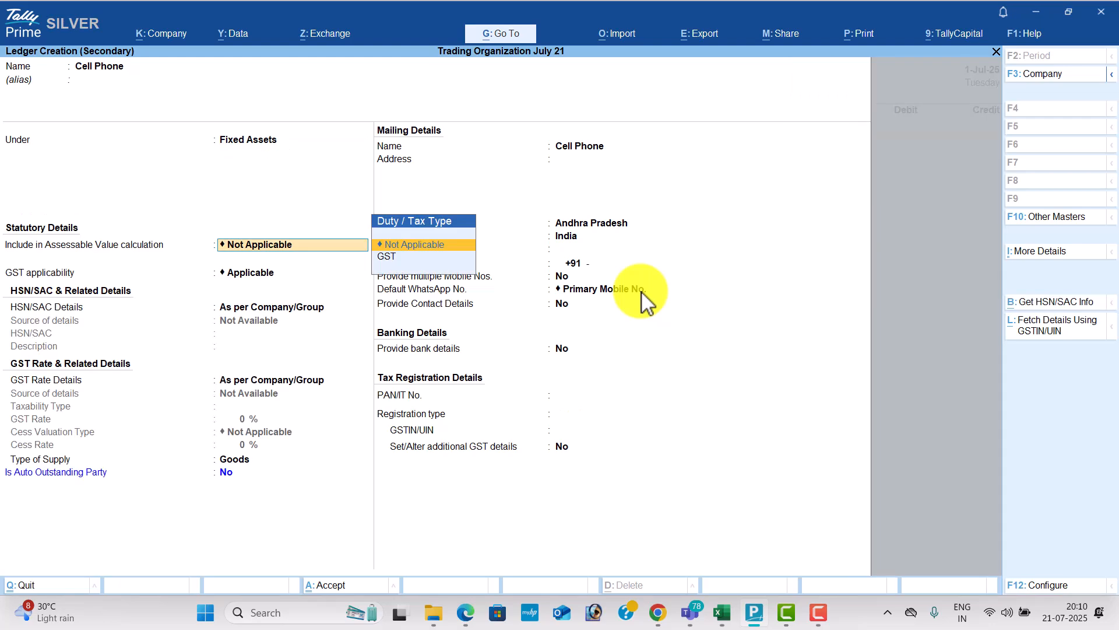
{"action": "key", "text": "ctrl+a"}
Step: Debit Cell Phone with its cost of 5,500 from the PDF and add another debit line
{"action": "key", "text": "alt+Tab"}
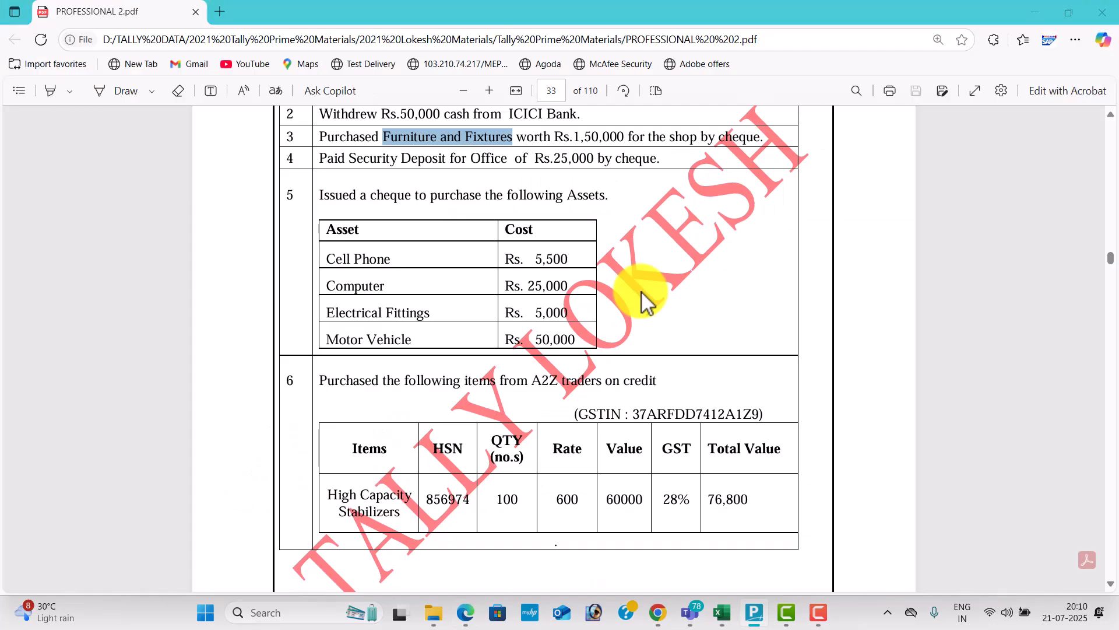
{"action": "key", "text": "alt+Tab"}
{"action": "type", "text": "5500"}
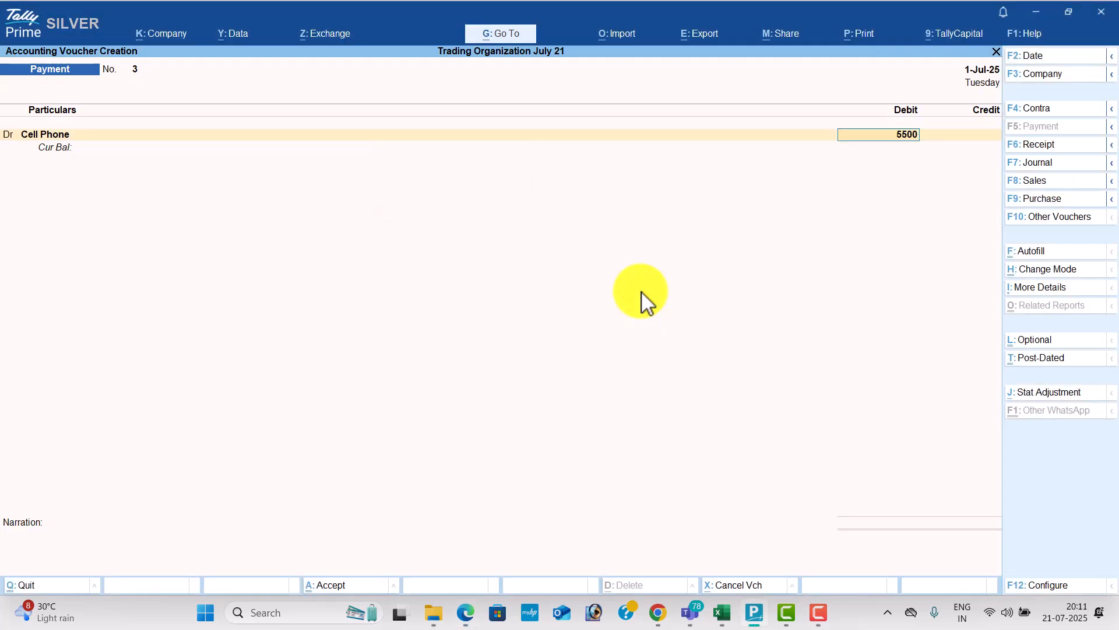
{"action": "key", "text": "Return"}
{"action": "key", "text": "Return"}
Step: Create the ledger Computer under Fixed Assets for the payment's second debit line
{"action": "key", "text": "alt+c"}
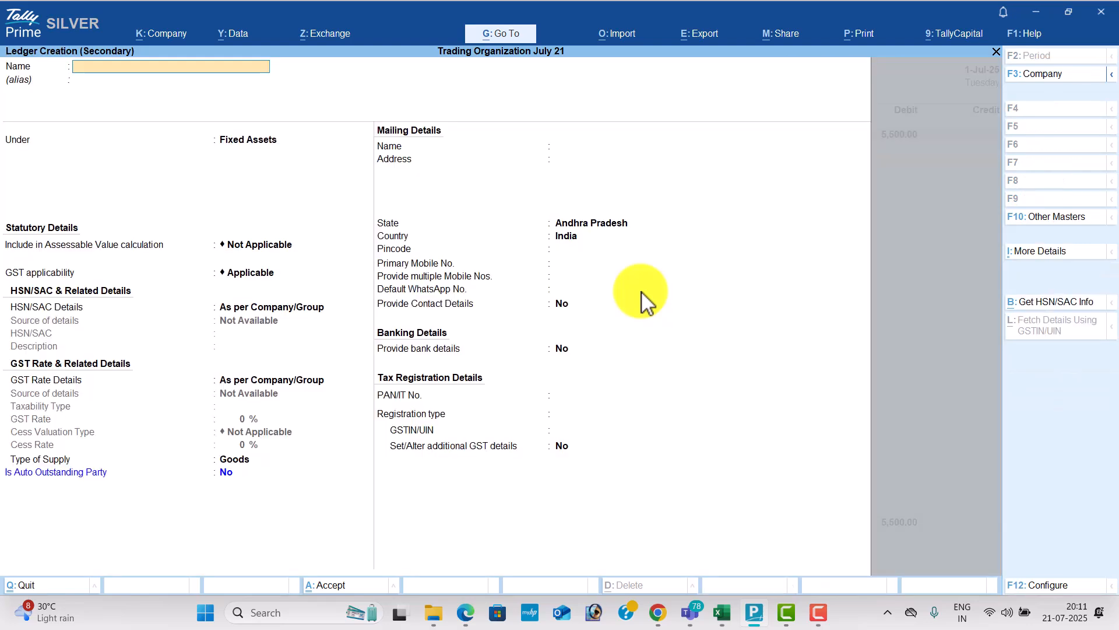
{"action": "key", "text": "alt+Tab"}
{"action": "key", "text": "alt+Tab"}
{"action": "type", "text": "Computer"}
{"action": "key", "text": "Return"}
{"action": "key", "text": "Return"}
{"action": "key", "text": "Return"}
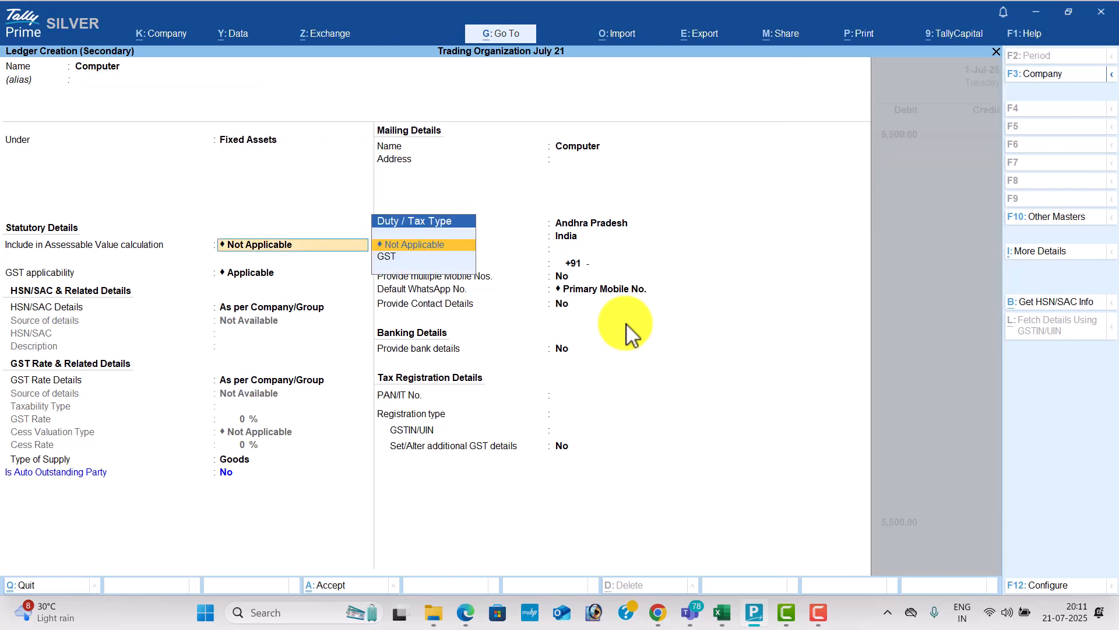
{"action": "key", "text": "ctrl+a"}
Step: Debit Computer with its cost of 25,000 from the PDF and add a third debit line
{"action": "key", "text": "alt+Tab"}
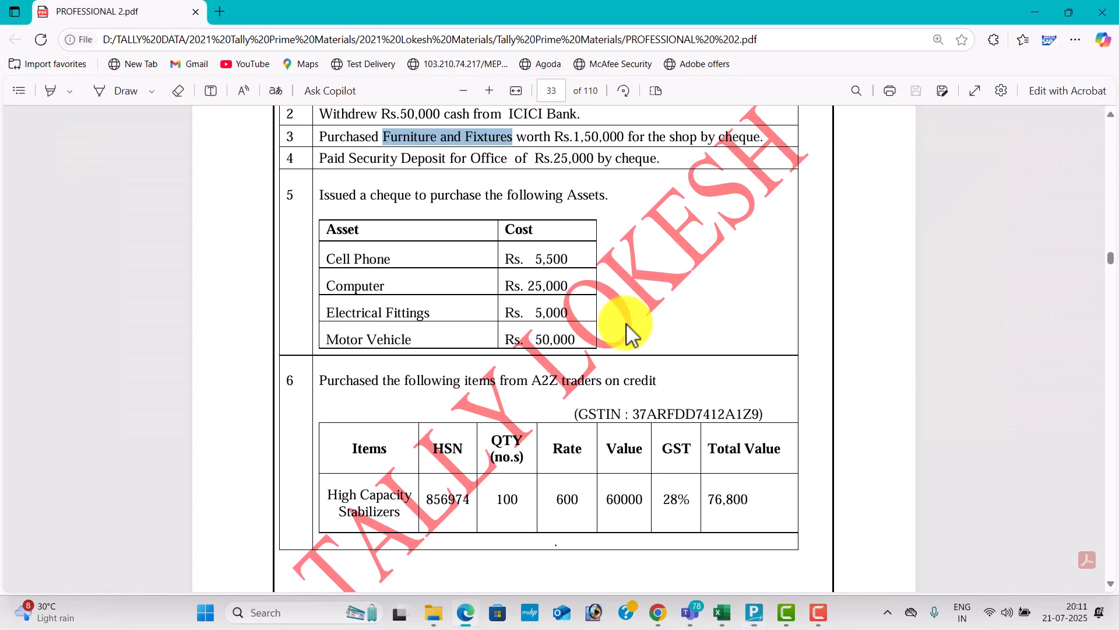
{"action": "key", "text": "alt+Tab"}
{"action": "type", "text": "25000"}
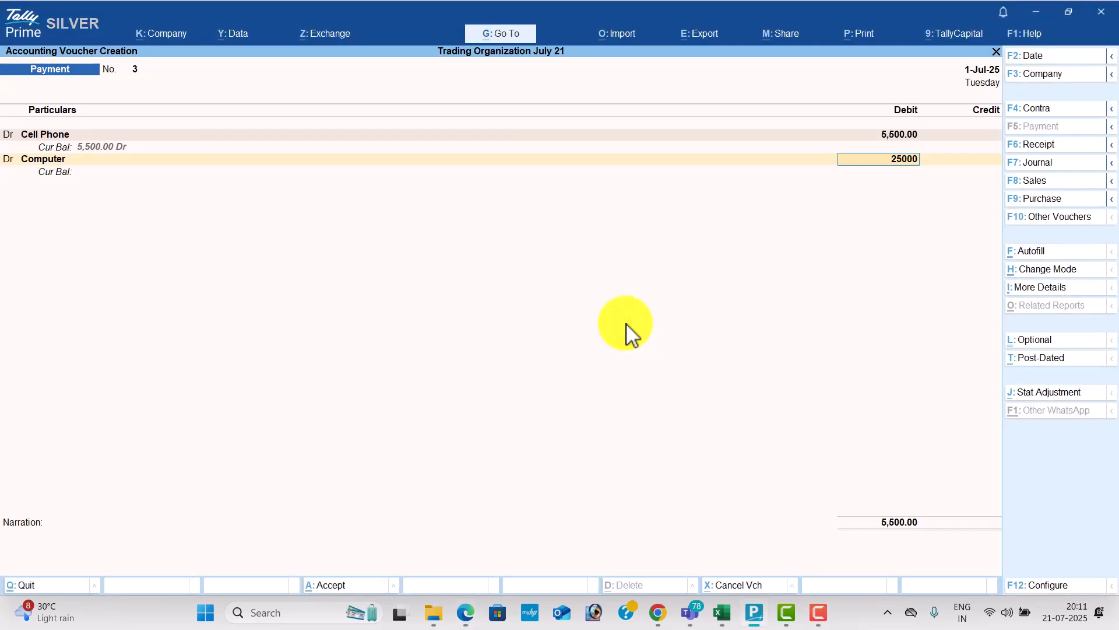
{"action": "key", "text": "Return"}
{"action": "key", "text": "Return"}
Step: Create the ledger Electrical Fittings under Fixed Assets for the third debit line, copying its name from the PDF's asset table
{"action": "key", "text": "alt+c"}
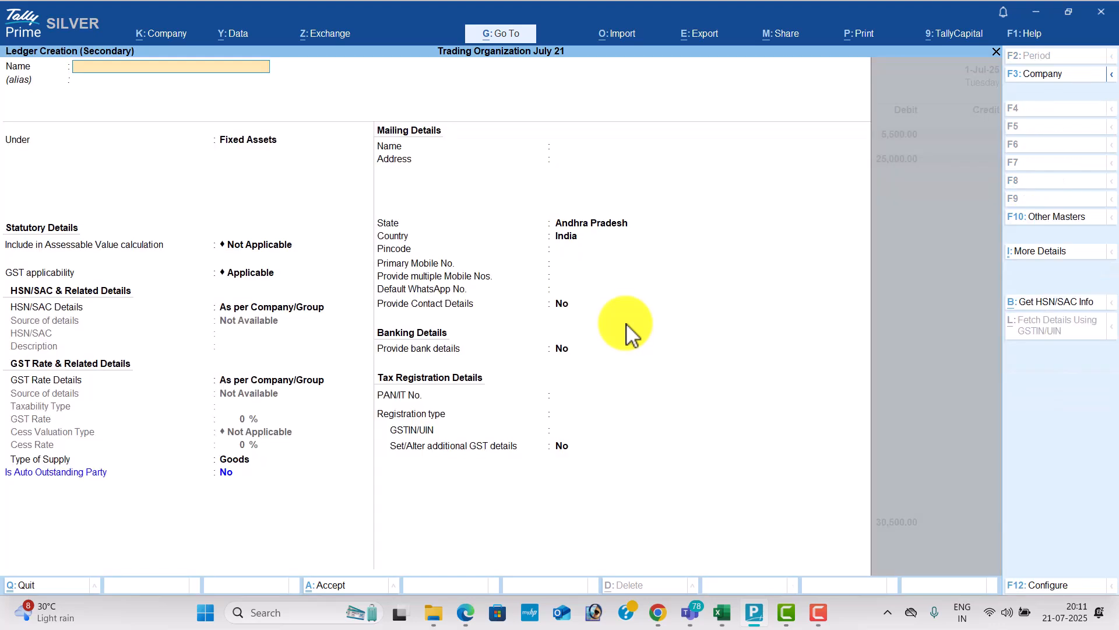
{"action": "key", "text": "alt+Tab"}
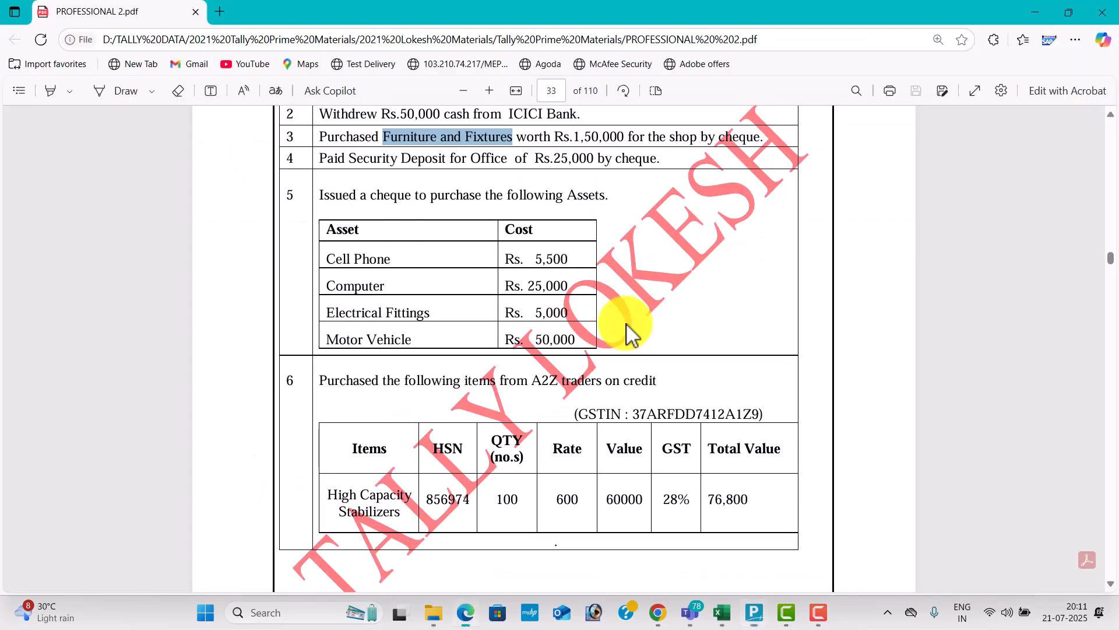
{"action": "left_click", "coordinate": [330, 309]}
{"action": "left_click_drag", "start_coordinate": [331, 309], "coordinate": [428, 308]}
{"action": "key", "text": "ctrl+c"}
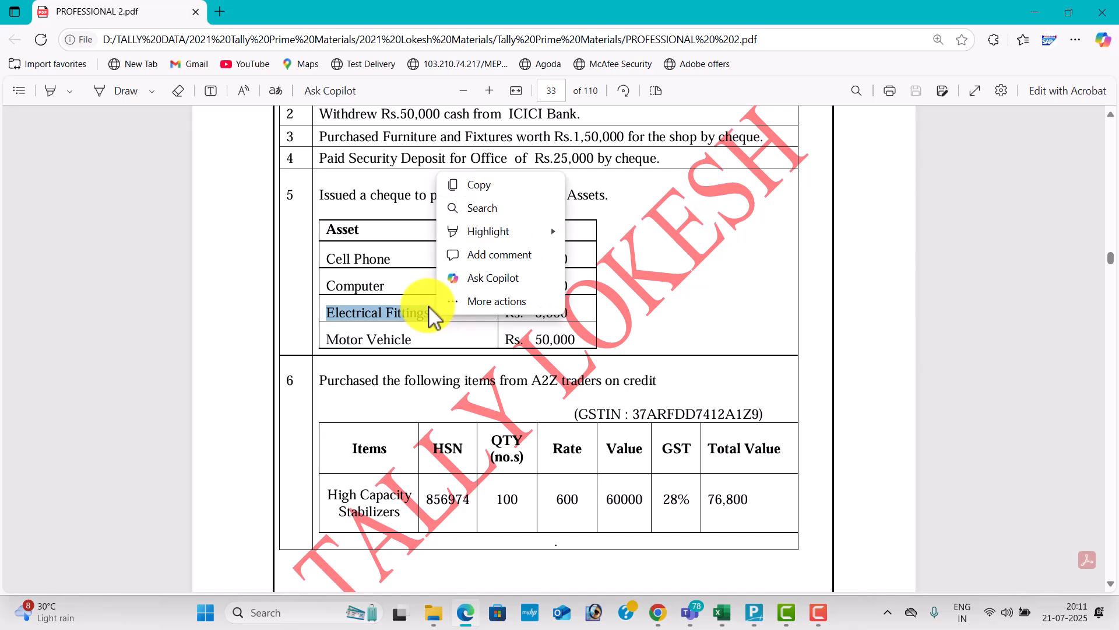
{"action": "key", "text": "alt+Tab"}
{"action": "key", "text": "ctrl+v"}
{"action": "key", "text": "Return"}
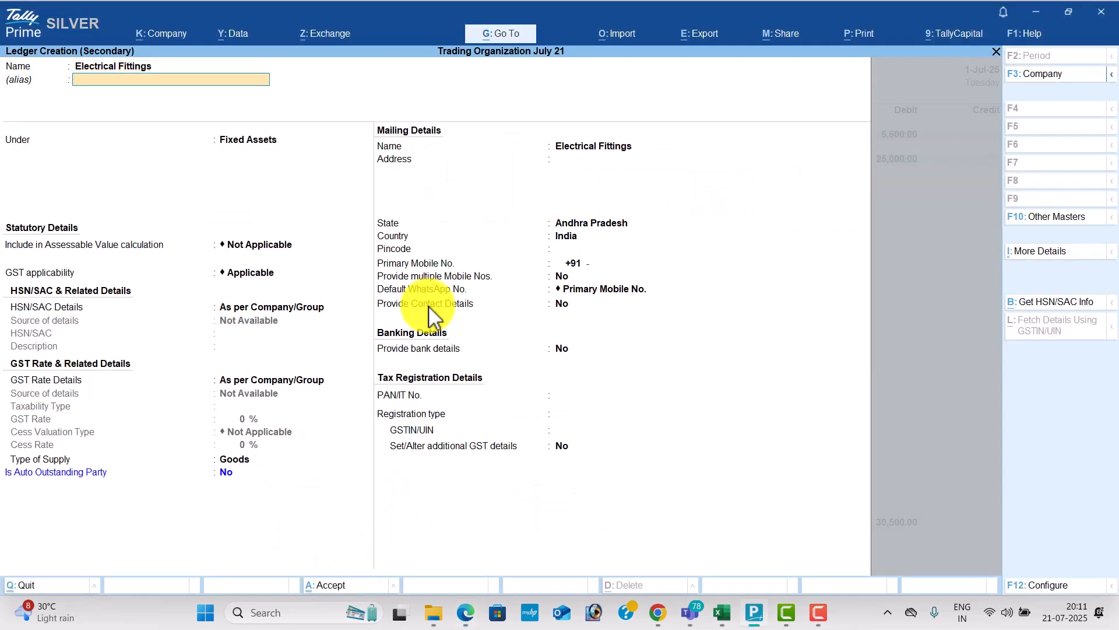
{"action": "key", "text": "Return"}
{"action": "key", "text": "ctrl+a"}
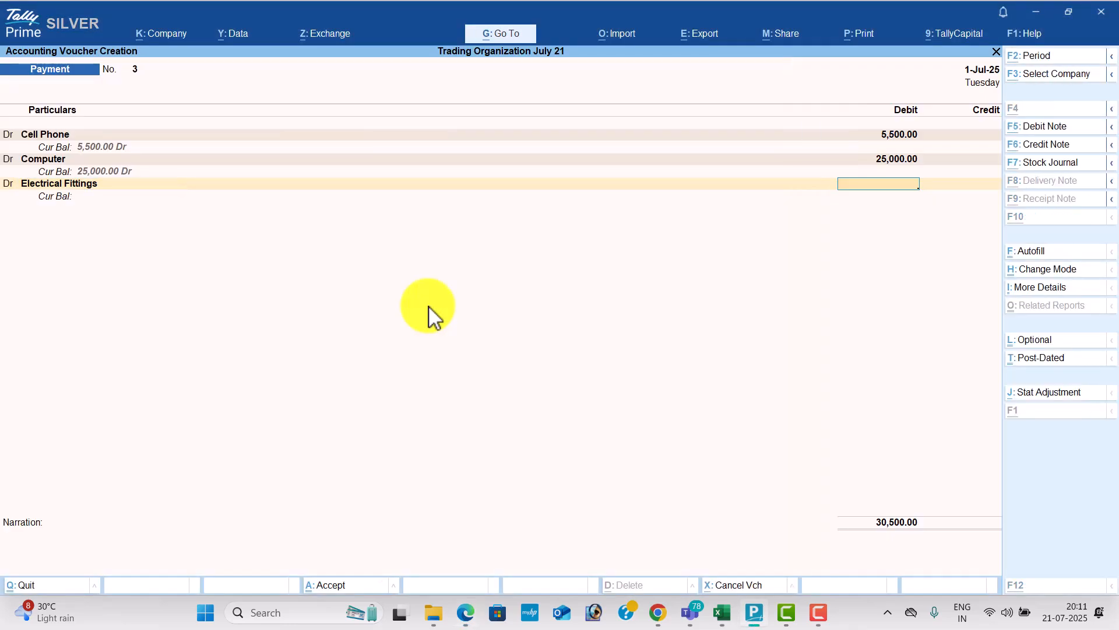
Step: Debit Electrical Fittings with its cost of 5,000 from the PDF and add a fourth debit line
{"action": "key", "text": "alt+Tab"}
{"action": "key", "text": "alt+Tab"}
{"action": "type", "text": "5000"}
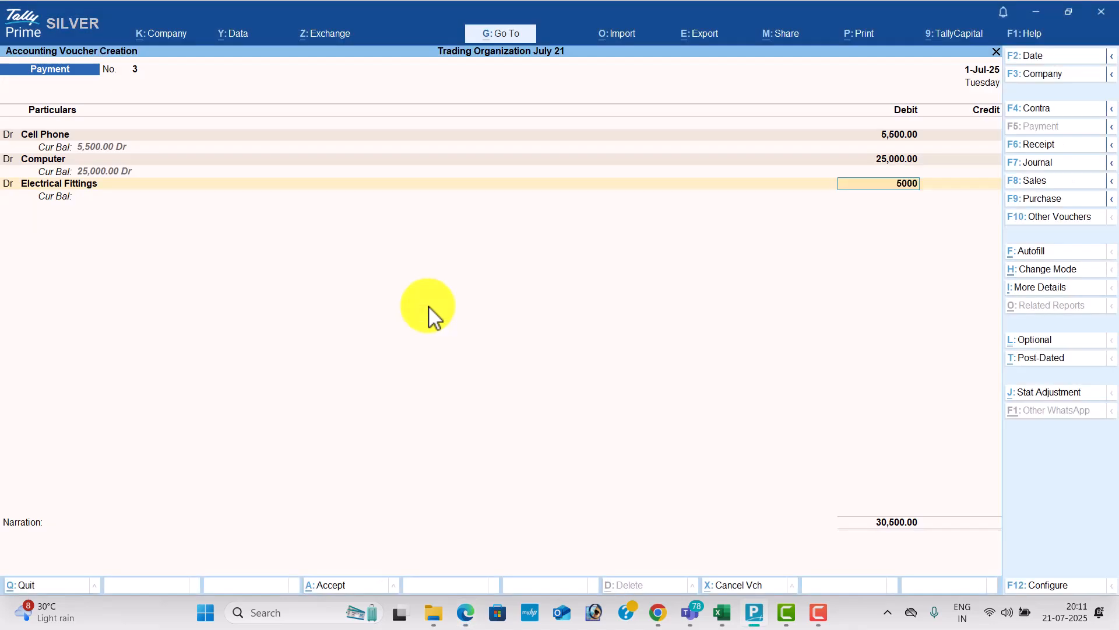
{"action": "key", "text": "Return"}
{"action": "key", "text": "Return"}
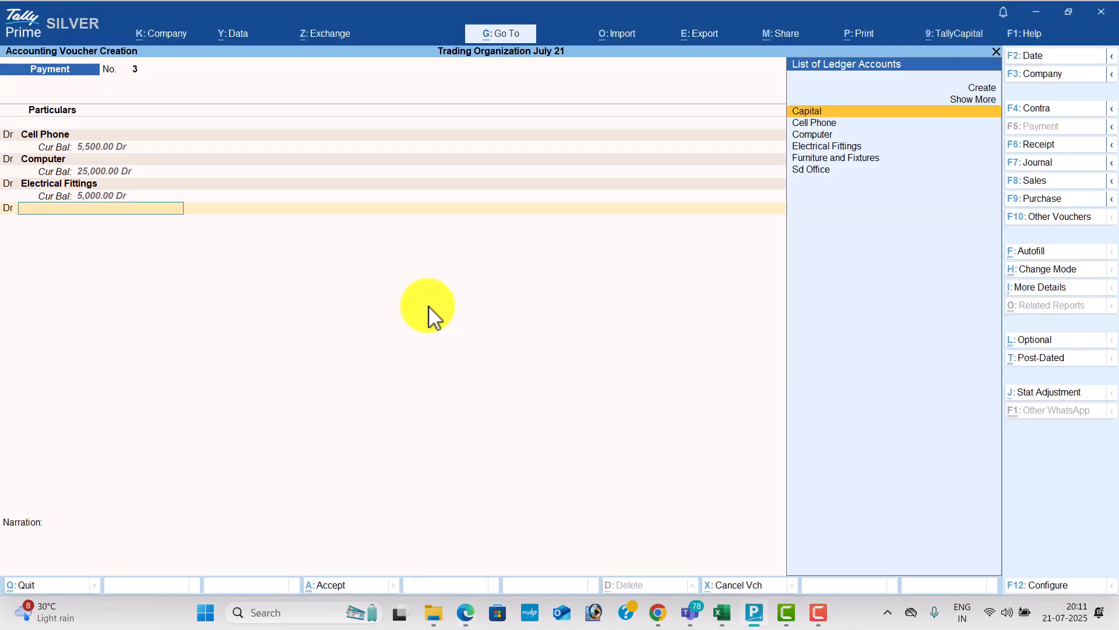
Step: Create the ledger Motor Vehicle under Fixed Assets for the fourth debit line, copying its name from the PDF's asset table
{"action": "key", "text": "alt+c"}
{"action": "key", "text": "alt+Tab"}
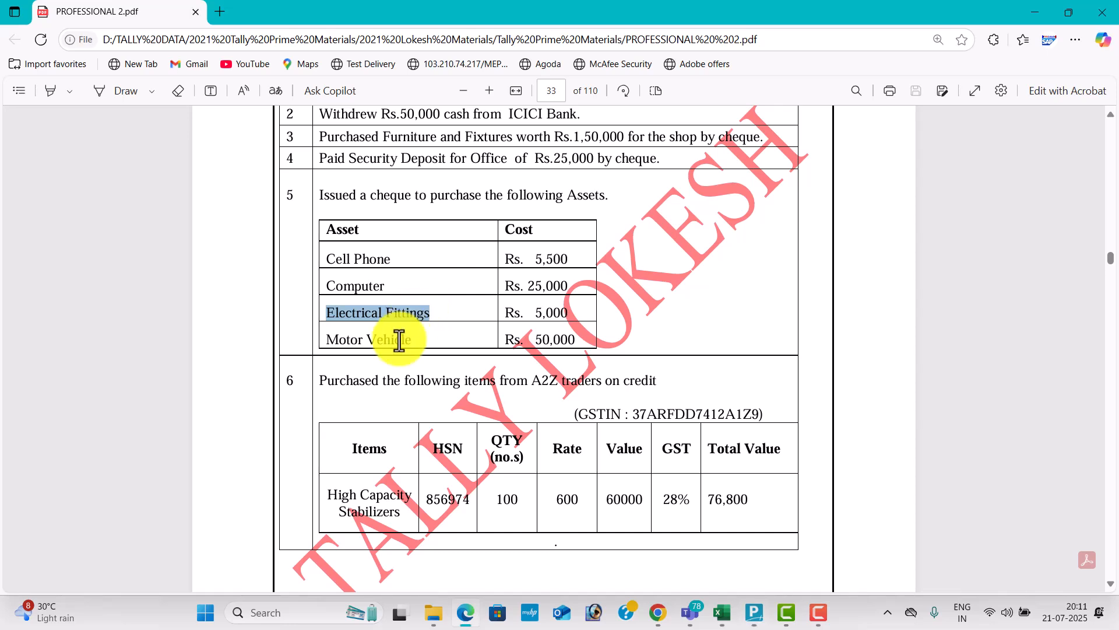
{"action": "left_click_drag", "start_coordinate": [325, 337], "coordinate": [410, 337]}
{"action": "key", "text": "ctrl+c"}
{"action": "key", "text": "alt+Tab"}
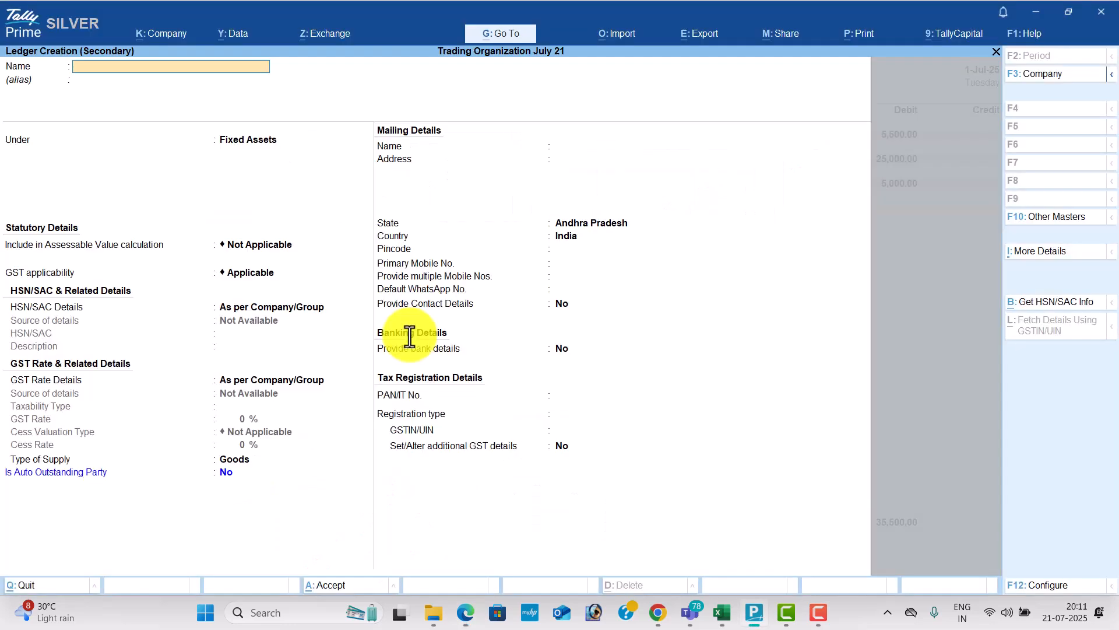
{"action": "key", "text": "ctrl+v"}
{"action": "key", "text": "Return"}
{"action": "key", "text": "Return"}
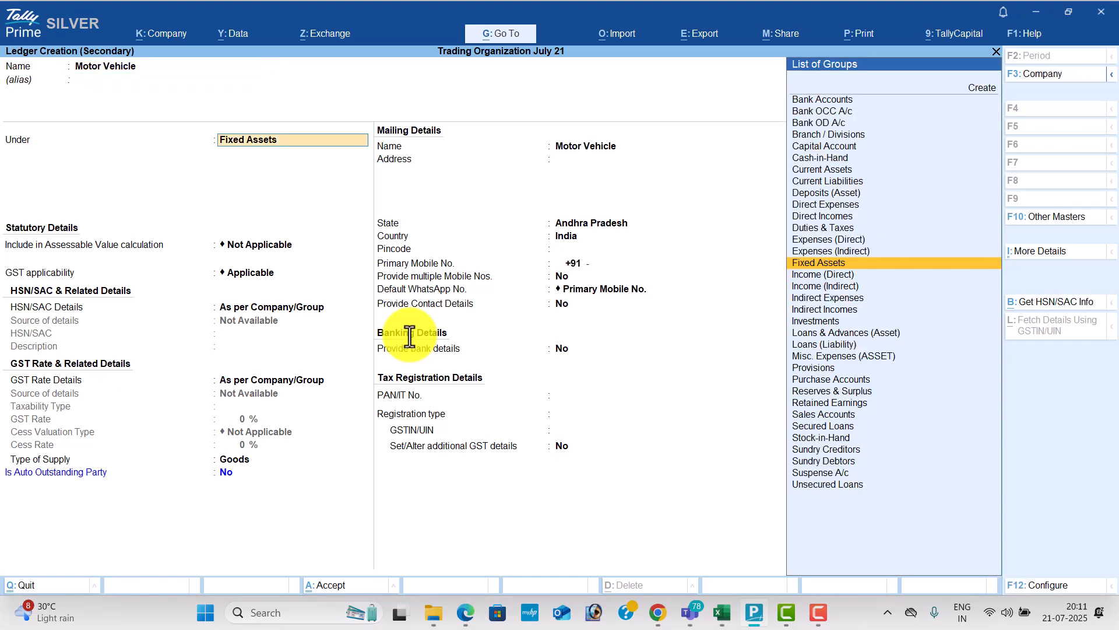
{"action": "key", "text": "Return"}
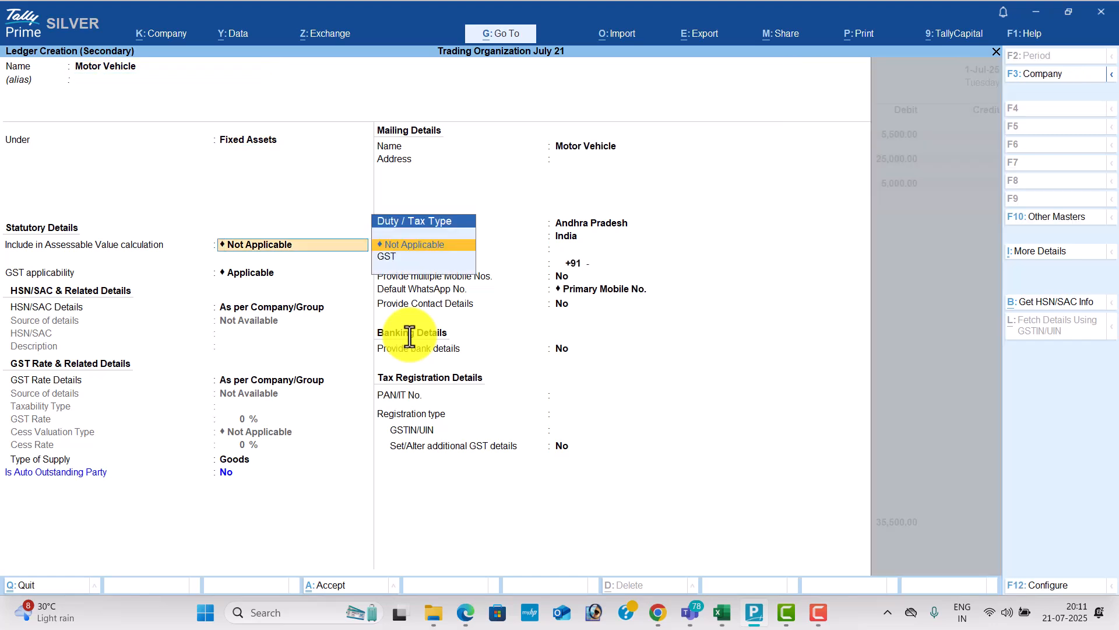
{"action": "key", "text": "ctrl+a"}
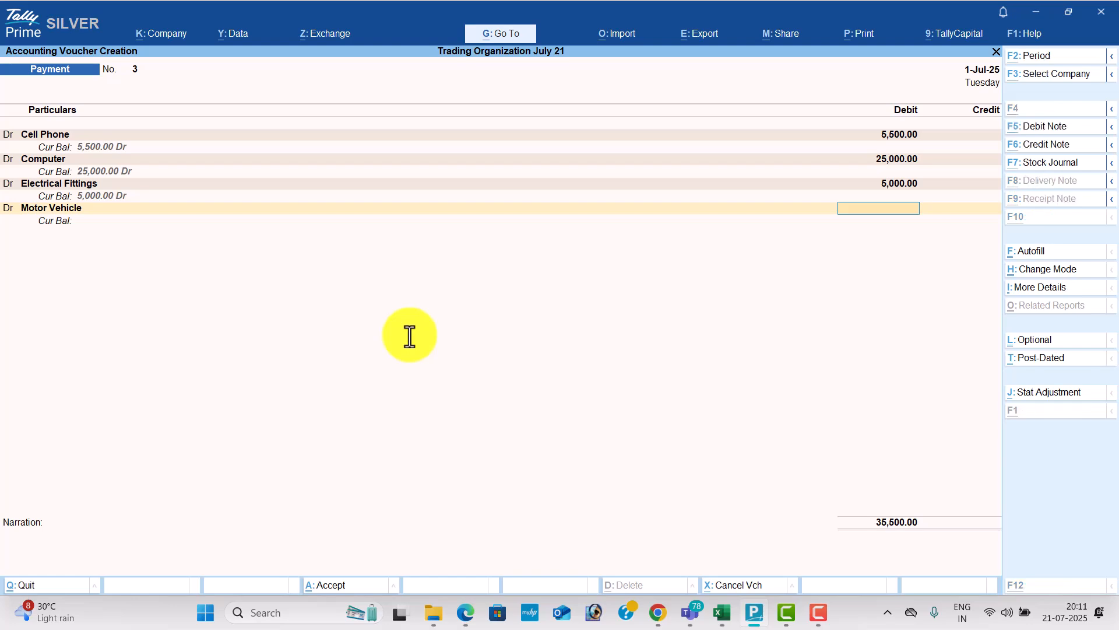
Step: Debit Motor Vehicle with its cost of 50,000 from the PDF and move on to the credit line
{"action": "key", "text": "alt+Tab"}
{"action": "key", "text": "alt+Tab"}
{"action": "type", "text": "50000"}
{"action": "key", "text": "Return"}
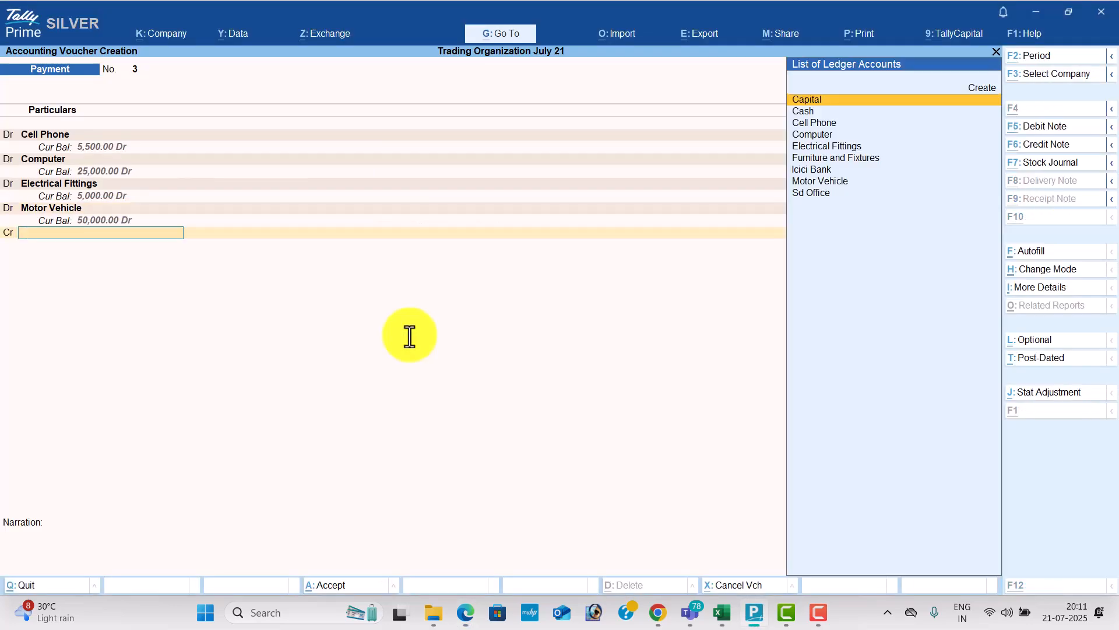
Step: Credit Icici Bank with 85,500 for the asset purchases and save the payment voucher without a narration
{"action": "key", "text": "alt+Tab"}
{"action": "key", "text": "alt+Tab"}
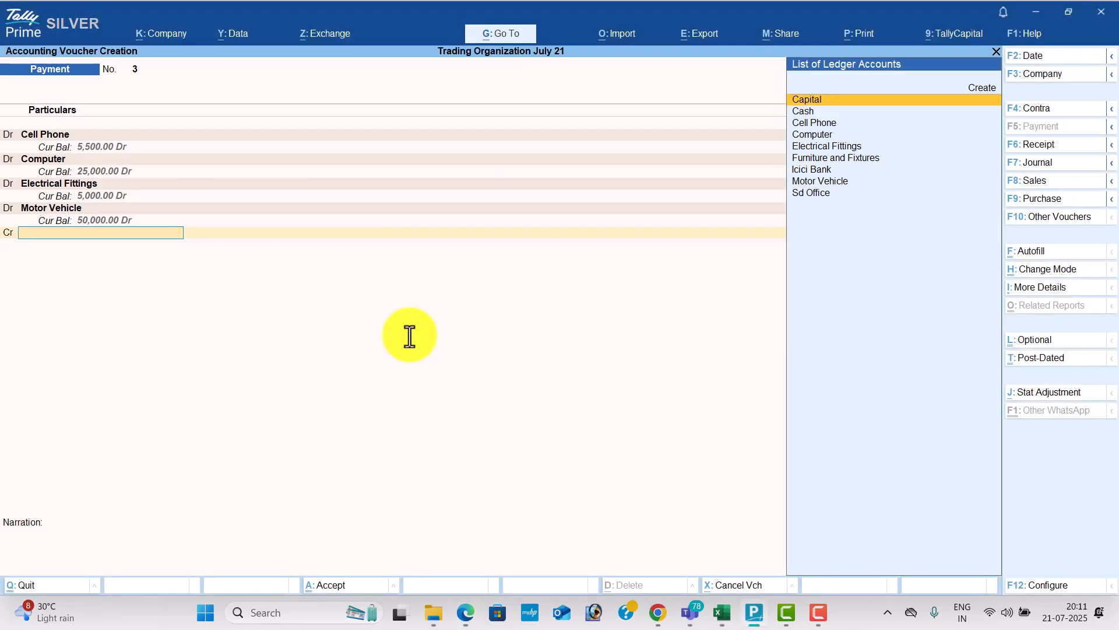
{"action": "type", "text": "I"}
{"action": "key", "text": "Return"}
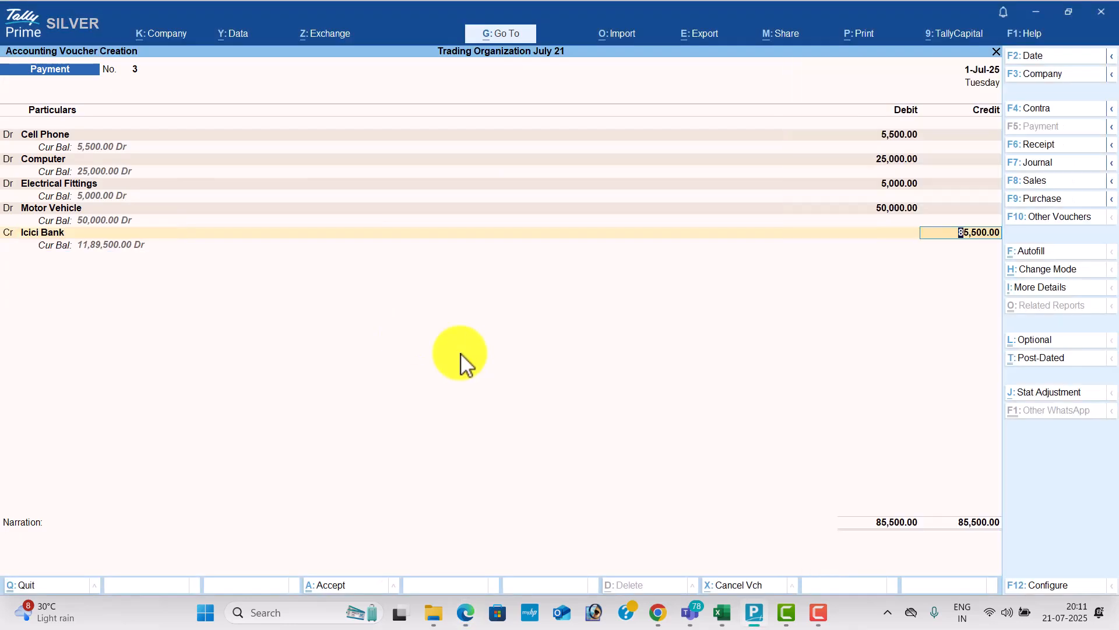
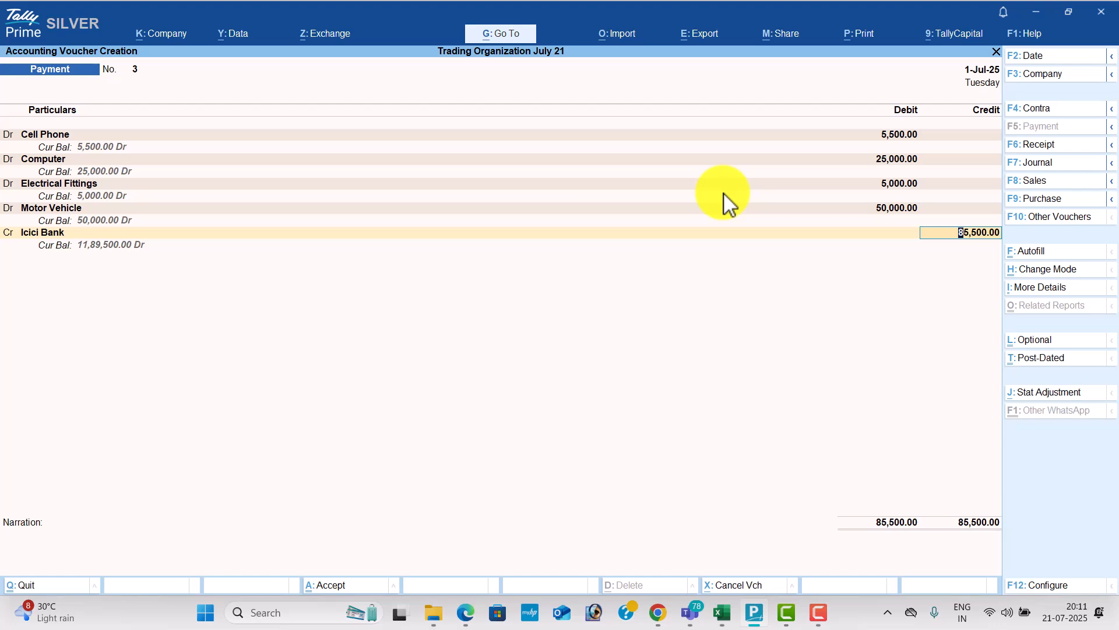
{"action": "key", "text": "Return"}
{"action": "key", "text": "Return"}
{"action": "key", "text": "Return"}
{"action": "key", "text": "Return"}
{"action": "key", "text": "Return"}
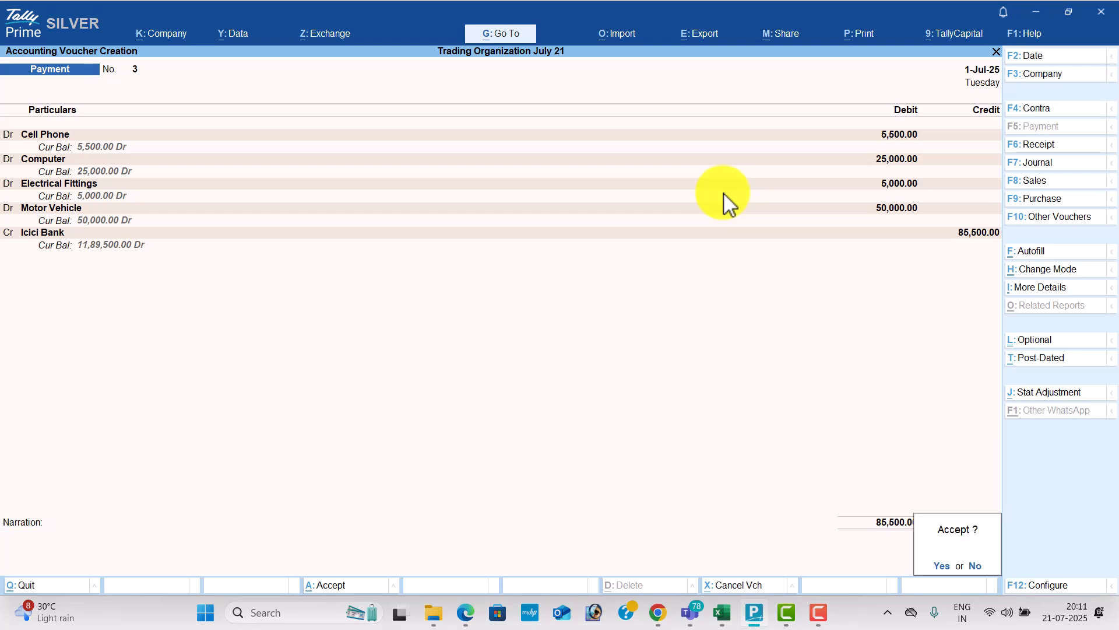
{"action": "key", "text": "Return"}
Step: Check transaction 6 in the PDF and switch to a purchase voucher for it, leaving the supplier invoice and mobile number blank
{"action": "key", "text": "alt+Tab"}
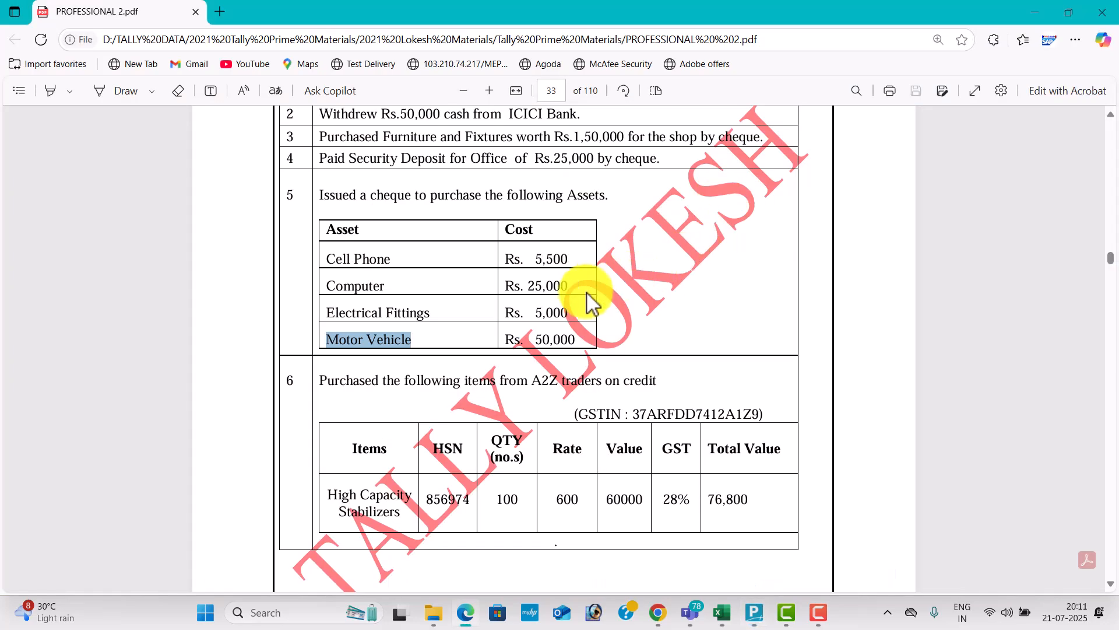
{"action": "scroll", "coordinate": [590, 298], "scroll_direction": "down", "scroll_amount": 3}
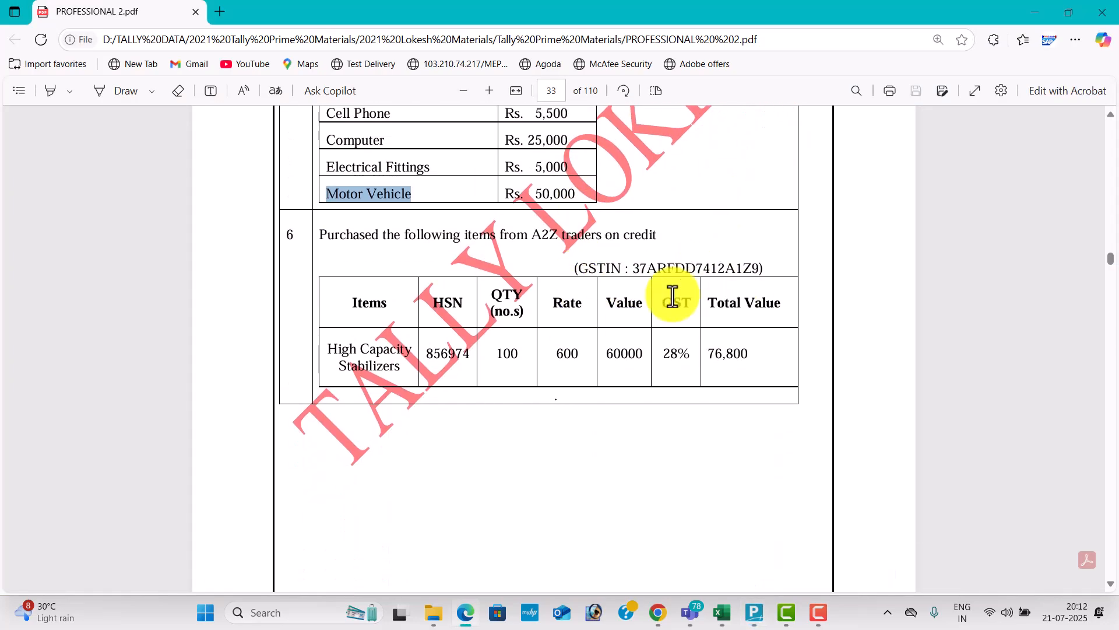
{"action": "key", "text": "alt+Tab"}
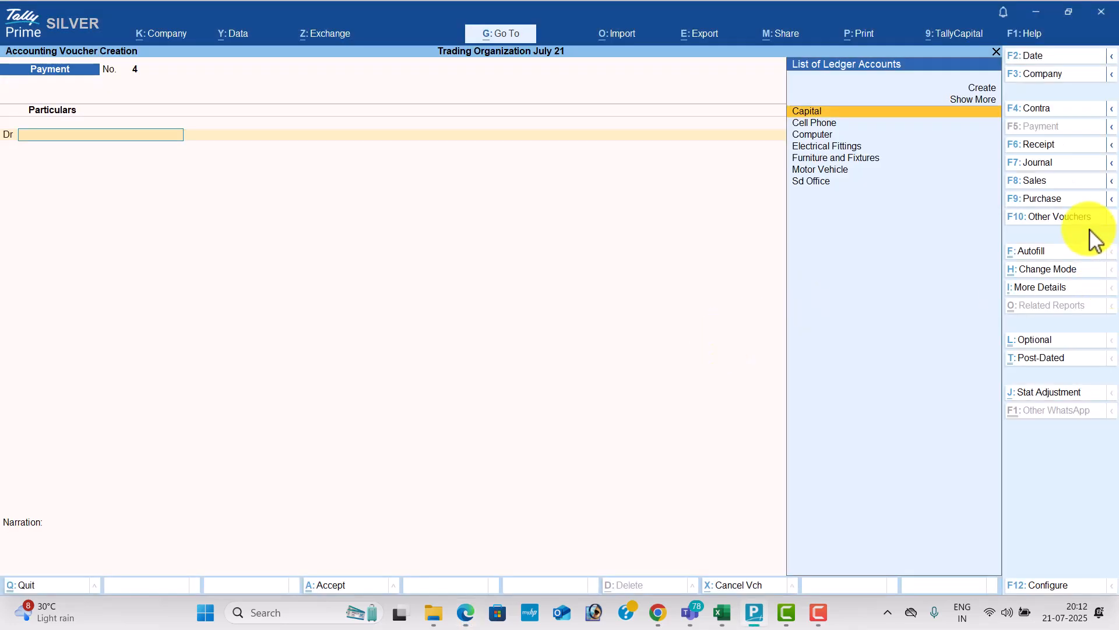
{"action": "left_click", "coordinate": [1058, 201]}
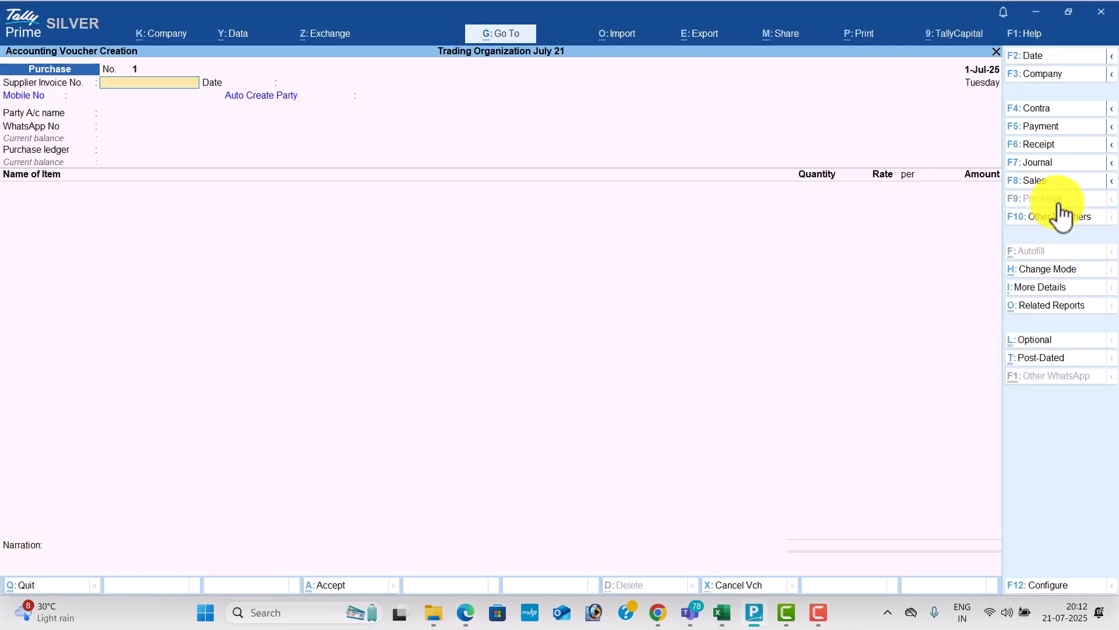
{"action": "key", "text": "Return"}
{"action": "key", "text": "Return"}
{"action": "key", "text": "Return"}
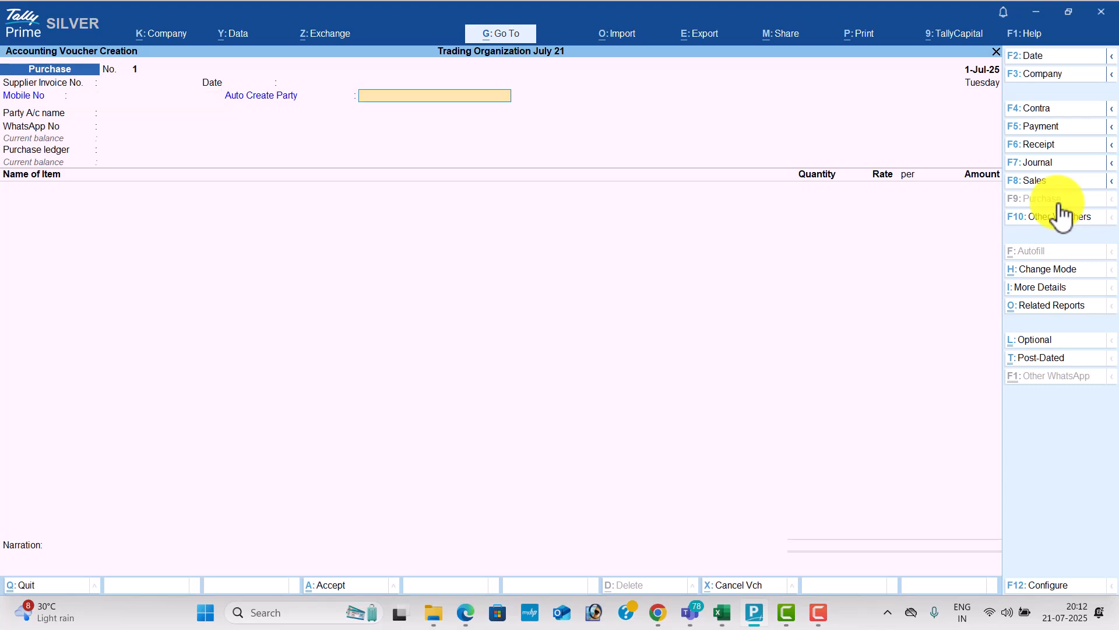
Step: Turn off loading of local TDL files in TDL Management to remove the Siva Studio add-on
{"action": "left_click", "coordinate": [1043, 35]}
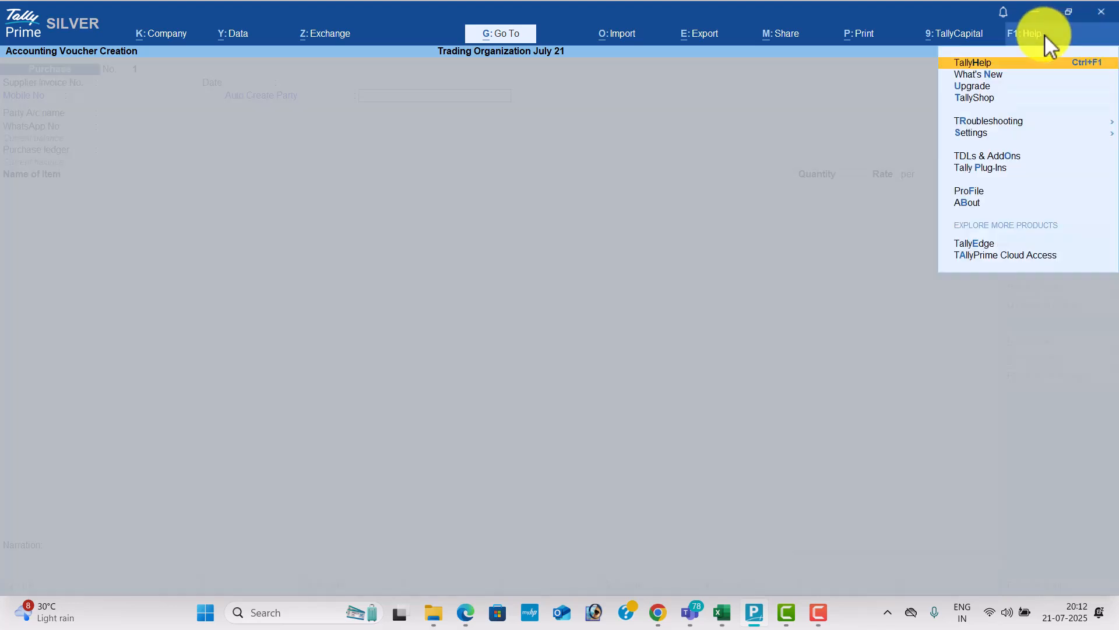
{"action": "left_click", "coordinate": [1004, 169]}
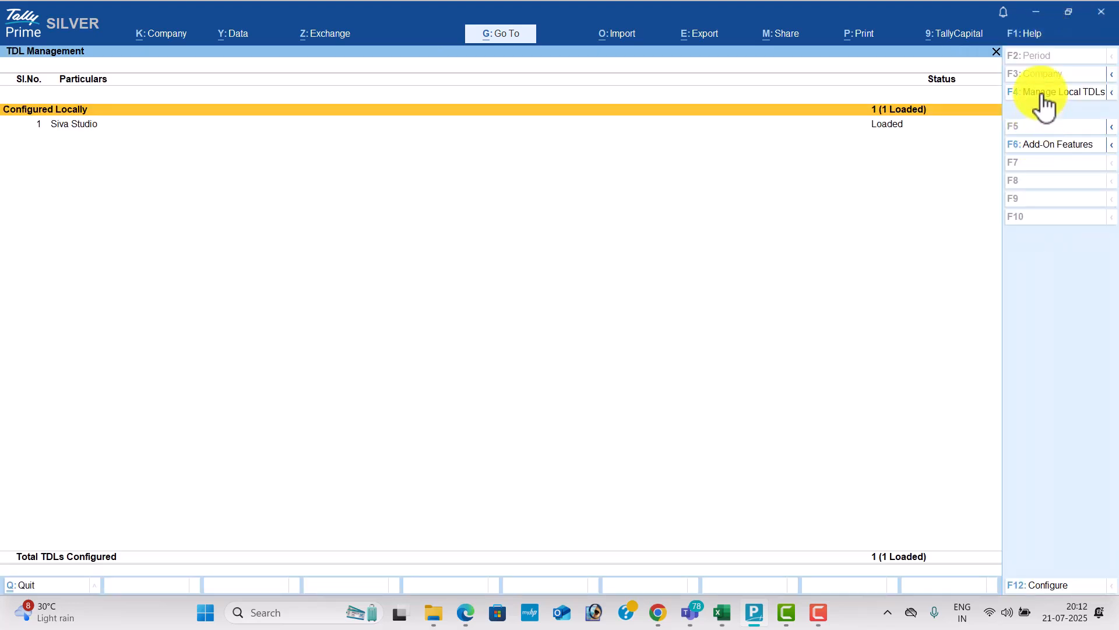
{"action": "left_click", "coordinate": [1043, 93]}
{"action": "type", "text": "n"}
{"action": "key", "text": "ctrl+a"}
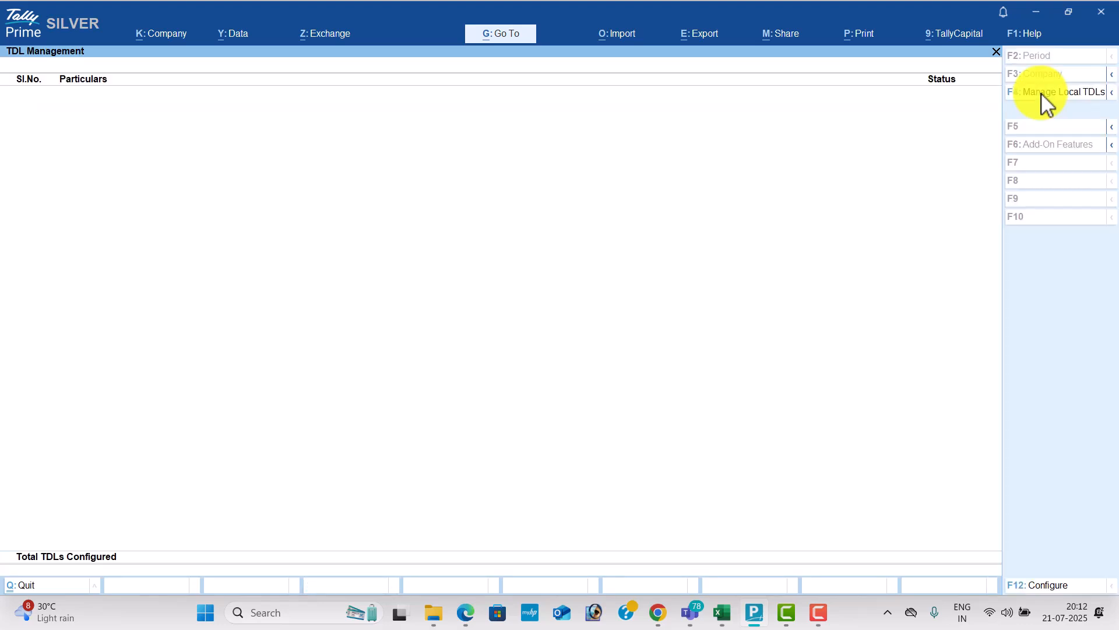
{"action": "key", "text": "Escape"}
Step: Quit the unsaved purchase voucher and start a fresh one, leaving the supplier invoice number blank
{"action": "key", "text": "Escape"}
{"action": "key", "text": "y"}
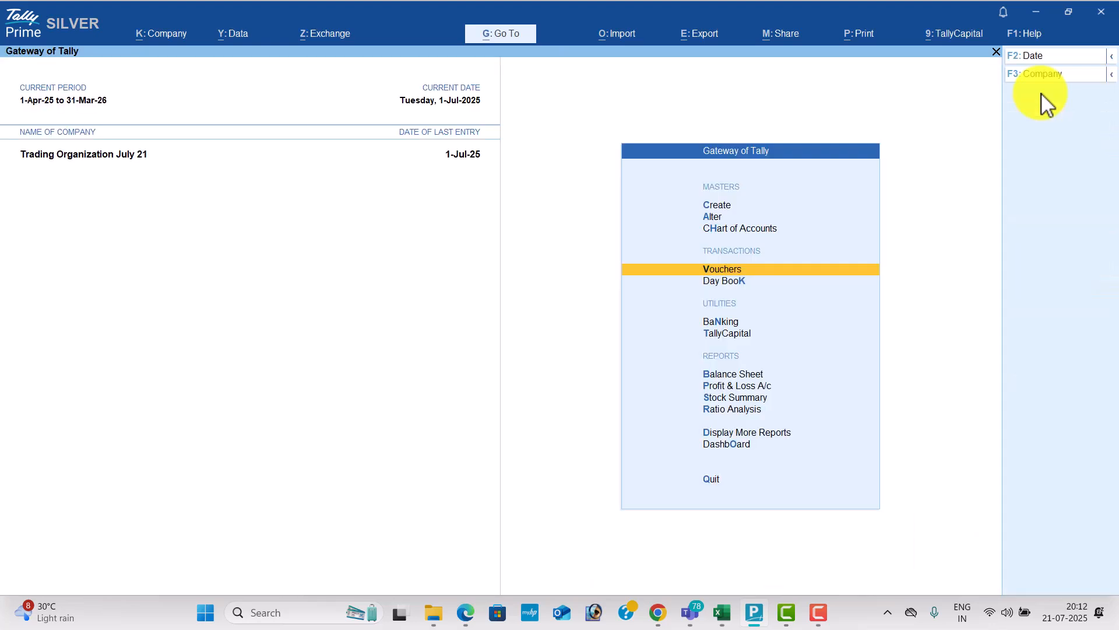
{"action": "key", "text": "Return"}
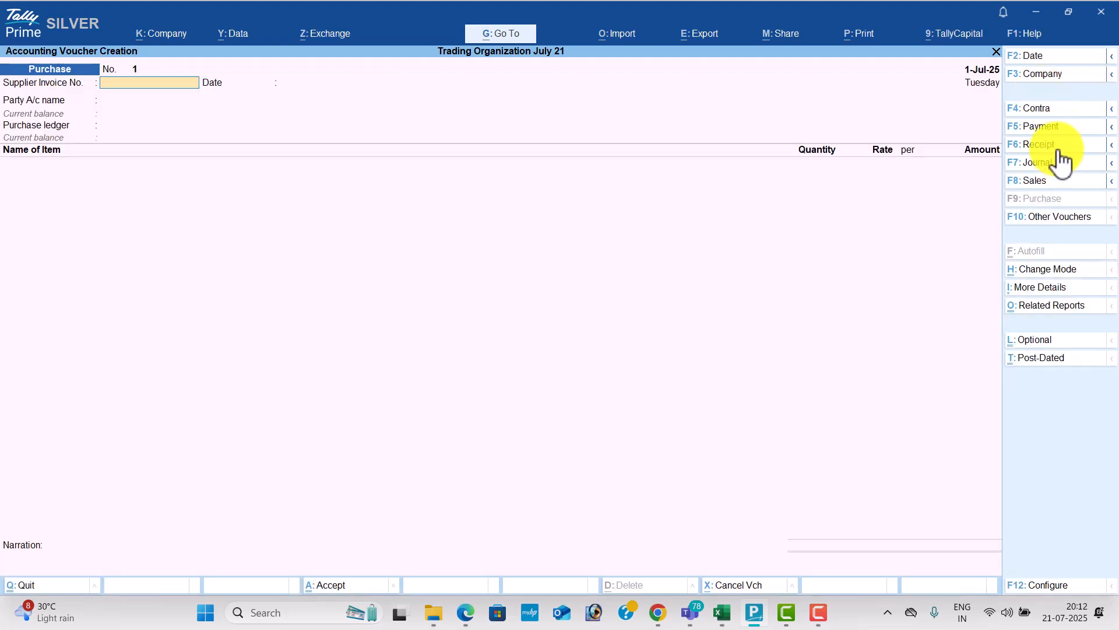
{"action": "key", "text": "Return"}
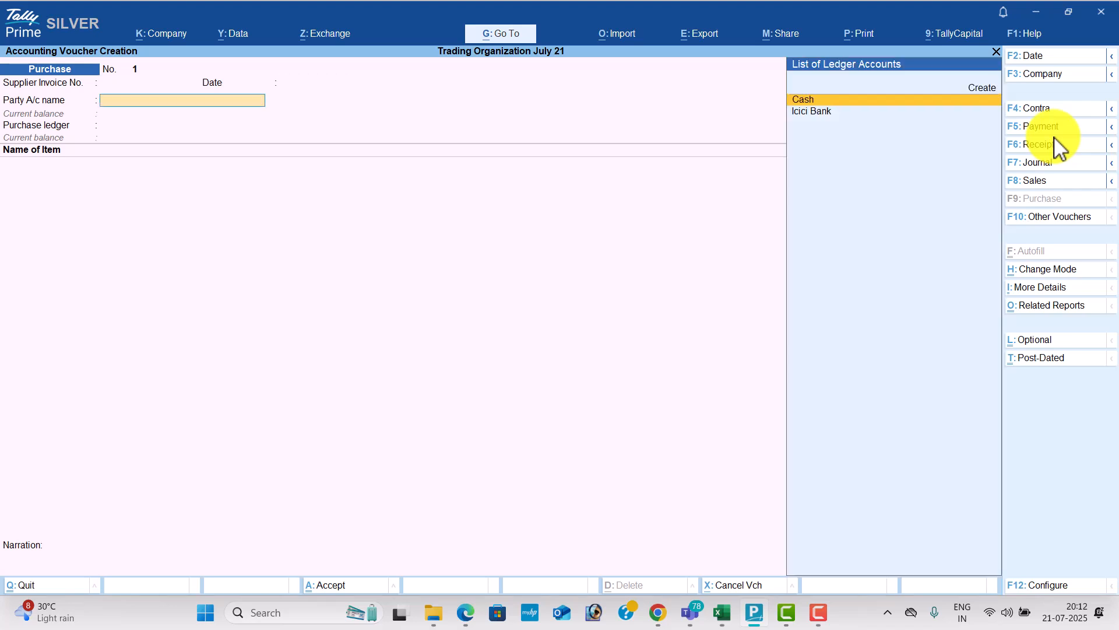
Step: Start a party ledger named A2Z traders, copied from transaction 6 of the PDF, under Sundry Creditors
{"action": "key", "text": "alt+c"}
{"action": "key", "text": "alt+Tab"}
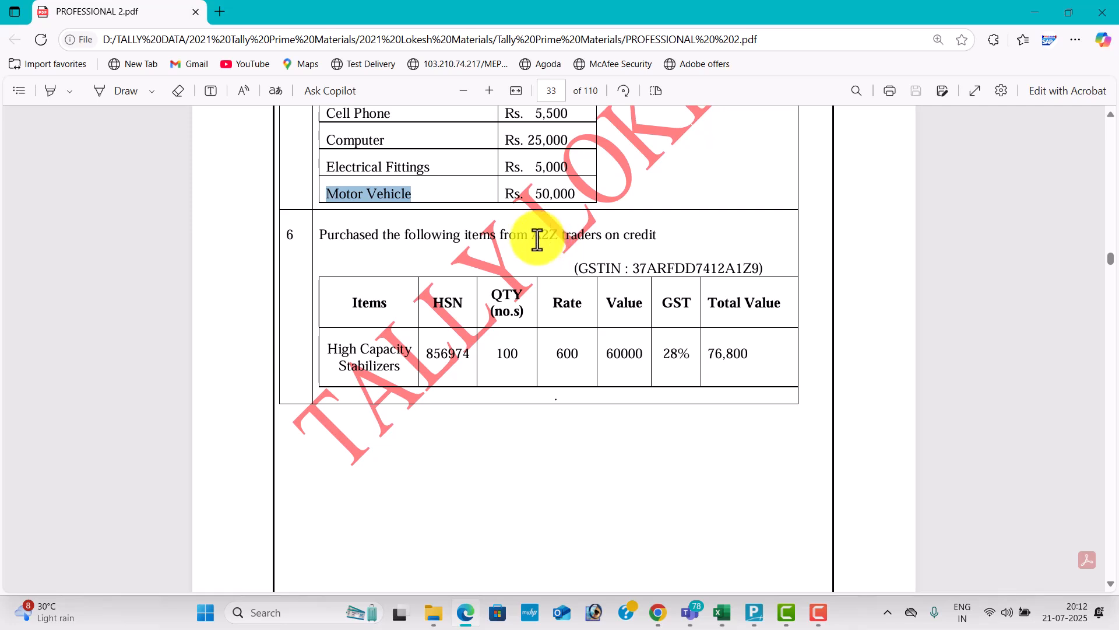
{"action": "left_click_drag", "start_coordinate": [537, 237], "coordinate": [603, 230]}
{"action": "key", "text": "ctrl+c"}
{"action": "key", "text": "alt+Tab"}
{"action": "key", "text": "ctrl+v"}
{"action": "key", "text": "Return"}
{"action": "key", "text": "Return"}
{"action": "type", "text": "Sun"}
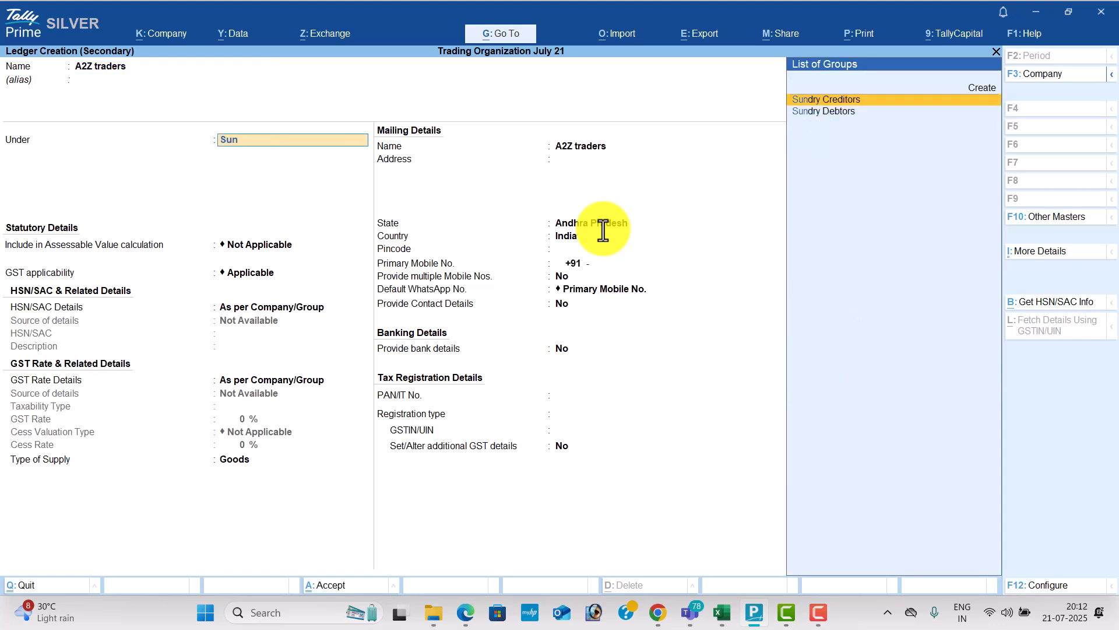
{"action": "key", "text": "Return"}
{"action": "key", "text": "Return"}
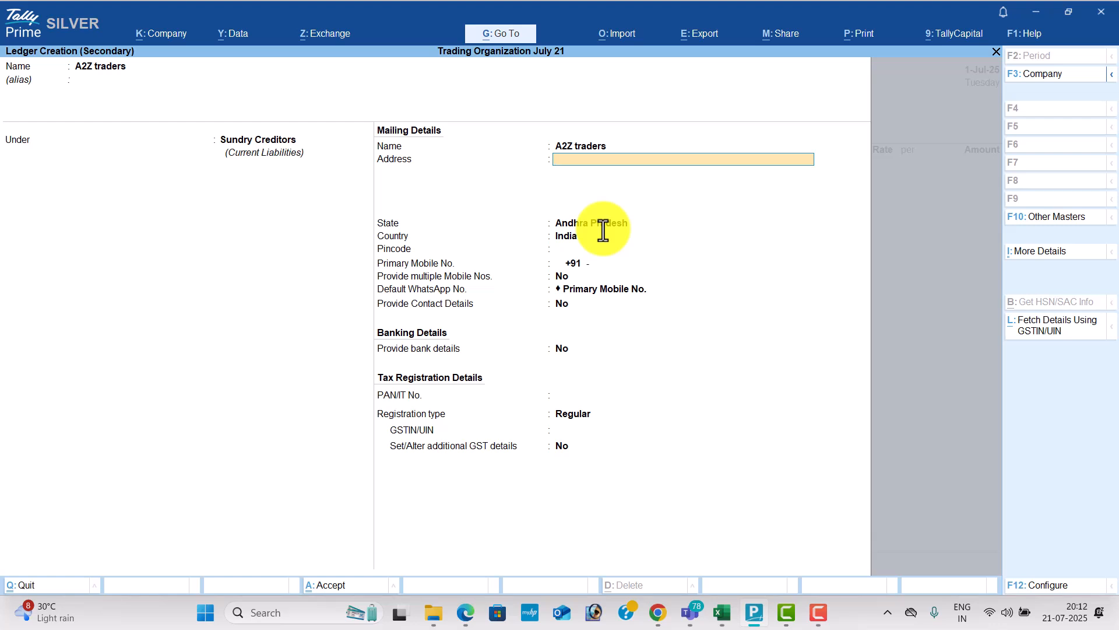
Step: Keep Andhra Pradesh and Regular registration for A2Z traders, enter the supplier's GSTIN copied from the PDF, and save the ledger as the voucher's party
{"action": "key", "text": "Return"}
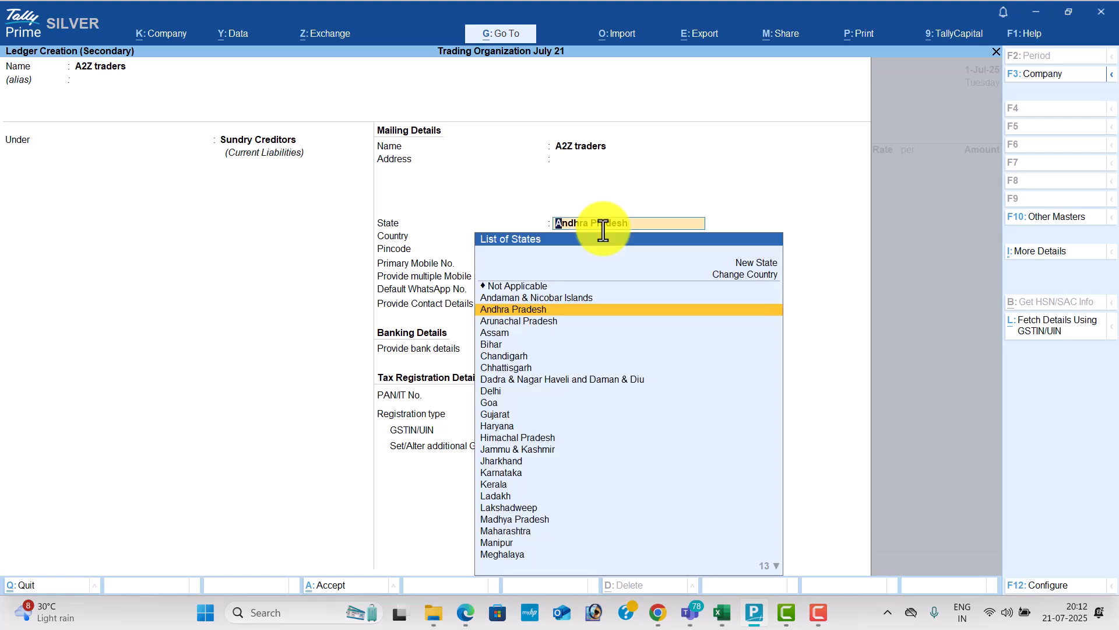
{"action": "key", "text": "Return"}
{"action": "key", "text": "Return"}
{"action": "key", "text": "Return"}
{"action": "key", "text": "Return"}
{"action": "key", "text": "Return"}
{"action": "key", "text": "Return"}
{"action": "key", "text": "Return"}
{"action": "key", "text": "Return"}
{"action": "key", "text": "Return"}
{"action": "key", "text": "alt+Tab"}
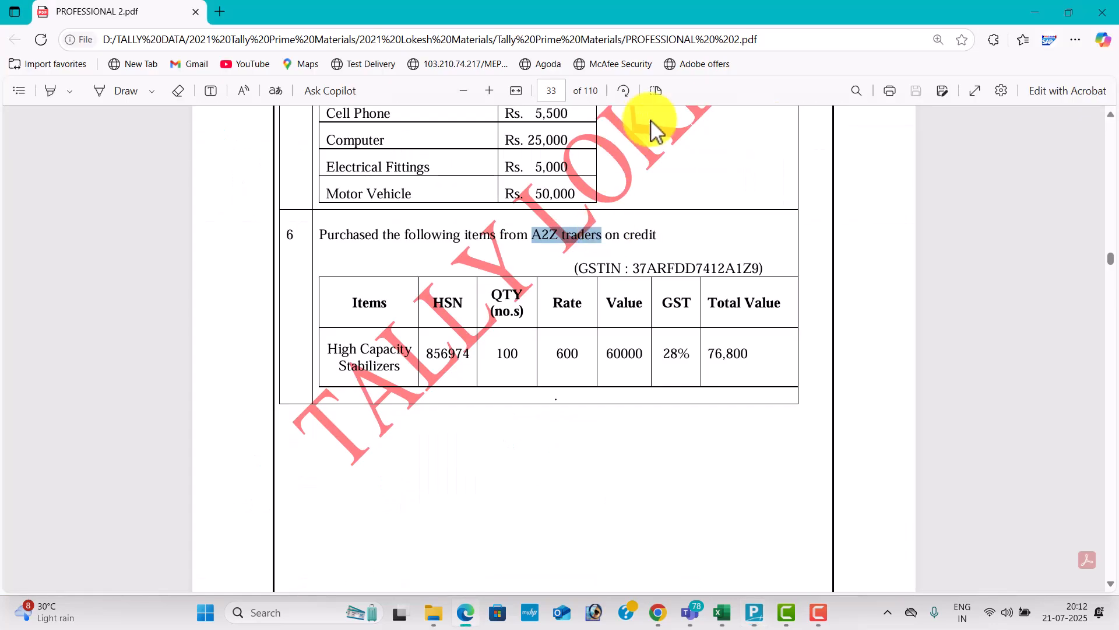
{"action": "left_click_drag", "start_coordinate": [632, 264], "coordinate": [738, 271]}
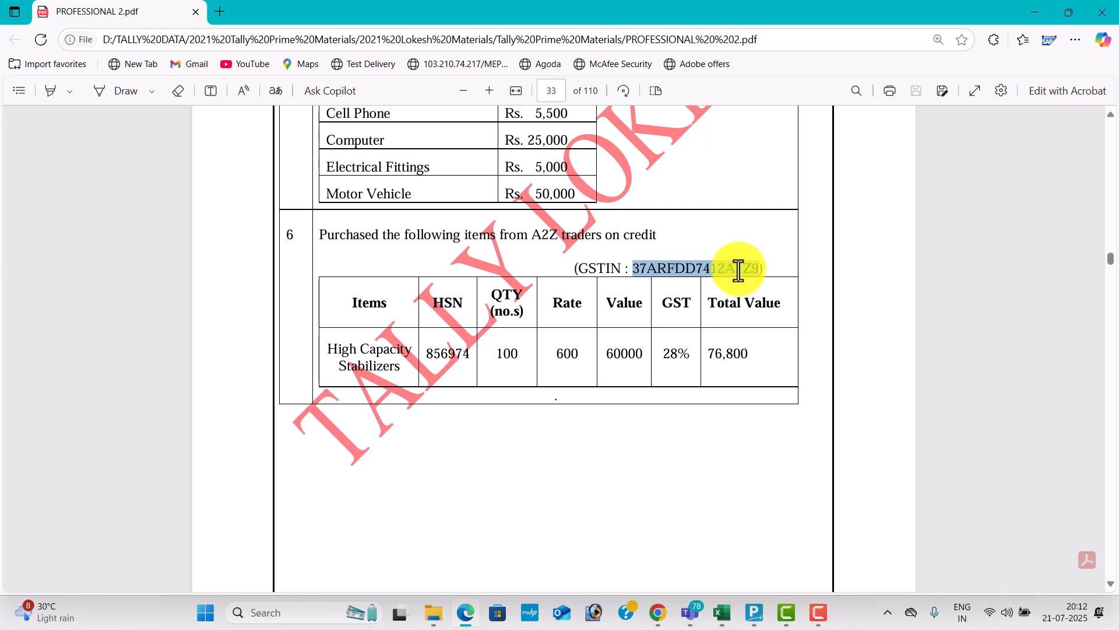
{"action": "key", "text": "ctrl+c"}
{"action": "key", "text": "alt+Tab"}
{"action": "key", "text": "ctrl+v"}
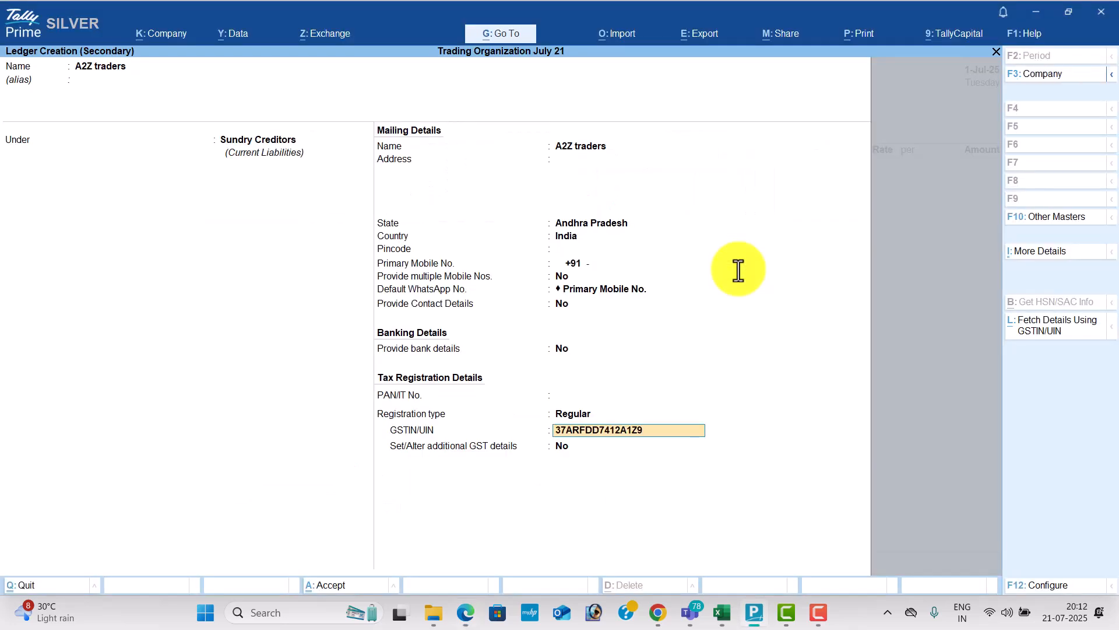
{"action": "key", "text": "Return"}
{"action": "key", "text": "Return"}
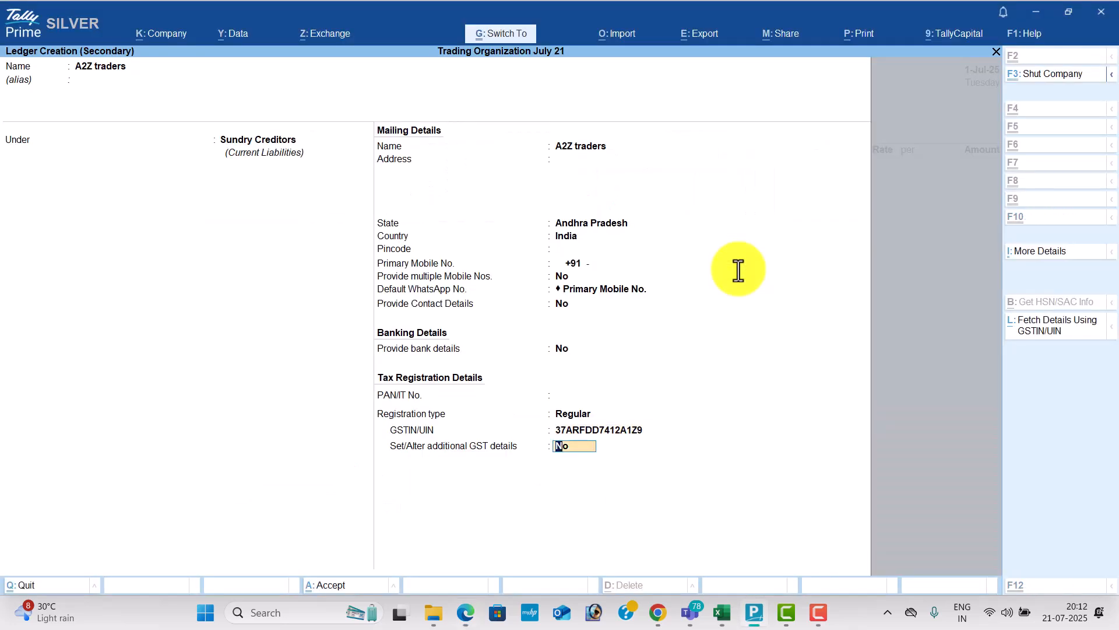
{"action": "key", "text": "ctrl+a"}
{"action": "key", "text": "ctrl+a"}
{"action": "key", "text": "ctrl+a"}
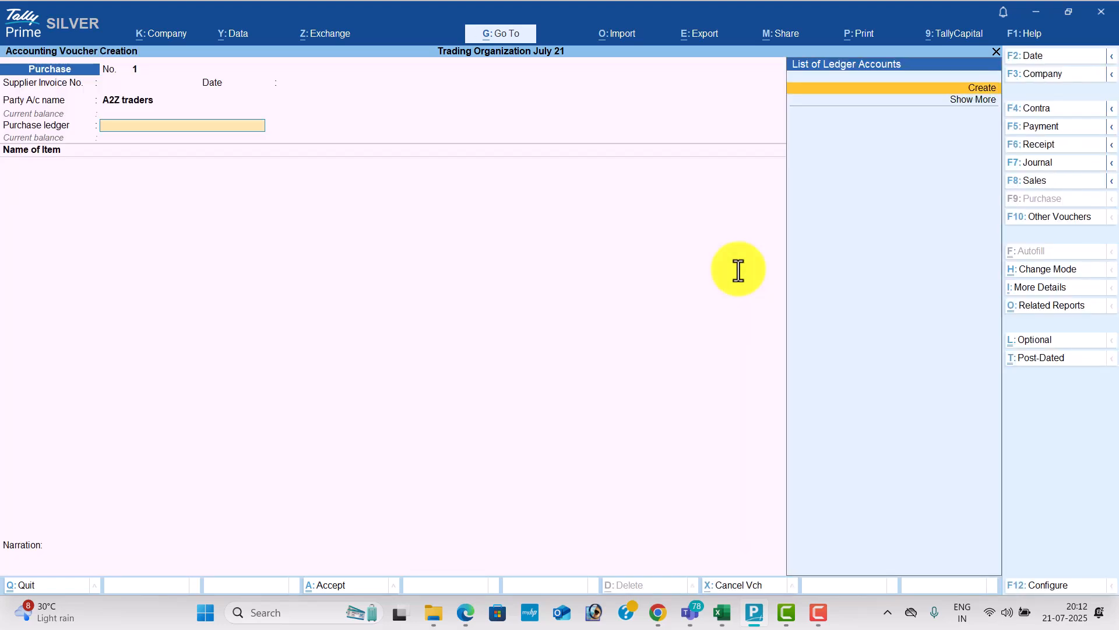
Step: Start a purchase ledger named Purchase under Purchase Accounts for the voucher
{"action": "key", "text": "Return"}
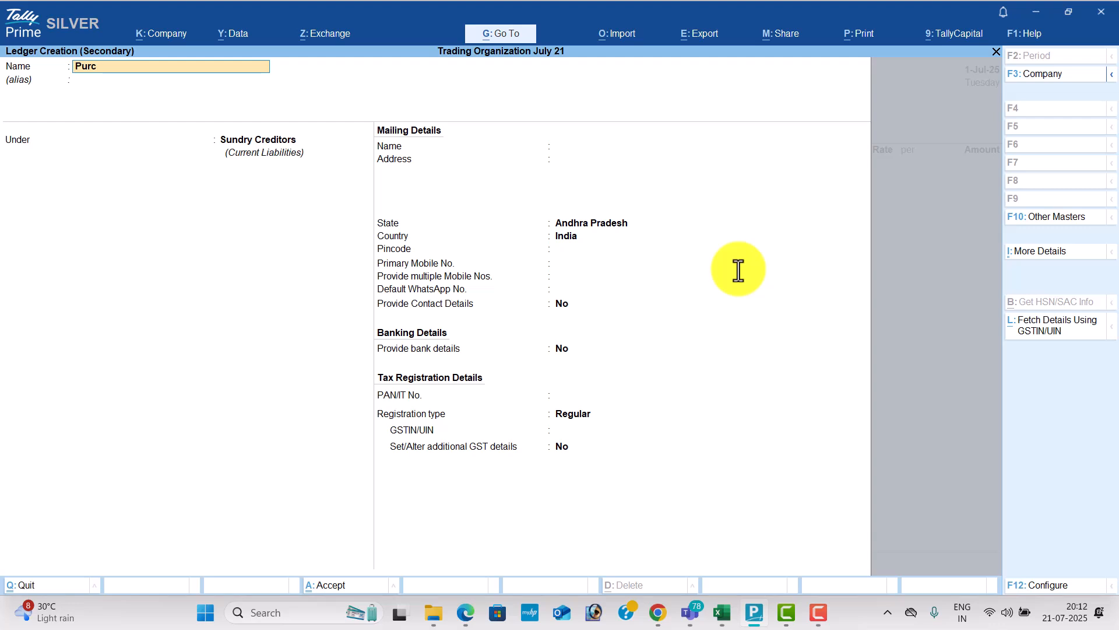
{"action": "type", "text": "e"}
{"action": "key", "text": "Return"}
{"action": "type", "text": "Pu"}
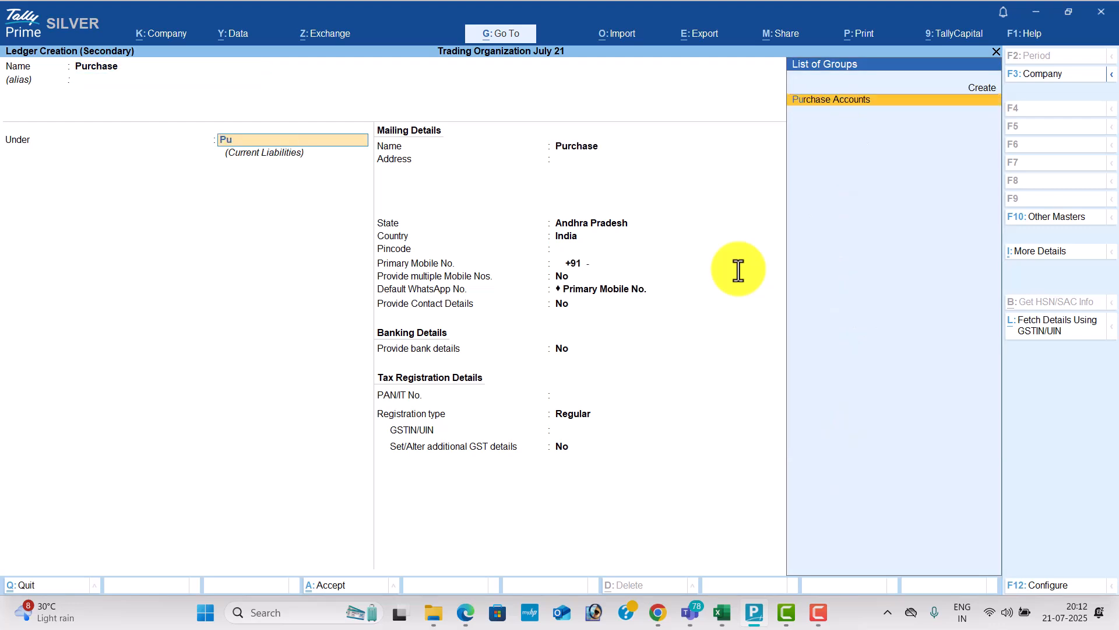
{"action": "key", "text": "Return"}
Step: Keep GST applicable for the Purchase ledger, set its type of supply to Goods, and save it
{"action": "key", "text": "Return"}
{"action": "key", "text": "Return"}
{"action": "key", "text": "Return"}
{"action": "key", "text": "Return"}
{"action": "key", "text": "Return"}
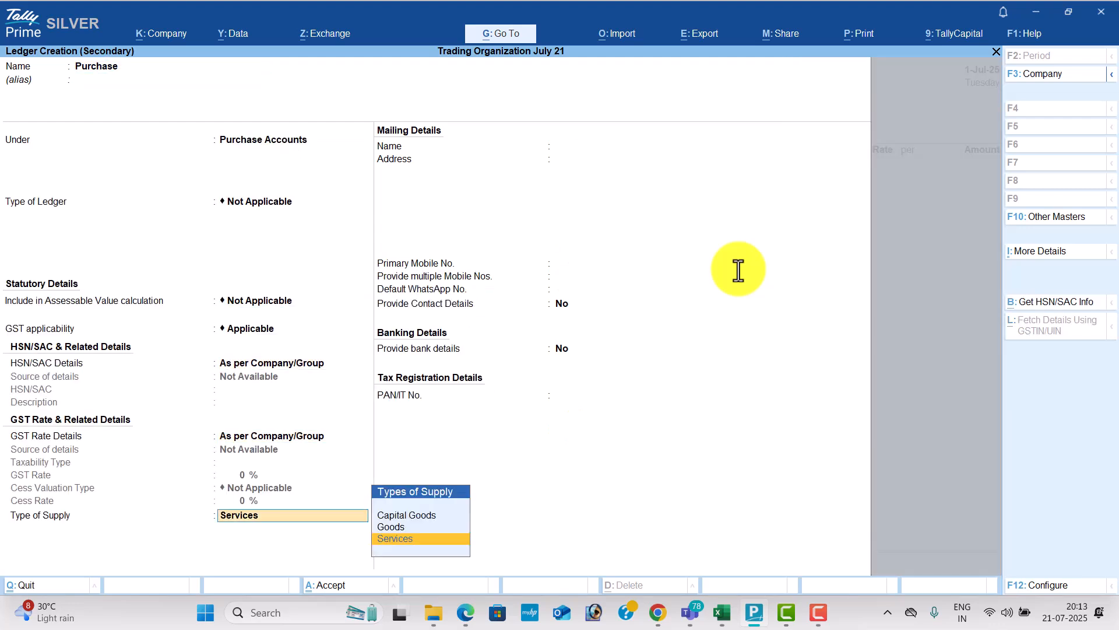
{"action": "key", "text": "Up"}
{"action": "key", "text": "Return"}
{"action": "key", "text": "ctrl+a"}
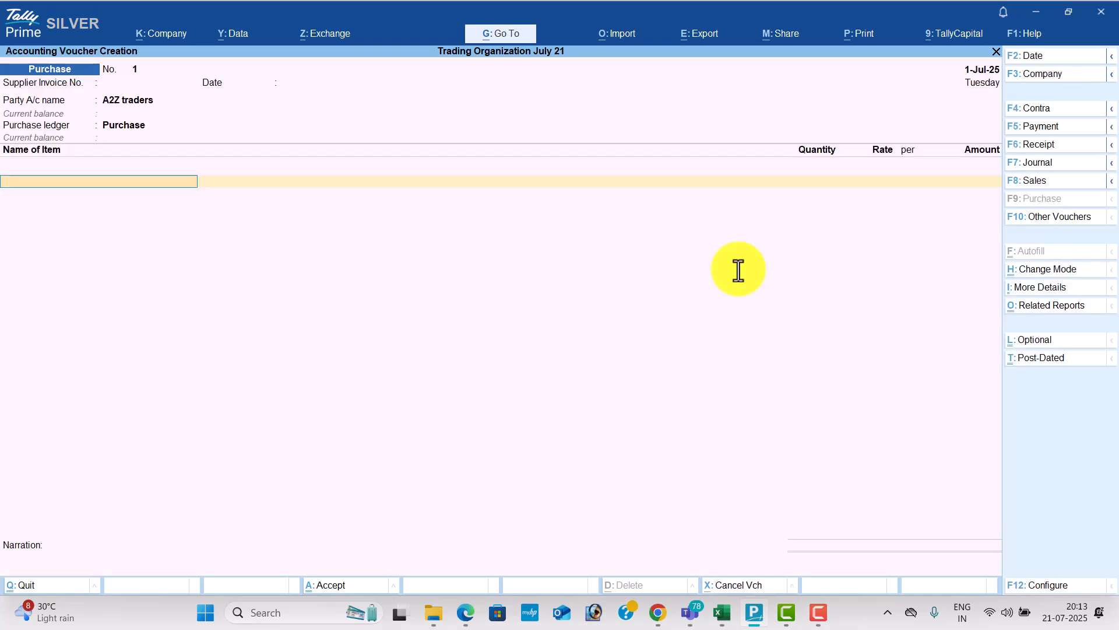
Step: Start a stock item named High Capacity Stabilizers, copying the name from transaction 6 of the PDF
{"action": "key", "text": "alt+c"}
{"action": "key", "text": "alt+Tab"}
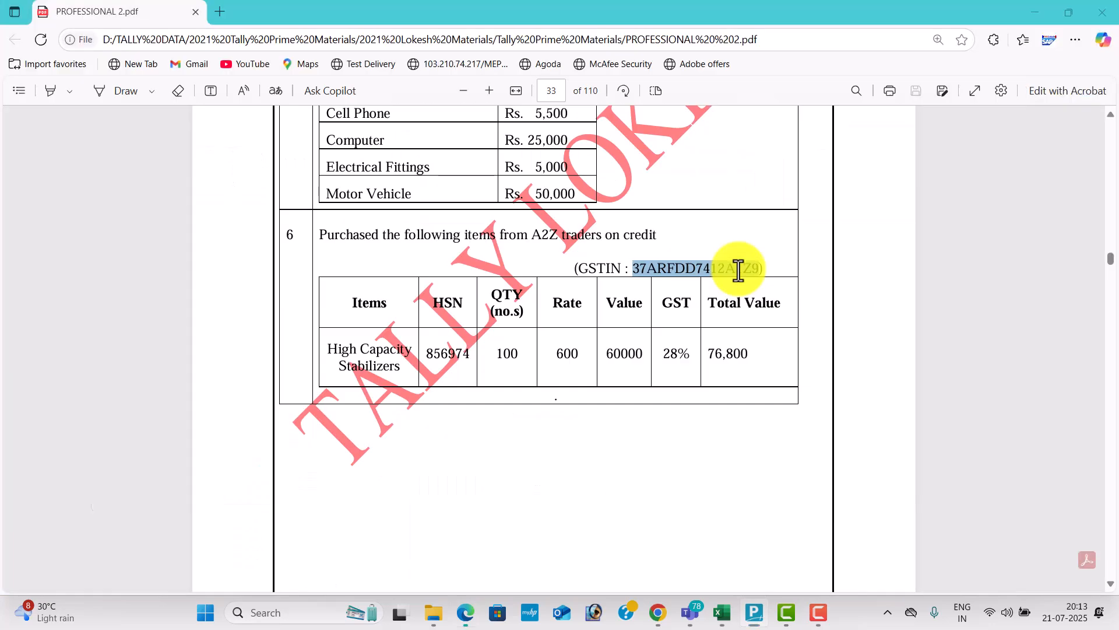
{"action": "left_click_drag", "start_coordinate": [325, 350], "coordinate": [401, 370]}
{"action": "right_click", "coordinate": [401, 369]}
{"action": "key", "text": "alt+Tab"}
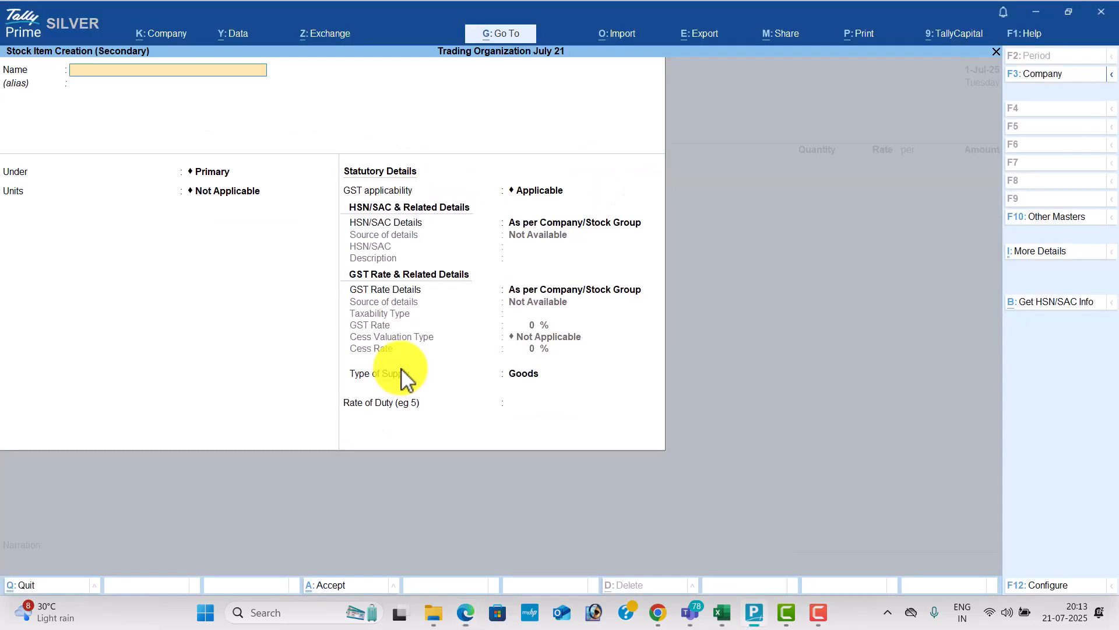
{"action": "key", "text": "ctrl+v"}
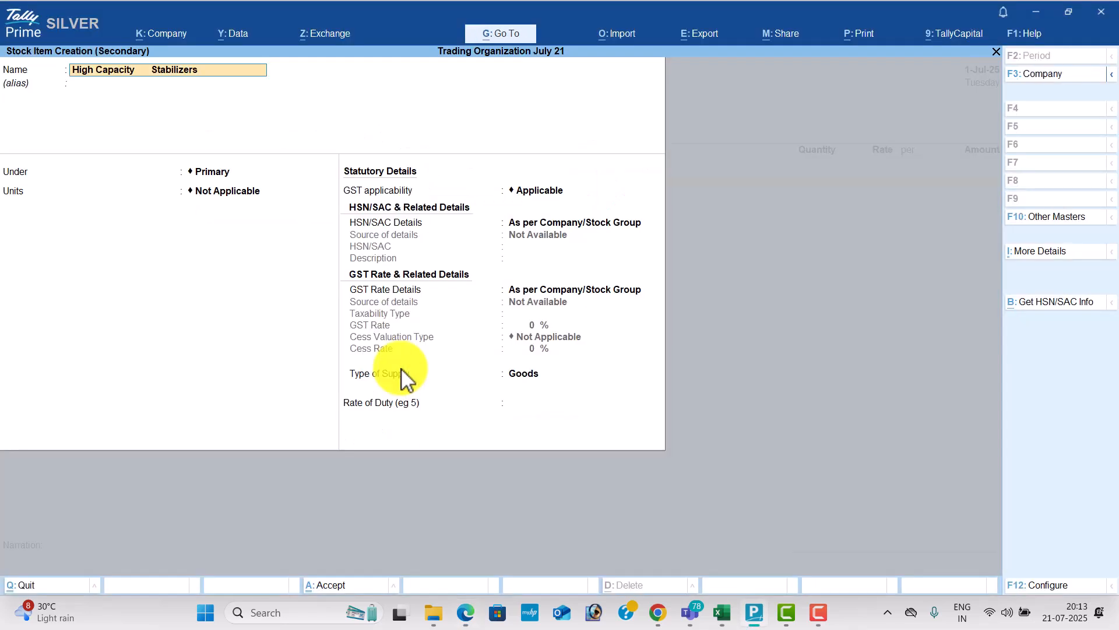
{"action": "key", "text": "Return"}
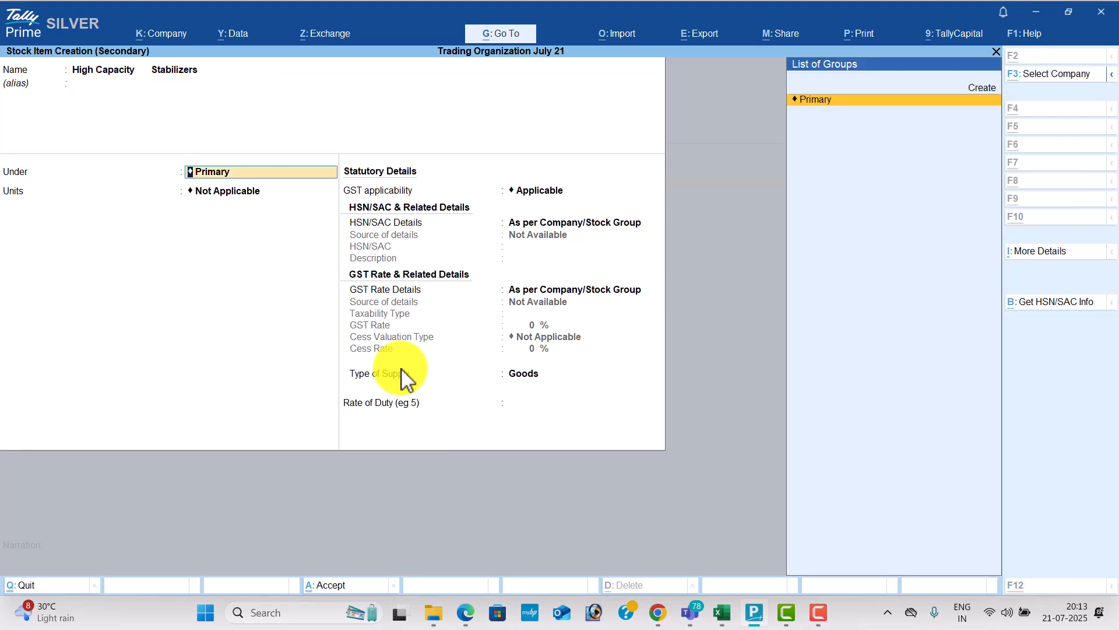
Step: Create a stock group named Stabilizers under Primary and assign the stock item to it
{"action": "key", "text": "alt+c"}
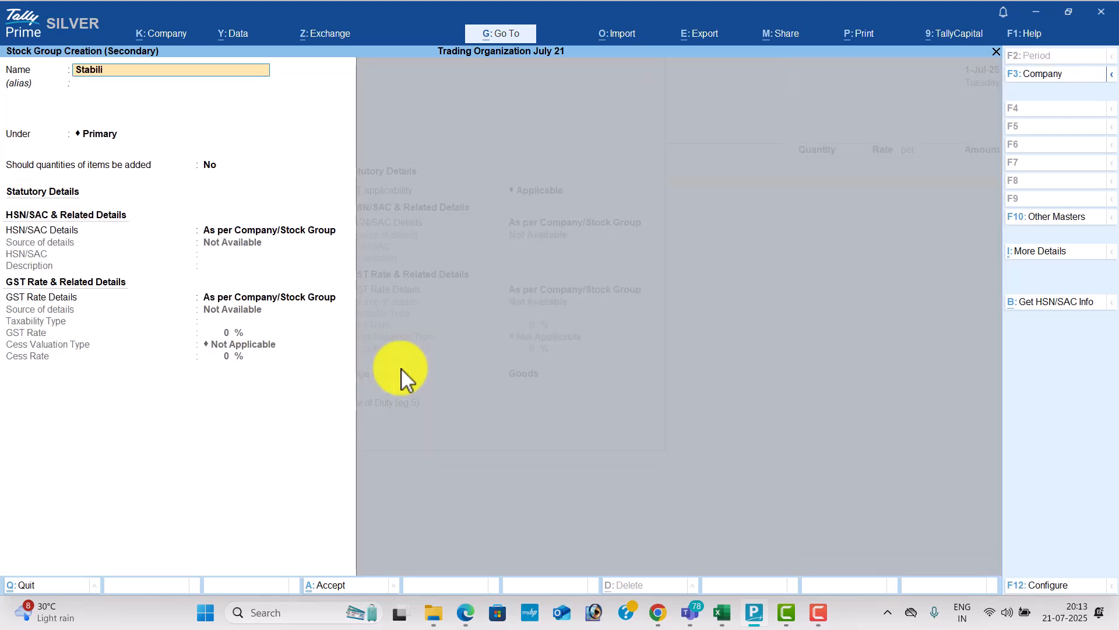
{"action": "type", "text": "Stabilizers"}
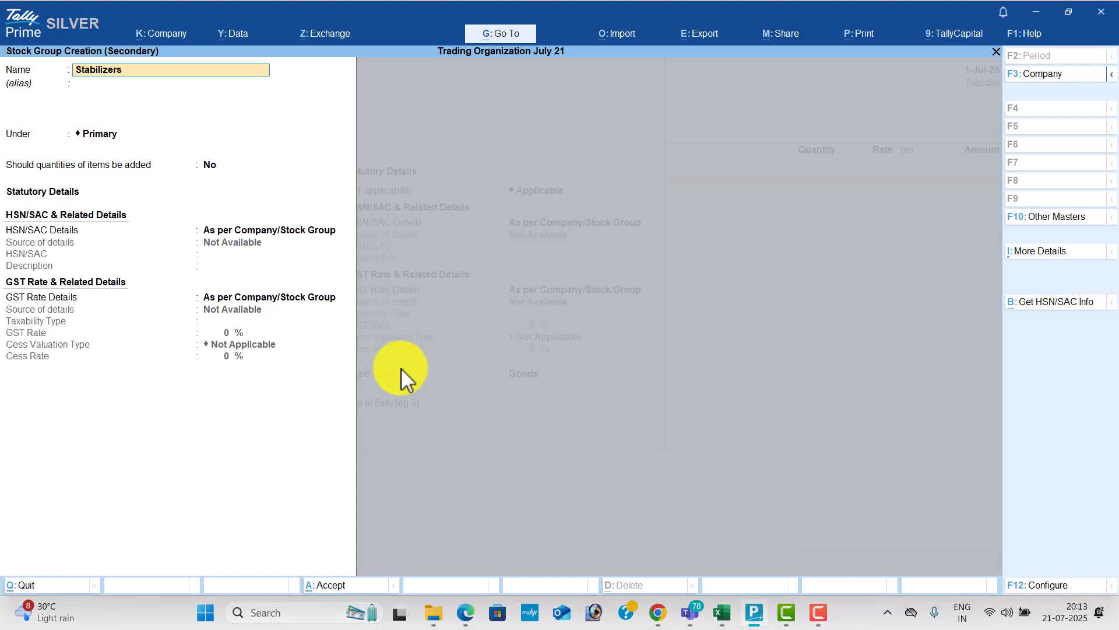
{"action": "key", "text": "ctrl+a"}
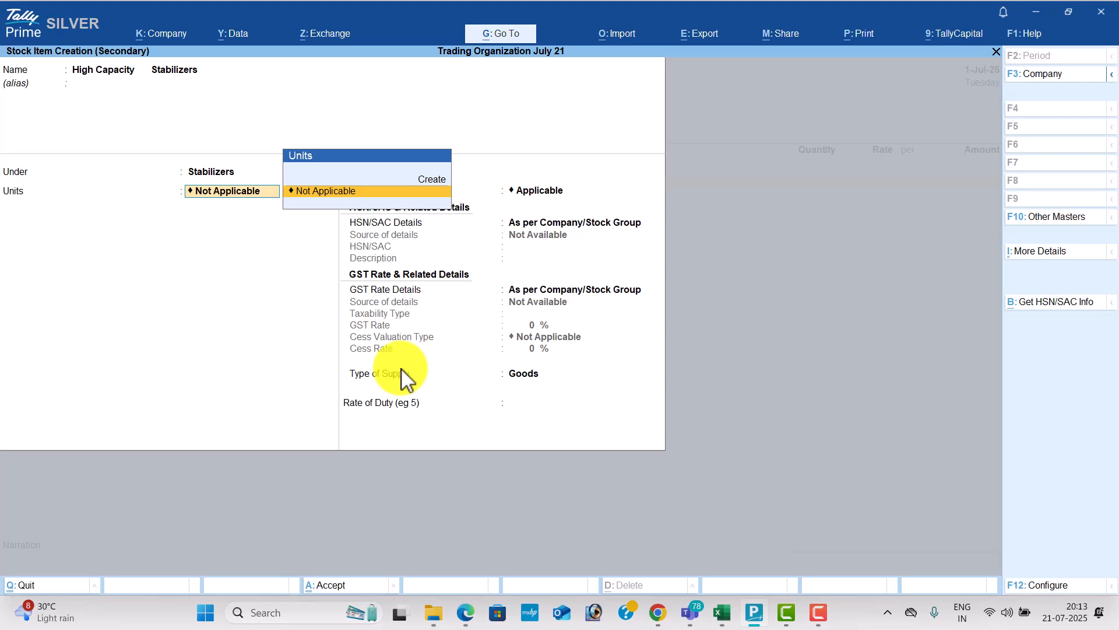
Step: Create a simple unit nos with UQC NOS-NUMBERS and 0 decimal places for the stock item
{"action": "key", "text": "alt+c"}
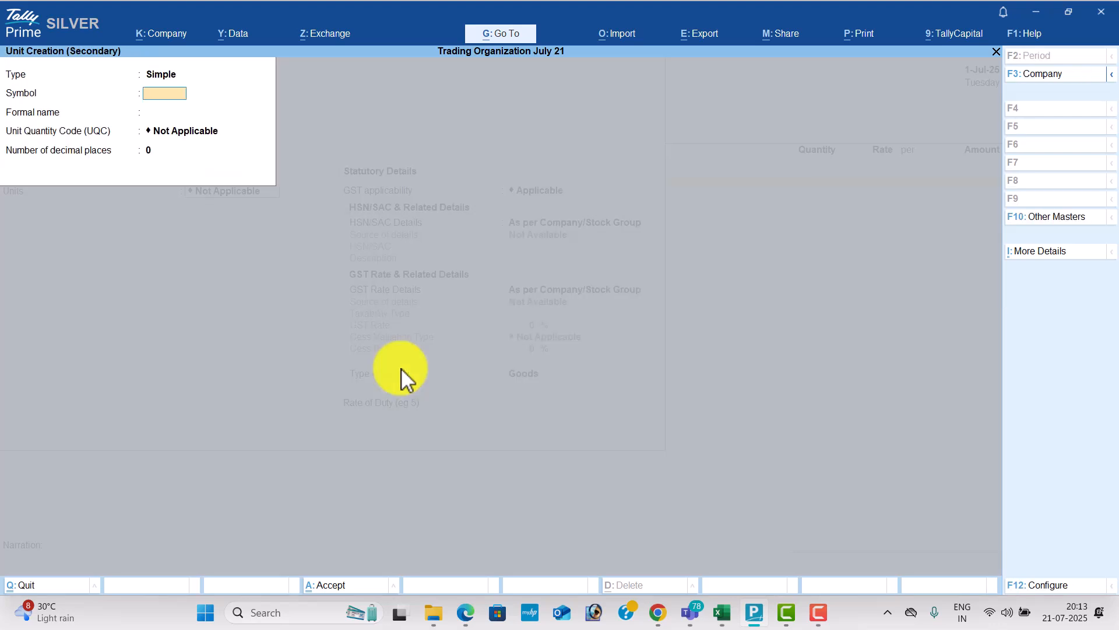
{"action": "key", "text": "Return"}
{"action": "key", "text": "Return"}
{"action": "type", "text": "no"}
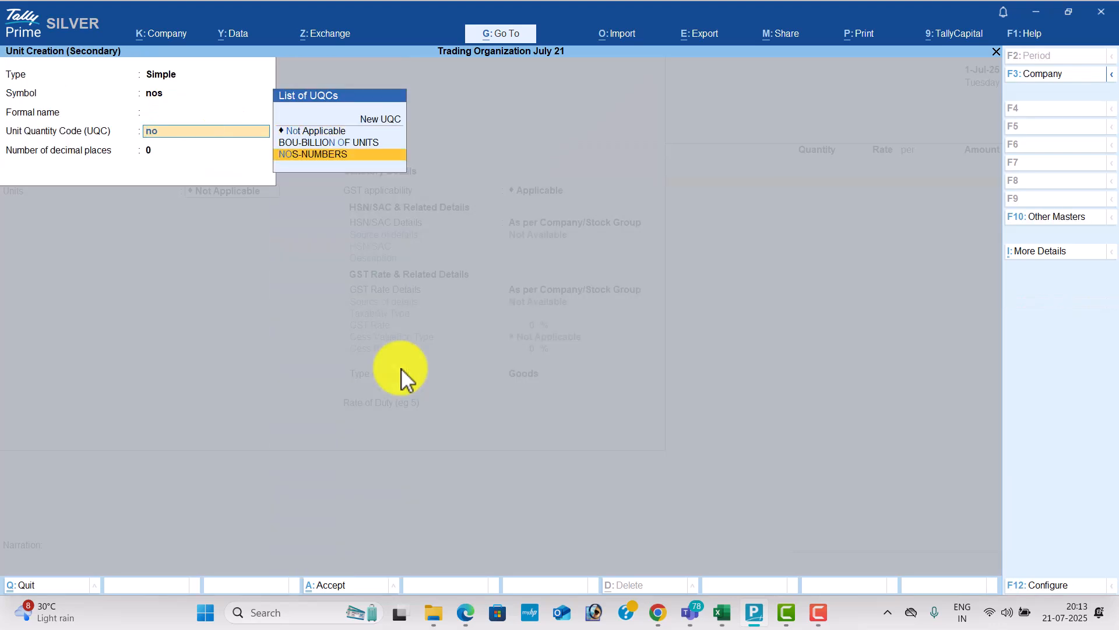
{"action": "key", "text": "Return"}
{"action": "key", "text": "Return"}
{"action": "key", "text": "Return"}
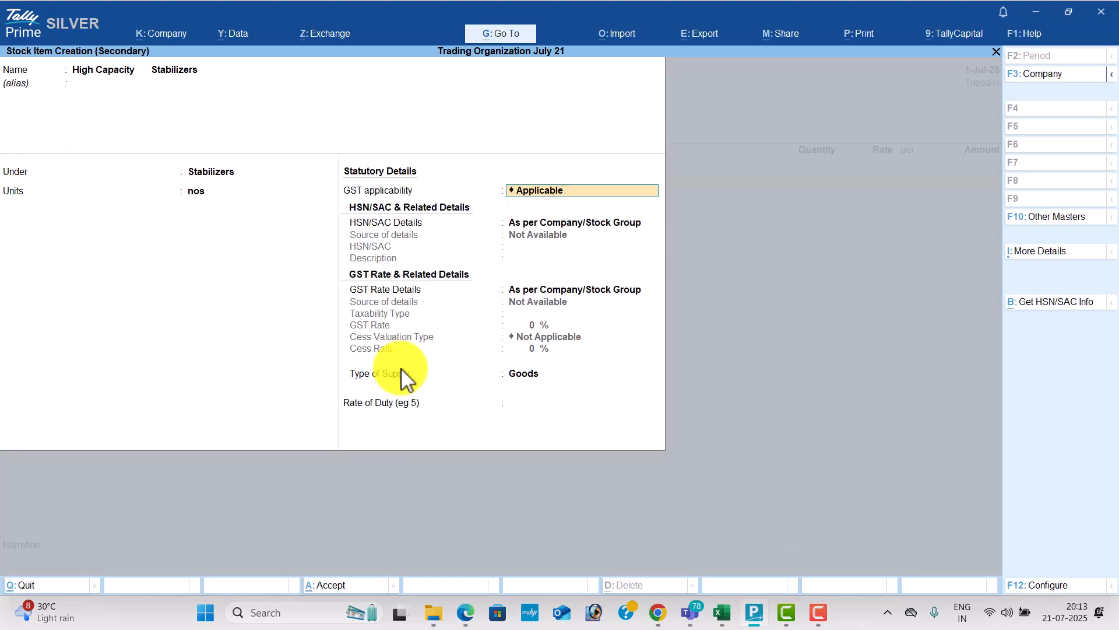
Step: Set the item's HSN/SAC details to Specify Details Here and enter HSN 856974 copied from the PDF
{"action": "key", "text": "Return"}
{"action": "key", "text": "Down"}
{"action": "key", "text": "Return"}
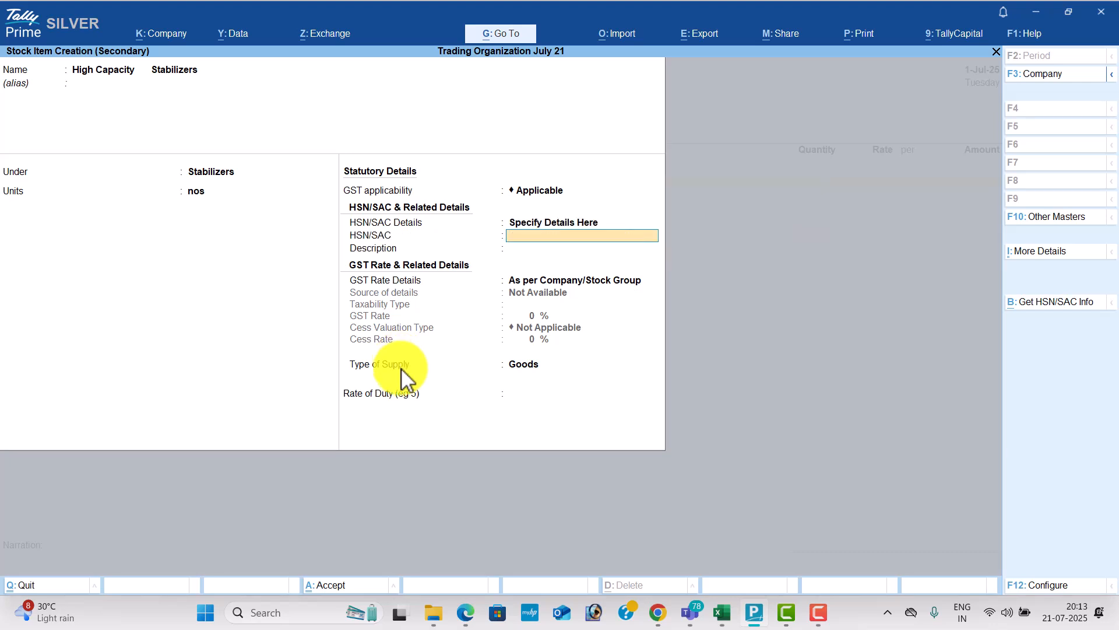
{"action": "key", "text": "alt+Tab"}
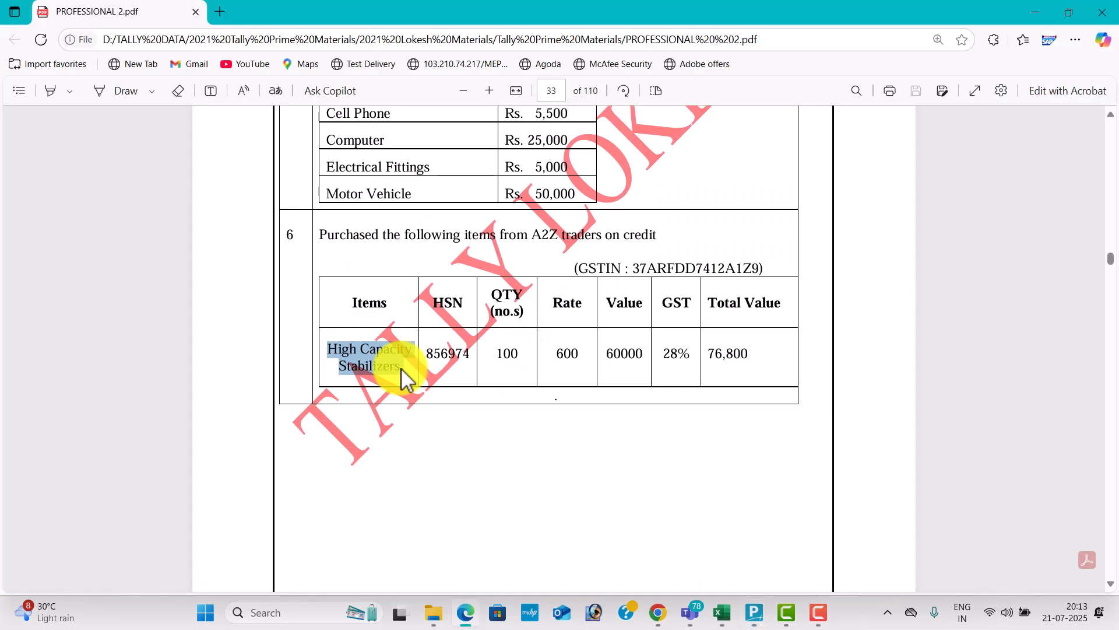
{"action": "left_click", "coordinate": [430, 358]}
{"action": "left_click_drag", "start_coordinate": [429, 357], "coordinate": [465, 364]}
{"action": "right_click", "coordinate": [464, 364]}
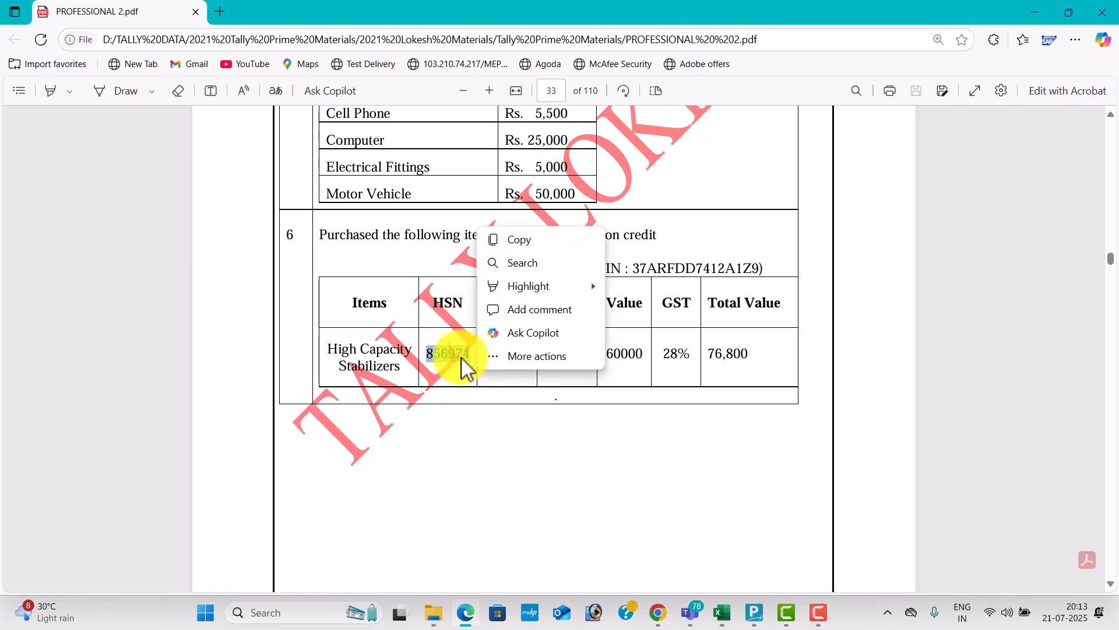
{"action": "key", "text": "ctrl+c"}
{"action": "key", "text": "alt+Tab"}
{"action": "key", "text": "ctrl+alt+v"}
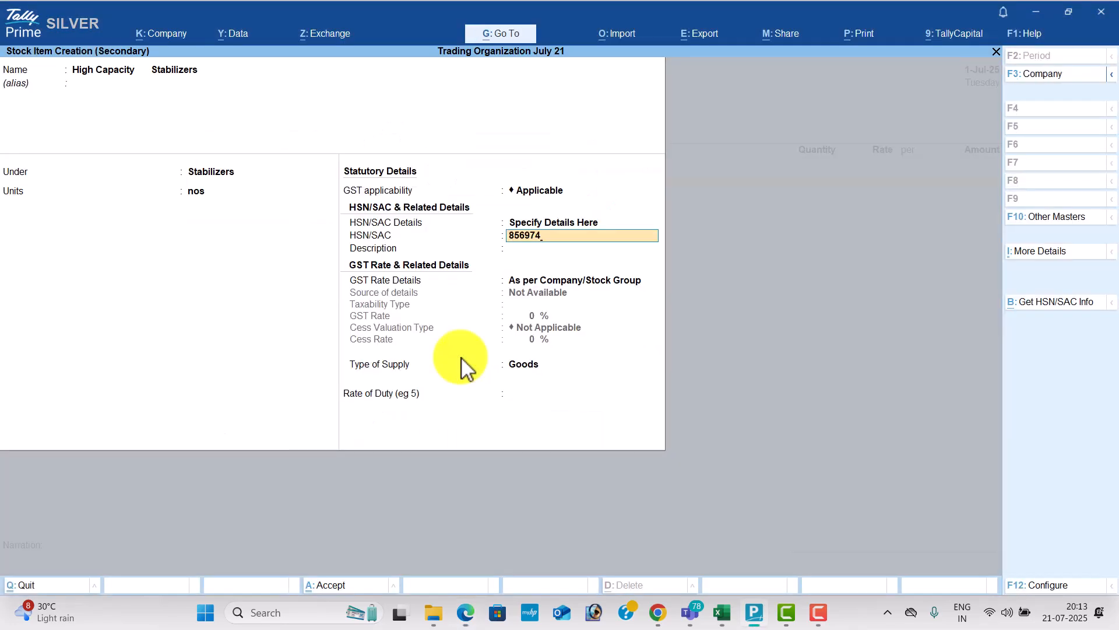
Step: Specify the item's GST rate as Taxable at 28% with Goods as type of supply, and save the item
{"action": "key", "text": "Return"}
{"action": "key", "text": "Return"}
{"action": "key", "text": "Return"}
{"action": "key", "text": "Return"}
{"action": "key", "text": "alt+Tab"}
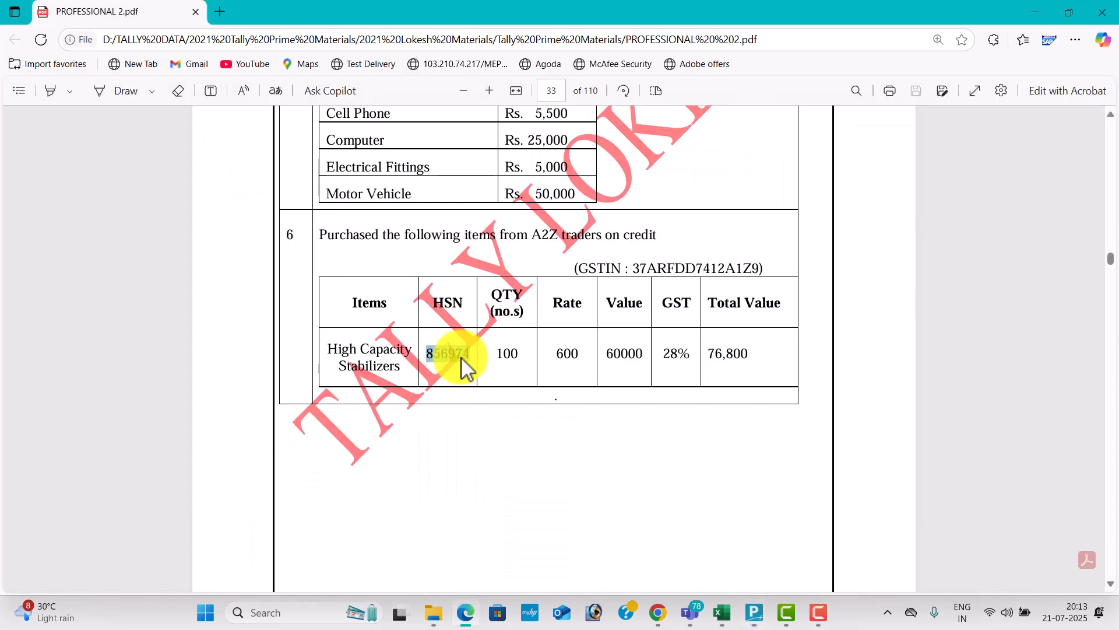
{"action": "key", "text": "alt+Tab"}
{"action": "type", "text": "2"}
{"action": "key", "text": "Return"}
{"action": "key", "text": "Return"}
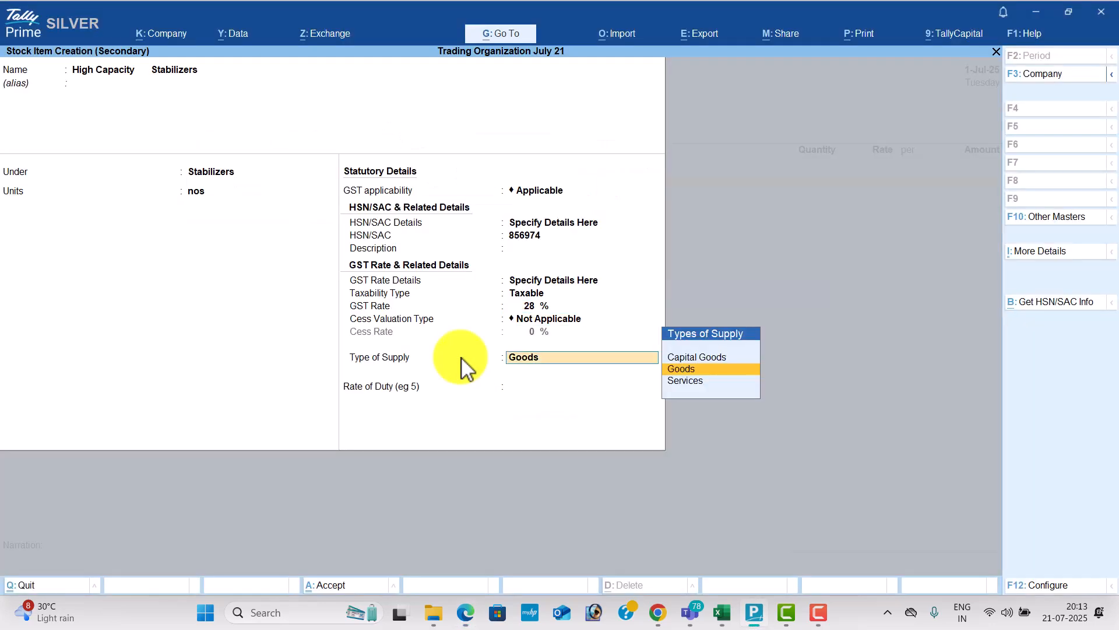
{"action": "key", "text": "Return"}
{"action": "key", "text": "Return"}
{"action": "key", "text": "Return"}
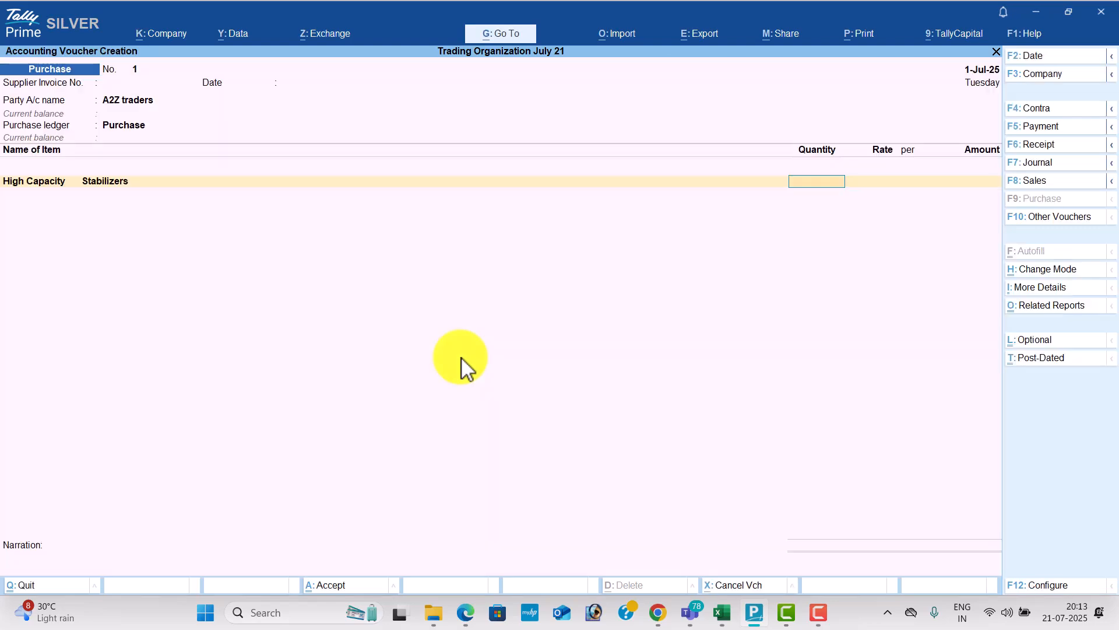
Step: Enter 100 nos at a rate of 600 for High Capacity Stabilizers and finish the item list
{"action": "key", "text": "alt+Tab"}
{"action": "key", "text": "alt+Tab"}
{"action": "type", "text": "100"}
{"action": "key", "text": "Return"}
{"action": "type", "text": "600"}
{"action": "key", "text": "Return"}
{"action": "key", "text": "Return"}
{"action": "key", "text": "Return"}
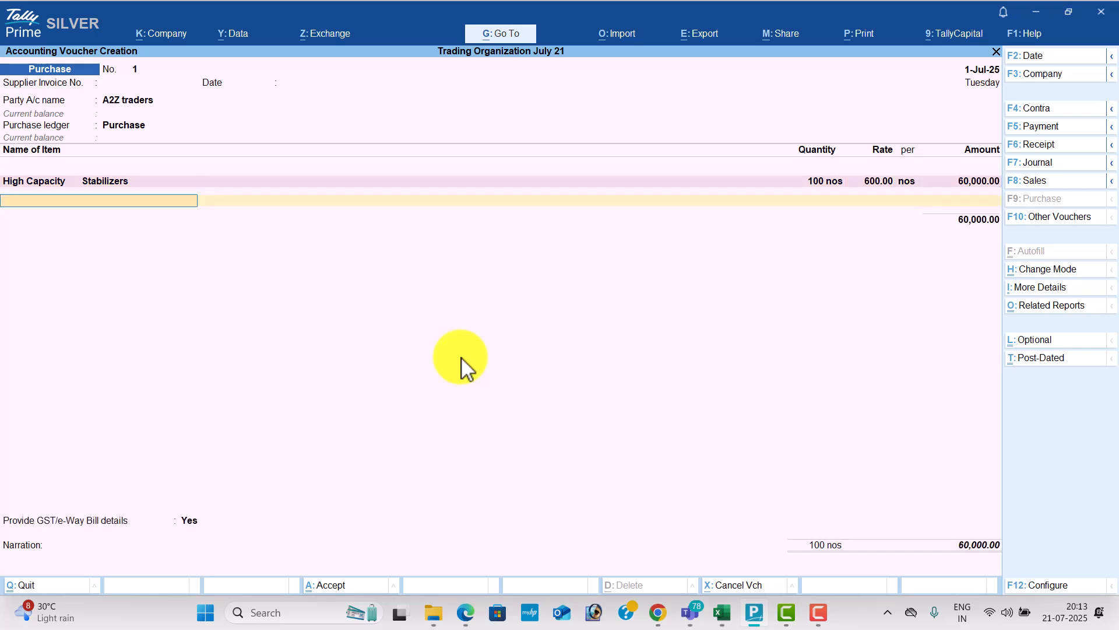
{"action": "key", "text": "Return"}
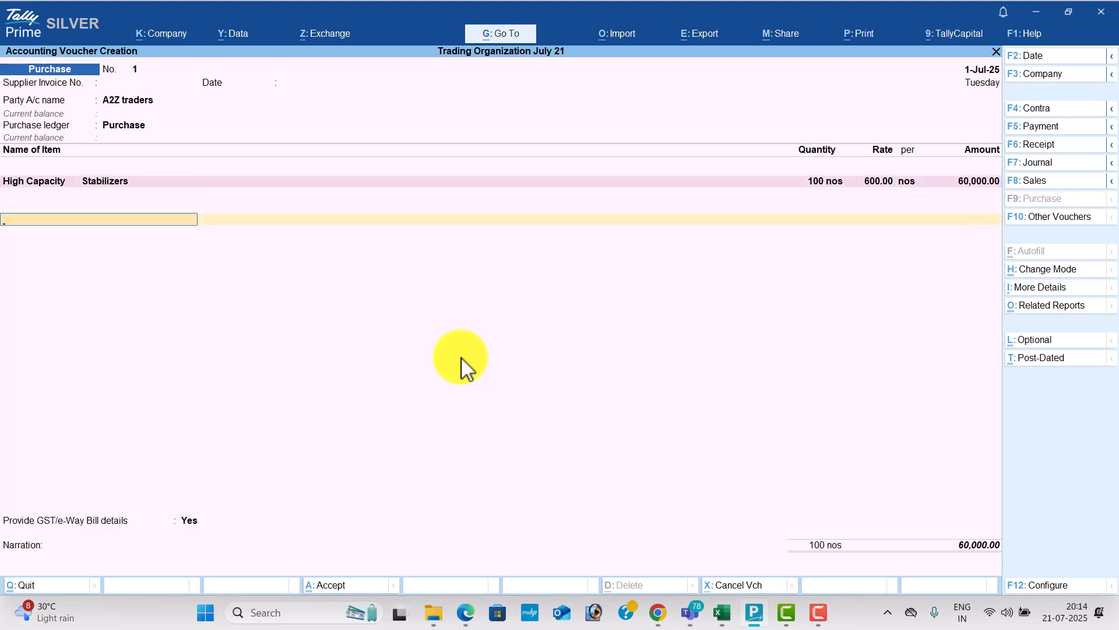
Step: Create a CGST ledger under Duties & Taxes with duty type GST and tax type CGST, and add it to the voucher
{"action": "key", "text": "alt+c"}
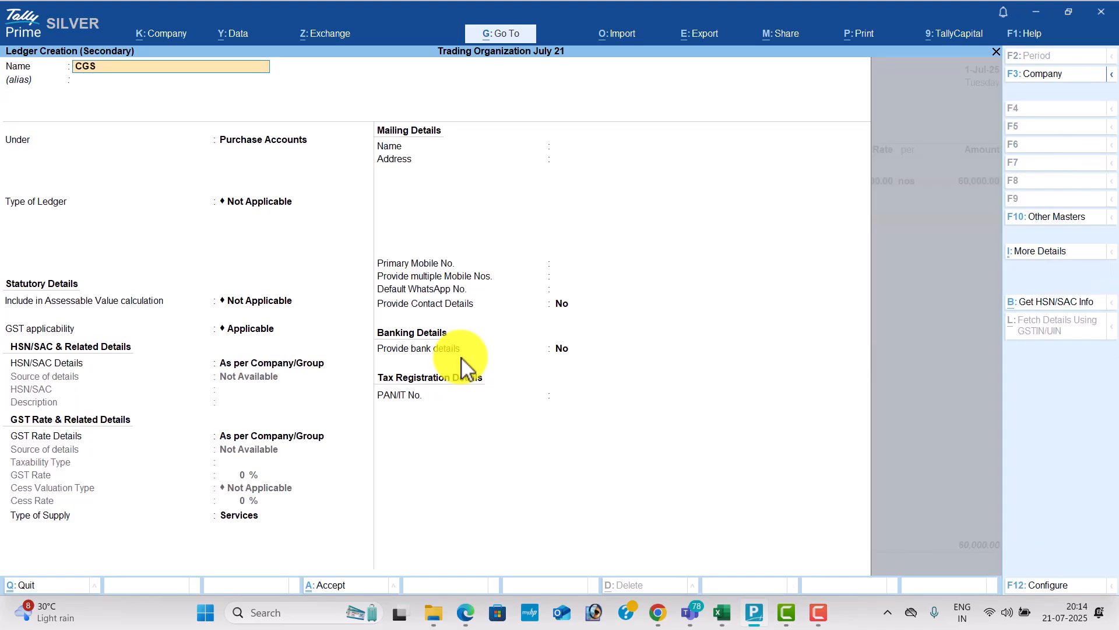
{"action": "key", "text": "Return"}
{"action": "type", "text": "DU"}
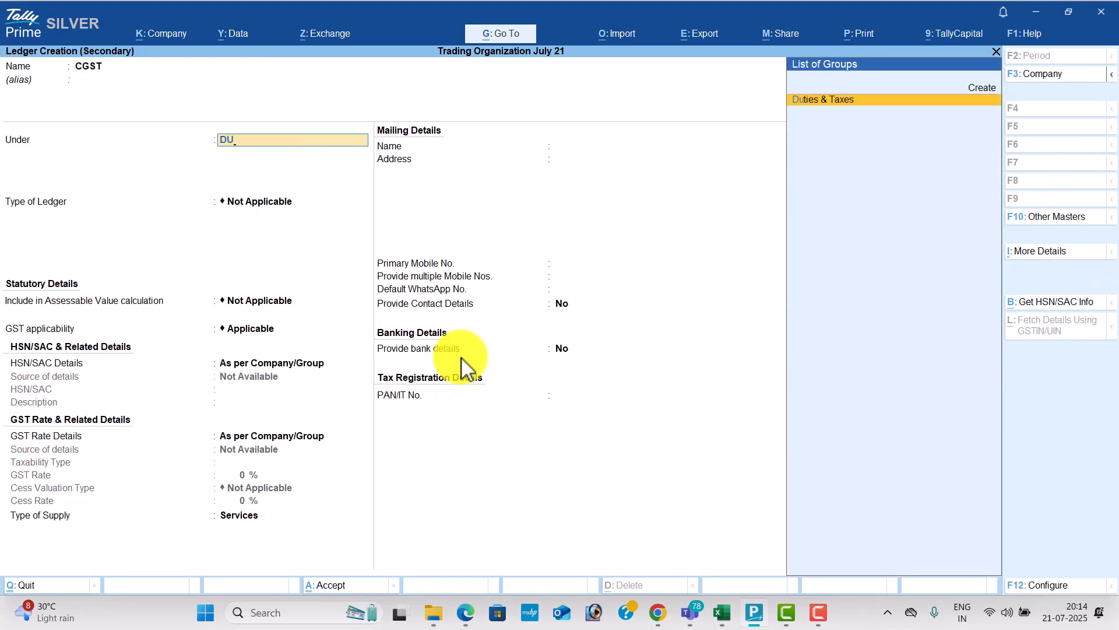
{"action": "key", "text": "Return"}
{"action": "key", "text": "Up"}
{"action": "key", "text": "Return"}
{"action": "key", "text": "Down"}
{"action": "key", "text": "Return"}
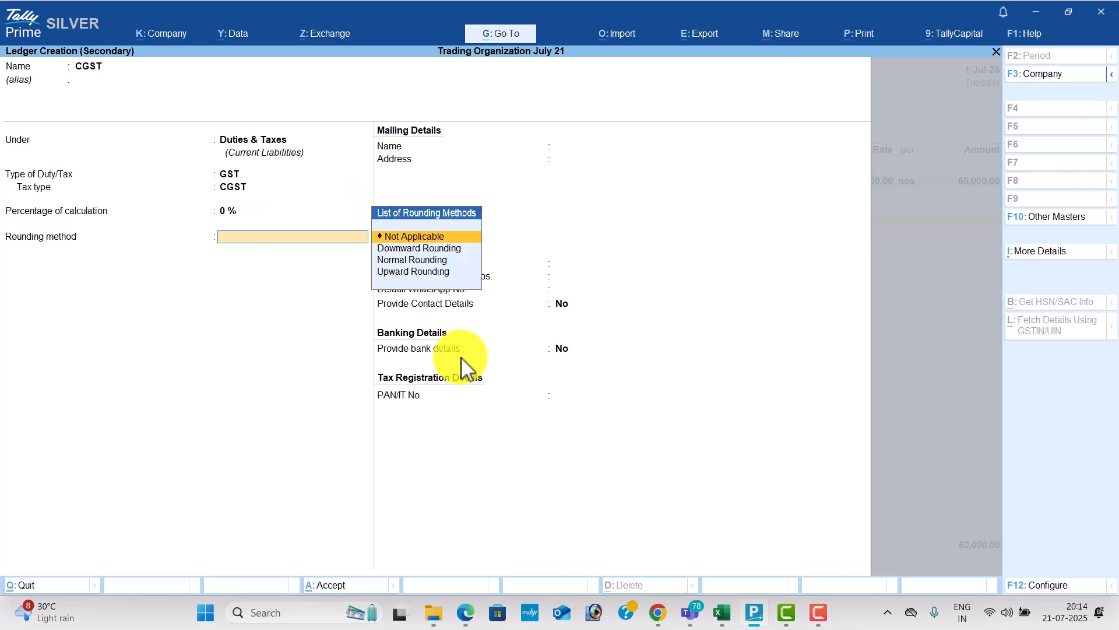
{"action": "key", "text": "Return"}
{"action": "key", "text": "Return"}
{"action": "key", "text": "Return"}
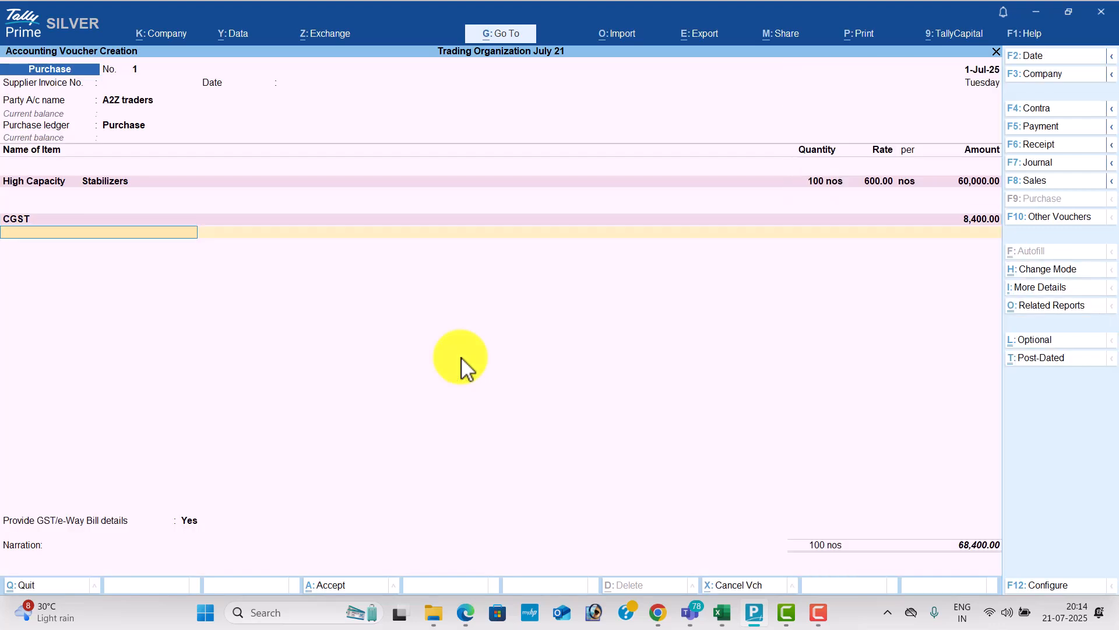
Step: Create an SGST ledger under Duties & Taxes with duty type GST and the state tax type, and add it to the voucher
{"action": "key", "text": "alt+c"}
{"action": "type", "text": "S"}
{"action": "key", "text": "Return"}
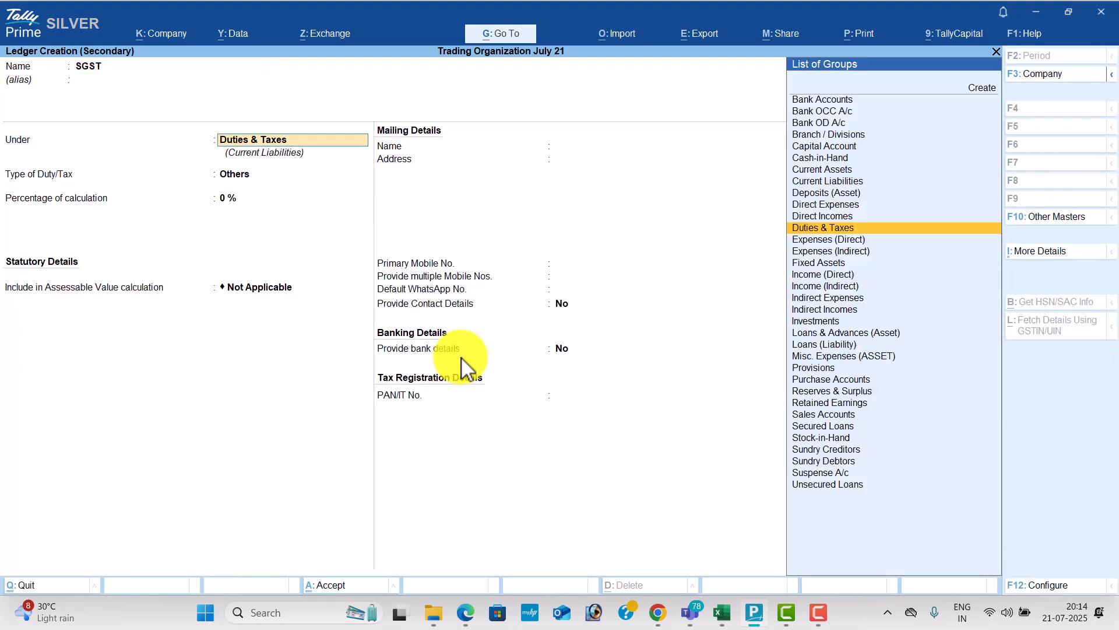
{"action": "key", "text": "Return"}
{"action": "key", "text": "Up"}
{"action": "key", "text": "Return"}
{"action": "key", "text": "Down"}
{"action": "key", "text": "Down"}
{"action": "key", "text": "Return"}
{"action": "key", "text": "Return"}
{"action": "key", "text": "Return"}
{"action": "key", "text": "Return"}
{"action": "key", "text": "Return"}
{"action": "key", "text": "Return"}
{"action": "key", "text": "Return"}
{"action": "key", "text": "Return"}
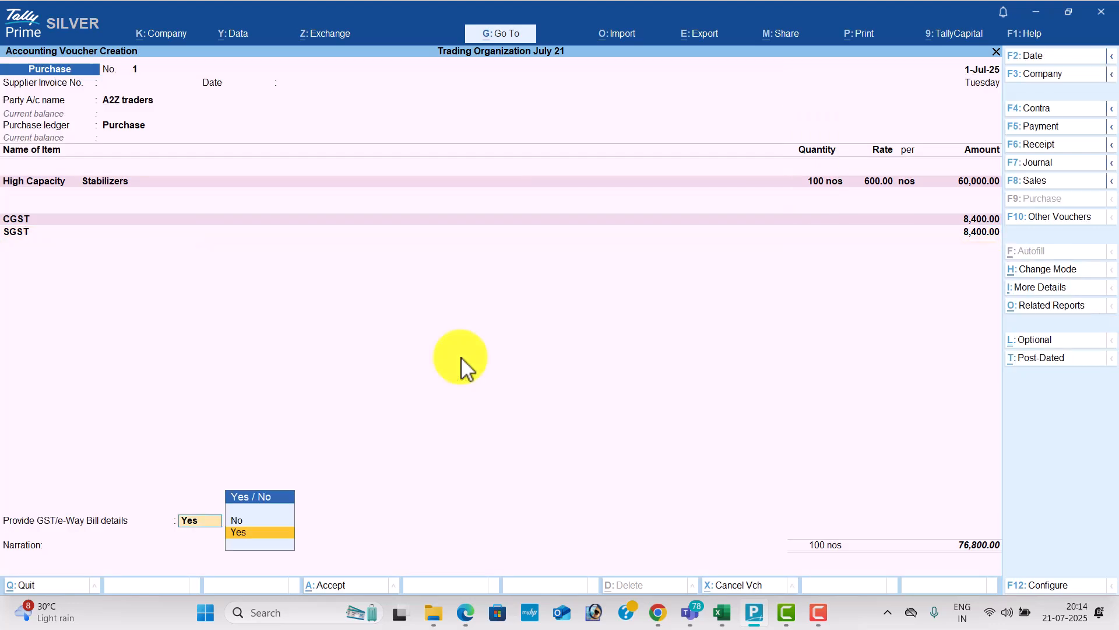
Step: Set Provide GST/e-Way Bill details to No and compare the voucher's amounts with transaction 6 in the PDF
{"action": "key", "text": "Return"}
{"action": "key", "text": "alt+Tab"}
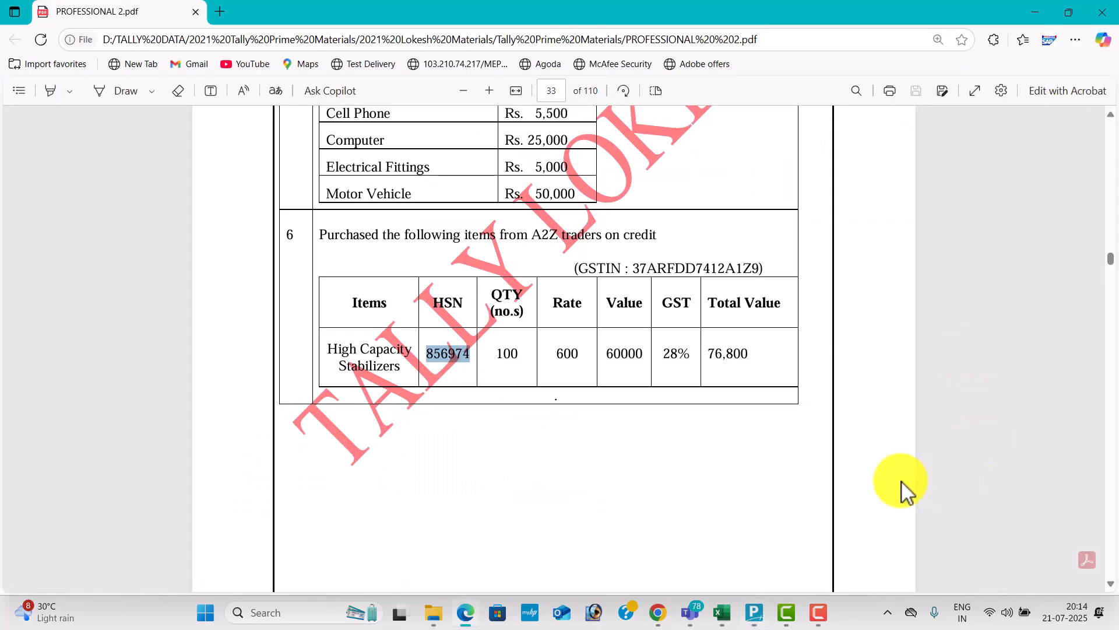
{"action": "left_click_drag", "start_coordinate": [707, 356], "coordinate": [749, 357]}
{"action": "left_click_drag", "start_coordinate": [605, 359], "coordinate": [640, 364]}
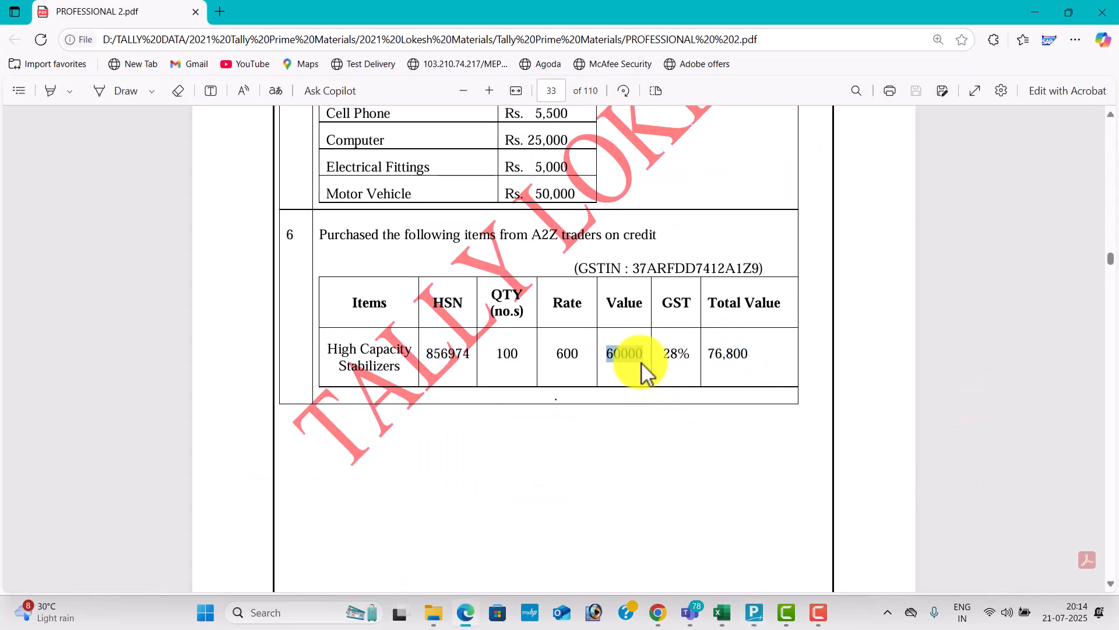
{"action": "left_click", "coordinate": [685, 375]}
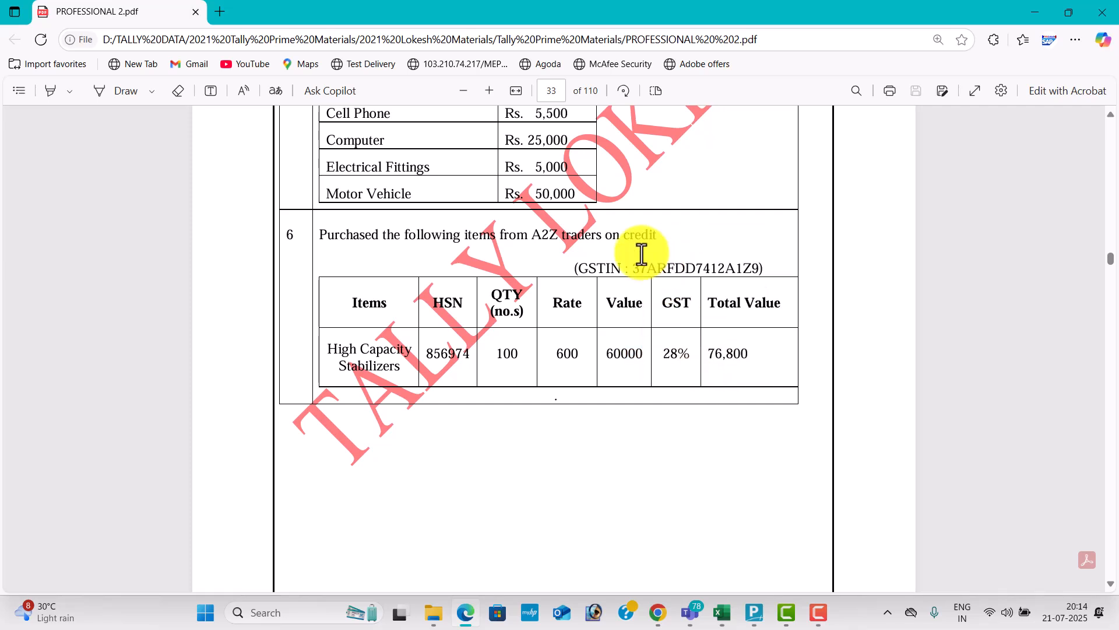
{"action": "key", "text": "alt+Tab"}
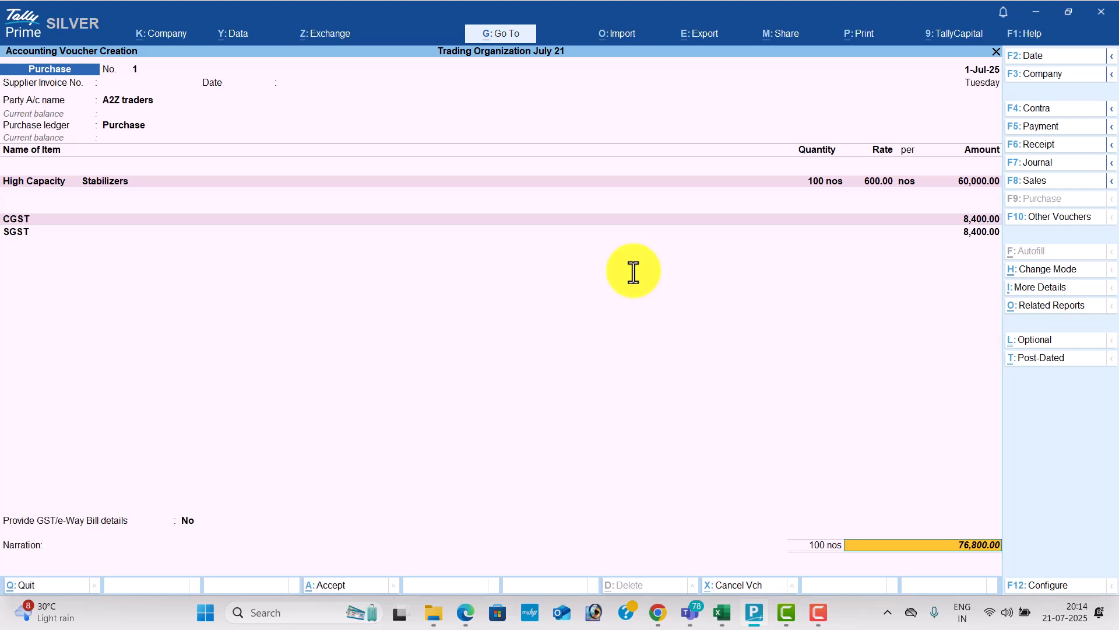
Step: Save the A2Z traders purchase voucher with the narration left blank
{"action": "key", "text": "Return"}
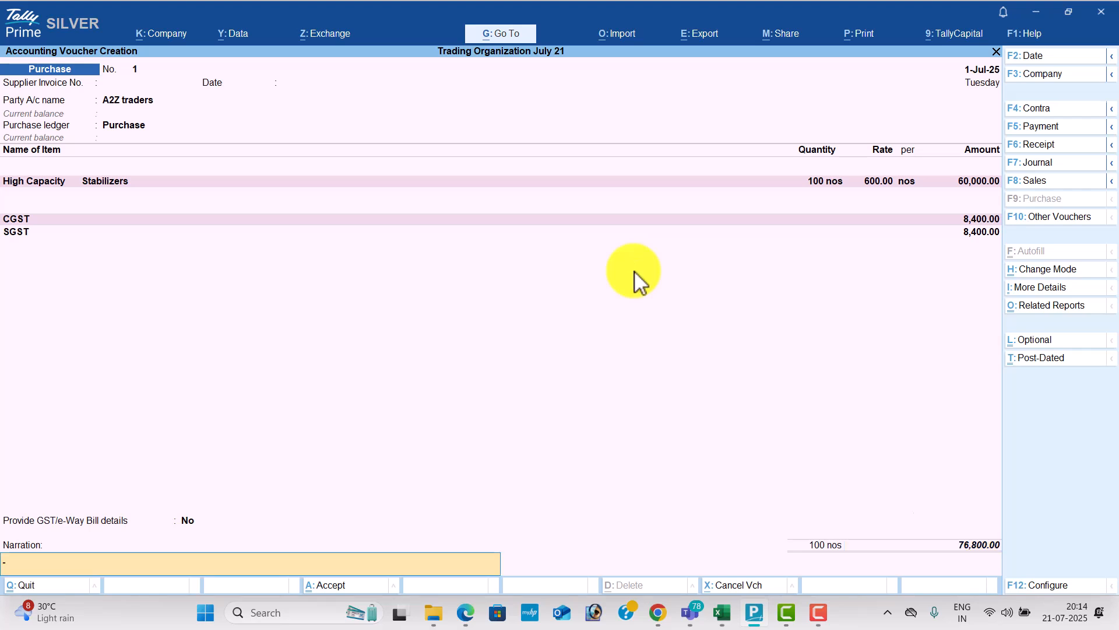
{"action": "key", "text": "Return"}
{"action": "key", "text": "Return"}
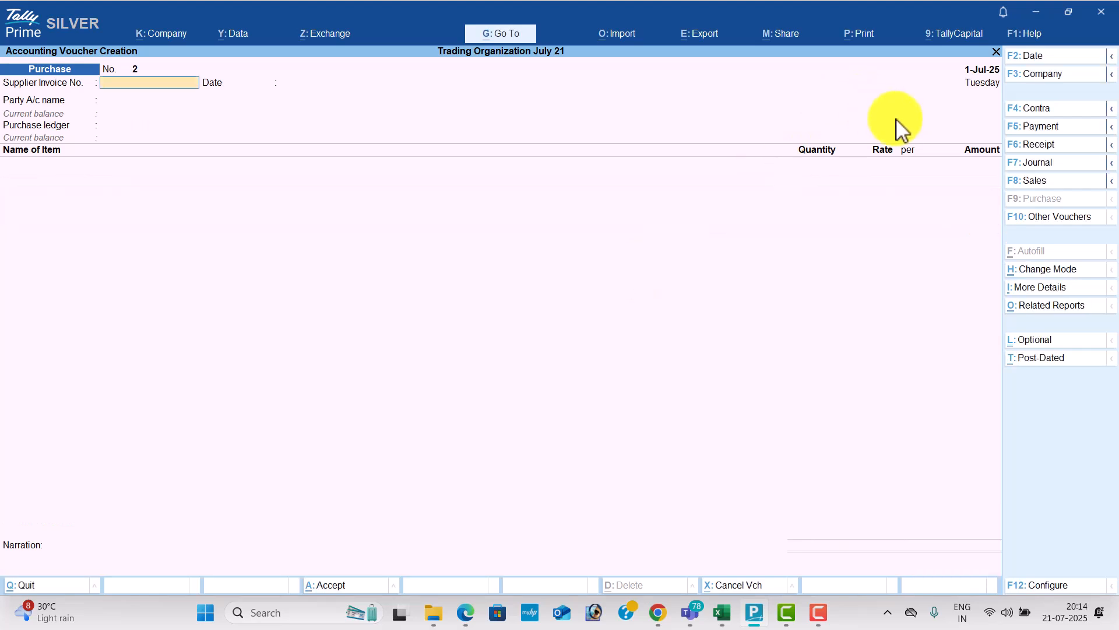
Step: Review transaction 7 in the PDF and choose A2Z traders as the party of purchase voucher 2
{"action": "key", "text": "alt+Tab"}
{"action": "scroll", "coordinate": [652, 306], "scroll_direction": "down", "scroll_amount": 5}
{"action": "scroll", "coordinate": [654, 312], "scroll_direction": "down", "scroll_amount": 3}
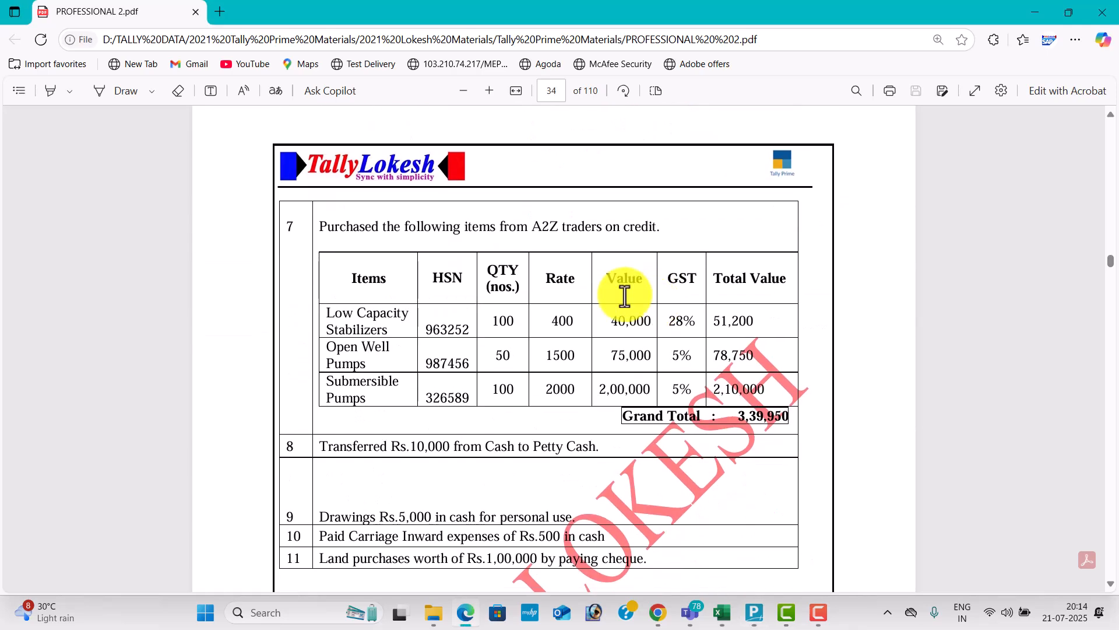
{"action": "key", "text": "alt+Tab"}
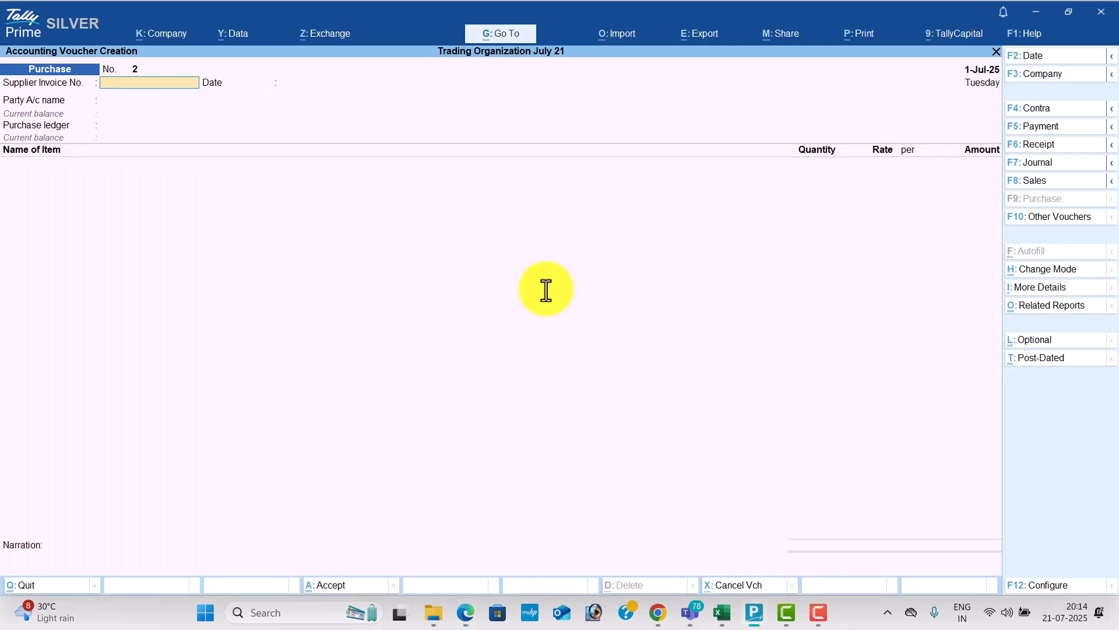
{"action": "key", "text": "Return"}
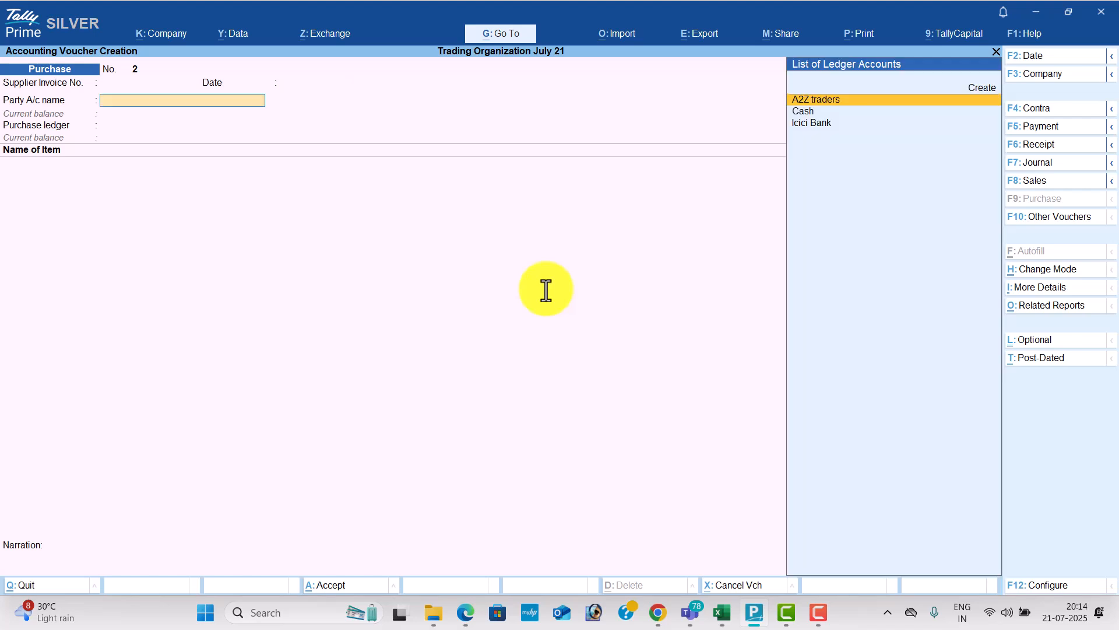
{"action": "key", "text": "Return"}
{"action": "key", "text": "Return"}
{"action": "key", "text": "Return"}
{"action": "key", "text": "Return"}
{"action": "key", "text": "Return"}
{"action": "key", "text": "Return"}
{"action": "key", "text": "Return"}
{"action": "key", "text": "Return"}
{"action": "key", "text": "Return"}
{"action": "key", "text": "Return"}
{"action": "key", "text": "Return"}
{"action": "key", "text": "Return"}
{"action": "key", "text": "Return"}
{"action": "key", "text": "Return"}
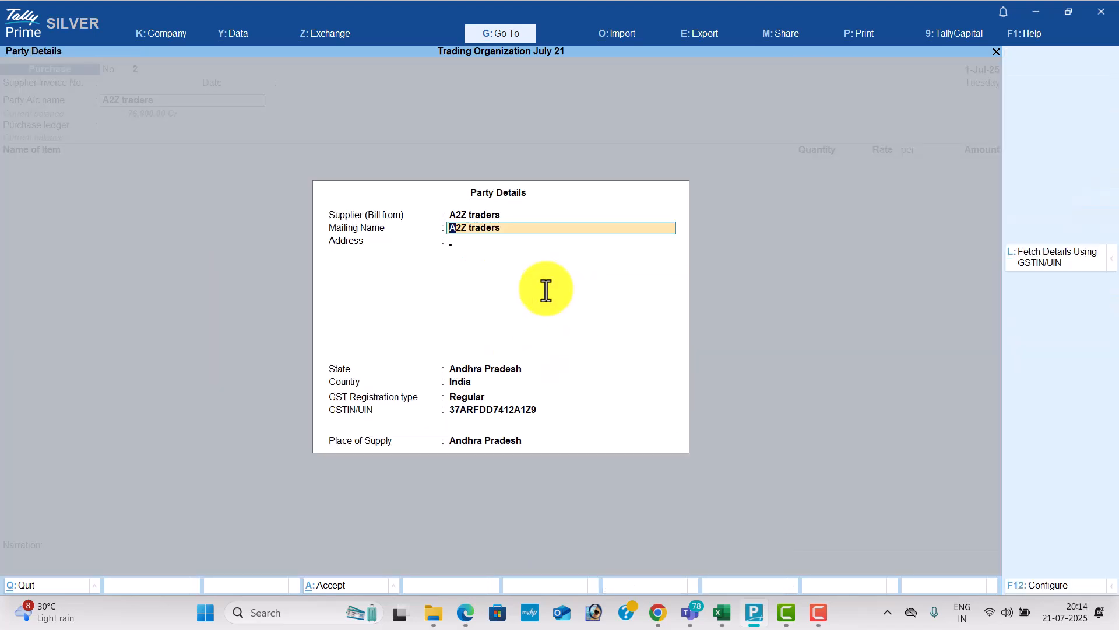
Step: Accept the A2Z traders party details as filled in and choose Purchase as the purchase ledger
{"action": "key", "text": "Return"}
{"action": "key", "text": "Return"}
{"action": "key", "text": "Return"}
{"action": "key", "text": "Return"}
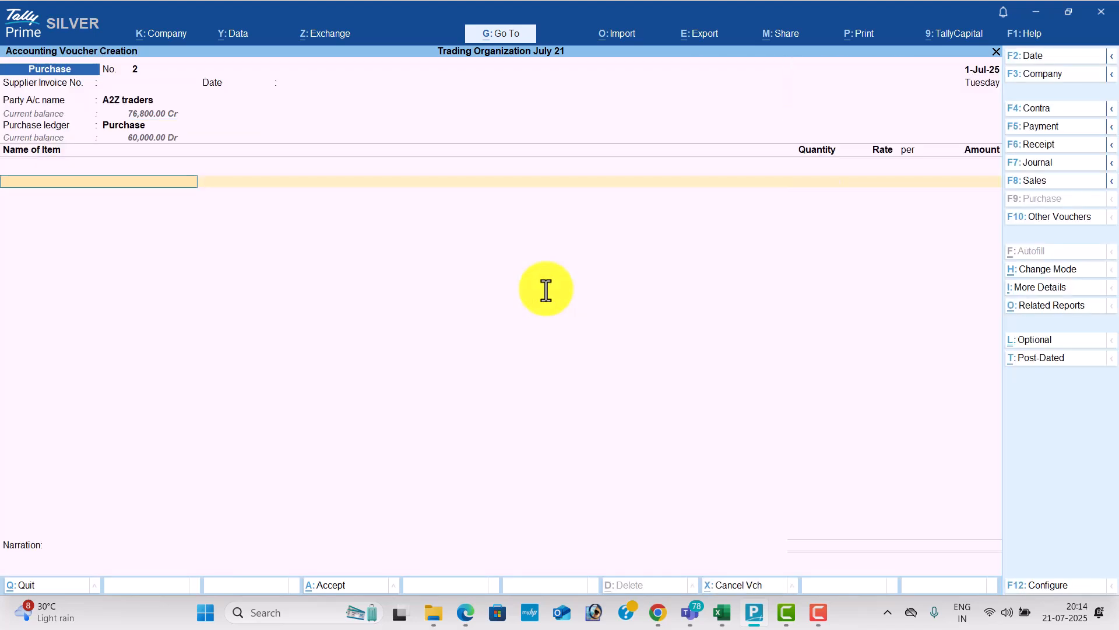
Step: Start a new stock item from the voucher and name it Low Capacity Stabilizers, copied from the PDF
{"action": "key", "text": "alt+c"}
{"action": "key", "text": "alt+Tab"}
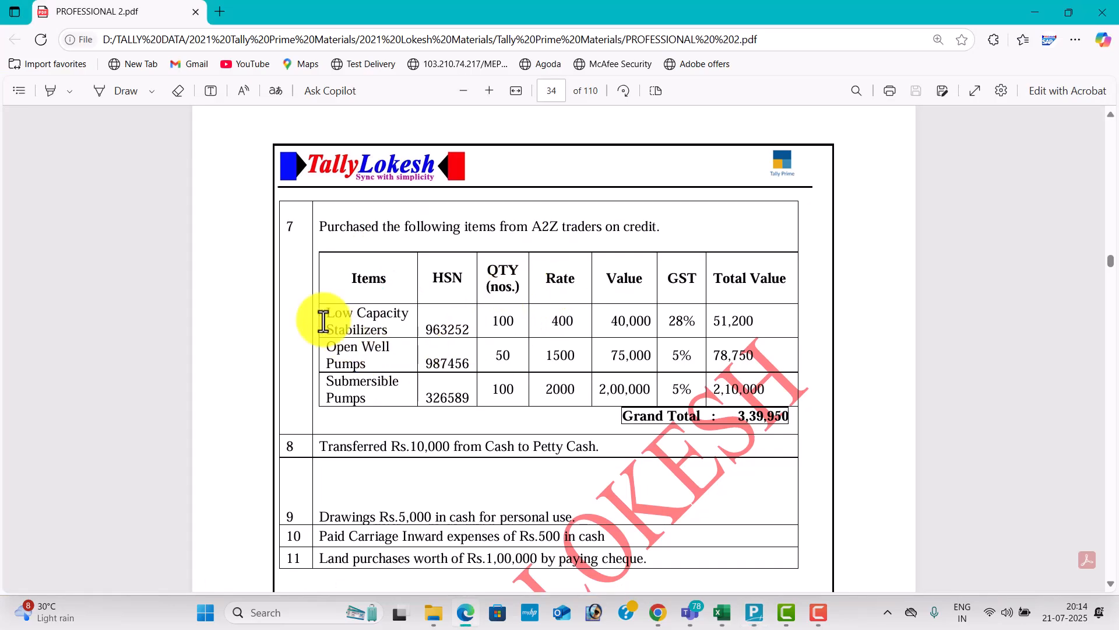
{"action": "left_click_drag", "start_coordinate": [330, 319], "coordinate": [385, 333]}
{"action": "right_click", "coordinate": [384, 333]}
{"action": "key", "text": "ctrl+c"}
{"action": "key", "text": "alt+Tab"}
{"action": "key", "text": "ctrl+v"}
Step: Place the Low Capacity Stabilizers item under the Stabilizers group with nos as its unit
{"action": "key", "text": "Return"}
{"action": "key", "text": "Return"}
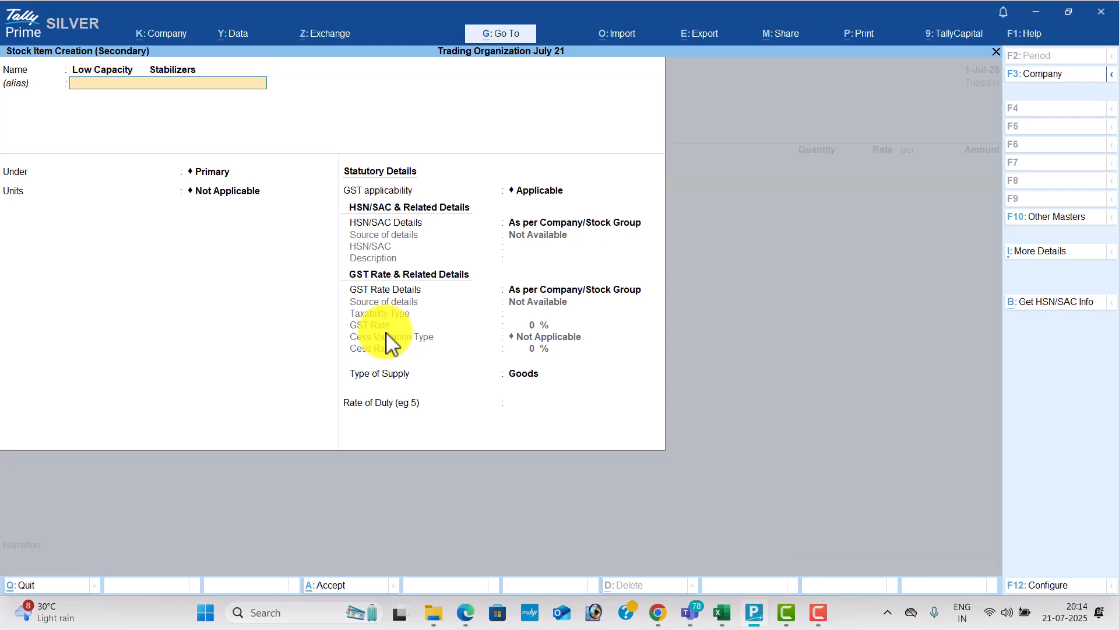
{"action": "key", "text": "Down"}
{"action": "key", "text": "Return"}
{"action": "key", "text": "Return"}
{"action": "key", "text": "Return"}
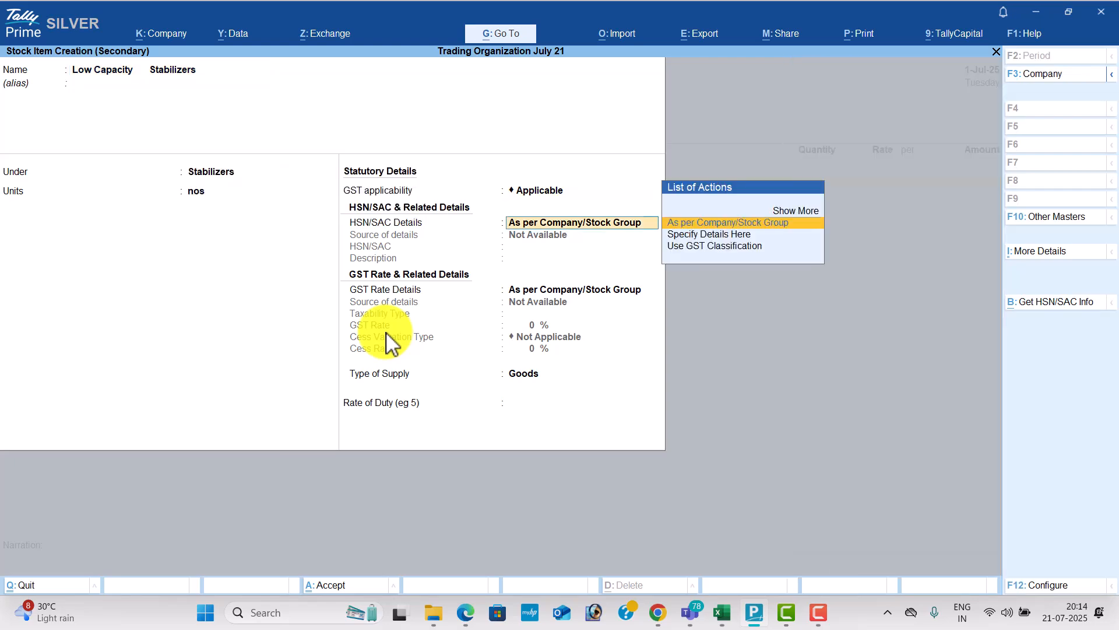
Step: Specify the HSN/SAC details for Low Capacity Stabilizers directly in the item, with code 987456
{"action": "key", "text": "Down"}
{"action": "key", "text": "Return"}
{"action": "key", "text": "alt+Tab"}
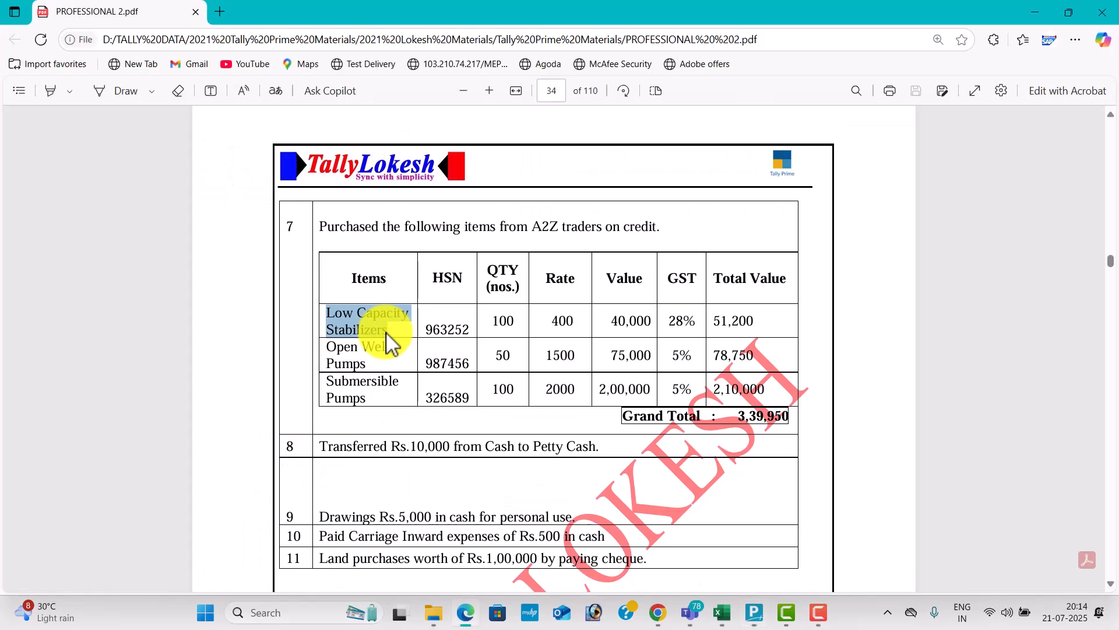
{"action": "key", "text": "alt+Tab"}
{"action": "type", "text": "98745"}
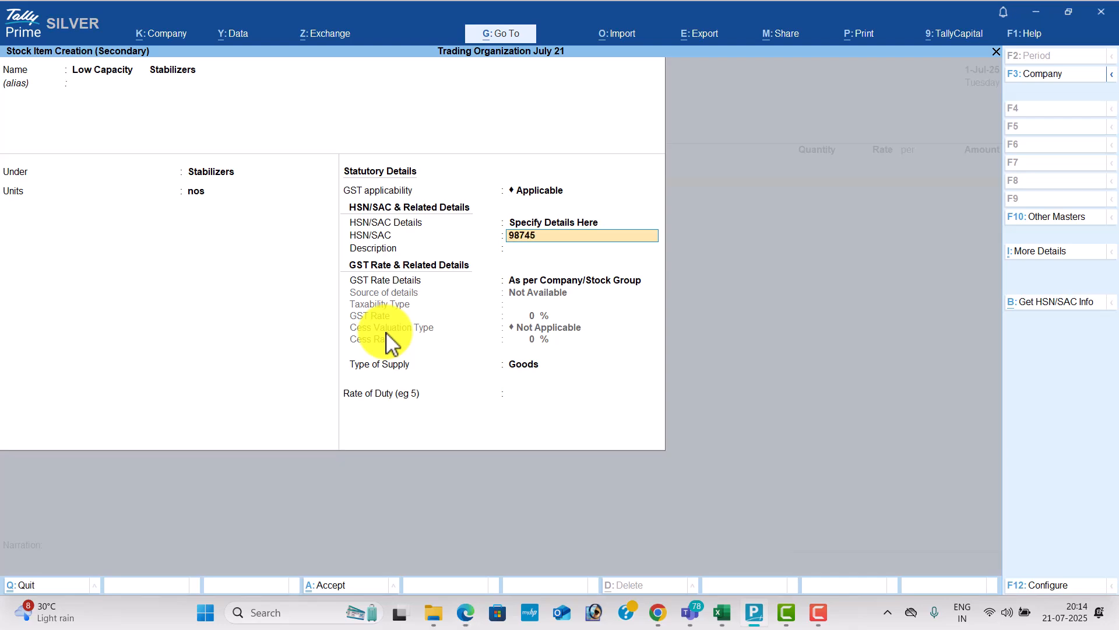
{"action": "type", "text": "6"}
{"action": "key", "text": "Return"}
{"action": "key", "text": "Return"}
Step: Specify the Low Capacity Stabilizers item as taxable at a 28% GST rate and save it
{"action": "key", "text": "Down"}
{"action": "key", "text": "Return"}
{"action": "key", "text": "Return"}
{"action": "key", "text": "alt+Tab"}
{"action": "key", "text": "alt+Tab"}
{"action": "type", "text": "28"}
{"action": "key", "text": "Return"}
{"action": "key", "text": "Return"}
{"action": "key", "text": "Return"}
Step: Enter 100 nos of Low Capacity Stabilizers at a rate of 400 in the voucher
{"action": "key", "text": "alt+Tab"}
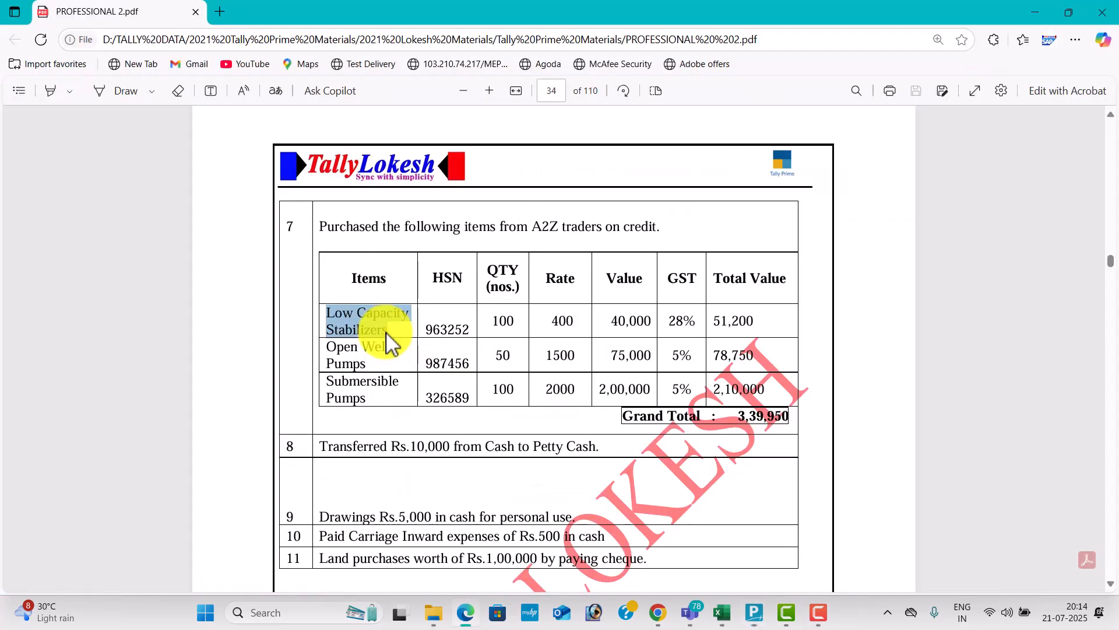
{"action": "key", "text": "alt+Tab"}
{"action": "type", "text": "100"}
{"action": "key", "text": "Return"}
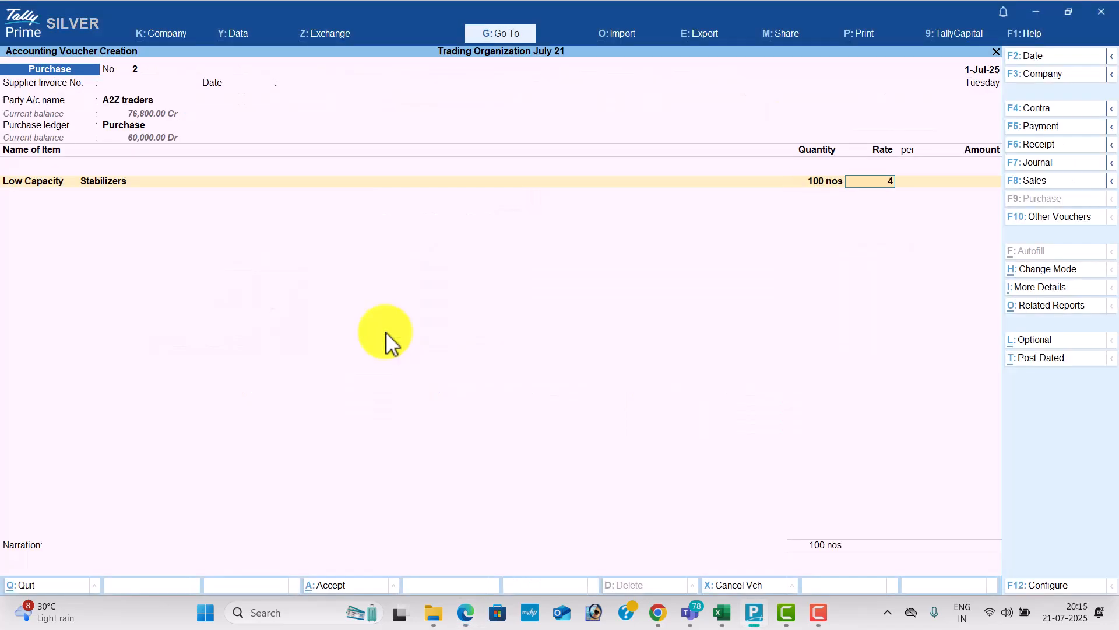
{"action": "type", "text": "400"}
{"action": "key", "text": "Return"}
{"action": "key", "text": "Return"}
{"action": "key", "text": "Return"}
Step: Start another stock item from the voucher and name it Open Well Pumps, copied from the PDF
{"action": "key", "text": "alt+c"}
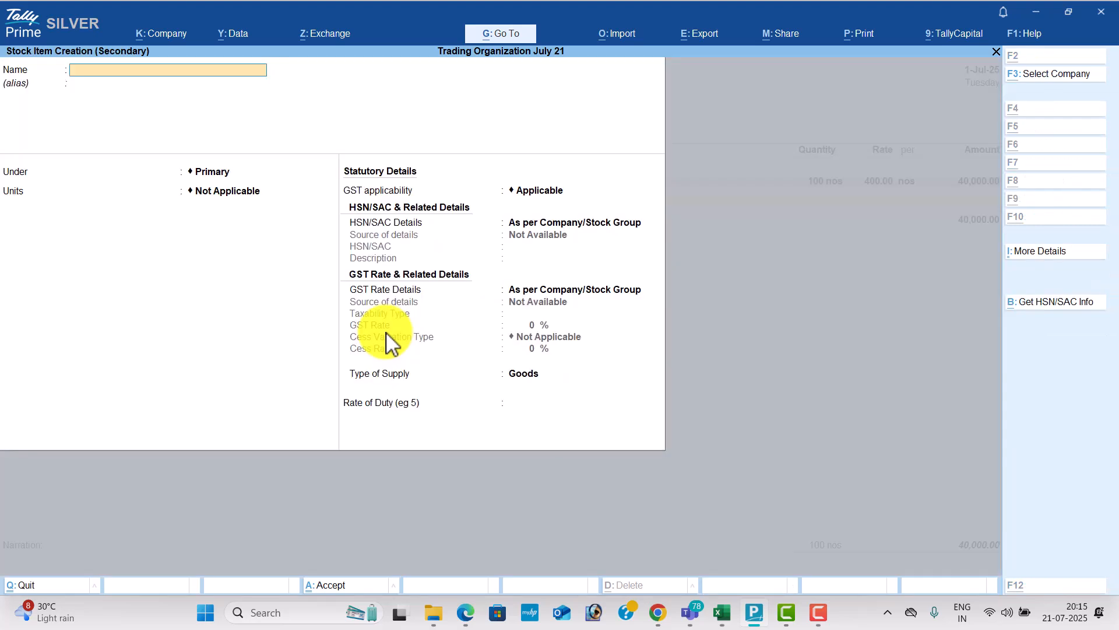
{"action": "key", "text": "alt+Tab"}
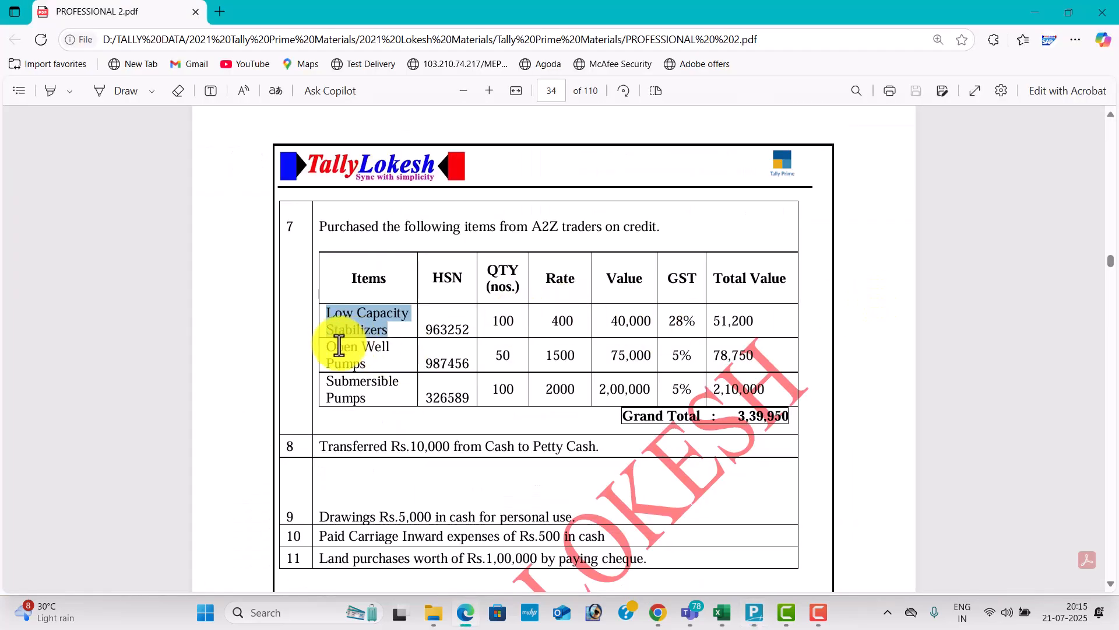
{"action": "left_click_drag", "start_coordinate": [331, 352], "coordinate": [366, 362]}
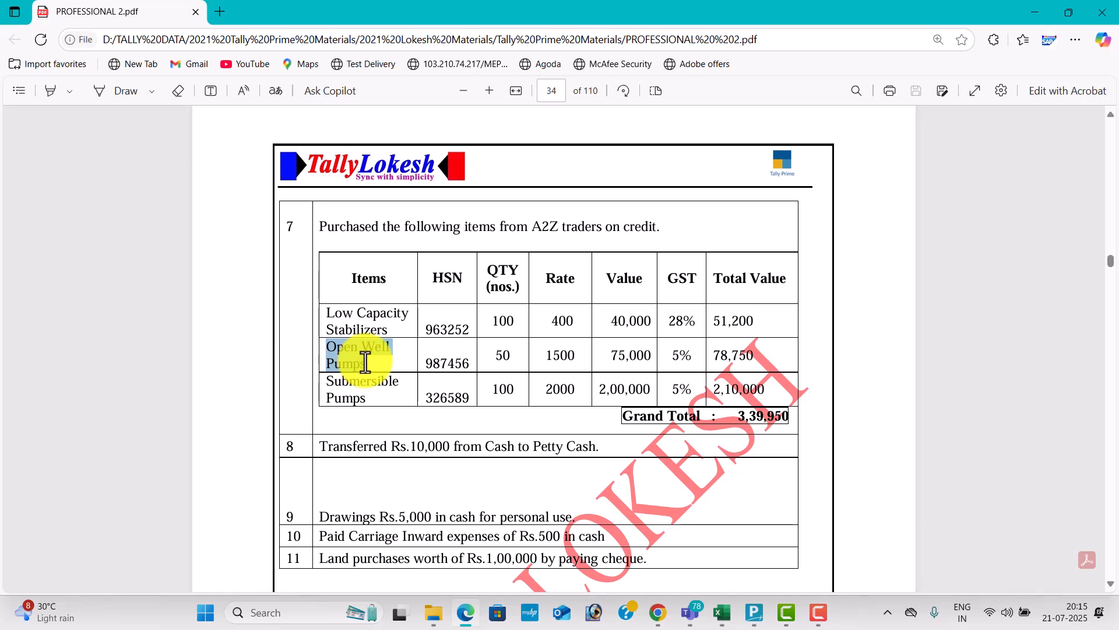
{"action": "key", "text": "ctrl+c"}
{"action": "key", "text": "alt+Tab"}
{"action": "key", "text": "ctrl+alt+v"}
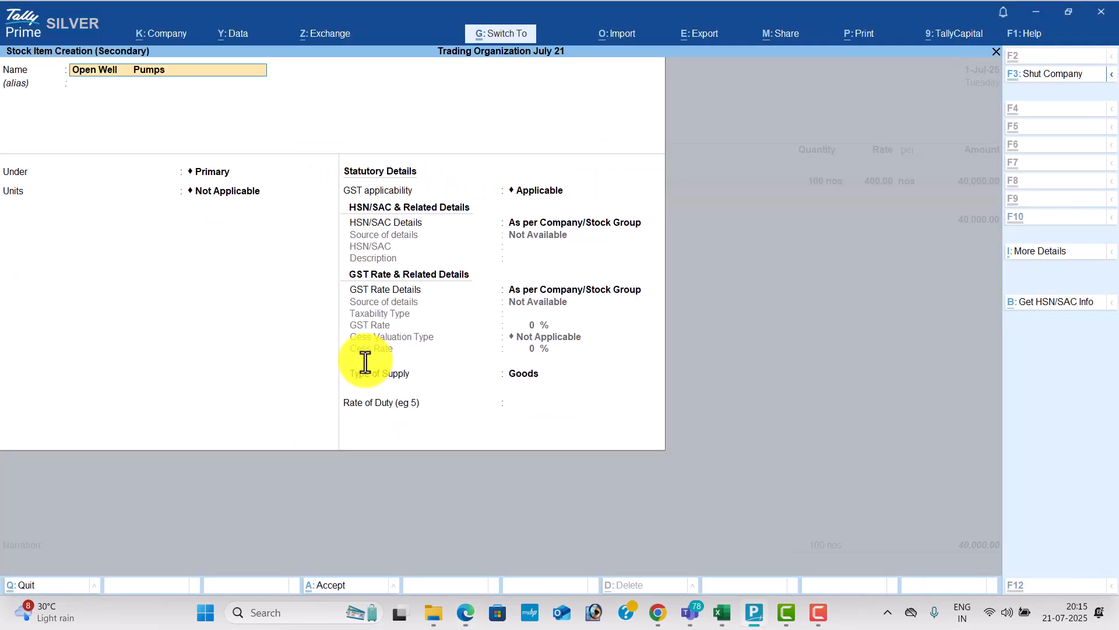
Step: Create a primary stock group named Pupms and place the Open Well Pumps item under it
{"action": "key", "text": "Return"}
{"action": "key", "text": "alt+c"}
{"action": "type", "text": "PUM"}
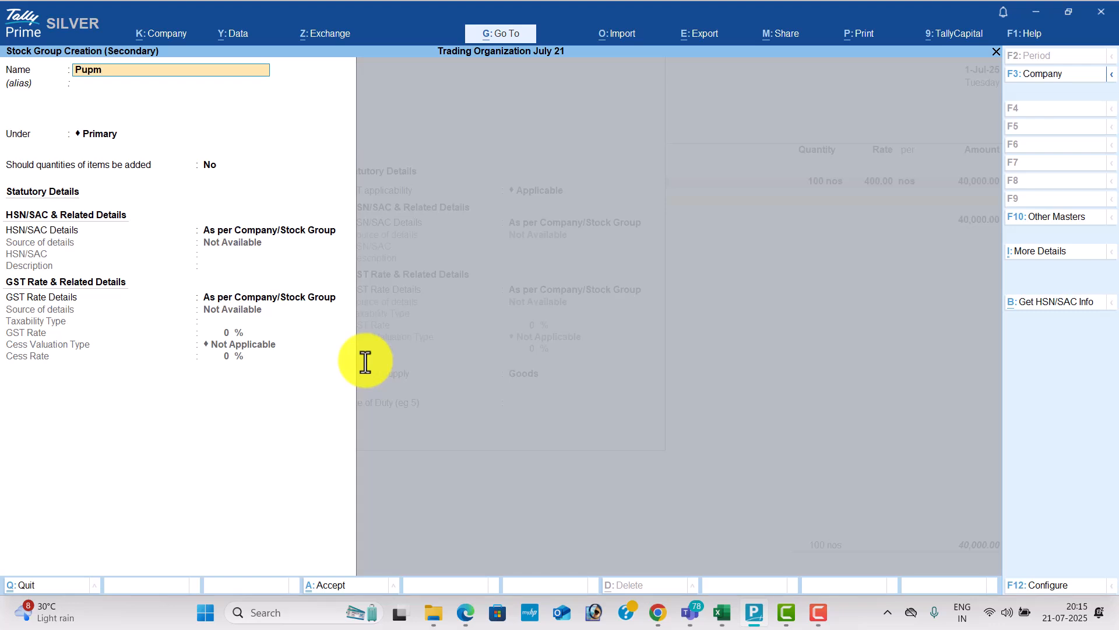
{"action": "key", "text": "Return"}
{"action": "key", "text": "ctrl+a"}
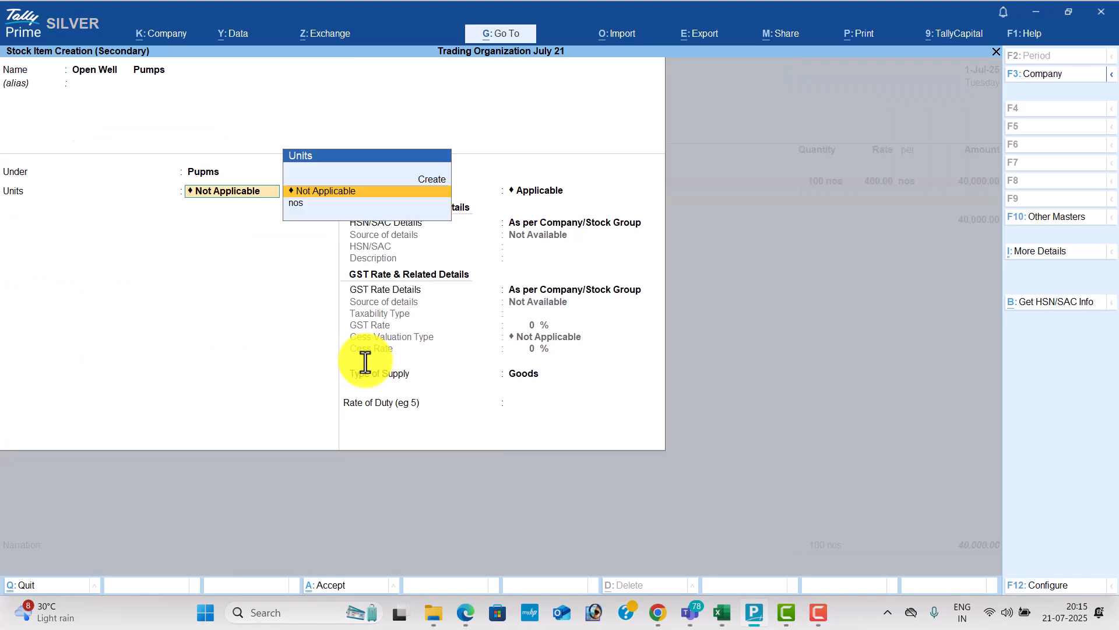
Step: Set the Open Well Pumps unit to nos and specify HSN/SAC code 654123 in the item
{"action": "key", "text": "Down"}
{"action": "key", "text": "Return"}
{"action": "key", "text": "Return"}
{"action": "key", "text": "Down"}
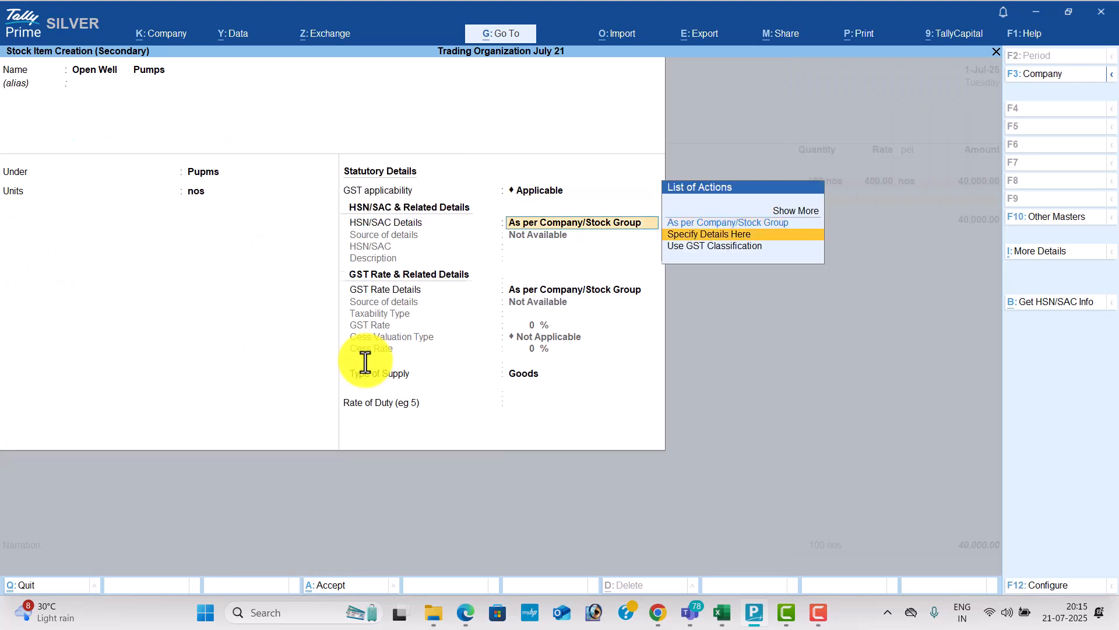
{"action": "key", "text": "Return"}
{"action": "type", "text": "654123"}
{"action": "key", "text": "Return"}
{"action": "key", "text": "Return"}
Step: Specify the Open Well Pumps item as taxable at a 5% GST rate and save it
{"action": "key", "text": "Down"}
{"action": "key", "text": "Return"}
{"action": "key", "text": "Return"}
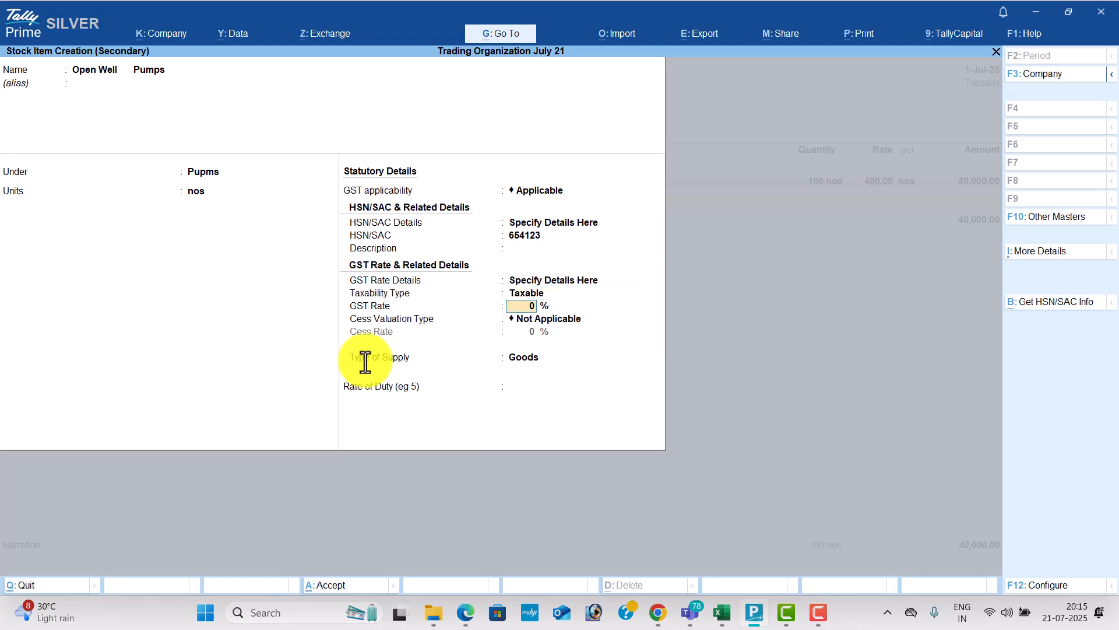
{"action": "key", "text": "alt+Tab"}
{"action": "key", "text": "alt+Tab"}
{"action": "type", "text": "5"}
{"action": "key", "text": "Return"}
{"action": "key", "text": "Return"}
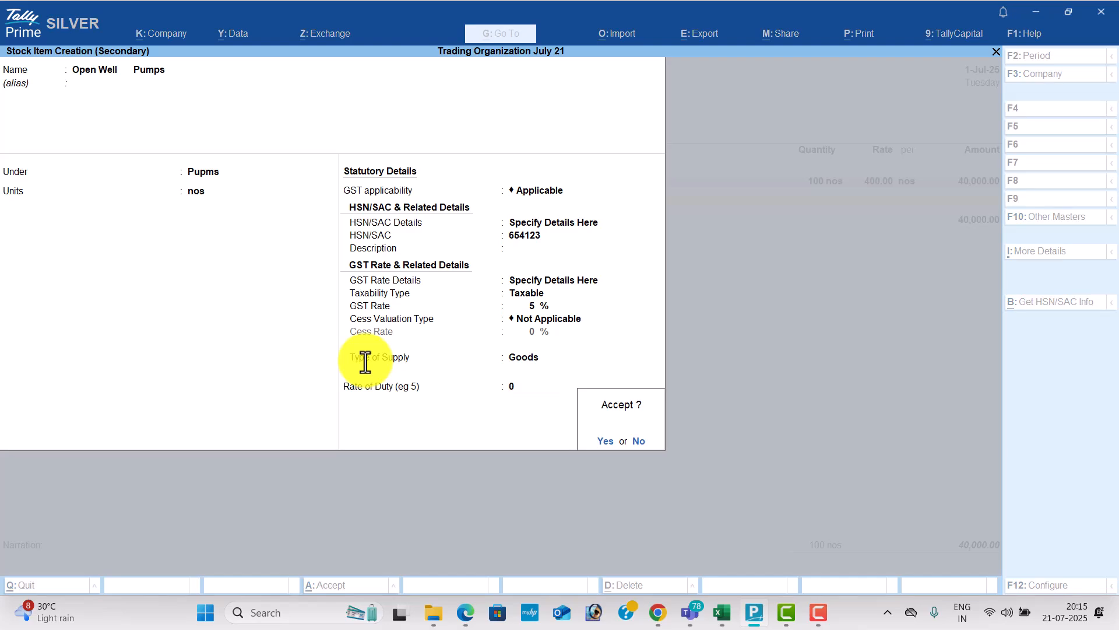
{"action": "key", "text": "Return"}
Step: Enter 50 nos of Open Well Pumps at a rate of 1,500 in the voucher
{"action": "key", "text": "alt+Tab"}
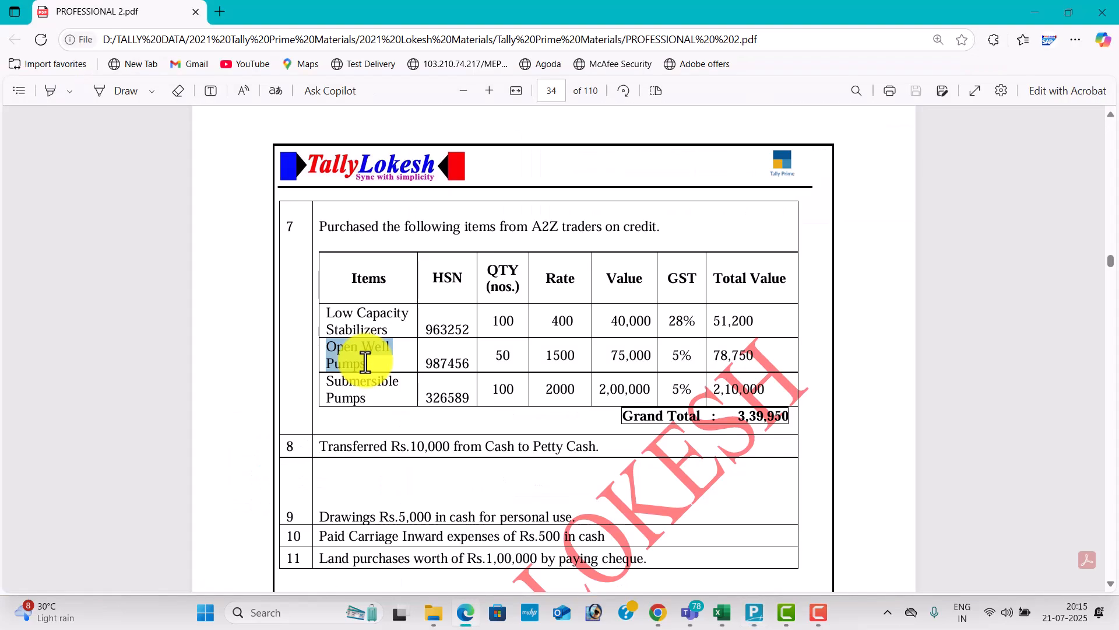
{"action": "key", "text": "alt+Tab"}
{"action": "type", "text": "50"}
{"action": "key", "text": "Return"}
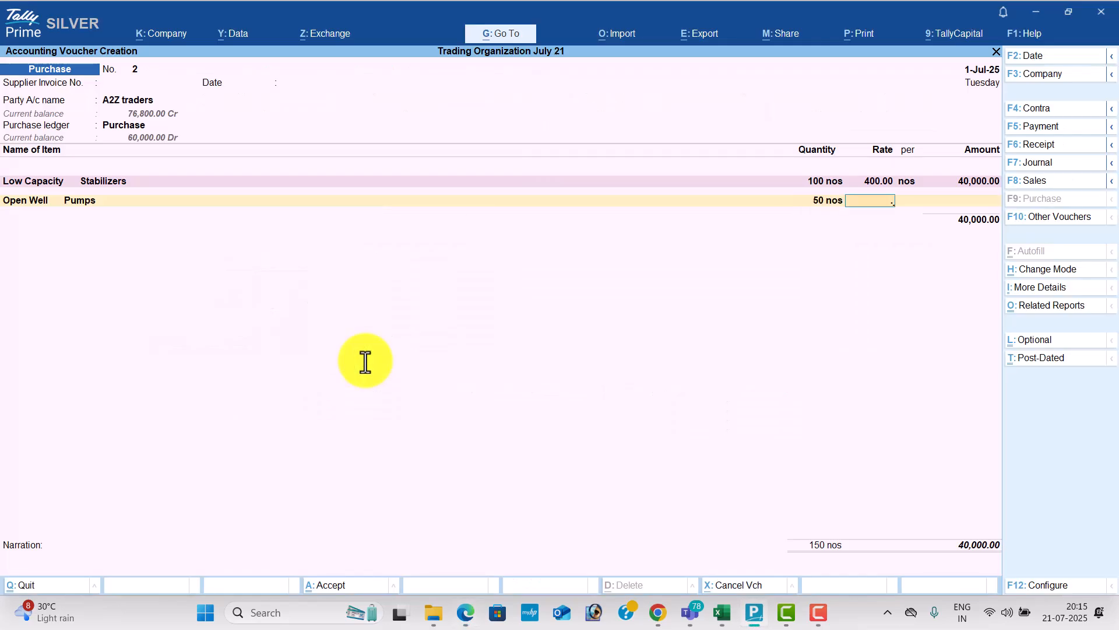
{"action": "key", "text": "Return"}
{"action": "key", "text": "Return"}
{"action": "key", "text": "Return"}
Step: Start a third stock item from the voucher and name it Submersible Pumps, copied from the PDF
{"action": "key", "text": "alt+c"}
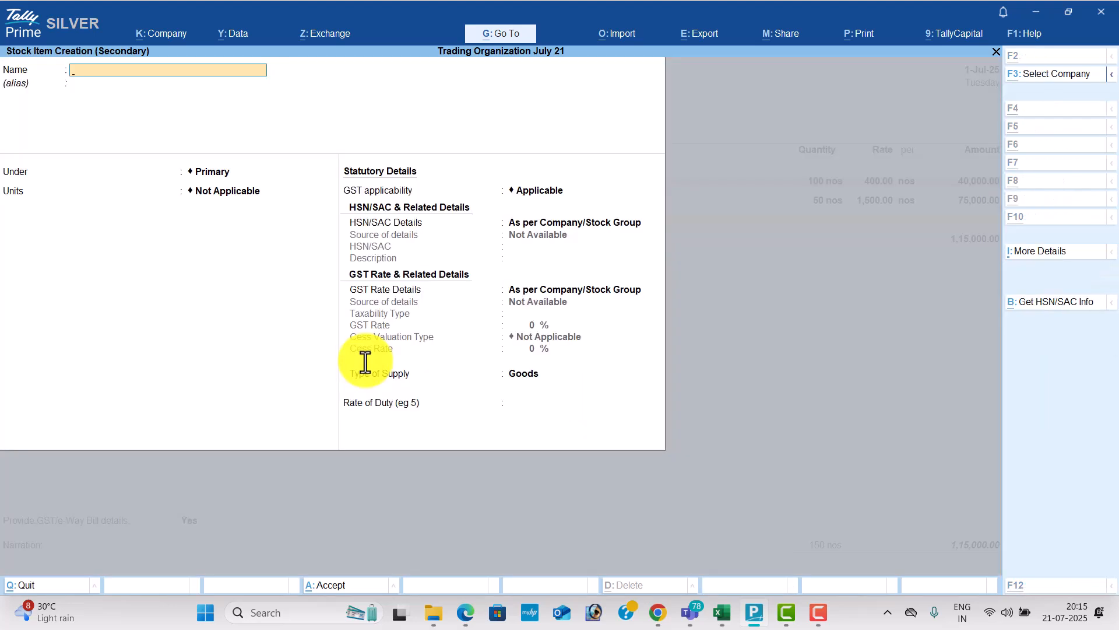
{"action": "key", "text": "alt+Tab"}
{"action": "left_click_drag", "start_coordinate": [324, 380], "coordinate": [368, 409]}
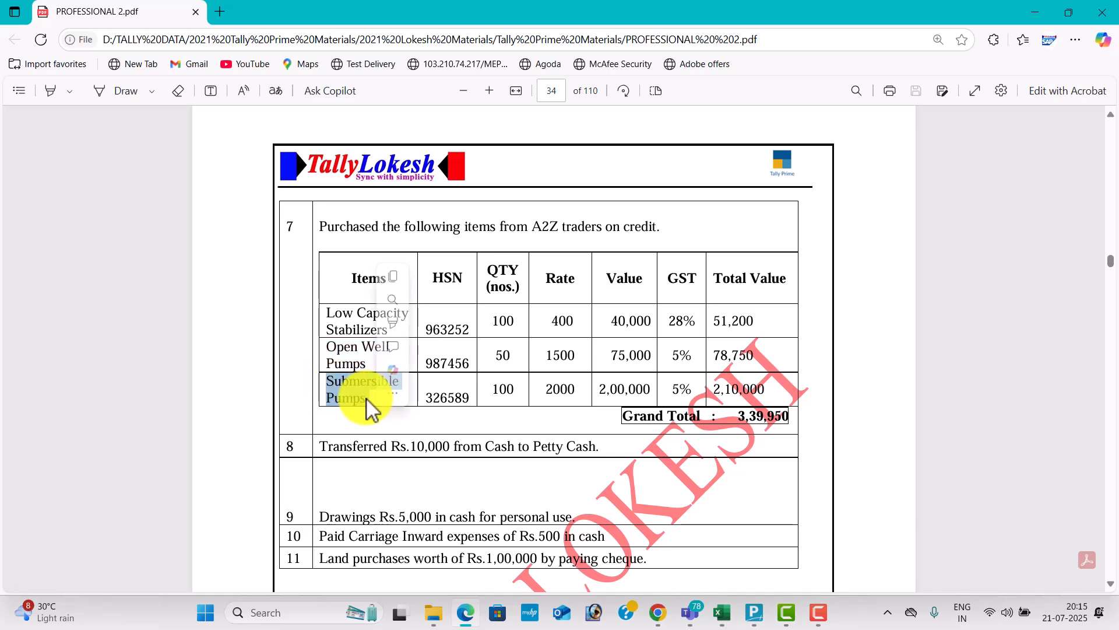
{"action": "key", "text": "ctrl+c"}
{"action": "key", "text": "alt+Tab"}
{"action": "key", "text": "ctrl+alt+v"}
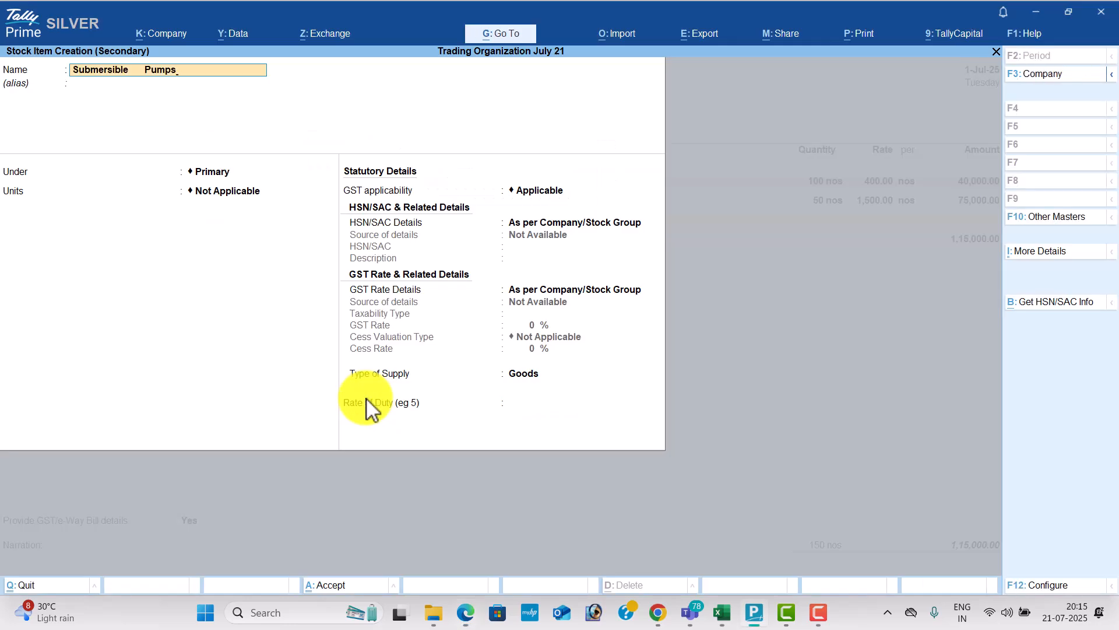
Step: Place the Submersible Pumps item under the Pupms group with nos as its unit
{"action": "key", "text": "Return"}
{"action": "key", "text": "Down"}
{"action": "key", "text": "Return"}
{"action": "type", "text": "nos"}
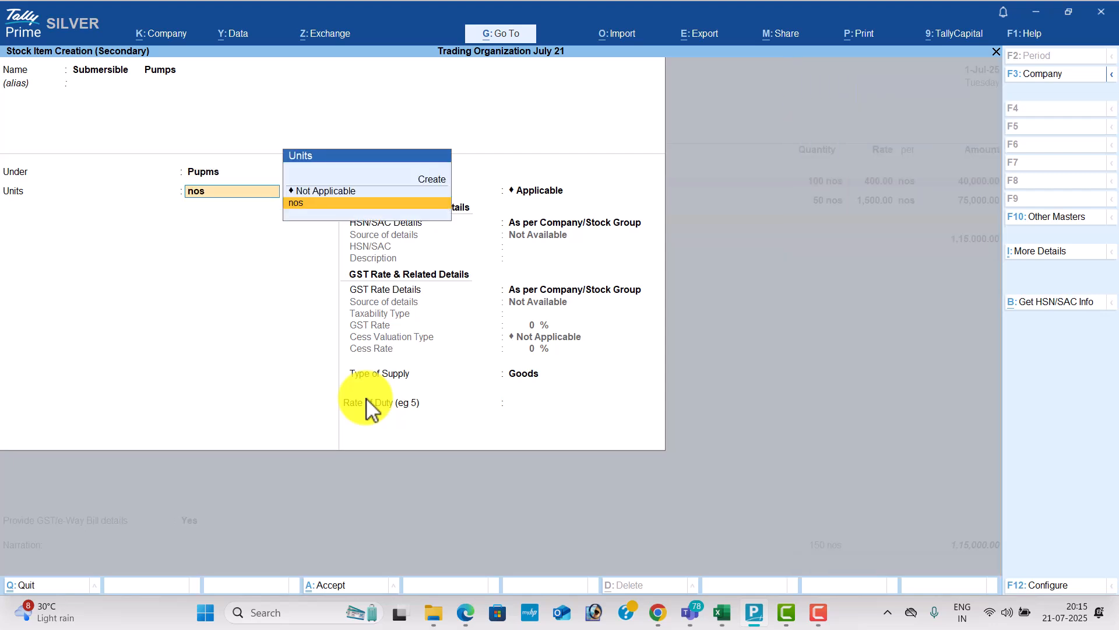
{"action": "key", "text": "Return"}
Step: Specify the HSN/SAC details for Submersible Pumps directly in the item, with code 651243
{"action": "key", "text": "Return"}
{"action": "key", "text": "Down"}
{"action": "key", "text": "Return"}
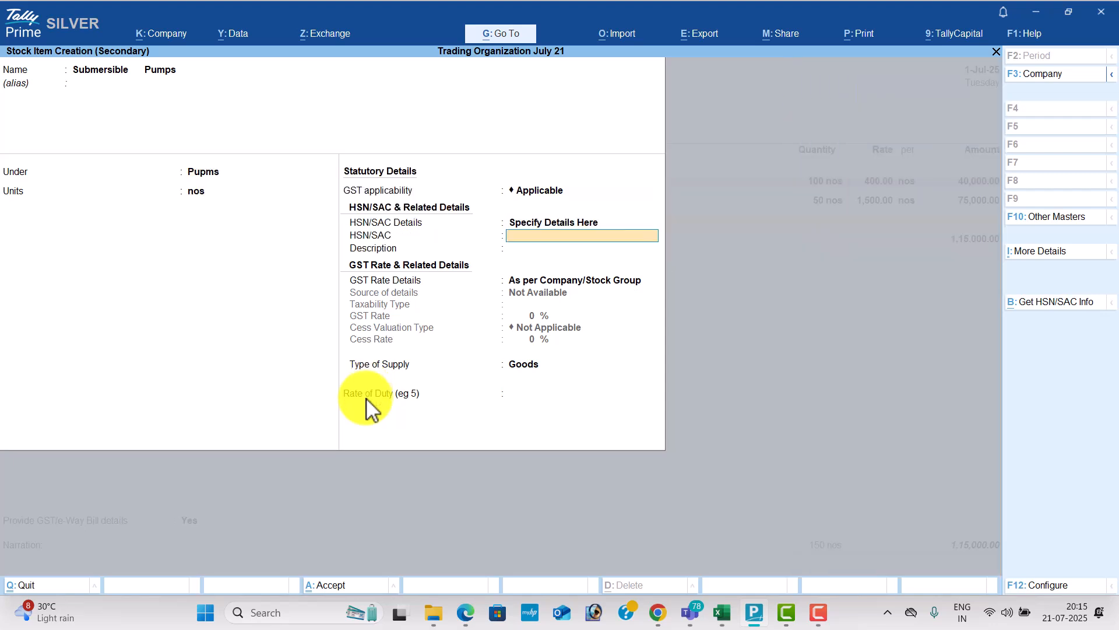
{"action": "type", "text": "651243"}
{"action": "key", "text": "Return"}
{"action": "key", "text": "Return"}
Step: Specify the Submersible Pumps item as taxable at a 5% GST rate and save it
{"action": "key", "text": "Down"}
{"action": "key", "text": "Return"}
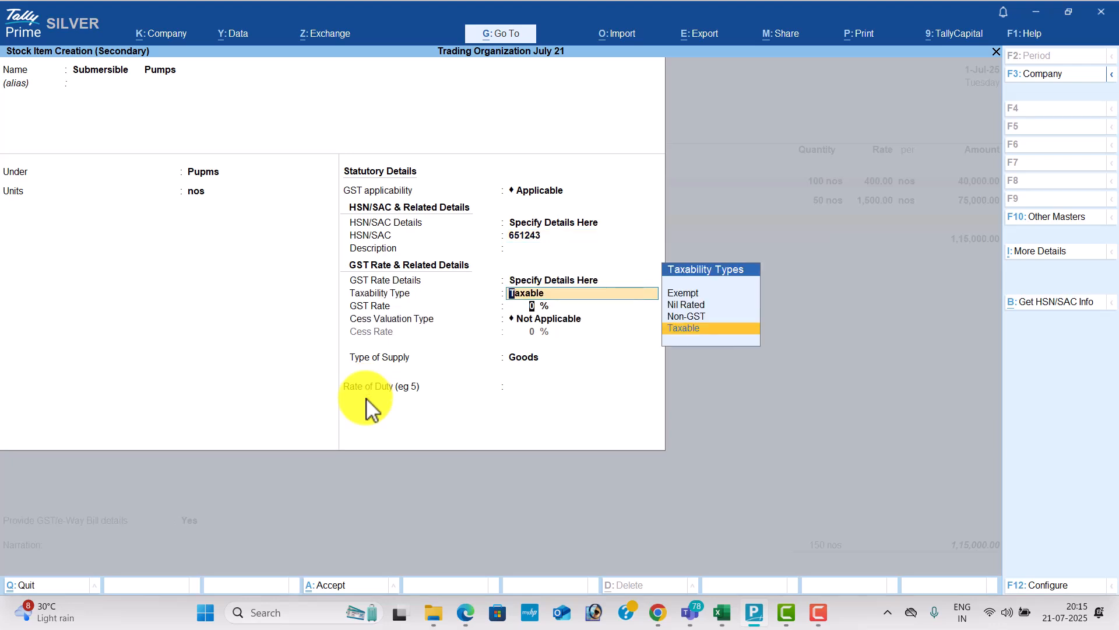
{"action": "key", "text": "Return"}
{"action": "key", "text": "Return"}
{"action": "key", "text": "Return"}
{"action": "key", "text": "Return"}
{"action": "key", "text": "Return"}
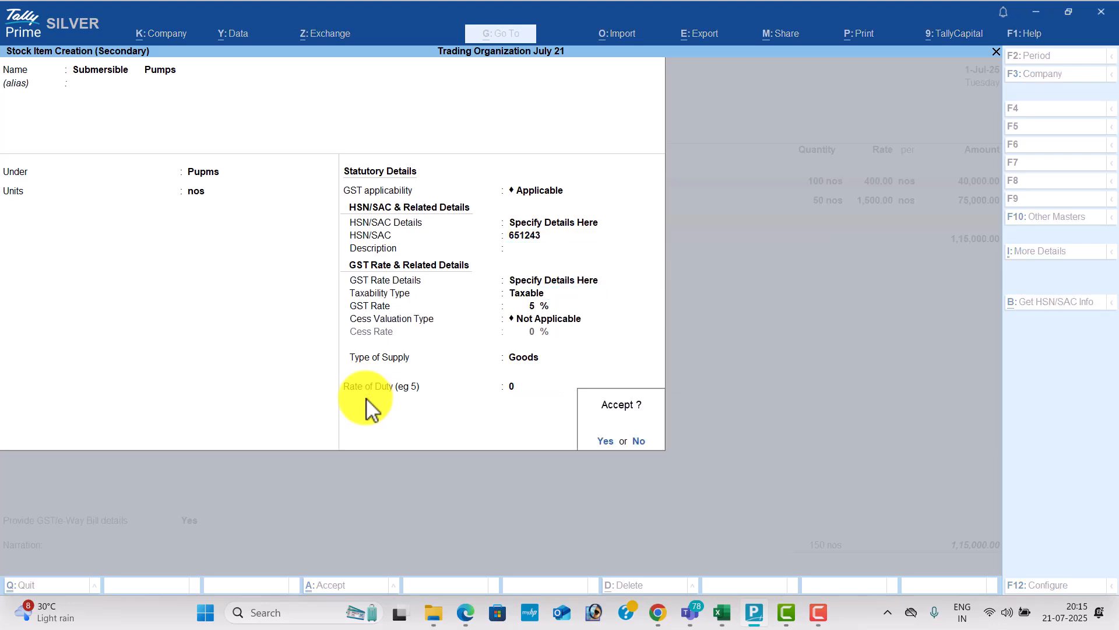
{"action": "key", "text": "Return"}
Step: Enter 100 nos of Submersible Pumps at a rate of 2,000 in the voucher
{"action": "key", "text": "alt+Tab"}
{"action": "key", "text": "alt+Tab"}
{"action": "type", "text": "100"}
{"action": "key", "text": "Return"}
{"action": "type", "text": "2000"}
{"action": "key", "text": "Return"}
{"action": "key", "text": "Return"}
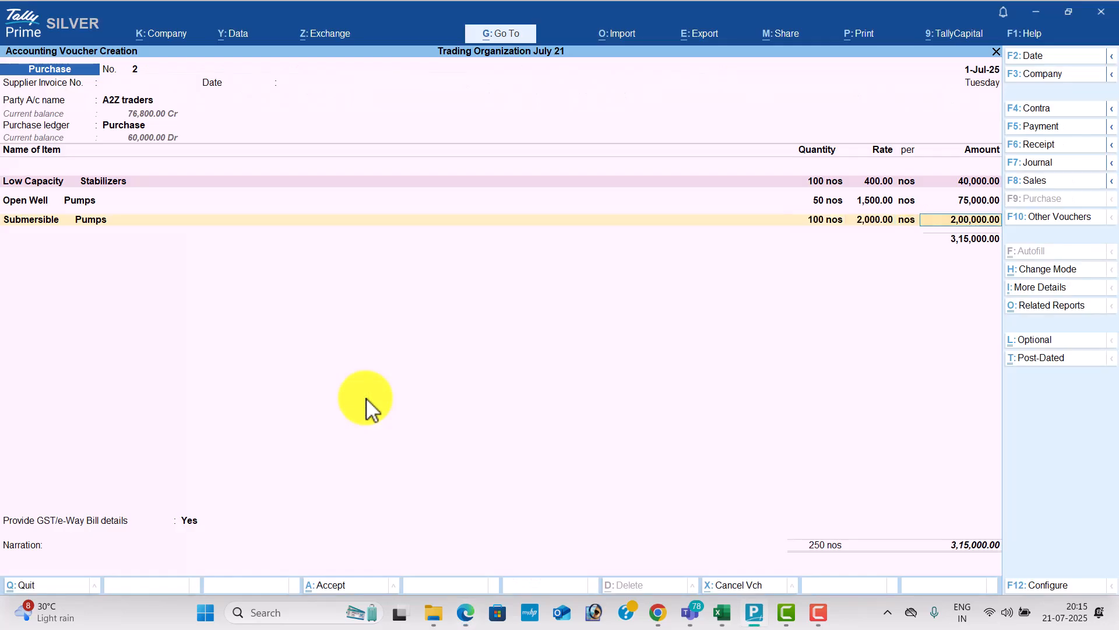
{"action": "key", "text": "Return"}
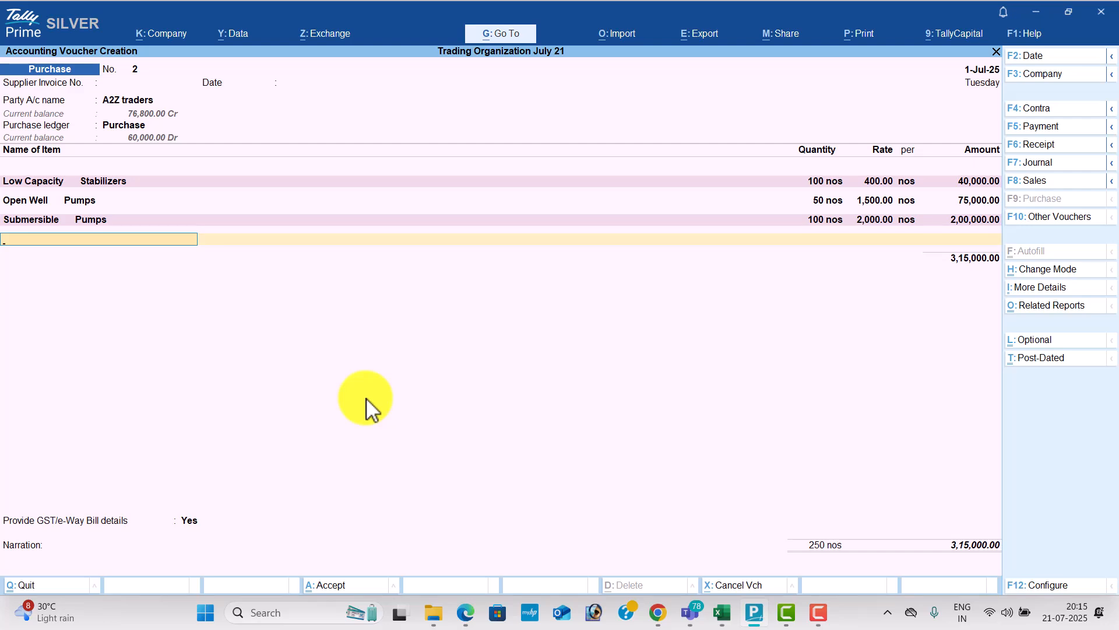
Step: End the item list, add the CGST and SGST ledgers, and check the grand total of transaction 7 in the PDF
{"action": "key", "text": "Return"}
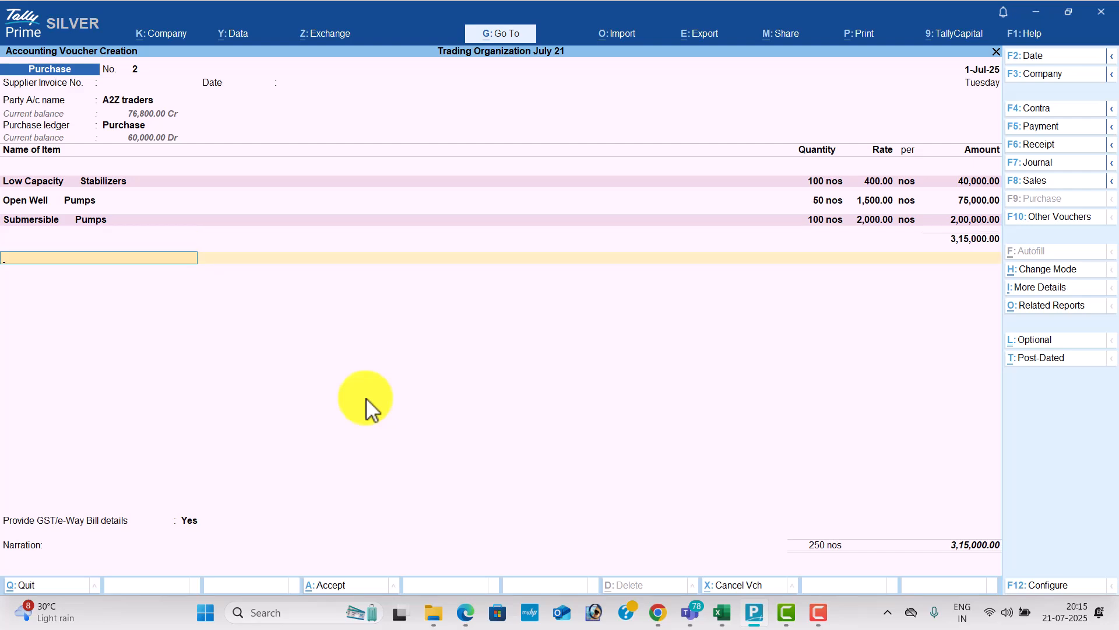
{"action": "type", "text": "cg"}
{"action": "key", "text": "Return"}
{"action": "type", "text": "s"}
{"action": "key", "text": "Return"}
{"action": "key", "text": "alt+Tab"}
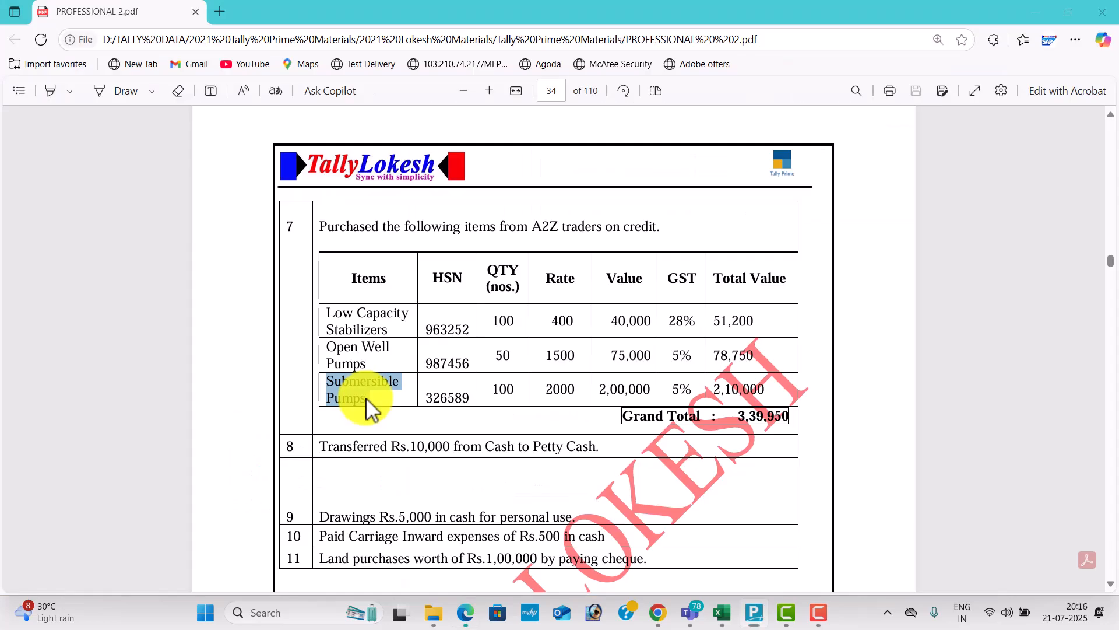
{"action": "scroll", "coordinate": [392, 457], "scroll_direction": "down", "scroll_amount": 3}
{"action": "scroll", "coordinate": [580, 275], "scroll_direction": "up", "scroll_amount": 1}
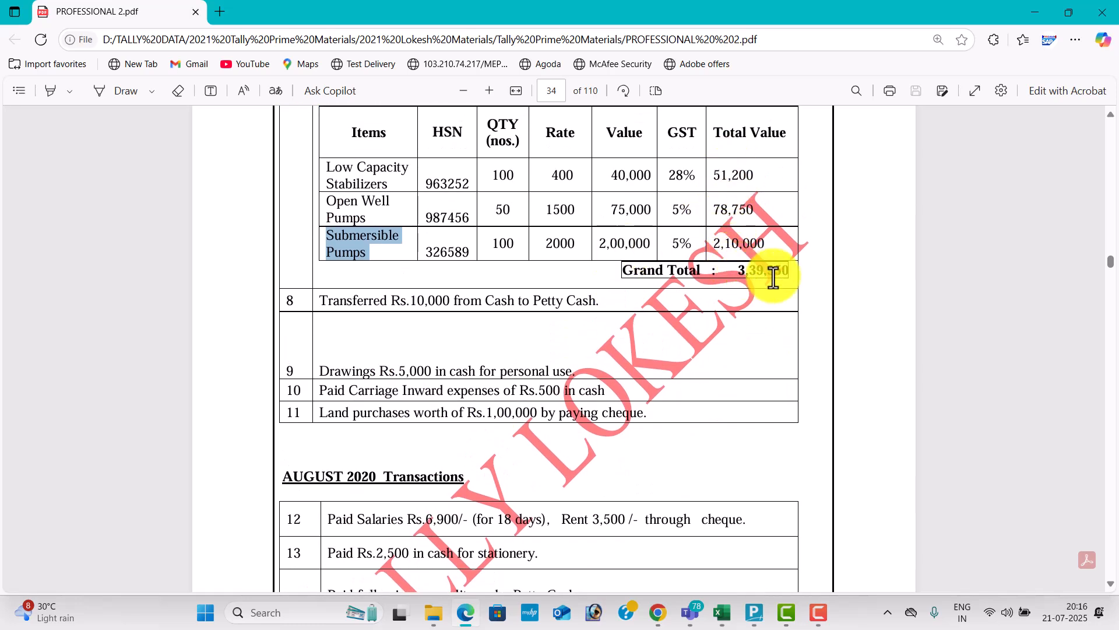
Step: Examine the GST tax analysis of the purchase voucher, comparing taxable value, CGST and SGST for each of the three items
{"action": "key", "text": "alt+Tab"}
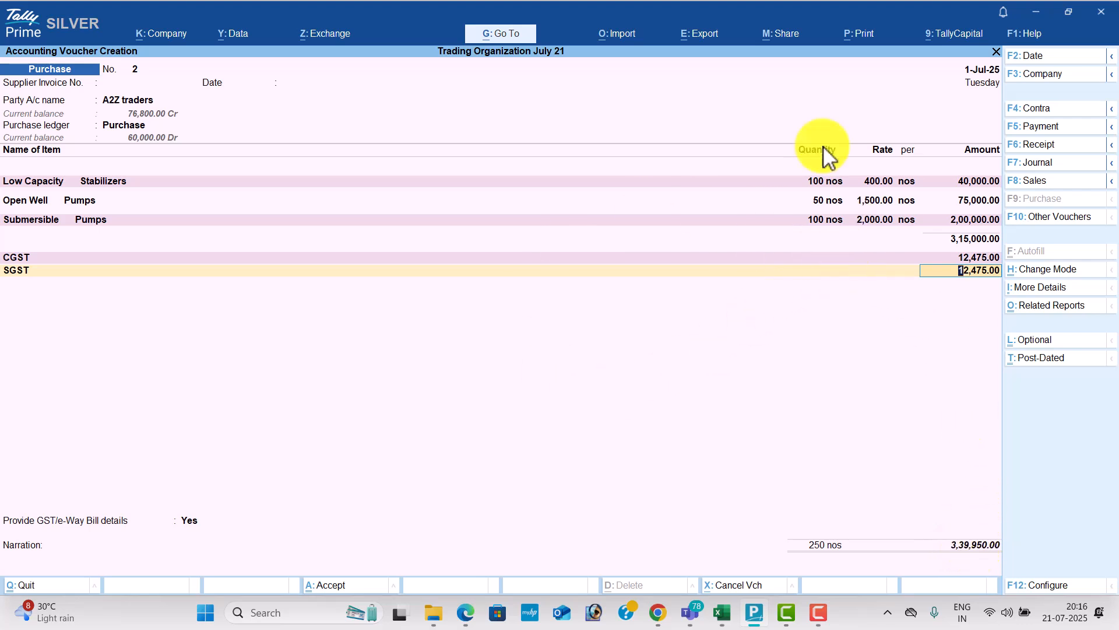
{"action": "left_click", "coordinate": [1050, 306]}
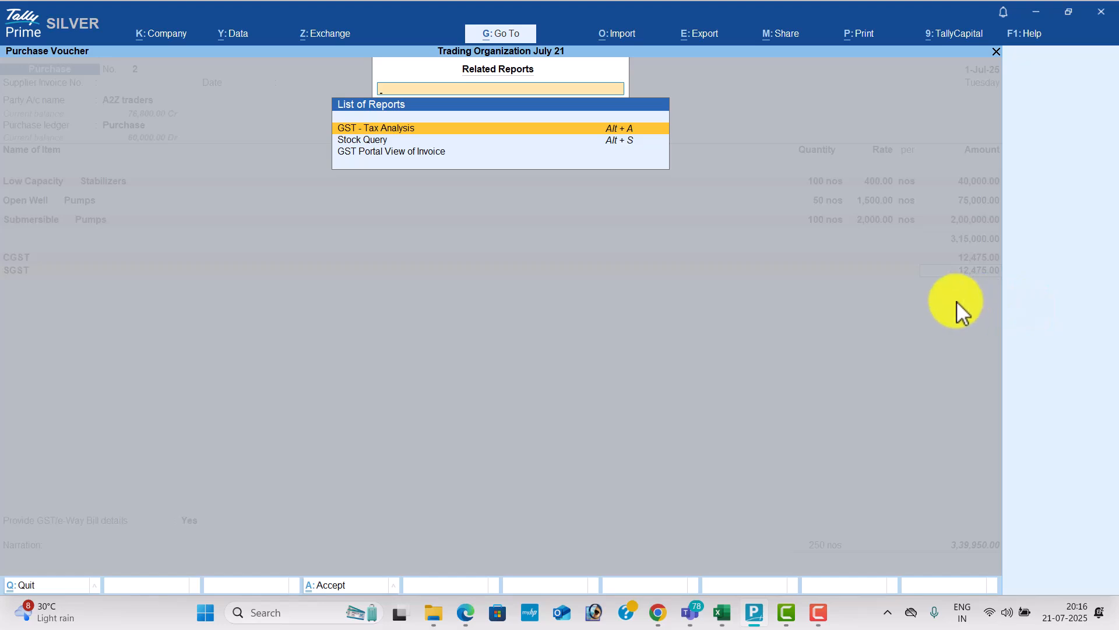
{"action": "key", "text": "Return"}
{"action": "key", "text": "F5"}
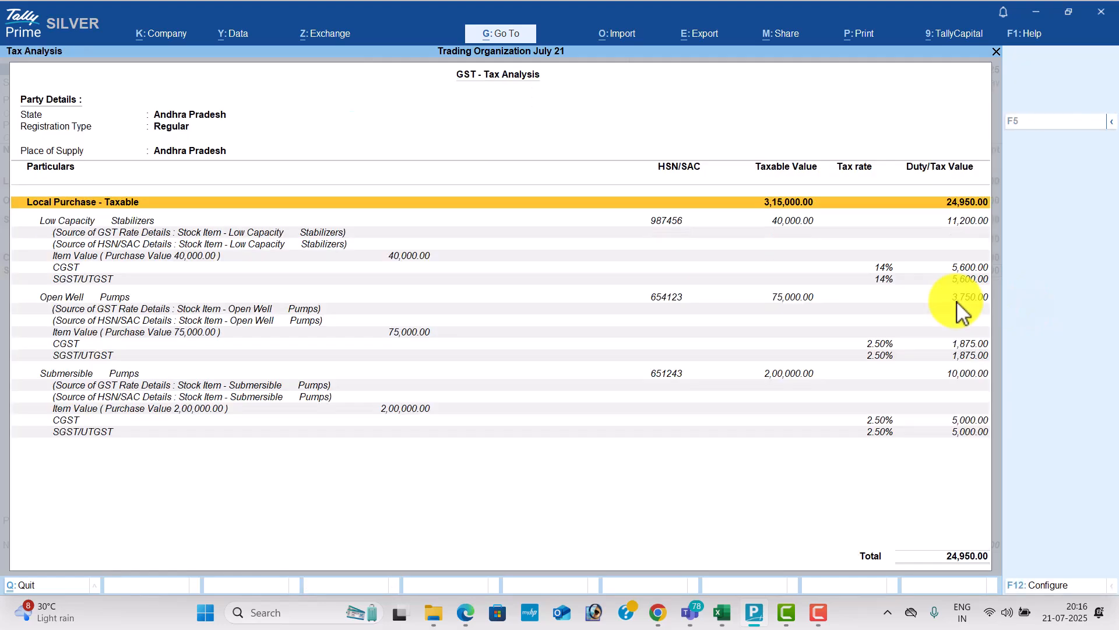
{"action": "key", "text": "Down"}
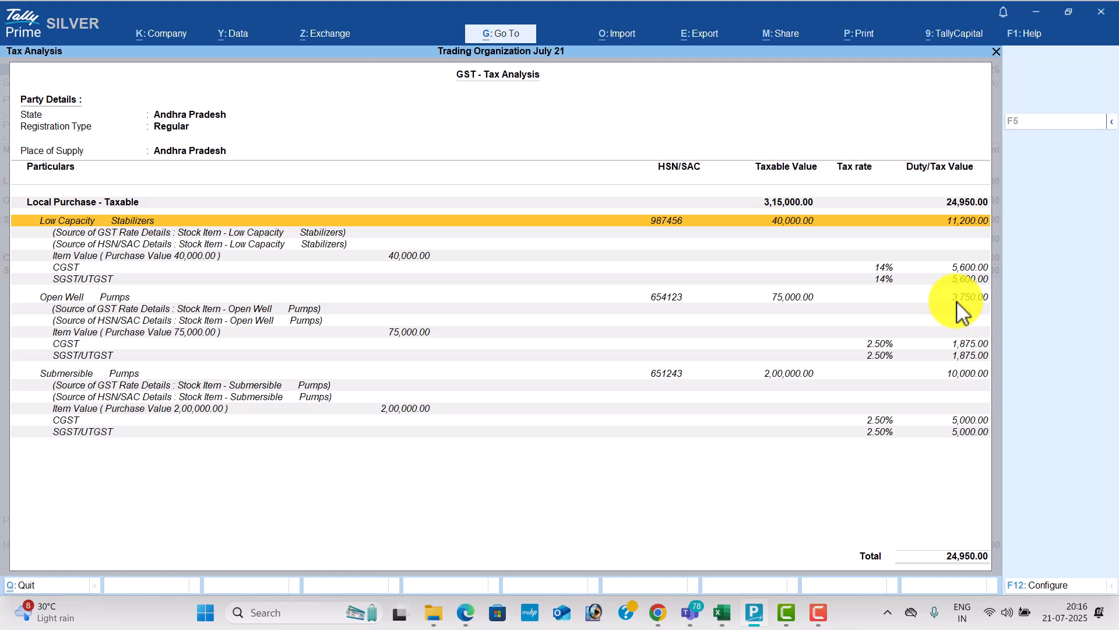
{"action": "key", "text": "Down"}
{"action": "key", "text": "Down"}
{"action": "key", "text": "Down"}
{"action": "key", "text": "Down"}
{"action": "key", "text": "Down"}
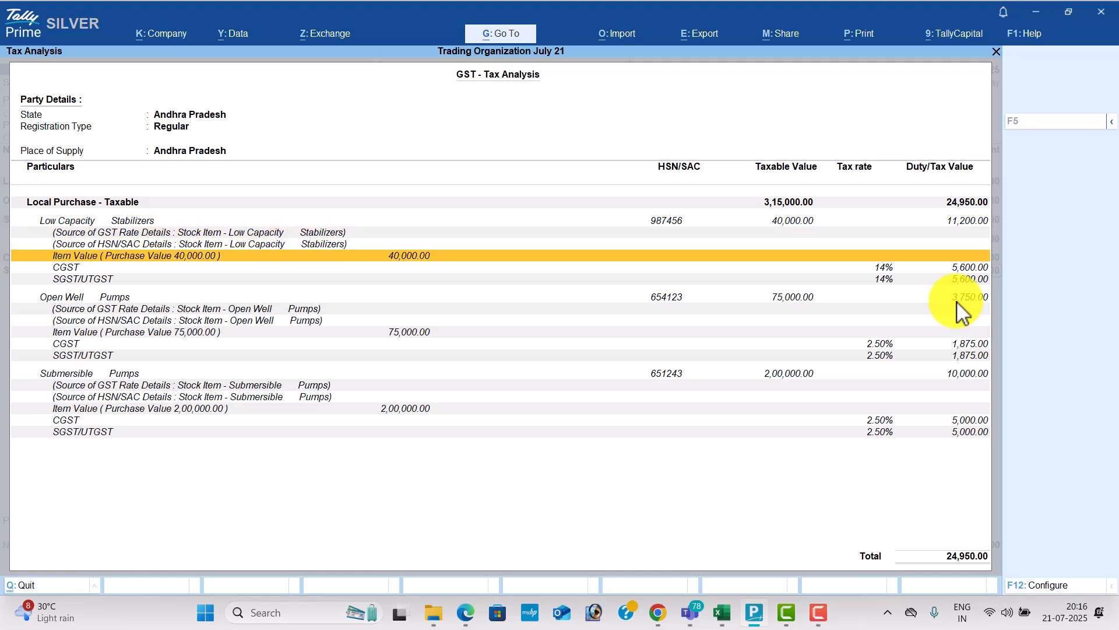
{"action": "key", "text": "Down"}
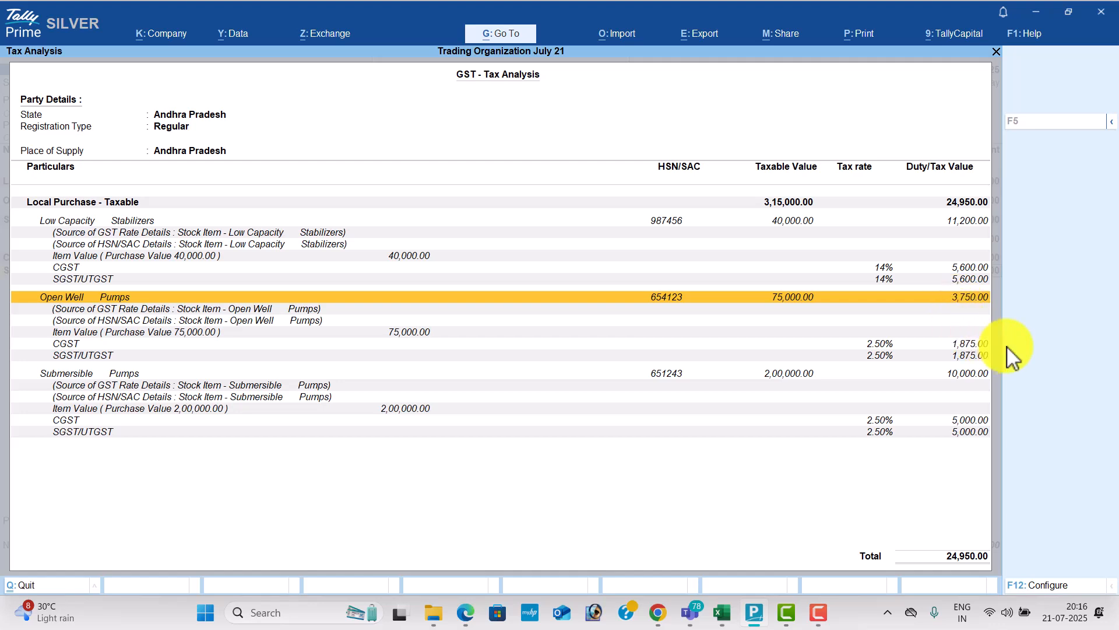
{"action": "key", "text": "Down"}
{"action": "key", "text": "Down"}
{"action": "key", "text": "Down"}
{"action": "key", "text": "Down"}
{"action": "key", "text": "Down"}
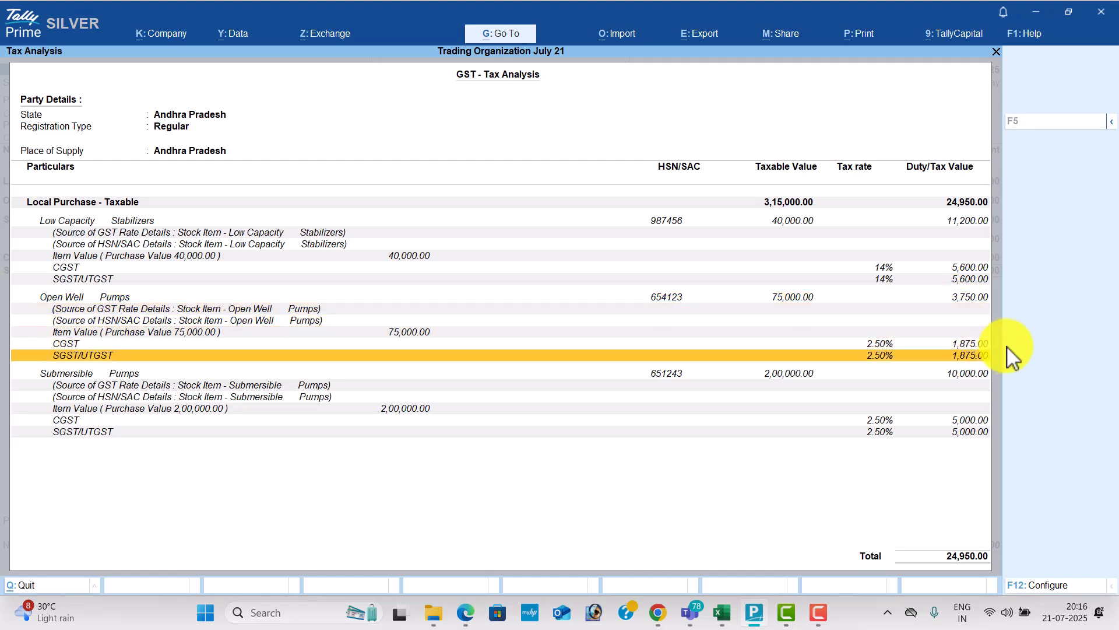
{"action": "key", "text": "Down"}
{"action": "key", "text": "Down"}
{"action": "key", "text": "Down"}
{"action": "key", "text": "Down"}
{"action": "key", "text": "Down"}
{"action": "key", "text": "Down"}
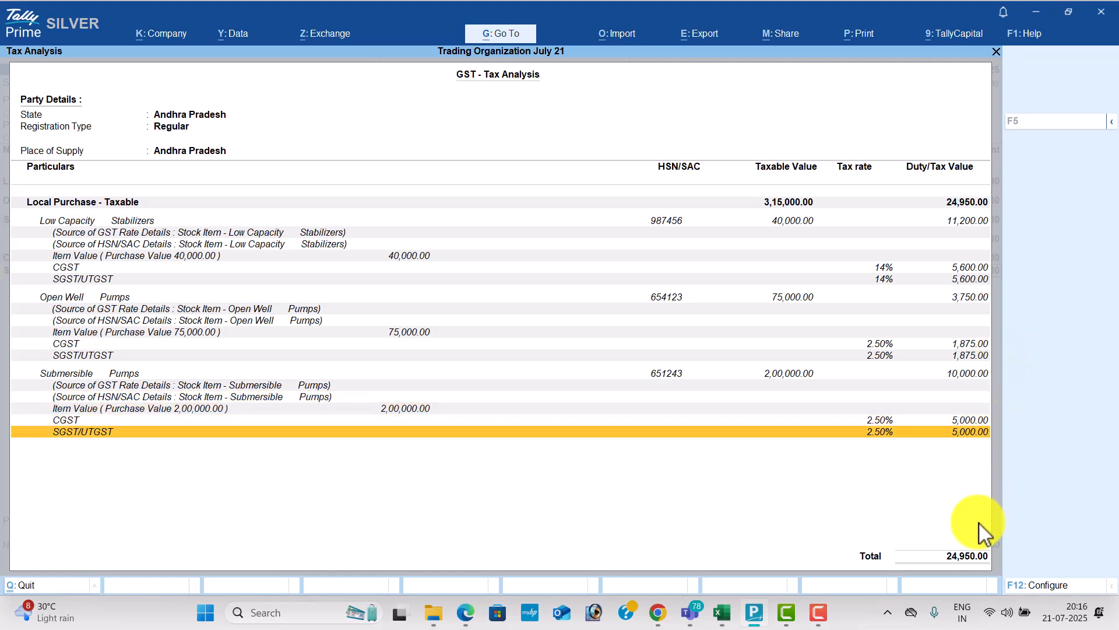
{"action": "key", "text": "Escape"}
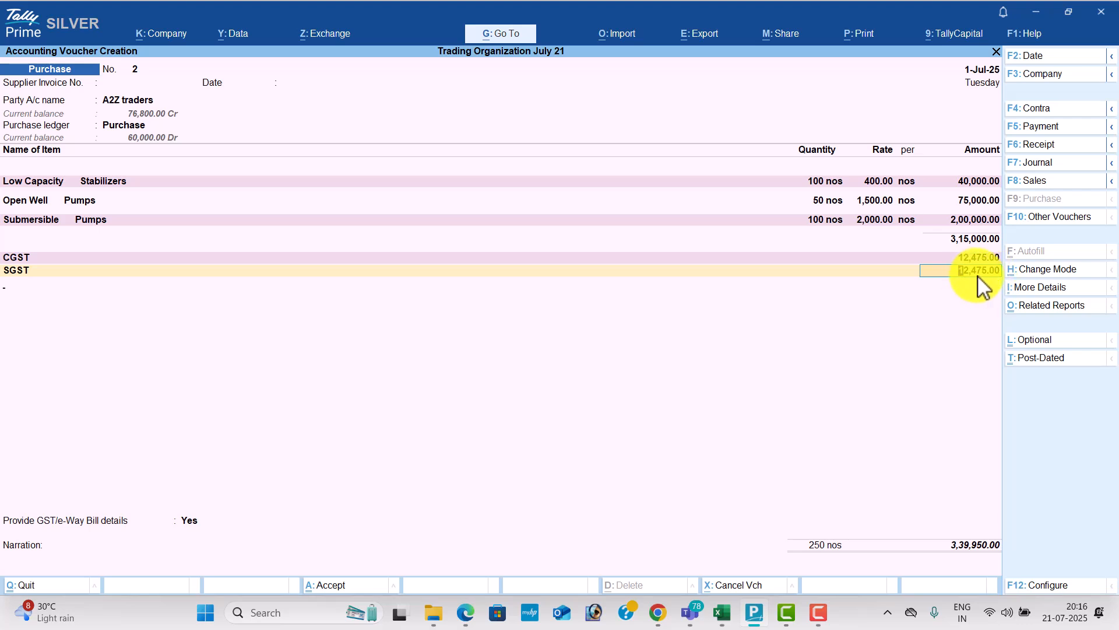
Step: Set the purchase voucher's GST/e-Way Bill details to No and save the voucher
{"action": "key", "text": "Return"}
{"action": "key", "text": "Return"}
{"action": "key", "text": "Down"}
{"action": "key", "text": "Return"}
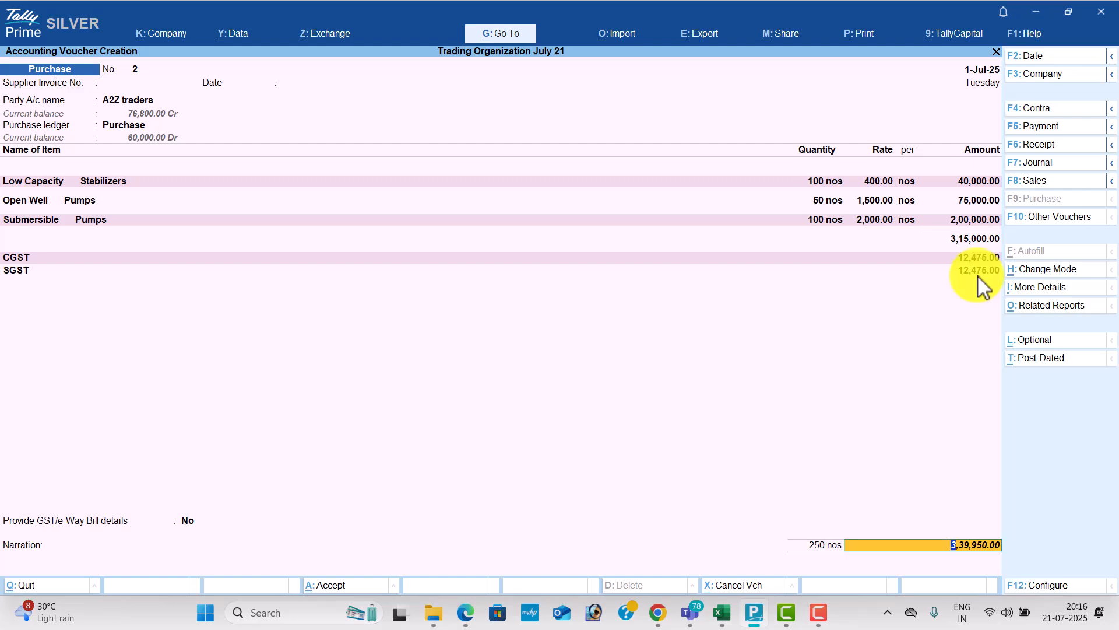
{"action": "key", "text": "ctrl+a"}
Step: Read transaction 8 in the PDF and start a contra voucher crediting Cash with 10,000
{"action": "key", "text": "alt+Tab"}
{"action": "scroll", "coordinate": [558, 337], "scroll_direction": "down", "scroll_amount": 1}
{"action": "scroll", "coordinate": [558, 337], "scroll_direction": "down", "scroll_amount": 2}
{"action": "key", "text": "alt+Tab"}
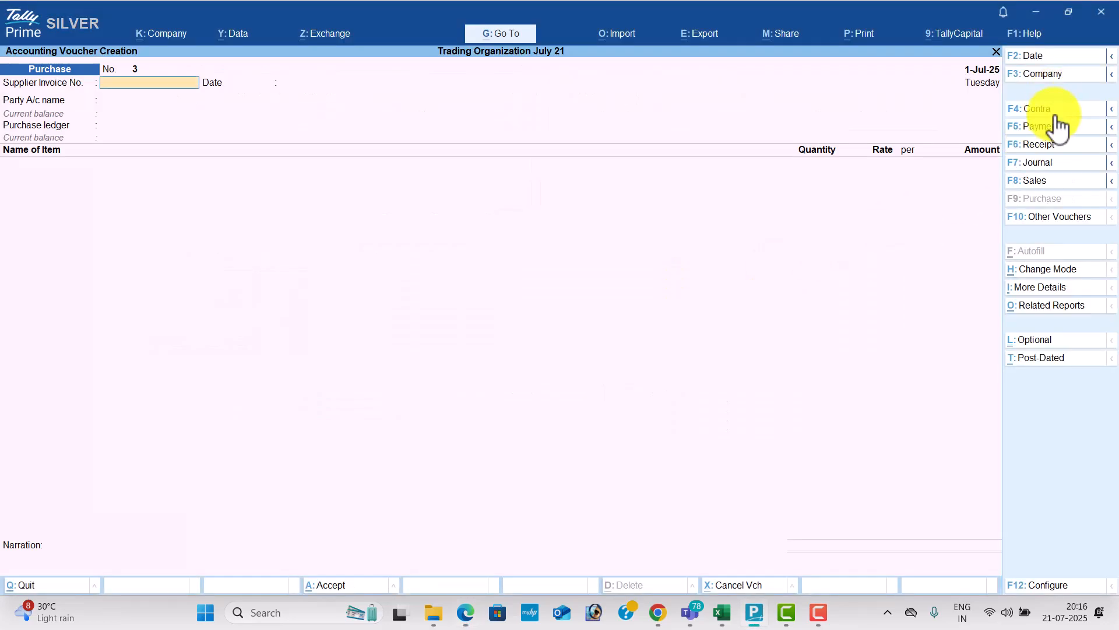
{"action": "left_click", "coordinate": [1037, 109]}
{"action": "key", "text": "Return"}
{"action": "key", "text": "alt+Tab"}
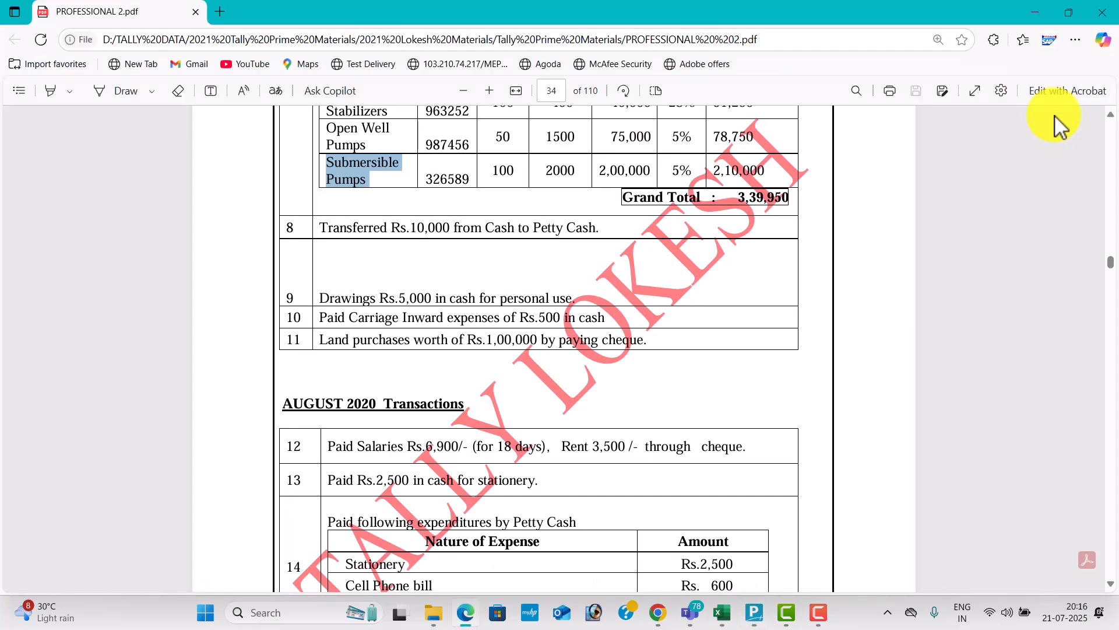
{"action": "key", "text": "alt+Tab"}
{"action": "type", "text": "100"}
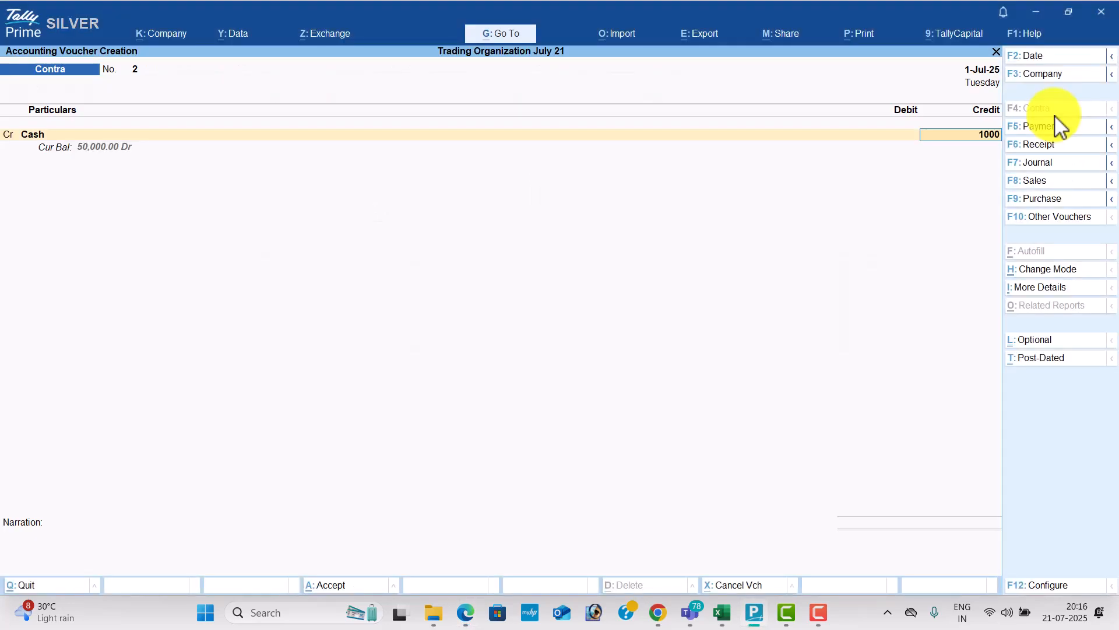
{"action": "key", "text": "Return"}
Step: Create a Petty Cash ledger under Cash-in-Hand, debit it with 10,000 and save the contra voucher
{"action": "key", "text": "alt+c"}
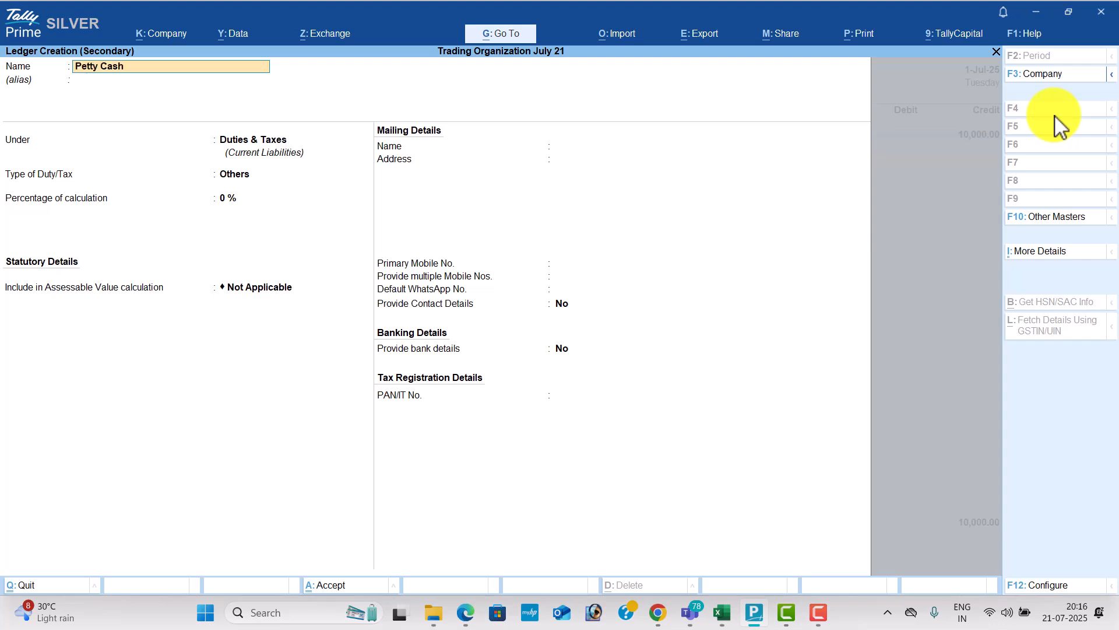
{"action": "key", "text": "Return"}
{"action": "type", "text": "Ca"}
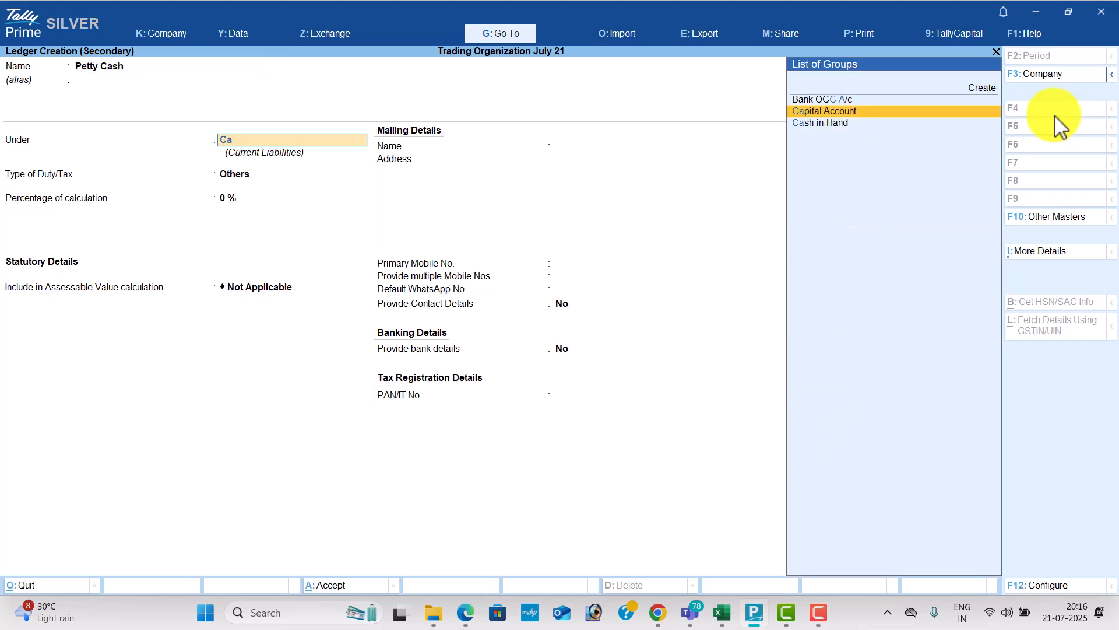
{"action": "key", "text": "Down"}
{"action": "key", "text": "Return"}
{"action": "key", "text": "ctrl+a"}
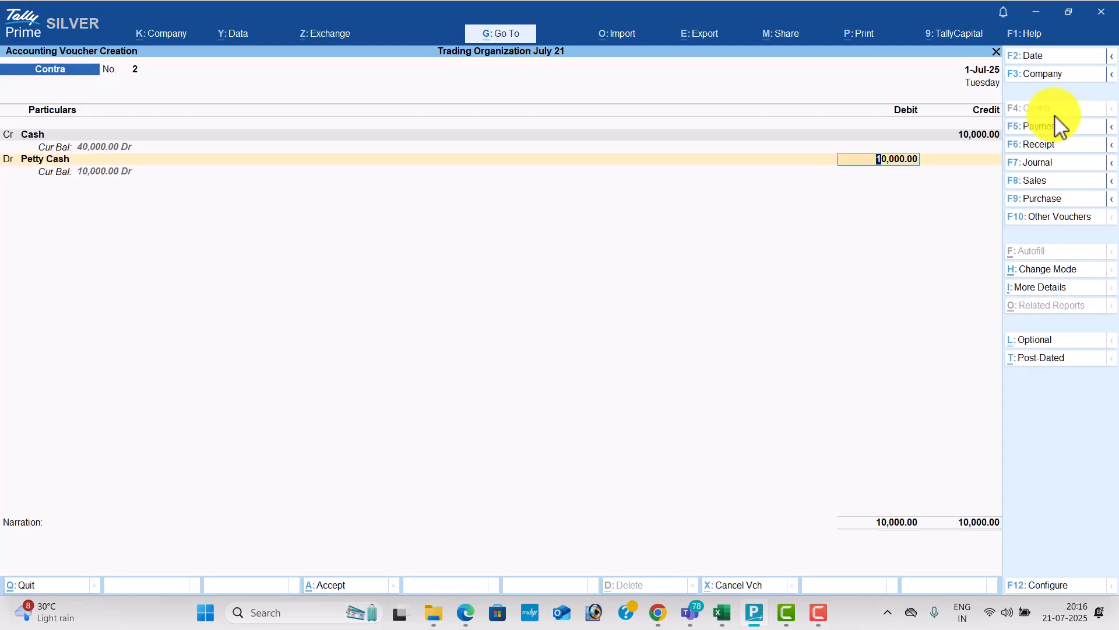
{"action": "key", "text": "ctrl+a"}
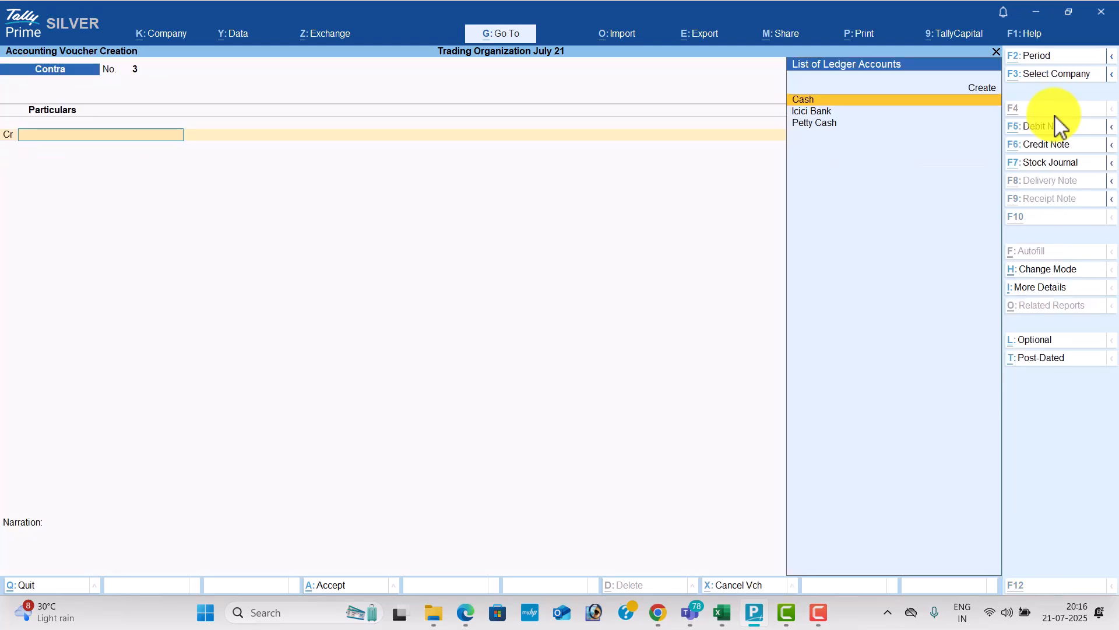
Step: Start a payment voucher for transaction 9 and create a Drawings ledger under Capital Account for its debit line
{"action": "key", "text": "alt+Tab"}
{"action": "key", "text": "alt+Tab"}
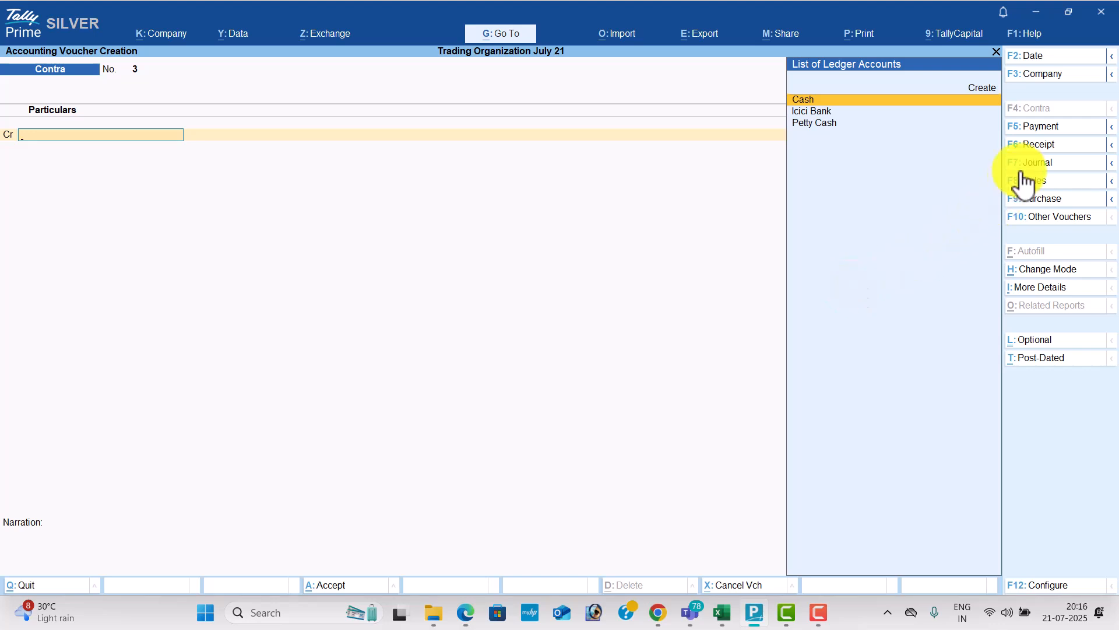
{"action": "left_click", "coordinate": [1060, 131]}
{"action": "key", "text": "alt+c"}
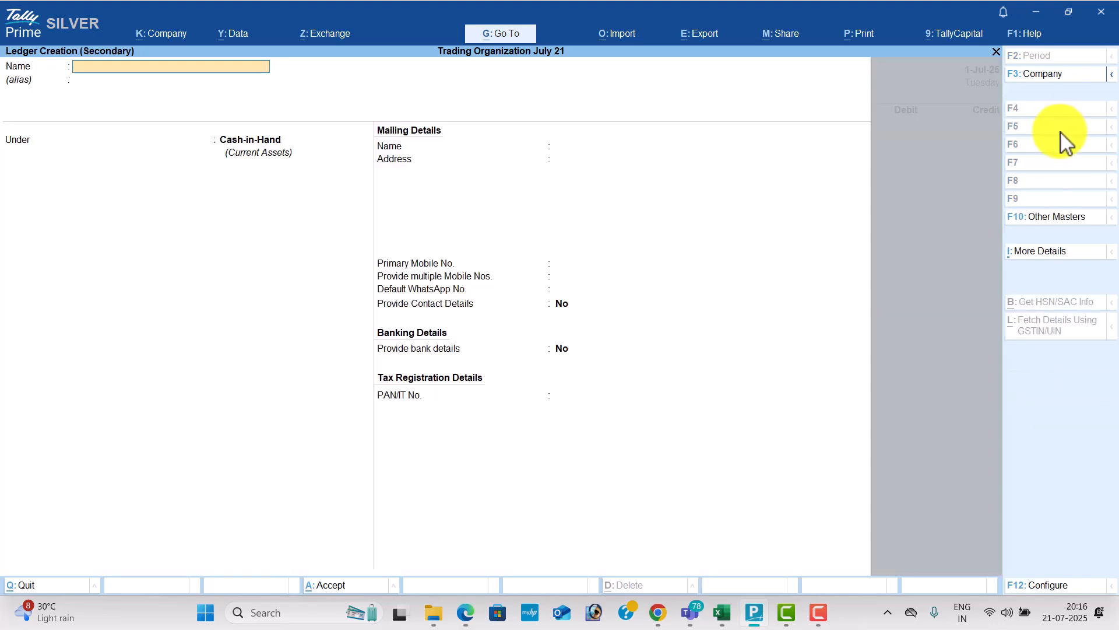
{"action": "type", "text": "Drawings"}
{"action": "key", "text": "Return"}
{"action": "type", "text": "Cap"}
{"action": "key", "text": "Return"}
{"action": "key", "text": "ctrl+a"}
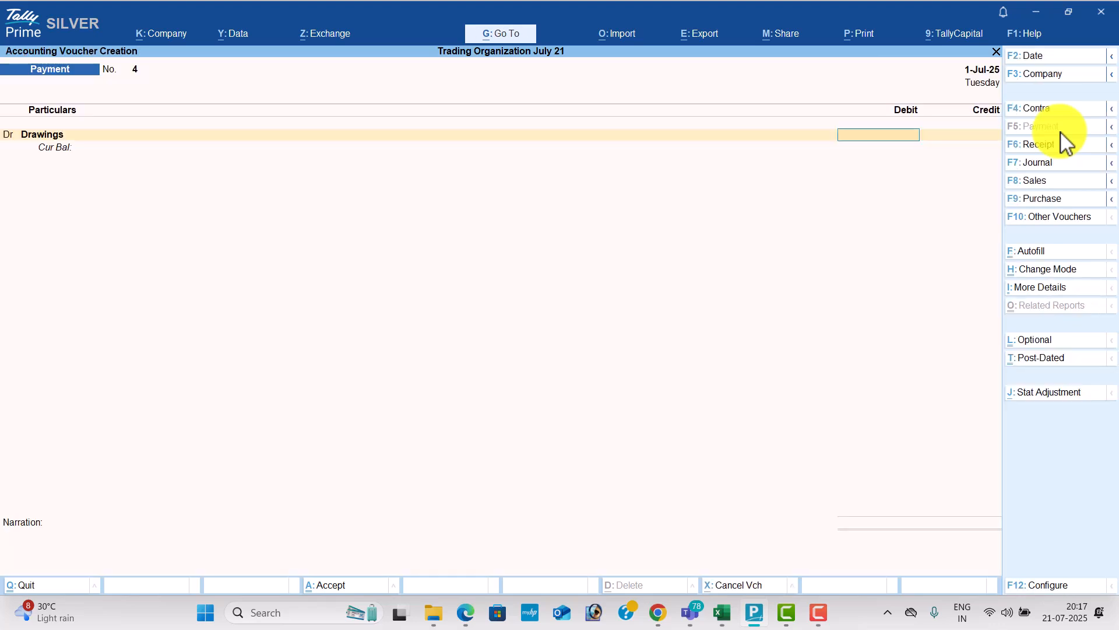
Step: Debit Drawings with 5,000, credit Cash and save the payment voucher
{"action": "key", "text": "alt+Tab"}
{"action": "key", "text": "alt+Tab"}
{"action": "type", "text": "5000"}
{"action": "key", "text": "Return"}
{"action": "key", "text": "Return"}
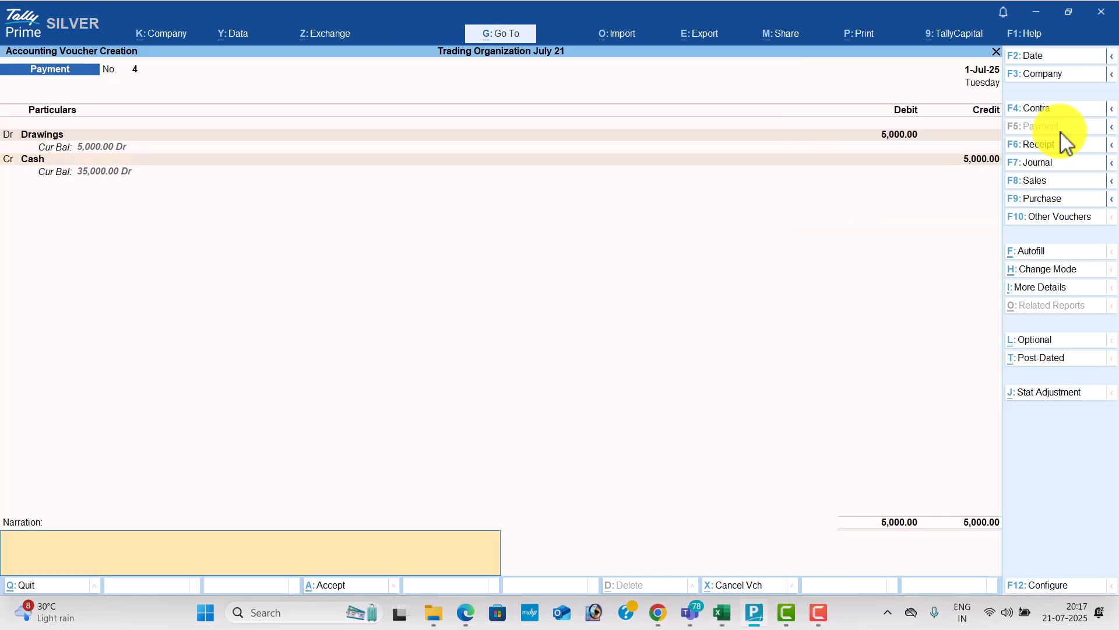
{"action": "key", "text": "Return"}
{"action": "key", "text": "Return"}
{"action": "key", "text": "Return"}
Step: Read transaction 10 in the PDF and create the ledger Cariiage Inwards under Direct Expenses from the new payment voucher
{"action": "key", "text": "alt+Tab"}
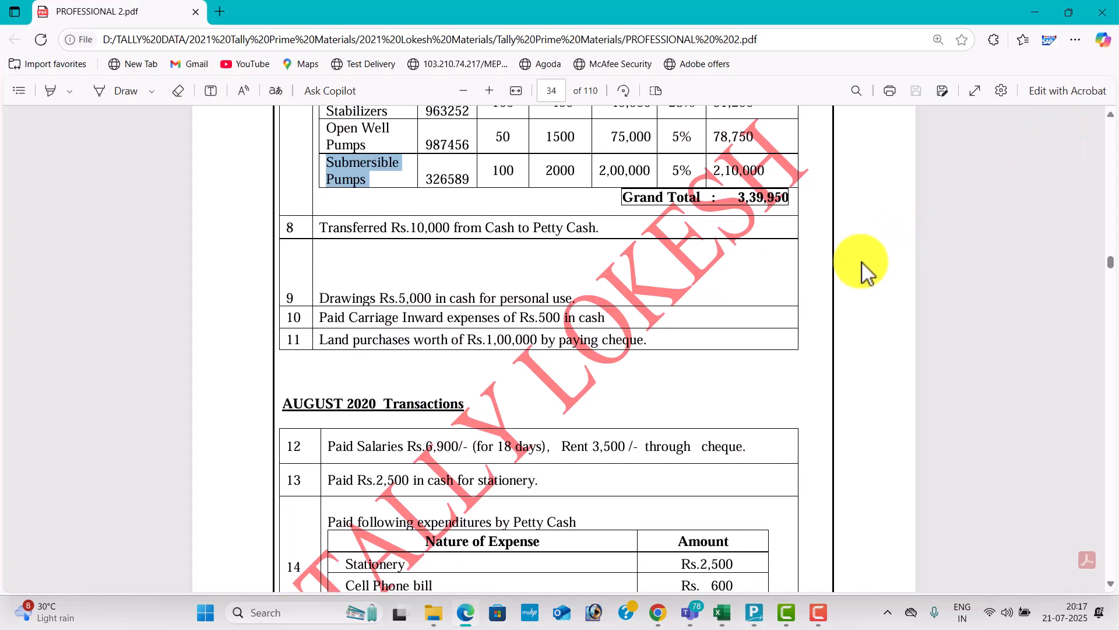
{"action": "key", "text": "alt+Tab"}
{"action": "key", "text": "alt+c"}
{"action": "type", "text": "Cariiage inwards"}
{"action": "key", "text": "Return"}
{"action": "type", "text": "Dir"}
{"action": "key", "text": "Down"}
{"action": "key", "text": "Return"}
{"action": "key", "text": "ctrl+a"}
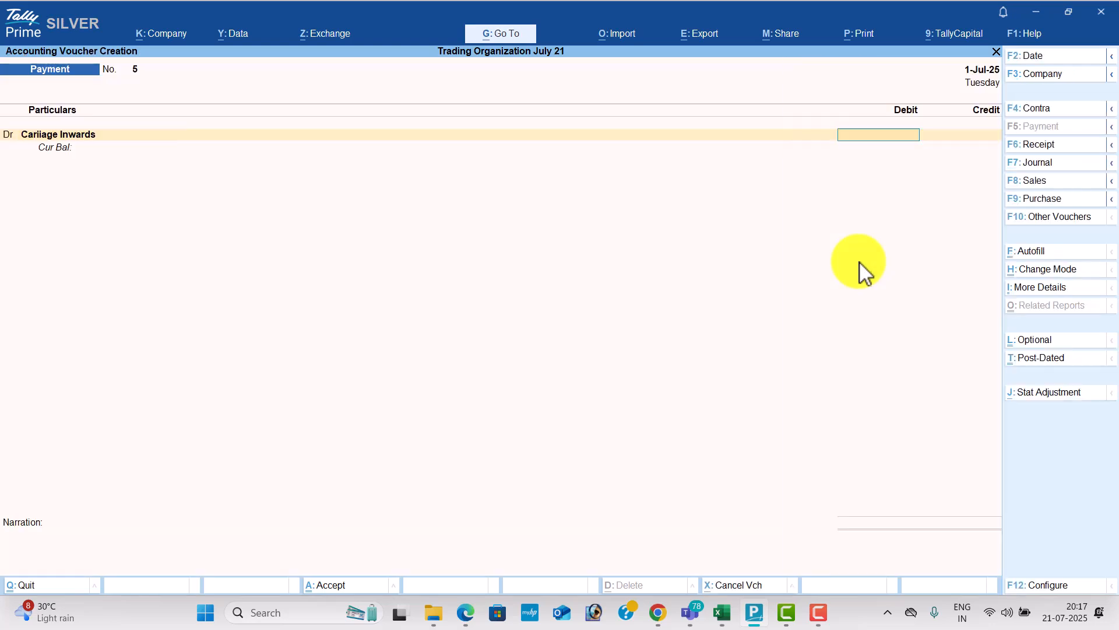
Step: Debit Cariiage Inwards with 500, credit Cash and save the payment voucher
{"action": "key", "text": "alt+Tab"}
{"action": "key", "text": "alt+Tab"}
{"action": "type", "text": "5000"}
{"action": "key", "text": "Return"}
{"action": "key", "text": "Down"}
{"action": "key", "text": "Down"}
{"action": "key", "text": "Down"}
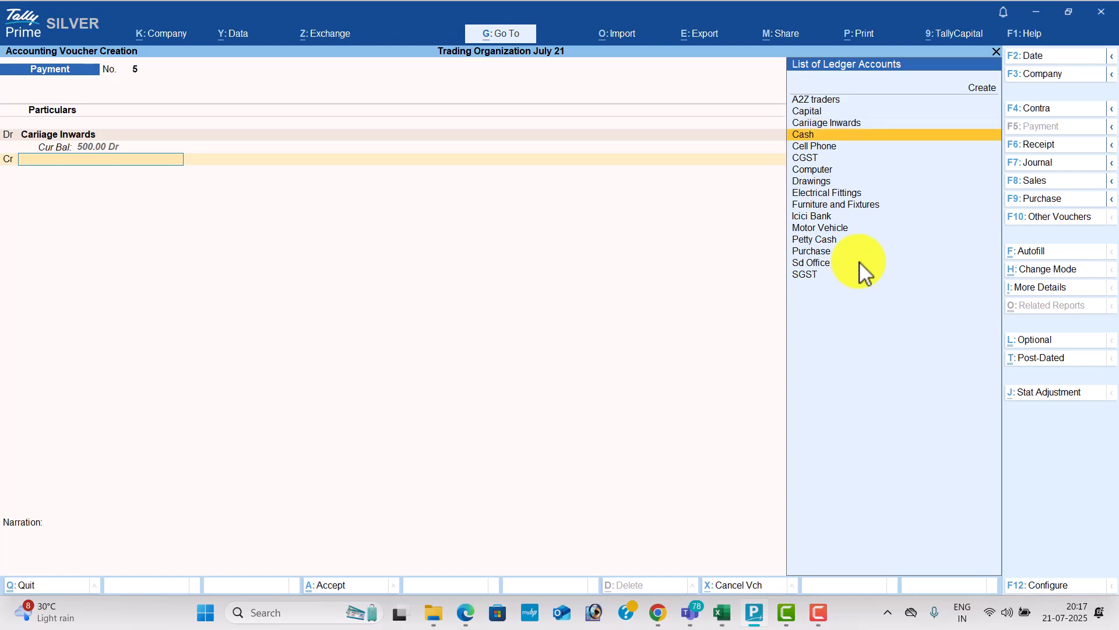
{"action": "key", "text": "Return"}
{"action": "key", "text": "Return"}
{"action": "key", "text": "Return"}
{"action": "key", "text": "Return"}
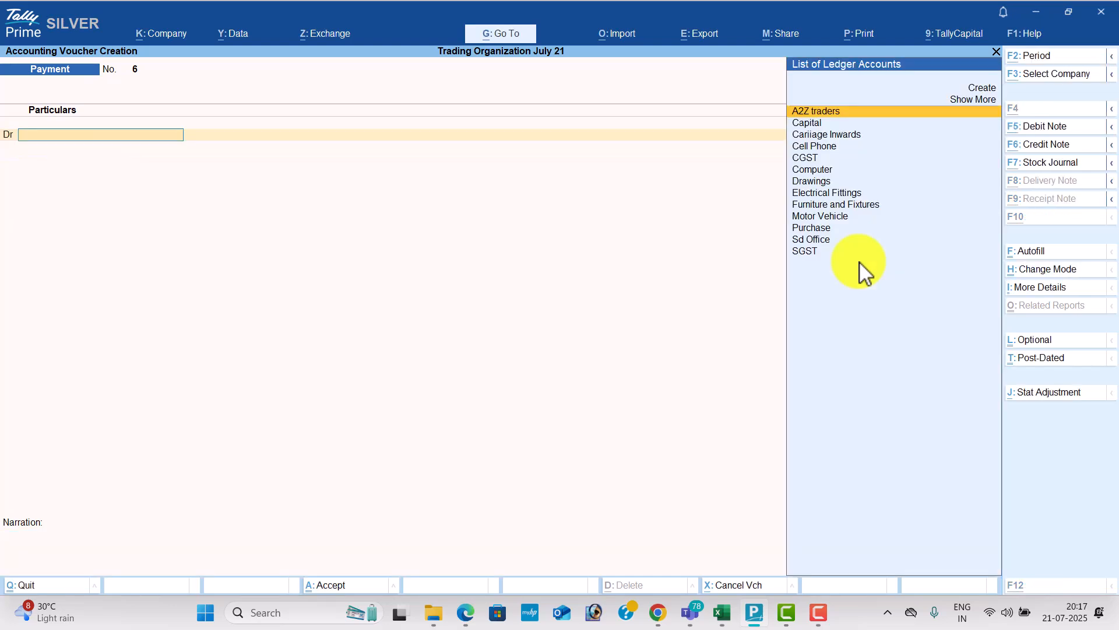
Step: Check transaction 11 in the PDF and create a Land ledger under Fixed Assets from the new payment voucher
{"action": "key", "text": "alt+Tab"}
{"action": "key", "text": "alt+Tab"}
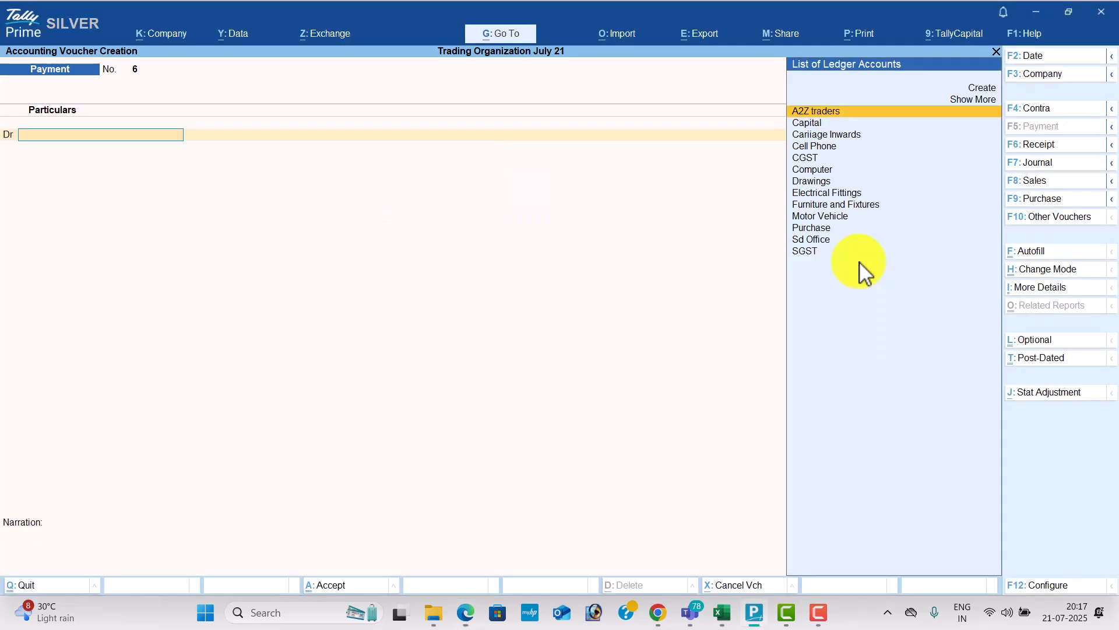
{"action": "key", "text": "alt+c"}
{"action": "type", "text": "Land"}
{"action": "key", "text": "Return"}
{"action": "key", "text": "Return"}
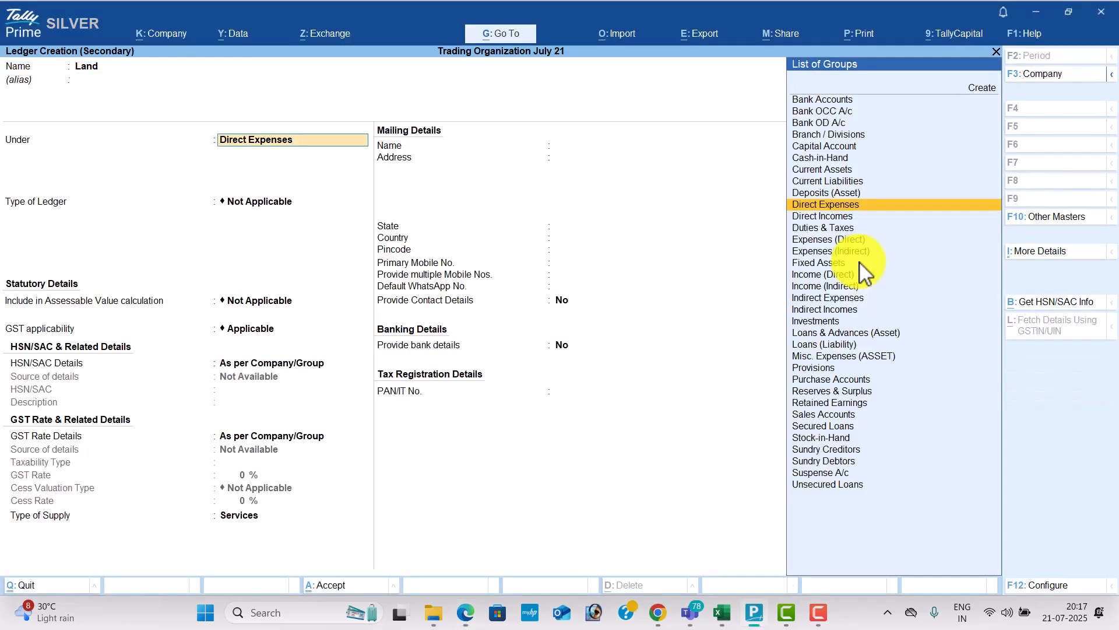
{"action": "type", "text": "fi"}
{"action": "key", "text": "Return"}
{"action": "key", "text": "ctrl+a"}
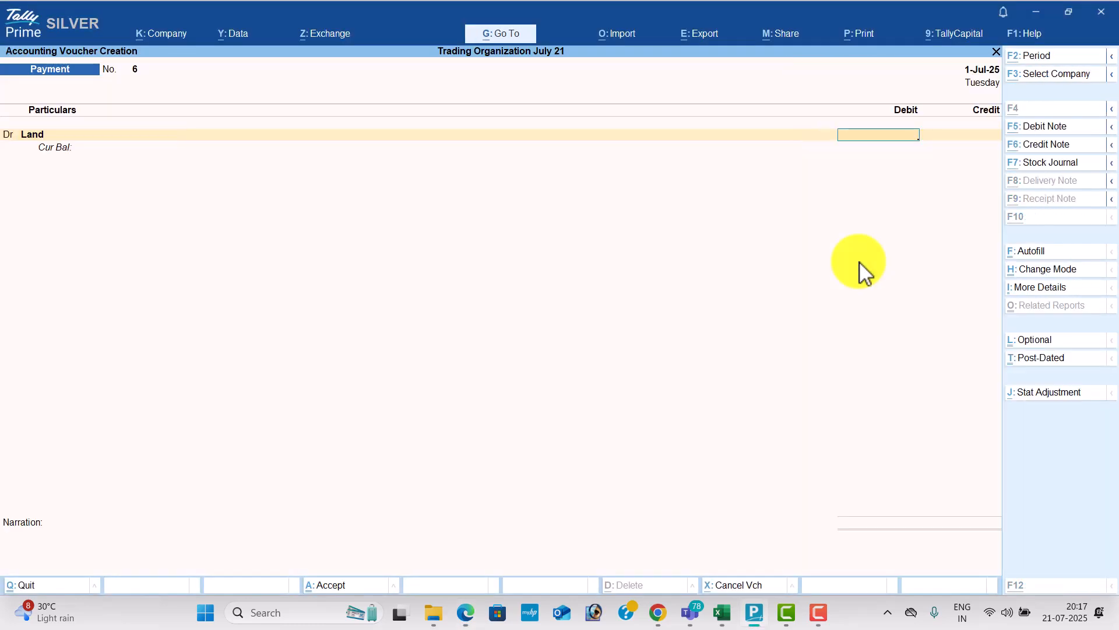
Step: Debit Land with 1,00,000, credit Icici Bank by cheque and save the payment voucher
{"action": "key", "text": "alt+Tab"}
{"action": "key", "text": "alt+Tab"}
{"action": "type", "text": "100000"}
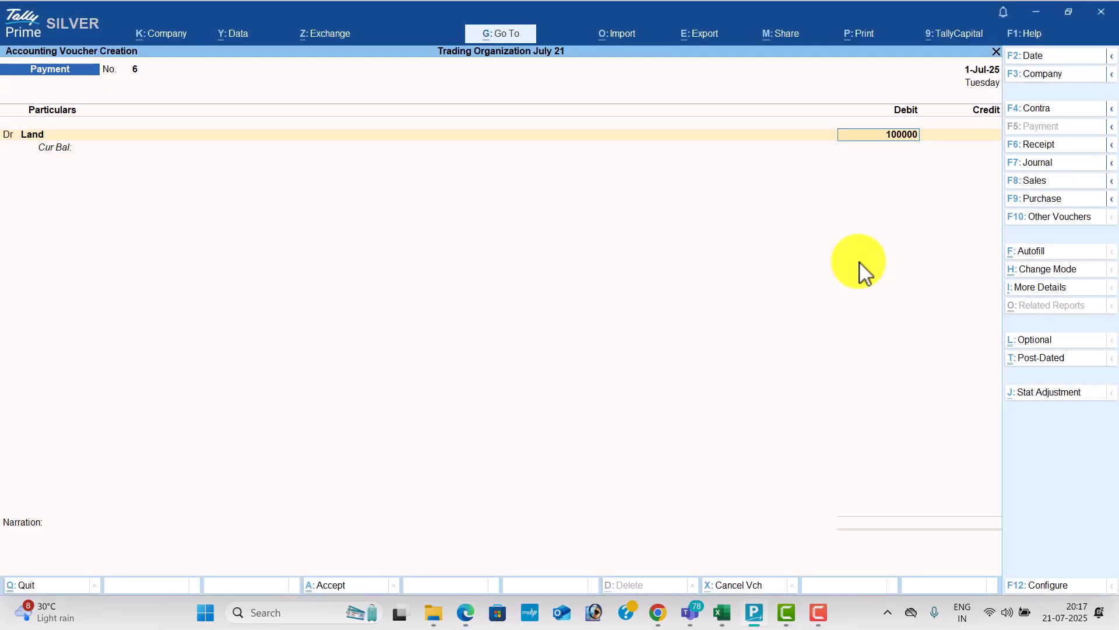
{"action": "key", "text": "Return"}
{"action": "type", "text": "i"}
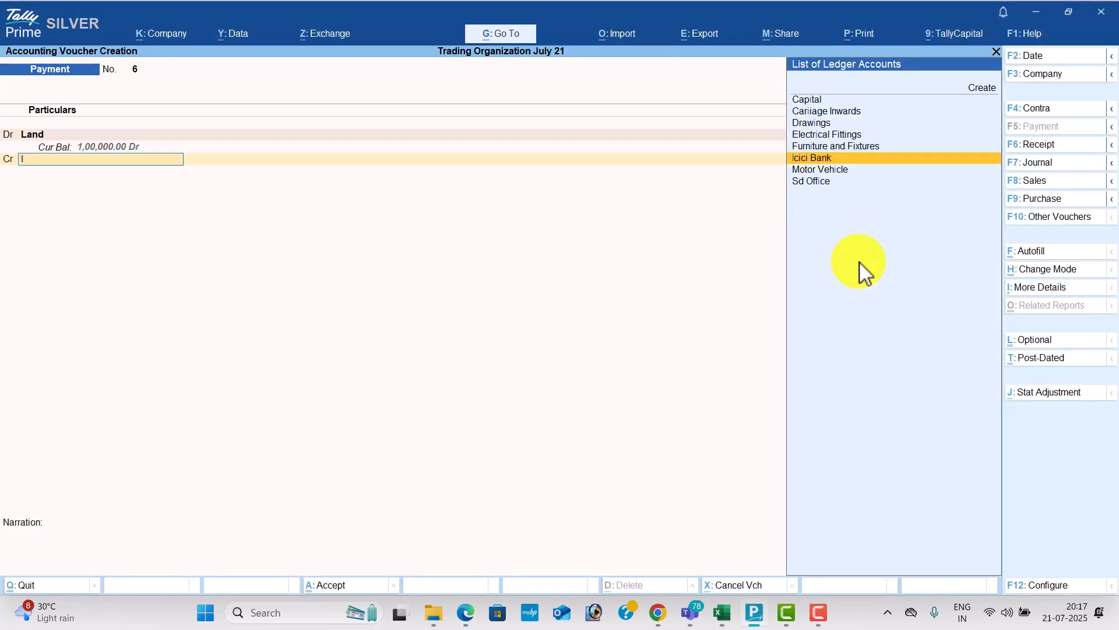
{"action": "key", "text": "Return"}
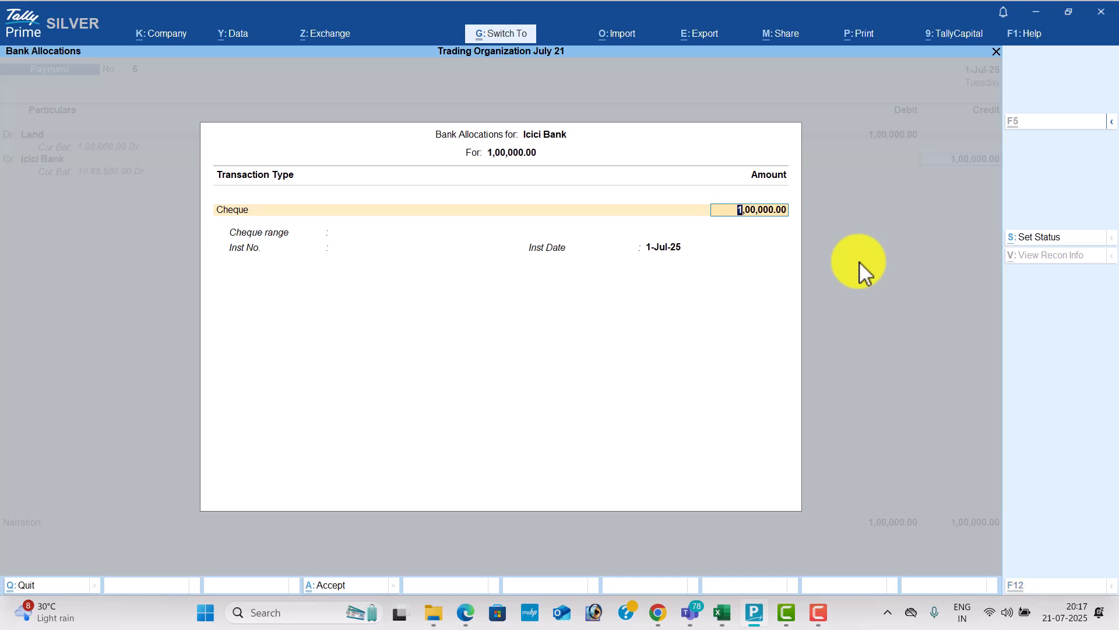
{"action": "key", "text": "Return"}
{"action": "key", "text": "Return"}
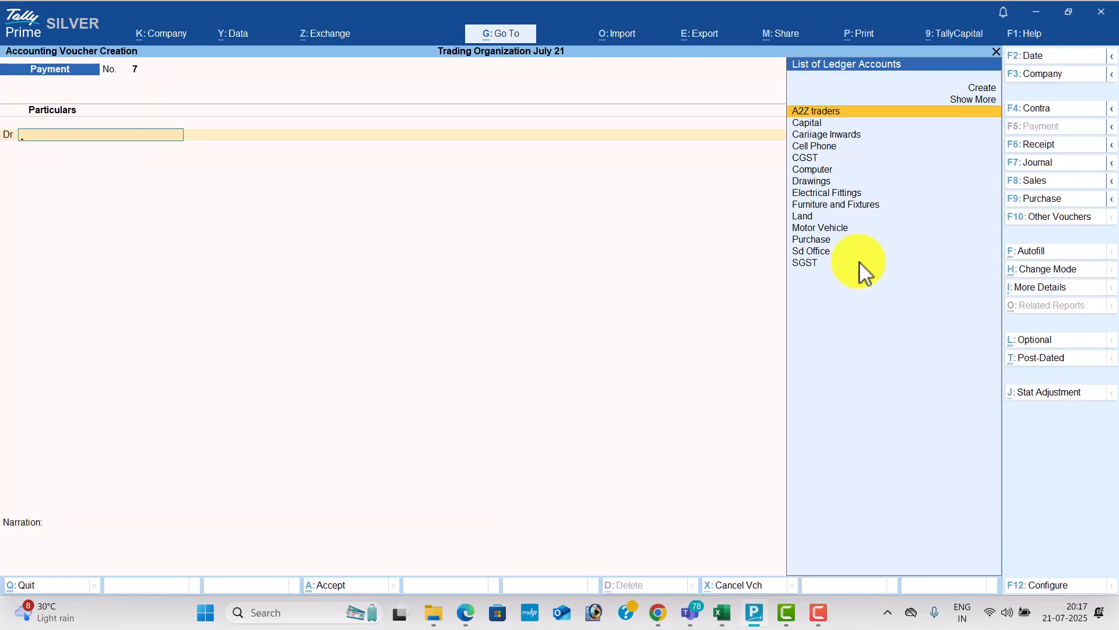
Step: Leave voucher entry and review the recorded vouchers for 1-Jul-25 in the Day Book
{"action": "key", "text": "Escape"}
{"action": "key", "text": "Return"}
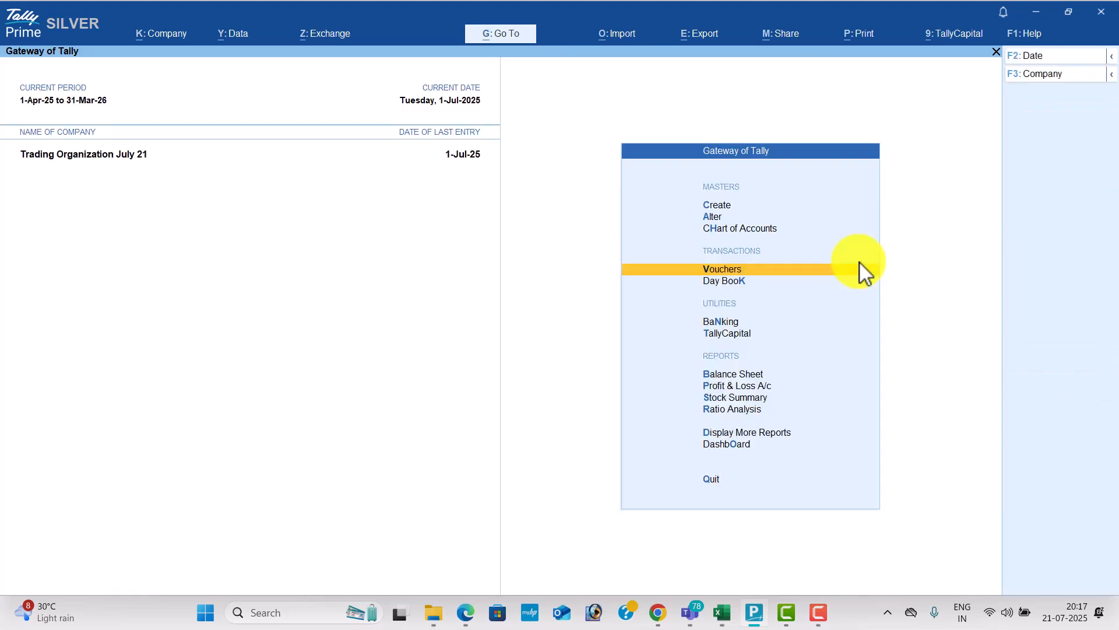
{"action": "key", "text": "Down"}
{"action": "key", "text": "Return"}
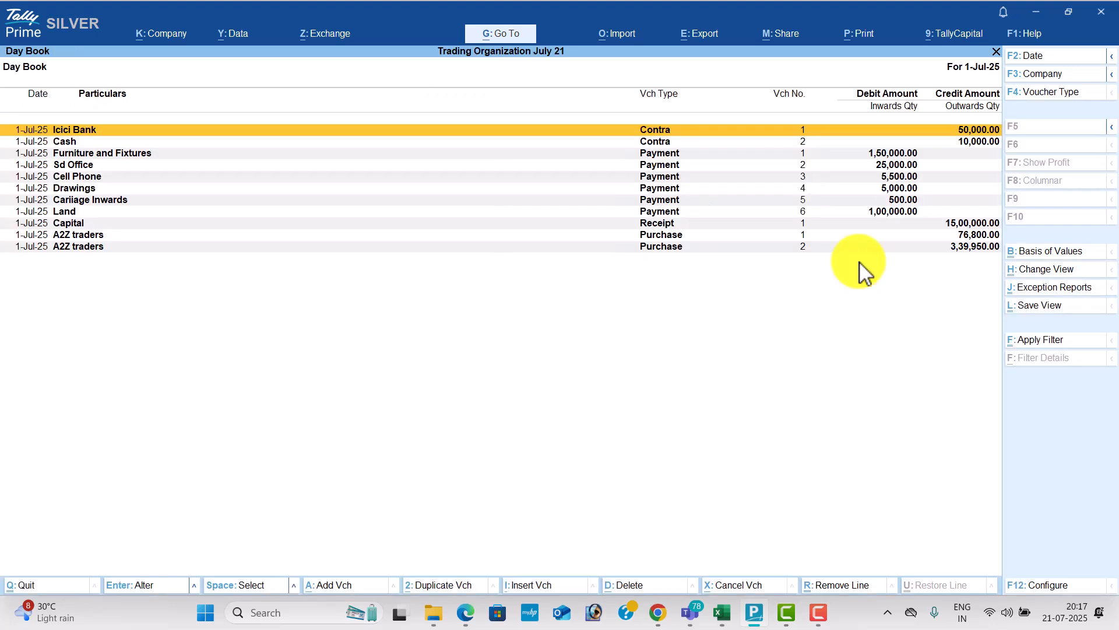
{"action": "key", "text": "Down"}
{"action": "key", "text": "Down"}
{"action": "key", "text": "Down"}
{"action": "key", "text": "Down"}
{"action": "key", "text": "Down"}
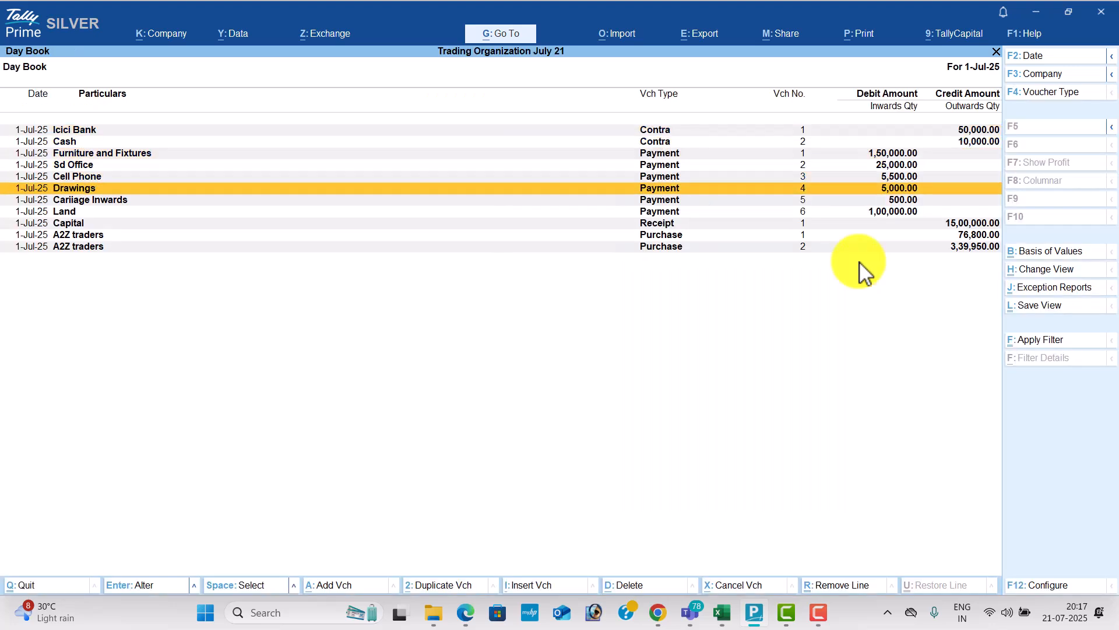
Step: Leave the Day Book and examine the detailed Profit & Loss A/c down to the Nett Loss line
{"action": "key", "text": "Escape"}
{"action": "key", "text": "Down"}
{"action": "key", "text": "Down"}
{"action": "key", "text": "Down"}
{"action": "key", "text": "Down"}
{"action": "key", "text": "Return"}
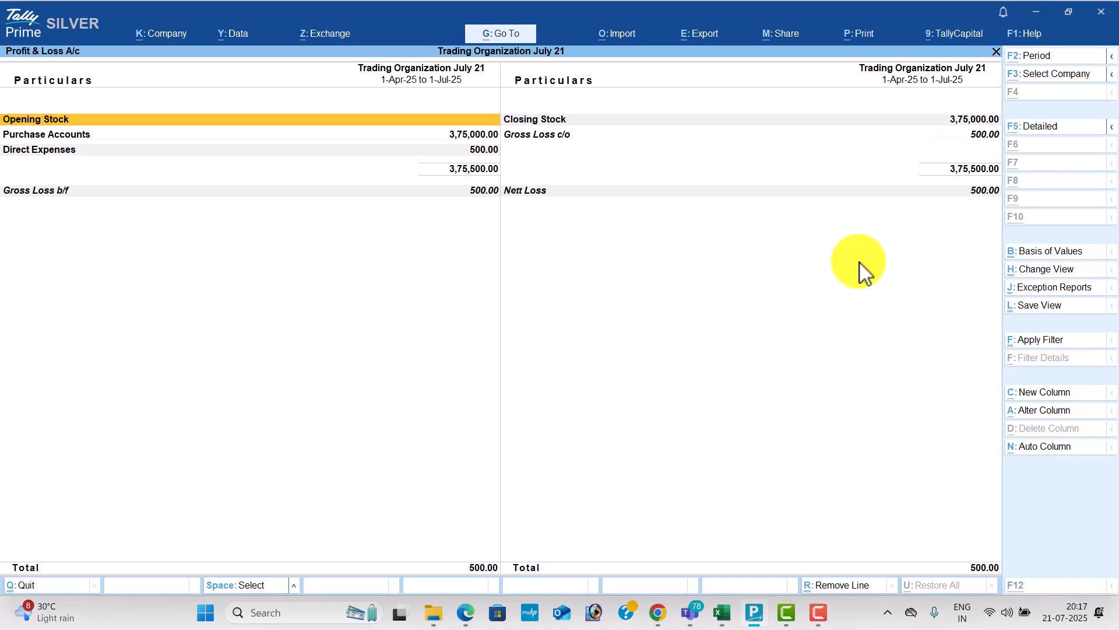
{"action": "key", "text": "alt+F5"}
{"action": "key", "text": "Right"}
{"action": "key", "text": "Down"}
{"action": "key", "text": "Down"}
{"action": "key", "text": "Down"}
{"action": "key", "text": "Down"}
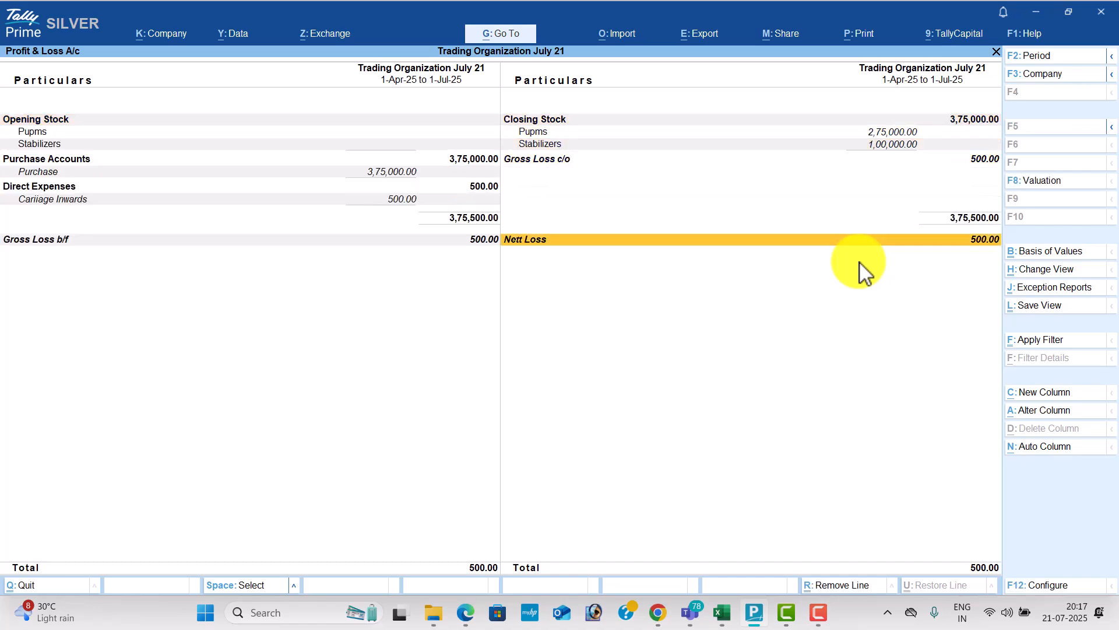
Step: Switch to the PDF in Edge and compare the result with the Module-2 July Month Profit & Loss statement
{"action": "key", "text": "alt+Tab"}
{"action": "scroll", "coordinate": [655, 392], "scroll_direction": "down", "scroll_amount": 12}
{"action": "scroll", "coordinate": [654, 392], "scroll_direction": "down", "scroll_amount": 20}
{"action": "scroll", "coordinate": [650, 395], "scroll_direction": "down", "scroll_amount": 20}
{"action": "scroll", "coordinate": [635, 381], "scroll_direction": "down", "scroll_amount": 20}
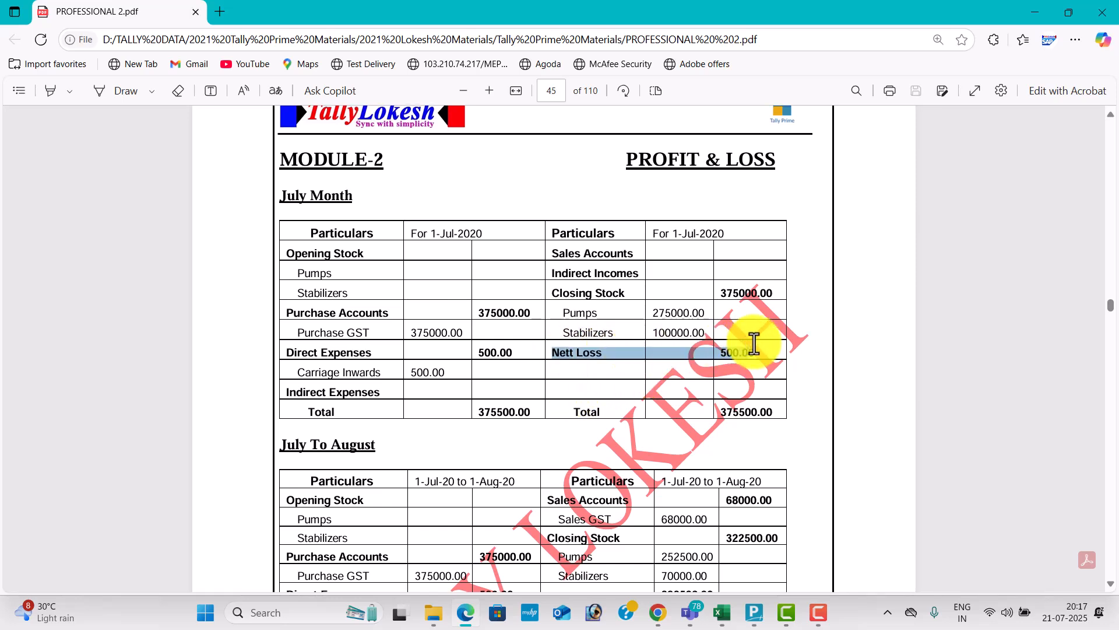
Step: Look through the PDF's remaining monthly profit and loss statements, ledger group list and voucher function-key list
{"action": "scroll", "coordinate": [497, 347], "scroll_direction": "down", "scroll_amount": 20}
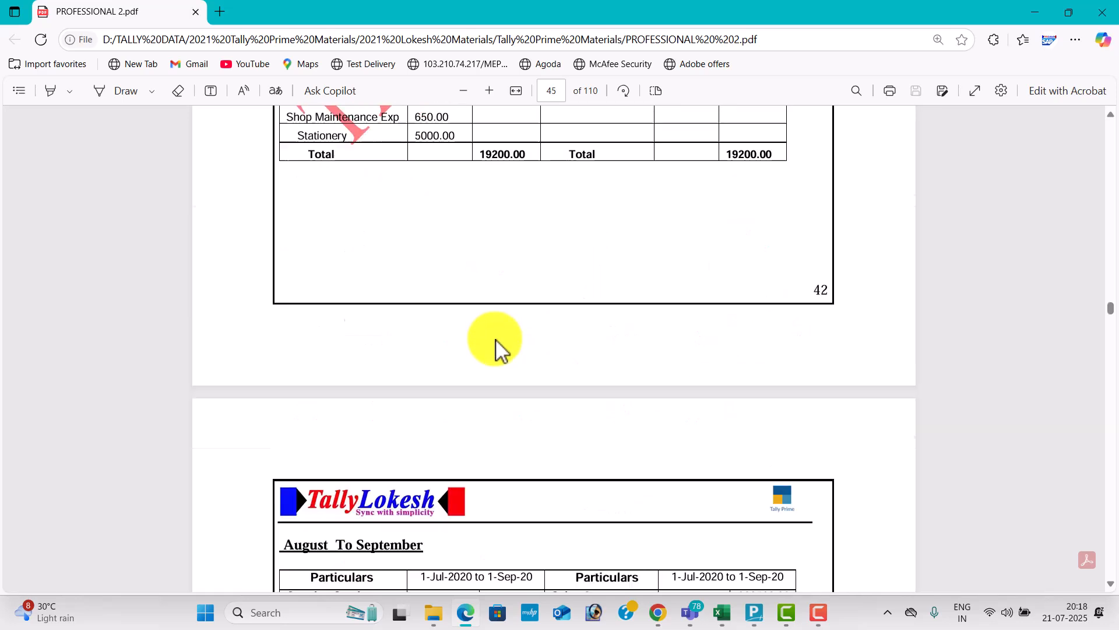
{"action": "scroll", "coordinate": [497, 347], "scroll_direction": "down", "scroll_amount": 20}
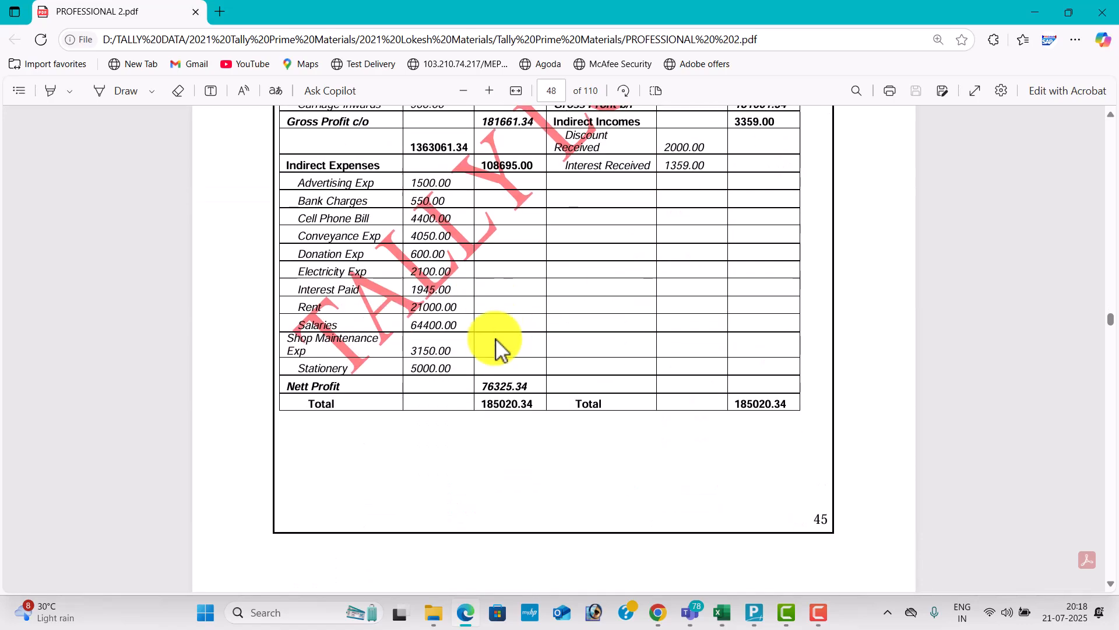
{"action": "scroll", "coordinate": [497, 347], "scroll_direction": "down", "scroll_amount": 15}
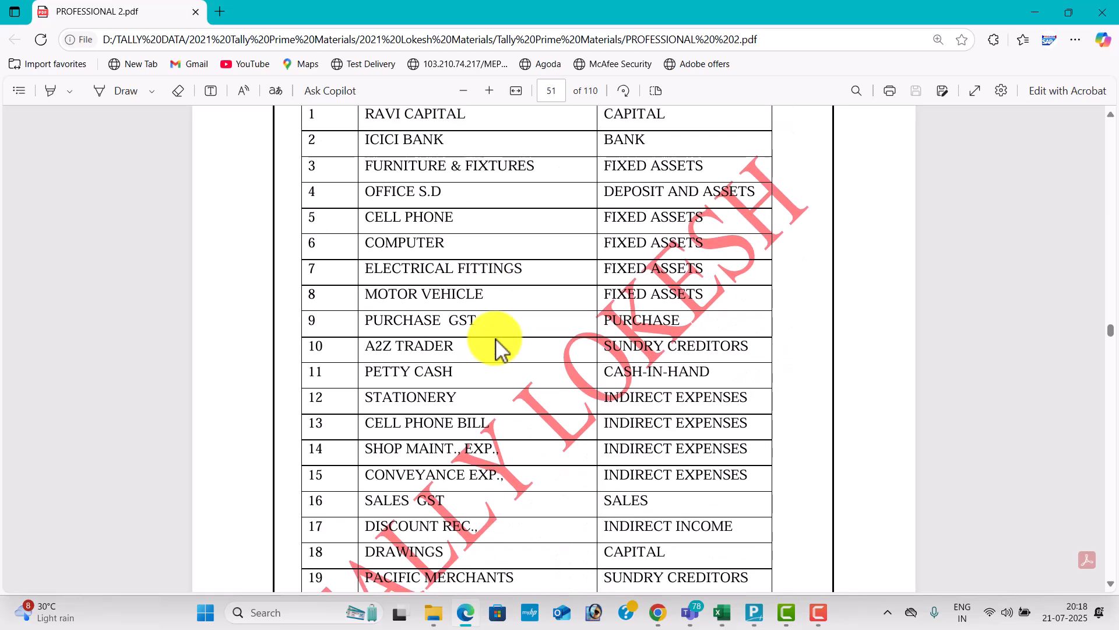
{"action": "scroll", "coordinate": [497, 347], "scroll_direction": "down", "scroll_amount": 20}
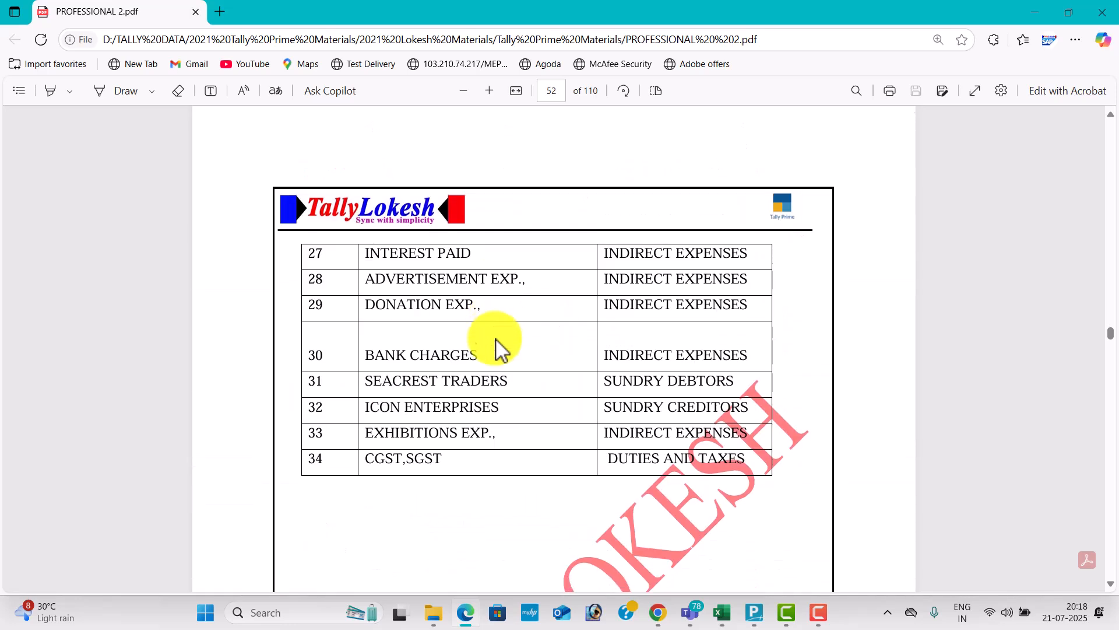
{"action": "scroll", "coordinate": [497, 347], "scroll_direction": "down", "scroll_amount": 7}
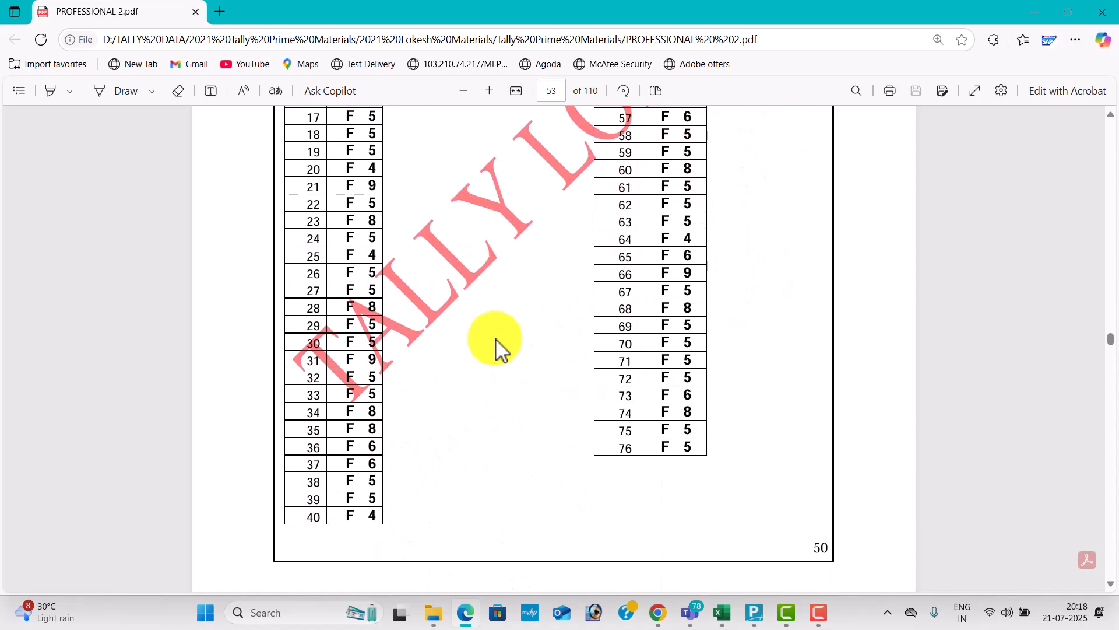
Step: Go back through the PDF's reports and monthly transactions to the first July transactions
{"action": "scroll", "coordinate": [497, 347], "scroll_direction": "up", "scroll_amount": 20}
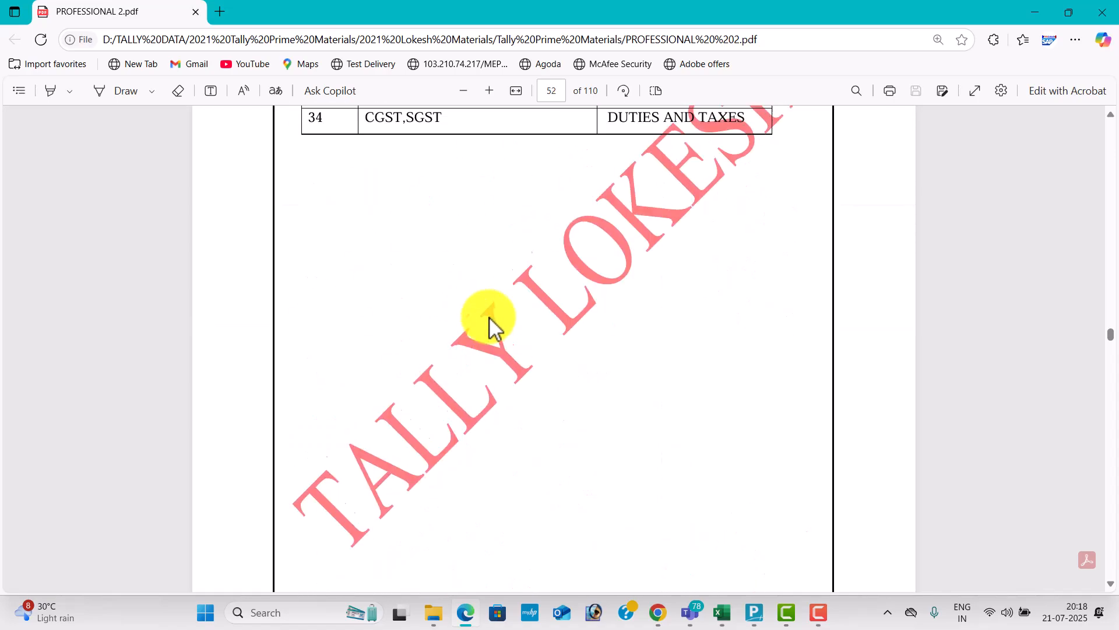
{"action": "scroll", "coordinate": [472, 245], "scroll_direction": "up", "scroll_amount": 20}
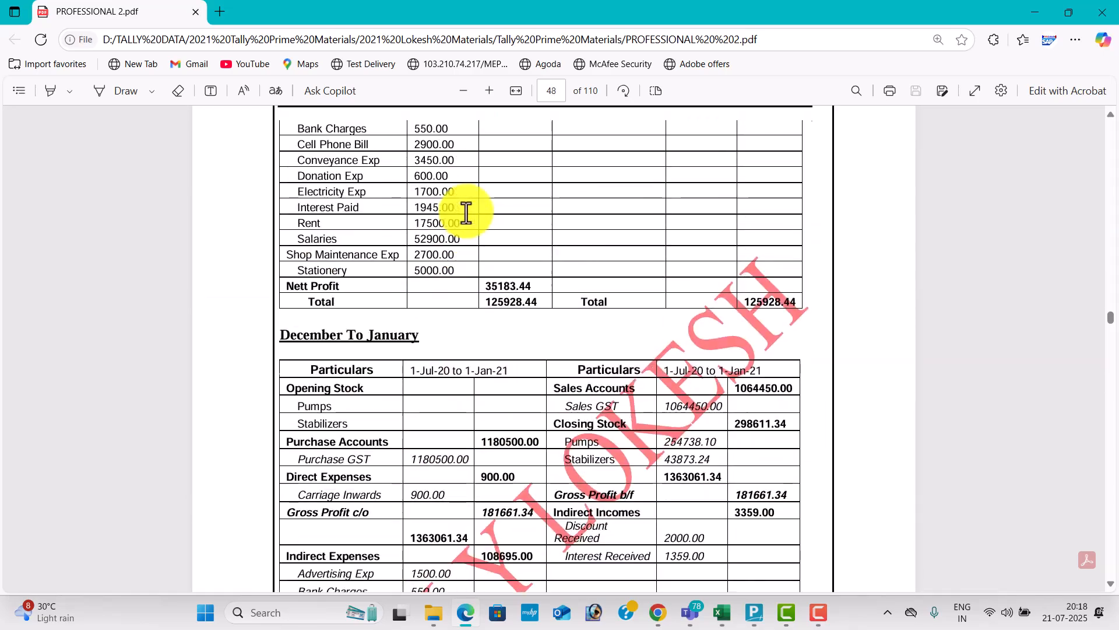
{"action": "scroll", "coordinate": [428, 189], "scroll_direction": "up", "scroll_amount": 20}
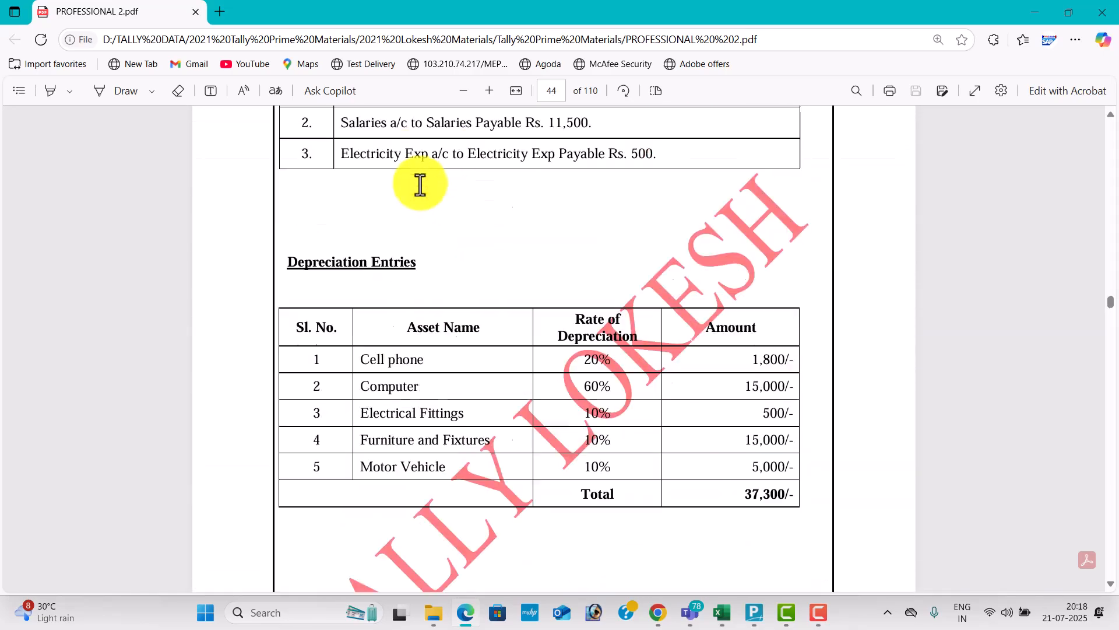
{"action": "scroll", "coordinate": [424, 193], "scroll_direction": "up", "scroll_amount": 15}
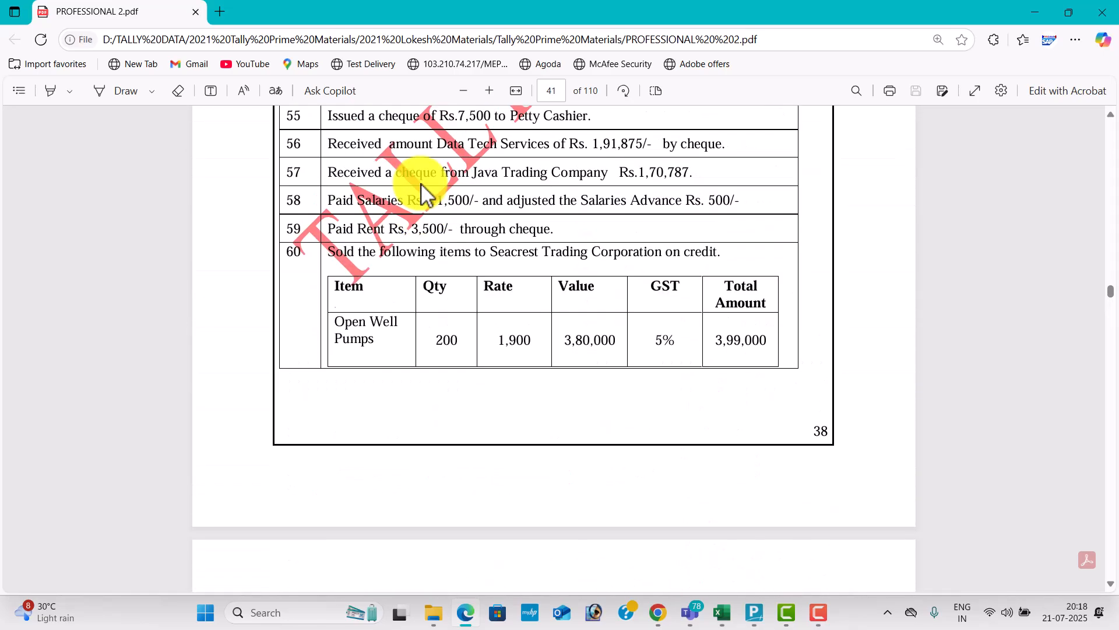
{"action": "scroll", "coordinate": [420, 184], "scroll_direction": "up", "scroll_amount": 10}
{"action": "scroll", "coordinate": [424, 193], "scroll_direction": "up", "scroll_amount": 20}
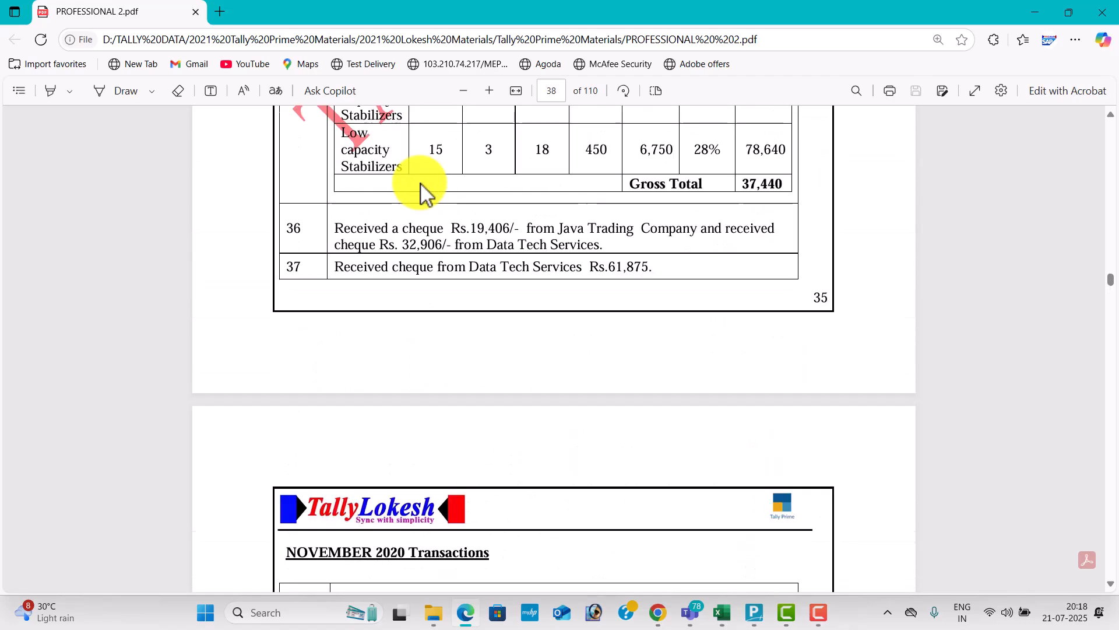
{"action": "scroll", "coordinate": [424, 193], "scroll_direction": "up", "scroll_amount": 20}
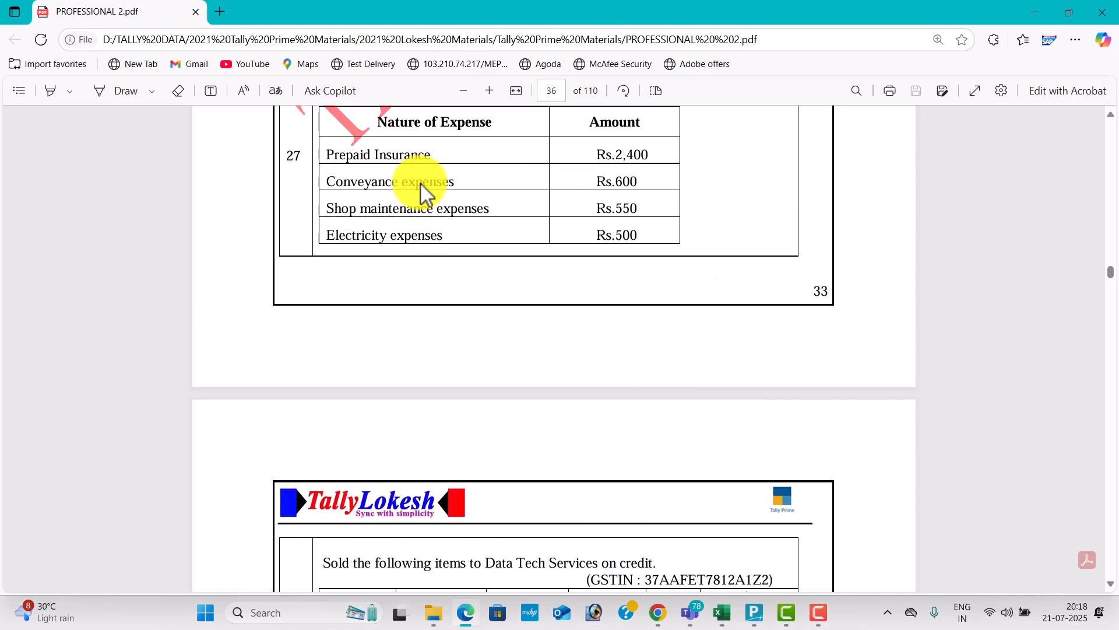
{"action": "scroll", "coordinate": [424, 193], "scroll_direction": "up", "scroll_amount": 20}
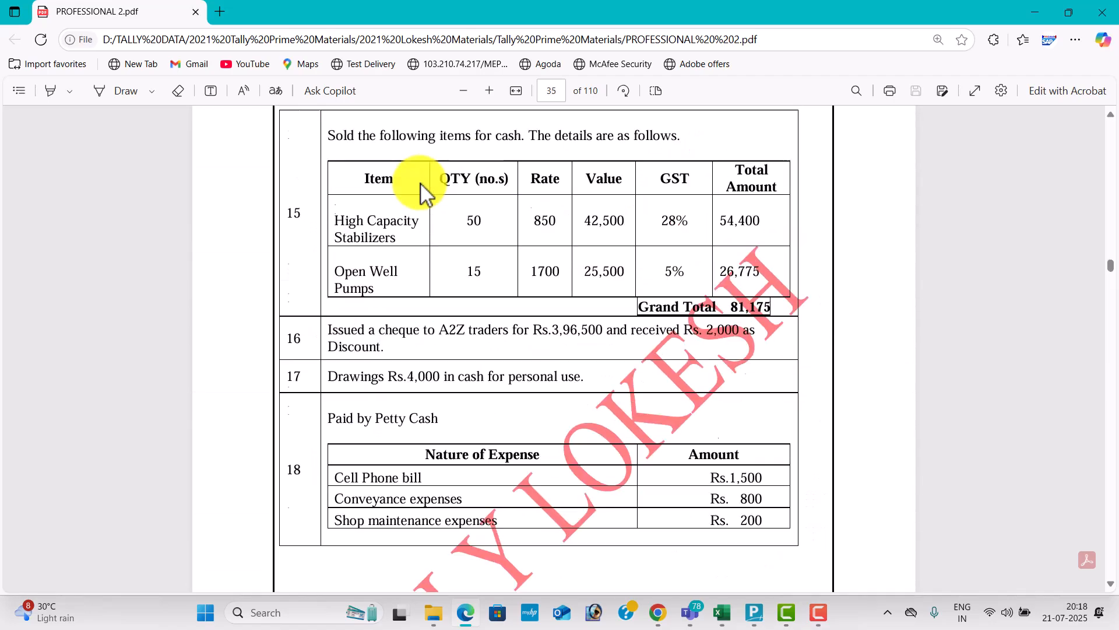
{"action": "scroll", "coordinate": [424, 194], "scroll_direction": "up", "scroll_amount": 8}
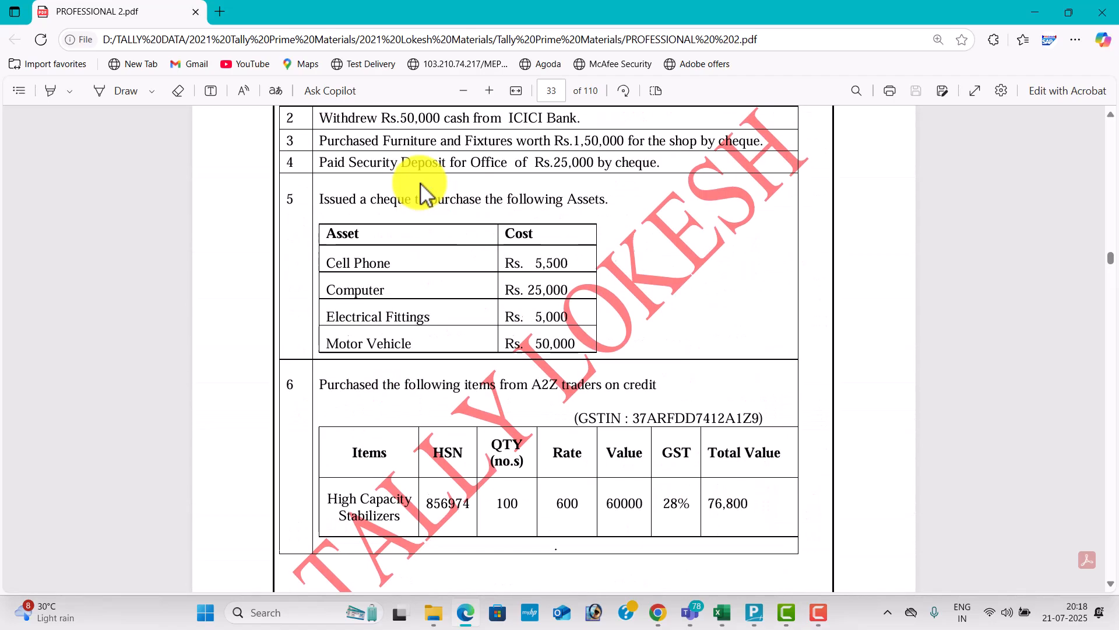
Step: Read the August 2020 transactions 12 to 18 in the PDF, including the petty cash expenses of transaction 14
{"action": "scroll", "coordinate": [424, 194], "scroll_direction": "down", "scroll_amount": 2}
{"action": "scroll", "coordinate": [424, 194], "scroll_direction": "down", "scroll_amount": 10}
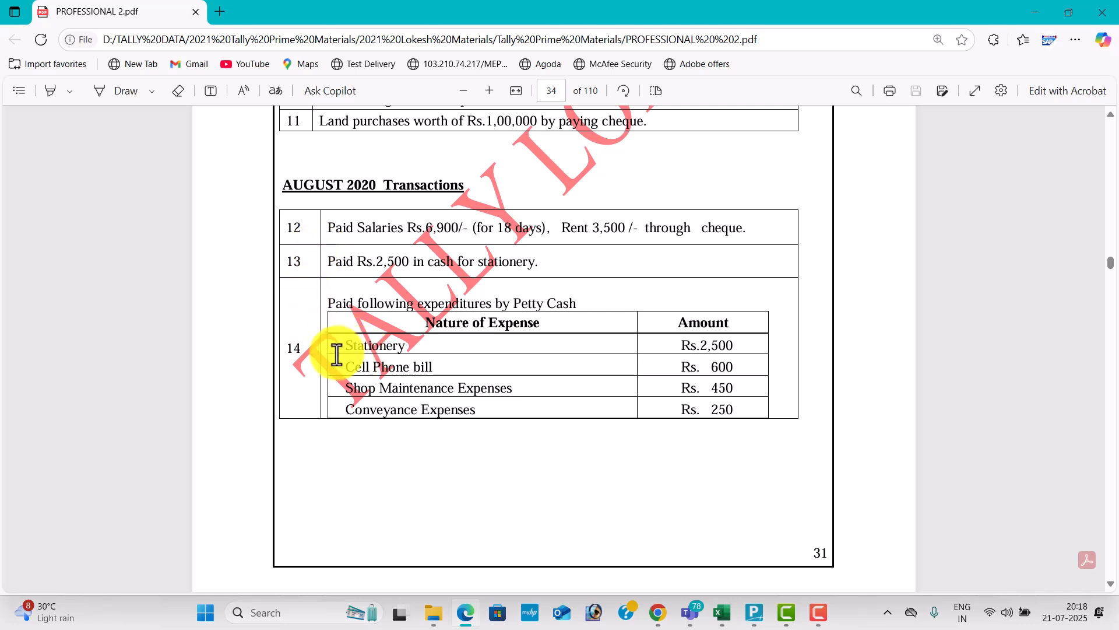
{"action": "left_click_drag", "start_coordinate": [339, 351], "coordinate": [474, 427]}
{"action": "right_click", "coordinate": [474, 427]}
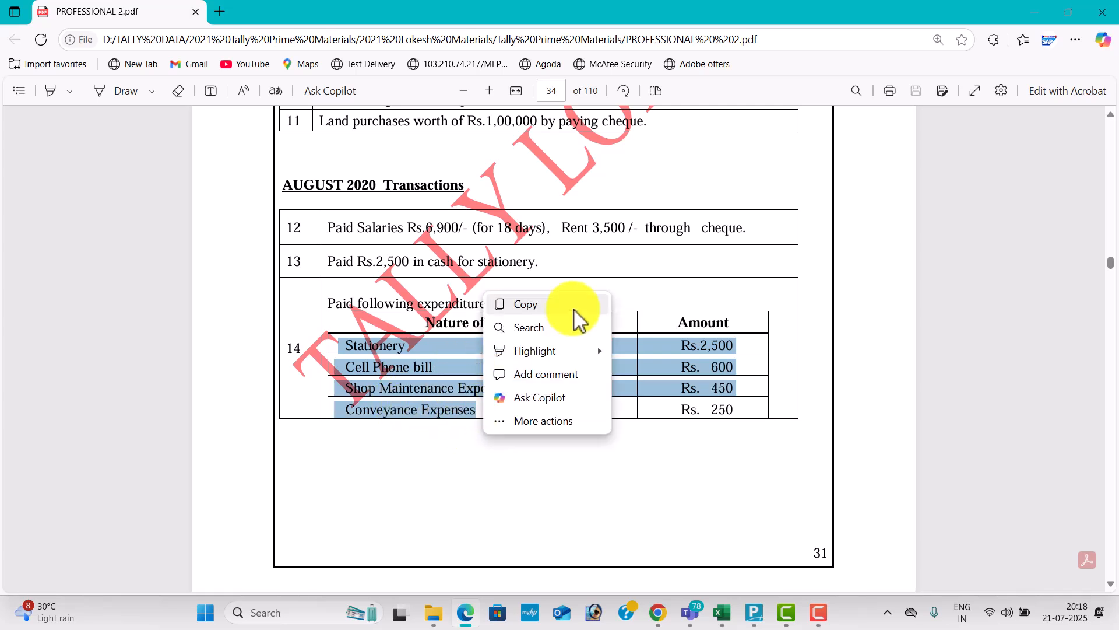
{"action": "left_click", "coordinate": [400, 315]}
{"action": "scroll", "coordinate": [428, 304], "scroll_direction": "down", "scroll_amount": 8}
{"action": "scroll", "coordinate": [428, 304], "scroll_direction": "down", "scroll_amount": 3}
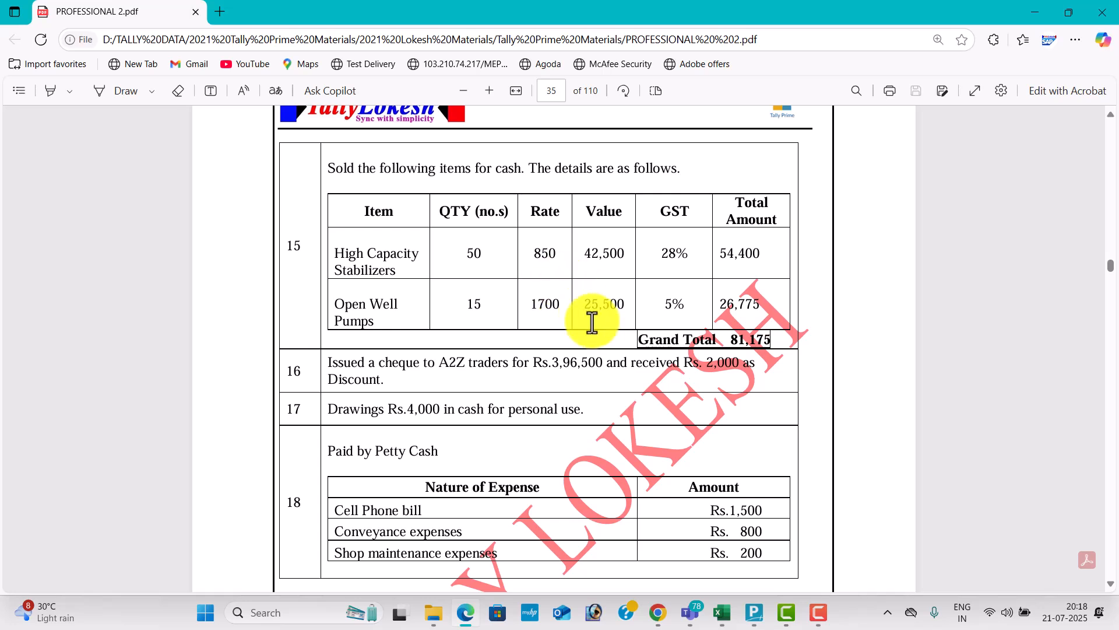
Step: Switch back to TallyPrime and view the Stock Summary in detailed format with the items of each stock group
{"action": "key", "text": "alt+Tab"}
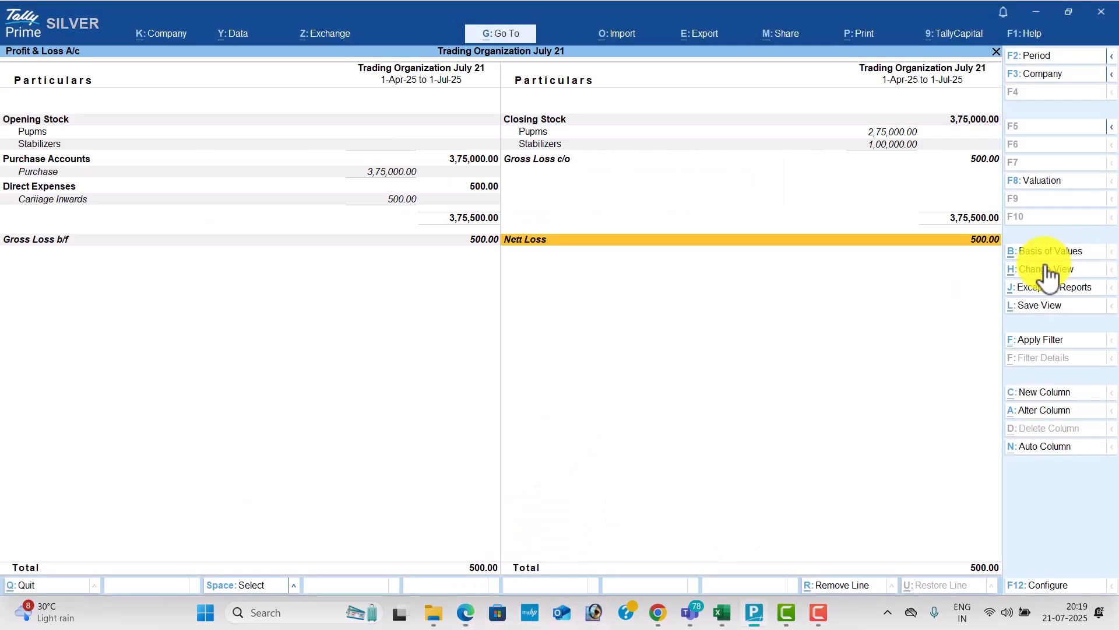
{"action": "key", "text": "Escape"}
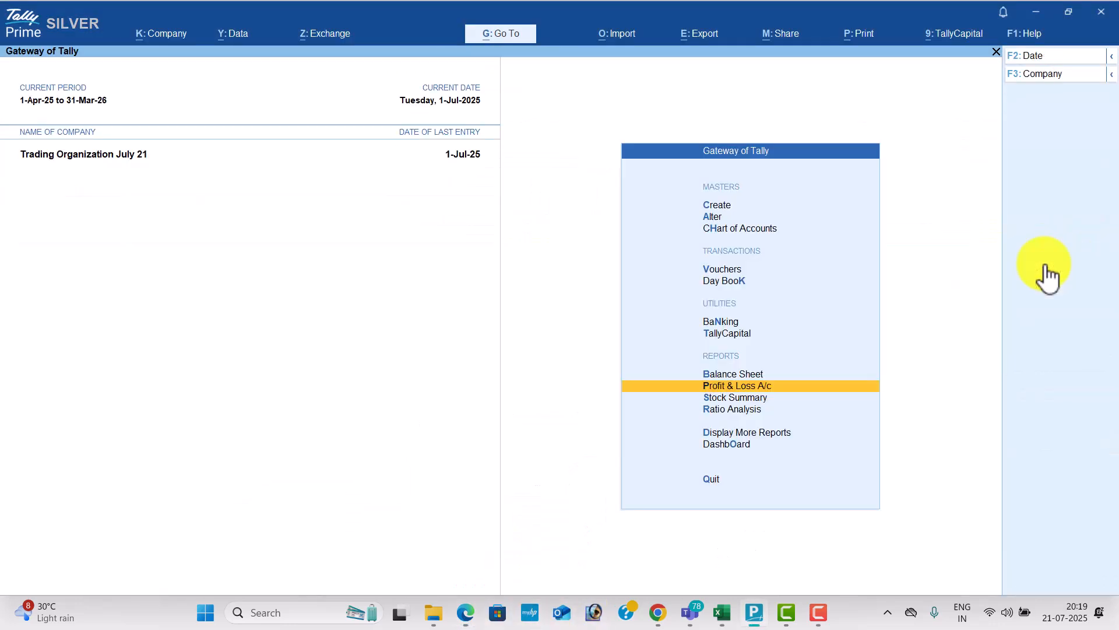
{"action": "key", "text": "Down"}
{"action": "key", "text": "Return"}
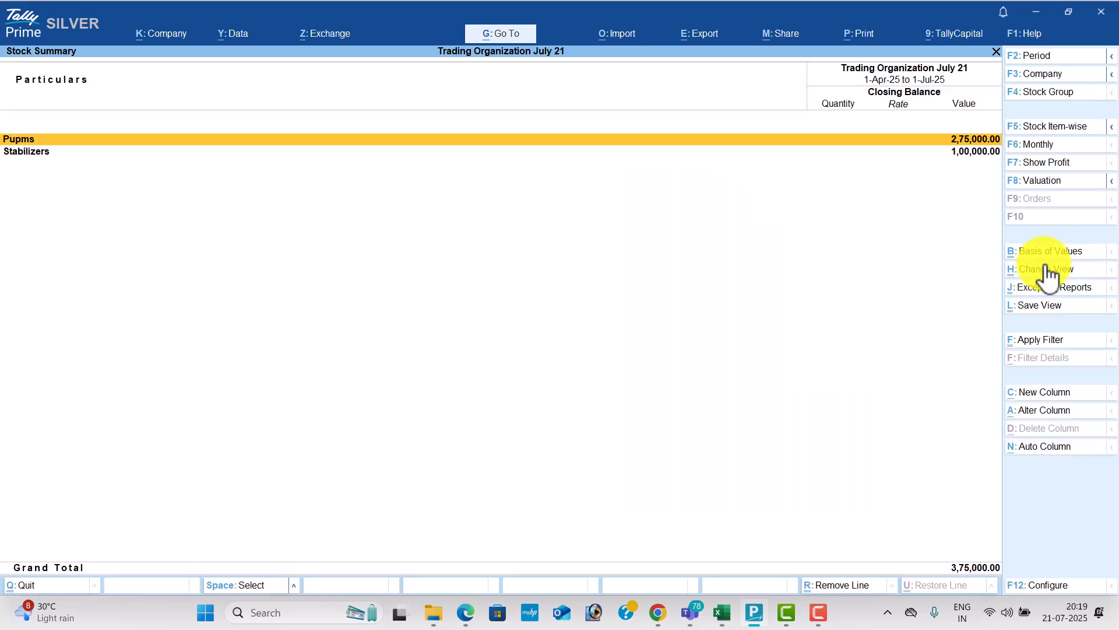
{"action": "key", "text": "alt+F5"}
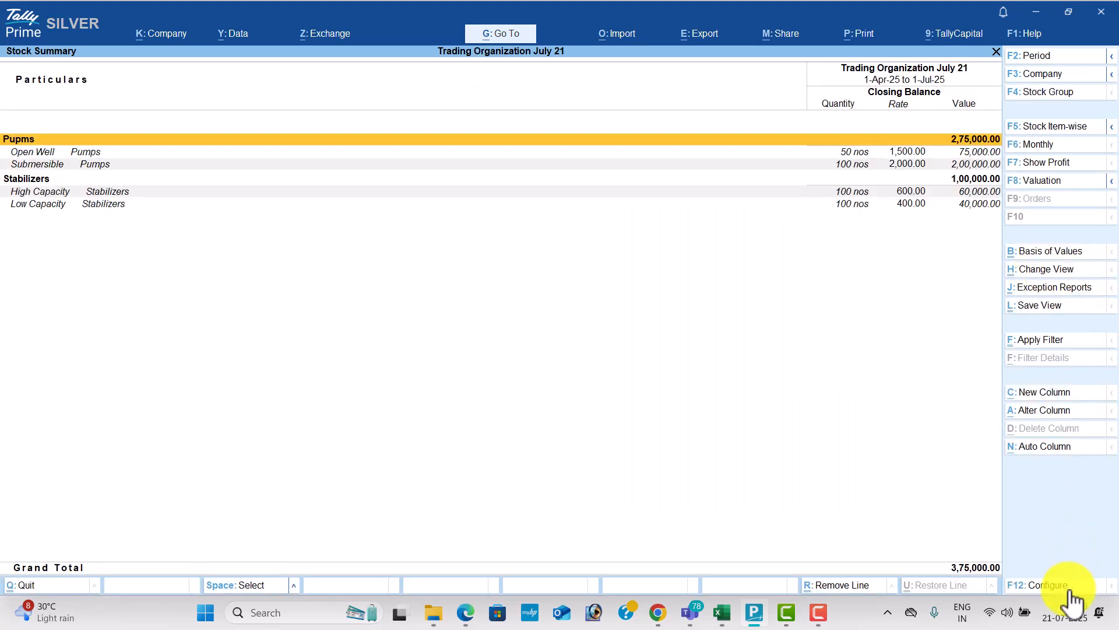
Step: Configure the Stock Summary to show Goods Inwards and Goods Outwards, and check the Open Well and Submersible Pumps rows
{"action": "left_click", "coordinate": [1073, 588]}
{"action": "key", "text": "Down"}
{"action": "key", "text": "Down"}
{"action": "key", "text": "Down"}
{"action": "key", "text": "Down"}
{"action": "key", "text": "Down"}
{"action": "type", "text": "y"}
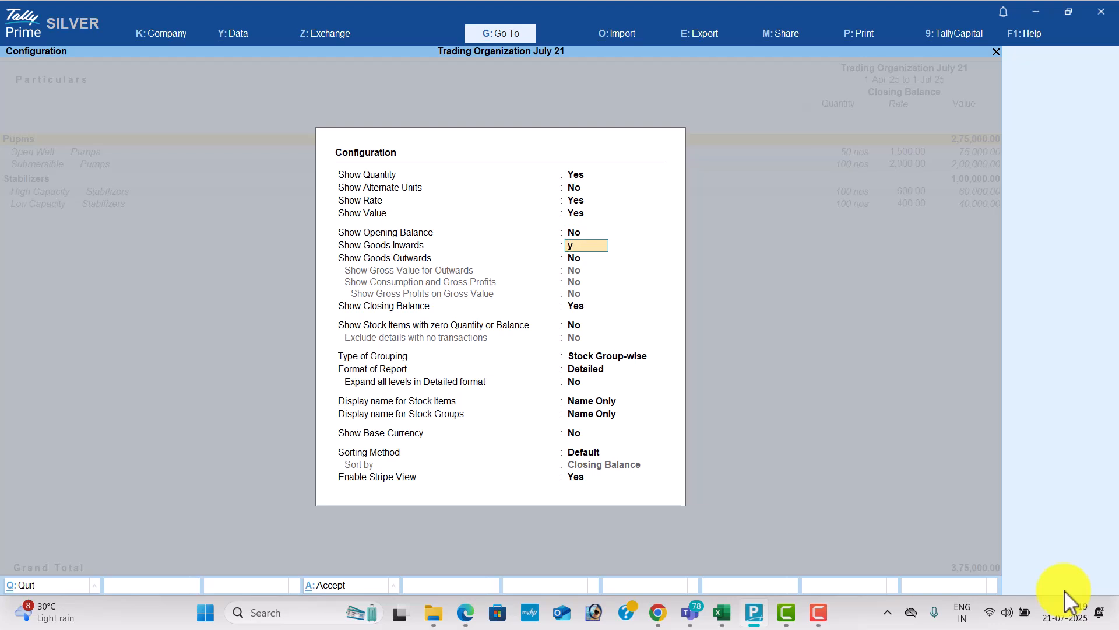
{"action": "key", "text": "Return"}
{"action": "type", "text": "y"}
{"action": "key", "text": "Return"}
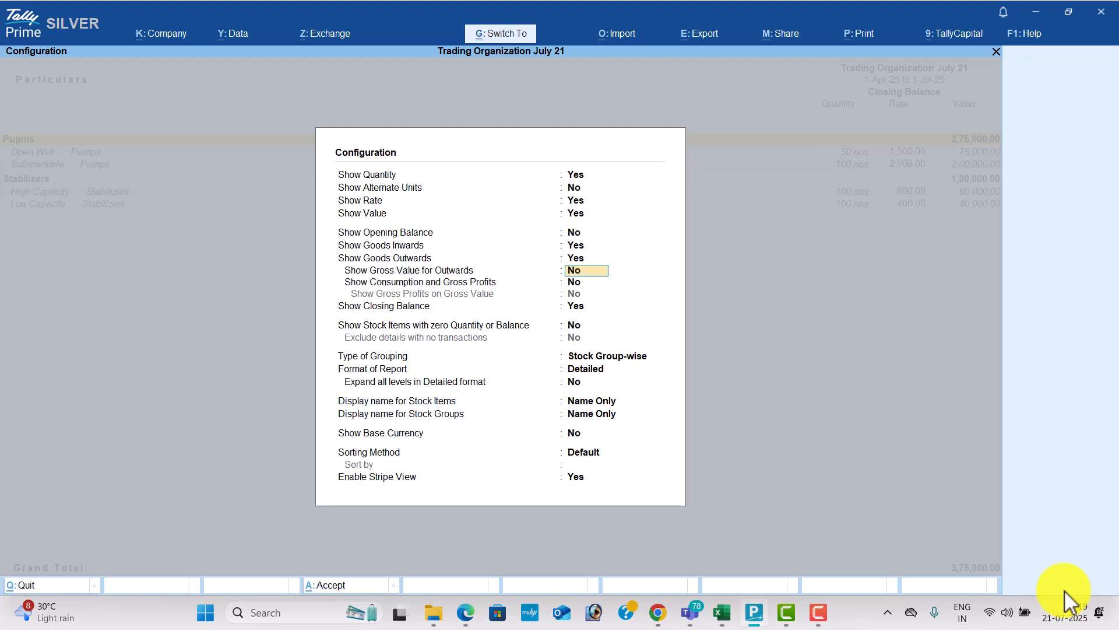
{"action": "key", "text": "ctrl+a"}
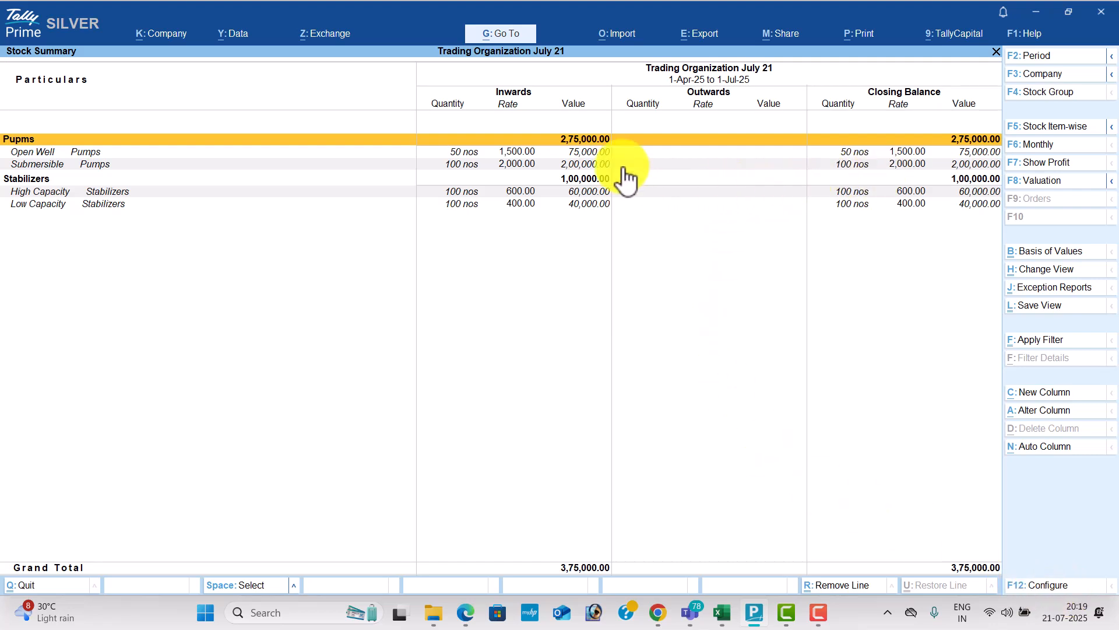
{"action": "key", "text": "Down"}
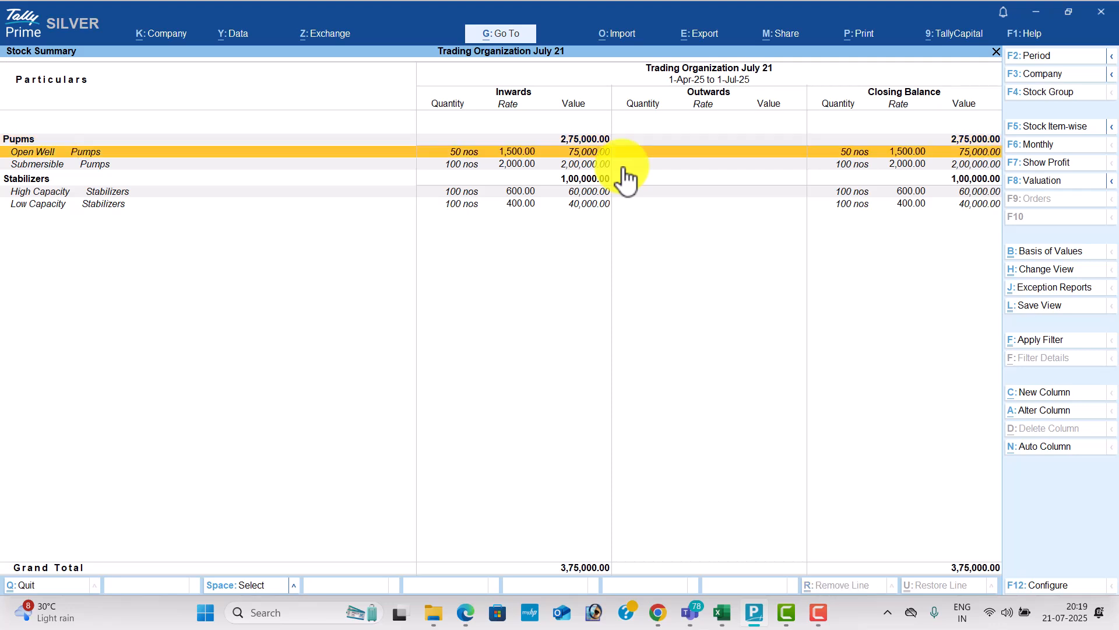
{"action": "key", "text": "Down"}
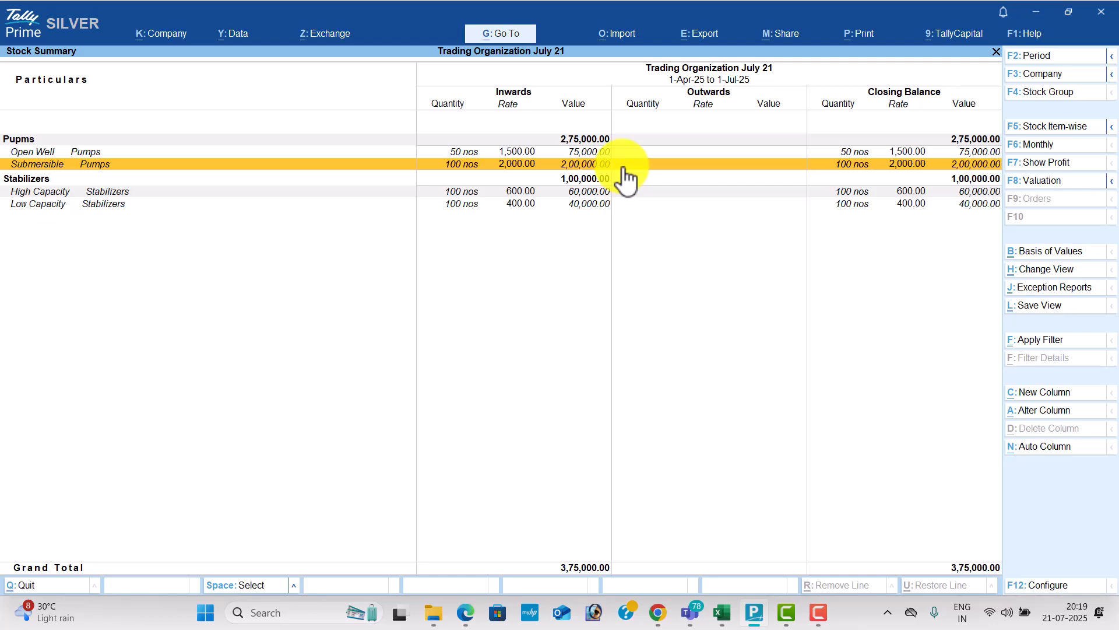
Step: Leave the Stock Summary and view the company's Dashboard
{"action": "key", "text": "Escape"}
{"action": "key", "text": "Down"}
{"action": "key", "text": "Down"}
{"action": "key", "text": "Down"}
{"action": "key", "text": "Return"}
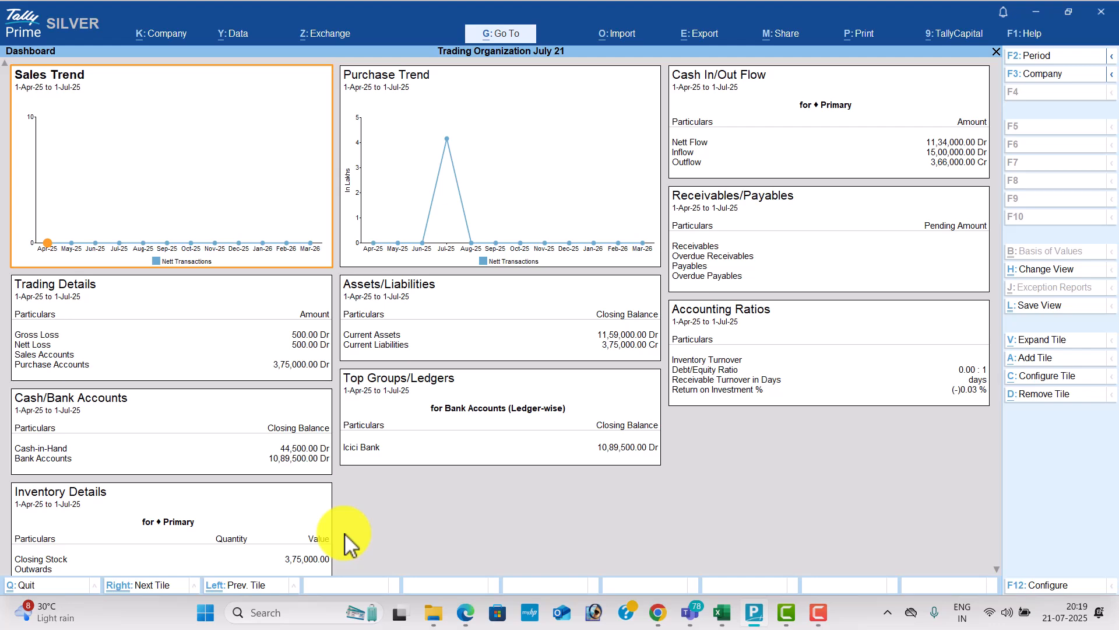
Step: Leave the Dashboard and open Display More Reports
{"action": "key", "text": "Escape"}
{"action": "key", "text": "Up"}
{"action": "key", "text": "Return"}
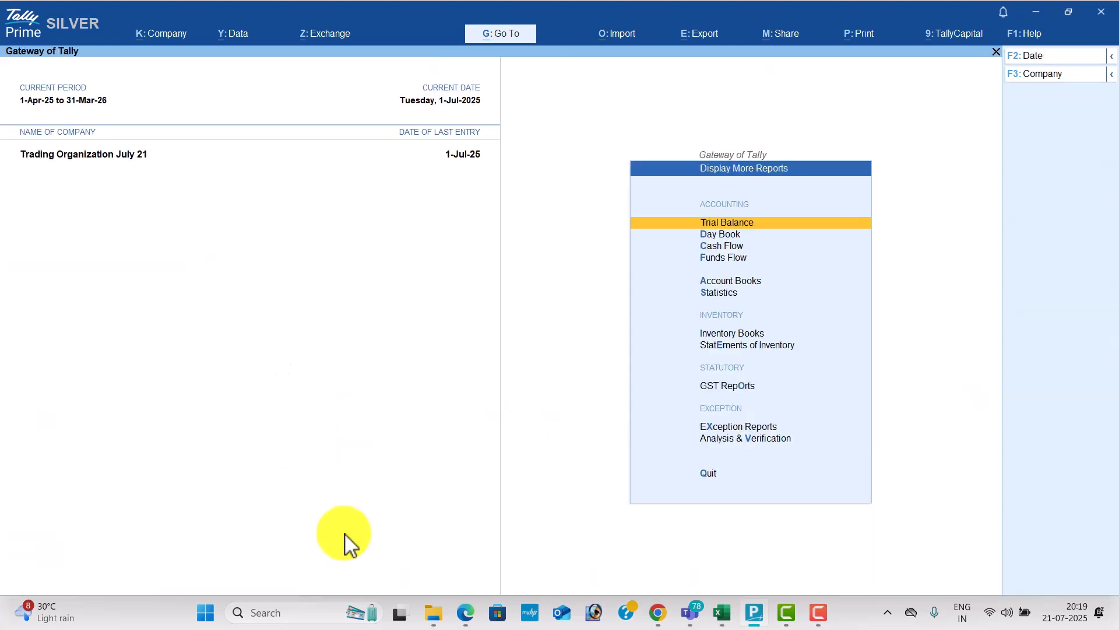
Step: View the Trial Balance in detailed format, showing the ledgers under each group
{"action": "key", "text": "Return"}
{"action": "key", "text": "alt+F5"}
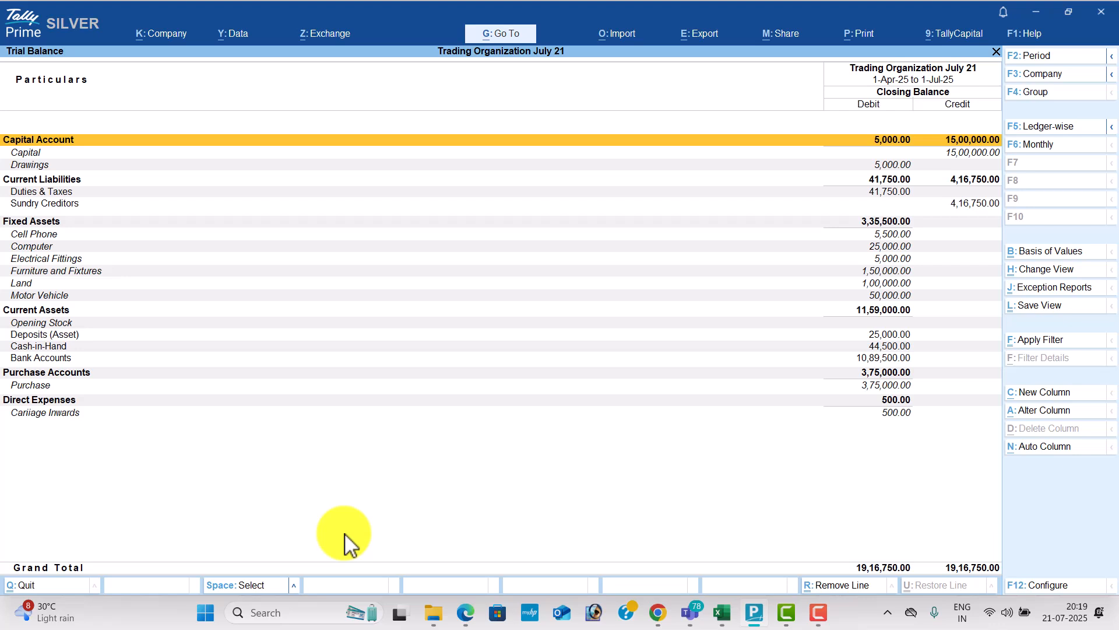
{"action": "key", "text": "Escape"}
Step: View the Cash/Bank Book summary under Account Books
{"action": "key", "text": "Down"}
{"action": "key", "text": "Down"}
{"action": "key", "text": "Down"}
{"action": "key", "text": "Down"}
{"action": "key", "text": "Return"}
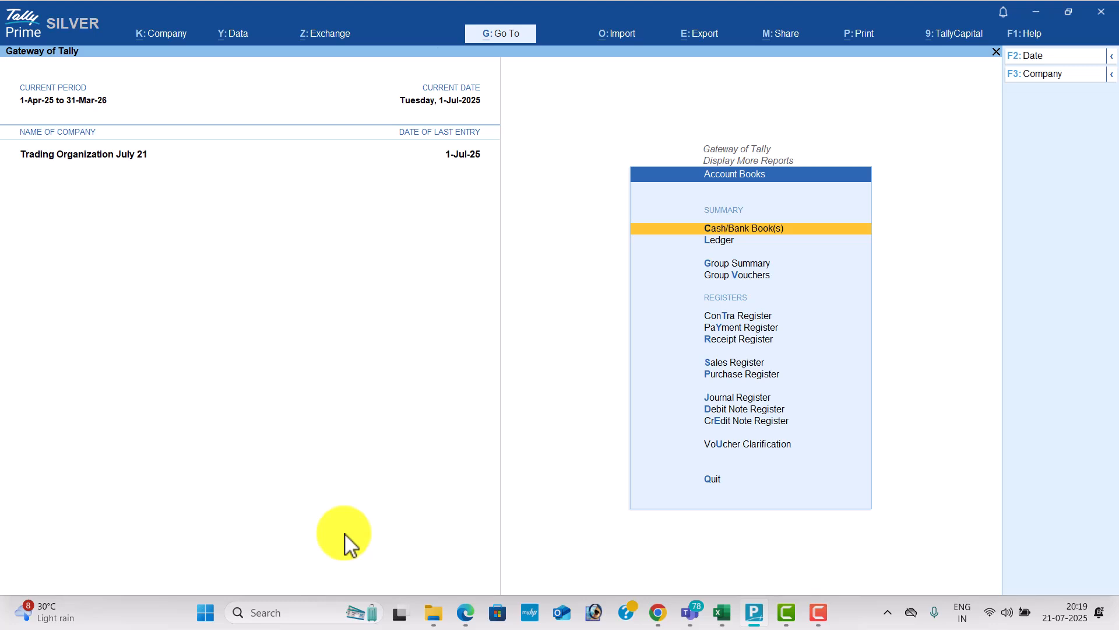
{"action": "key", "text": "Return"}
{"action": "key", "text": "Escape"}
Step: View the monthly Purchase Register in Account Books
{"action": "key", "text": "Down"}
{"action": "key", "text": "Down"}
{"action": "key", "text": "Down"}
{"action": "key", "text": "Down"}
{"action": "key", "text": "Down"}
{"action": "key", "text": "Down"}
{"action": "key", "text": "Down"}
{"action": "key", "text": "Down"}
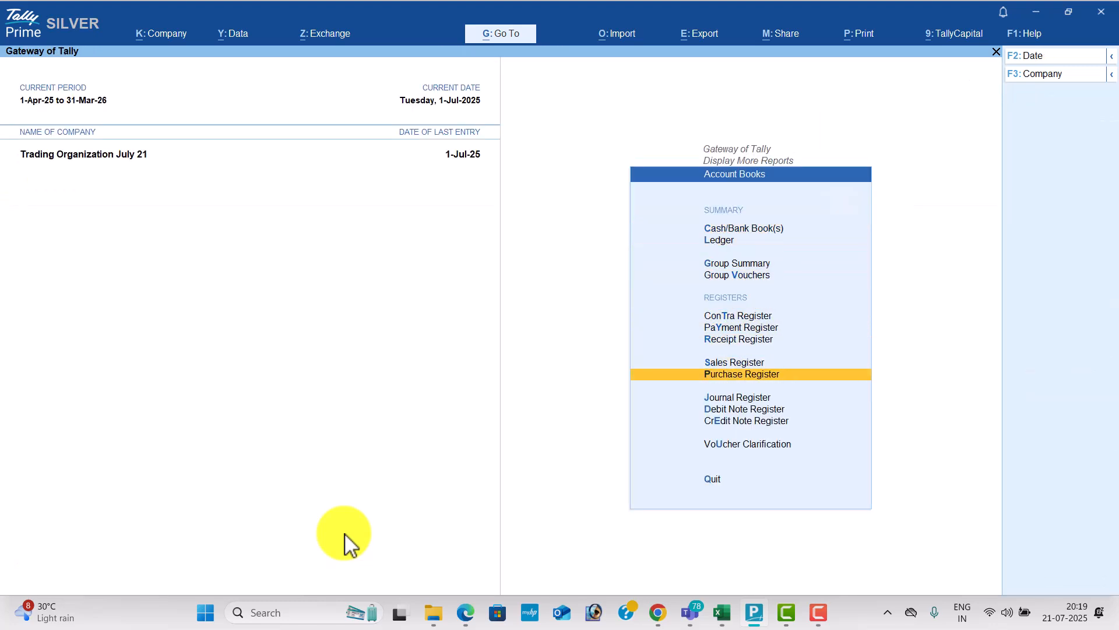
{"action": "key", "text": "Return"}
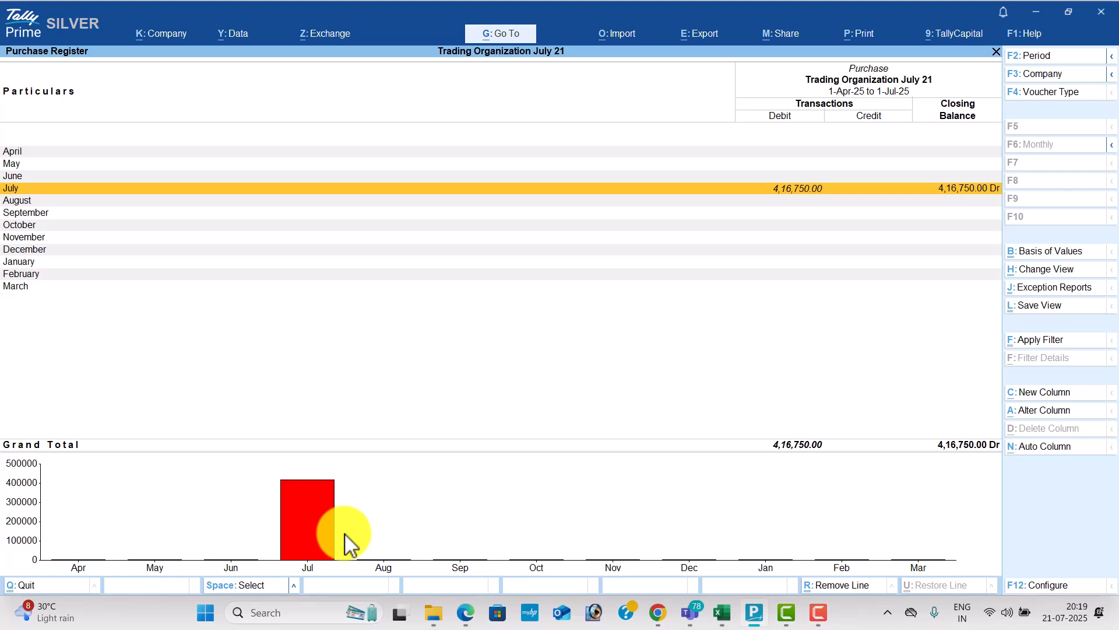
Step: View the monthly Sales Register and the Receipt Register
{"action": "key", "text": "Escape"}
{"action": "key", "text": "Up"}
{"action": "key", "text": "Return"}
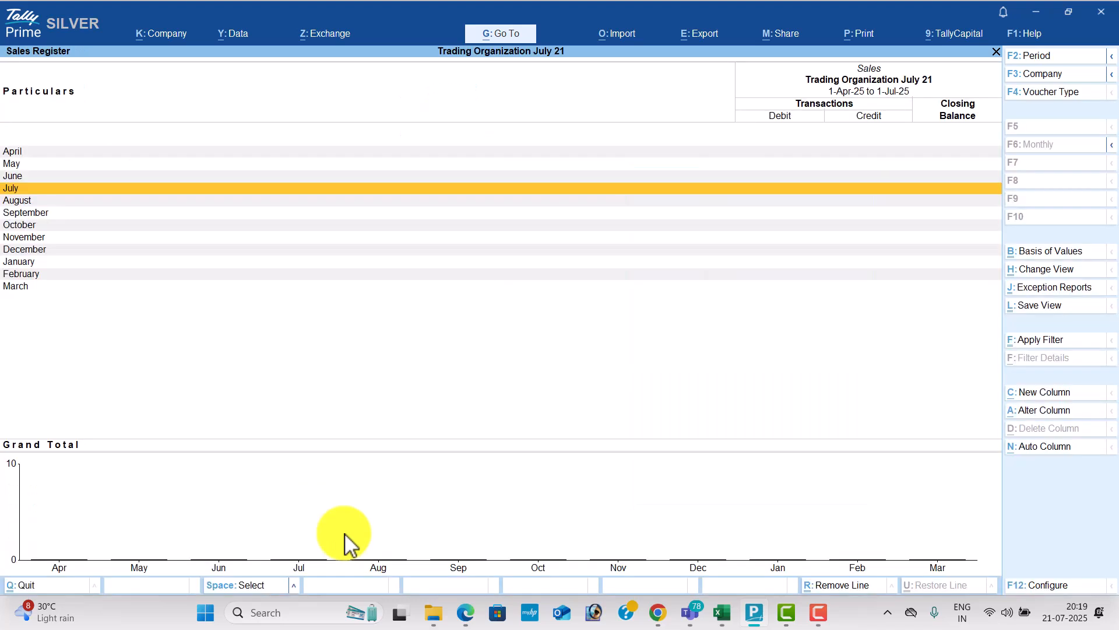
{"action": "key", "text": "Escape"}
{"action": "key", "text": "Up"}
{"action": "key", "text": "Return"}
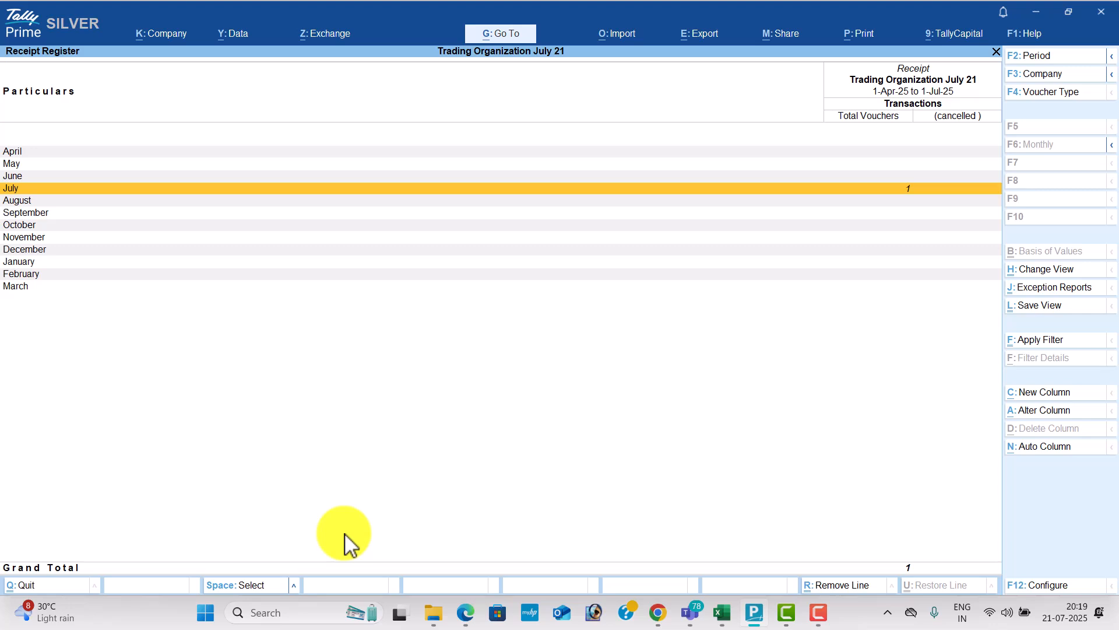
Step: View the July voucher list in the Payment Register
{"action": "key", "text": "Escape"}
{"action": "key", "text": "Up"}
{"action": "key", "text": "Return"}
{"action": "key", "text": "Return"}
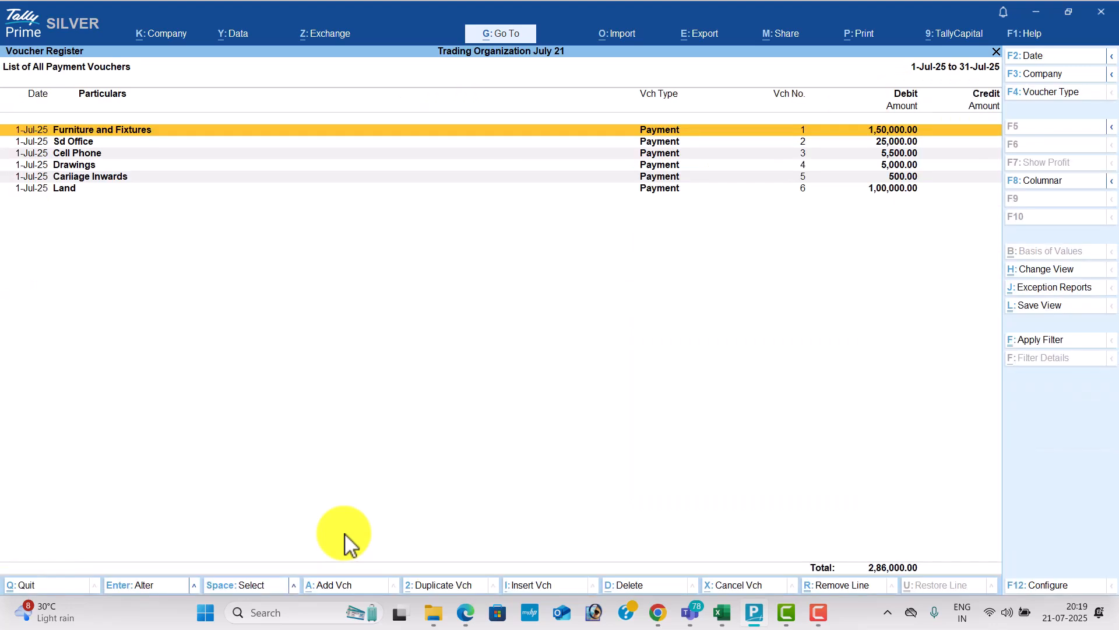
Step: Examine the entry counts per voucher type, from Contra to Receipt, in the Statistics report
{"action": "key", "text": "Escape"}
{"action": "key", "text": "Escape"}
{"action": "key", "text": "Escape"}
{"action": "key", "text": "Down"}
{"action": "key", "text": "Return"}
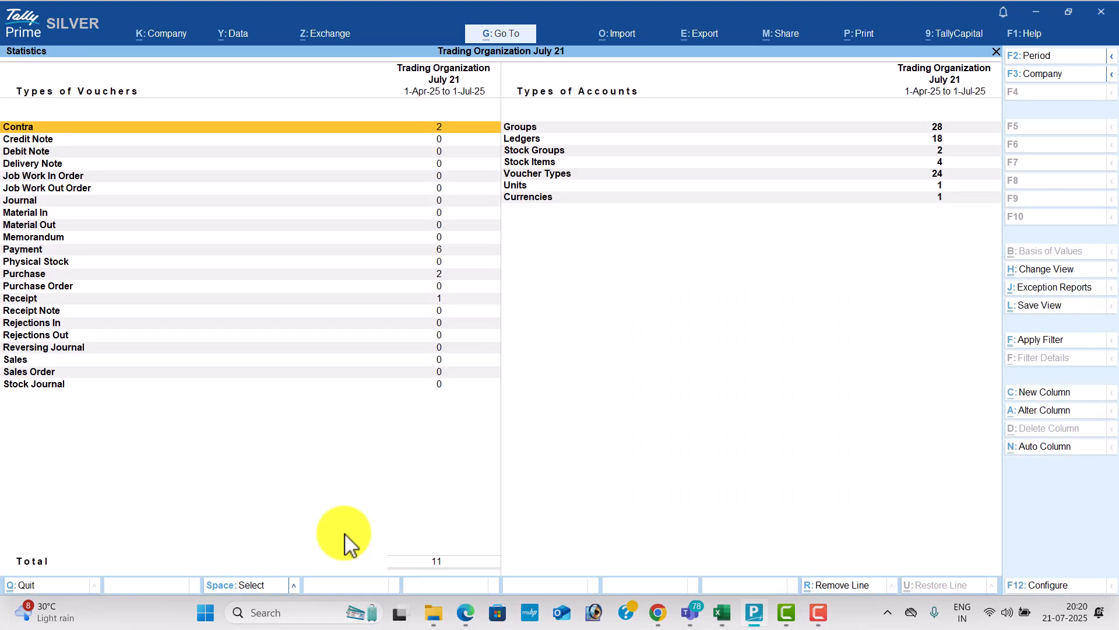
{"action": "key", "text": "Down"}
{"action": "key", "text": "Up"}
{"action": "key", "text": "Down"}
{"action": "key", "text": "Down"}
{"action": "key", "text": "Down"}
{"action": "key", "text": "Down"}
{"action": "key", "text": "Down"}
{"action": "key", "text": "Down"}
{"action": "key", "text": "Down"}
{"action": "key", "text": "Down"}
{"action": "key", "text": "Down"}
{"action": "key", "text": "Down"}
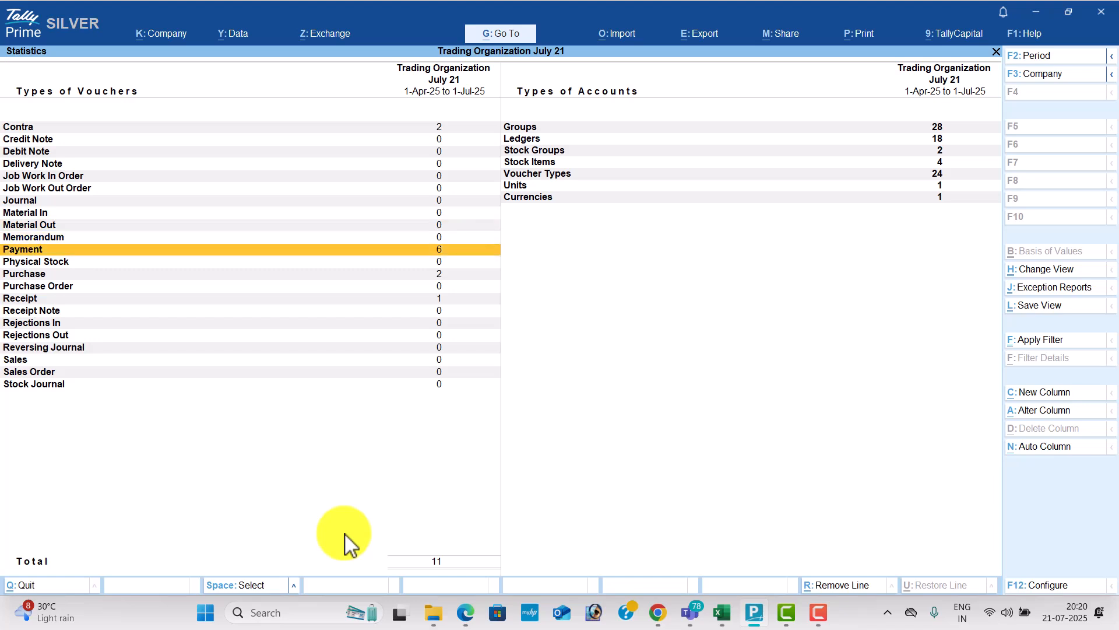
{"action": "key", "text": "Down"}
{"action": "key", "text": "Down"}
{"action": "key", "text": "Down"}
{"action": "key", "text": "Down"}
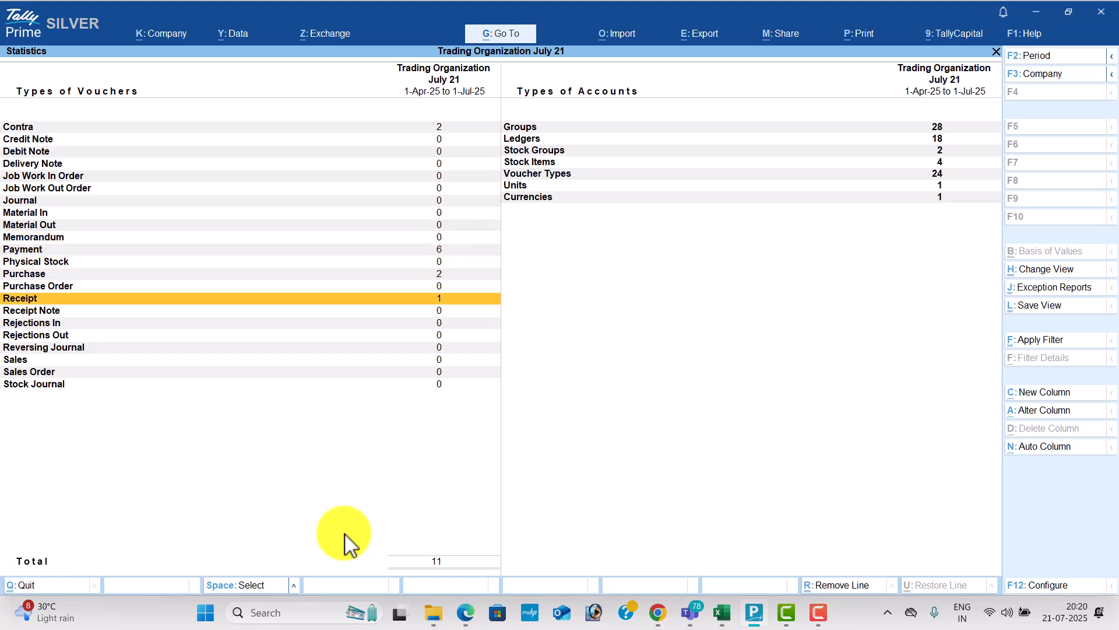
{"action": "key", "text": "Down"}
{"action": "key", "text": "Down"}
Step: Examine the account-type counts in Statistics, from Currencies up through Stock Items, Stock Groups and Ledgers to Groups
{"action": "key", "text": "Right"}
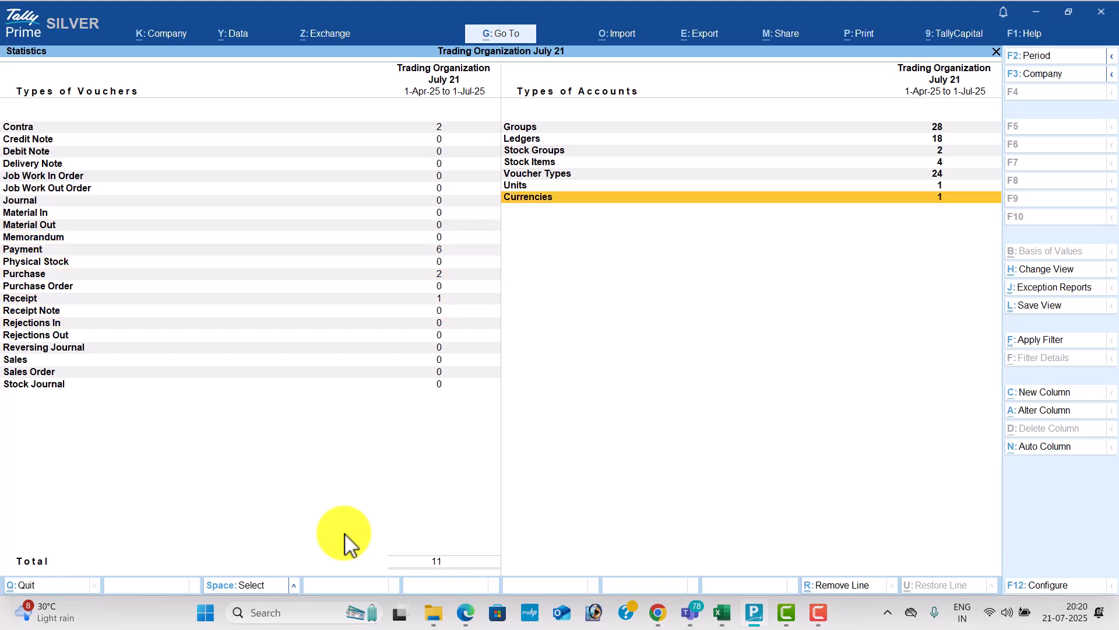
{"action": "key", "text": "Up"}
{"action": "key", "text": "Up"}
{"action": "key", "text": "Up"}
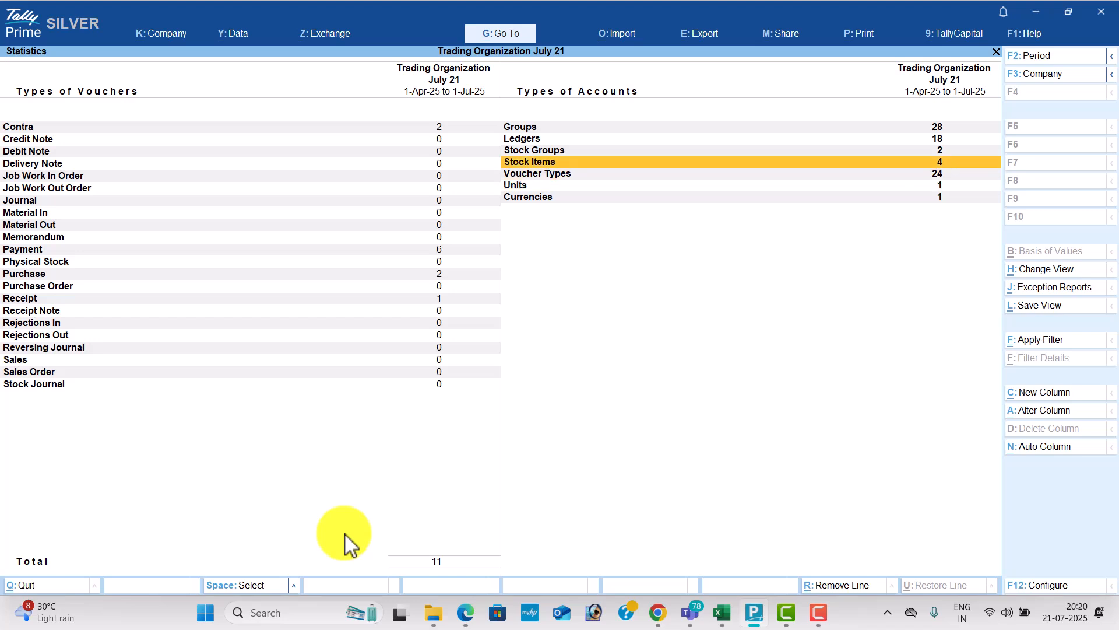
{"action": "key", "text": "Up"}
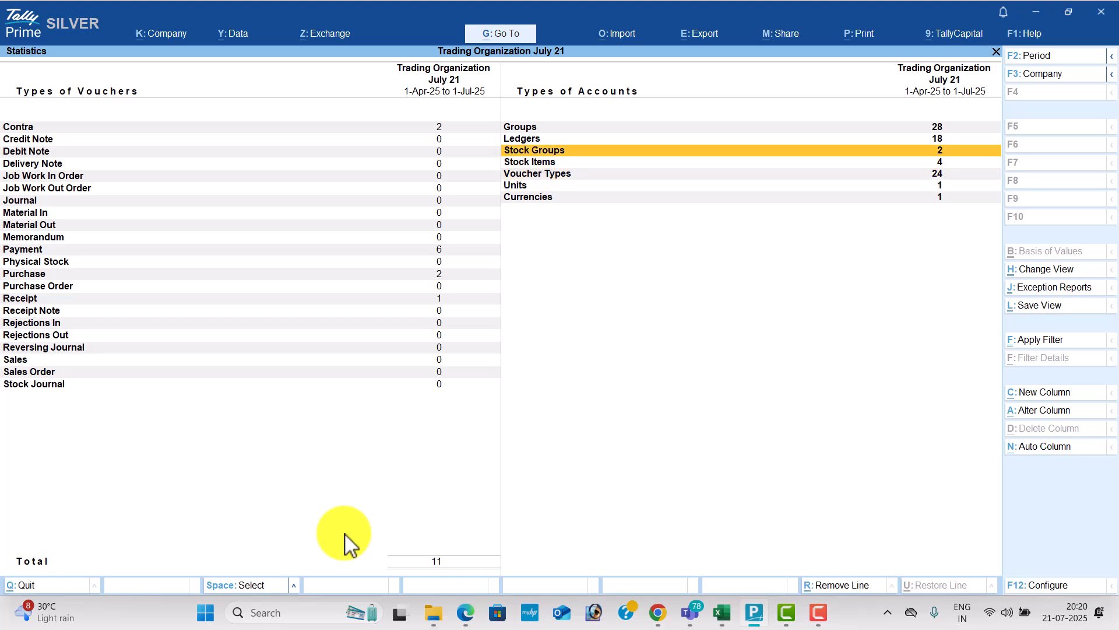
{"action": "key", "text": "Up"}
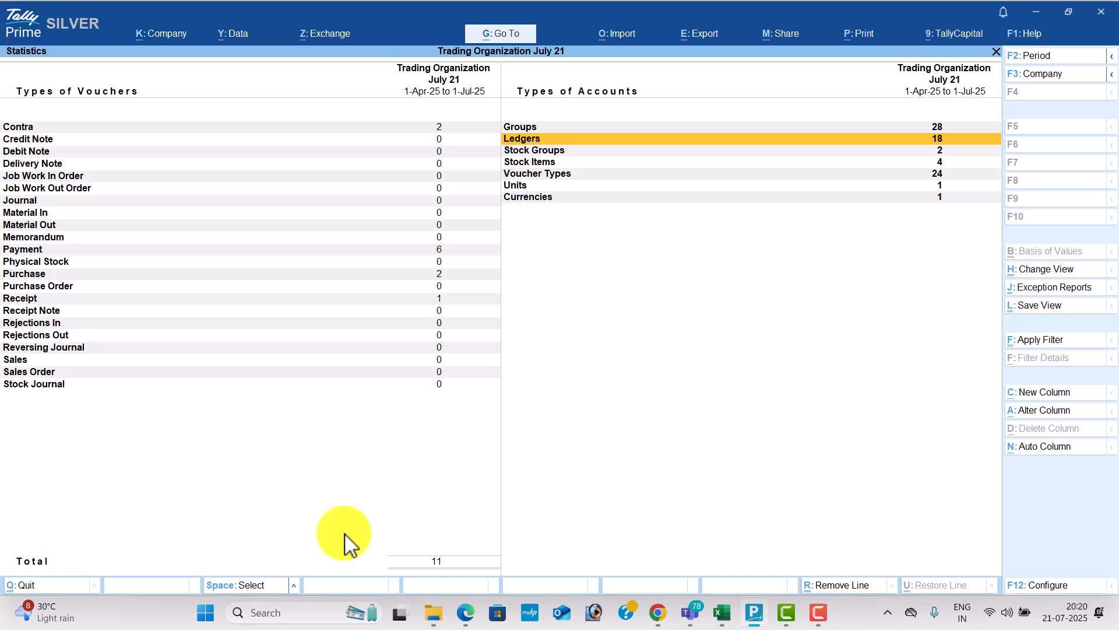
{"action": "key", "text": "Up"}
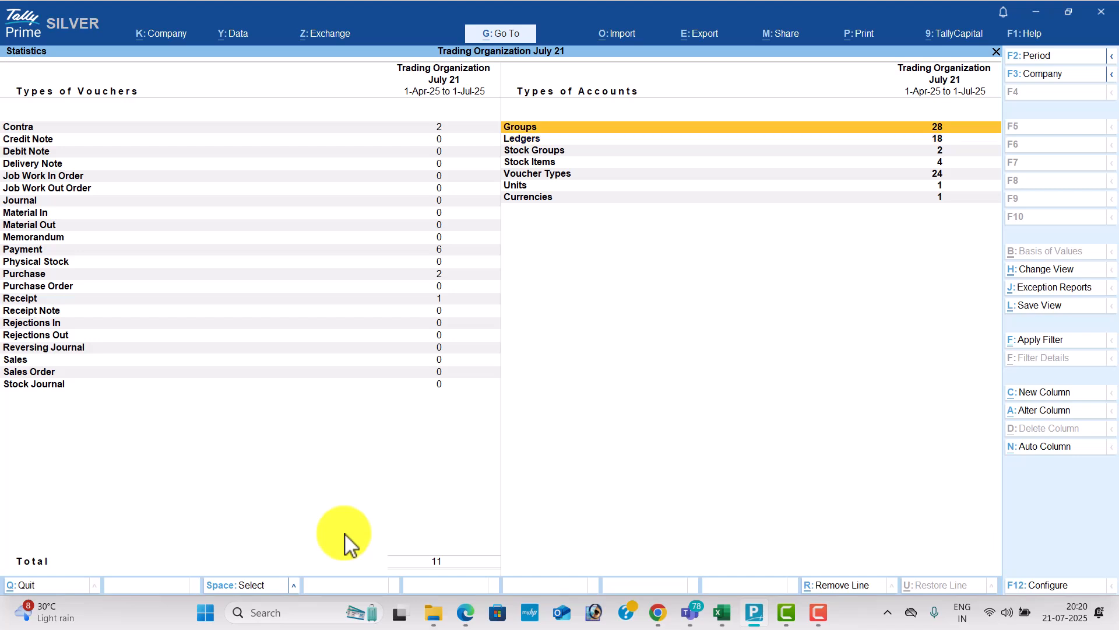
Step: View the monthly summary of the High Capacity Stabilizers stock item from Inventory Books
{"action": "key", "text": "Escape"}
{"action": "key", "text": "Down"}
{"action": "key", "text": "Return"}
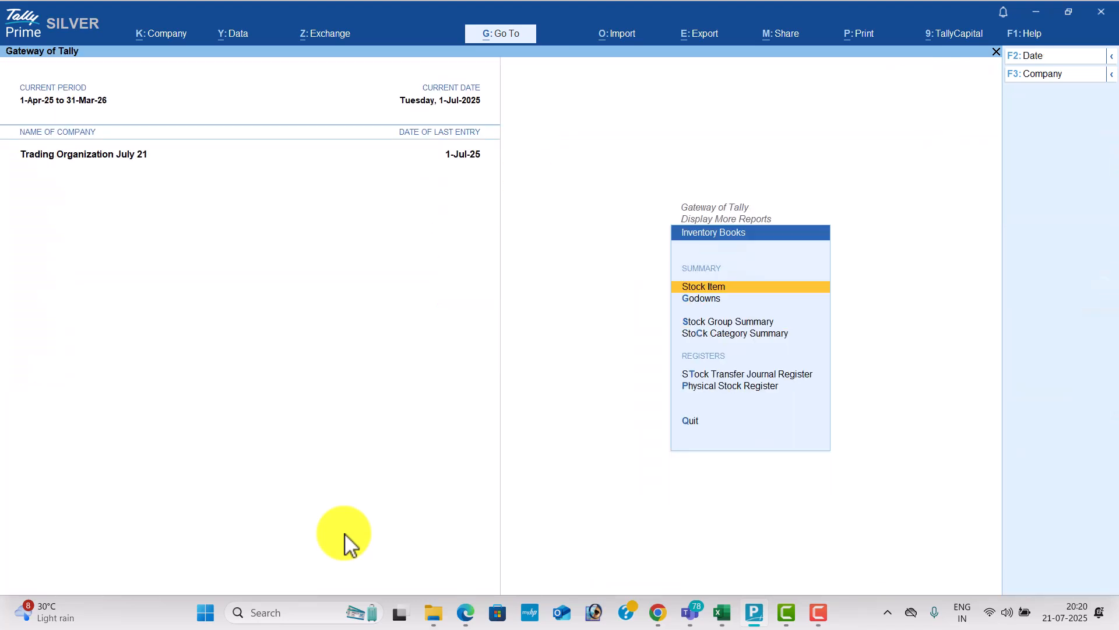
{"action": "key", "text": "Return"}
{"action": "key", "text": "Return"}
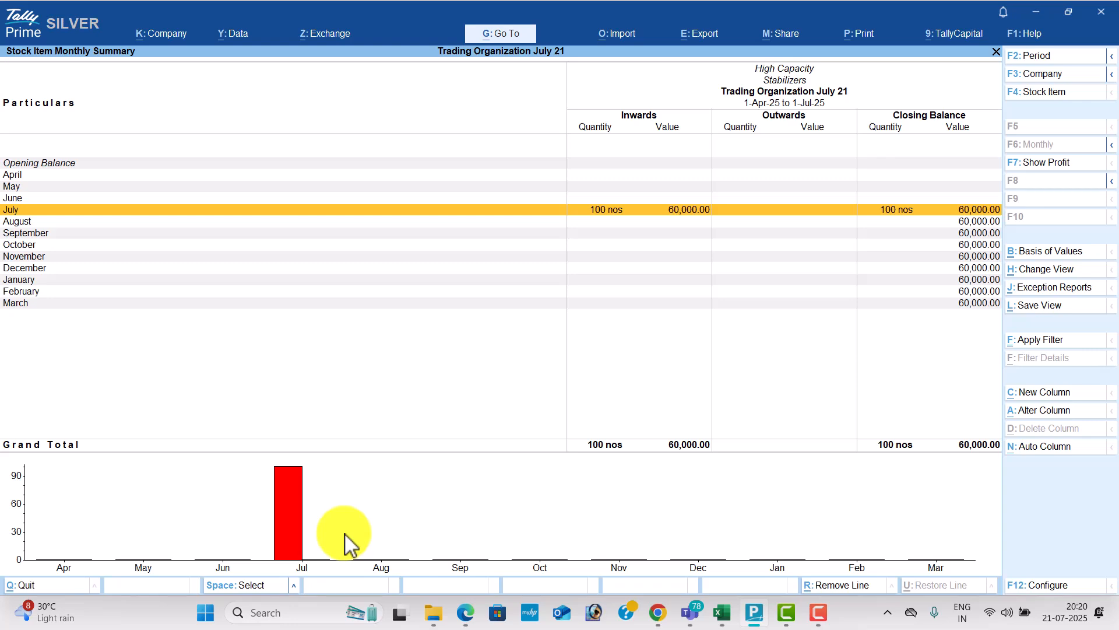
Step: View the monthly summaries of Low Capacity Stabilizers, Open Well Pumps and Submersible Pumps in turn
{"action": "key", "text": "F4"}
{"action": "key", "text": "Down"}
{"action": "key", "text": "Return"}
{"action": "key", "text": "F4"}
{"action": "key", "text": "Down"}
{"action": "key", "text": "Return"}
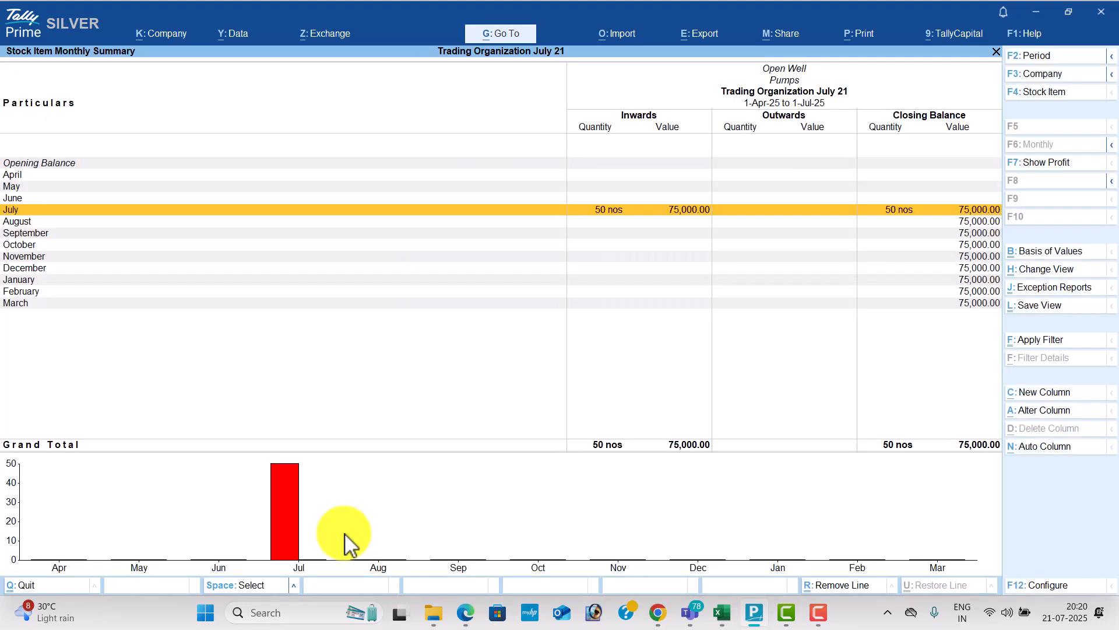
{"action": "key", "text": "F4"}
{"action": "key", "text": "Down"}
{"action": "key", "text": "Return"}
{"action": "key", "text": "F4"}
{"action": "key", "text": "Escape"}
Step: Run a Stock Query on High Capacity Stabilizers from Statements of Inventory
{"action": "key", "text": "Escape"}
{"action": "key", "text": "Down"}
{"action": "key", "text": "Return"}
{"action": "key", "text": "Return"}
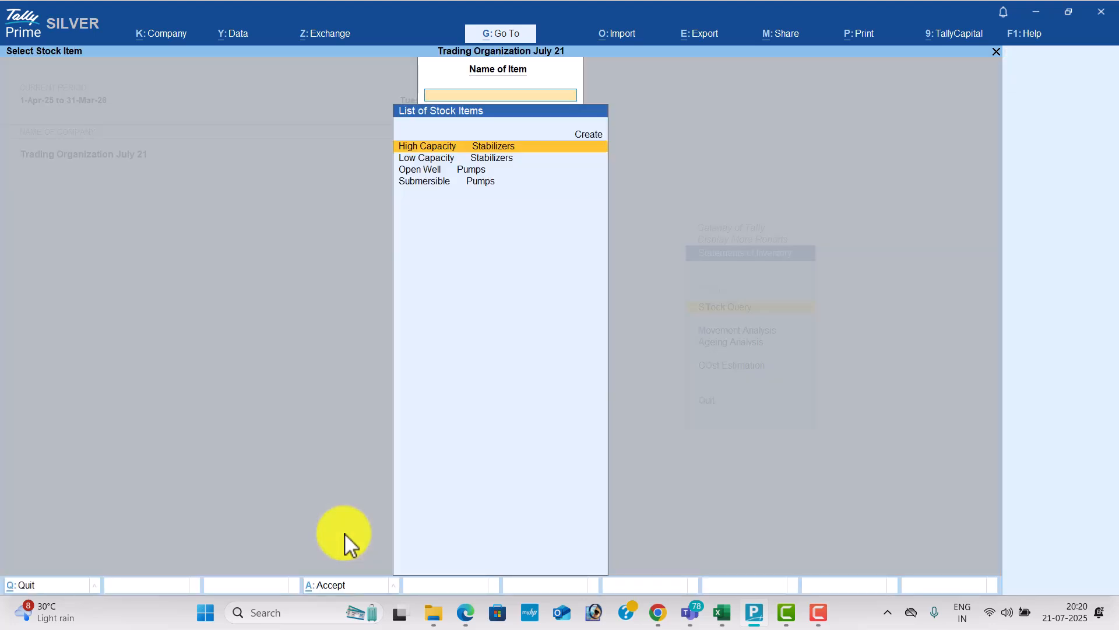
{"action": "key", "text": "Return"}
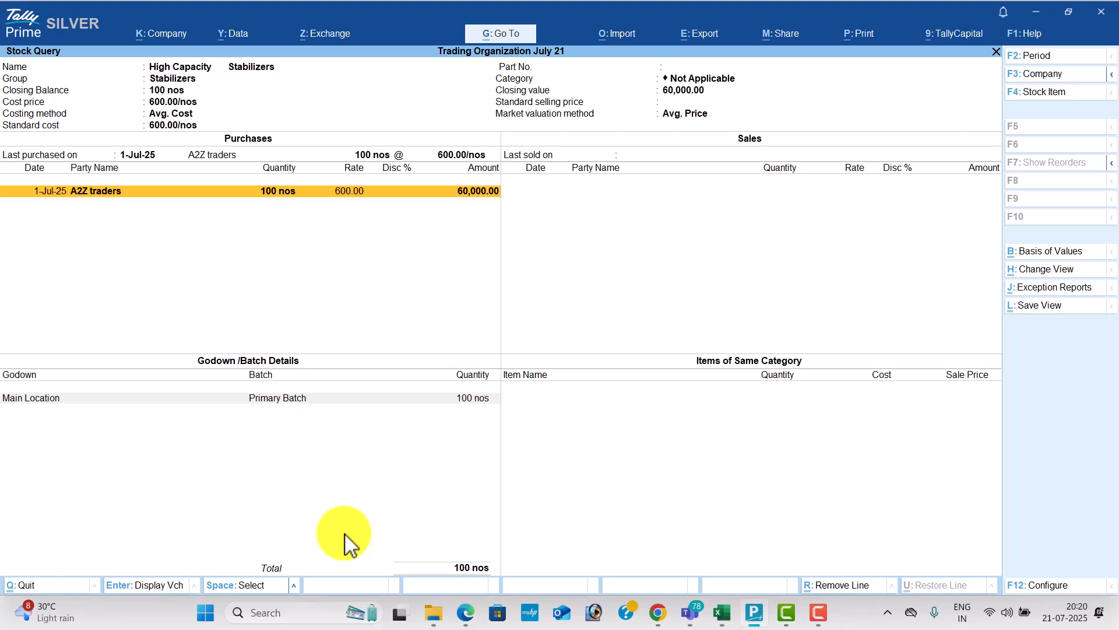
Step: Return to the Gateway of Tally and open accounting voucher creation
{"action": "key", "text": "Escape"}
{"action": "key", "text": "Escape"}
{"action": "key", "text": "Escape"}
{"action": "key", "text": "Up"}
{"action": "key", "text": "Up"}
{"action": "key", "text": "Up"}
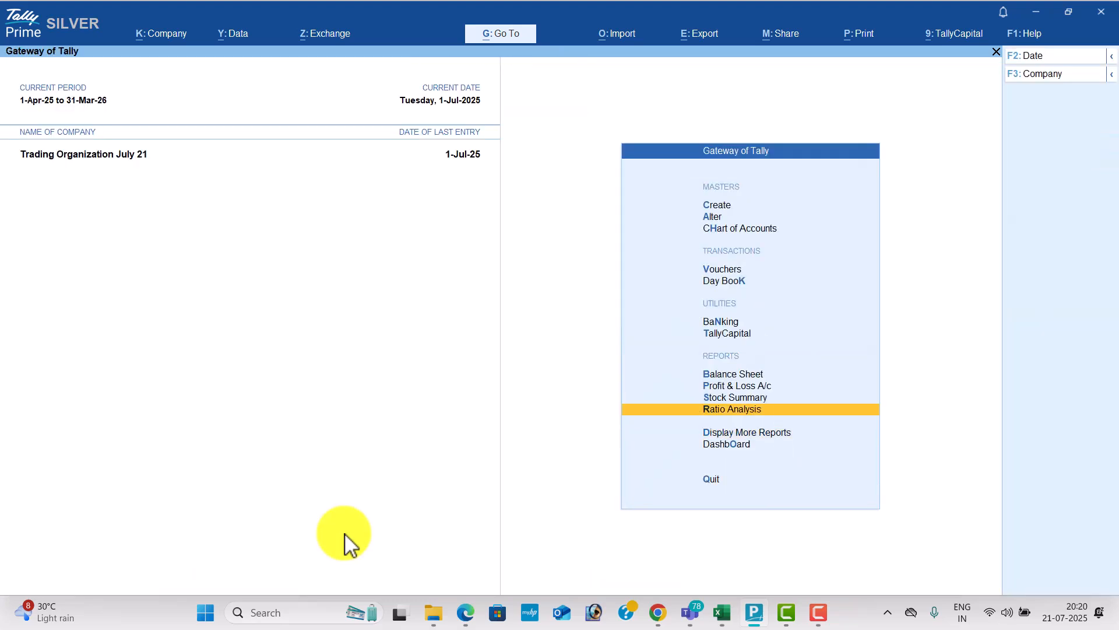
{"action": "key", "text": "Up"}
{"action": "key", "text": "Up"}
{"action": "key", "text": "Up"}
{"action": "key", "text": "Up"}
{"action": "key", "text": "Return"}
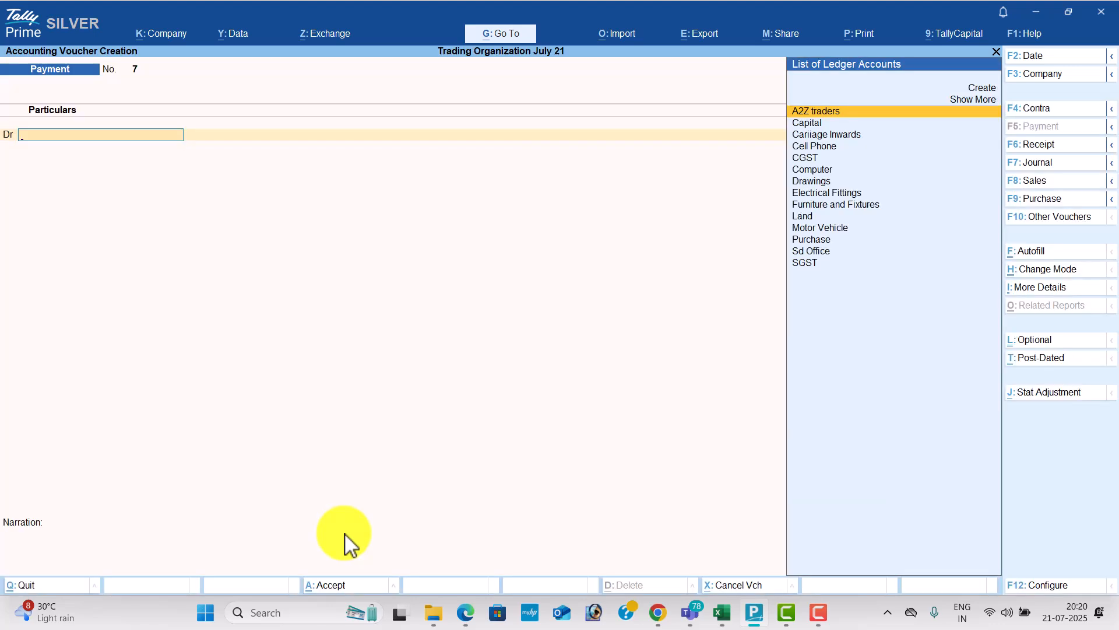
Step: Set the voucher date to 1-Aug-25
{"action": "left_click", "coordinate": [1045, 60]}
{"action": "type", "text": "1-7"}
{"action": "key", "text": "Return"}
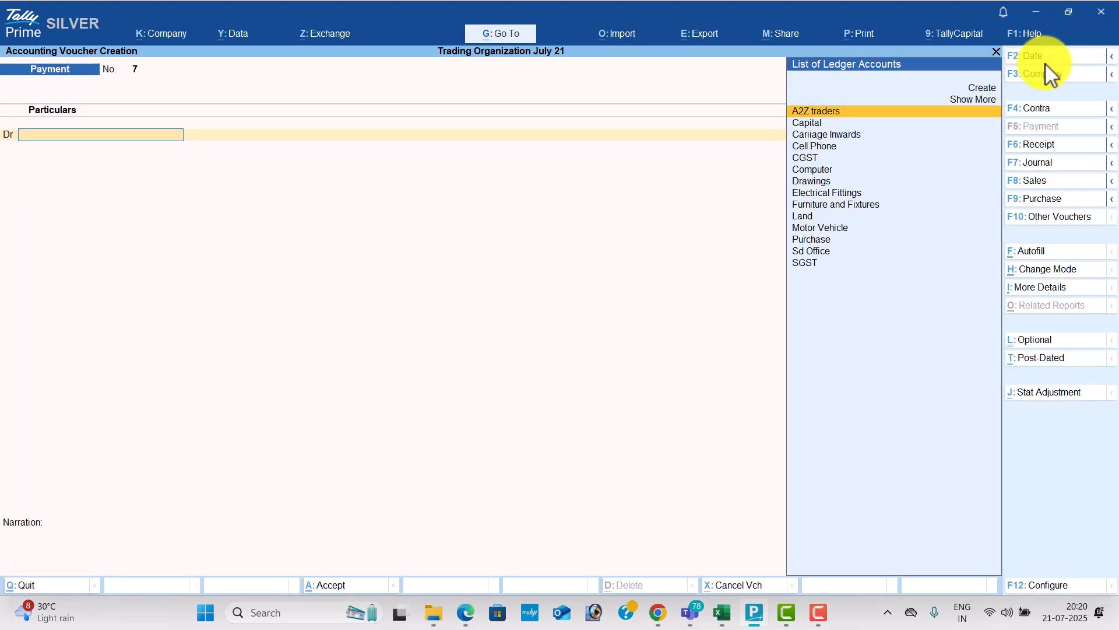
Step: Start a Purchase voucher with Cash as the party account and Purchase as the purchase ledger
{"action": "left_click", "coordinate": [1037, 200]}
{"action": "key", "text": "Return"}
{"action": "key", "text": "Down"}
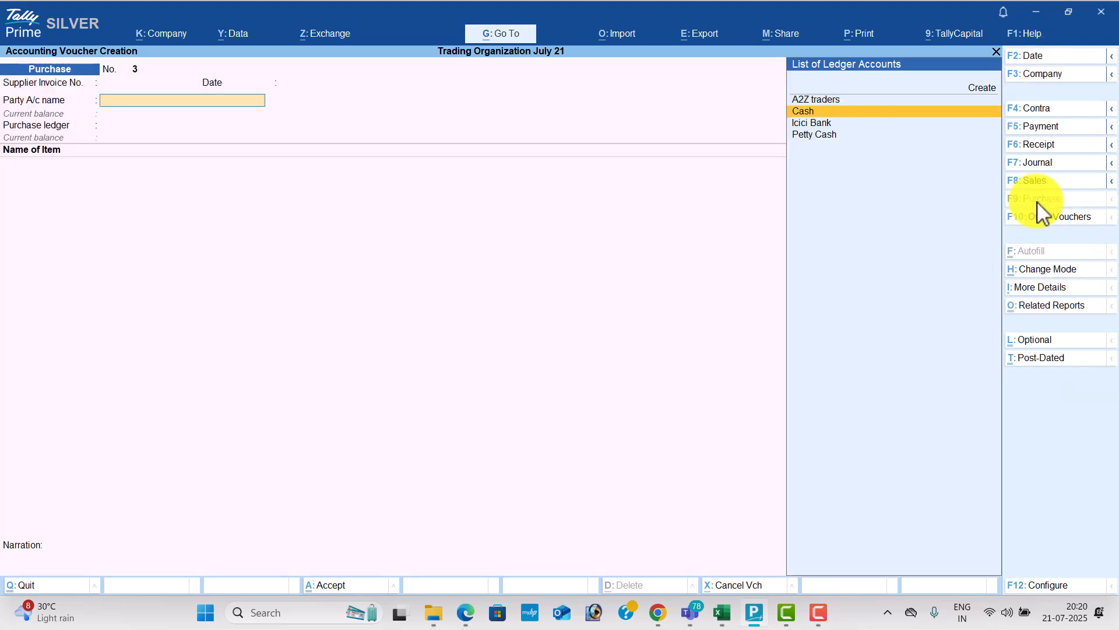
{"action": "key", "text": "Return"}
{"action": "key", "text": "ctrl+a"}
{"action": "key", "text": "ctrl+a"}
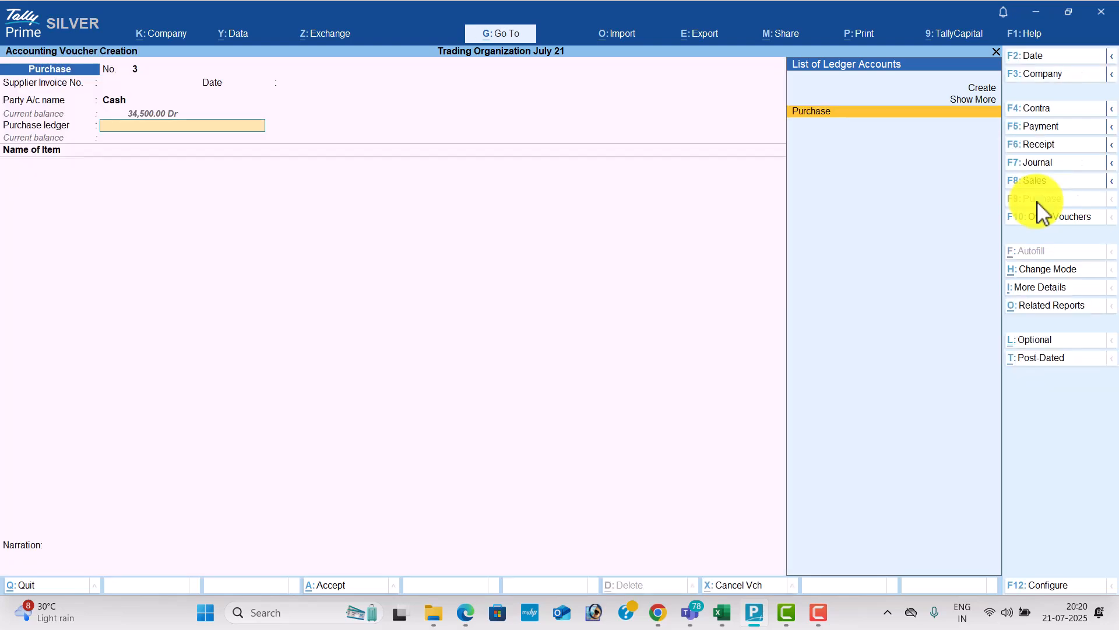
{"action": "key", "text": "Return"}
Step: Add High Capacity Stabilizers to the voucher with quantity 50 nos and rate 850, following the exercise PDF
{"action": "key", "text": "alt+Tab"}
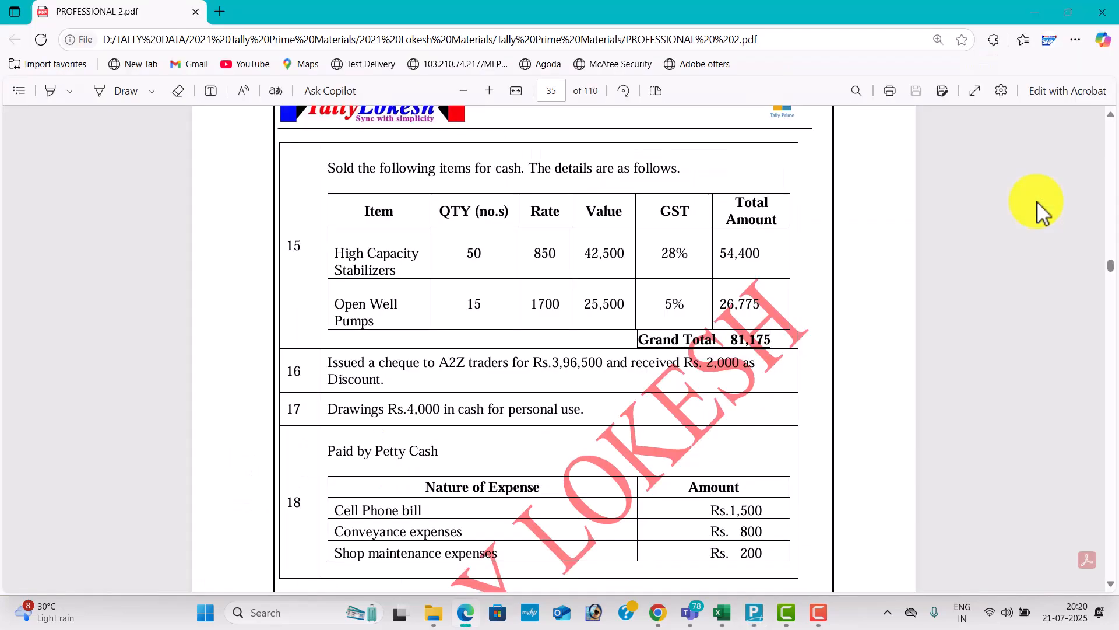
{"action": "key", "text": "alt+Tab"}
{"action": "key", "text": "Return"}
{"action": "key", "text": "alt+Tab"}
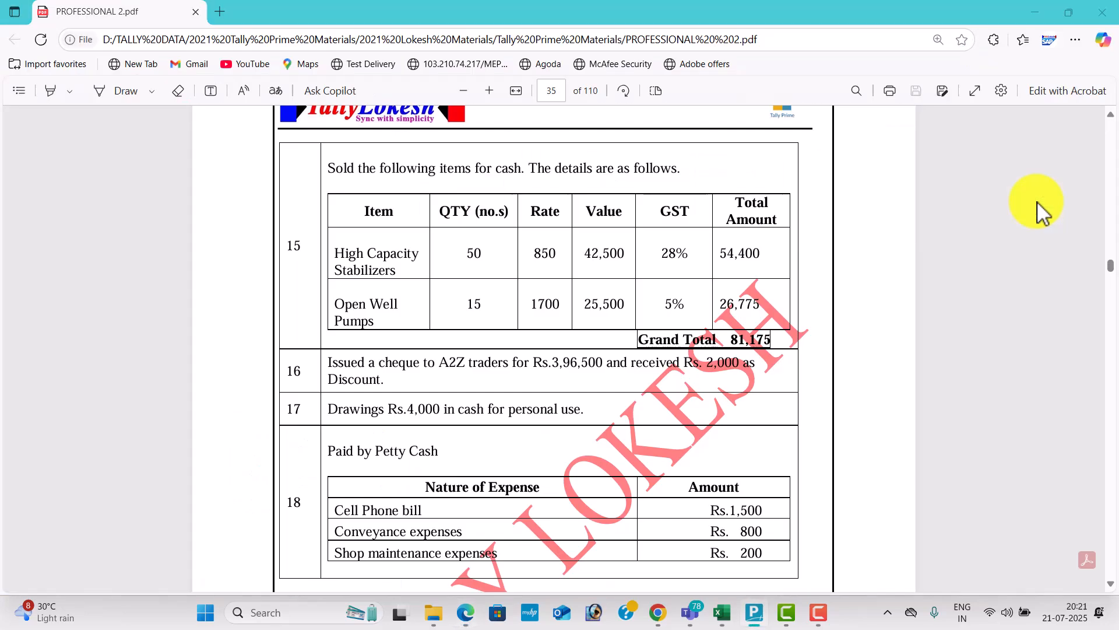
{"action": "key", "text": "alt+Tab"}
{"action": "type", "text": "50"}
{"action": "key", "text": "Return"}
{"action": "type", "text": "8"}
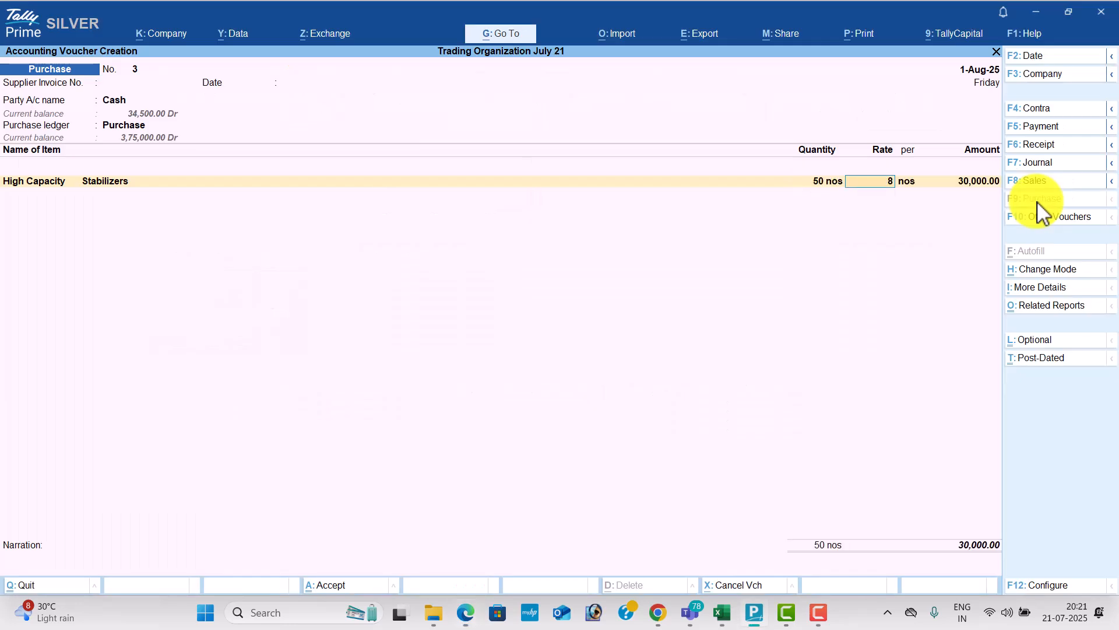
{"action": "type", "text": "50"}
{"action": "key", "text": "Return"}
{"action": "key", "text": "Return"}
Step: Add Open Well Pumps as the second item with quantity 15 nos and rate 1700, following the exercise PDF
{"action": "key", "text": "alt+Tab"}
{"action": "key", "text": "alt+Tab"}
{"action": "type", "text": "op"}
{"action": "key", "text": "Return"}
{"action": "key", "text": "alt+Tab"}
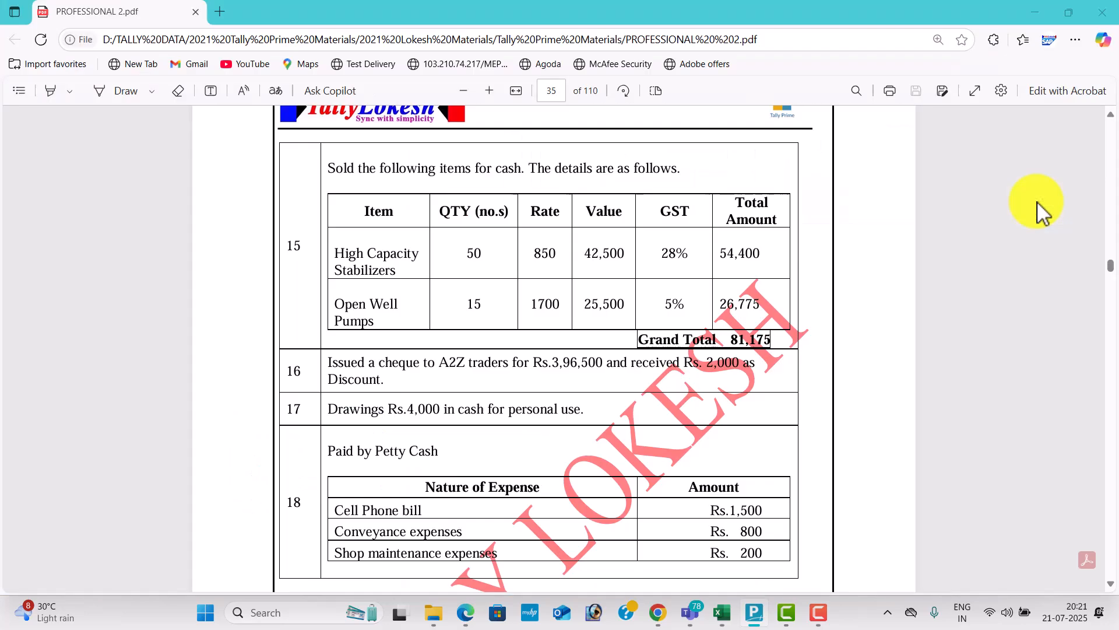
{"action": "key", "text": "alt+Tab"}
{"action": "type", "text": "15"}
{"action": "key", "text": "Return"}
{"action": "type", "text": "1700"}
{"action": "key", "text": "Return"}
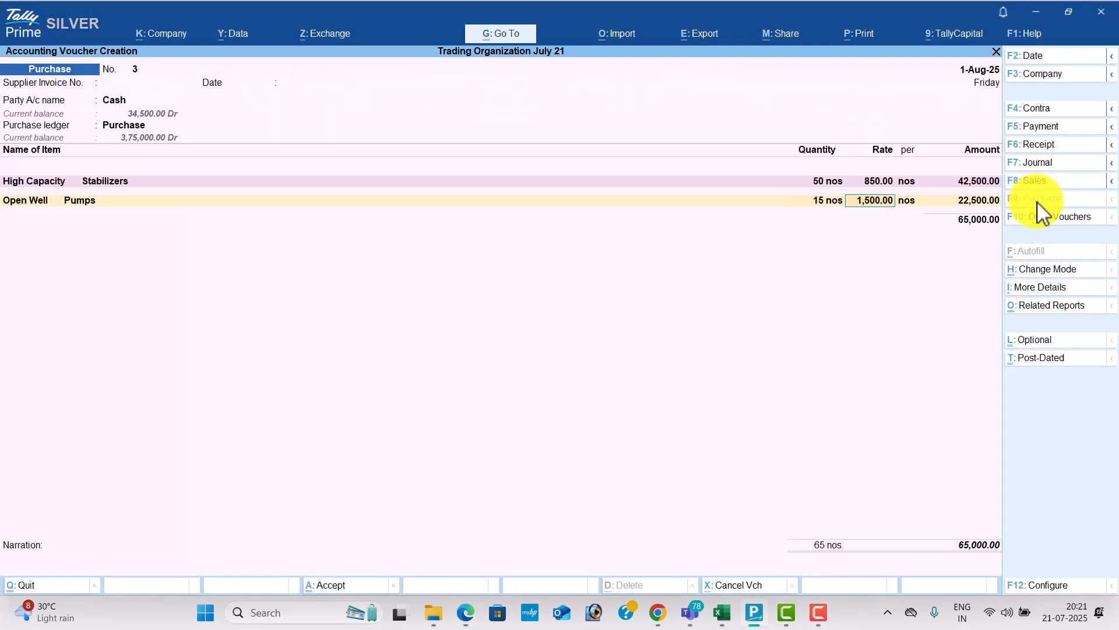
{"action": "key", "text": "alt+Tab"}
{"action": "key", "text": "alt+Tab"}
{"action": "type", "text": "1700"}
{"action": "key", "text": "Return"}
{"action": "key", "text": "Return"}
{"action": "key", "text": "Return"}
Step: Try to add the CGST ledger to the Purchase voucher below the two stock items
{"action": "type", "text": "cg"}
{"action": "key", "text": "Return"}
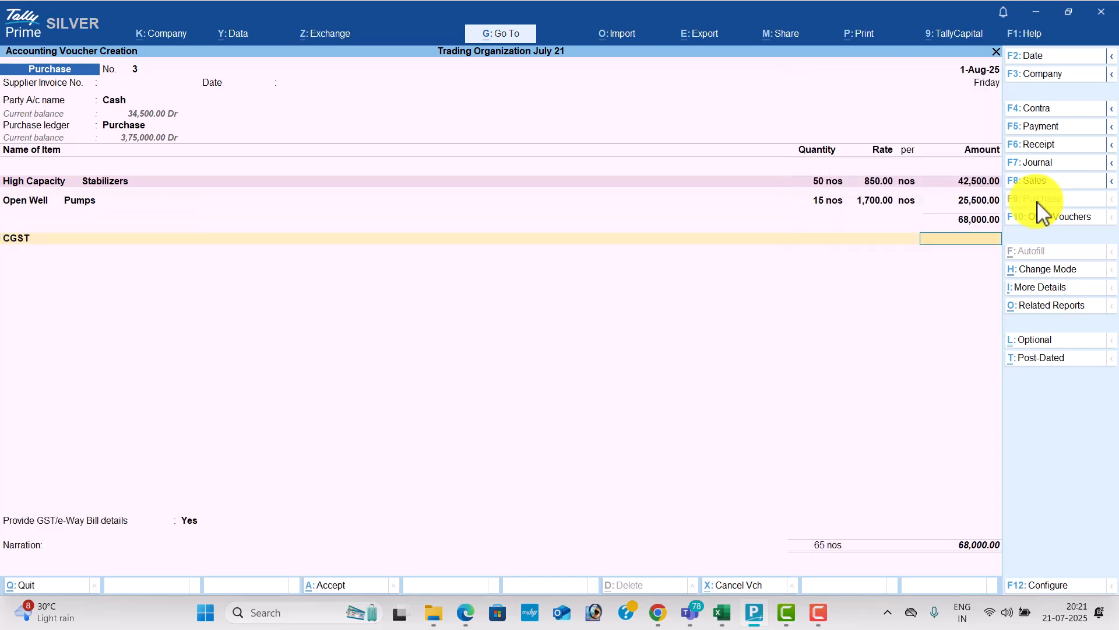
{"action": "key", "text": "Return"}
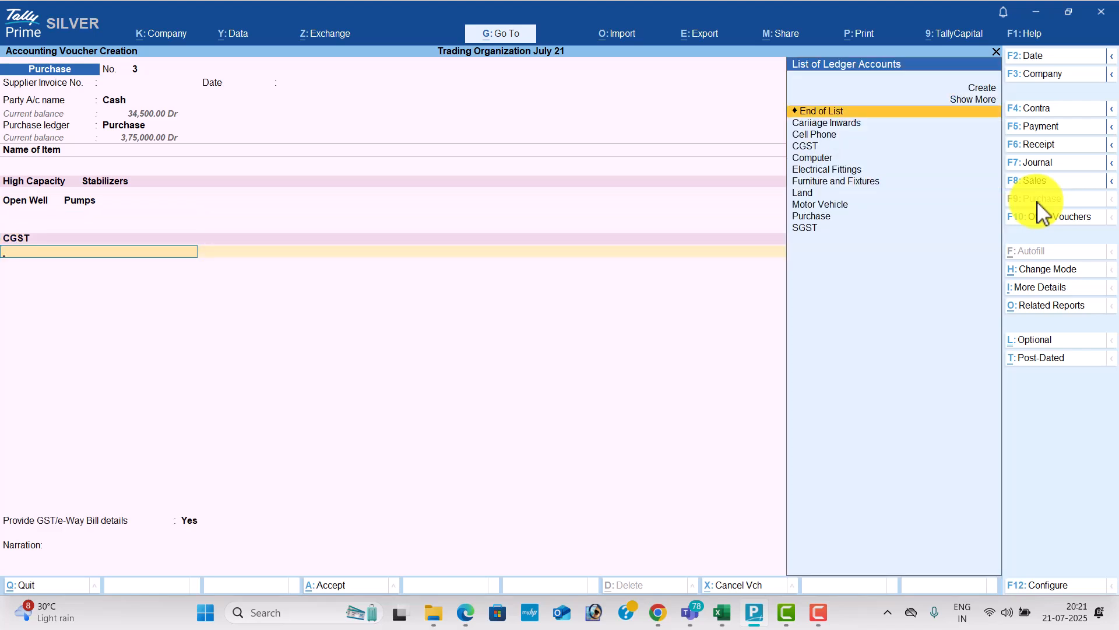
{"action": "key", "text": "BackSpace"}
{"action": "key", "text": "BackSpace"}
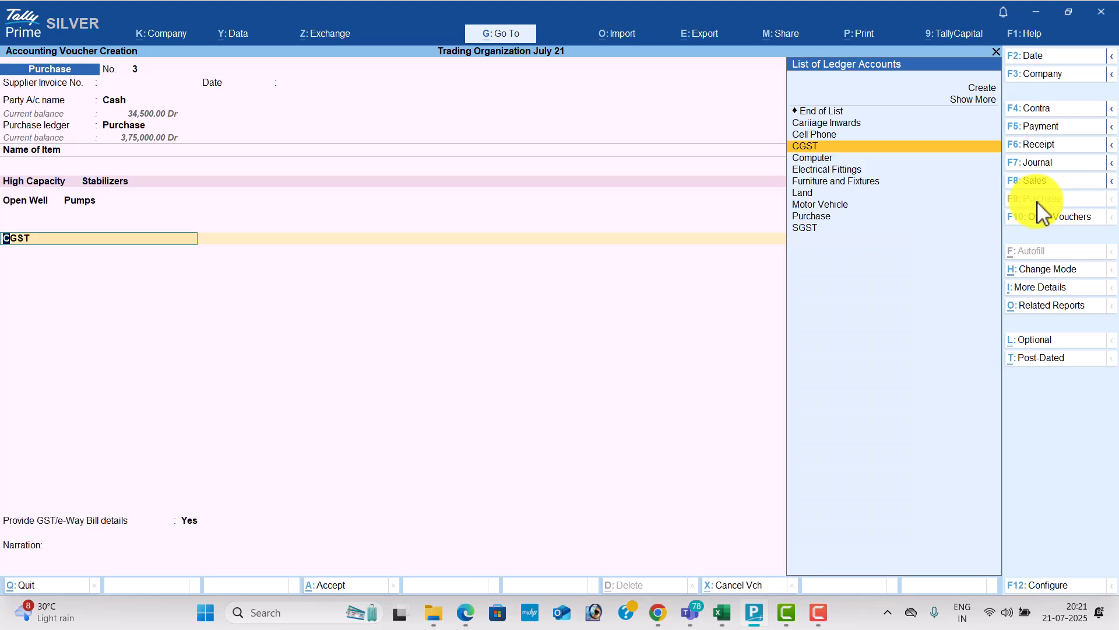
{"action": "key", "text": "Return"}
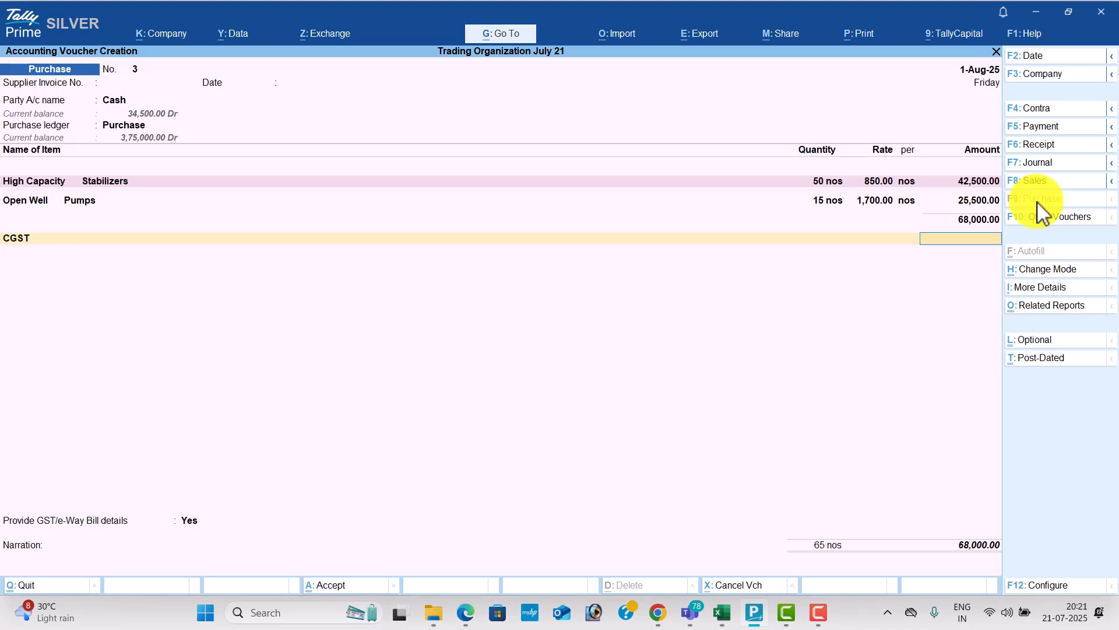
Step: Check exercise 15 in the PDF and reconfirm the Purchase voucher's Cash party details with state Andhra Pradesh and registration type Unregistered/Consumer
{"action": "key", "text": "alt+Tab"}
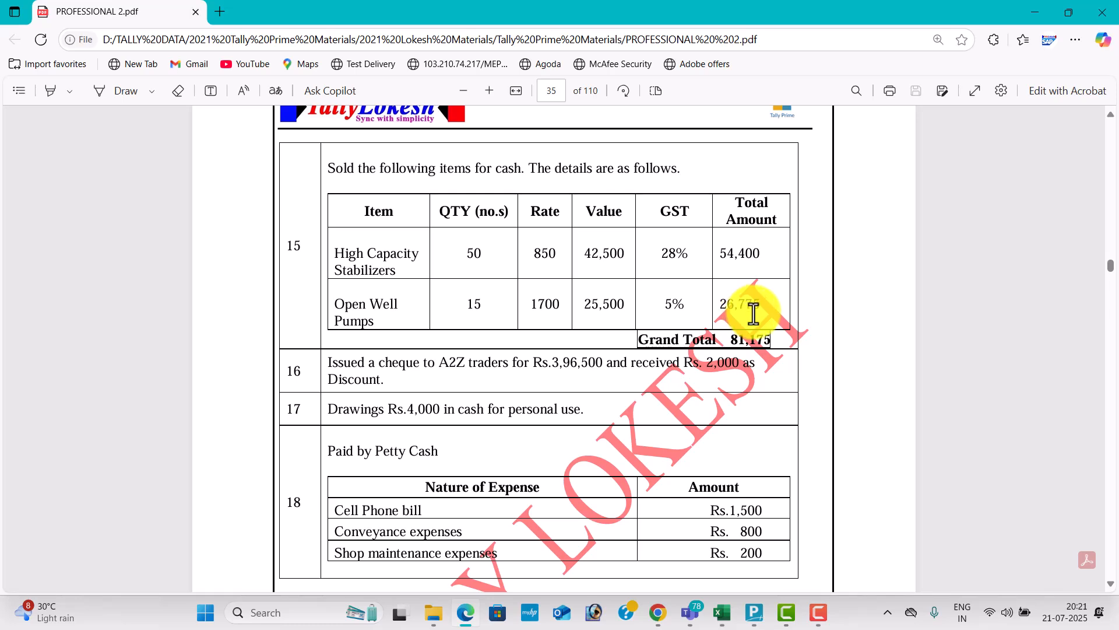
{"action": "key", "text": "alt+Tab"}
{"action": "left_click", "coordinate": [115, 99]}
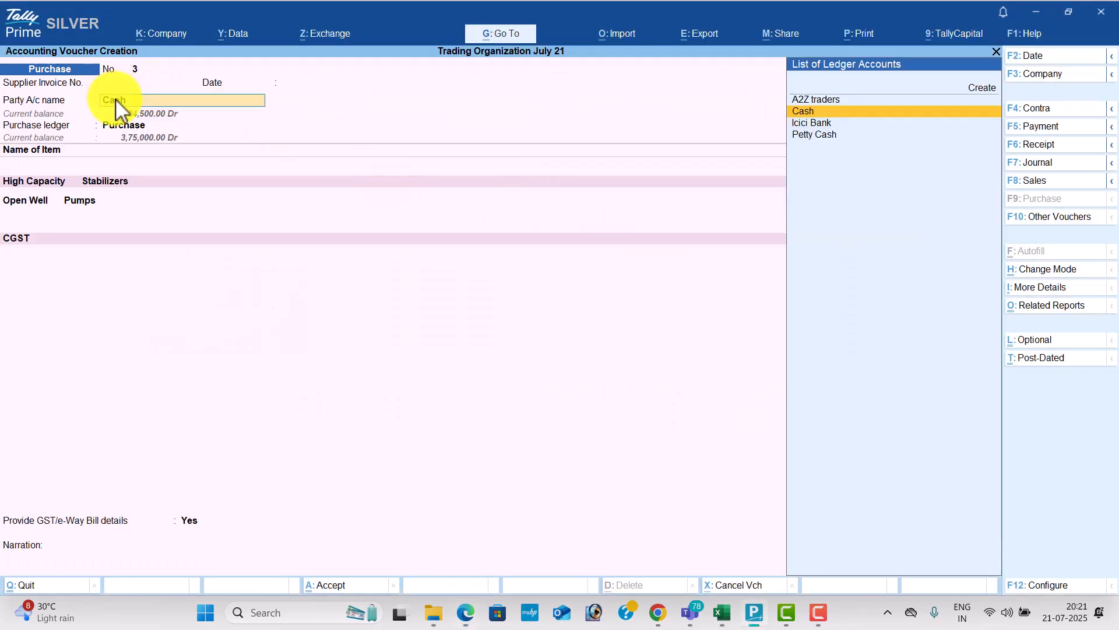
{"action": "key", "text": "Return"}
{"action": "key", "text": "Return"}
{"action": "key", "text": "Return"}
{"action": "key", "text": "Return"}
{"action": "key", "text": "Return"}
{"action": "key", "text": "Return"}
{"action": "key", "text": "Return"}
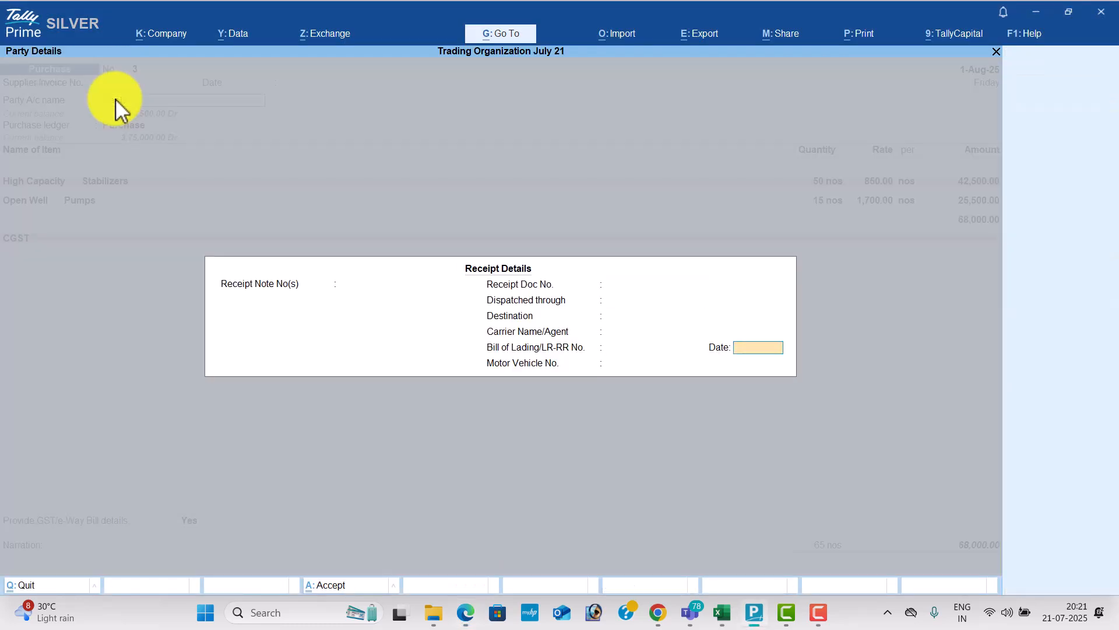
{"action": "key", "text": "Return"}
{"action": "key", "text": "Return"}
{"action": "key", "text": "Return"}
{"action": "key", "text": "Return"}
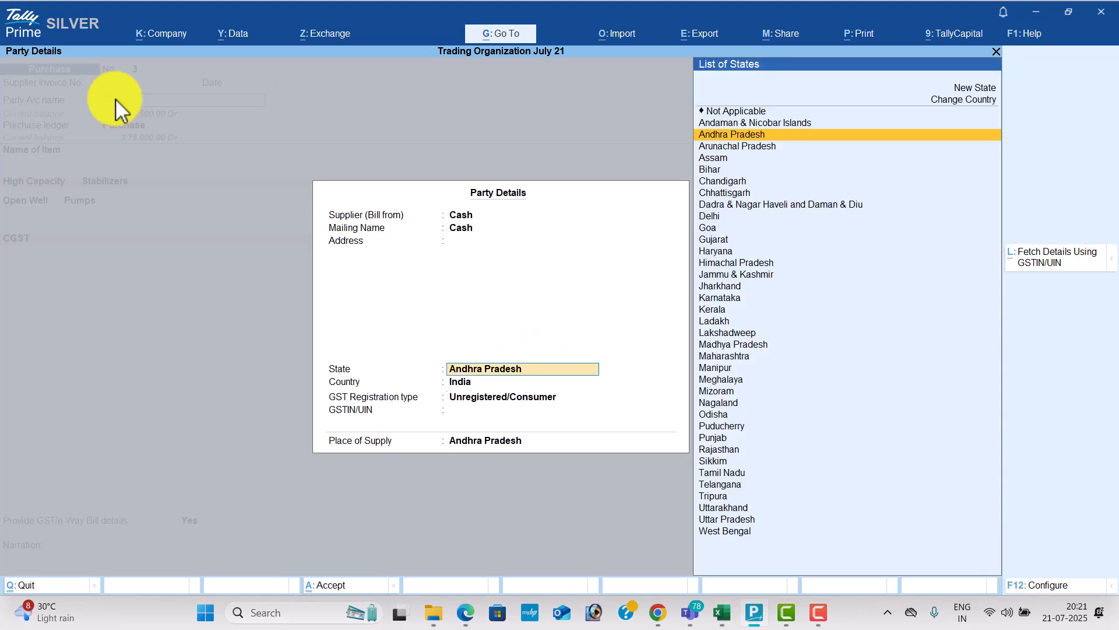
{"action": "key", "text": "Return"}
{"action": "key", "text": "Return"}
{"action": "key", "text": "Return"}
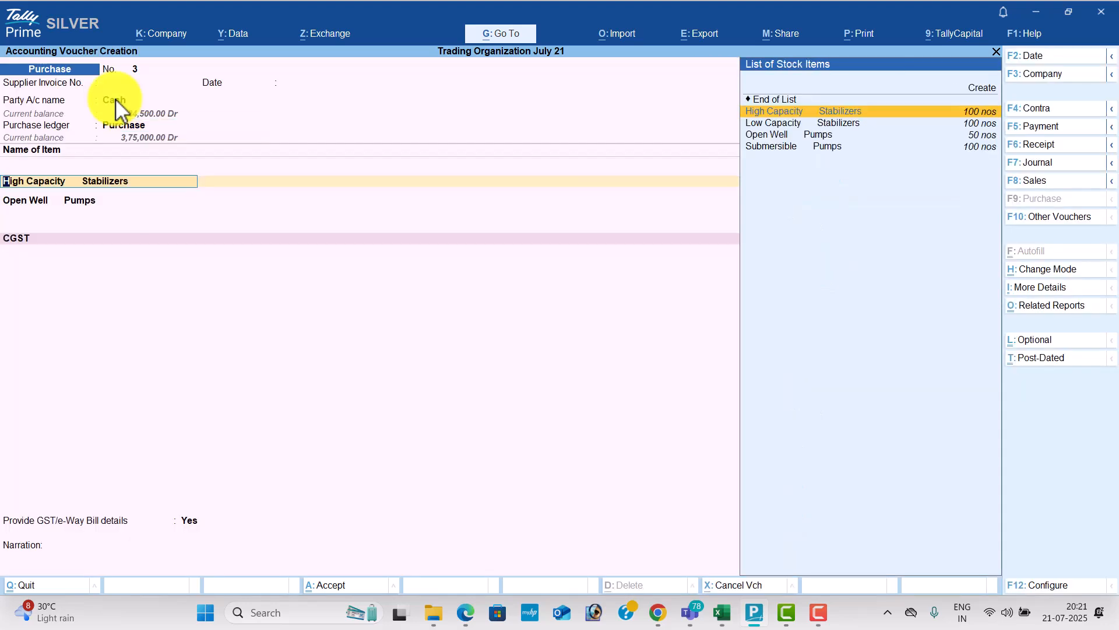
Step: Reconfirm the quantities and rates of both stock items and return to the CGST line's amount
{"action": "key", "text": "Return"}
{"action": "key", "text": "Return"}
{"action": "key", "text": "Return"}
{"action": "key", "text": "Return"}
{"action": "key", "text": "Return"}
{"action": "key", "text": "Return"}
{"action": "key", "text": "Return"}
{"action": "key", "text": "Return"}
{"action": "key", "text": "Return"}
{"action": "key", "text": "Return"}
{"action": "key", "text": "Return"}
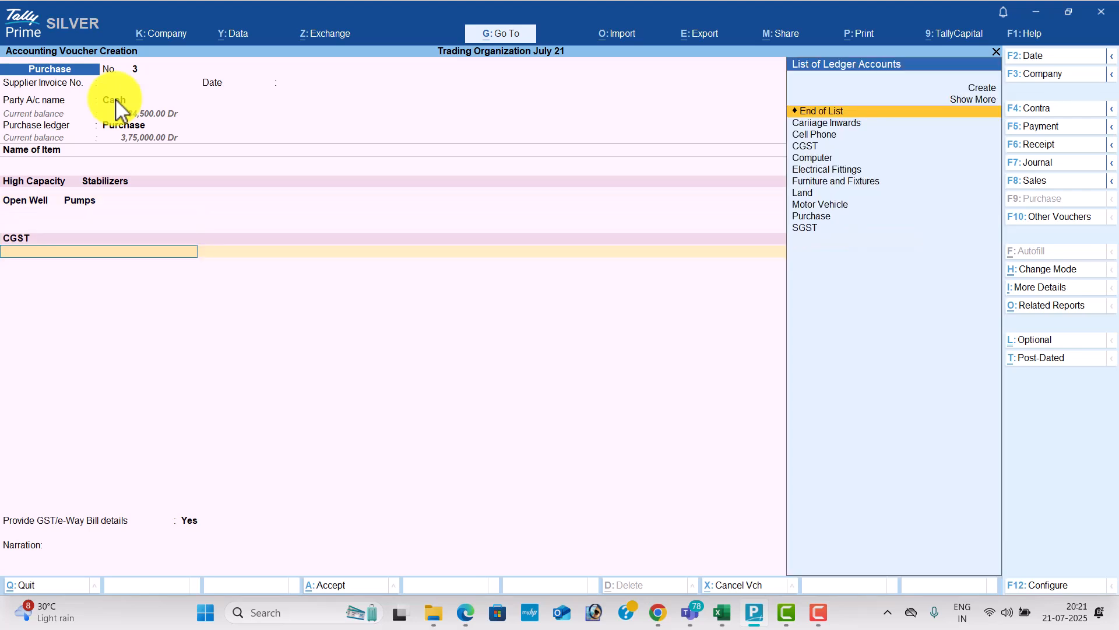
{"action": "key", "text": "BackSpace"}
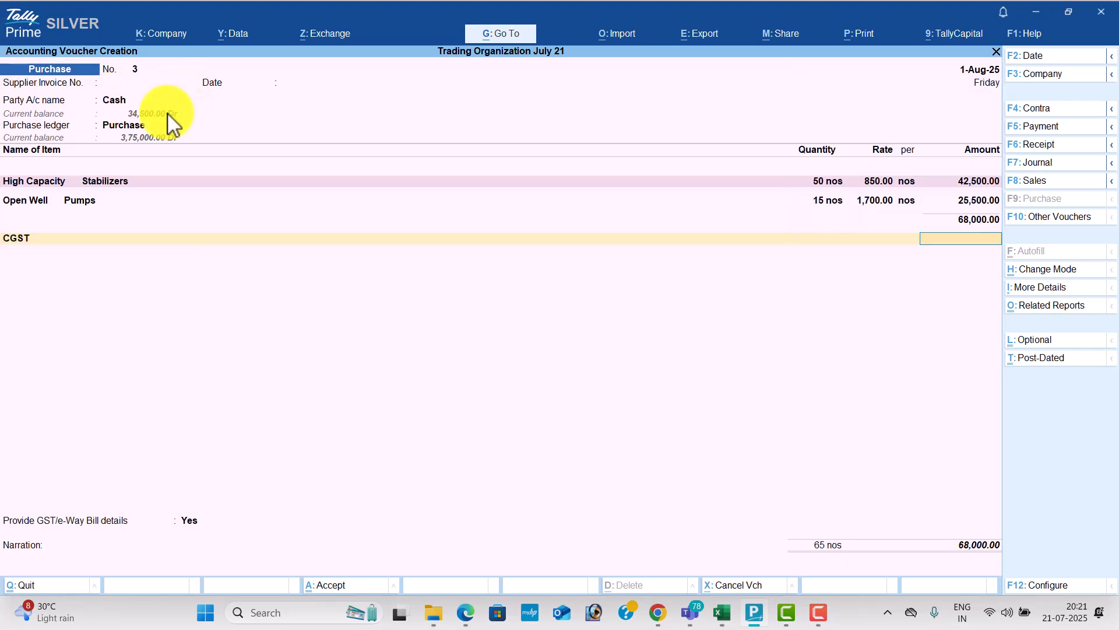
Step: Review the Purchase ledger master's GST applicability and rate settings, and return to the voucher's CGST line
{"action": "left_click", "coordinate": [130, 125]}
{"action": "key", "text": "ctrl+Return"}
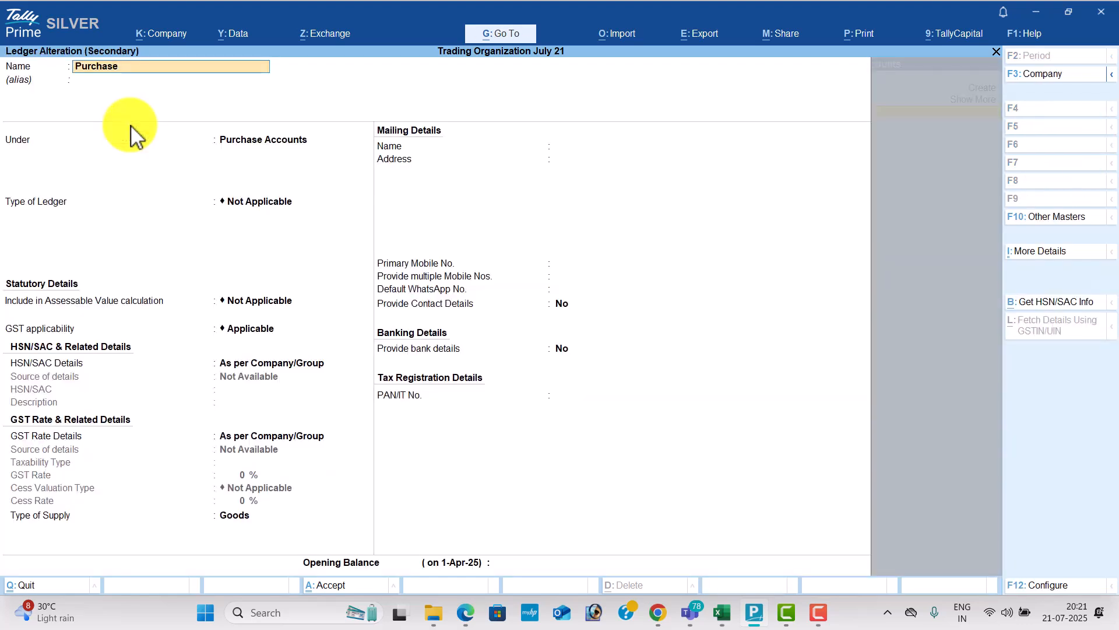
{"action": "key", "text": "Return"}
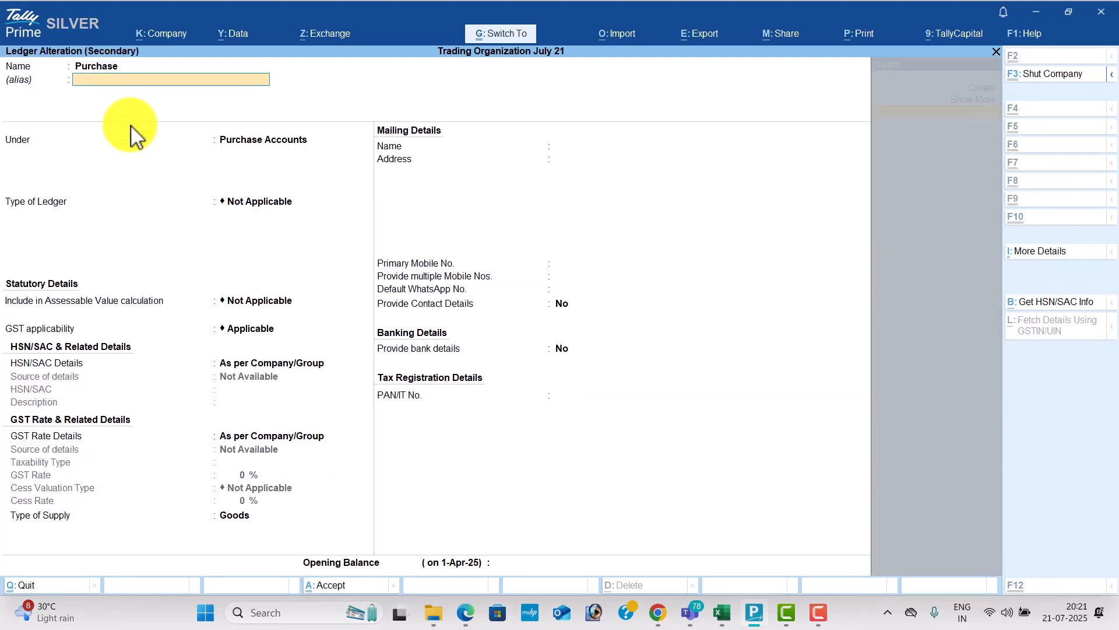
{"action": "key", "text": "ctrl+a"}
{"action": "key", "text": "Return"}
{"action": "key", "text": "Return"}
{"action": "key", "text": "Return"}
{"action": "key", "text": "Return"}
{"action": "key", "text": "Return"}
{"action": "key", "text": "Return"}
{"action": "key", "text": "Return"}
{"action": "key", "text": "Return"}
{"action": "key", "text": "Return"}
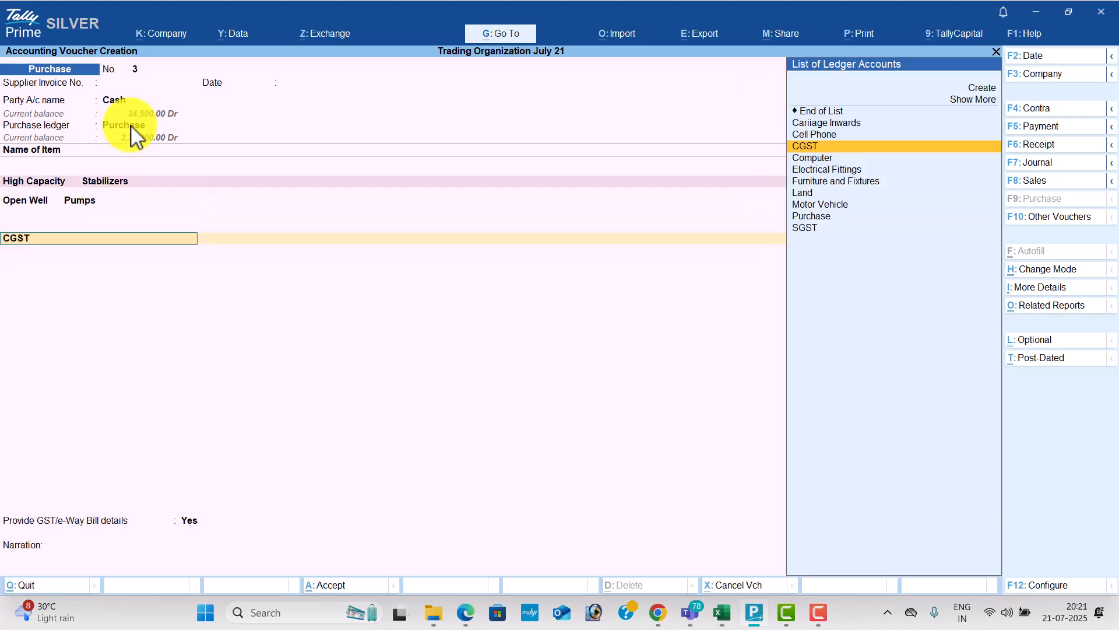
{"action": "key", "text": "Return"}
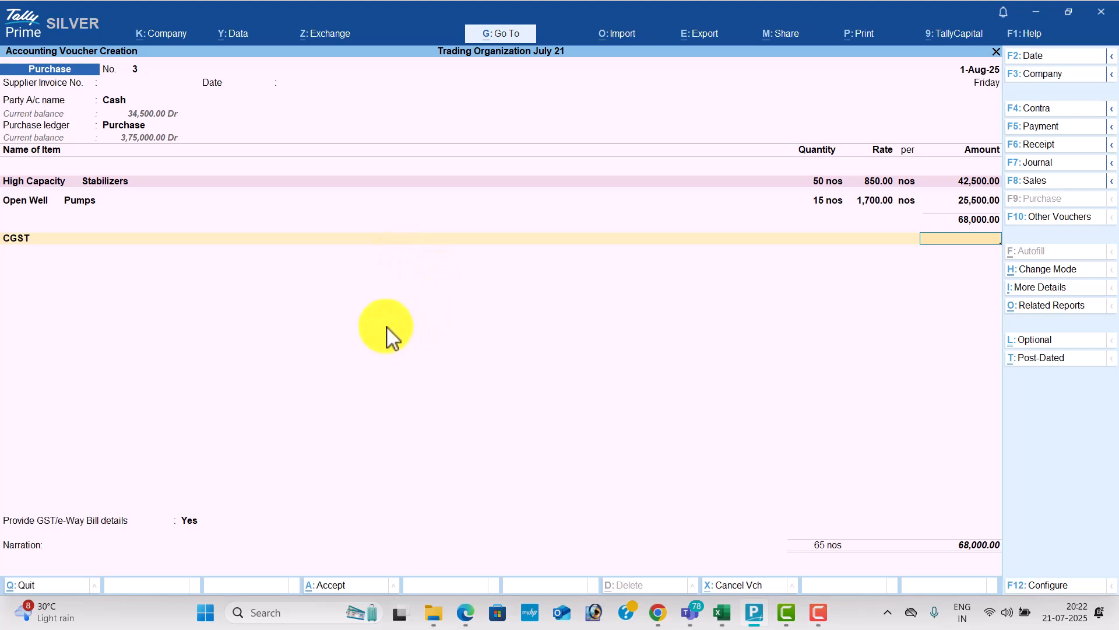
Step: Try selecting CGST again in the Purchase voucher and end the ledger list
{"action": "key", "text": "BackSpace"}
{"action": "key", "text": "Return"}
{"action": "key", "text": "Return"}
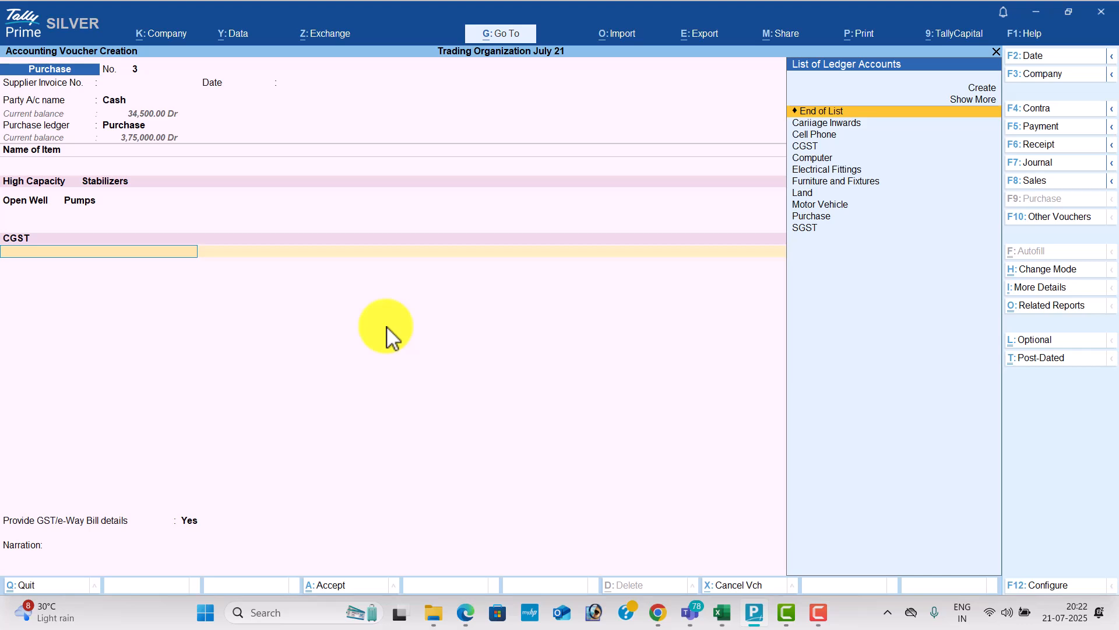
{"action": "key", "text": "Return"}
{"action": "key", "text": "Up"}
{"action": "key", "text": "Return"}
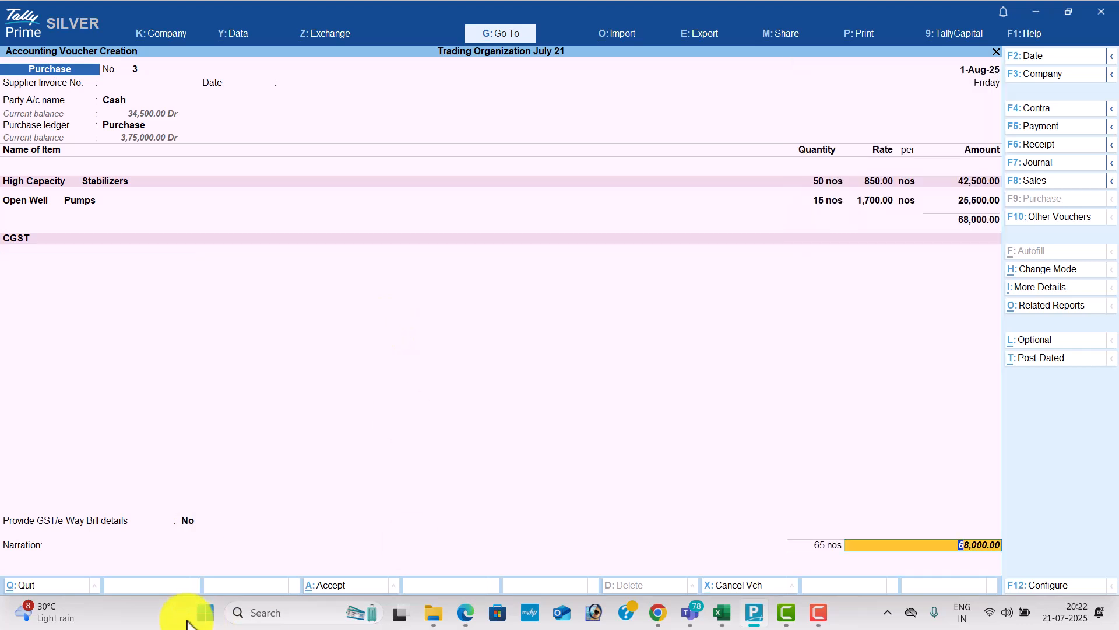
Step: Discard the unsaved Purchase voucher entry
{"action": "key", "text": "Escape"}
{"action": "key", "text": "Return"}
{"action": "key", "text": "Return"}
{"action": "key", "text": "Return"}
{"action": "key", "text": "Return"}
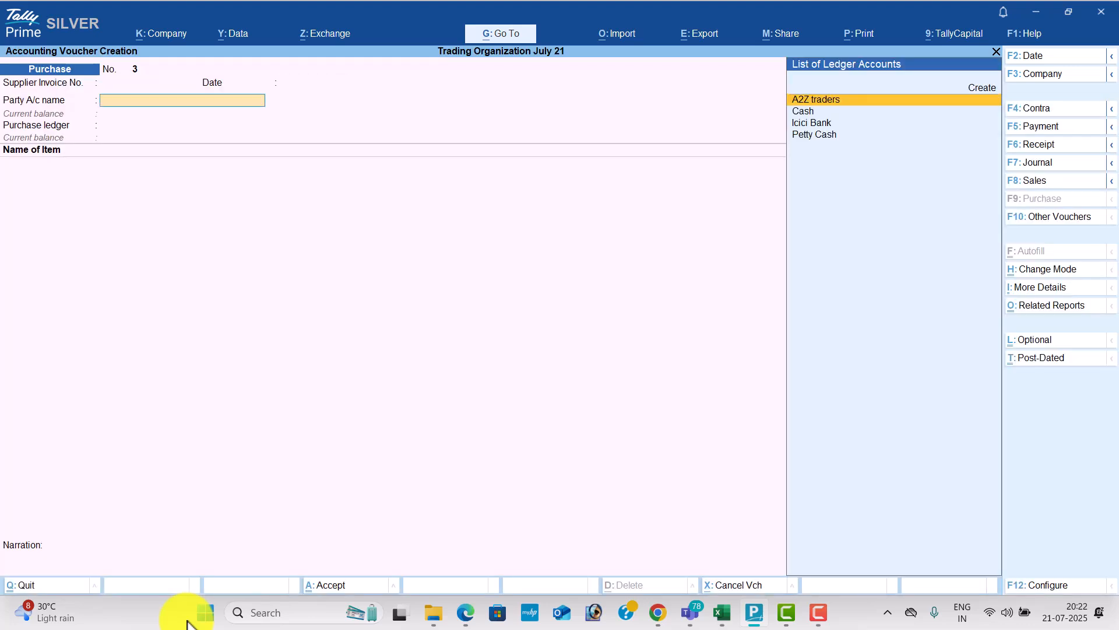
{"action": "key", "text": "Down"}
{"action": "key", "text": "Return"}
{"action": "key", "text": "Return"}
{"action": "key", "text": "Return"}
{"action": "key", "text": "Return"}
{"action": "key", "text": "Return"}
{"action": "key", "text": "Return"}
{"action": "key", "text": "Return"}
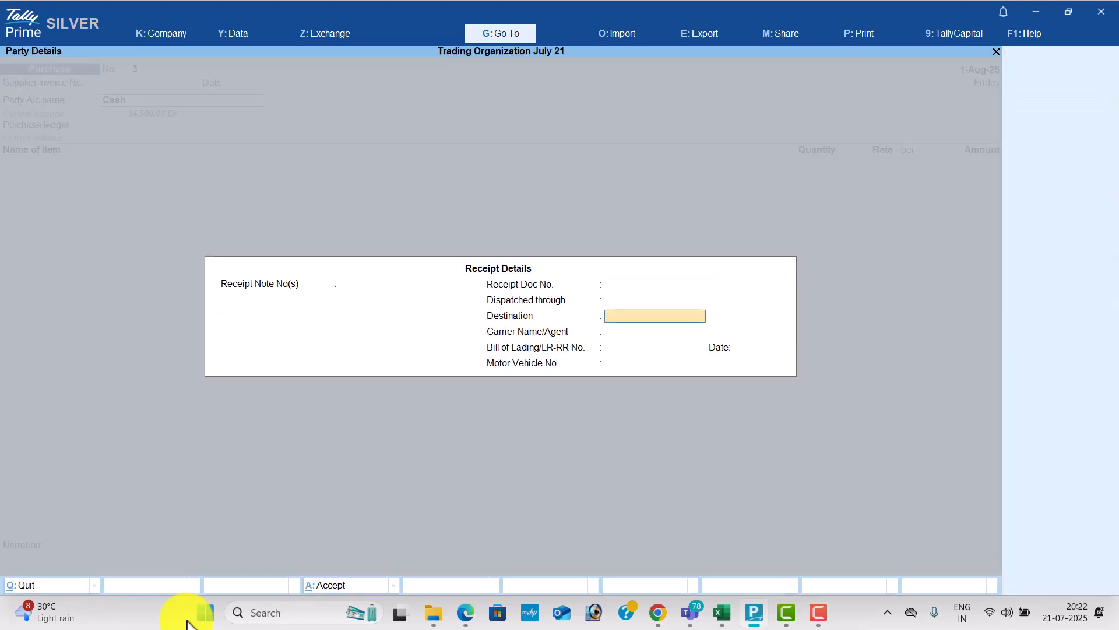
{"action": "key", "text": "Return"}
{"action": "key", "text": "Return"}
{"action": "key", "text": "Return"}
{"action": "key", "text": "Return"}
{"action": "key", "text": "Return"}
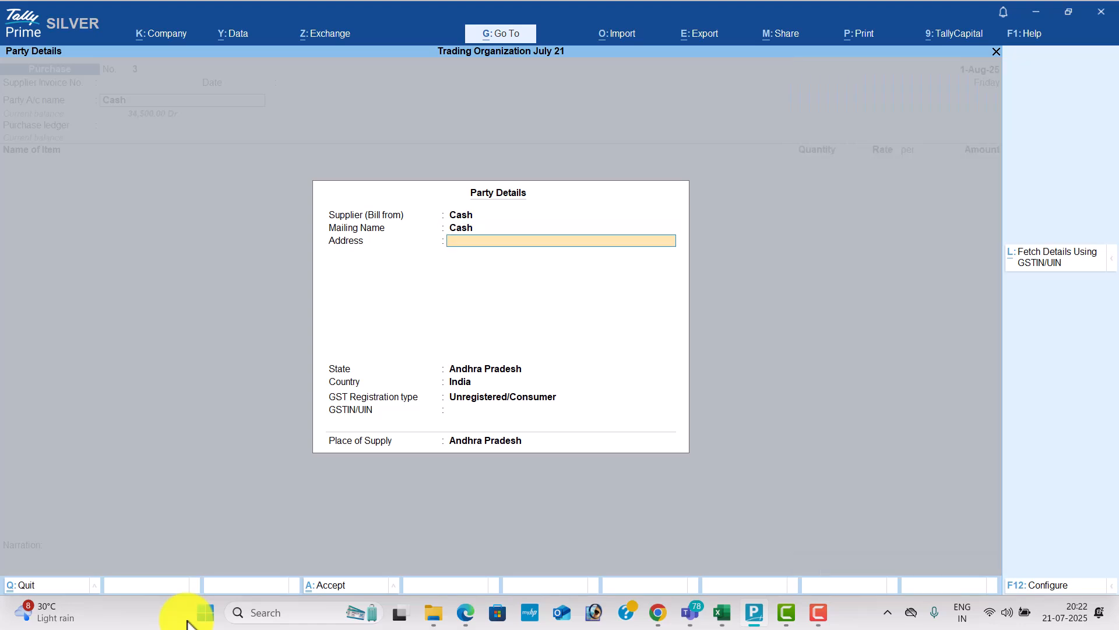
{"action": "key", "text": "Up"}
{"action": "key", "text": "Down"}
{"action": "key", "text": "Return"}
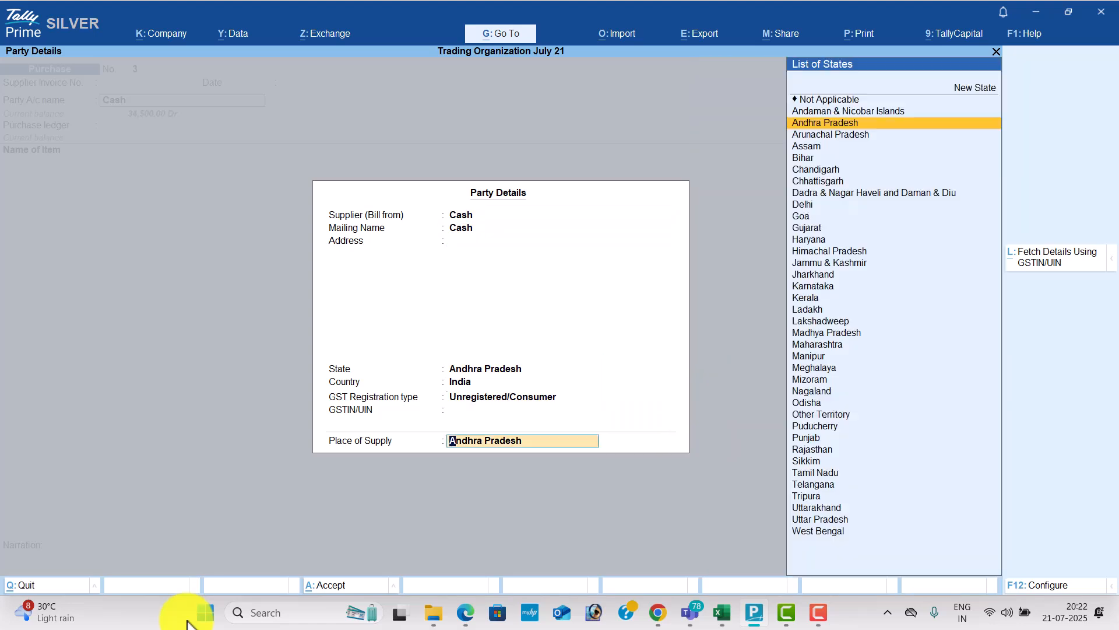
{"action": "key", "text": "alt+Tab"}
{"action": "key", "text": "alt+Tab"}
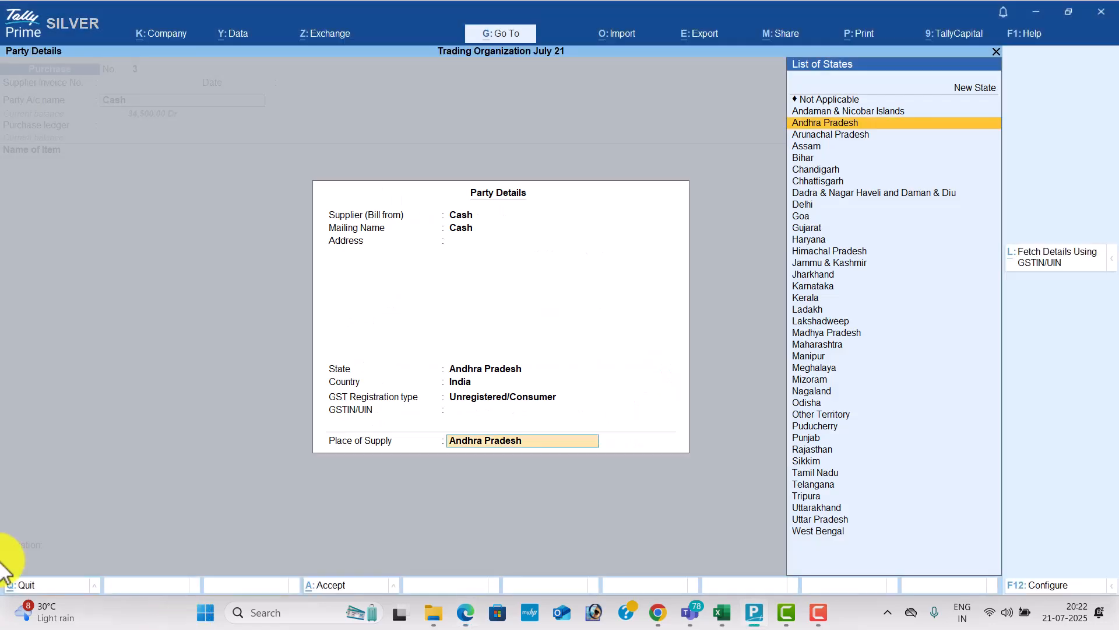
{"action": "key", "text": "Escape"}
{"action": "key", "text": "Escape"}
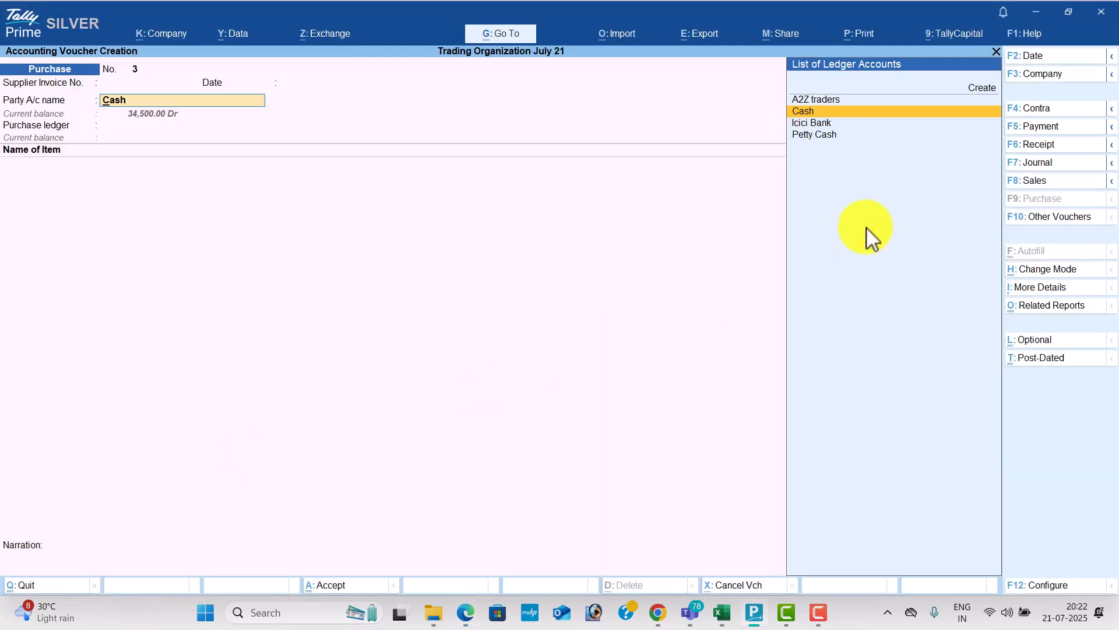
Step: Start a Sales voucher with Cash as the party account, keeping state Andhra Pradesh and registration type Unregistered/Consumer in the party details
{"action": "left_click", "coordinate": [1045, 185]}
{"action": "key", "text": "Return"}
{"action": "key", "text": "Return"}
{"action": "key", "text": "Return"}
{"action": "key", "text": "Return"}
{"action": "key", "text": "Return"}
{"action": "key", "text": "Return"}
{"action": "key", "text": "Return"}
{"action": "key", "text": "Return"}
{"action": "key", "text": "Return"}
{"action": "key", "text": "Return"}
{"action": "key", "text": "Return"}
{"action": "key", "text": "Return"}
{"action": "key", "text": "Return"}
{"action": "key", "text": "Return"}
{"action": "key", "text": "Return"}
{"action": "key", "text": "Return"}
{"action": "key", "text": "Return"}
{"action": "key", "text": "Return"}
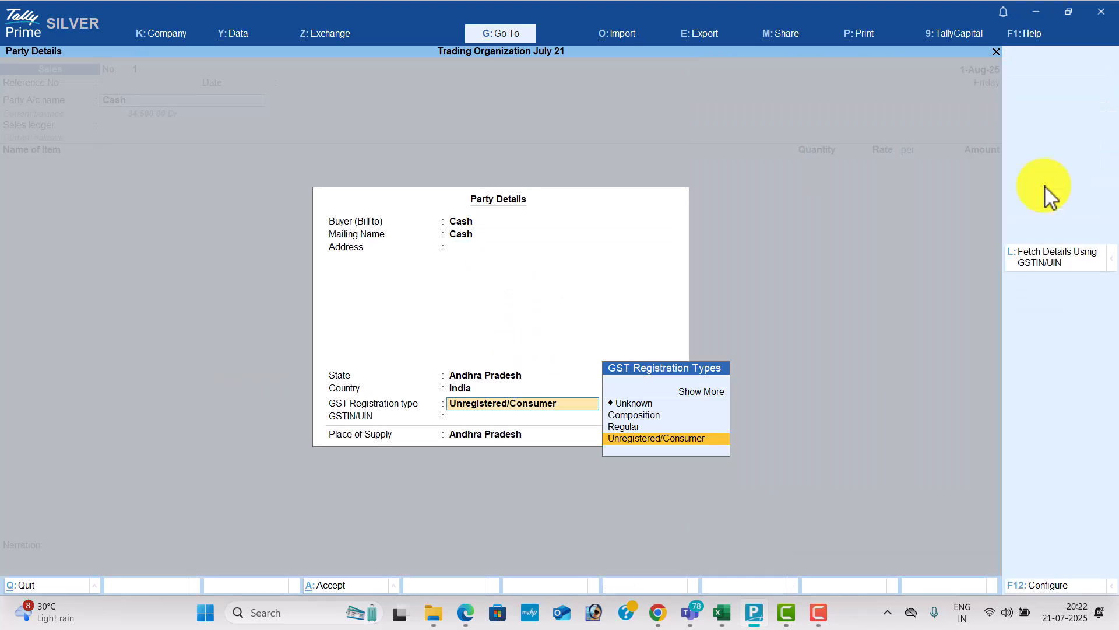
Step: Create a Sales ledger under Sales Accounts with GST applicability set to Applicable, and use it as the voucher's sales ledger
{"action": "key", "text": "alt+c"}
{"action": "type", "text": "Sales"}
{"action": "key", "text": "Return"}
{"action": "key", "text": "Return"}
{"action": "type", "text": "sa"}
{"action": "key", "text": "Return"}
{"action": "key", "text": "Return"}
{"action": "key", "text": "Return"}
{"action": "key", "text": "Return"}
{"action": "key", "text": "Return"}
{"action": "key", "text": "Return"}
{"action": "key", "text": "Up"}
{"action": "key", "text": "Return"}
{"action": "key", "text": "Return"}
{"action": "key", "text": "Return"}
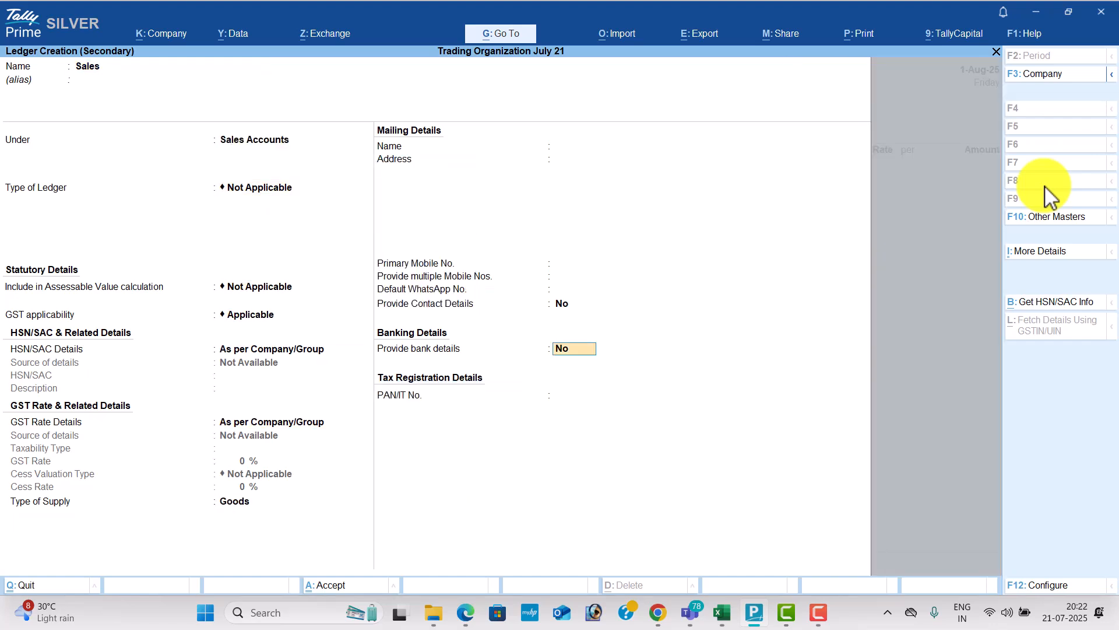
{"action": "key", "text": "Return"}
{"action": "key", "text": "Return"}
Step: Add High Capacity Stabilizers to the Sales voucher with quantity 50 nos and rate 850, following the exercise PDF
{"action": "key", "text": "alt+Tab"}
{"action": "key", "text": "alt+Tab"}
{"action": "type", "text": "H"}
{"action": "key", "text": "Return"}
{"action": "key", "text": "alt+Tab"}
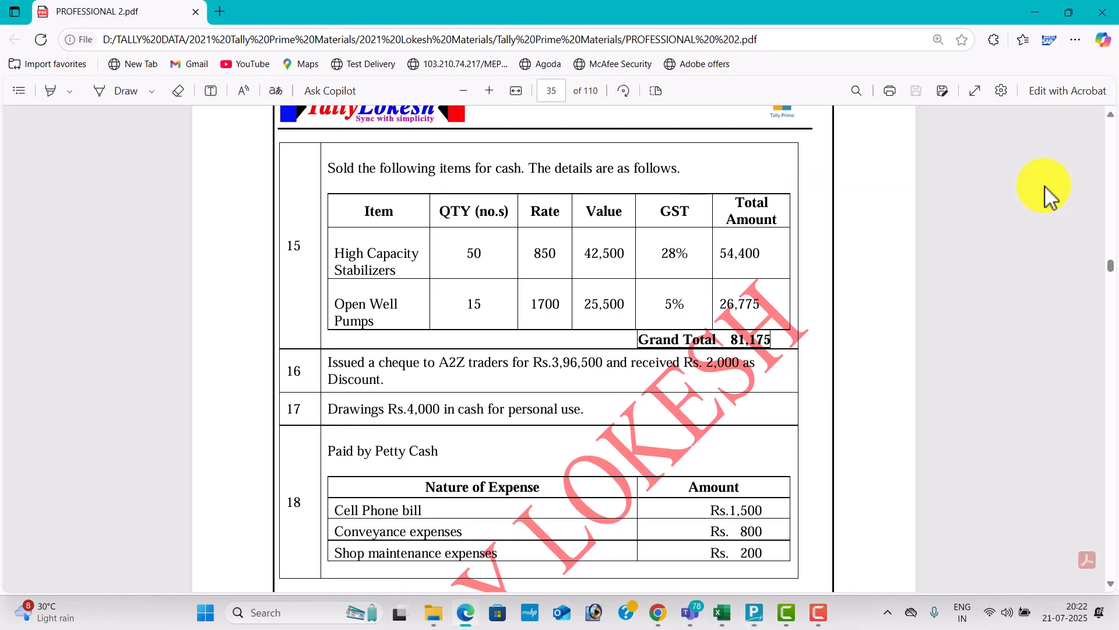
{"action": "key", "text": "alt+Tab"}
{"action": "type", "text": "50"}
{"action": "key", "text": "Return"}
{"action": "key", "text": "alt+Tab"}
{"action": "key", "text": "alt+Tab"}
{"action": "type", "text": "850"}
{"action": "key", "text": "Return"}
{"action": "key", "text": "Return"}
{"action": "key", "text": "Return"}
Step: Add Open Well Pumps to the Sales voucher with quantity 15 nos and rate 1,700, following the exercise PDF
{"action": "key", "text": "alt+Tab"}
{"action": "key", "text": "alt+Tab"}
{"action": "type", "text": "o"}
{"action": "key", "text": "Return"}
{"action": "key", "text": "alt+Tab"}
{"action": "key", "text": "alt+Tab"}
{"action": "type", "text": "15"}
{"action": "key", "text": "Return"}
{"action": "key", "text": "alt+Tab"}
{"action": "key", "text": "alt+Tab"}
{"action": "type", "text": "1,700"}
{"action": "key", "text": "Return"}
{"action": "key", "text": "Return"}
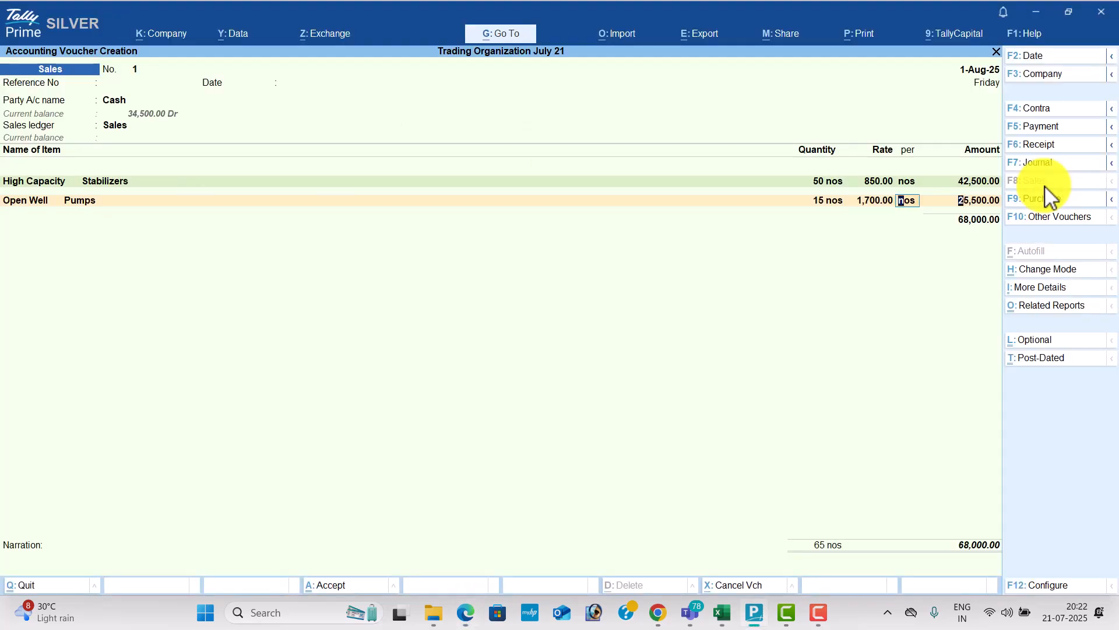
Step: Add the CGST and SGST ledgers to the Sales voucher and compare its total with the exercise PDF's grand total
{"action": "key", "text": "Return"}
{"action": "key", "text": "Return"}
{"action": "key", "text": "Return"}
{"action": "key", "text": "Return"}
{"action": "key", "text": "Return"}
{"action": "key", "text": "Return"}
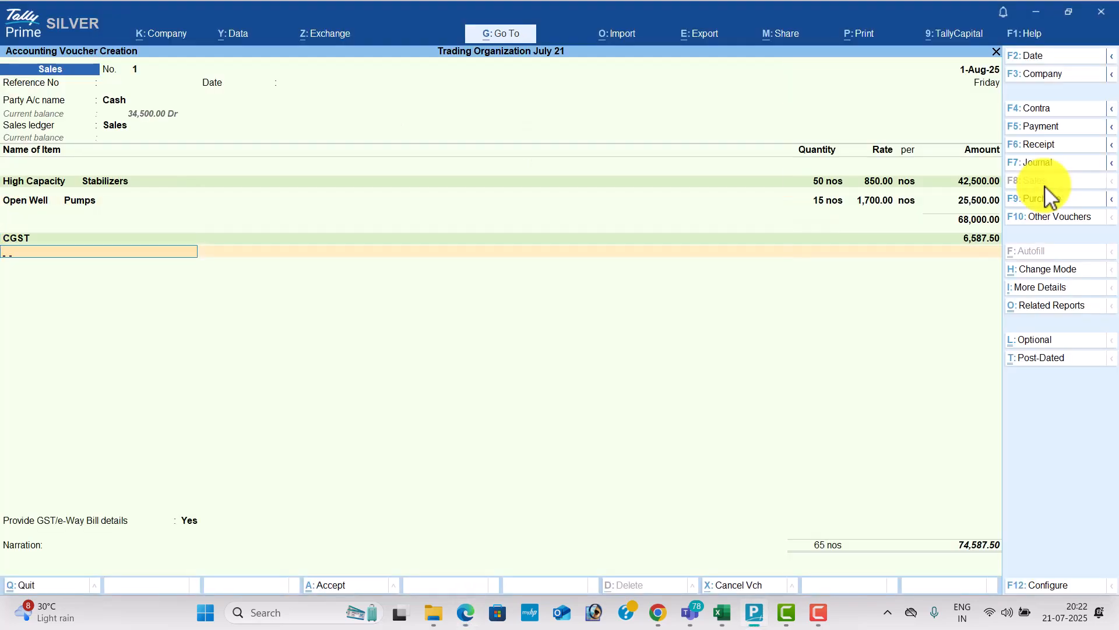
{"action": "key", "text": "Up"}
{"action": "key", "text": "Return"}
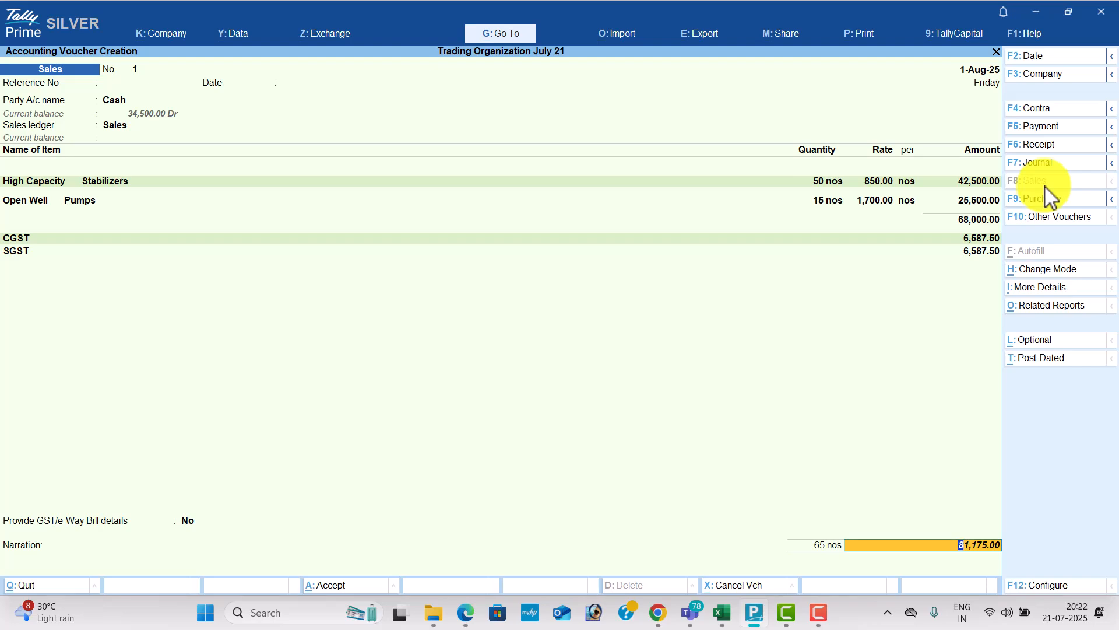
{"action": "key", "text": "alt+Tab"}
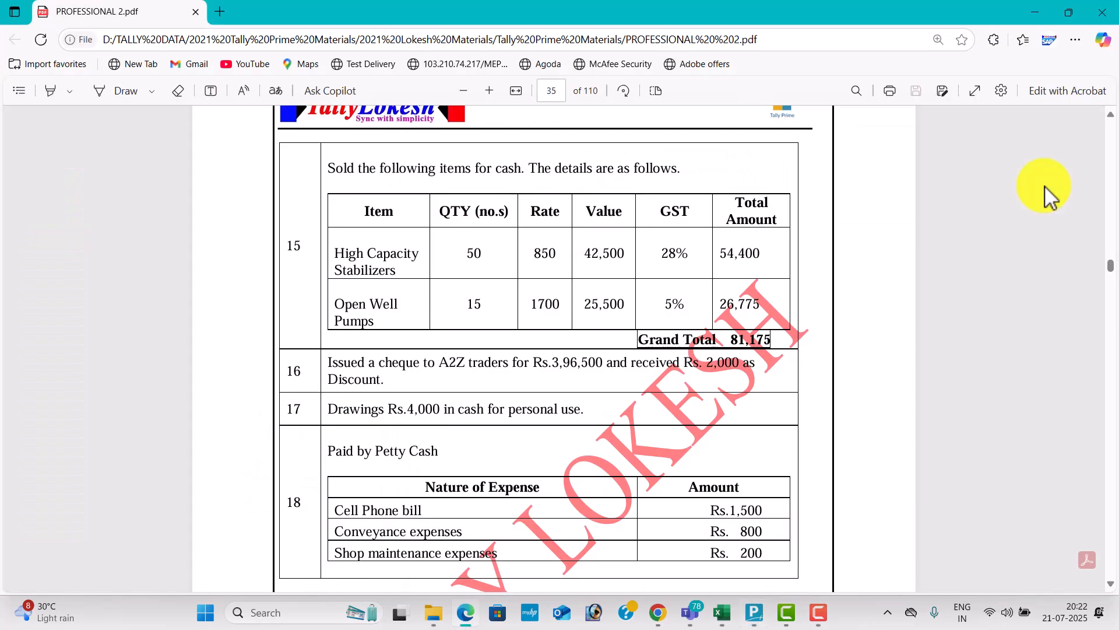
Step: Save the cash Sales voucher without extra GST/e-Way Bill details and check the next transaction in the exercise PDF
{"action": "key", "text": "alt+Tab"}
{"action": "key", "text": "Return"}
{"action": "key", "text": "Return"}
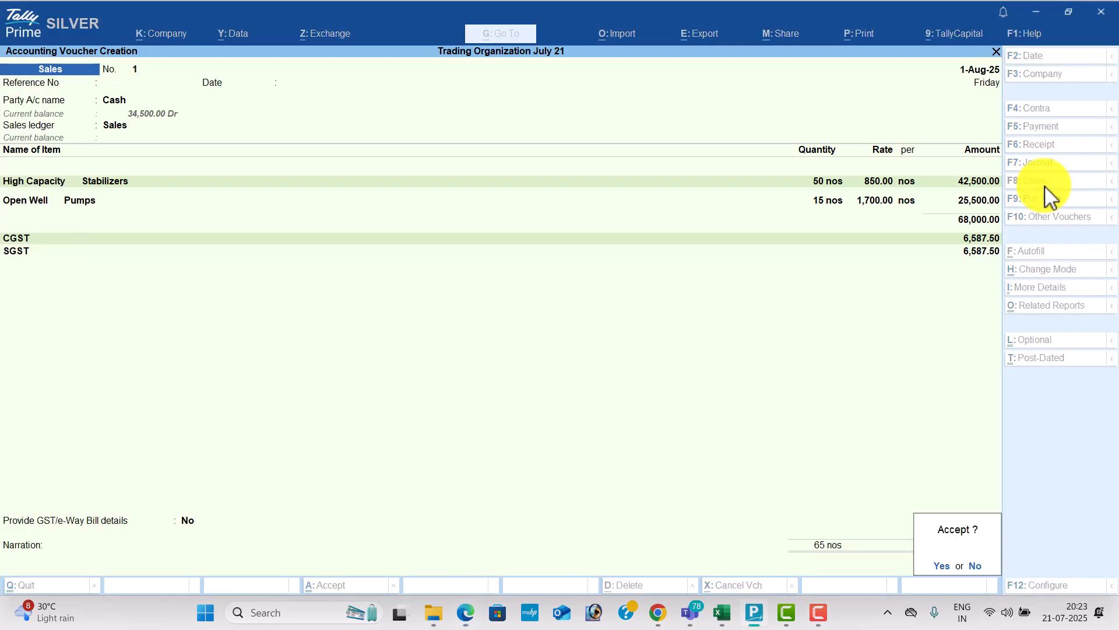
{"action": "key", "text": "Return"}
{"action": "key", "text": "n"}
{"action": "key", "text": "alt+Tab"}
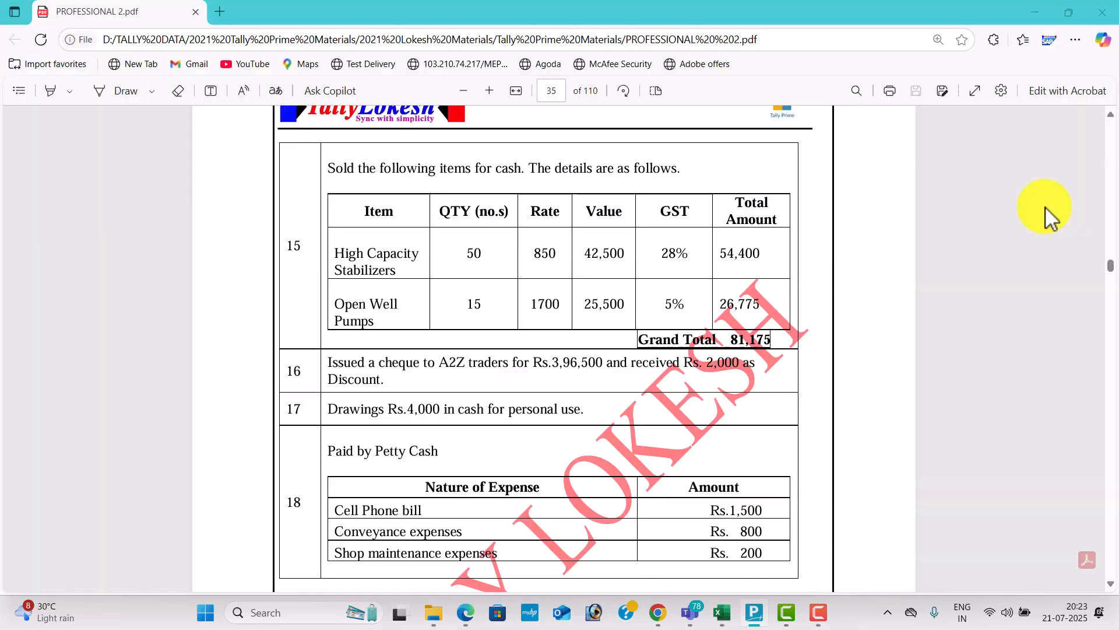
{"action": "scroll", "coordinate": [539, 428], "scroll_direction": "down", "scroll_amount": 1}
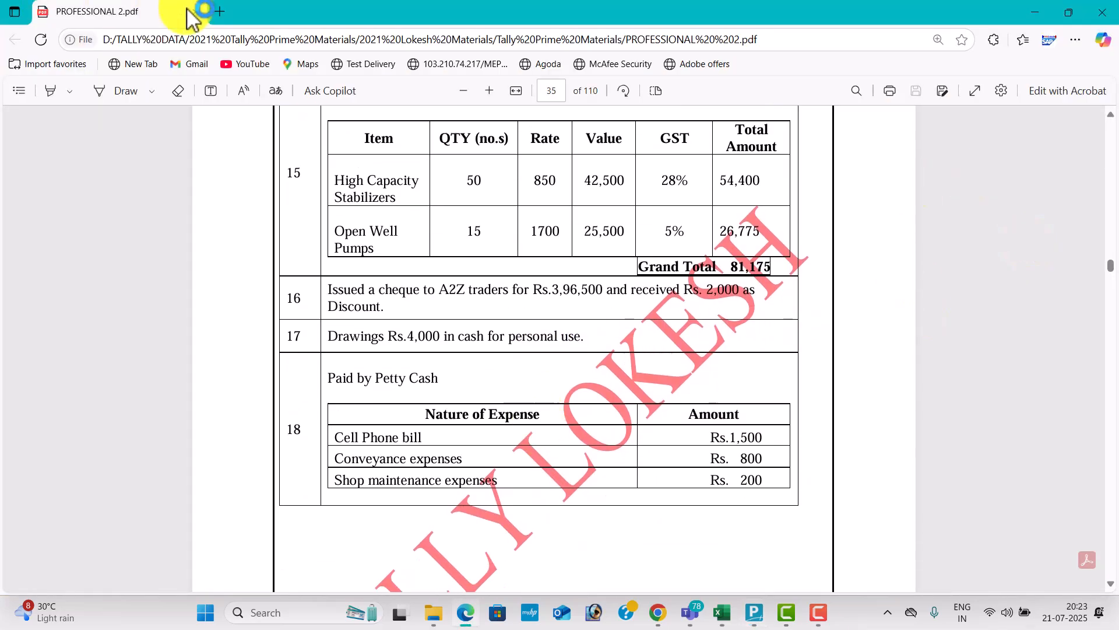
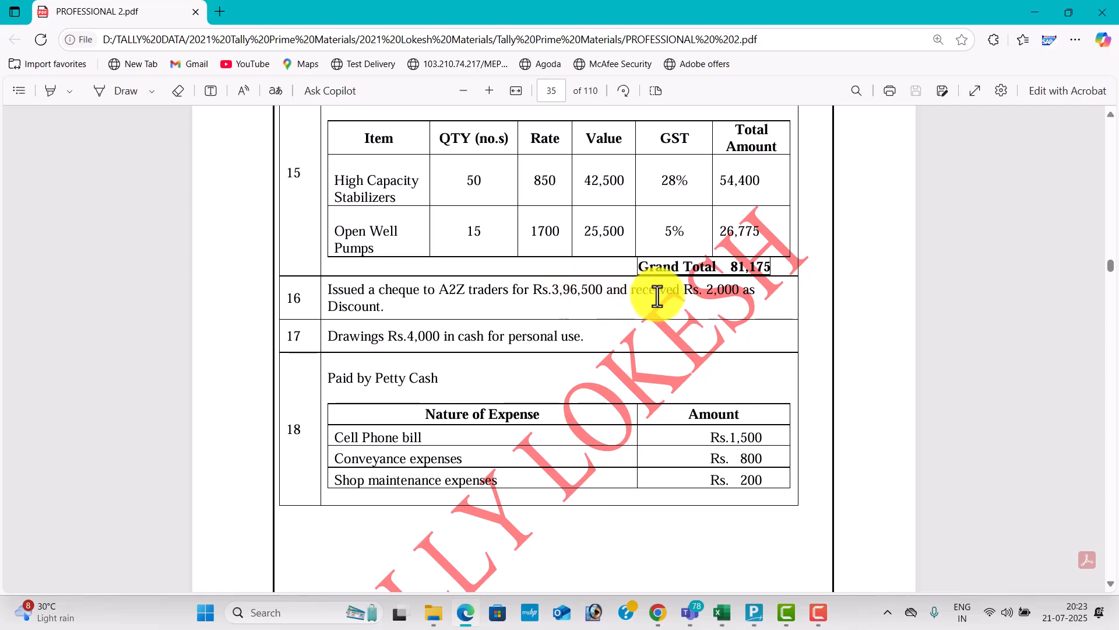
Step: Start a Payment voucher that debits A2Z traders with 3,96,500, following transaction 16 in the exercise PDF
{"action": "key", "text": "alt+Tab"}
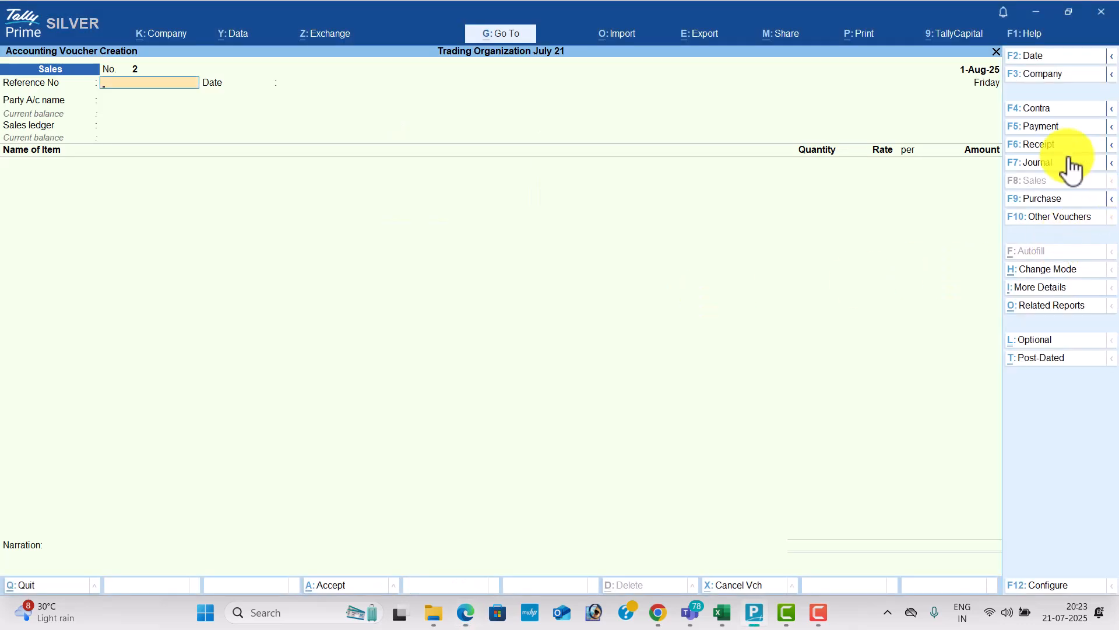
{"action": "left_click", "coordinate": [1063, 131]}
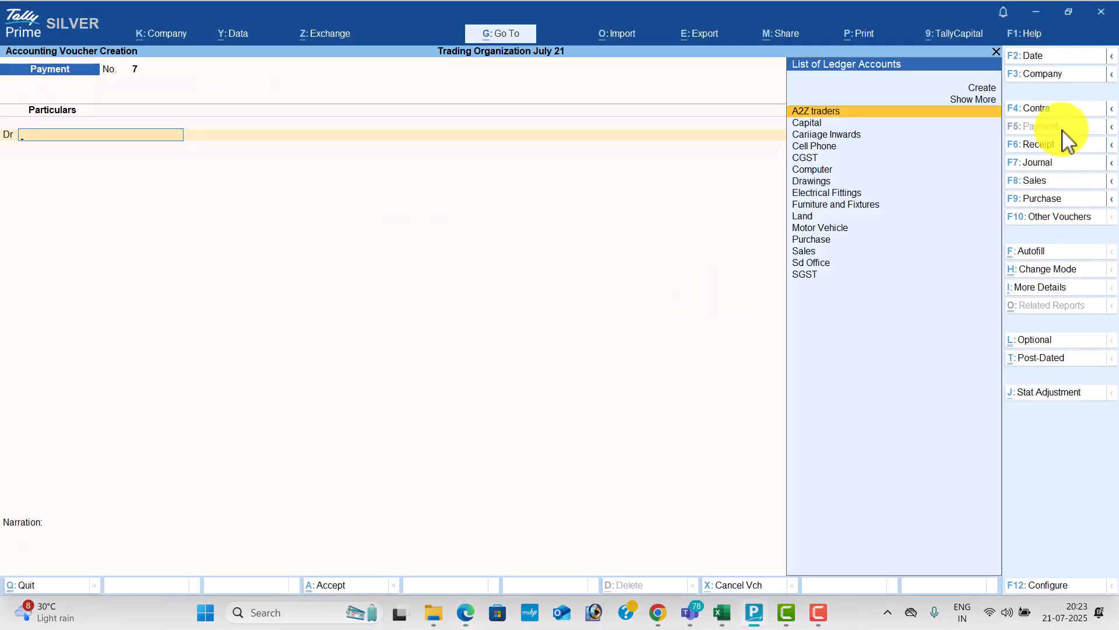
{"action": "key", "text": "alt+Tab"}
{"action": "key", "text": "alt+Tab"}
{"action": "type", "text": "a"}
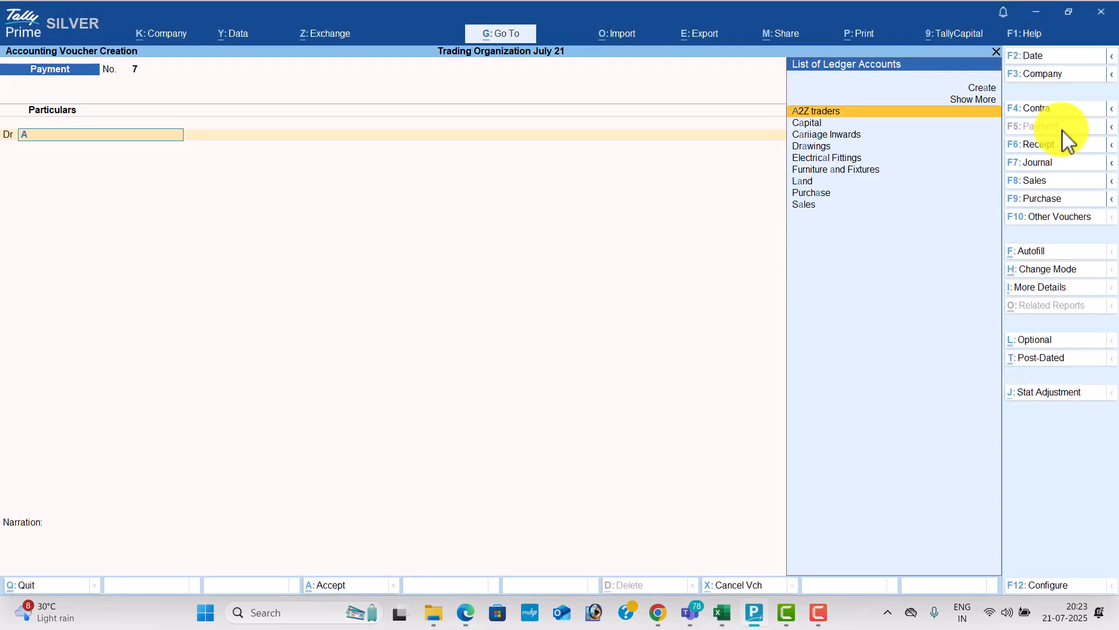
{"action": "key", "text": "Return"}
{"action": "key", "text": "alt+Tab"}
{"action": "key", "text": "alt+Tab"}
{"action": "type", "text": "396500"}
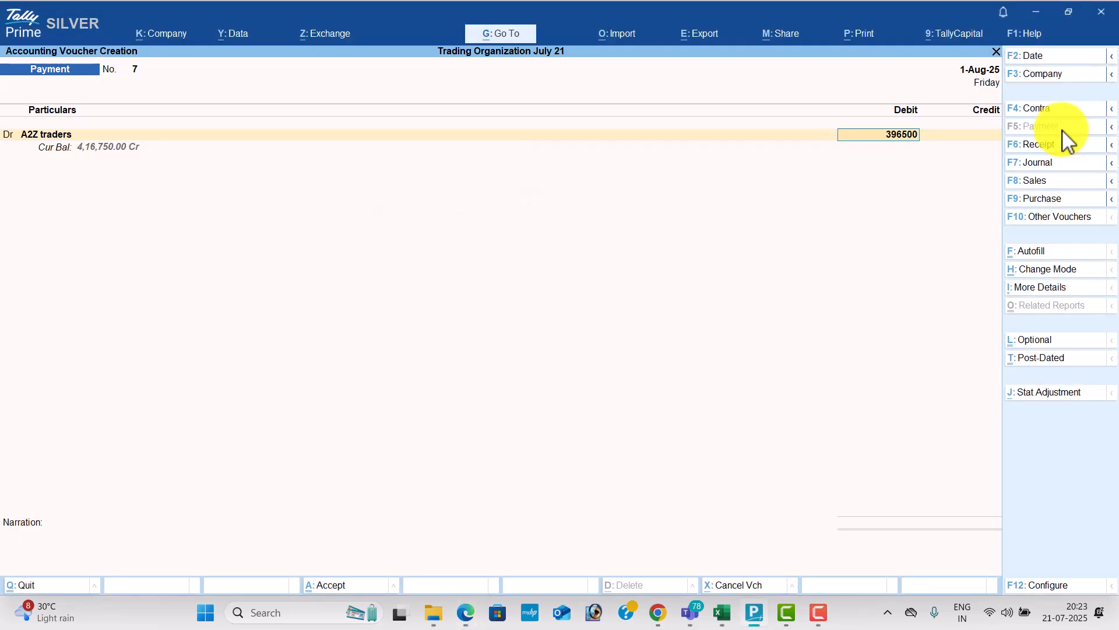
{"action": "key", "text": "Return"}
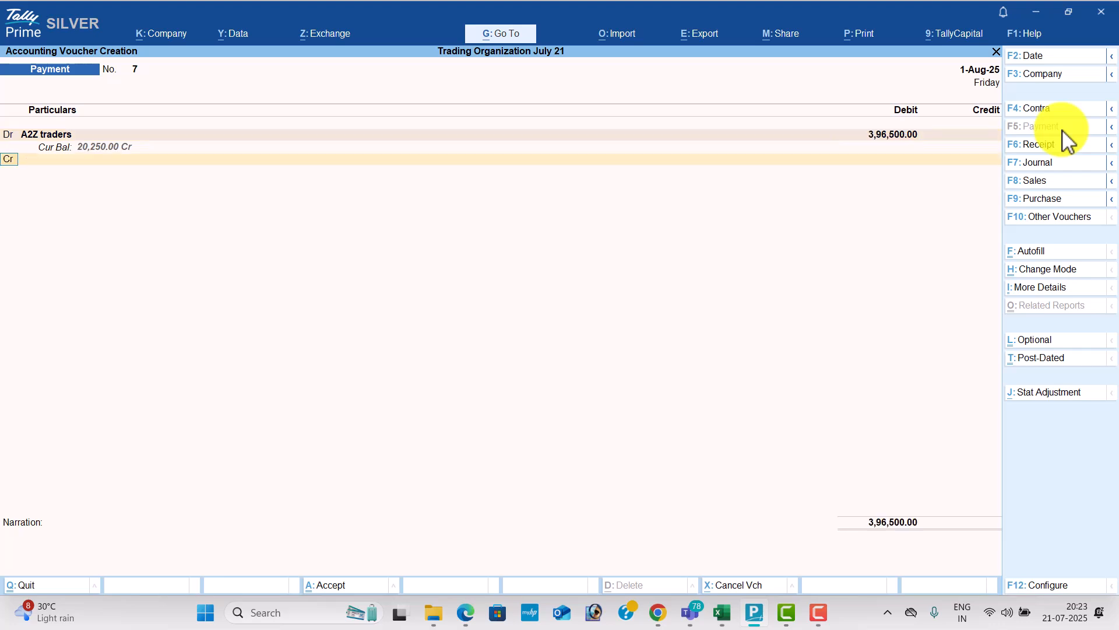
Step: Create a Discount Received ledger under Indirect Incomes and credit it with 2,000 in the Payment voucher
{"action": "key", "text": "Return"}
{"action": "key", "text": "alt+c"}
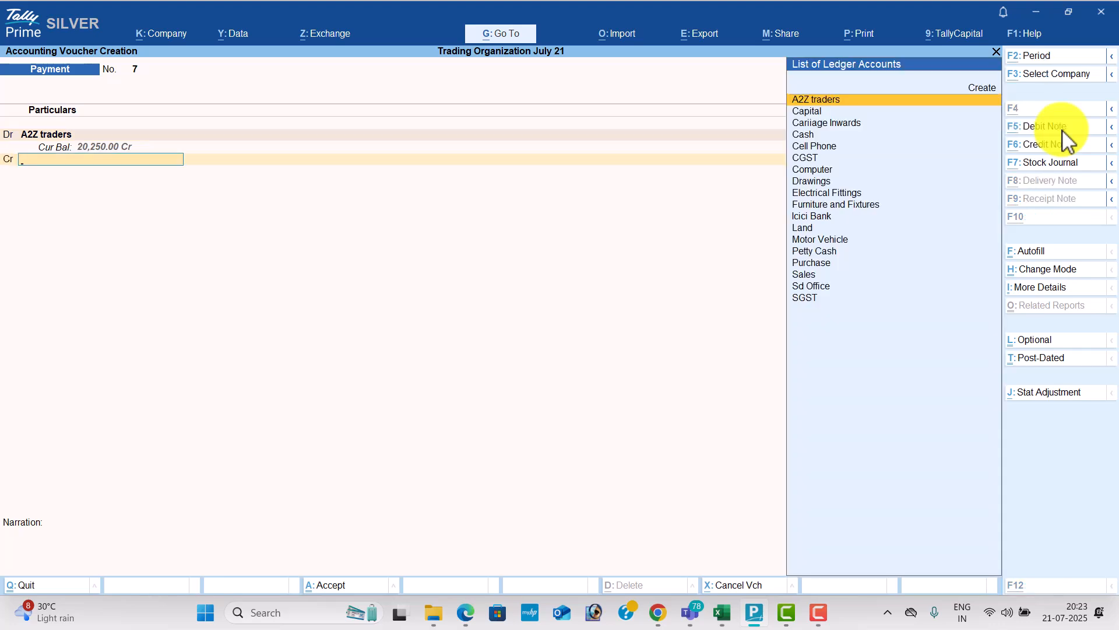
{"action": "type", "text": "Discount Received"}
{"action": "key", "text": "Return"}
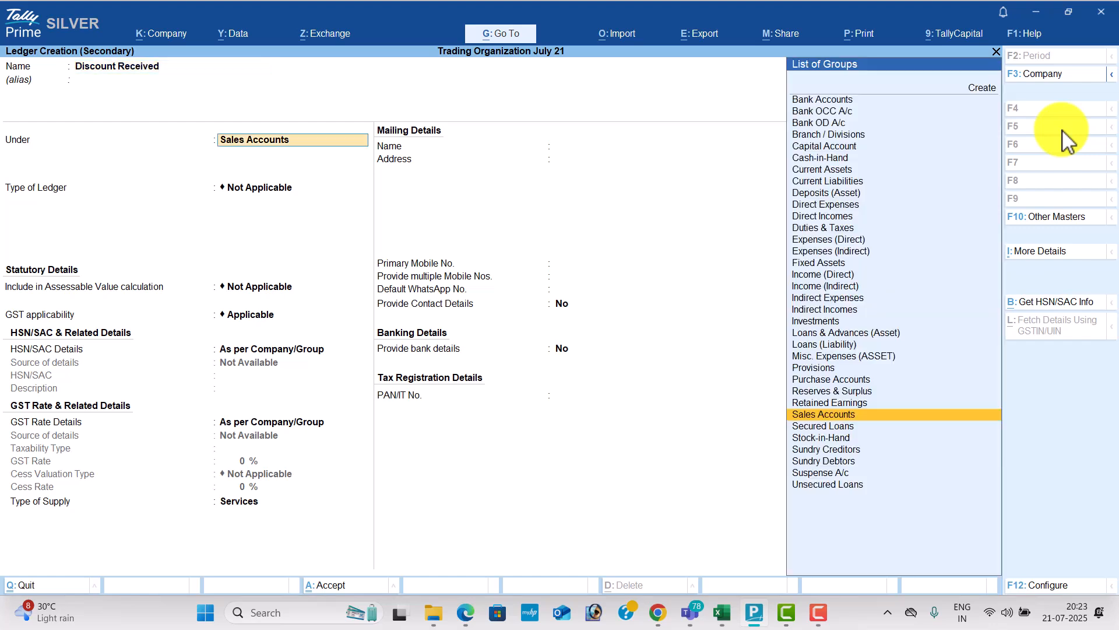
{"action": "type", "text": "Ind"}
{"action": "key", "text": "Down"}
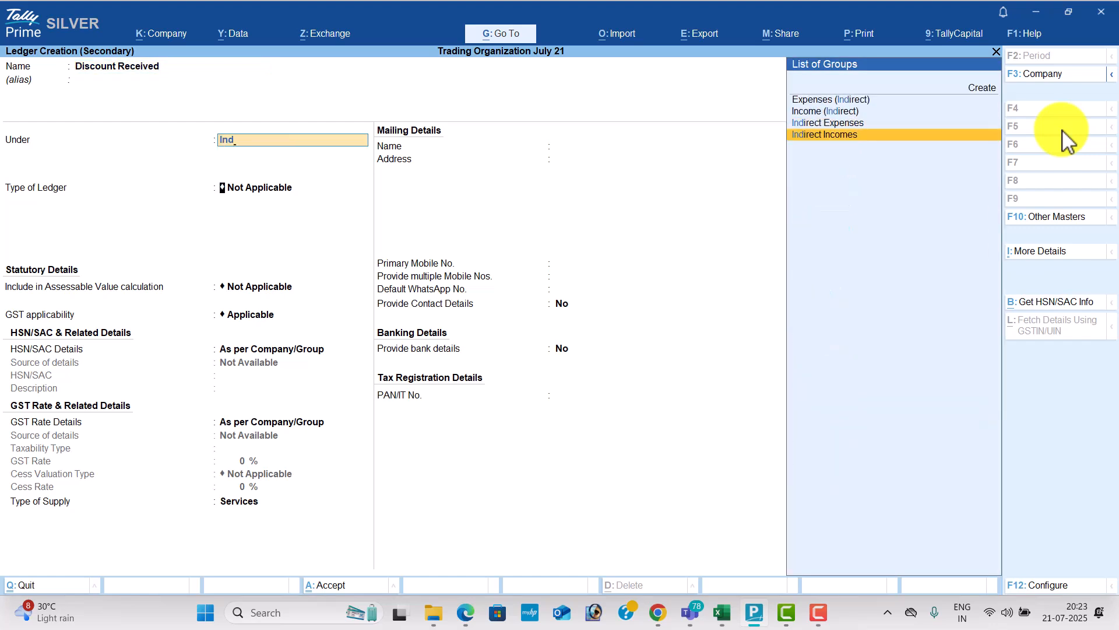
{"action": "key", "text": "Return"}
{"action": "key", "text": "ctrl+a"}
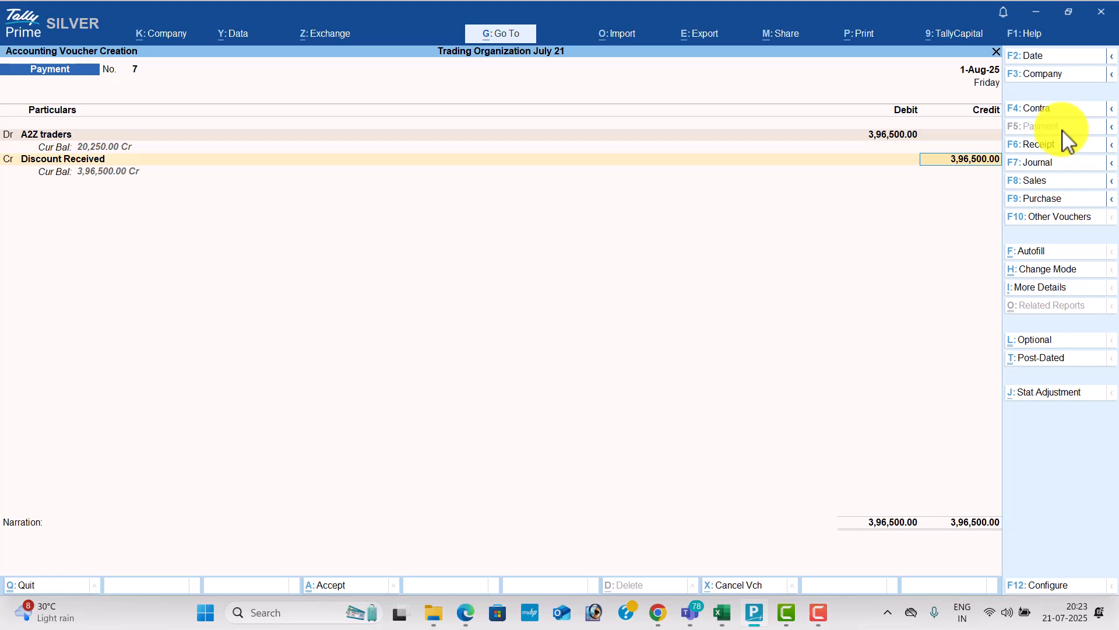
{"action": "type", "text": "20"}
{"action": "key", "text": "Return"}
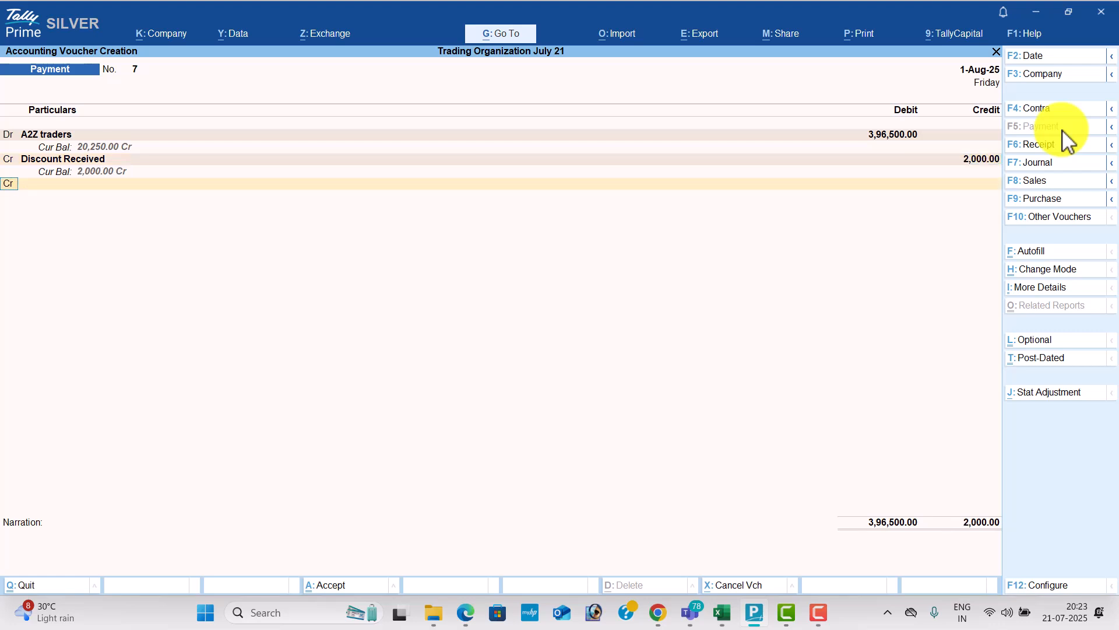
Step: Credit Icici Bank with 3,94,500 in the Payment voucher, leave the narration blank and save the voucher
{"action": "key", "text": "Return"}
{"action": "type", "text": "I"}
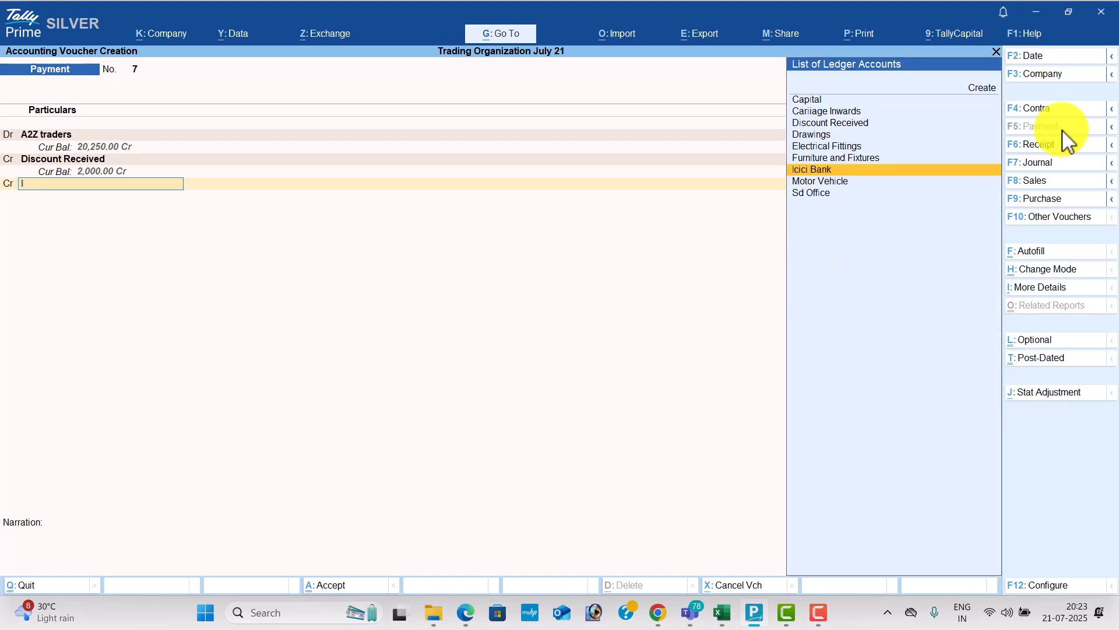
{"action": "key", "text": "Return"}
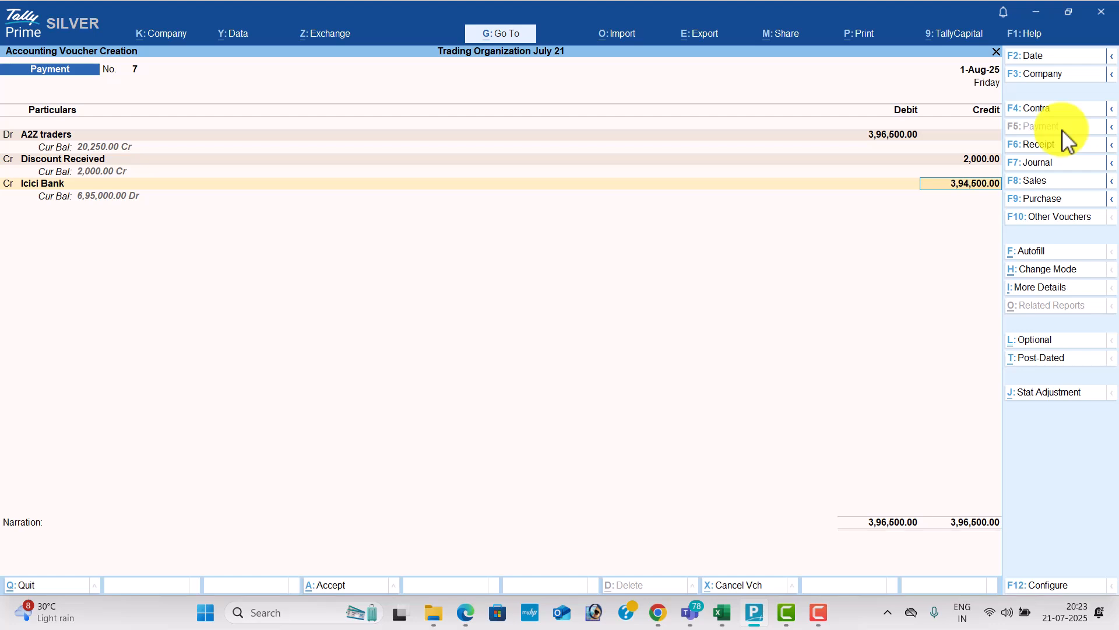
{"action": "key", "text": "Return"}
{"action": "key", "text": "Return"}
{"action": "key", "text": "Return"}
{"action": "key", "text": "Return"}
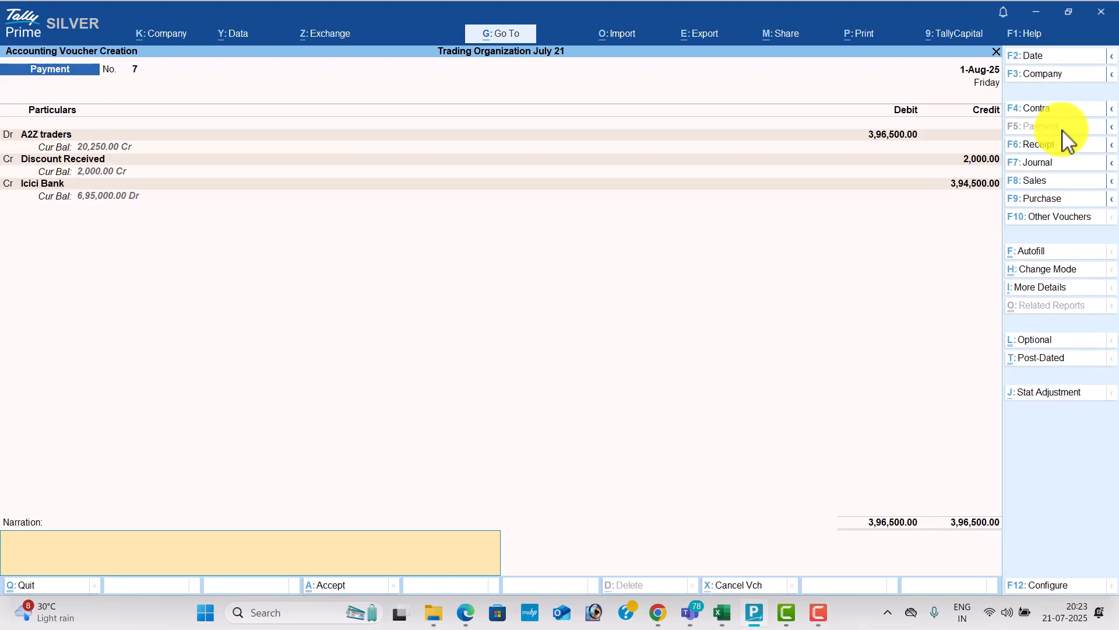
{"action": "key", "text": "Return"}
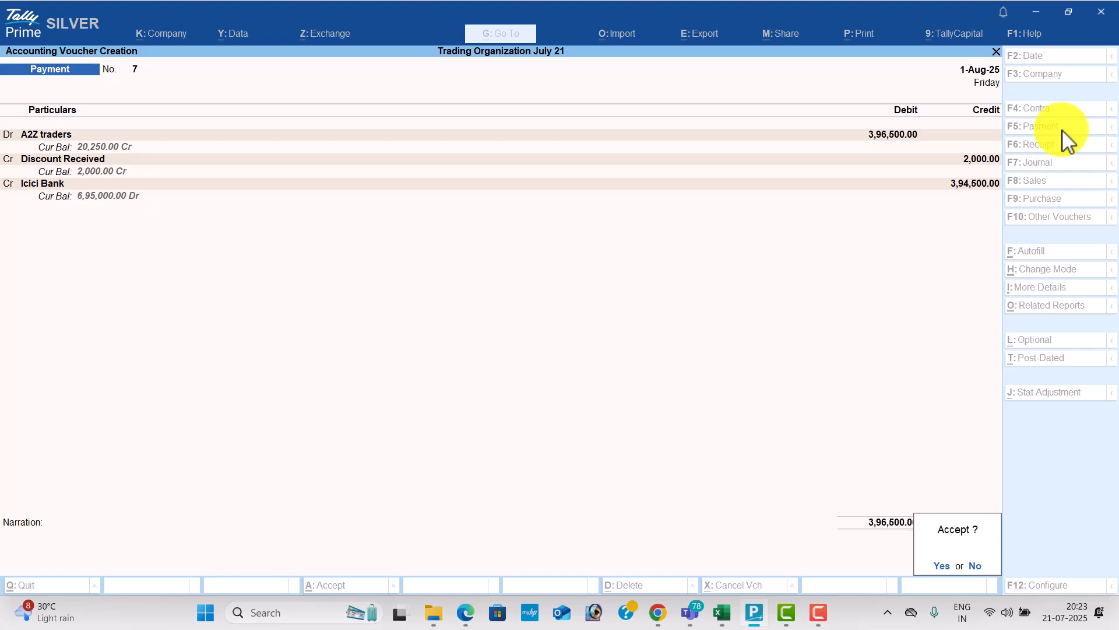
{"action": "key", "text": "Return"}
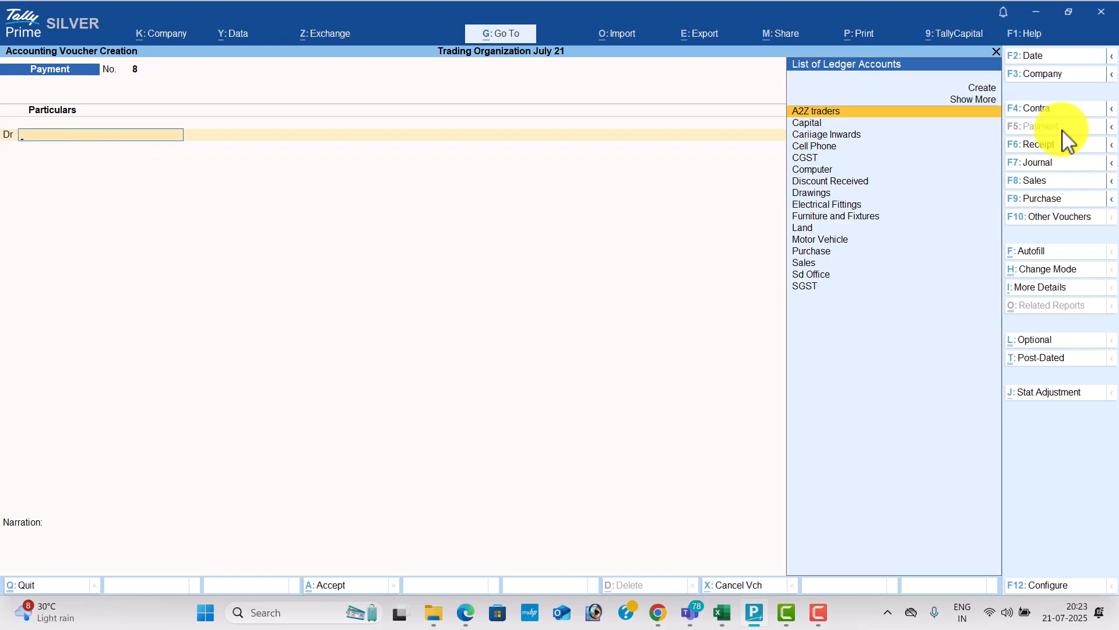
Step: Review the remaining August and the September transactions in the exercise PDF, down to the credit sale to Java Trading Company
{"action": "key", "text": "alt+Tab"}
{"action": "scroll", "coordinate": [435, 352], "scroll_direction": "down", "scroll_amount": 2}
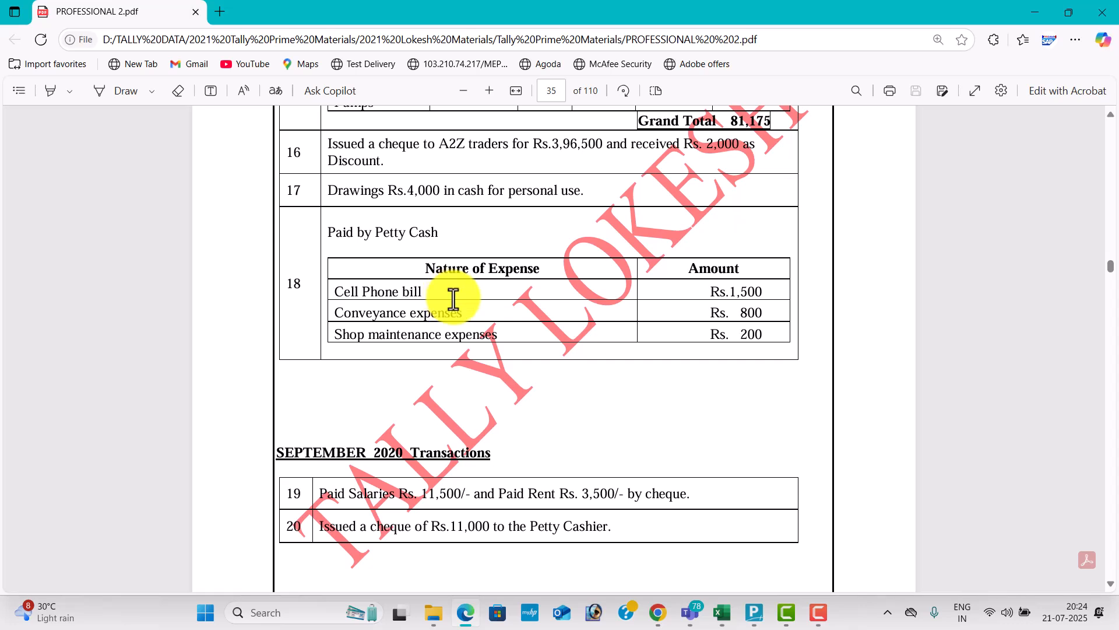
{"action": "left_click_drag", "start_coordinate": [292, 193], "coordinate": [499, 358]}
{"action": "scroll", "coordinate": [425, 400], "scroll_direction": "down", "scroll_amount": 3}
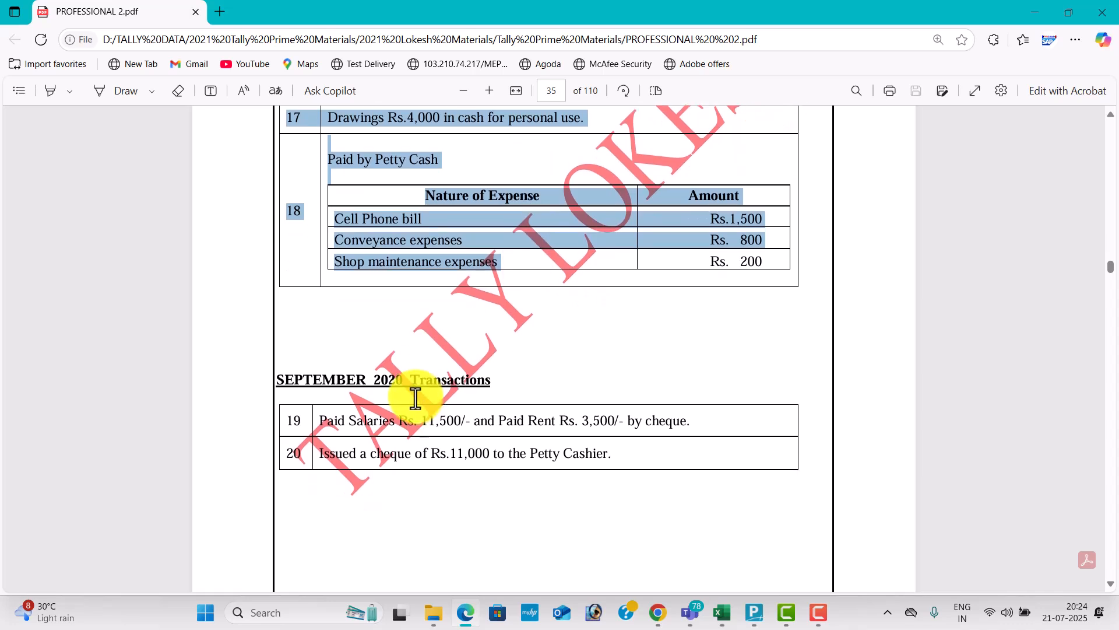
{"action": "left_click", "coordinate": [443, 376]}
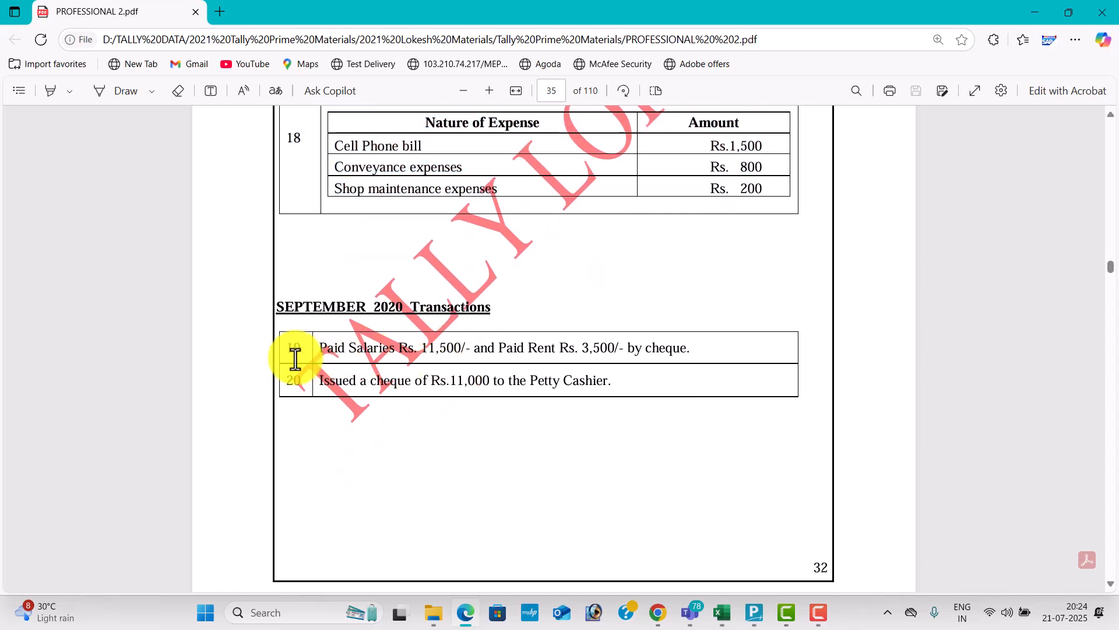
{"action": "left_click_drag", "start_coordinate": [292, 351], "coordinate": [632, 379]}
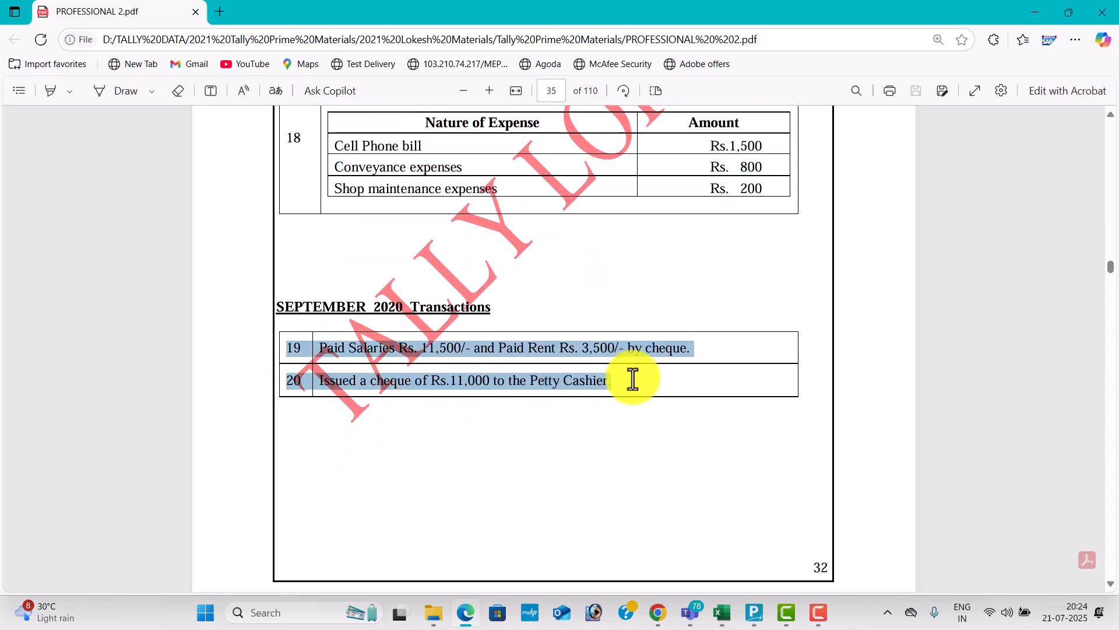
{"action": "scroll", "coordinate": [545, 490], "scroll_direction": "down", "scroll_amount": 10}
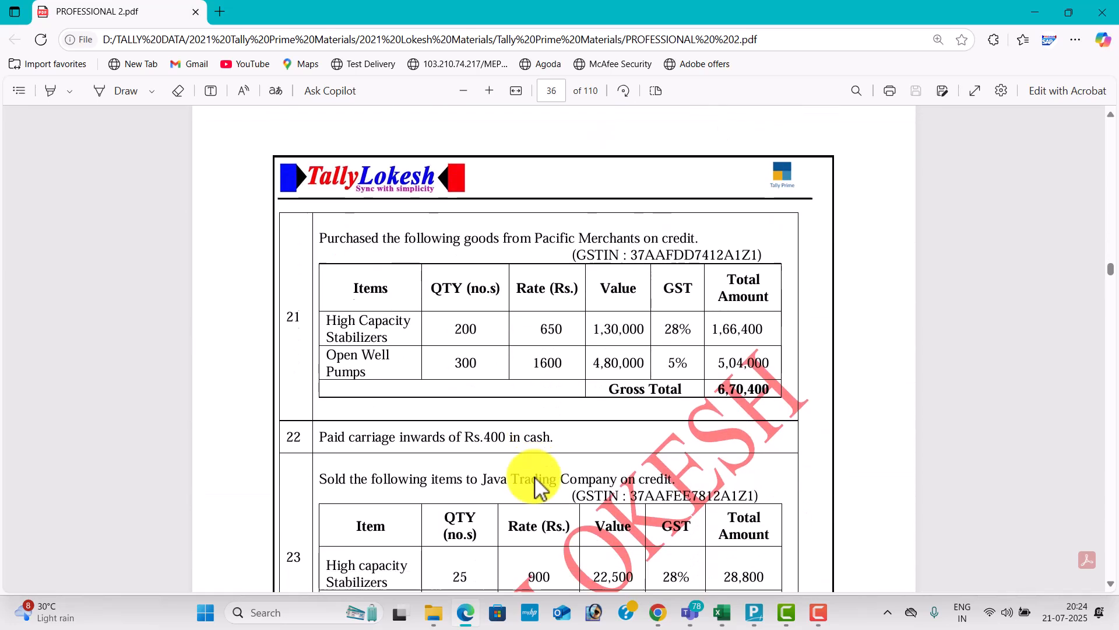
{"action": "scroll", "coordinate": [531, 465], "scroll_direction": "up", "scroll_amount": 1}
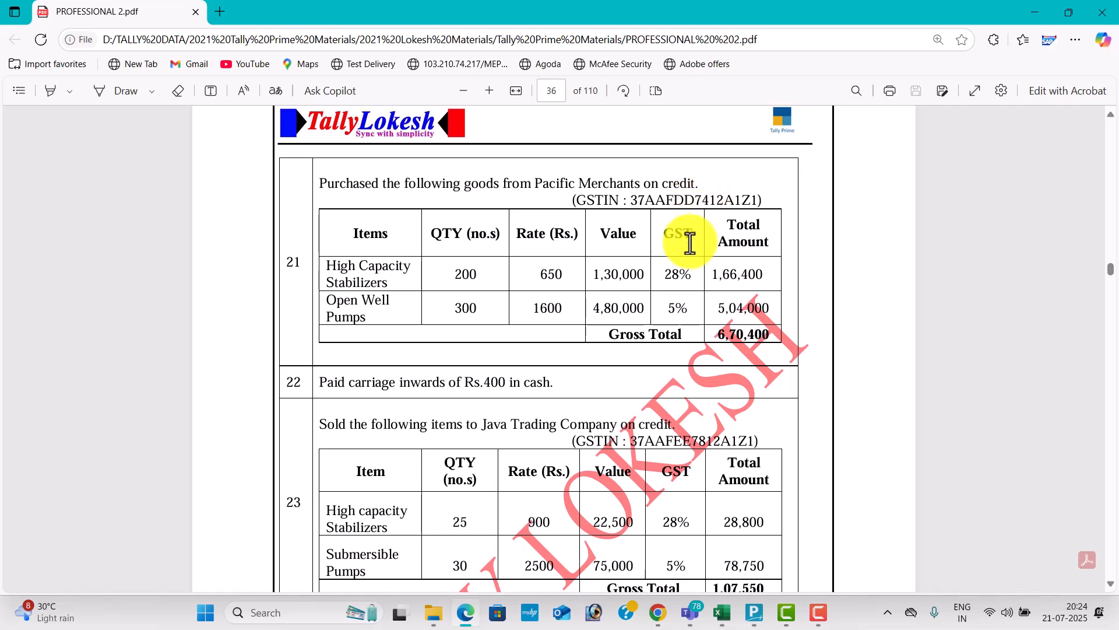
{"action": "scroll", "coordinate": [638, 286], "scroll_direction": "down", "scroll_amount": 1}
{"action": "scroll", "coordinate": [639, 286], "scroll_direction": "down", "scroll_amount": 2}
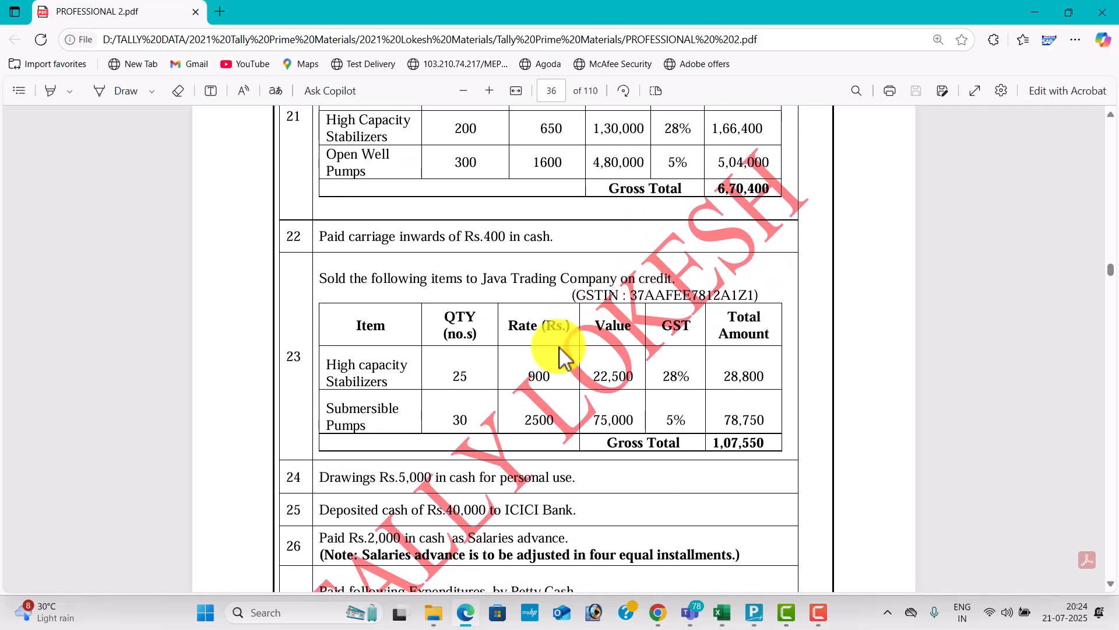
Step: Set the voucher date to 1-Sep-25 and switch to a new Sales voucher
{"action": "key", "text": "alt+Tab"}
{"action": "left_click", "coordinate": [1052, 59]}
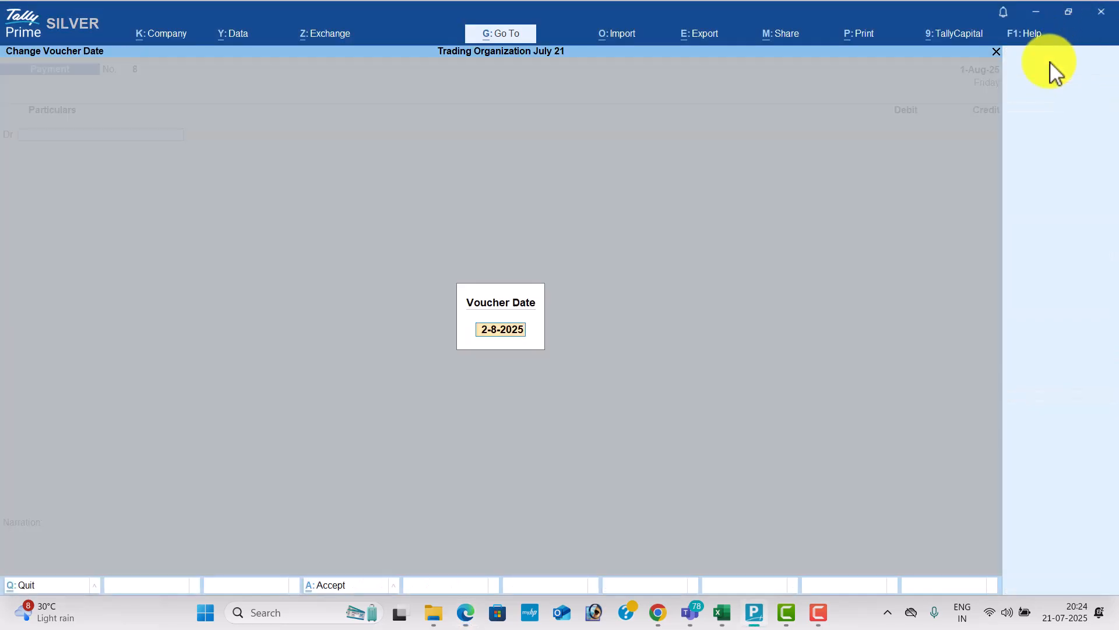
{"action": "type", "text": "1-9"}
{"action": "key", "text": "Return"}
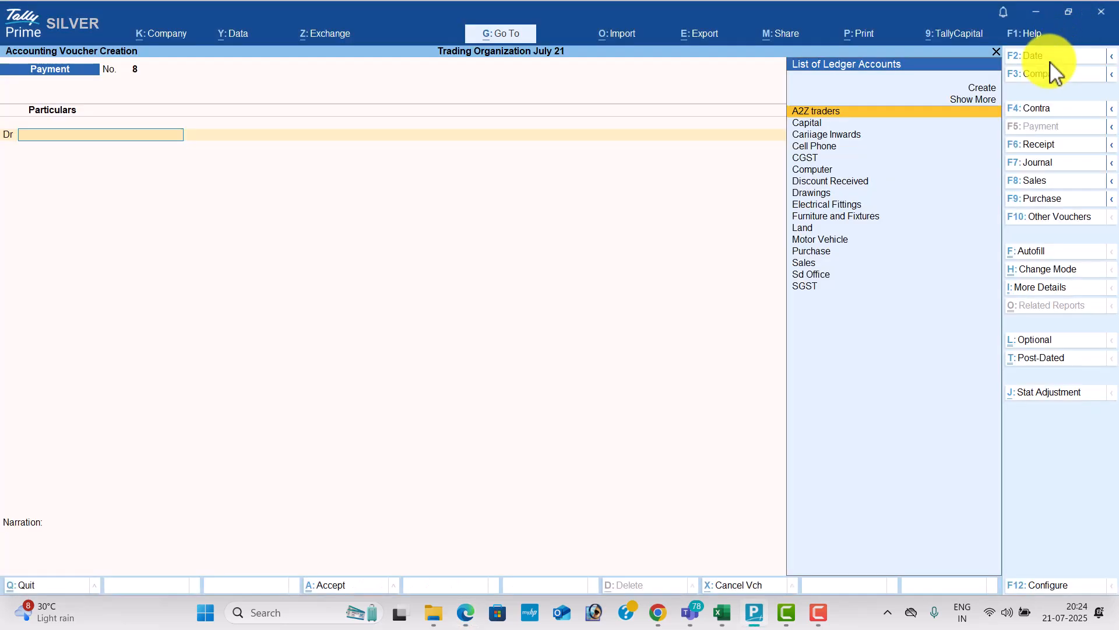
{"action": "left_click", "coordinate": [1071, 181]}
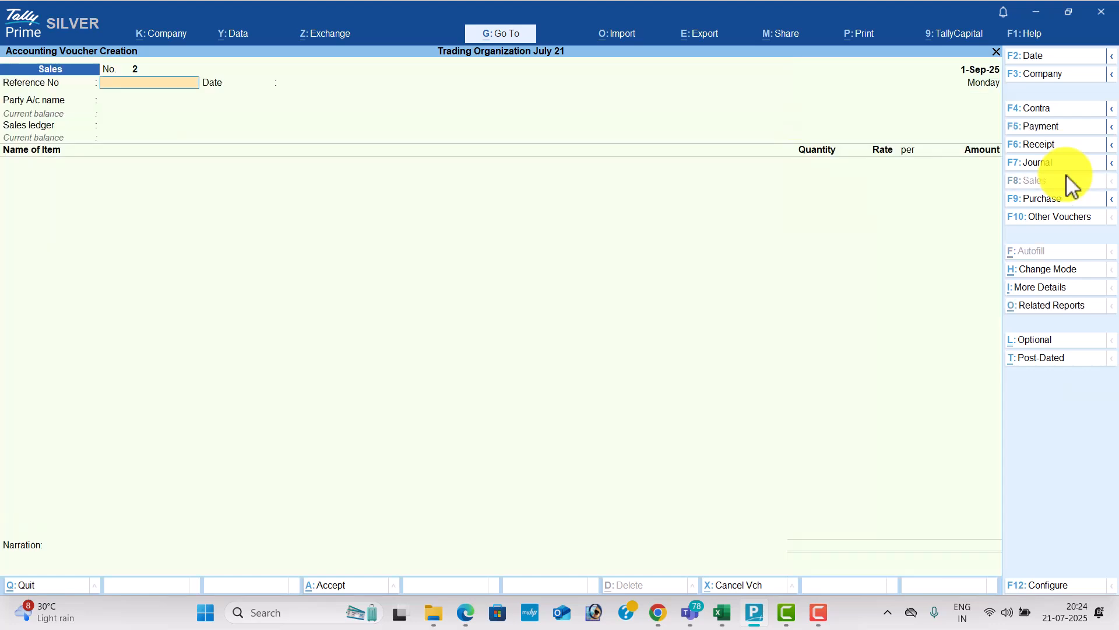
Step: Set up a party ledger named Java Trading Company under Sundry Debtors, with state Andhra Pradesh and registration type Regular
{"action": "key", "text": "Return"}
{"action": "key", "text": "alt+c"}
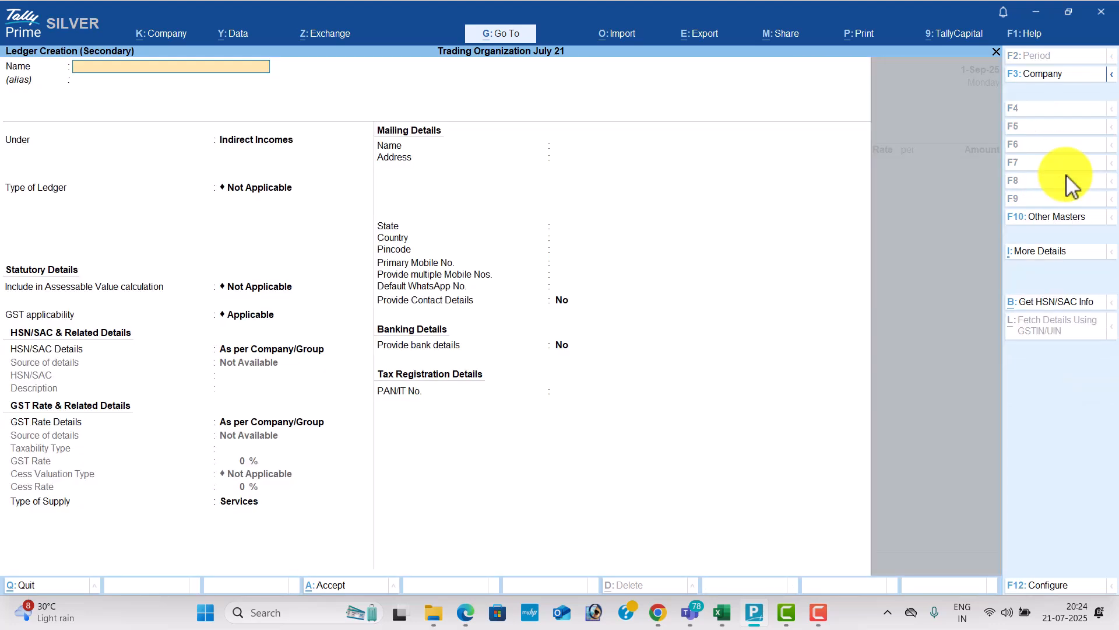
{"action": "type", "text": "Java Trading c"}
{"action": "key", "text": "Return"}
{"action": "key", "text": "Return"}
{"action": "type", "text": "sund"}
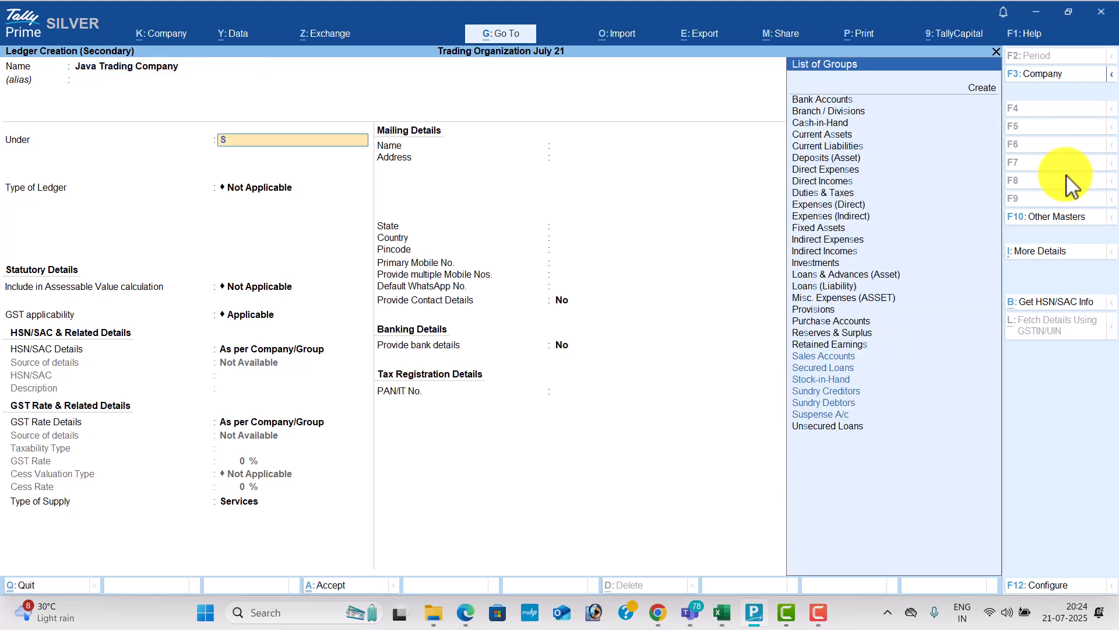
{"action": "key", "text": "Down"}
{"action": "key", "text": "Return"}
{"action": "key", "text": "Return"}
{"action": "key", "text": "Return"}
{"action": "key", "text": "Return"}
{"action": "key", "text": "Return"}
{"action": "key", "text": "Return"}
{"action": "key", "text": "Return"}
{"action": "key", "text": "Return"}
{"action": "key", "text": "Return"}
{"action": "key", "text": "Return"}
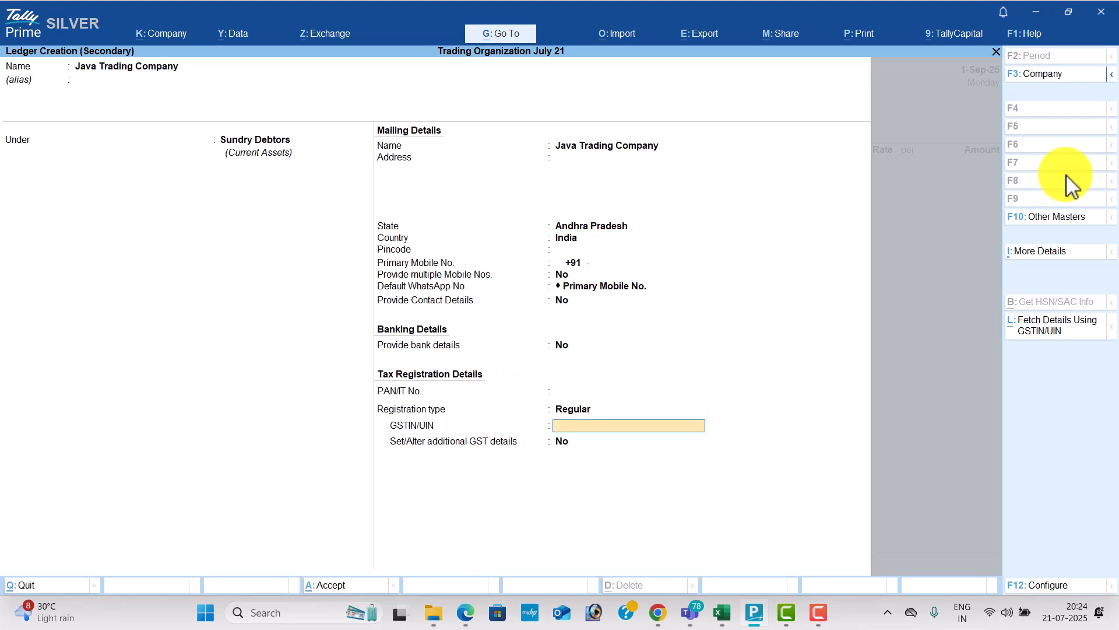
Step: Enter Java Trading Company's GSTIN in its ledger, taking the number from transaction 23 in the exercise PDF
{"action": "key", "text": "alt+Tab"}
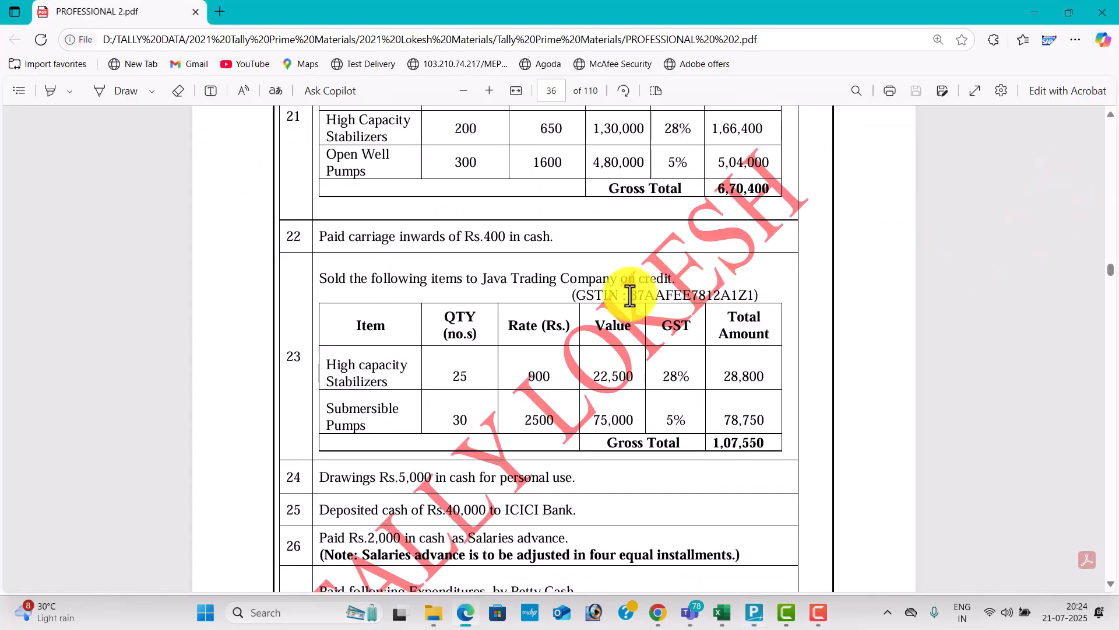
{"action": "left_click_drag", "start_coordinate": [630, 295], "coordinate": [751, 299]}
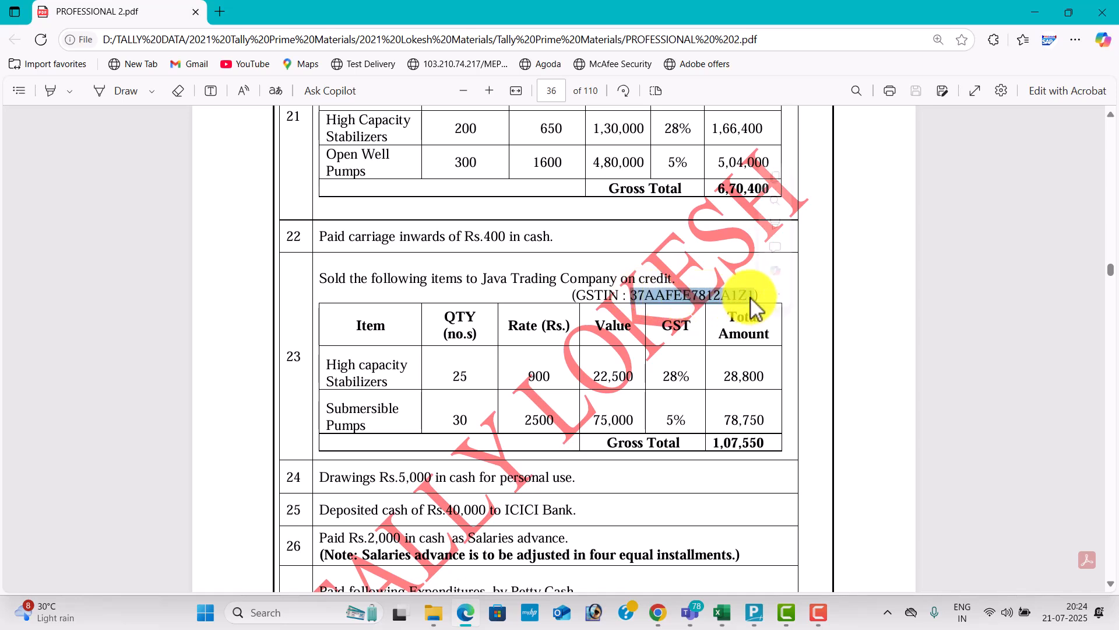
{"action": "key", "text": "alt+Tab"}
{"action": "type", "text": "37AAFEE7812K1Z1"}
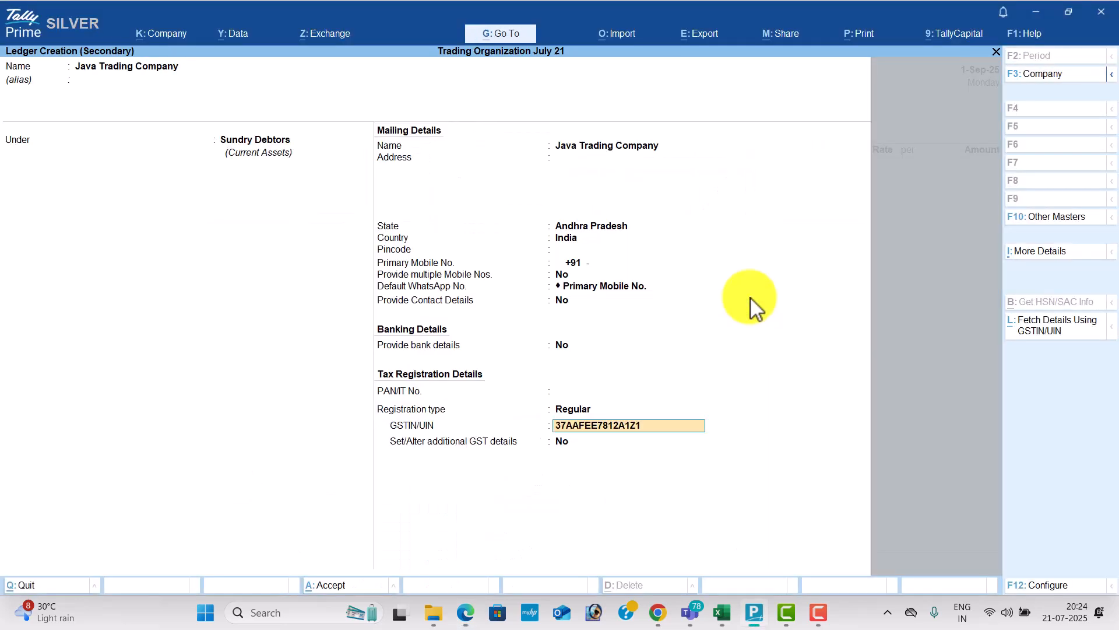
Step: Save the Java Trading Company ledger, accept the blank dispatch details and choose Sales as the voucher's sales ledger
{"action": "key", "text": "Return"}
{"action": "key", "text": "Return"}
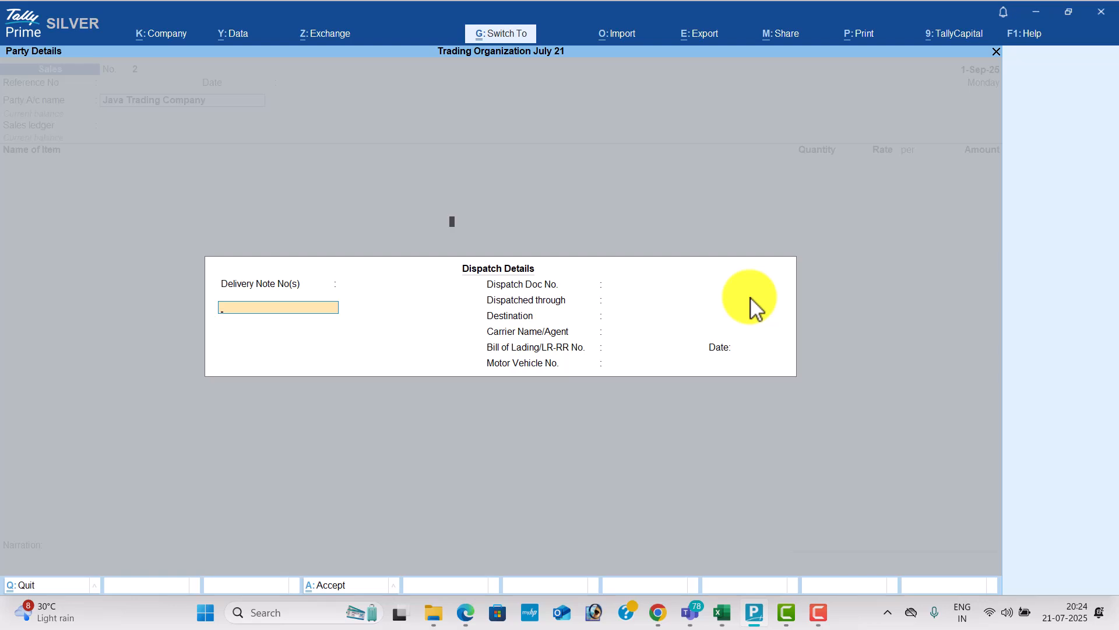
{"action": "key", "text": "ctrl+a"}
{"action": "key", "text": "Return"}
Step: Add 25 nos of High Capacity Stabilizers at a rate of 900 to the sales voucher, per transaction 23 in the PDF
{"action": "key", "text": "alt+Tab"}
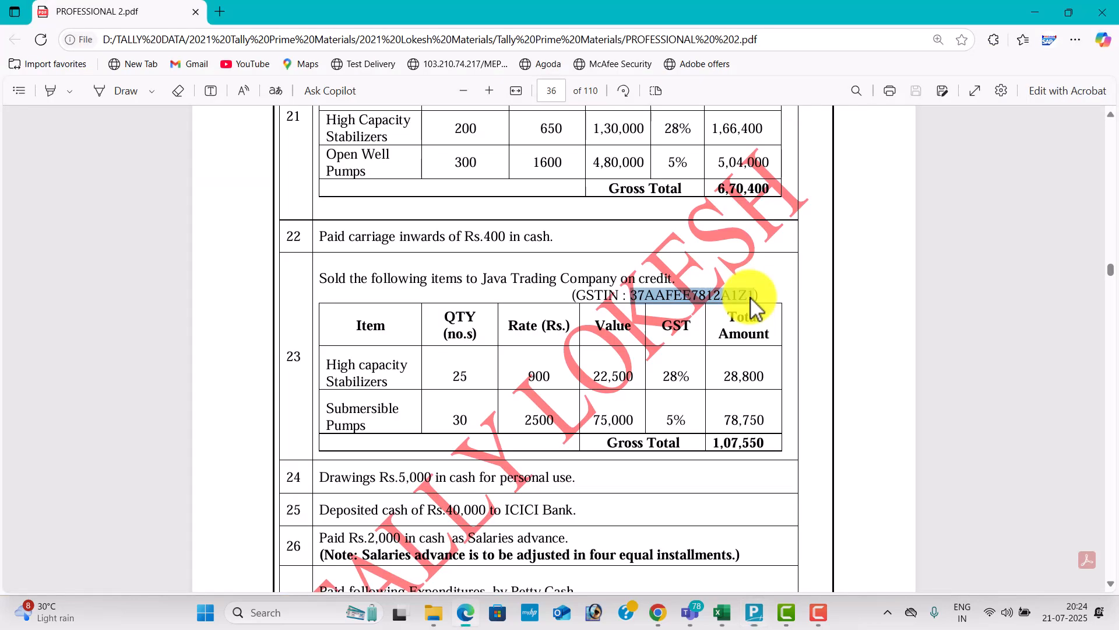
{"action": "key", "text": "alt+Tab"}
{"action": "key", "text": "Return"}
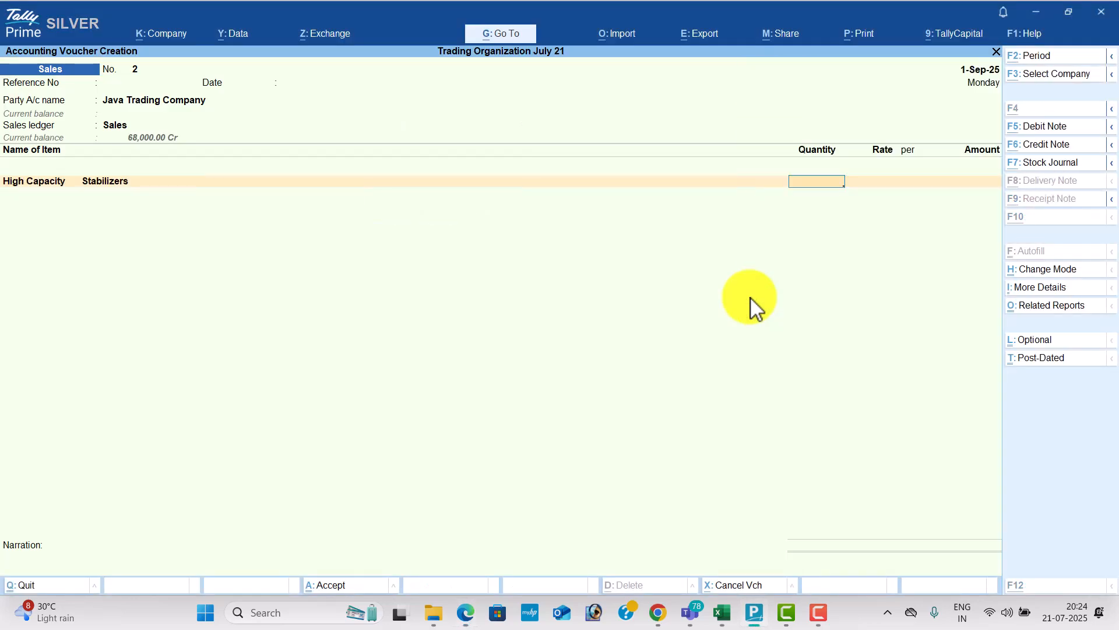
{"action": "key", "text": "alt+Tab"}
{"action": "key", "text": "alt+Tab"}
{"action": "type", "text": "25"}
{"action": "key", "text": "Return"}
{"action": "type", "text": "900"}
{"action": "key", "text": "Return"}
{"action": "key", "text": "Return"}
Step: Add 30 nos of Submersible Pumps at a rate of 2,500 to the sales voucher, per transaction 23
{"action": "key", "text": "alt+Tab"}
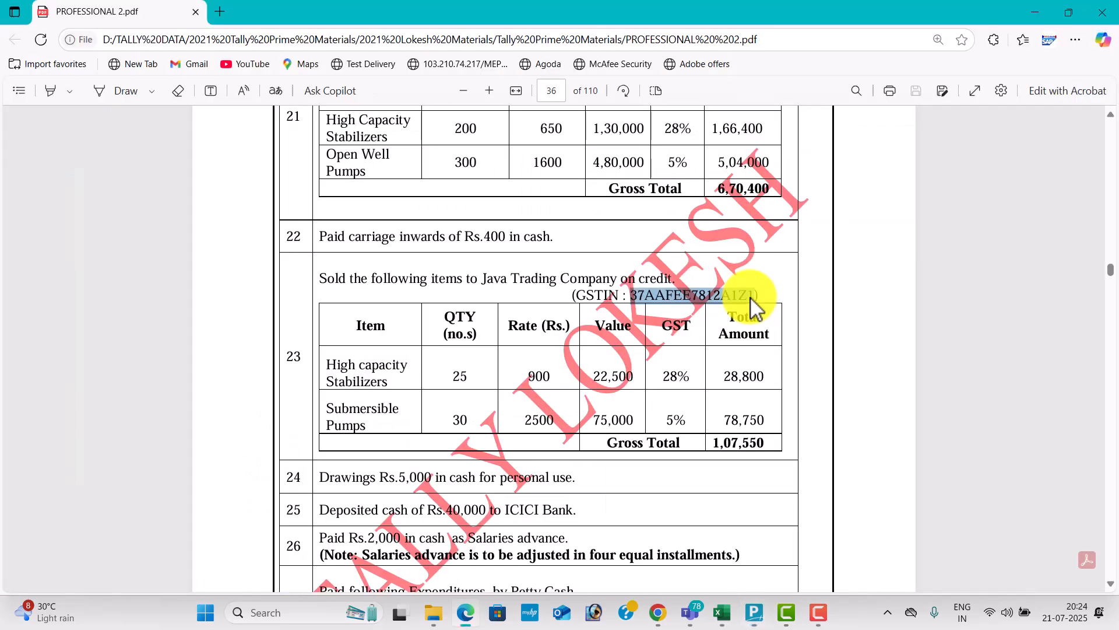
{"action": "key", "text": "alt+Tab"}
{"action": "type", "text": "su"}
{"action": "key", "text": "Return"}
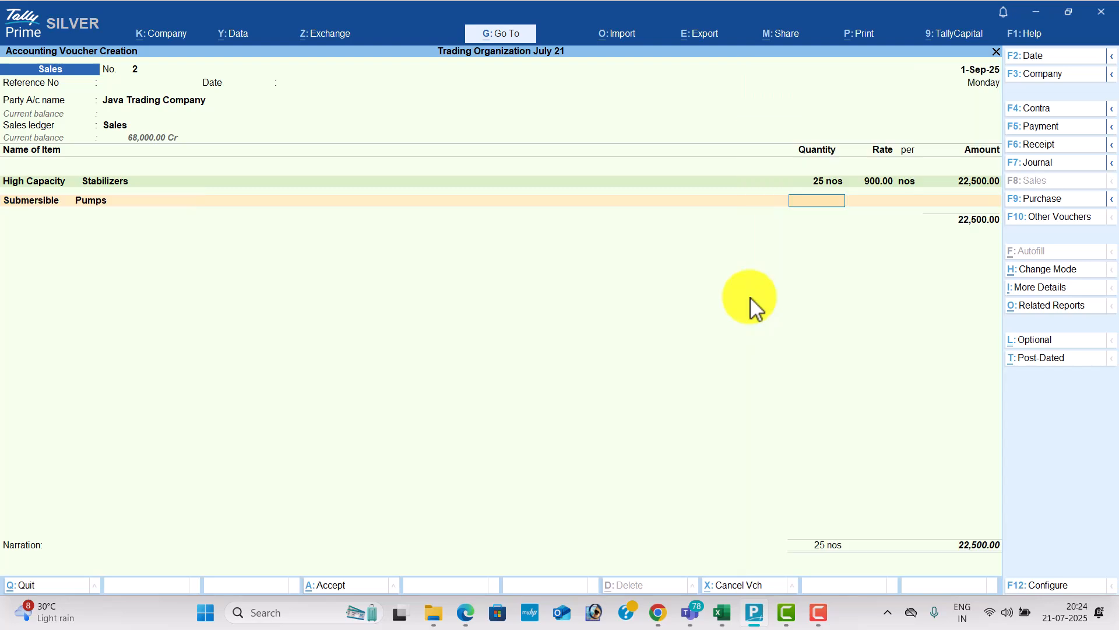
{"action": "key", "text": "alt+Tab"}
{"action": "key", "text": "alt+Tab"}
{"action": "type", "text": "30"}
{"action": "key", "text": "Return"}
{"action": "type", "text": "2500"}
{"action": "key", "text": "Return"}
{"action": "key", "text": "Return"}
Step: Add the CGST and SGST ledgers below the stock items in the sales voucher
{"action": "key", "text": "Return"}
{"action": "type", "text": "CG"}
{"action": "key", "text": "Return"}
{"action": "key", "text": "Return"}
{"action": "type", "text": "SG"}
{"action": "key", "text": "Return"}
{"action": "key", "text": "Return"}
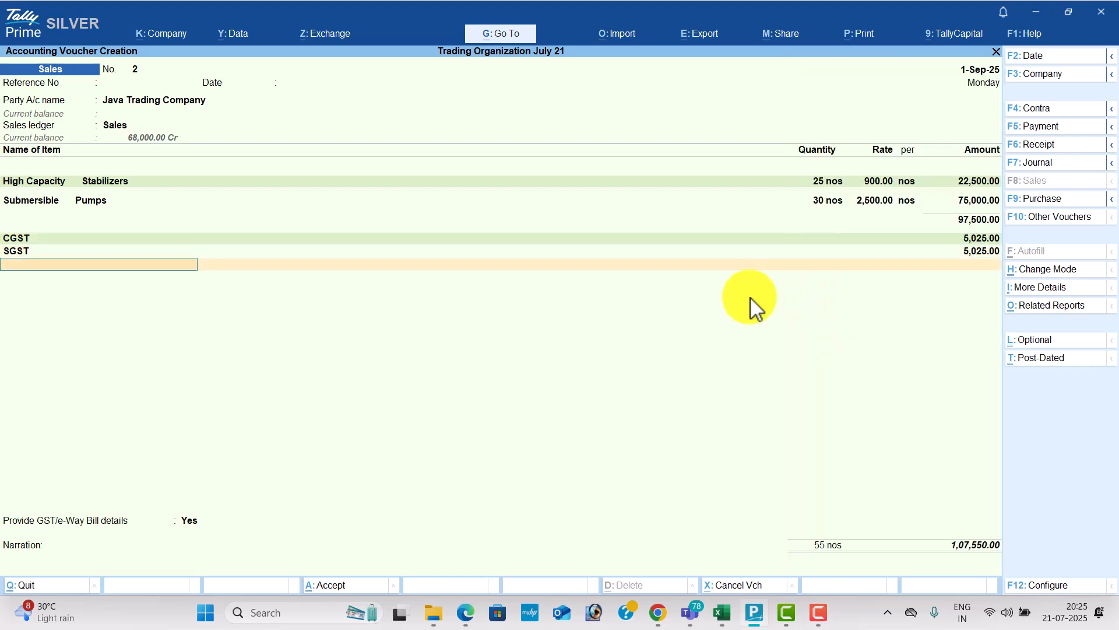
Step: Set the GST/e-Way Bill details option to No, compare the total with transaction 23 in the PDF, and save the sales voucher
{"action": "key", "text": "Return"}
{"action": "key", "text": "Up"}
{"action": "key", "text": "Return"}
{"action": "key", "text": "alt+Tab"}
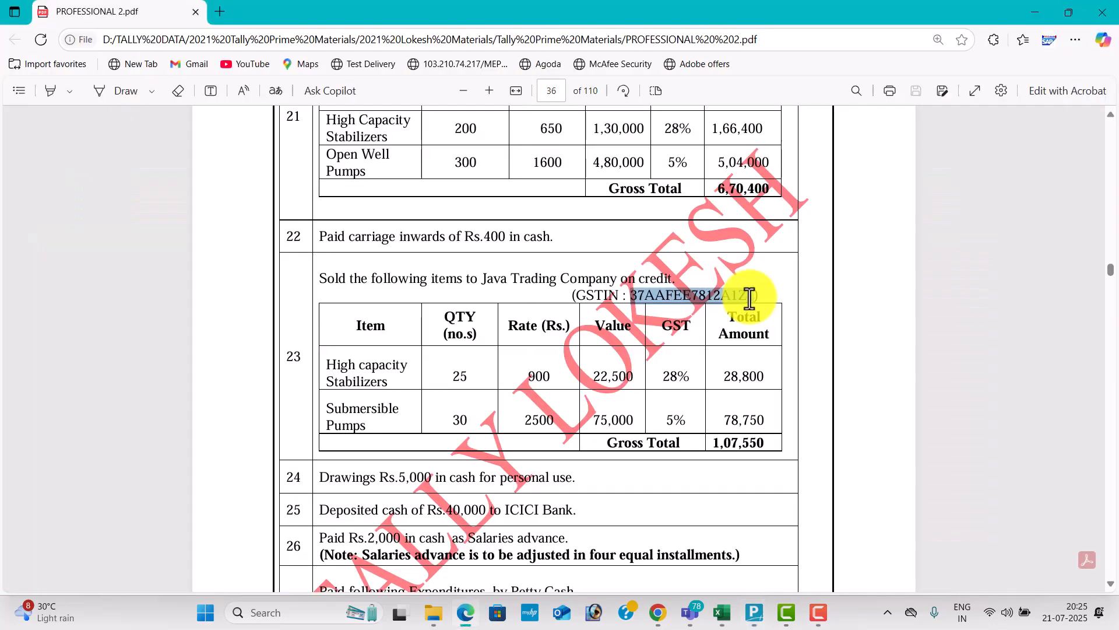
{"action": "scroll", "coordinate": [751, 303], "scroll_direction": "down", "scroll_amount": 1}
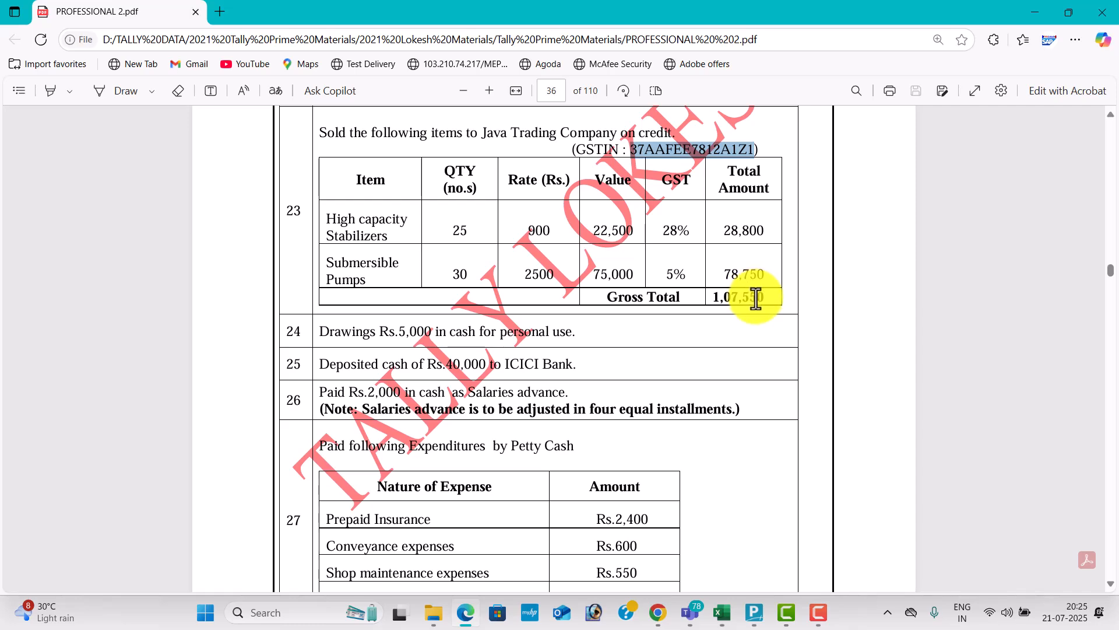
{"action": "key", "text": "alt+Tab"}
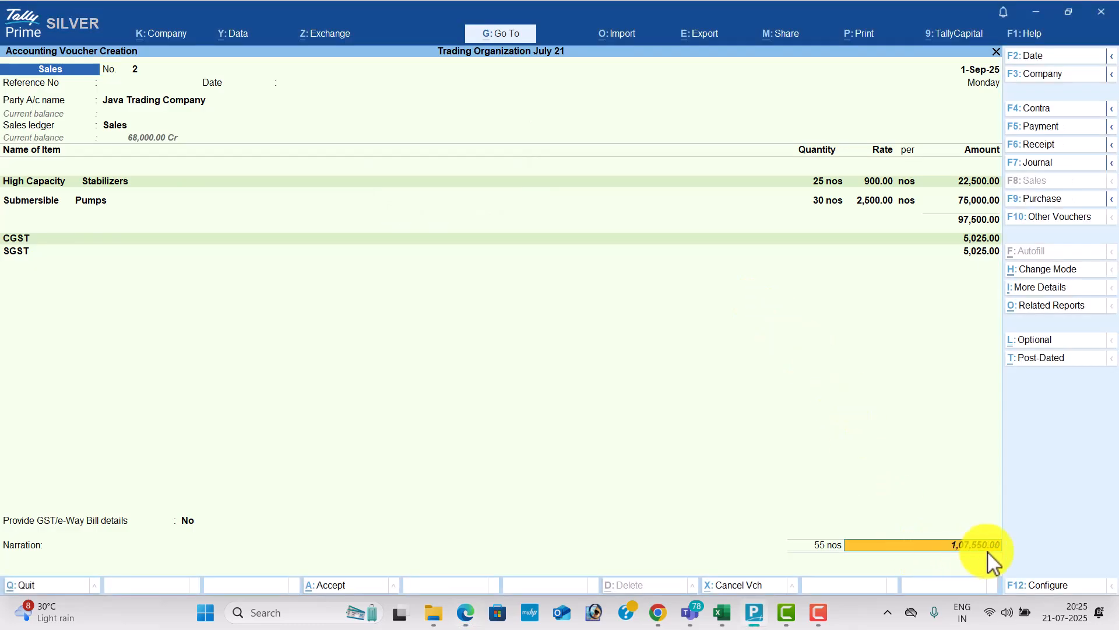
{"action": "key", "text": "Return"}
{"action": "key", "text": "Return"}
{"action": "key", "text": "Return"}
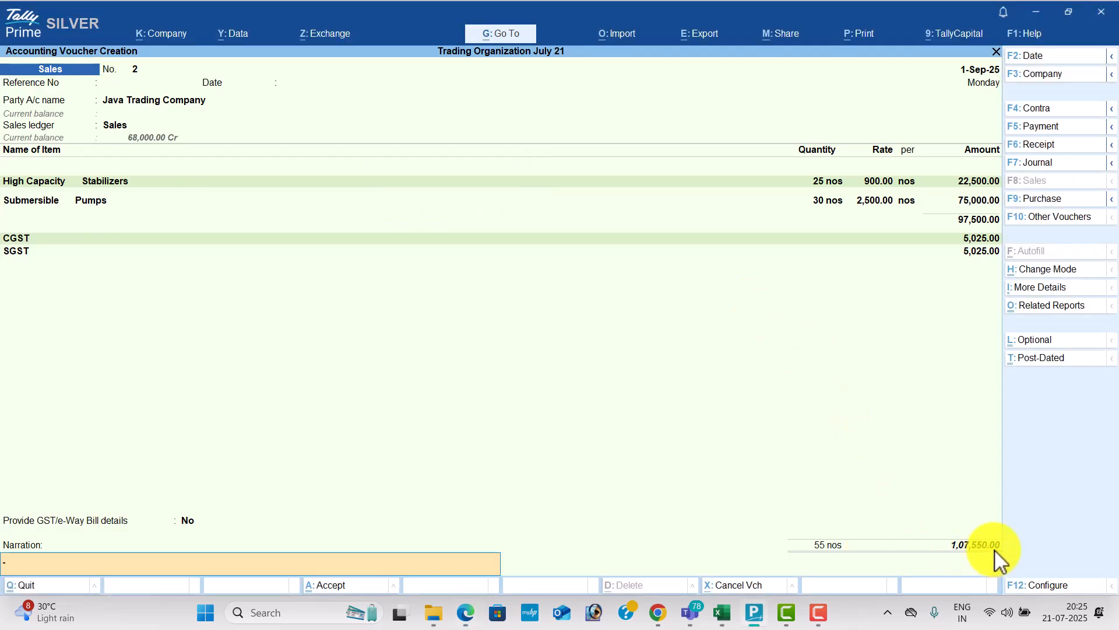
{"action": "key", "text": "n"}
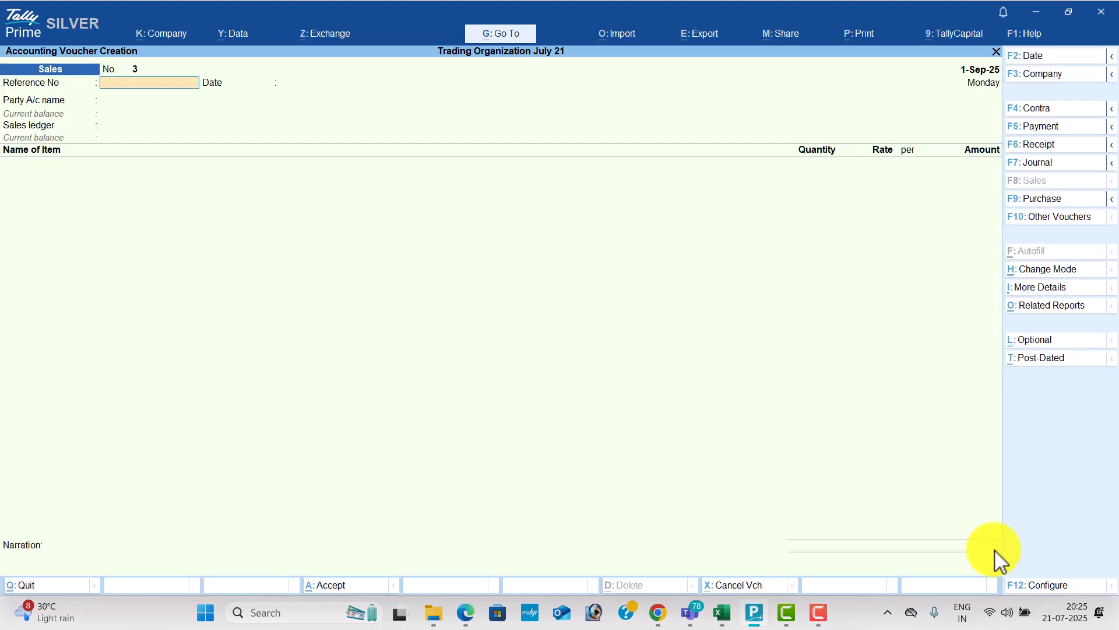
Step: Start a Payment voucher for transaction 26 in the PDF and create a Salary Advane ledger under Current Assets
{"action": "key", "text": "alt+Tab"}
{"action": "scroll", "coordinate": [552, 397], "scroll_direction": "down", "scroll_amount": 3}
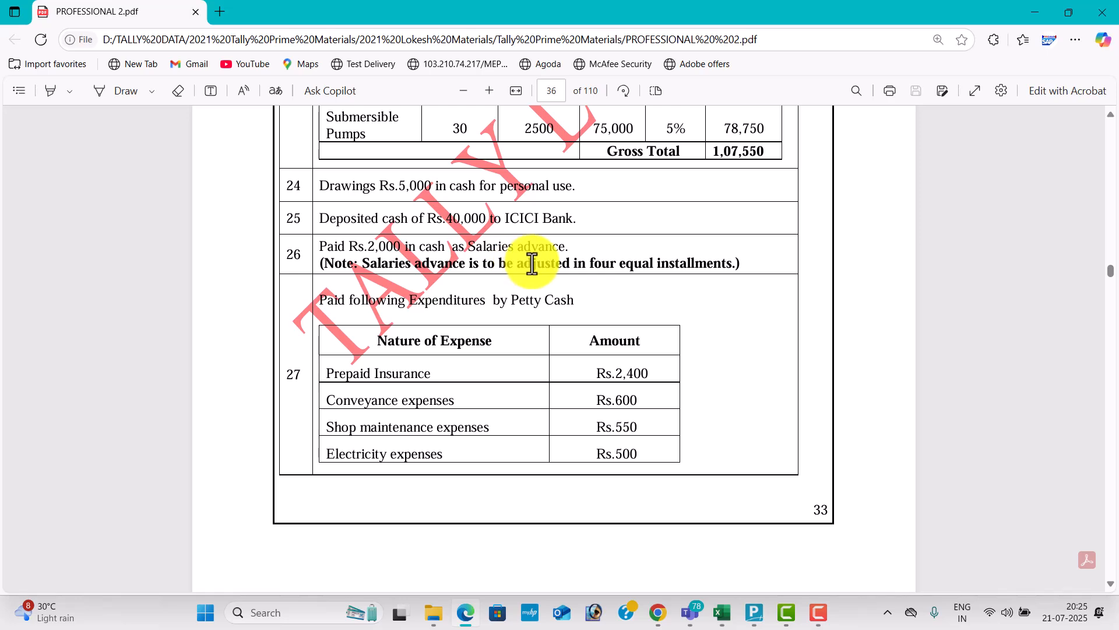
{"action": "key", "text": "alt+Tab"}
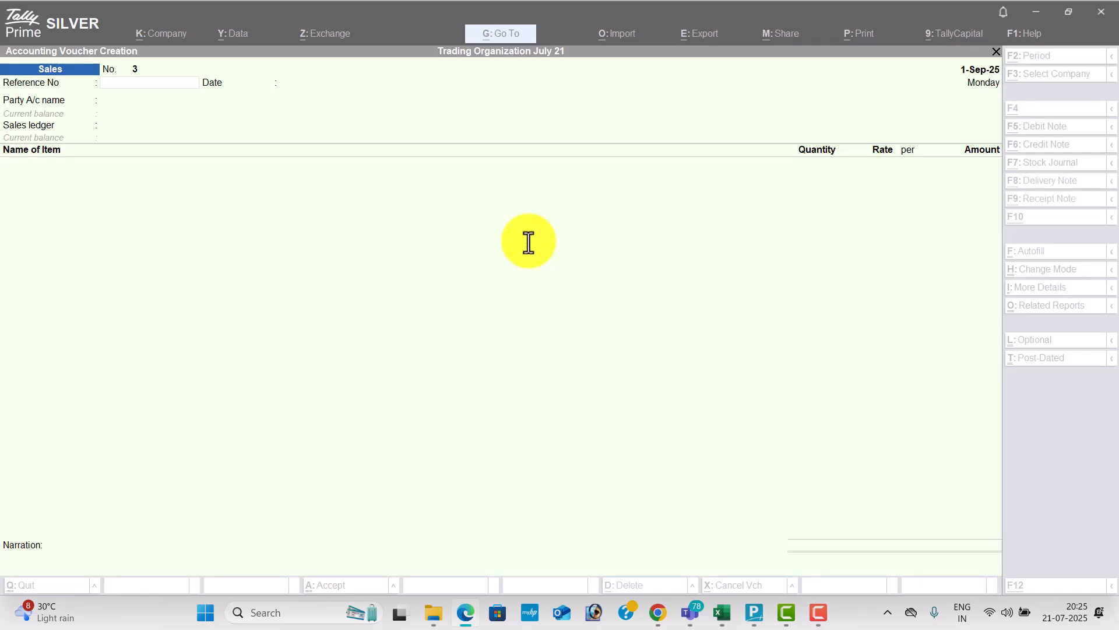
{"action": "left_click", "coordinate": [1054, 124]}
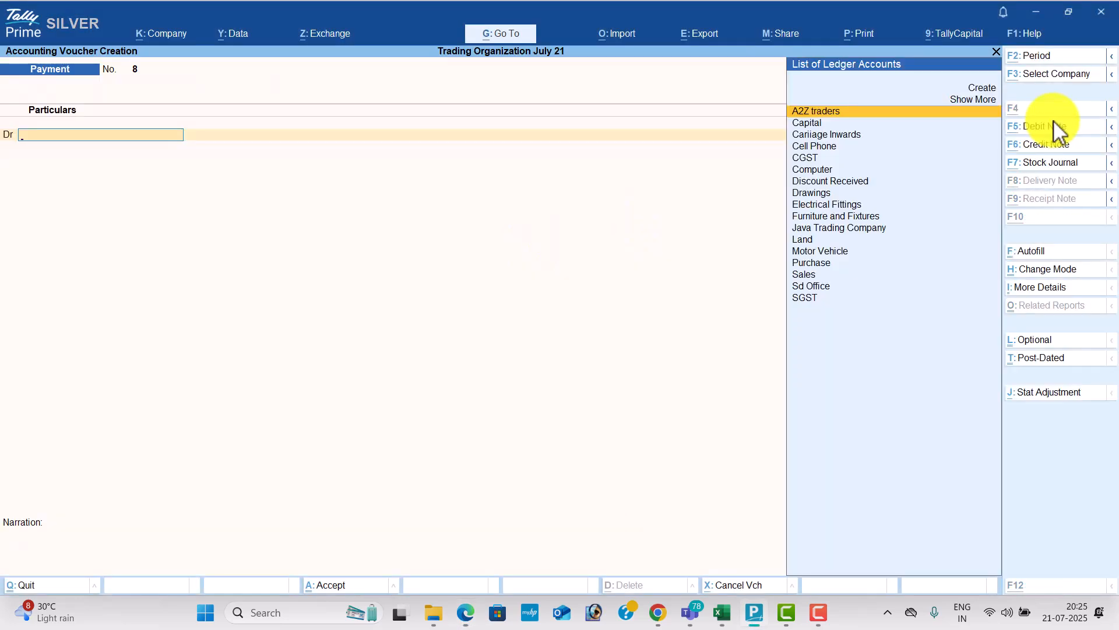
{"action": "key", "text": "alt+c"}
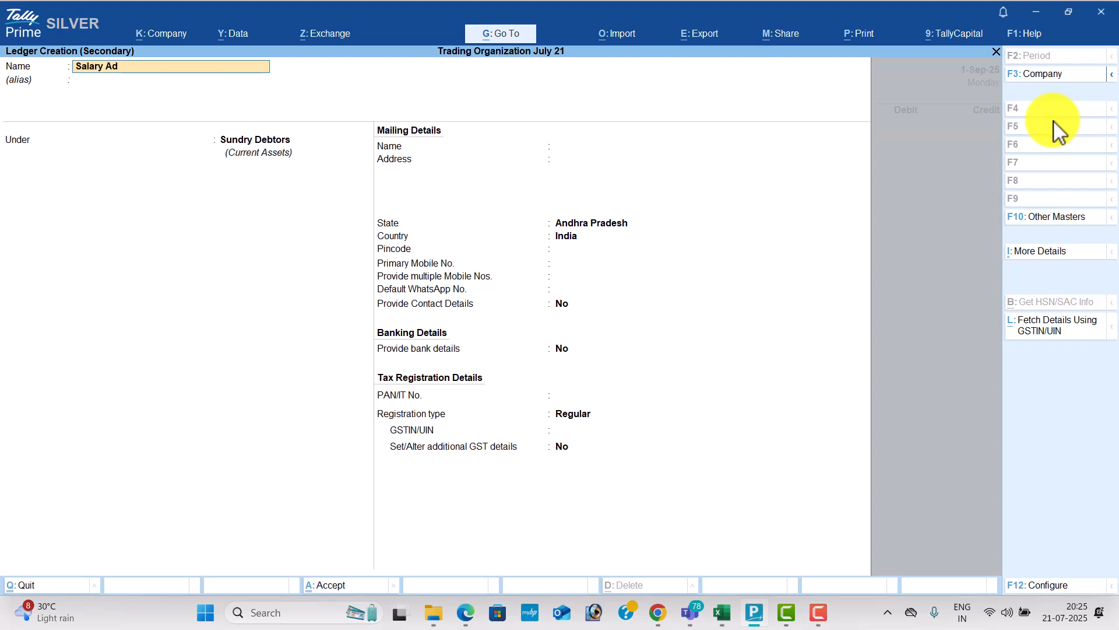
{"action": "key", "text": "Return"}
{"action": "key", "text": "Return"}
{"action": "type", "text": "Cu"}
{"action": "key", "text": "Return"}
{"action": "key", "text": "Return"}
Step: Debit Salary Advane with 2,000, credit Cash for the same amount, and save the payment voucher
{"action": "type", "text": "2000"}
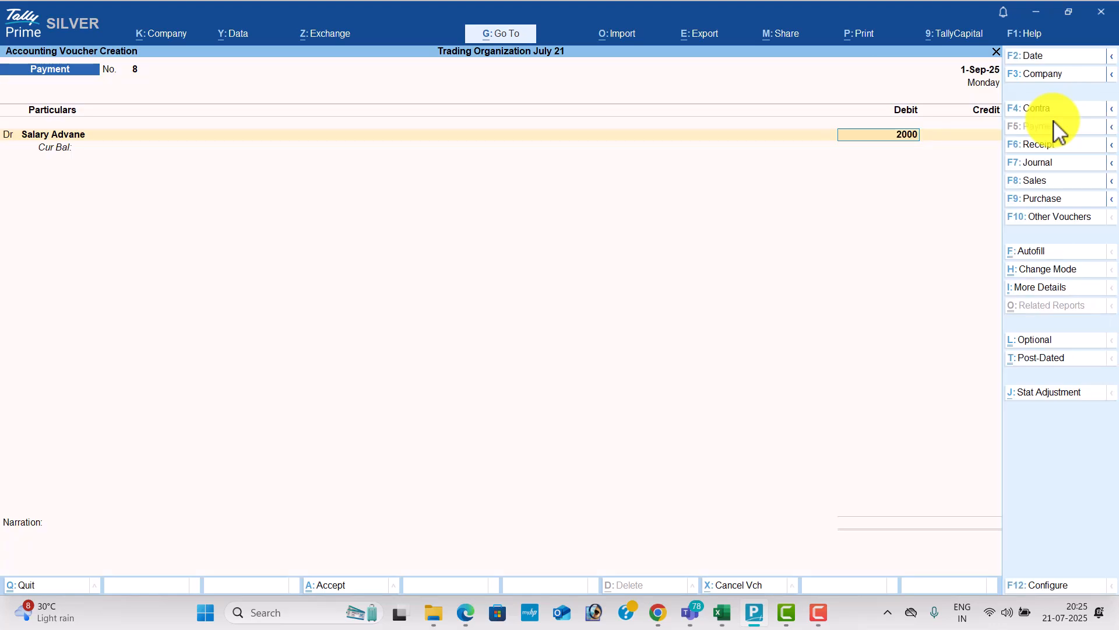
{"action": "key", "text": "Return"}
{"action": "type", "text": "Cas"}
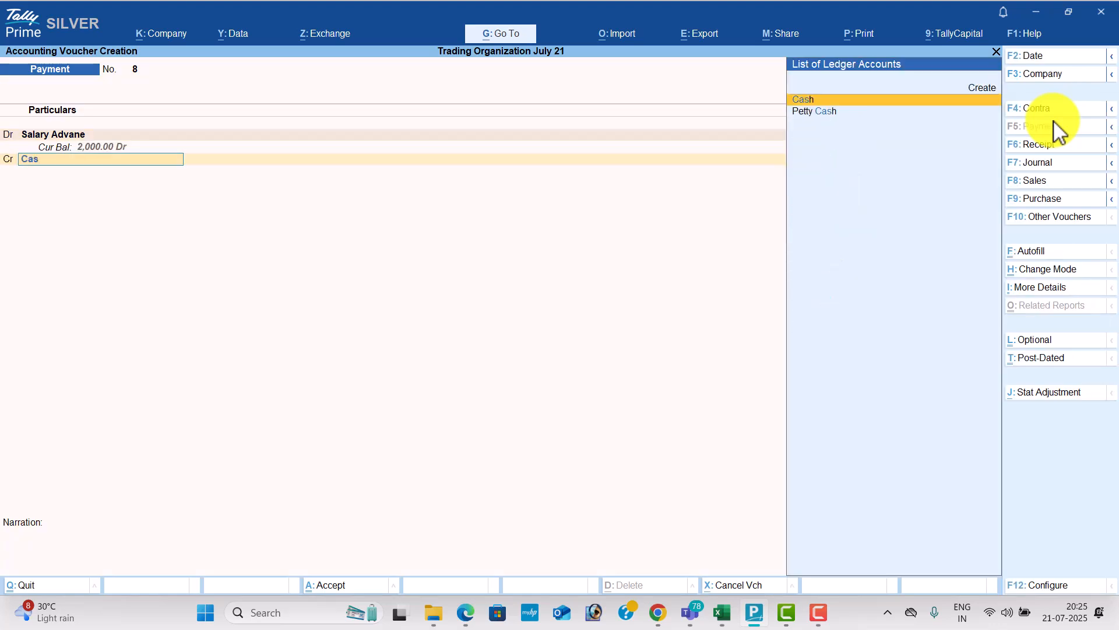
{"action": "key", "text": "Return"}
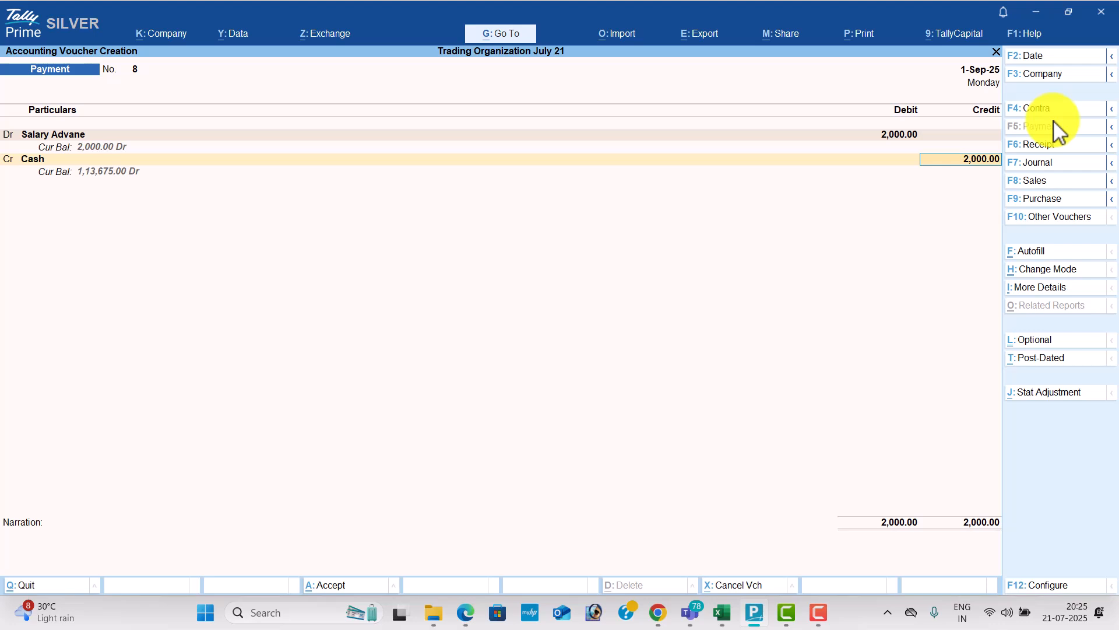
{"action": "key", "text": "Return"}
{"action": "key", "text": "Return"}
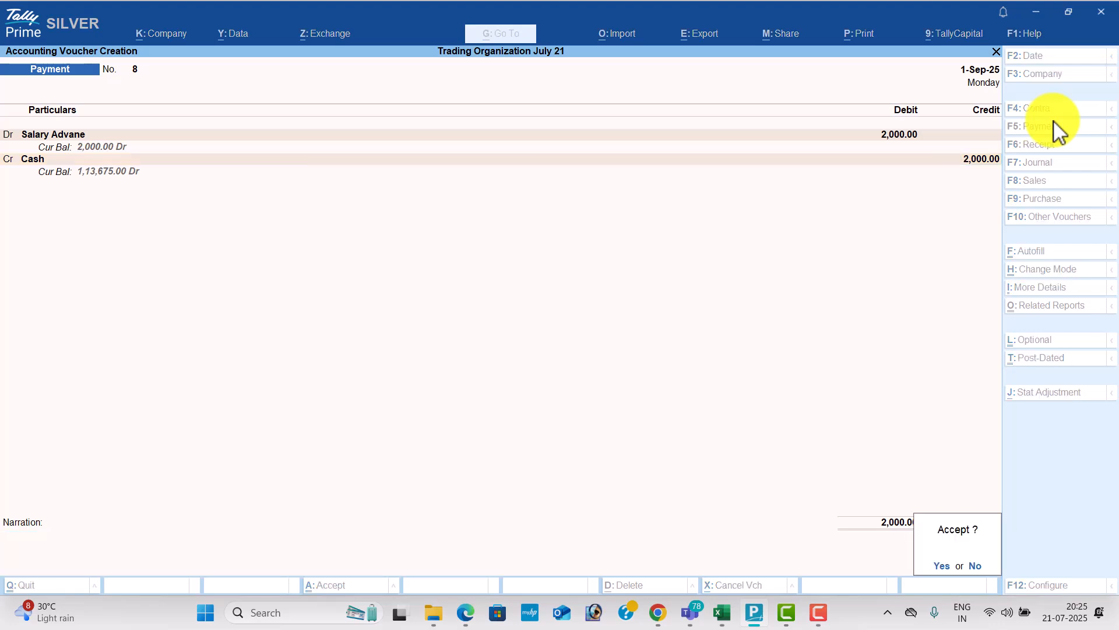
{"action": "key", "text": "Return"}
Step: Review the petty cash expenses in transaction 27 and the following transactions in the PDF, down to the October entries
{"action": "key", "text": "alt+Tab"}
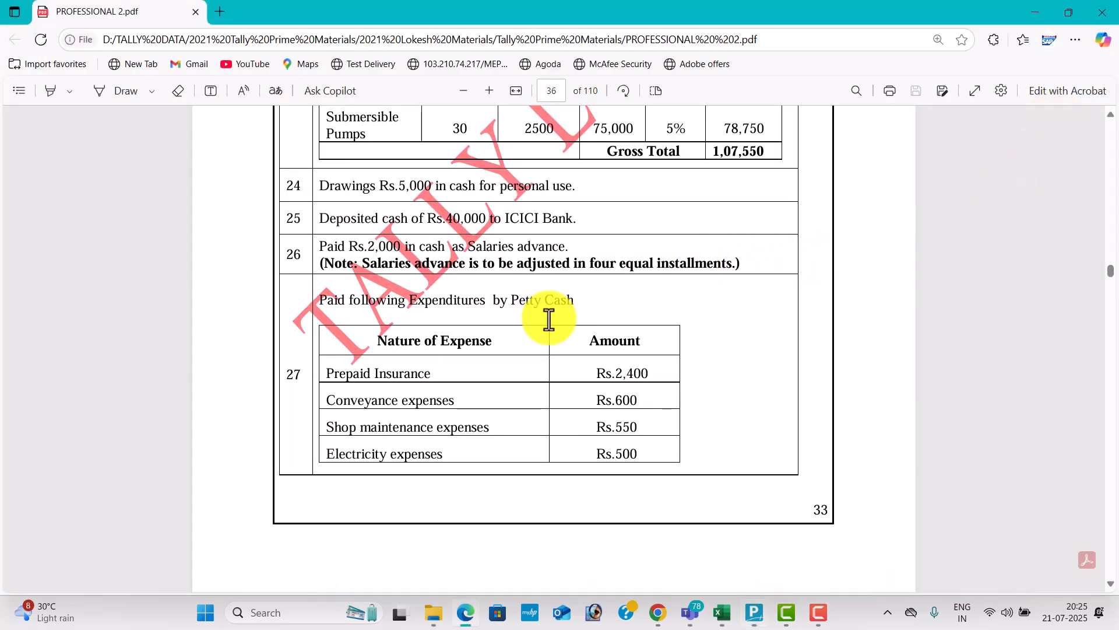
{"action": "scroll", "coordinate": [475, 344], "scroll_direction": "down", "scroll_amount": 5}
{"action": "left_click_drag", "start_coordinate": [322, 226], "coordinate": [429, 236]}
{"action": "left_click_drag", "start_coordinate": [325, 229], "coordinate": [443, 311]}
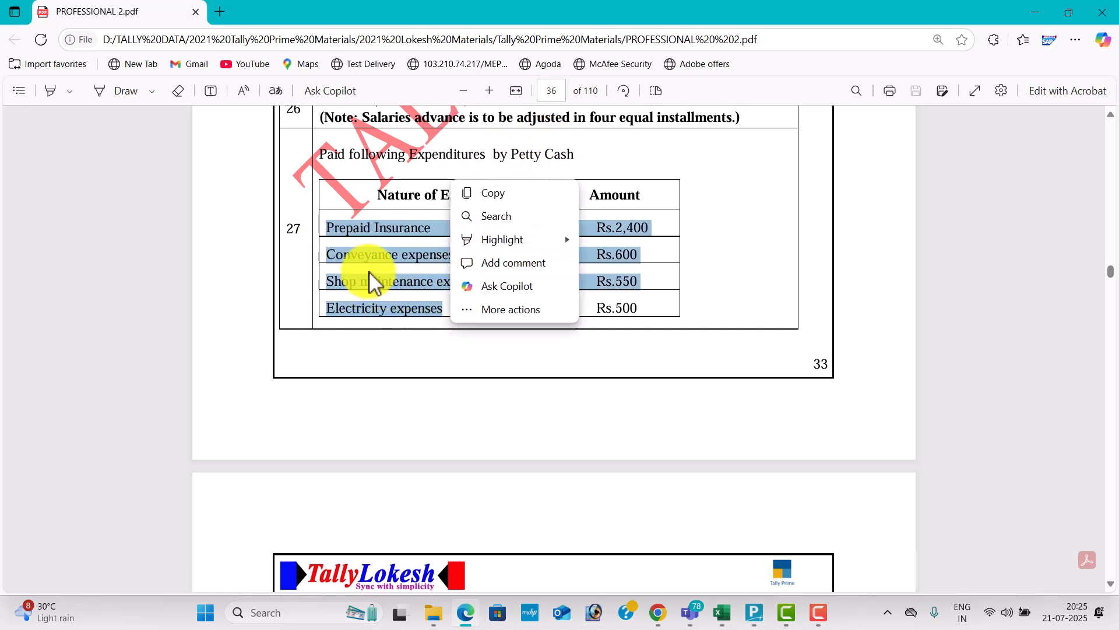
{"action": "left_click", "coordinate": [379, 282]}
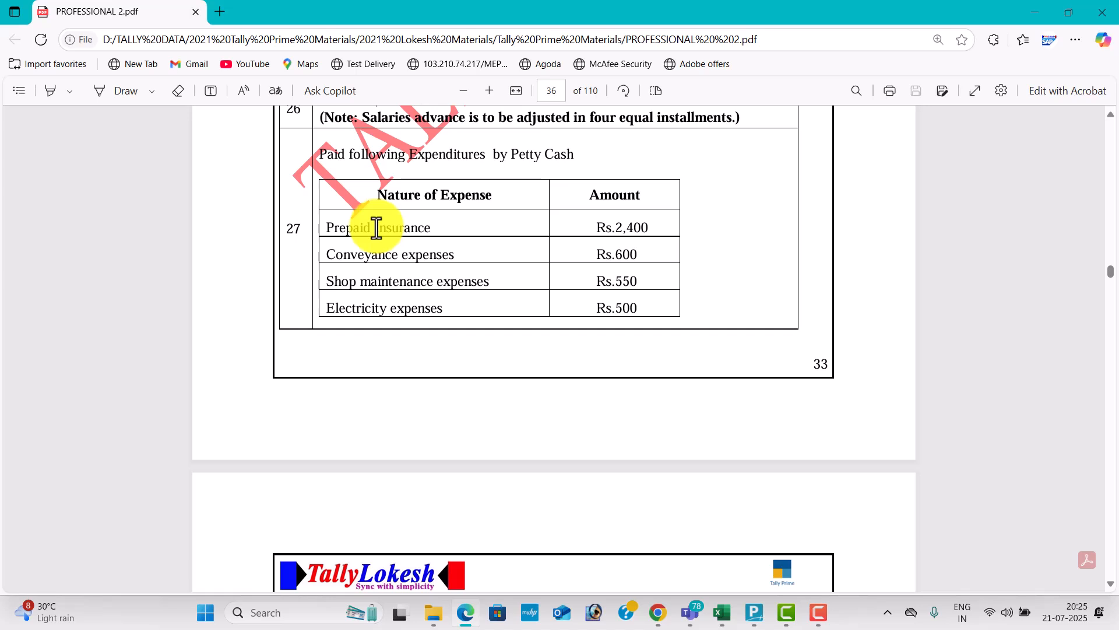
{"action": "left_click_drag", "start_coordinate": [320, 232], "coordinate": [455, 313]}
{"action": "left_click", "coordinate": [629, 450]}
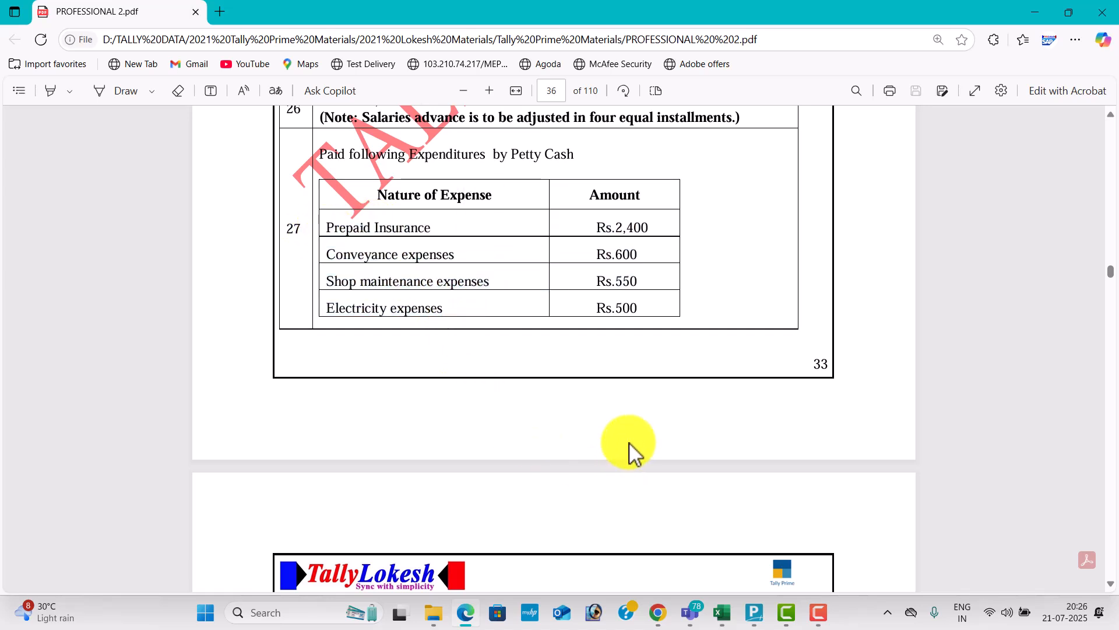
{"action": "scroll", "coordinate": [630, 449], "scroll_direction": "down", "scroll_amount": 5}
{"action": "scroll", "coordinate": [463, 350], "scroll_direction": "down", "scroll_amount": 2}
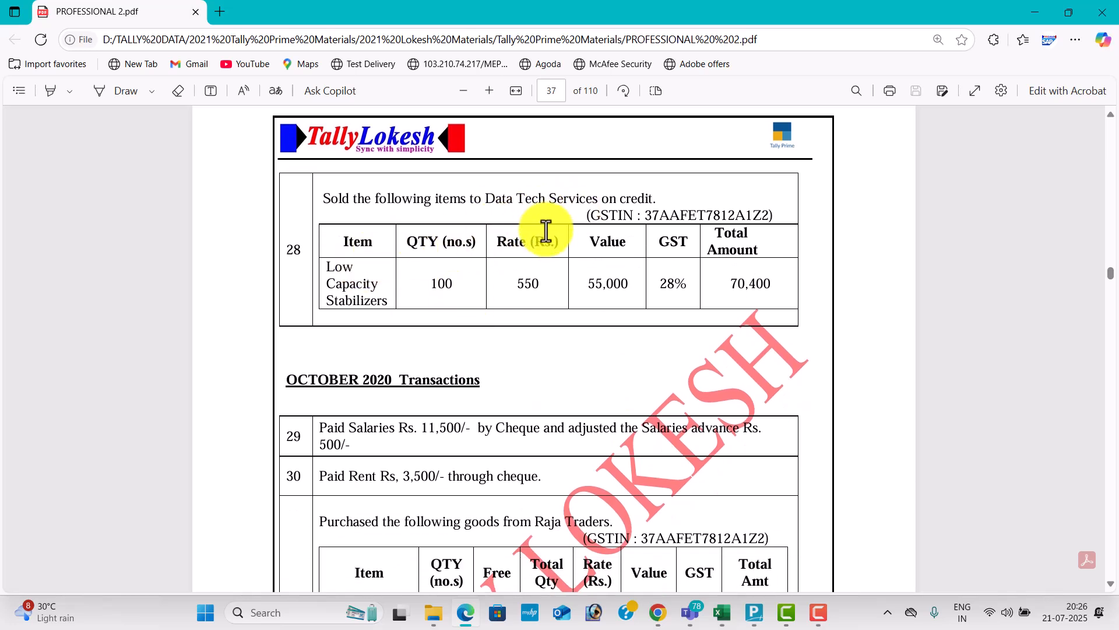
{"action": "scroll", "coordinate": [546, 236], "scroll_direction": "down", "scroll_amount": 5}
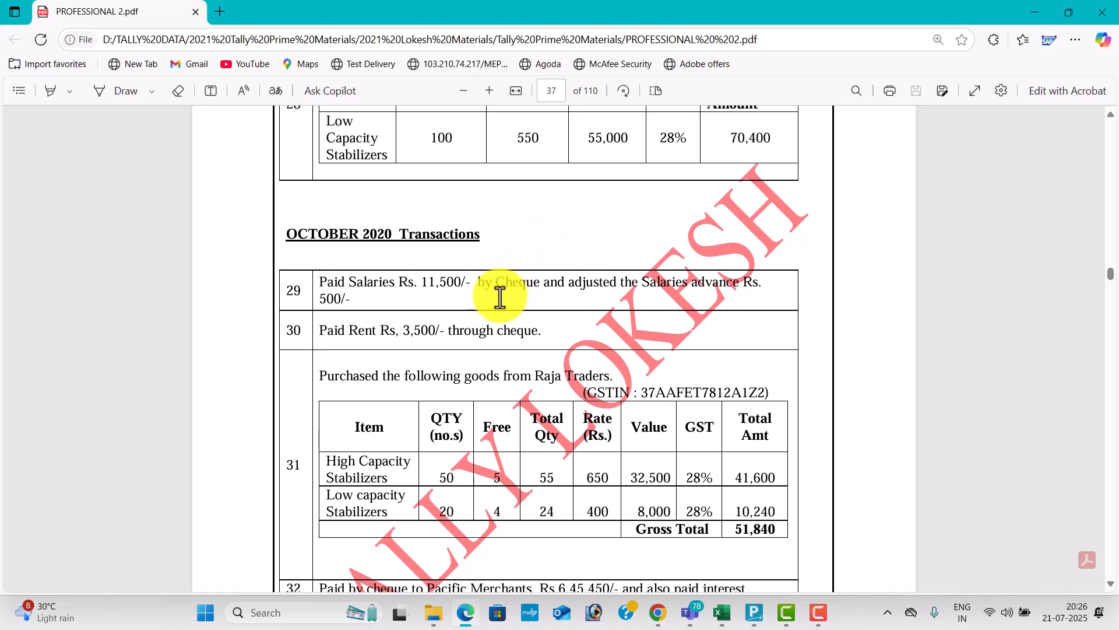
Step: Switch back to TallyPrime and set the new Payment voucher's date to 1-Oct-25
{"action": "key", "text": "alt+Tab"}
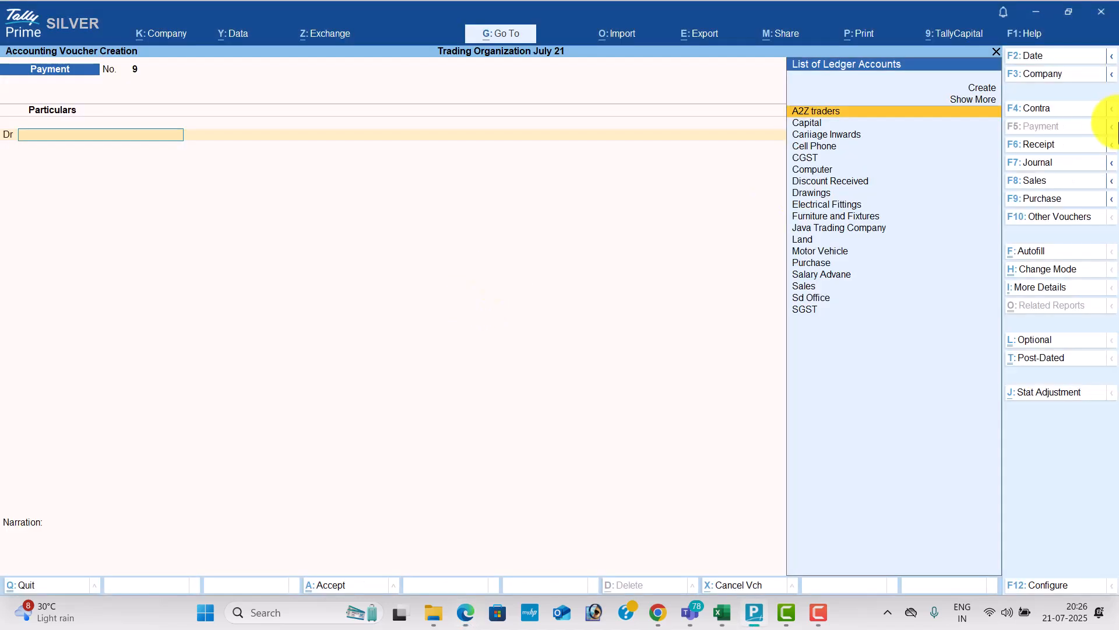
{"action": "left_click", "coordinate": [1048, 56]}
{"action": "type", "text": "1-10"}
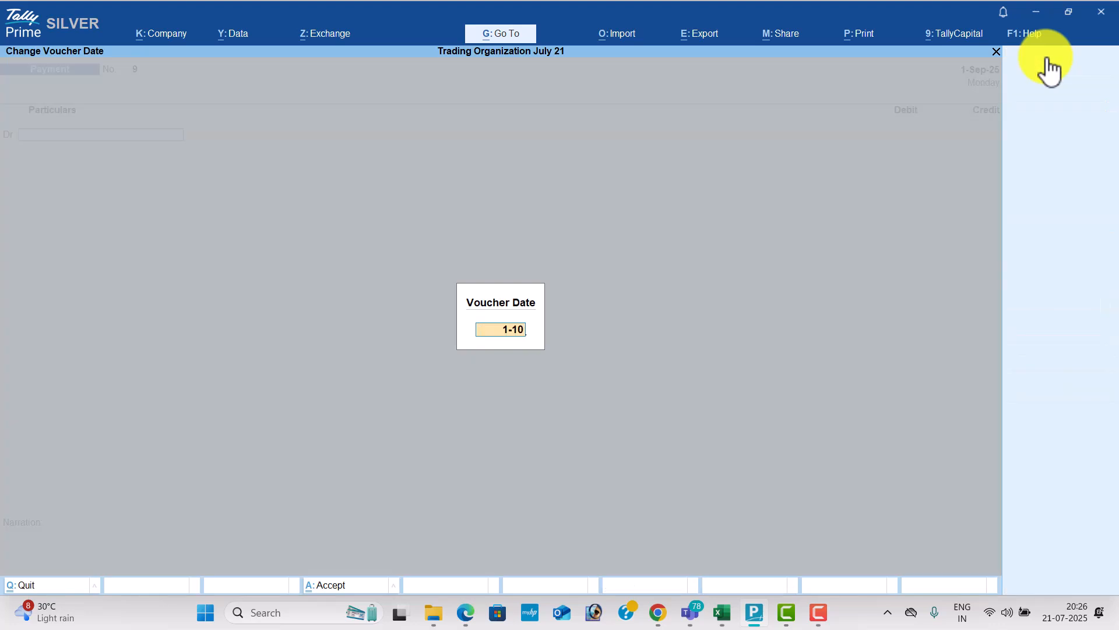
{"action": "key", "text": "Return"}
Step: Create a ledger named Salaries under Indirect Expenses for the debit line of the payment voucher
{"action": "type", "text": "Sa"}
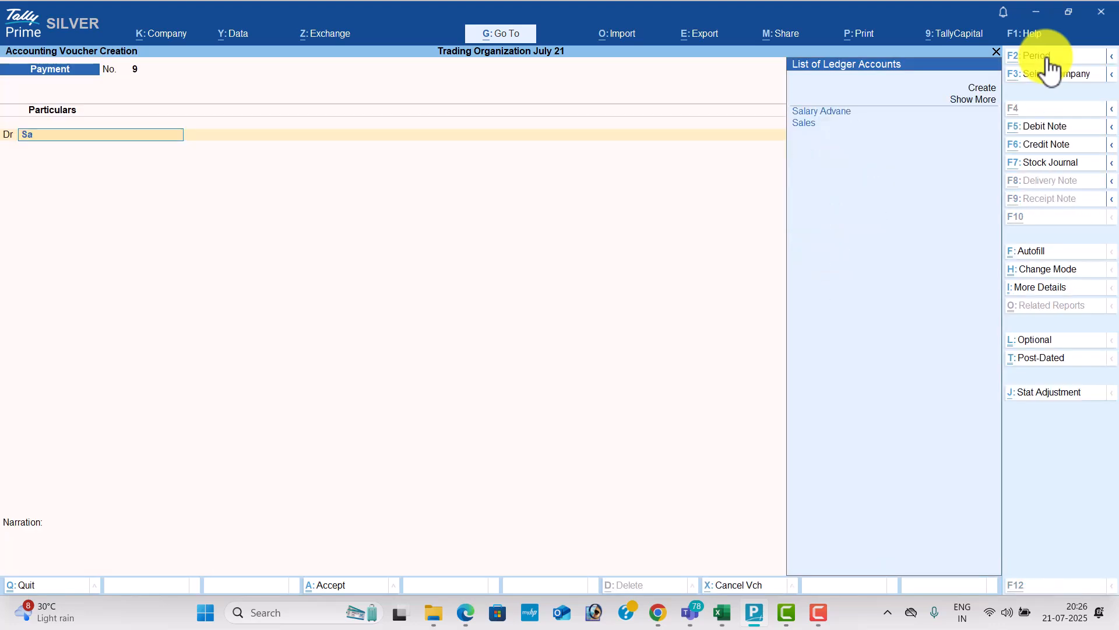
{"action": "key", "text": "alt+c"}
{"action": "key", "text": "Return"}
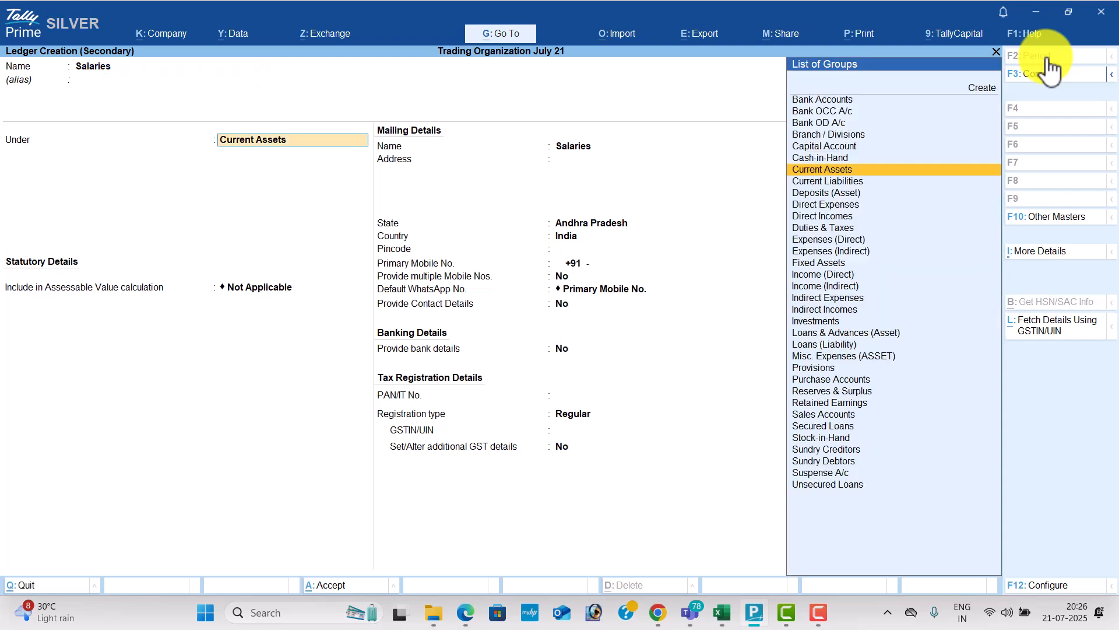
{"action": "type", "text": "Ind"}
{"action": "key", "text": "Return"}
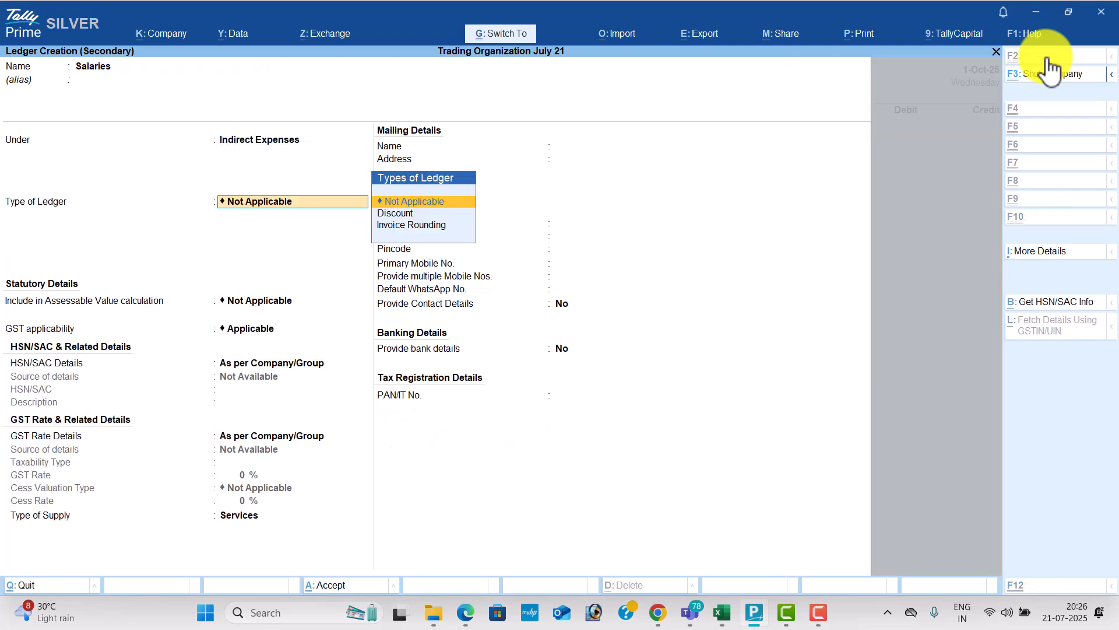
{"action": "key", "text": "ctrl+a"}
Step: Debit Salaries with 11,500 and credit Salary Advane with 500, per transaction 29 in the PDF
{"action": "key", "text": "alt+Tab"}
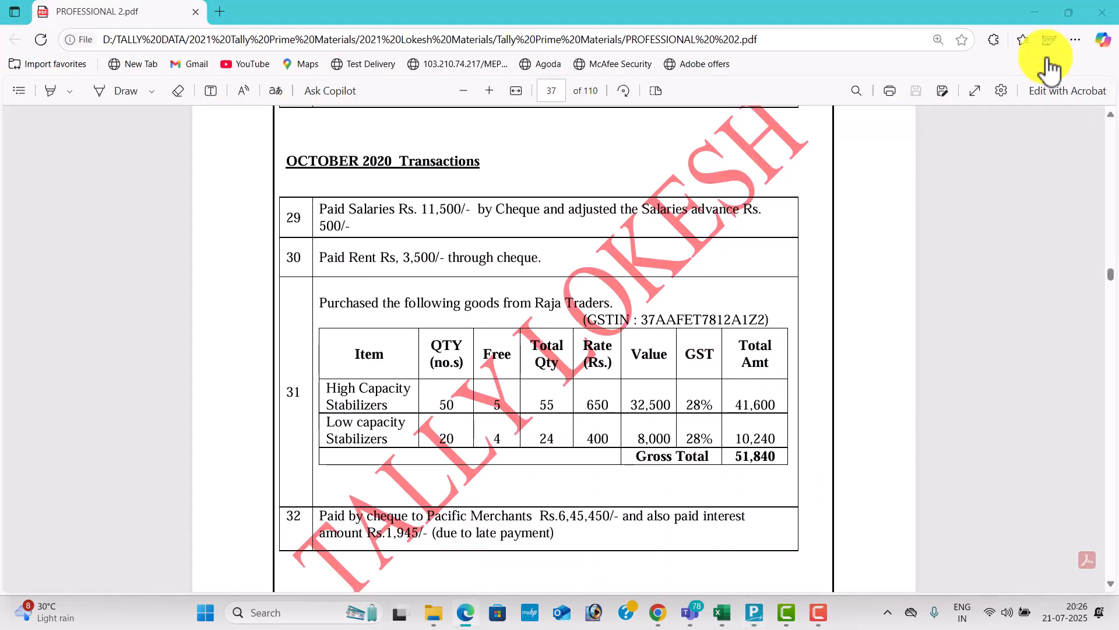
{"action": "key", "text": "alt+Tab"}
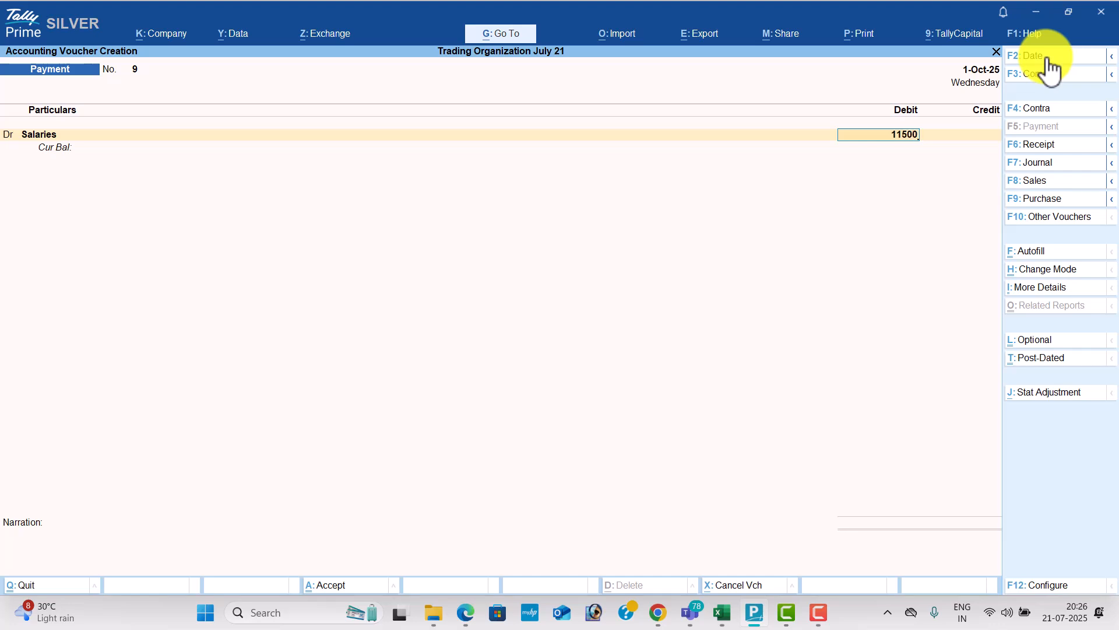
{"action": "key", "text": "Return"}
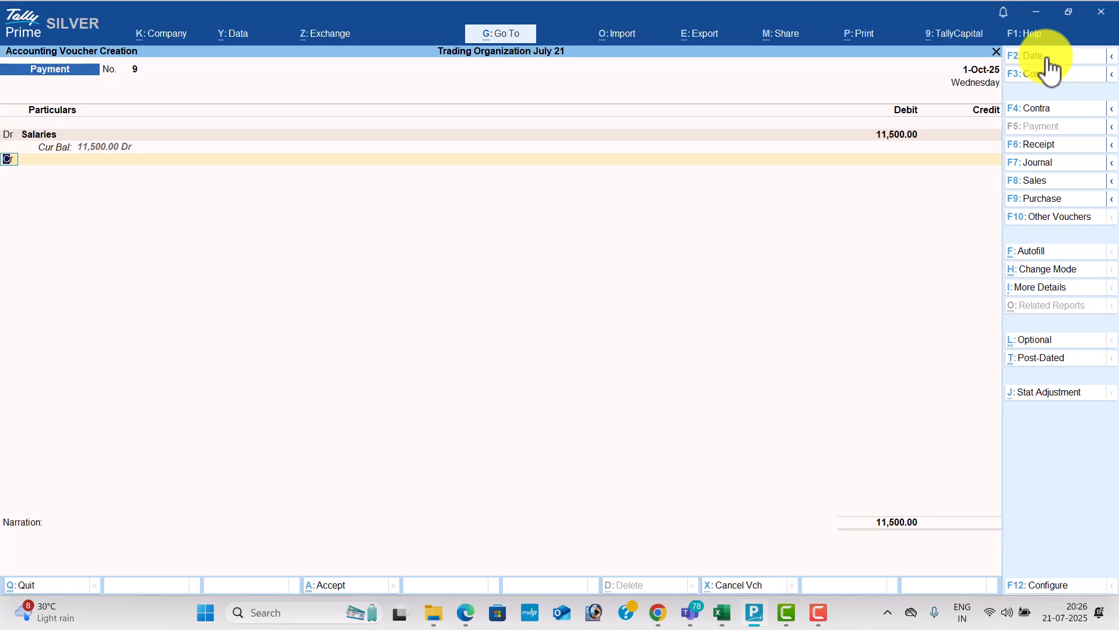
{"action": "key", "text": "Return"}
{"action": "type", "text": "Sa"}
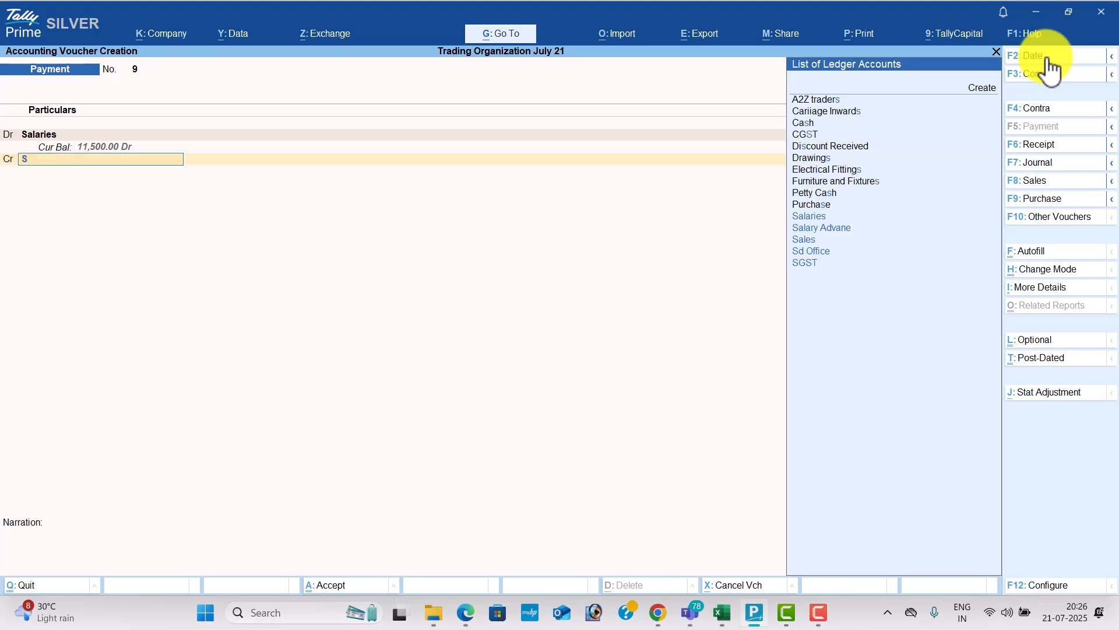
{"action": "key", "text": "Down"}
{"action": "key", "text": "Return"}
{"action": "type", "text": "500"}
{"action": "key", "text": "Return"}
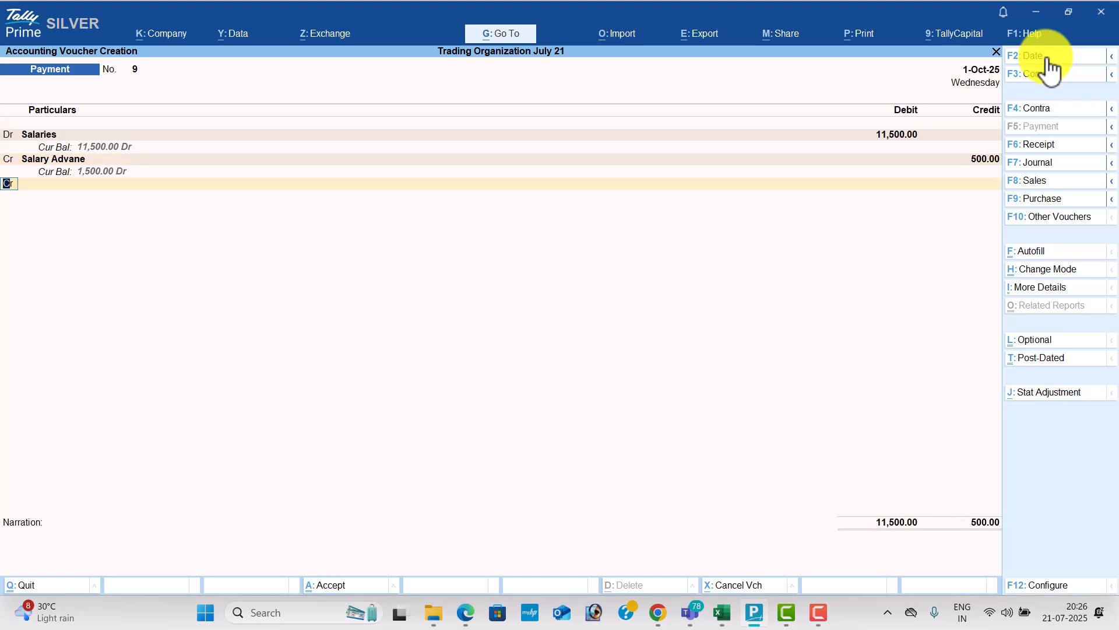
Step: Credit Icici Bank with the balancing 11,000 as a cheque payment and save the salaries voucher
{"action": "key", "text": "Return"}
{"action": "key", "text": "alt+Tab"}
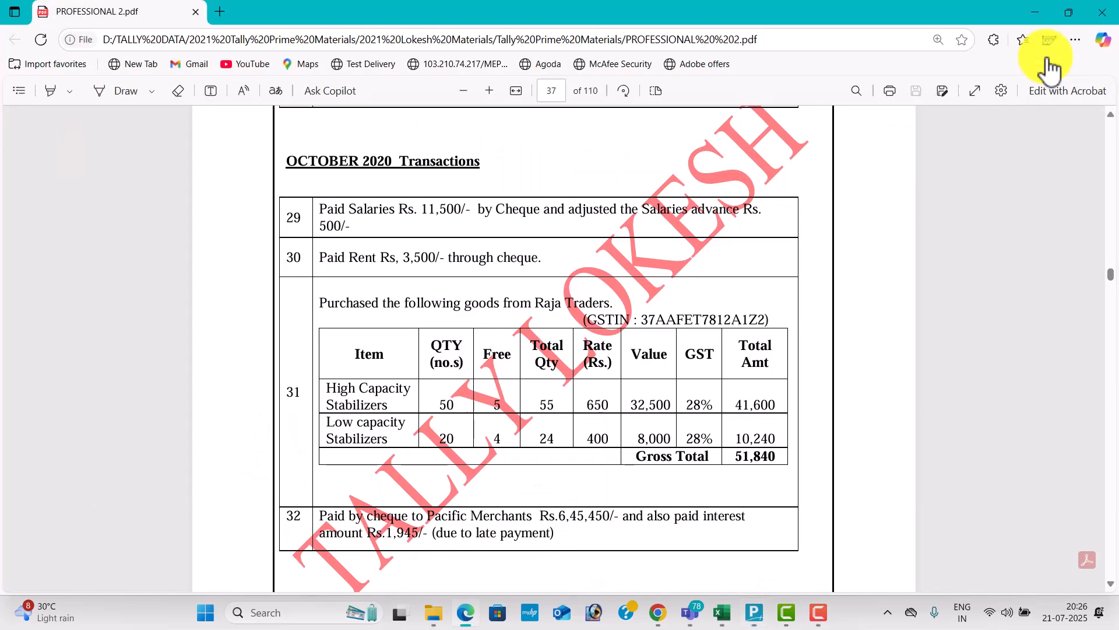
{"action": "key", "text": "alt+Tab"}
{"action": "type", "text": "i"}
{"action": "key", "text": "Return"}
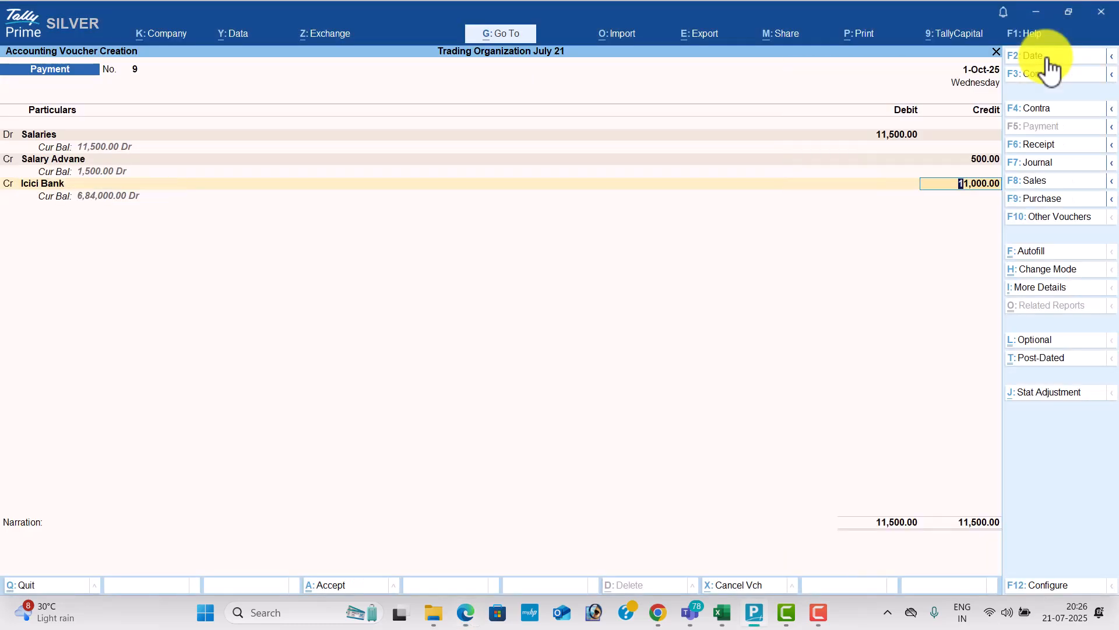
{"action": "key", "text": "Return"}
{"action": "key", "text": "Return"}
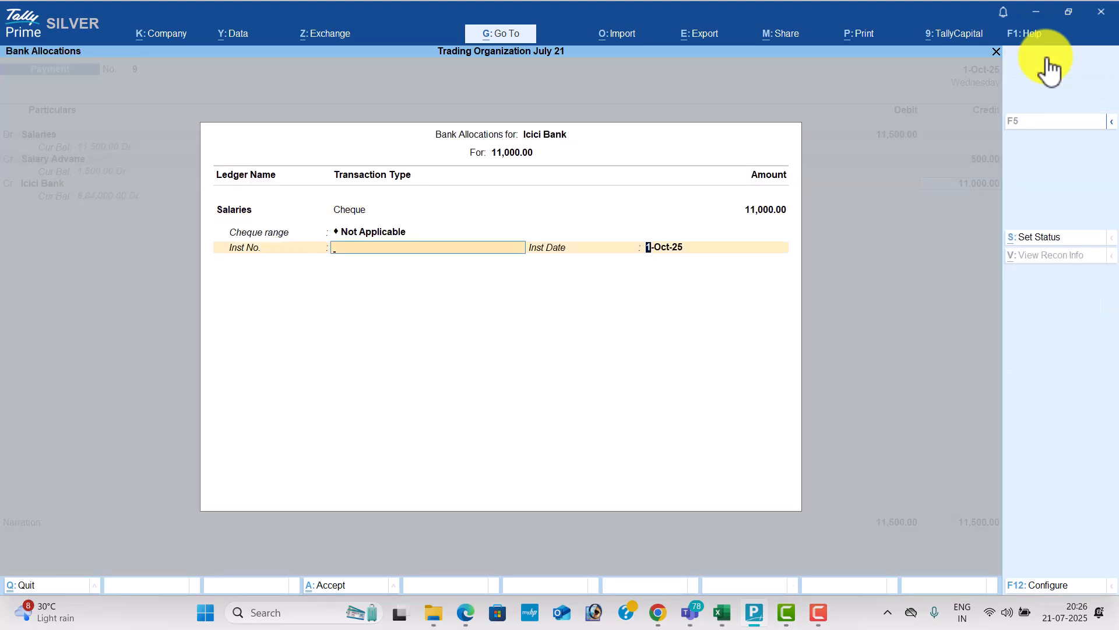
{"action": "key", "text": "Return"}
{"action": "key", "text": "Return"}
{"action": "key", "text": "Return"}
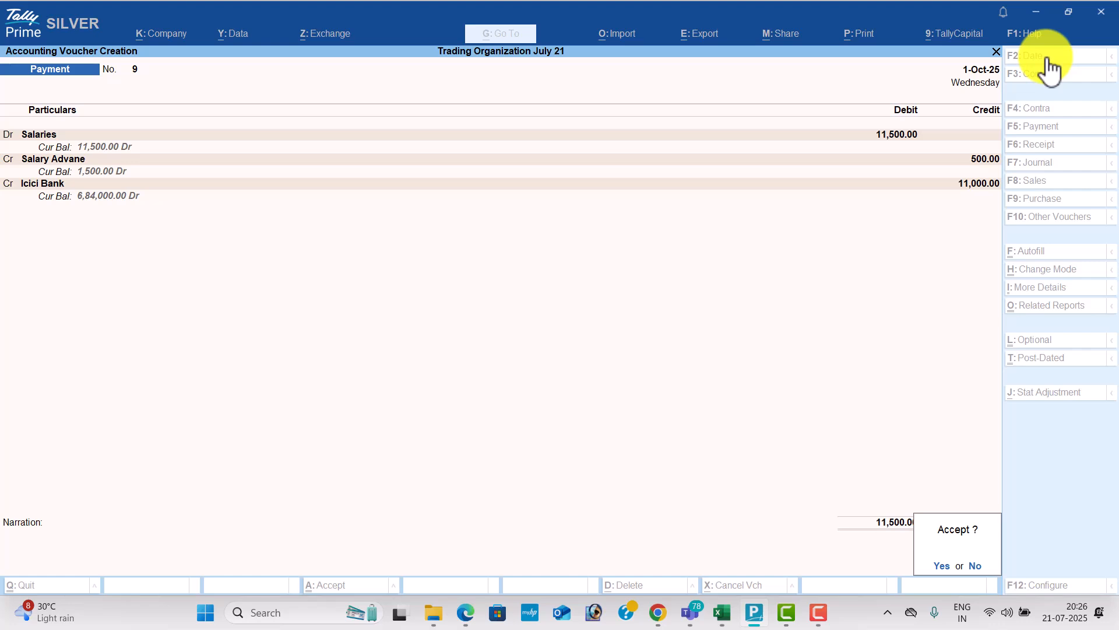
{"action": "key", "text": "Return"}
Step: Examine the billed, free and total quantities of the Raja Traders purchase in transaction 31 of the PDF
{"action": "key", "text": "alt+Tab"}
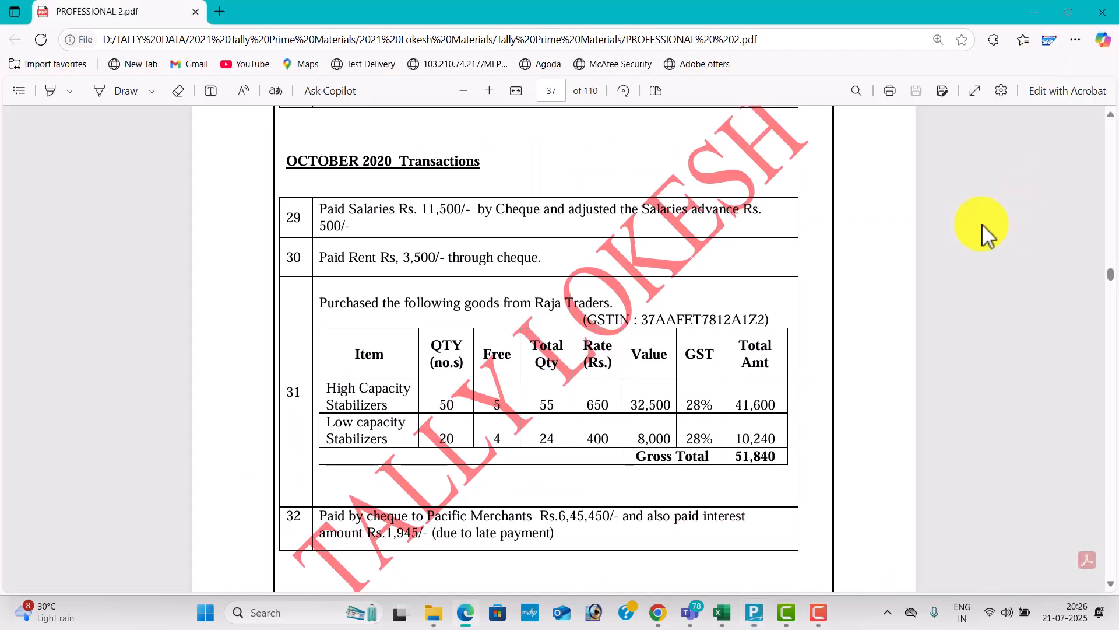
{"action": "scroll", "coordinate": [574, 377], "scroll_direction": "down", "scroll_amount": 1}
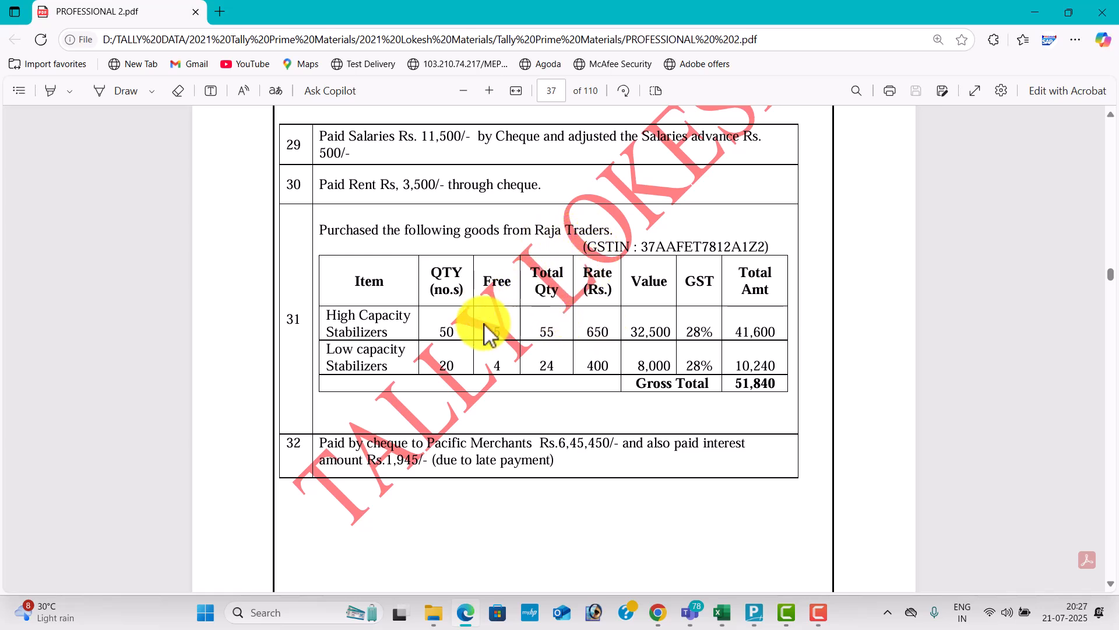
{"action": "left_click_drag", "start_coordinate": [442, 341], "coordinate": [464, 356]}
{"action": "scroll", "coordinate": [464, 349], "scroll_direction": "down", "scroll_amount": 1}
{"action": "right_click", "coordinate": [473, 347]}
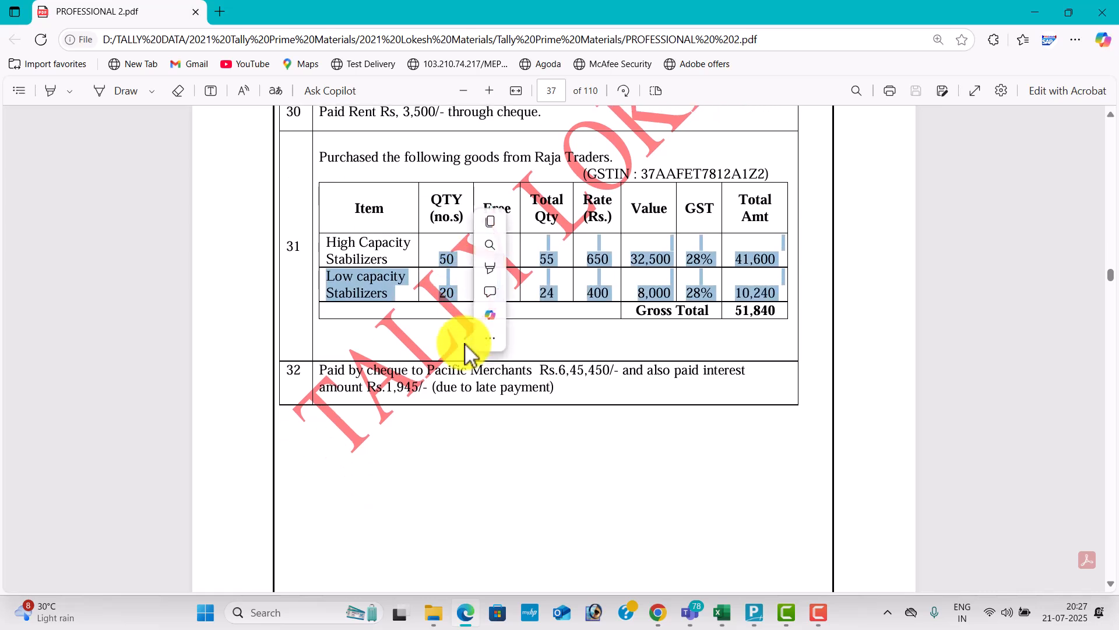
{"action": "left_click", "coordinate": [641, 263]}
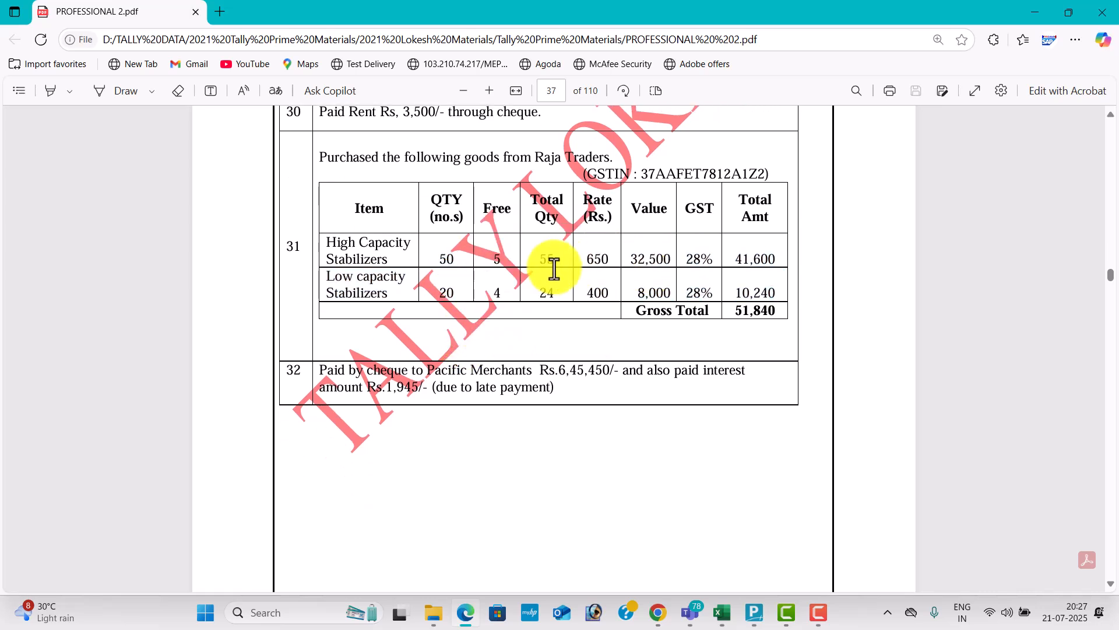
{"action": "left_click_drag", "start_coordinate": [540, 259], "coordinate": [555, 258]}
{"action": "left_click_drag", "start_coordinate": [439, 260], "coordinate": [458, 260]}
{"action": "left_click_drag", "start_coordinate": [536, 293], "coordinate": [560, 301]}
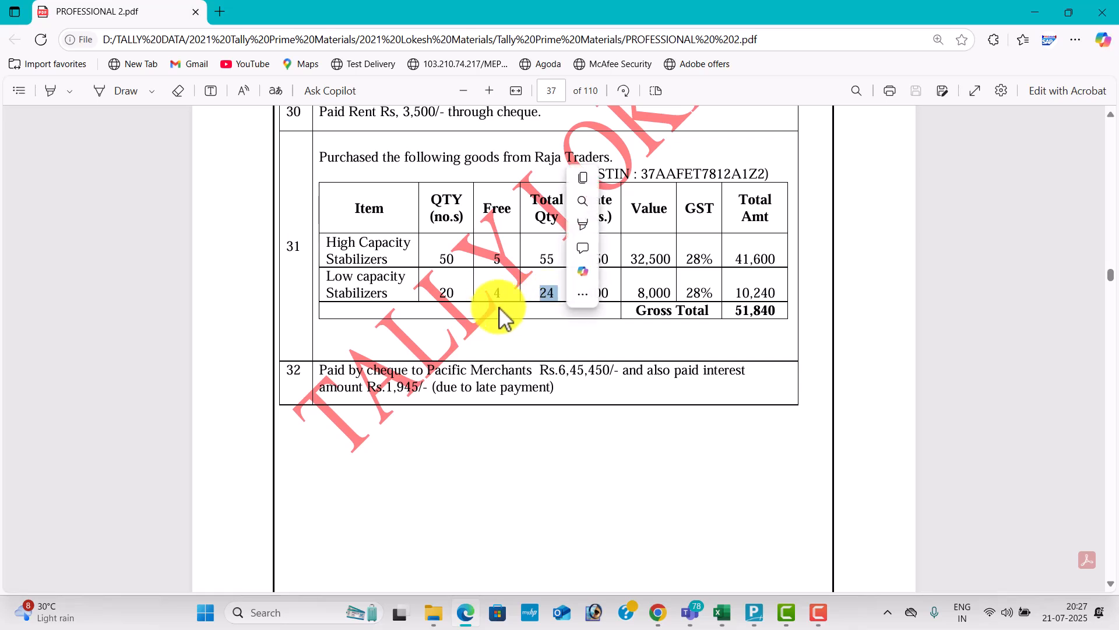
{"action": "left_click", "coordinate": [458, 293]}
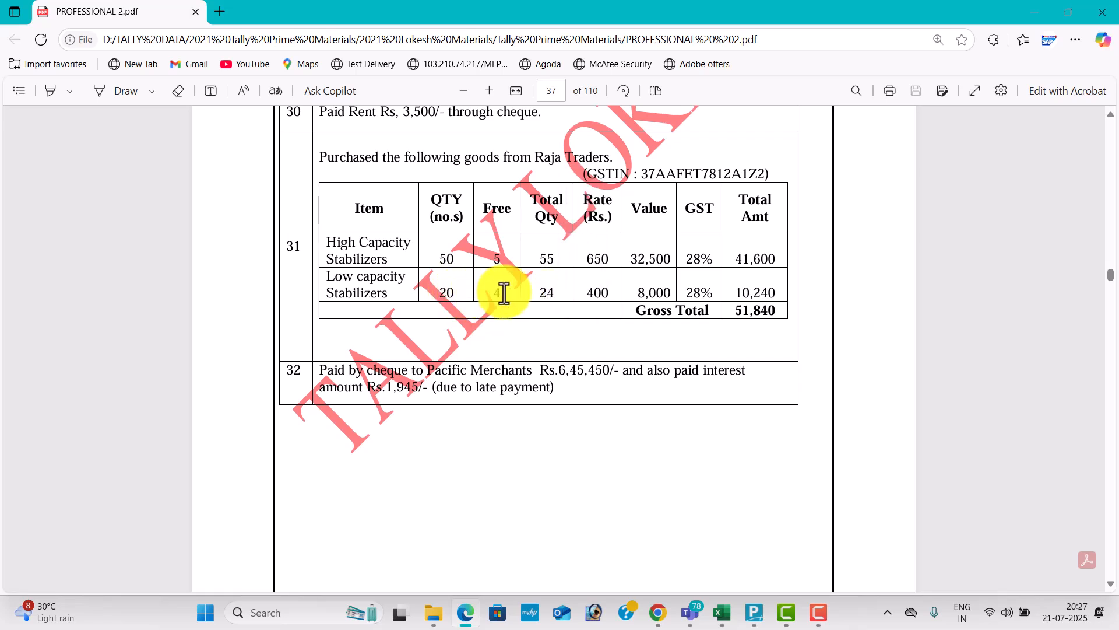
Step: Open a Purchase voucher in TallyPrime and enable separate Actual and Billed Quantity columns in invoices
{"action": "key", "text": "alt+Tab"}
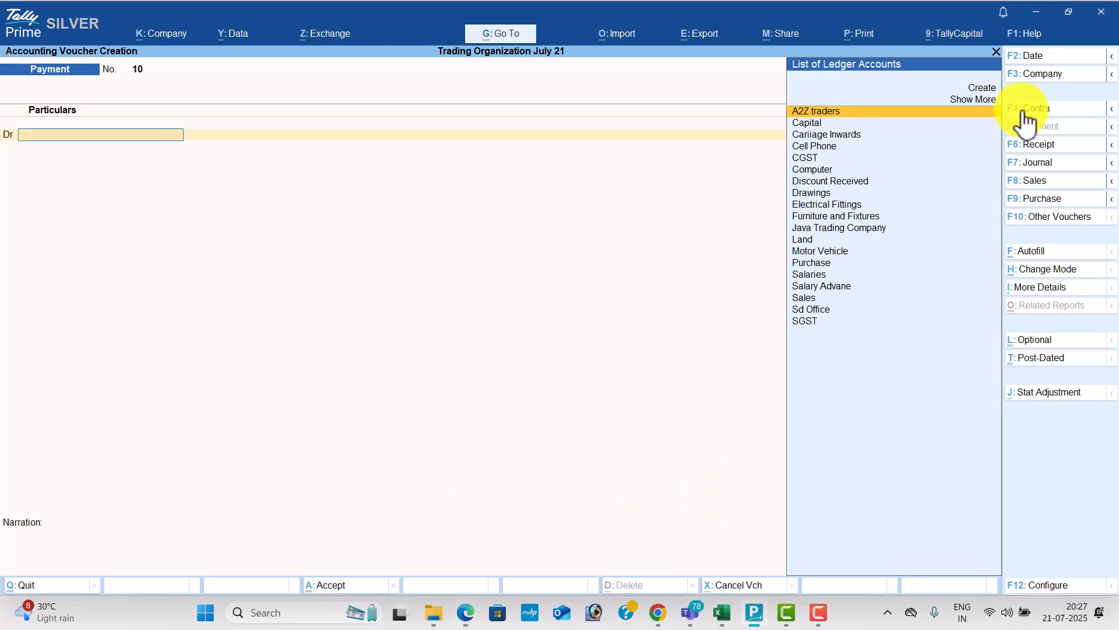
{"action": "left_click", "coordinate": [1058, 198]}
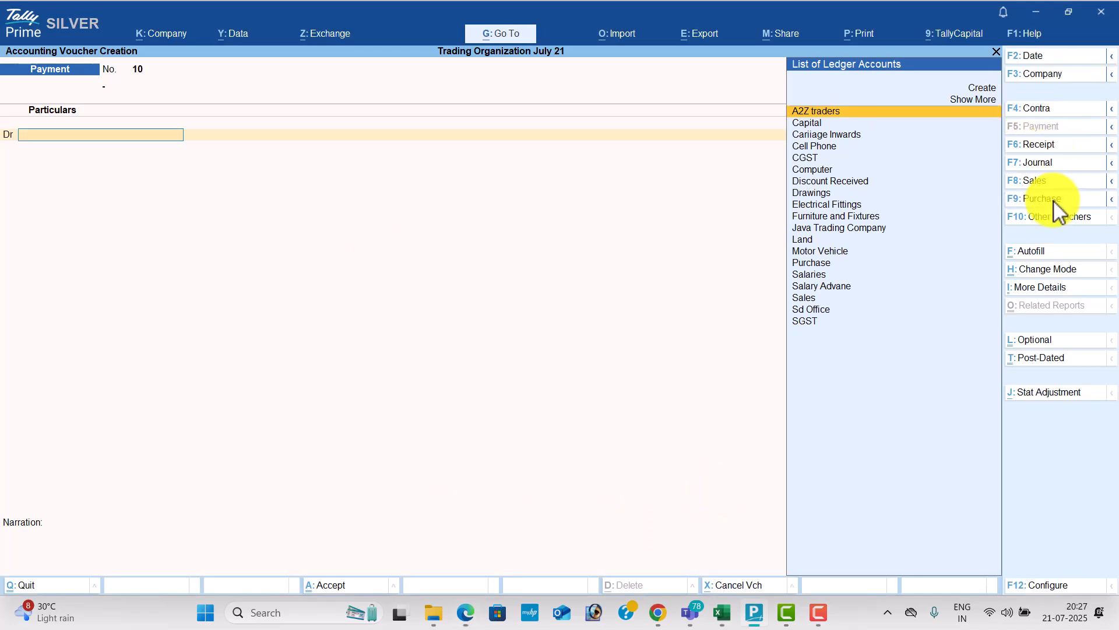
{"action": "left_click", "coordinate": [186, 37]}
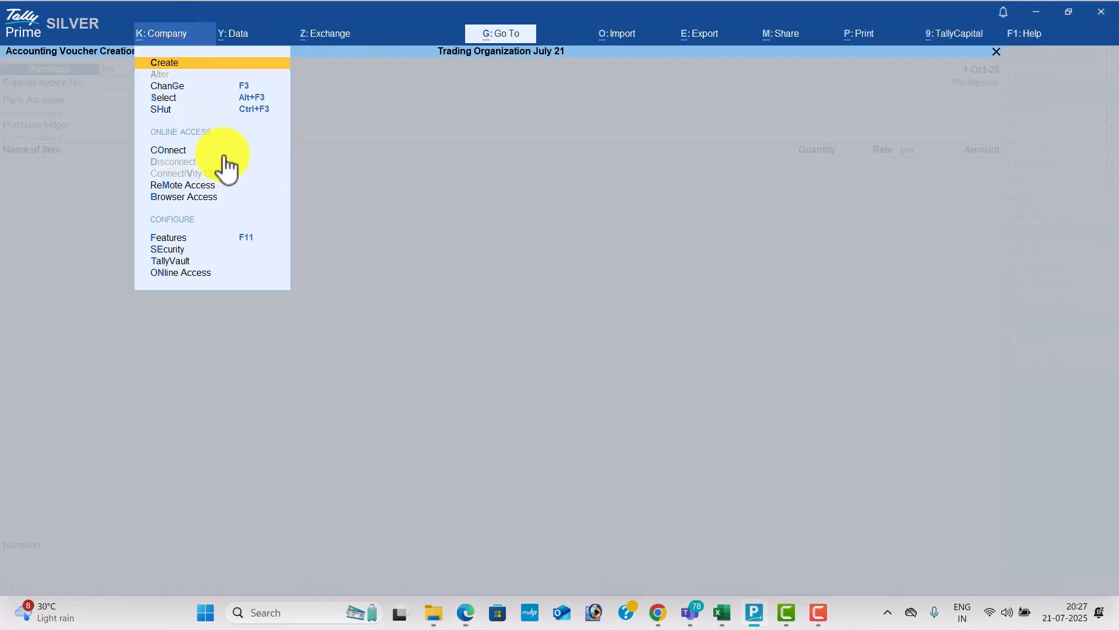
{"action": "left_click", "coordinate": [246, 239]}
{"action": "left_click", "coordinate": [458, 412]}
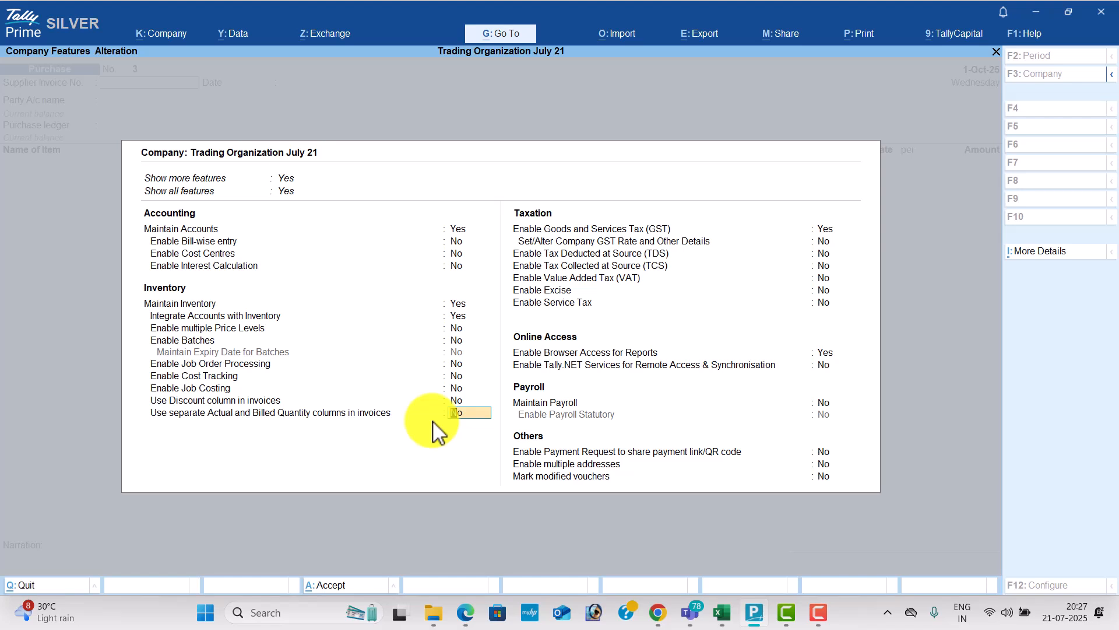
{"action": "type", "text": "y"}
{"action": "key", "text": "Return"}
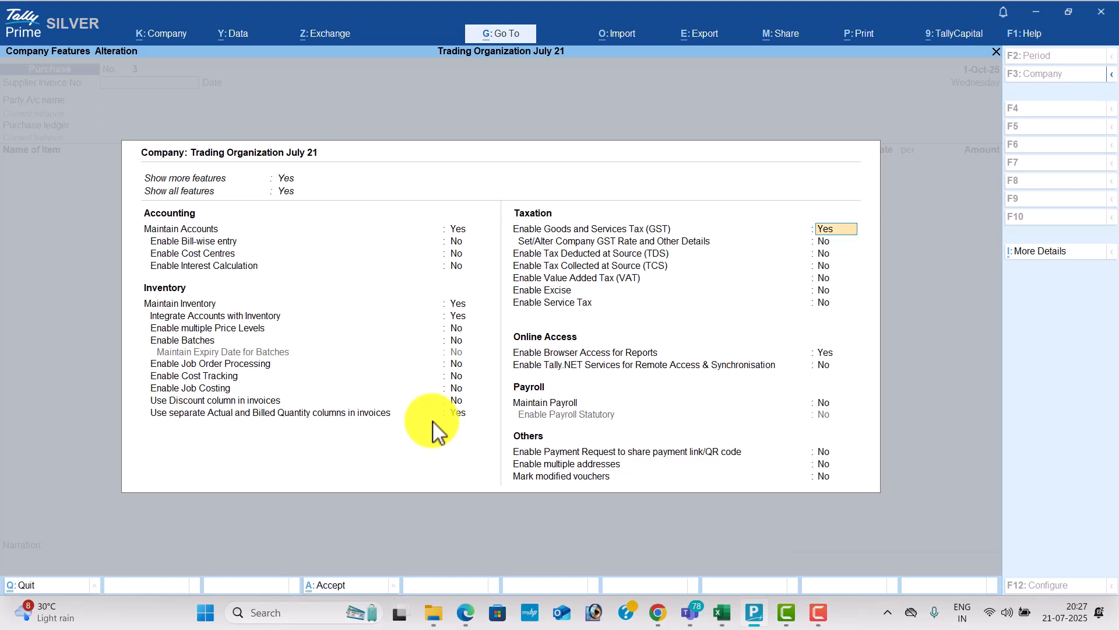
{"action": "key", "text": "ctrl+a"}
{"action": "key", "text": "Return"}
{"action": "key", "text": "Return"}
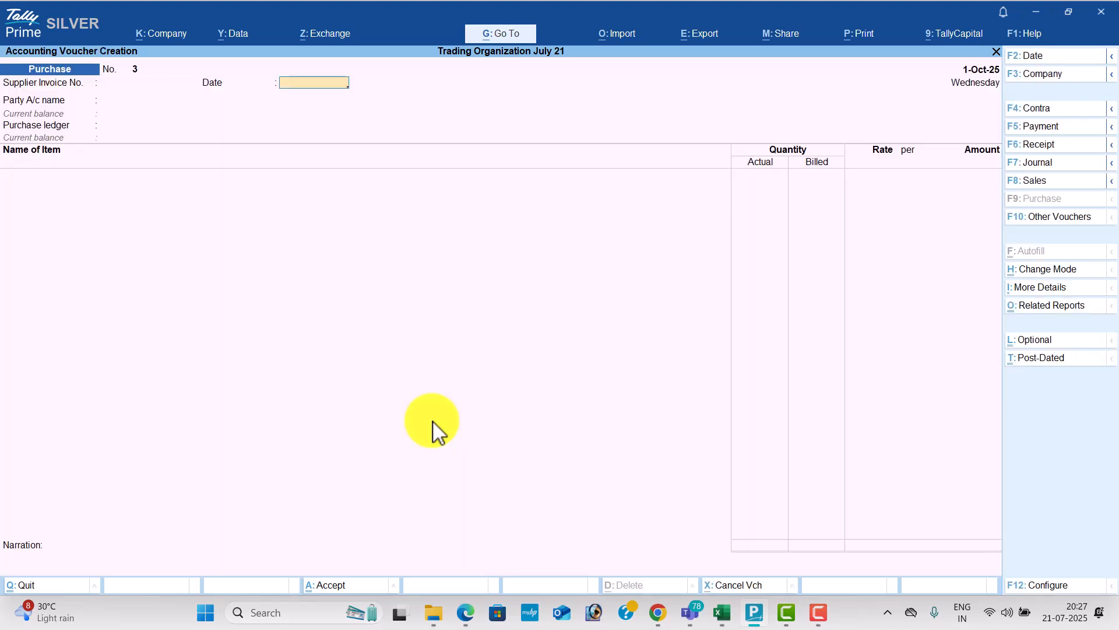
Step: Create a party ledger named Raja Traders. under Sundry Debtors, copying the name from the PDF
{"action": "key", "text": "alt+Tab"}
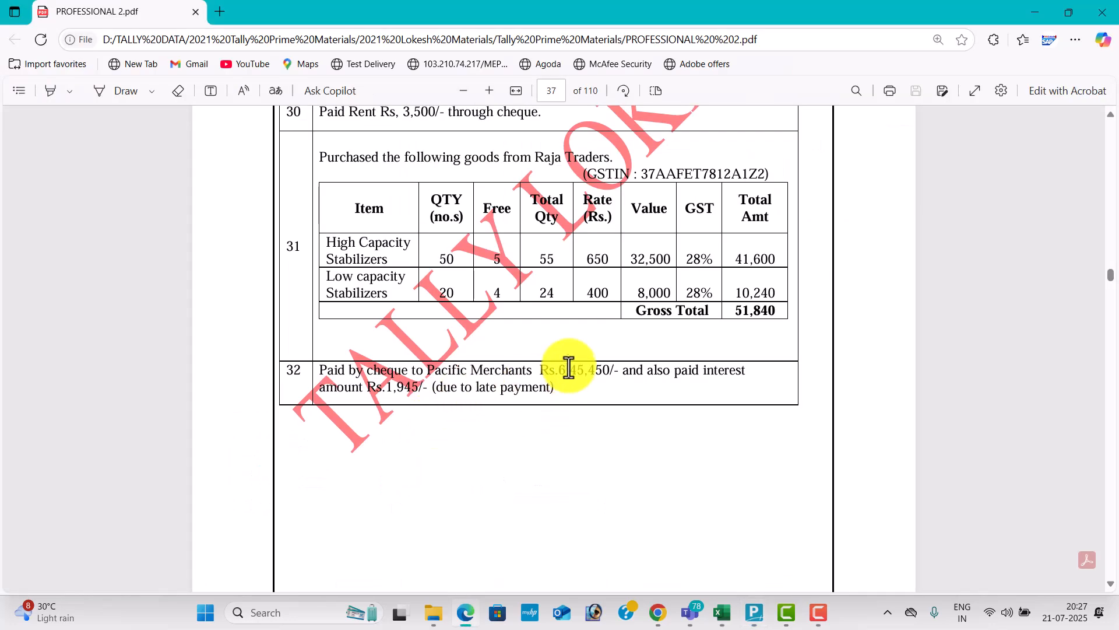
{"action": "left_click_drag", "start_coordinate": [535, 158], "coordinate": [618, 169]}
{"action": "key", "text": "ctrl+c"}
{"action": "key", "text": "alt+Tab"}
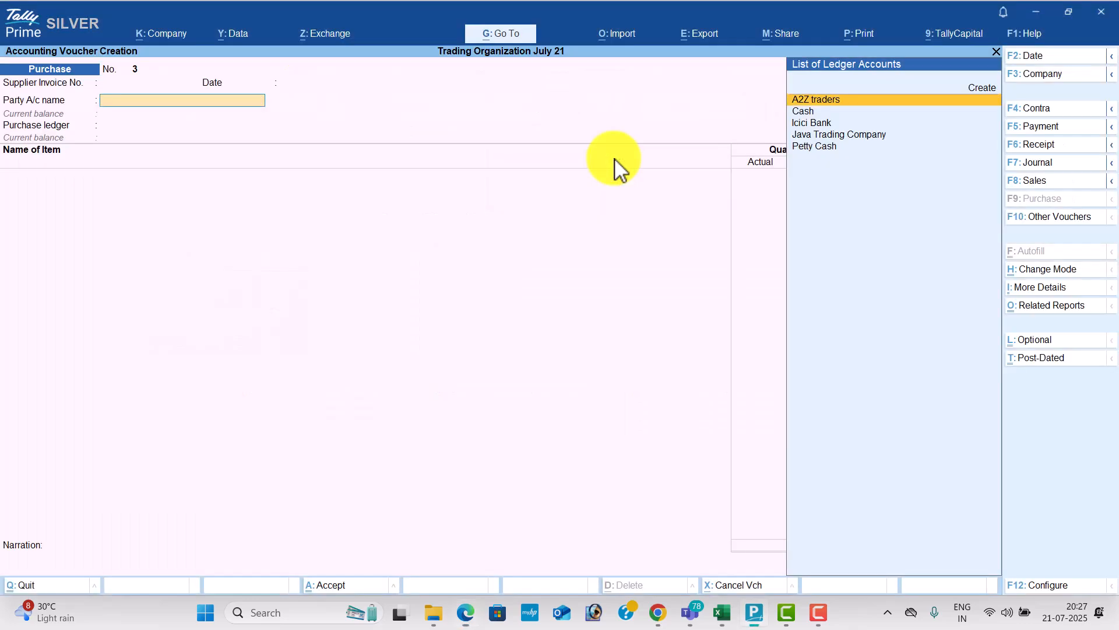
{"action": "key", "text": "alt+c"}
{"action": "key", "text": "ctrl+alt+v"}
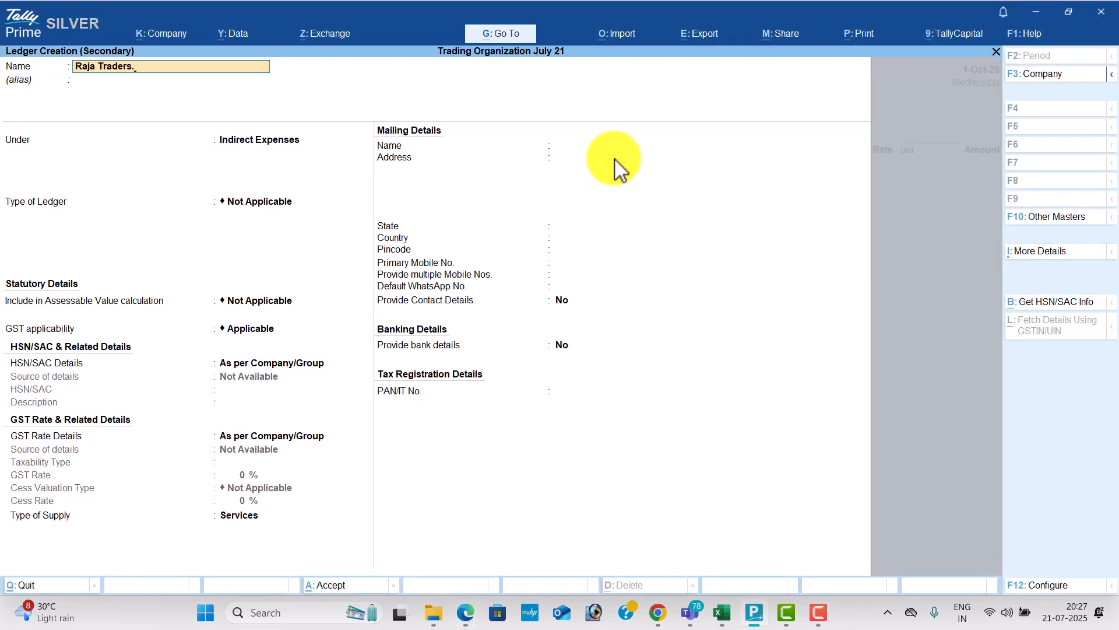
{"action": "key", "text": "Return"}
{"action": "type", "text": "Sun"}
{"action": "key", "text": "Down"}
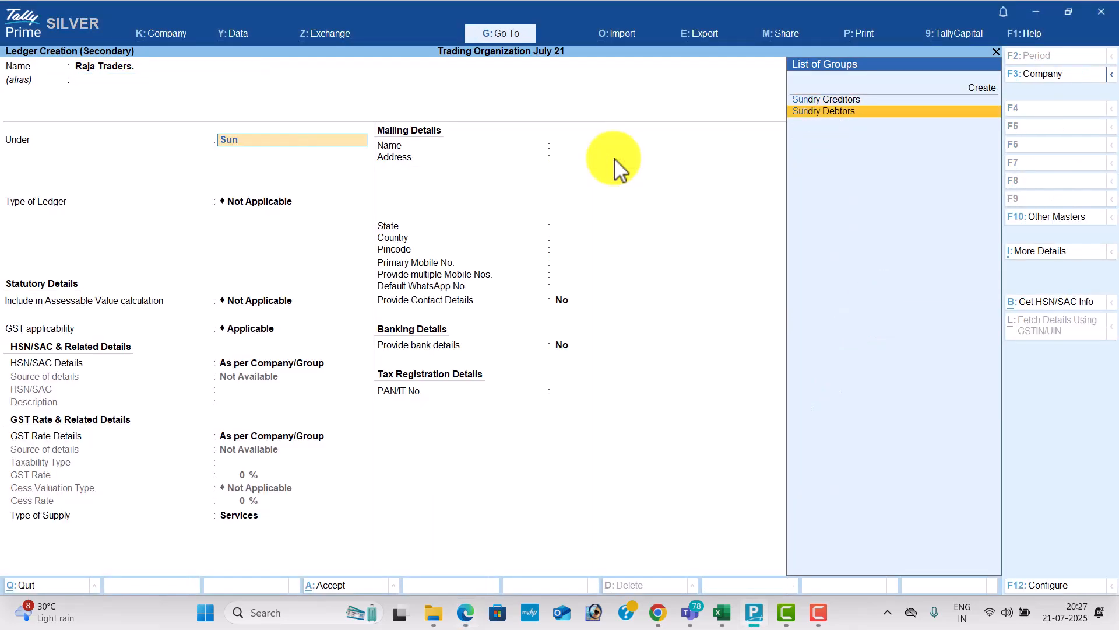
{"action": "key", "text": "Return"}
Step: Copy the supplier's GSTIN from the PDF into the Raja Traders. ledger and save the ledger
{"action": "key", "text": "Return"}
{"action": "key", "text": "Return"}
{"action": "key", "text": "Return"}
{"action": "key", "text": "Return"}
{"action": "key", "text": "Return"}
{"action": "key", "text": "Return"}
{"action": "key", "text": "Return"}
{"action": "key", "text": "Return"}
{"action": "key", "text": "Return"}
{"action": "key", "text": "Return"}
{"action": "key", "text": "Return"}
{"action": "key", "text": "Return"}
{"action": "key", "text": "alt+Tab"}
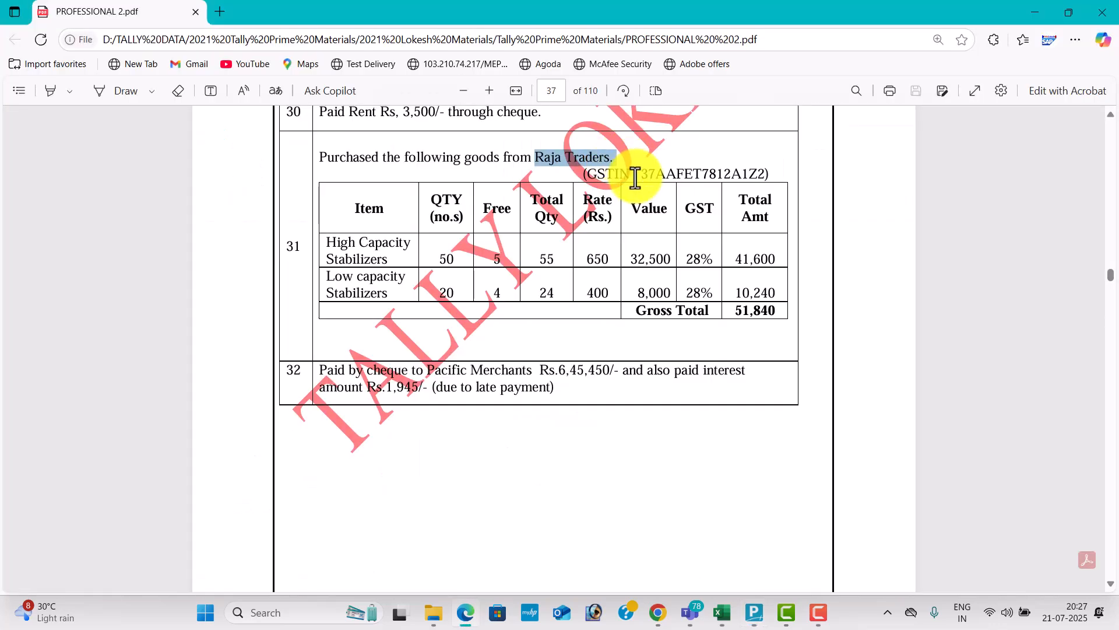
{"action": "left_click_drag", "start_coordinate": [641, 175], "coordinate": [760, 174]}
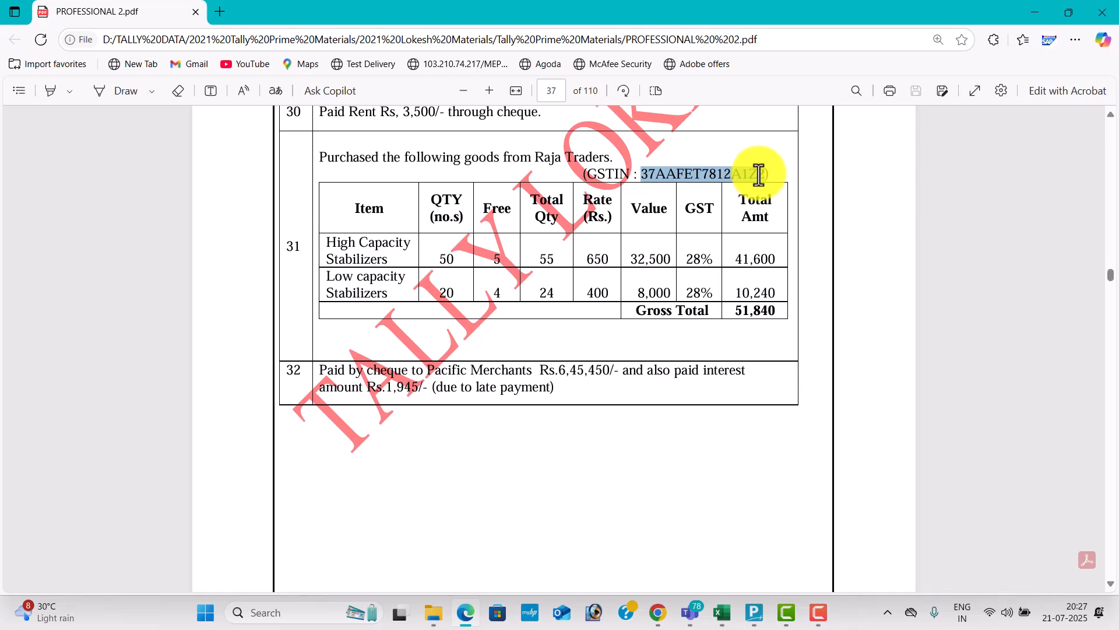
{"action": "key", "text": "ctrl+c"}
{"action": "key", "text": "alt+Tab"}
{"action": "key", "text": "ctrl+alt+v"}
{"action": "key", "text": "Return"}
{"action": "key", "text": "Return"}
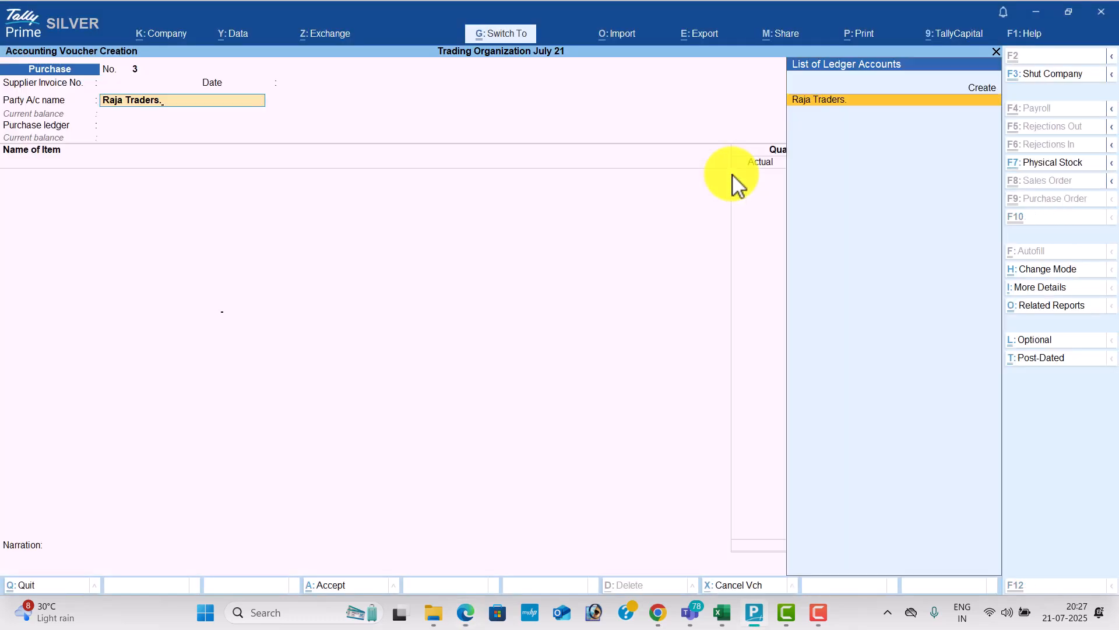
Step: Accept Raja Traders. as the party with the Purchase ledger and choose High Capacity Stabilizers as the first item
{"action": "key", "text": "ctrl+a"}
{"action": "key", "text": "Return"}
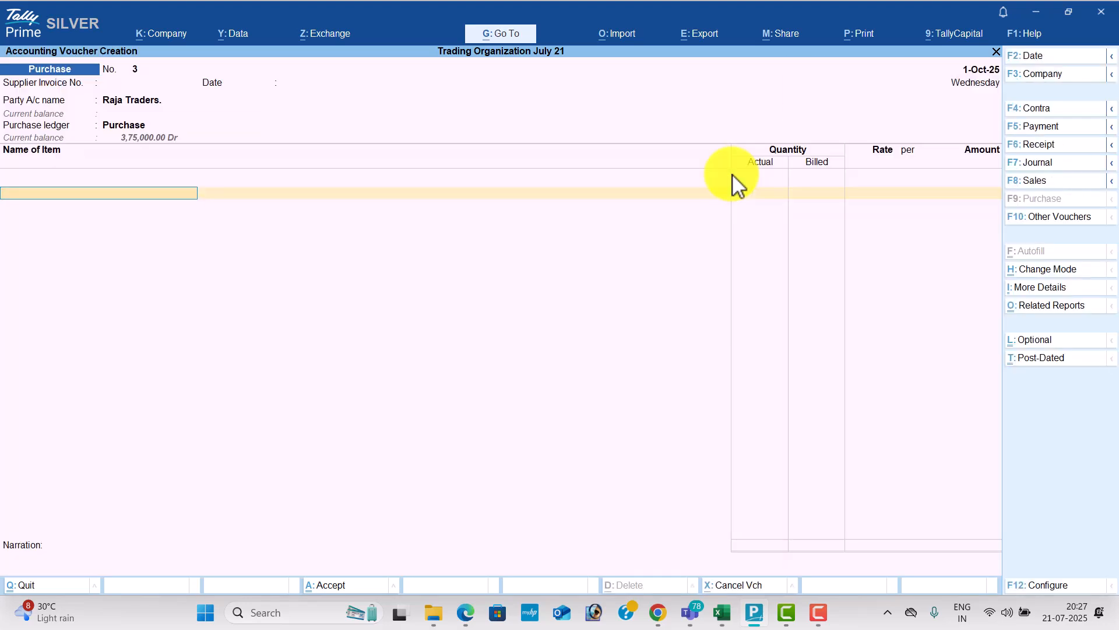
{"action": "key", "text": "alt+Tab"}
{"action": "key", "text": "alt+Tab"}
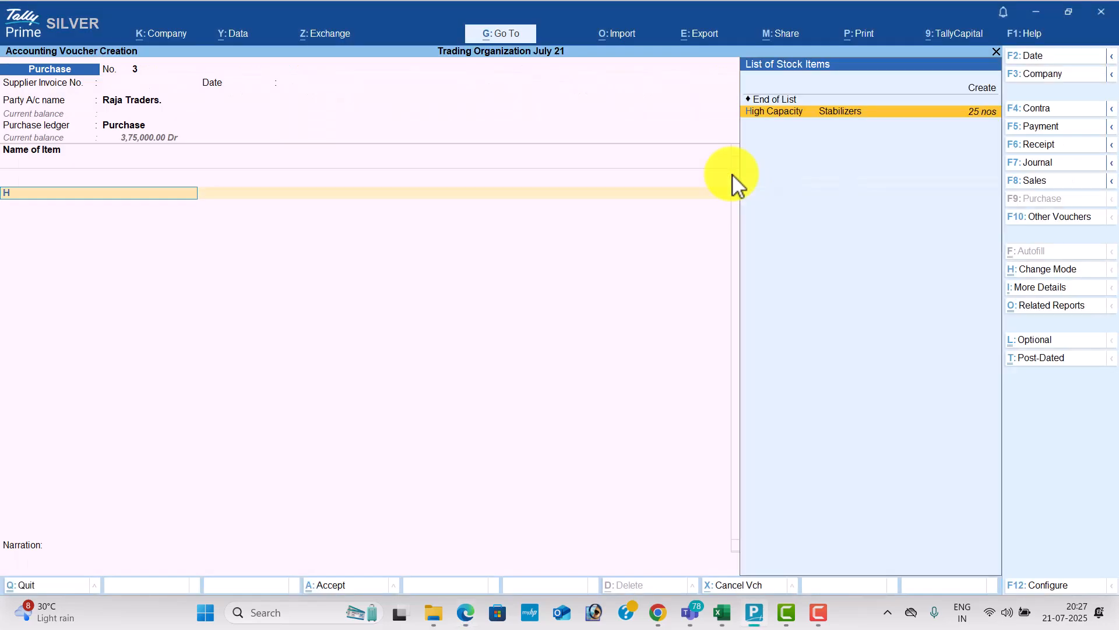
{"action": "key", "text": "Return"}
Step: Enter High Capacity Stabilizers with 55 nos actual, 50 nos billed and a rate of 650, per transaction 31
{"action": "key", "text": "alt+Tab"}
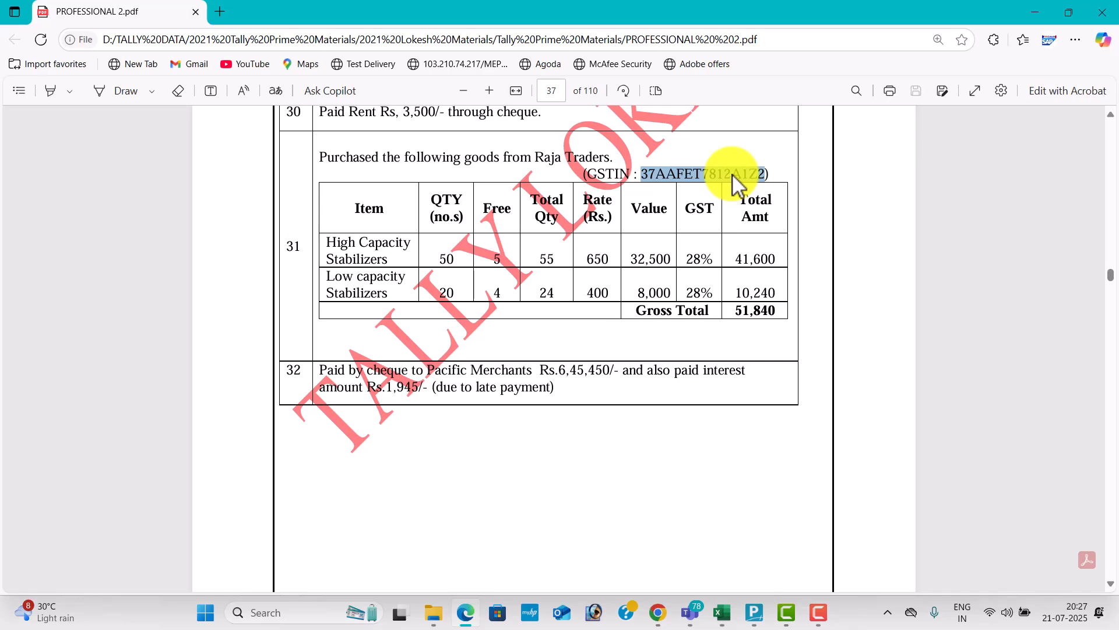
{"action": "key", "text": "alt+Tab"}
{"action": "type", "text": "55"}
{"action": "key", "text": "Return"}
{"action": "type", "text": "50"}
{"action": "key", "text": "Return"}
{"action": "key", "text": "alt+Tab"}
{"action": "key", "text": "alt+Tab"}
{"action": "type", "text": "650"}
{"action": "key", "text": "Return"}
{"action": "key", "text": "Return"}
{"action": "key", "text": "Return"}
Step: Add Low Capacity Stabilizers with 24 nos actual and 20 nos billed at a rate of 400, and end the item list
{"action": "key", "text": "alt+Tab"}
{"action": "key", "text": "alt+Tab"}
{"action": "key", "text": "Return"}
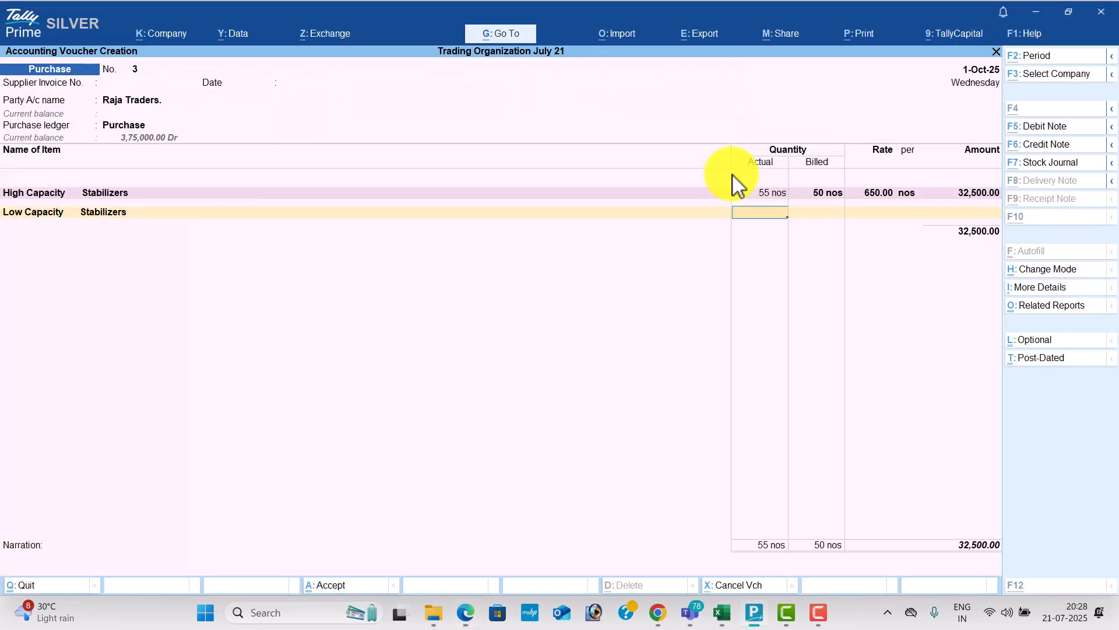
{"action": "key", "text": "alt+Tab"}
{"action": "key", "text": "alt+Tab"}
{"action": "type", "text": "24"}
{"action": "key", "text": "Return"}
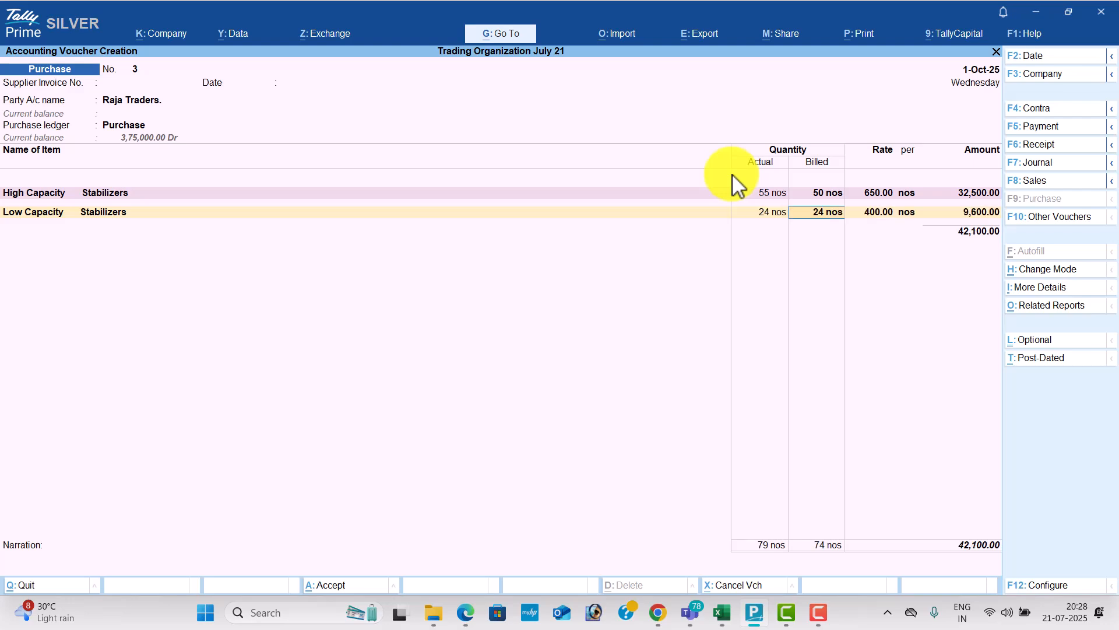
{"action": "key", "text": "alt+Tab"}
{"action": "key", "text": "alt+Tab"}
{"action": "type", "text": "20"}
{"action": "key", "text": "Return"}
{"action": "key", "text": "alt+Tab"}
{"action": "key", "text": "alt+Tab"}
{"action": "key", "text": "Return"}
{"action": "key", "text": "Return"}
Step: Add CGST and SGST to the Raja Traders purchase and save the voucher
{"action": "type", "text": "cg"}
{"action": "key", "text": "Return"}
{"action": "key", "text": "Return"}
{"action": "type", "text": "sg"}
{"action": "key", "text": "Return"}
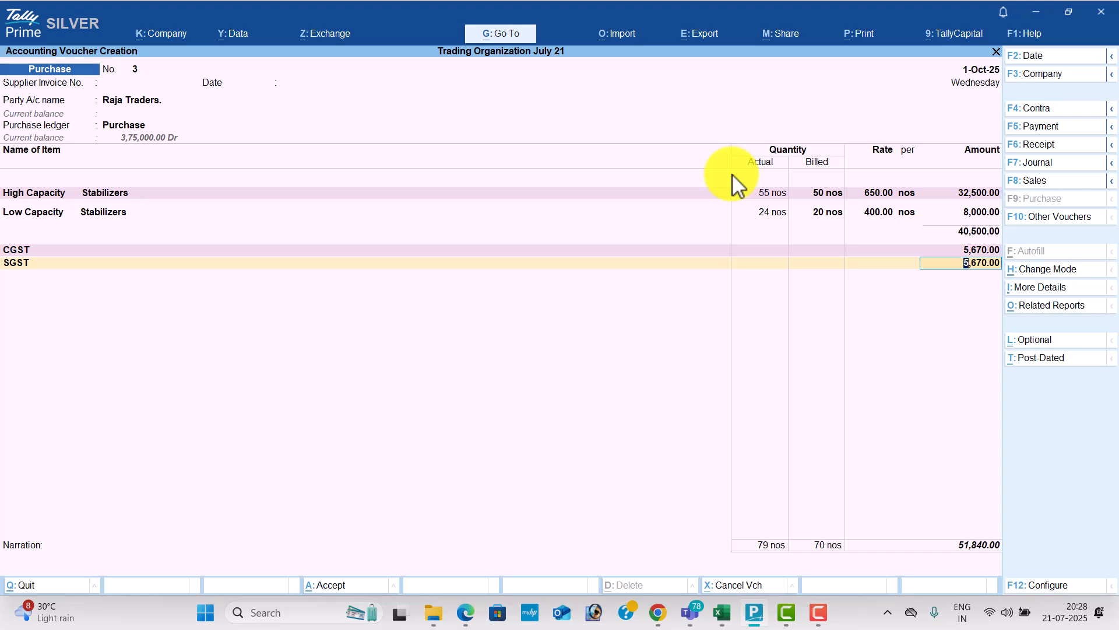
{"action": "key", "text": "ctrl"}
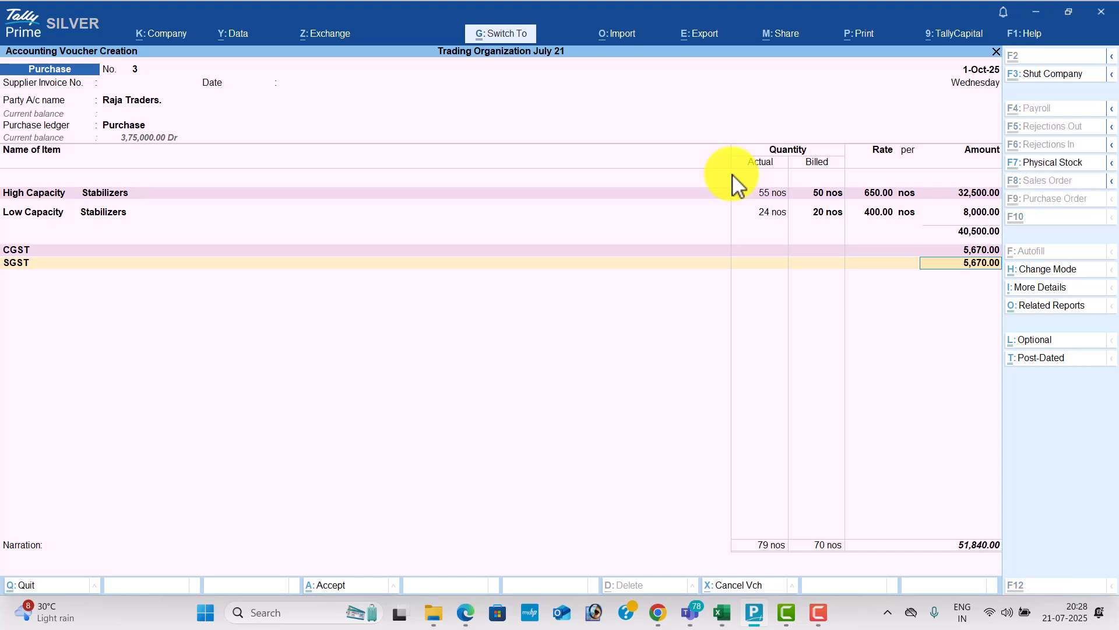
{"action": "key", "text": "ctrl+a"}
Step: Check transaction 32 in the exercise PDF, start a payment voucher in TallyPrime and choose A2Z traders as the first debit ledger
{"action": "key", "text": "alt+Tab"}
{"action": "scroll", "coordinate": [588, 327], "scroll_direction": "down", "scroll_amount": 3}
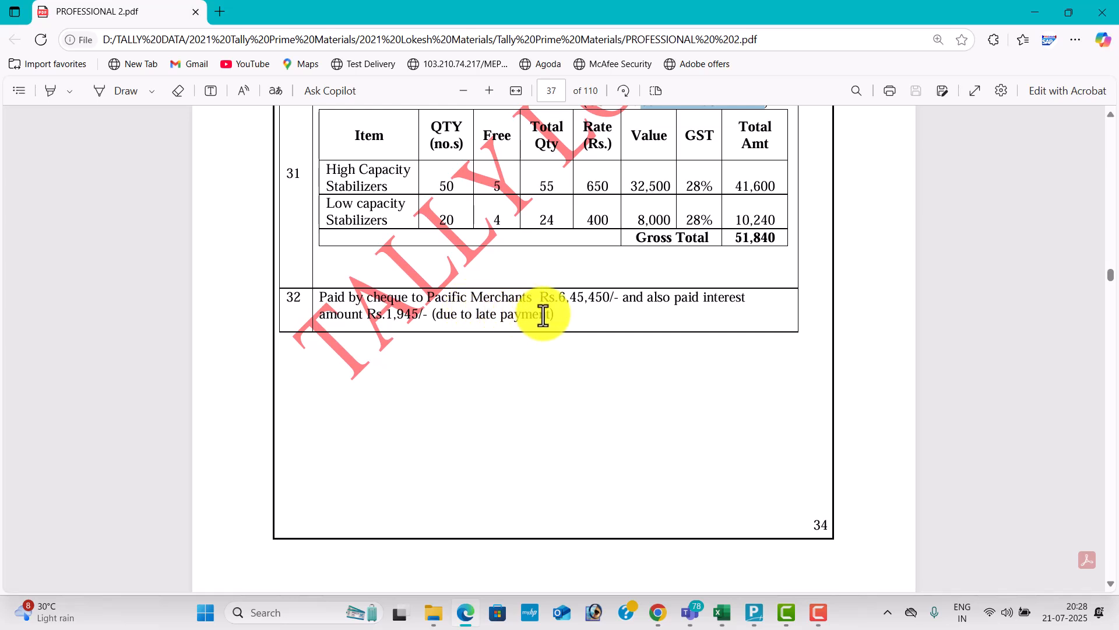
{"action": "key", "text": "alt+Tab"}
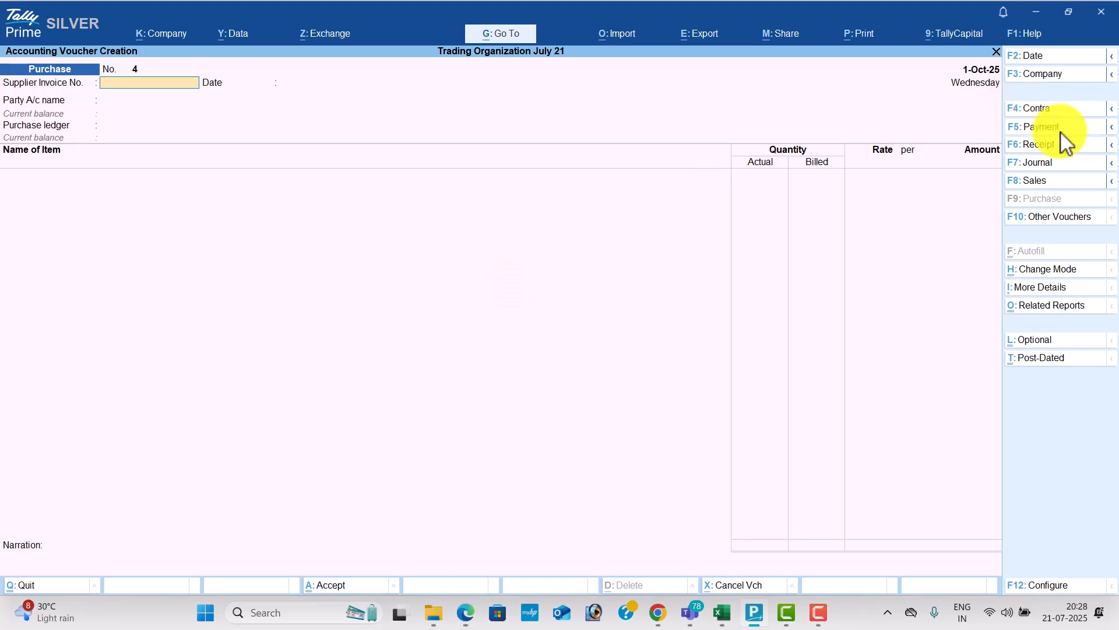
{"action": "left_click", "coordinate": [1043, 127]}
{"action": "key", "text": "Return"}
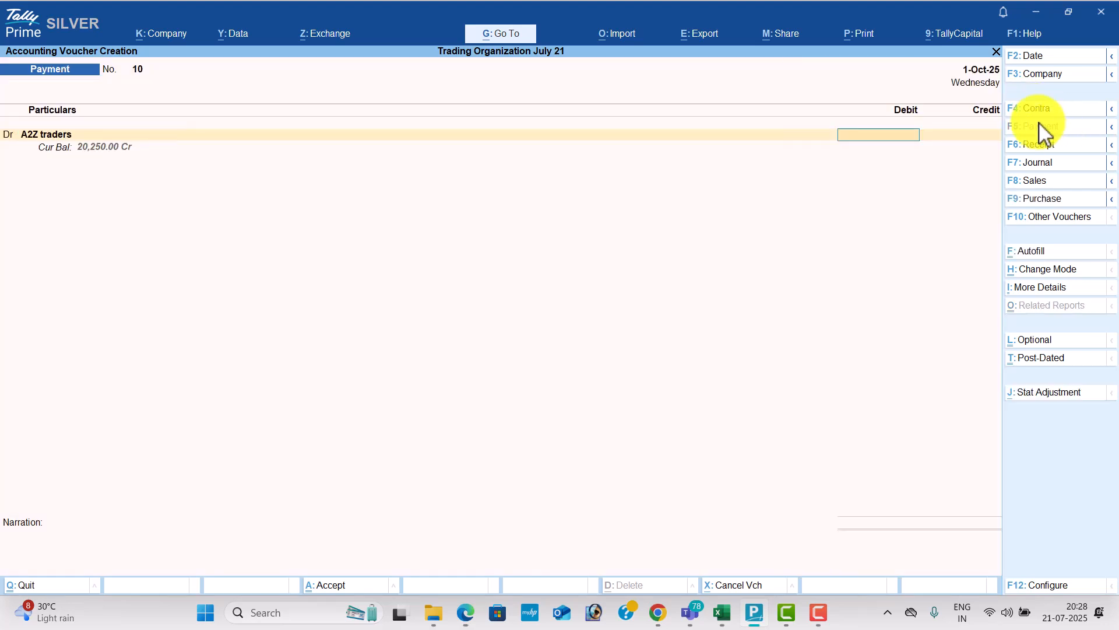
Step: Debit A2Z traders with 645450, the transaction 32 cheque amount, and make the next voucher line a debit
{"action": "key", "text": "alt+Tab"}
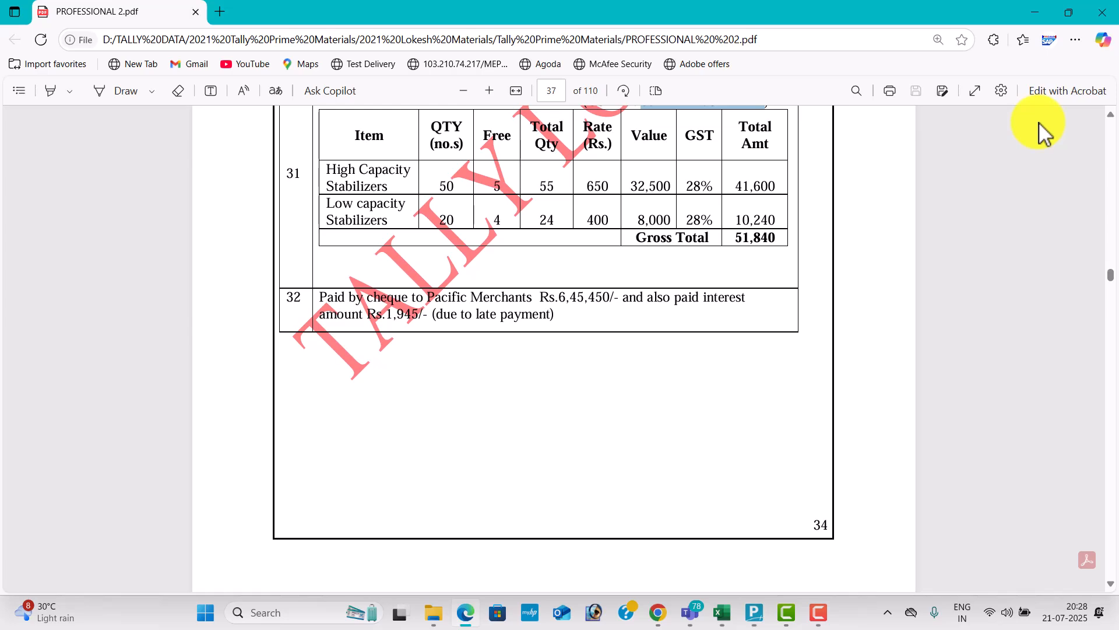
{"action": "key", "text": "alt+Tab"}
{"action": "type", "text": "645"}
{"action": "key", "text": "alt+Tab"}
{"action": "key", "text": "alt+Tab"}
{"action": "type", "text": "450"}
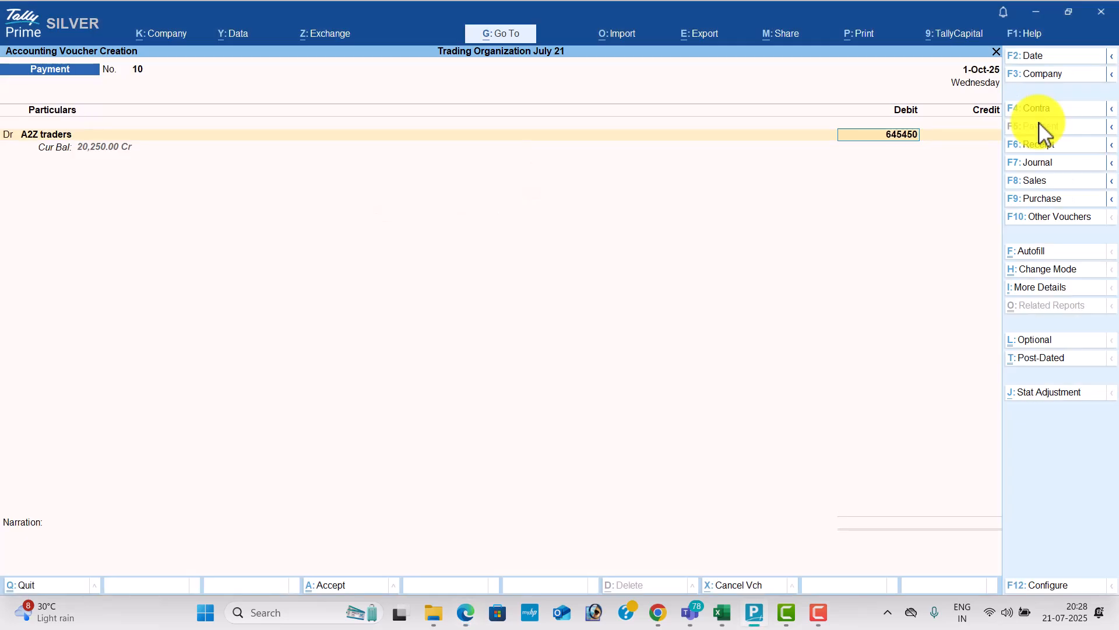
{"action": "key", "text": "Return"}
{"action": "type", "text": "d"}
{"action": "key", "text": "Return"}
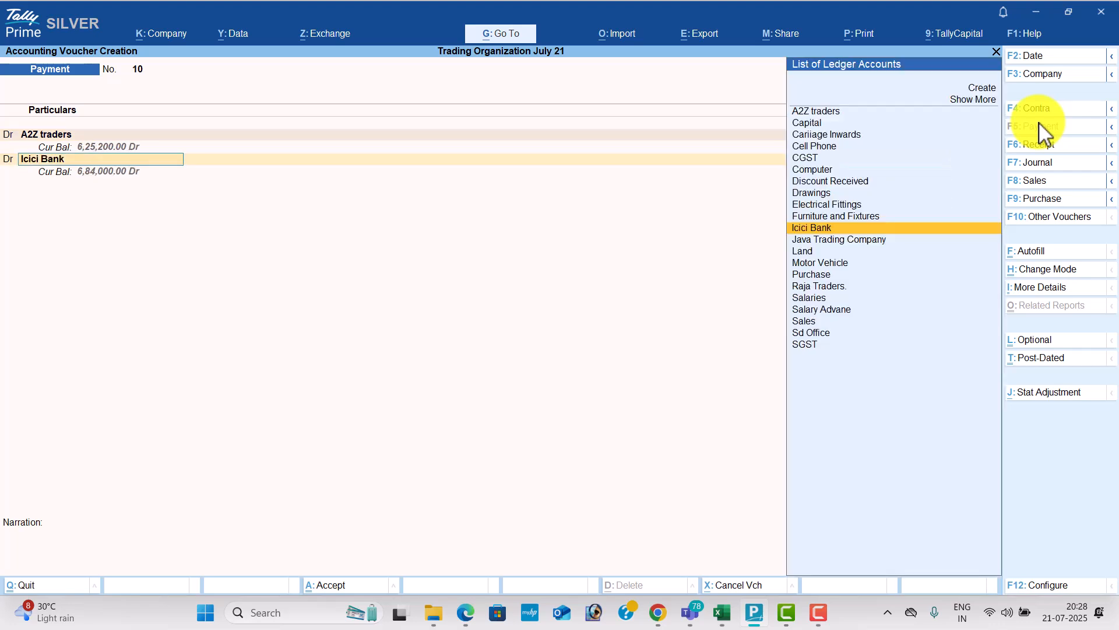
Step: Create an Interest Paid ledger for the second debit line, assign its group and save it
{"action": "key", "text": "alt+c"}
{"action": "type", "text": "Inter"}
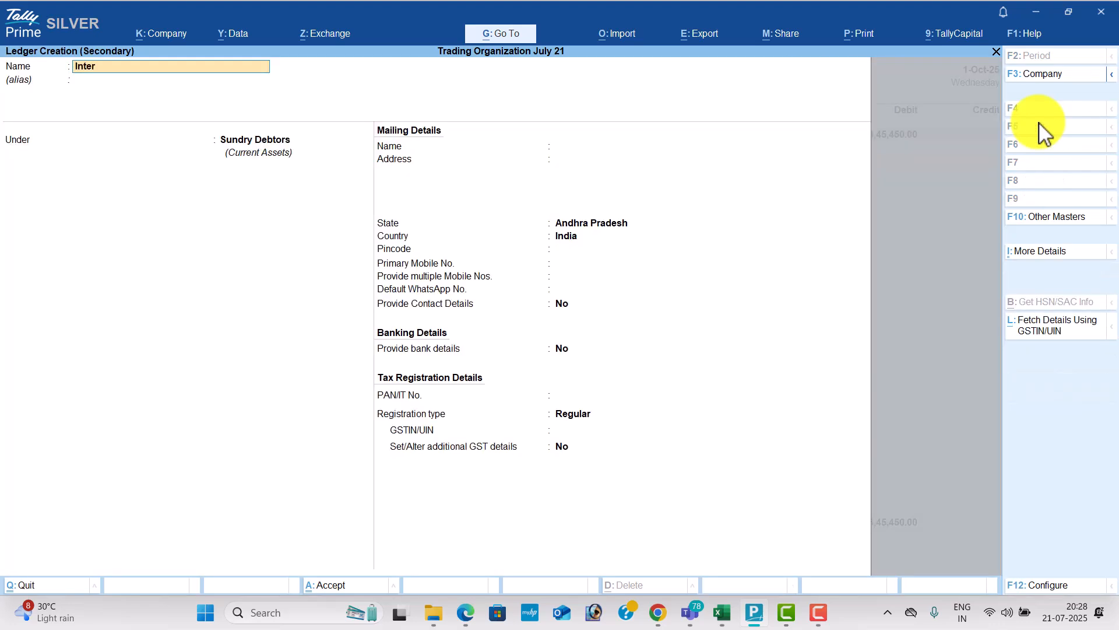
{"action": "type", "text": "est Paid"}
{"action": "key", "text": "Return"}
{"action": "type", "text": "in"}
{"action": "key", "text": "Down"}
{"action": "key", "text": "Down"}
{"action": "key", "text": "Down"}
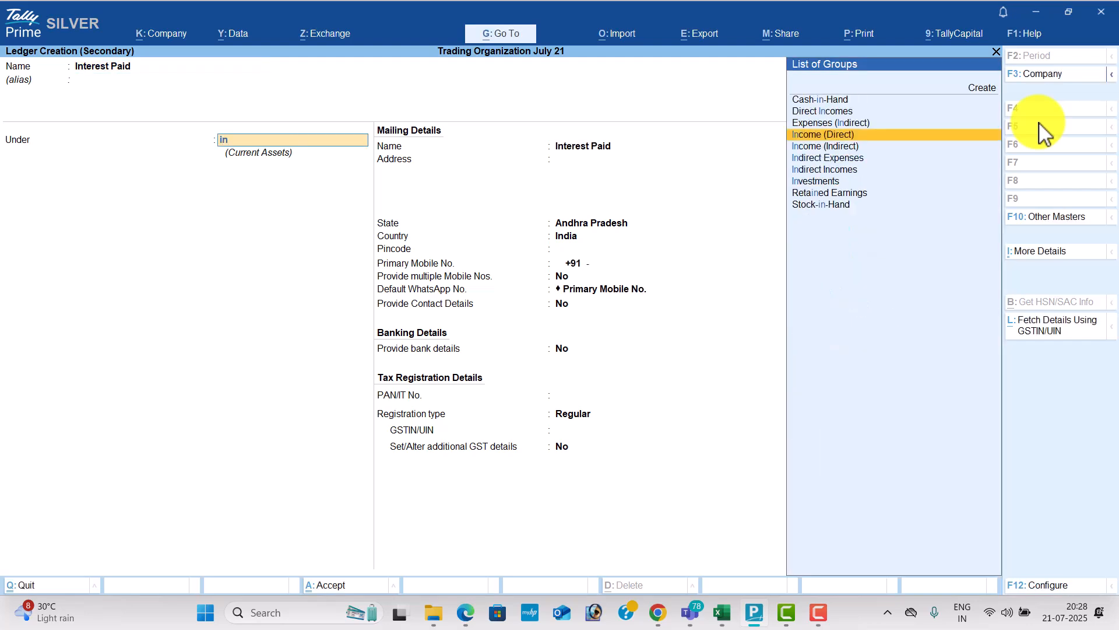
{"action": "key", "text": "Return"}
{"action": "key", "text": "ctrl+a"}
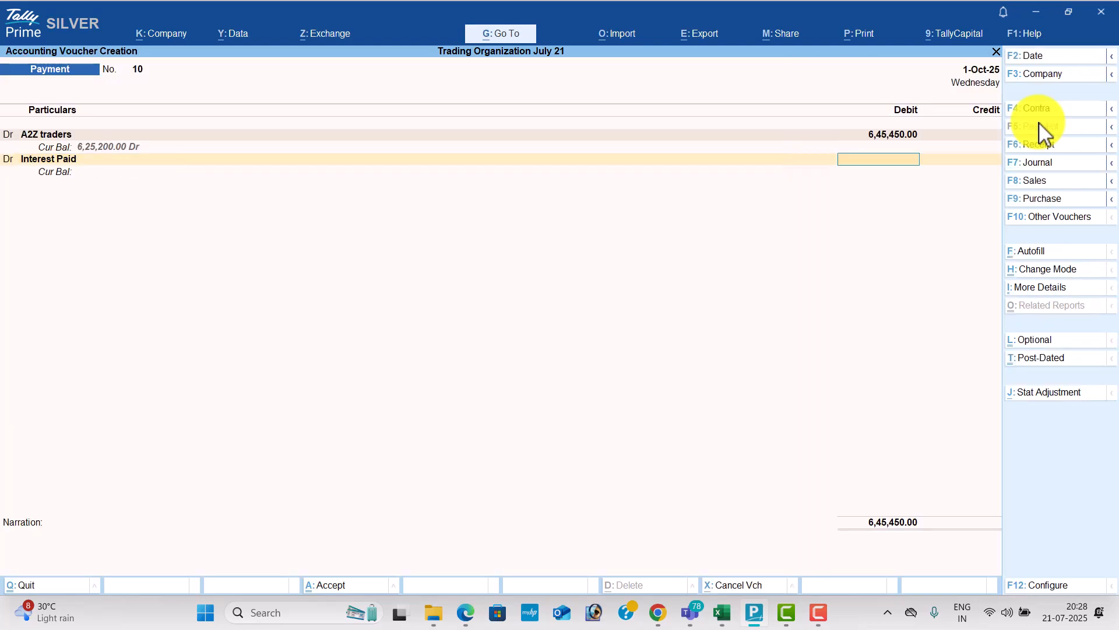
Step: Enter the late-payment interest of 1945 from the exercise as the Interest Paid debit
{"action": "key", "text": "alt+Tab"}
{"action": "key", "text": "alt+Tab"}
{"action": "type", "text": "1945"}
{"action": "key", "text": "Return"}
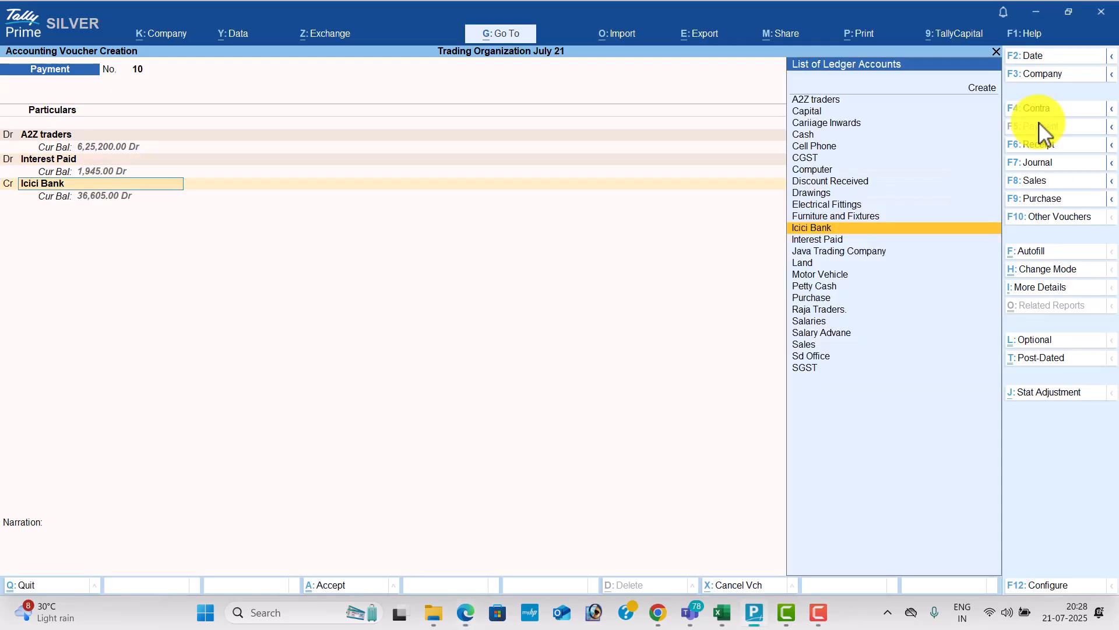
Step: Credit Icici Bank for the full payment by cheque, leave the instrument number and narration blank, and save the voucher
{"action": "key", "text": "Return"}
{"action": "key", "text": "Return"}
{"action": "key", "text": "Return"}
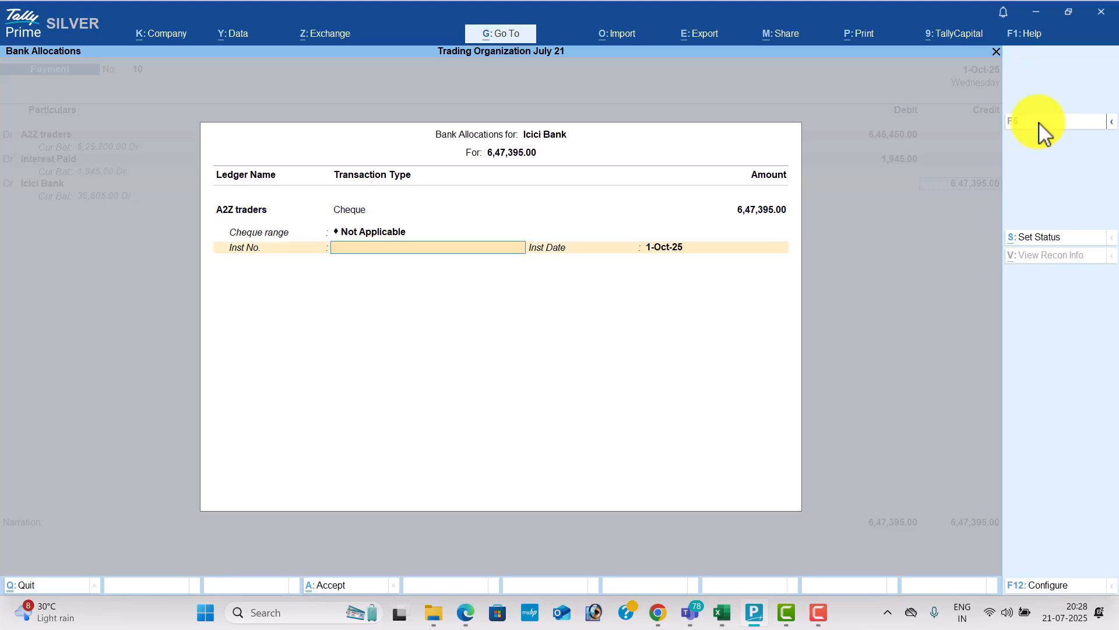
{"action": "key", "text": "Return"}
{"action": "key", "text": "Return"}
{"action": "key", "text": "Return"}
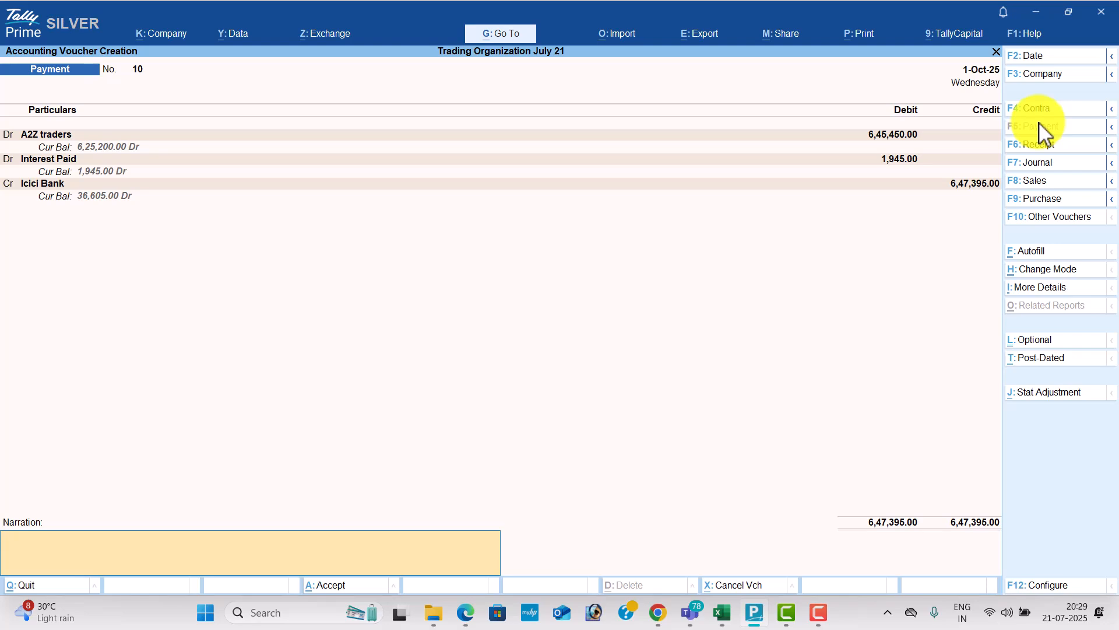
{"action": "key", "text": "Return"}
{"action": "key", "text": "Return"}
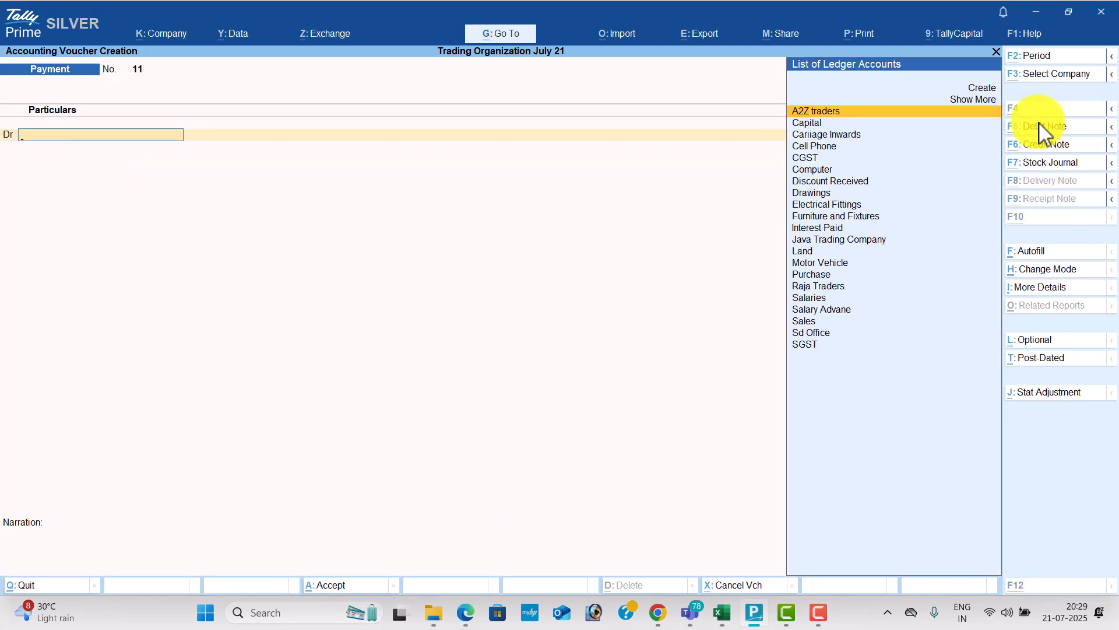
Step: Find transaction 34 in the PDF and start a sales voucher for Java Trading Company with the Sales ledger
{"action": "key", "text": "alt+Tab"}
{"action": "scroll", "coordinate": [572, 352], "scroll_direction": "down", "scroll_amount": 8}
{"action": "scroll", "coordinate": [573, 353], "scroll_direction": "down", "scroll_amount": 5}
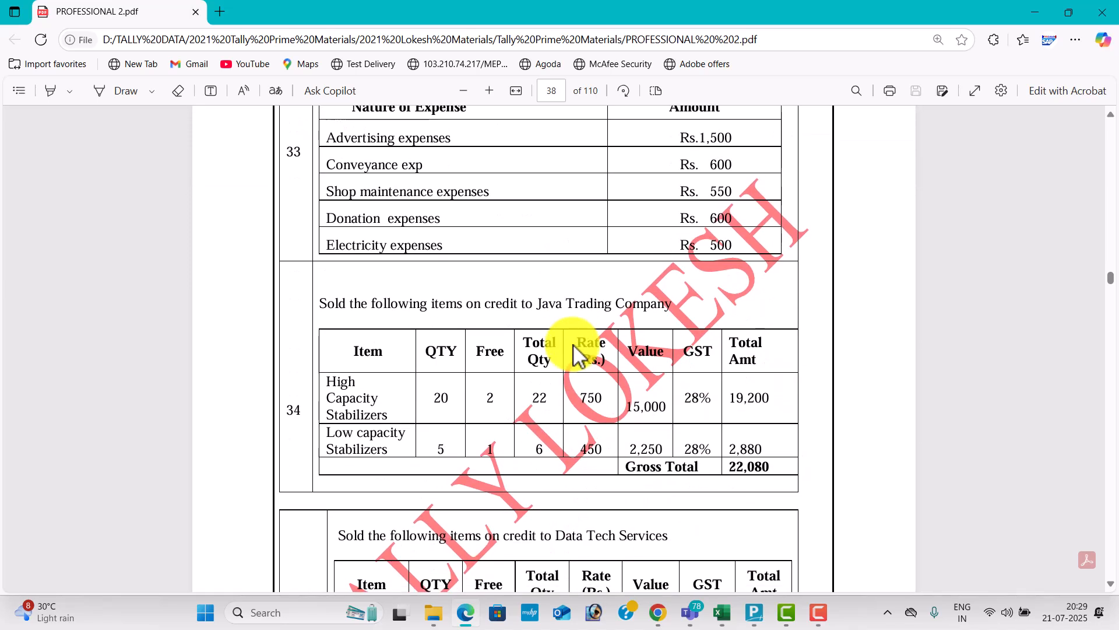
{"action": "scroll", "coordinate": [467, 358], "scroll_direction": "down", "scroll_amount": 1}
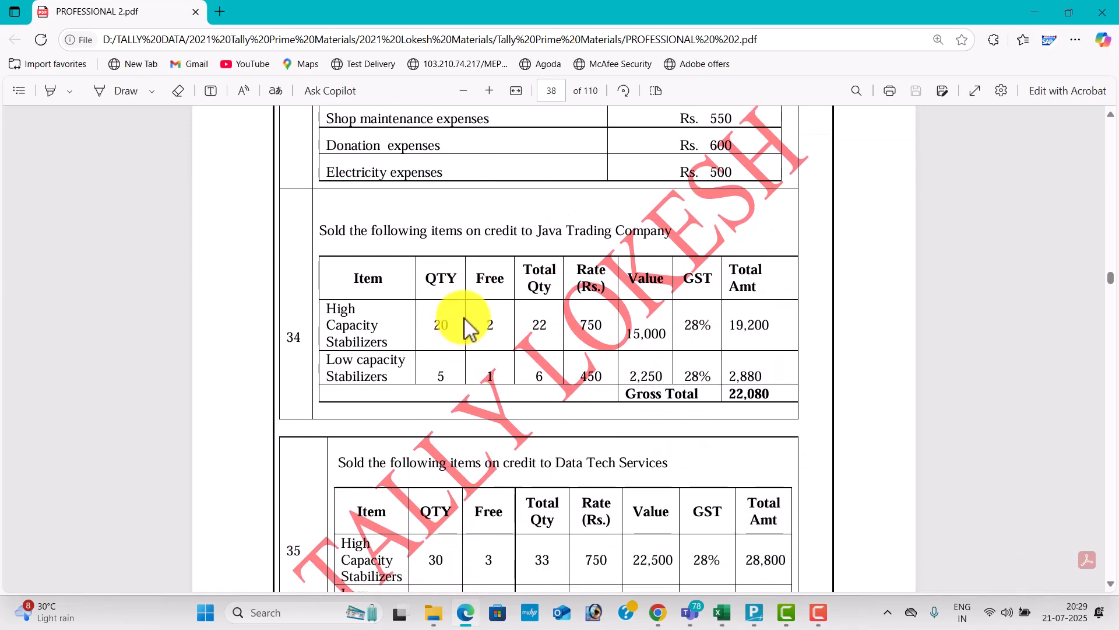
{"action": "key", "text": "alt+Tab"}
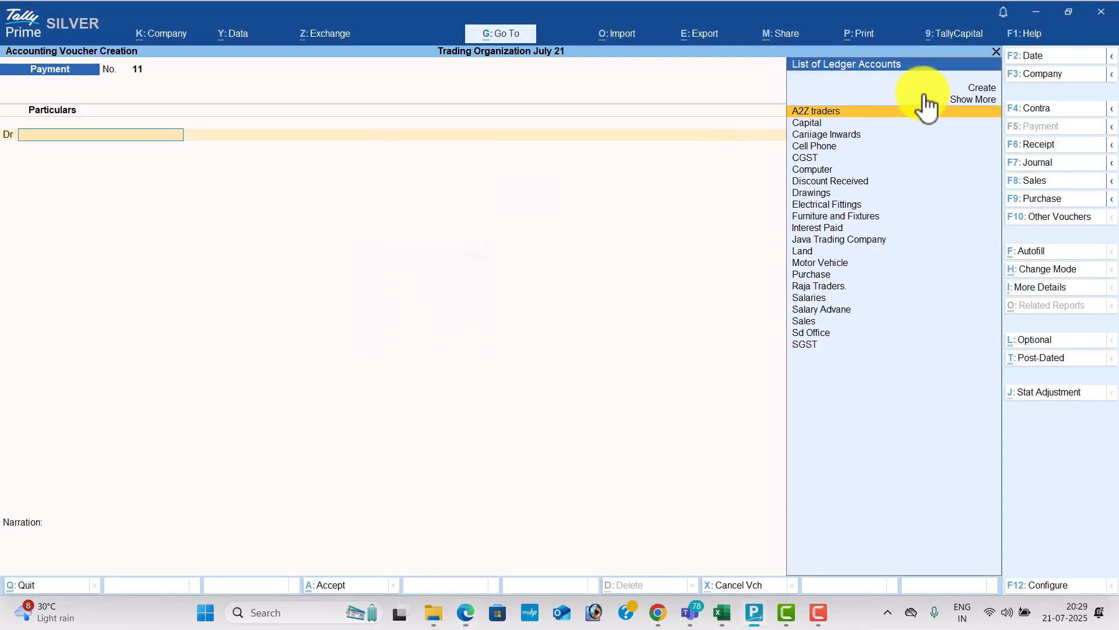
{"action": "left_click", "coordinate": [1056, 184]}
{"action": "key", "text": "Down"}
{"action": "key", "text": "Down"}
{"action": "key", "text": "Down"}
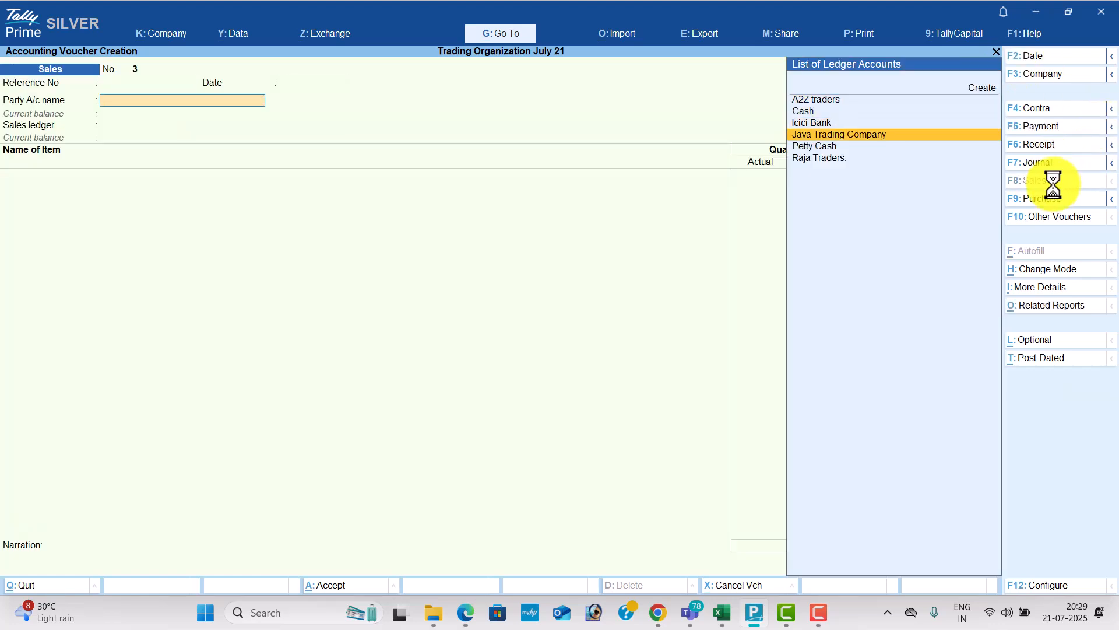
{"action": "key", "text": "Return"}
{"action": "key", "text": "Return"}
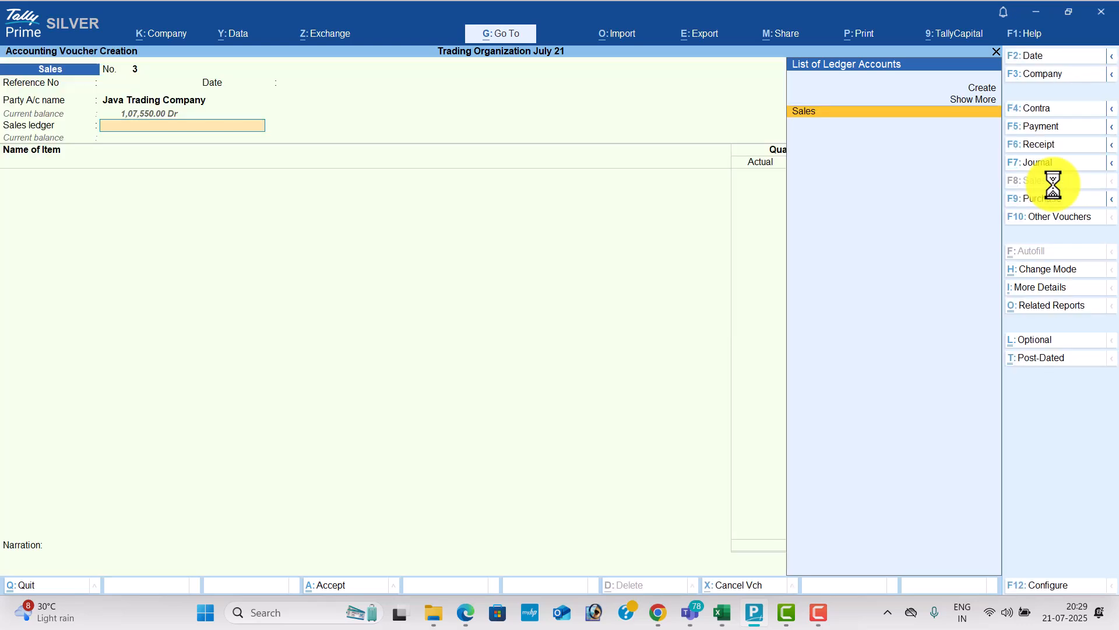
{"action": "key", "text": "Return"}
Step: Add High Capacity Stabilizers with 22 nos actual and 20 nos billed at a rate of 750
{"action": "key", "text": "alt+Tab"}
{"action": "key", "text": "alt+Tab"}
{"action": "type", "text": "h"}
{"action": "key", "text": "Return"}
{"action": "key", "text": "alt+Tab"}
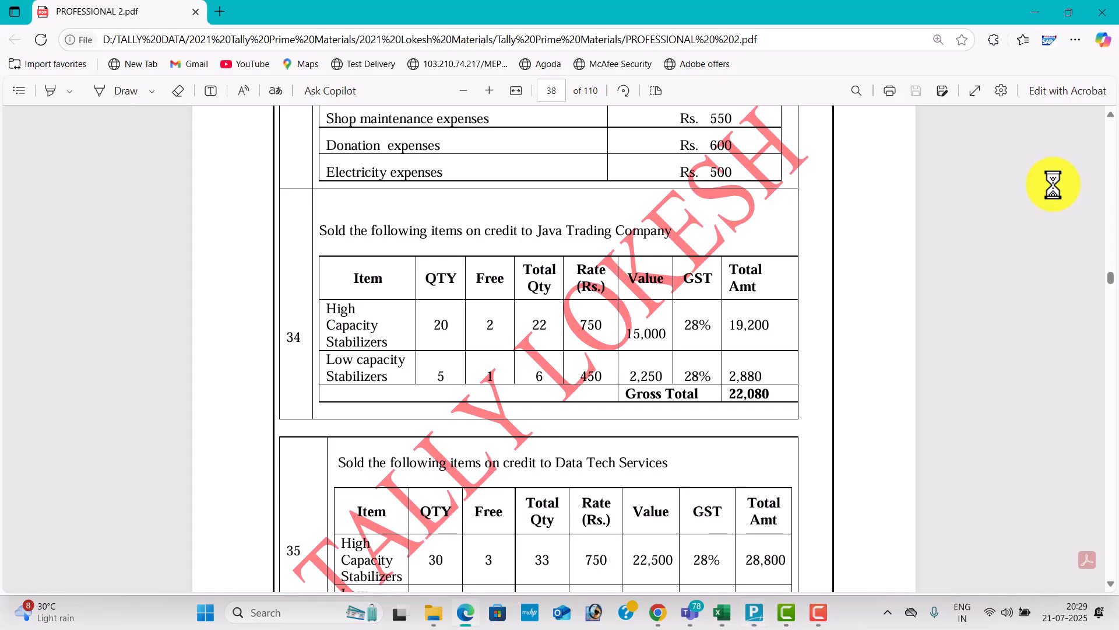
{"action": "key", "text": "alt+Tab"}
{"action": "type", "text": "22"}
{"action": "key", "text": "Return"}
{"action": "type", "text": "20"}
{"action": "key", "text": "Return"}
{"action": "key", "text": "alt+Tab"}
{"action": "key", "text": "alt+Tab"}
{"action": "type", "text": "750"}
{"action": "key", "text": "Return"}
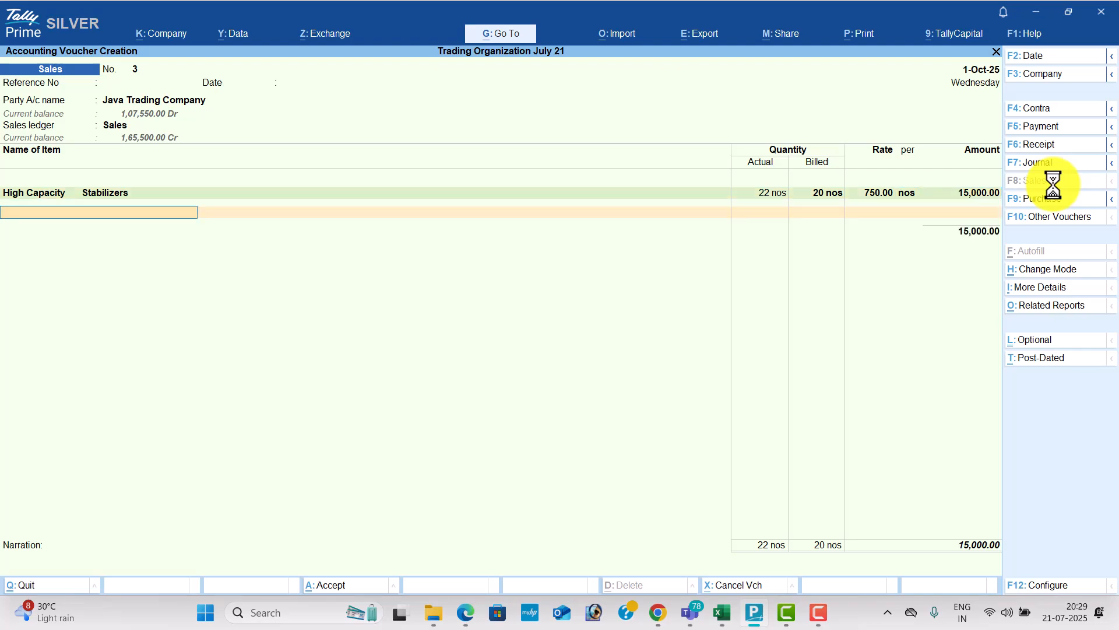
Step: Add Low Capacity Stabilizers with 6 nos actual and 5 nos billed at a rate of 450, and end the item list
{"action": "key", "text": "alt+Tab"}
{"action": "key", "text": "alt+Tab"}
{"action": "type", "text": "L"}
{"action": "key", "text": "Return"}
{"action": "key", "text": "alt+Tab"}
{"action": "key", "text": "alt+Tab"}
{"action": "type", "text": "6"}
{"action": "key", "text": "Return"}
{"action": "type", "text": "5"}
{"action": "key", "text": "Return"}
{"action": "key", "text": "alt+Tab"}
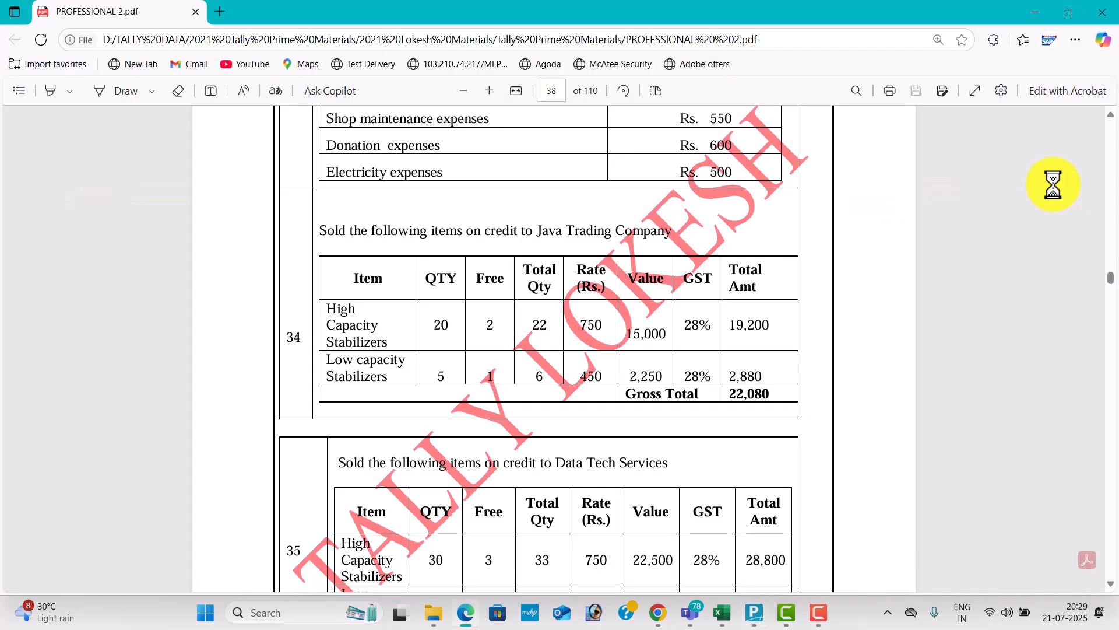
{"action": "key", "text": "alt+Tab"}
{"action": "type", "text": "450"}
{"action": "key", "text": "Return"}
{"action": "key", "text": "Return"}
{"action": "key", "text": "Return"}
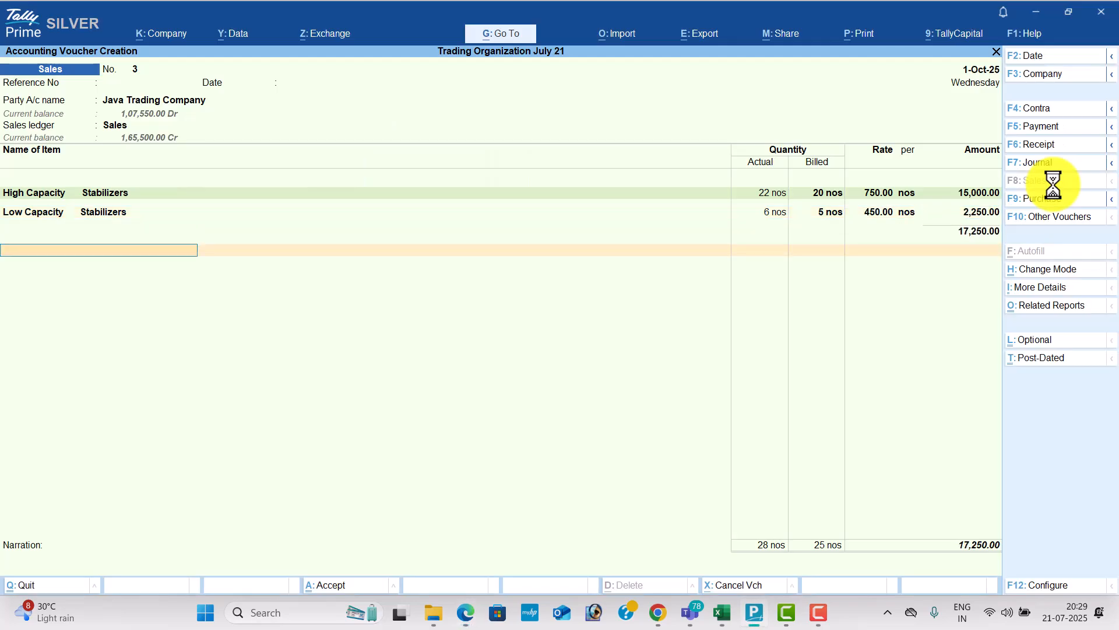
Step: Add CGST and SGST to the Java Trading Company sale, compare the total with the PDF and save the voucher
{"action": "type", "text": "cg"}
{"action": "key", "text": "Return"}
{"action": "key", "text": "Return"}
{"action": "type", "text": "Sg"}
{"action": "key", "text": "Return"}
{"action": "key", "text": "Return"}
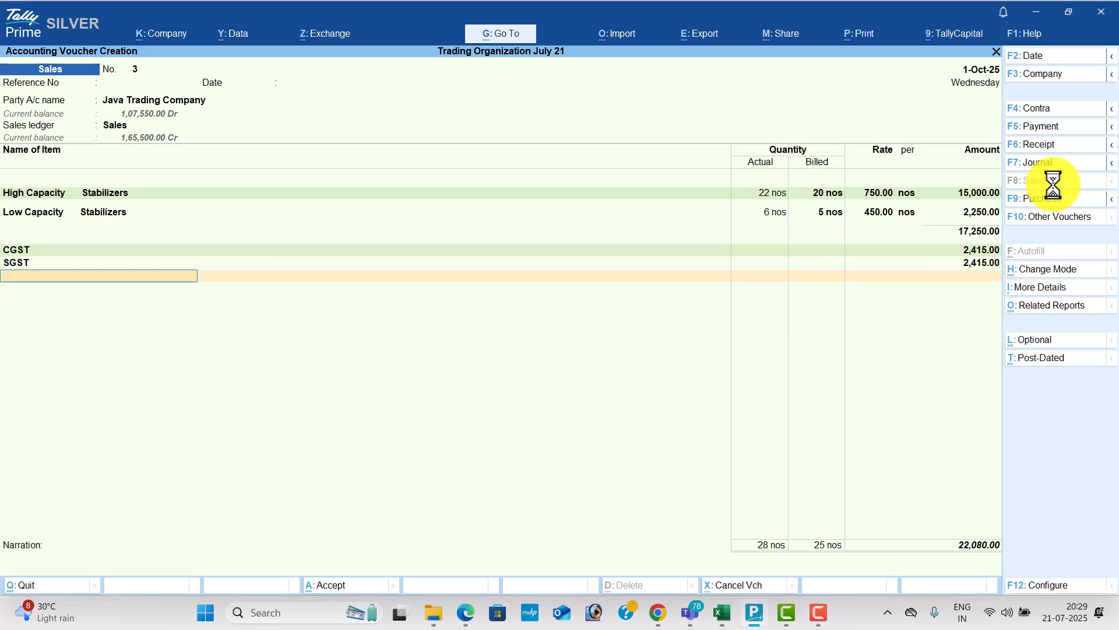
{"action": "key", "text": "alt+Tab"}
{"action": "scroll", "coordinate": [1054, 215], "scroll_direction": "down", "scroll_amount": 1}
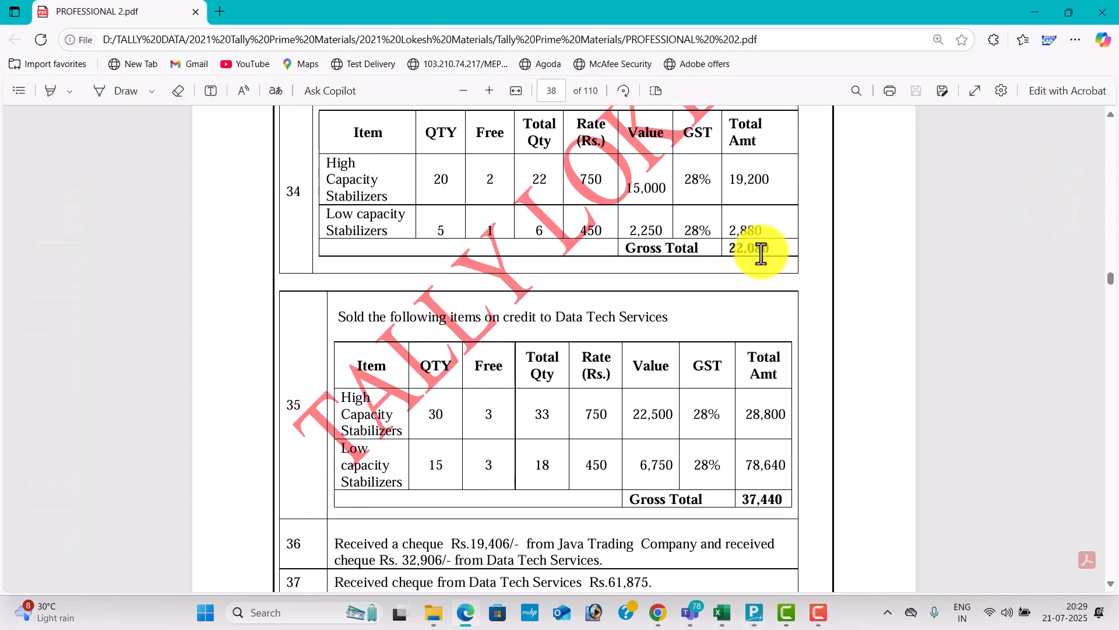
{"action": "key", "text": "alt+Tab"}
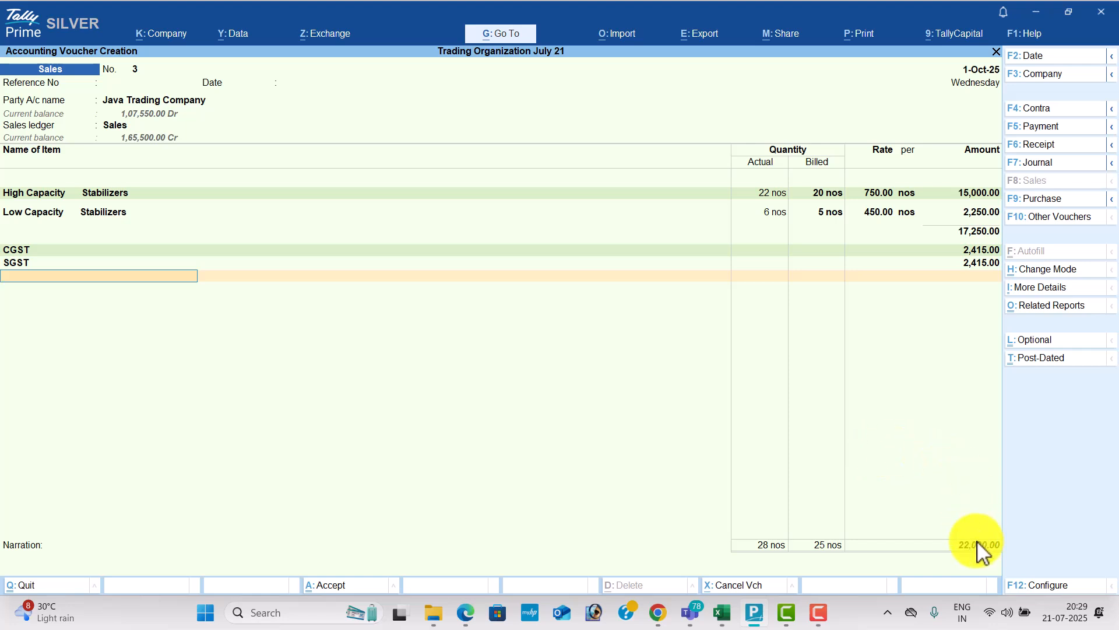
{"action": "key", "text": "Return"}
{"action": "key", "text": "Return"}
{"action": "key", "text": "Return"}
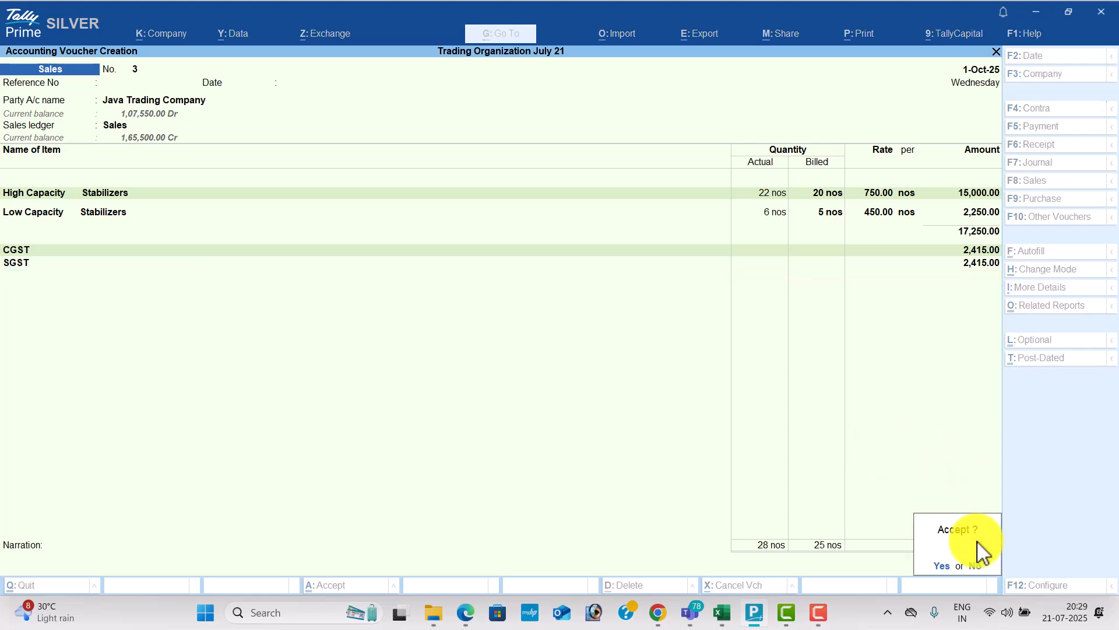
Step: Read through transactions 35 to 44 in the exercise PDF, including the cheque receipts and the discounted November sale, and return to TallyPrime
{"action": "key", "text": "alt+Tab"}
{"action": "scroll", "coordinate": [579, 380], "scroll_direction": "down", "scroll_amount": 2}
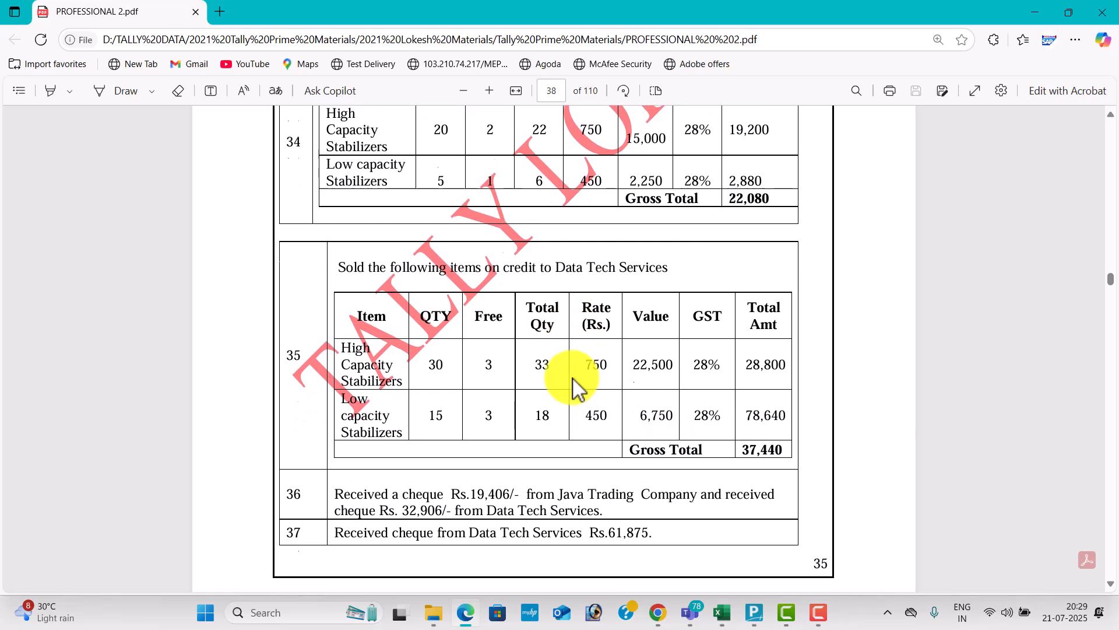
{"action": "scroll", "coordinate": [547, 290], "scroll_direction": "down", "scroll_amount": 1}
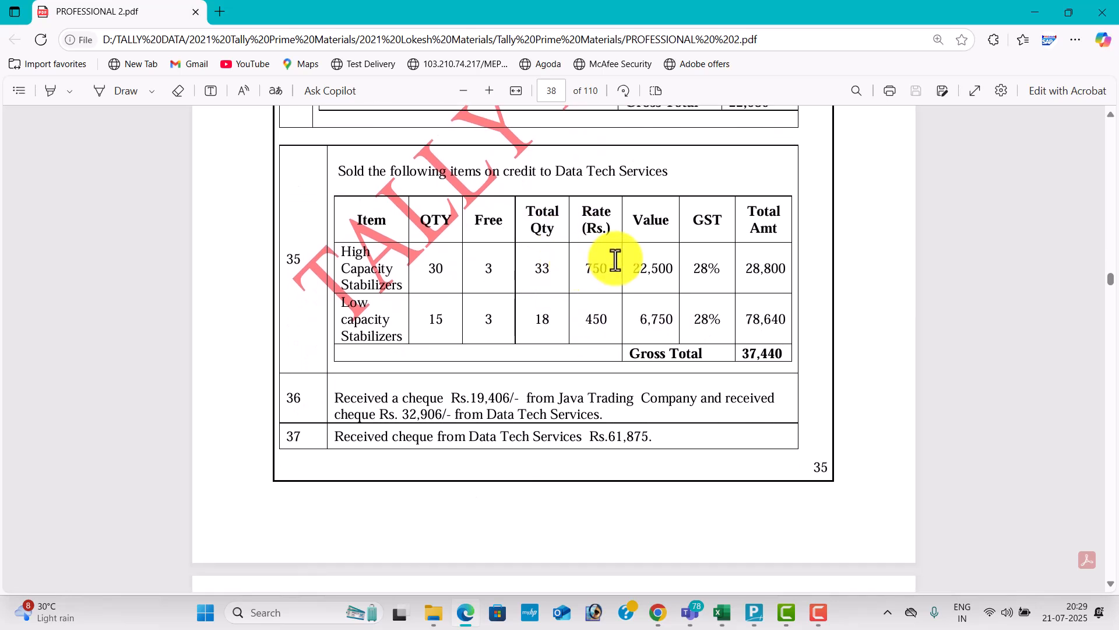
{"action": "scroll", "coordinate": [616, 259], "scroll_direction": "down", "scroll_amount": 1}
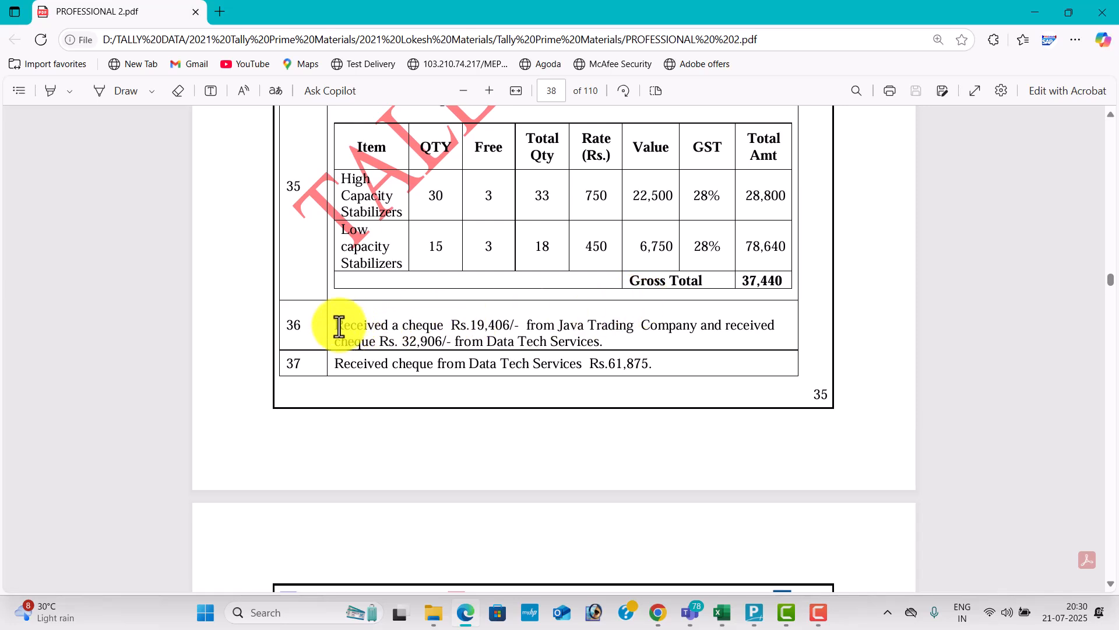
{"action": "left_click_drag", "start_coordinate": [338, 320], "coordinate": [669, 368]}
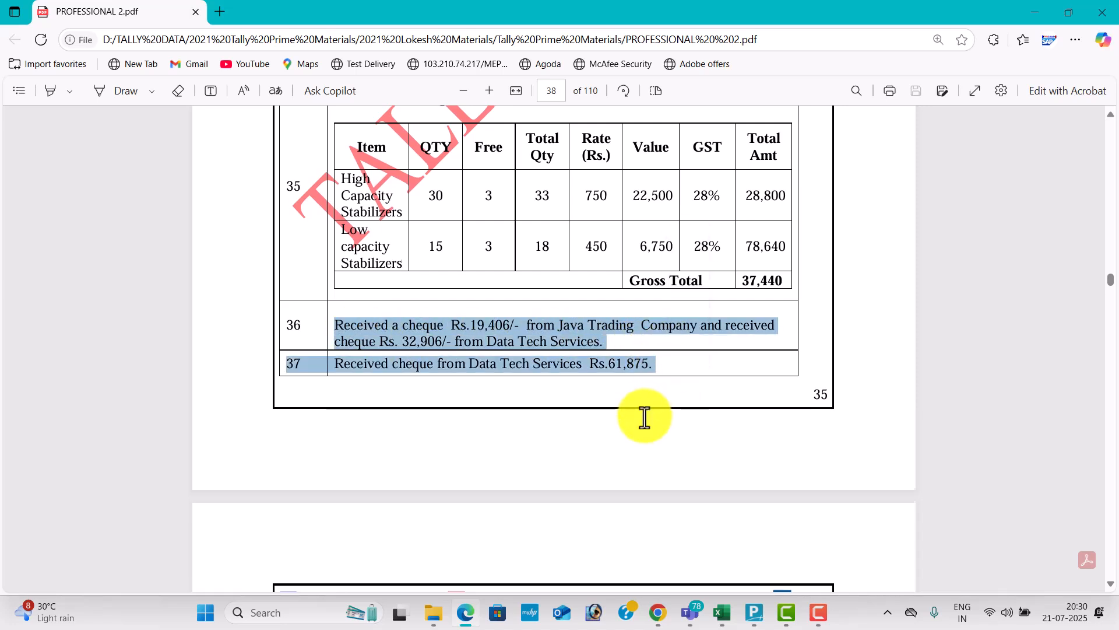
{"action": "scroll", "coordinate": [664, 402], "scroll_direction": "down", "scroll_amount": 5}
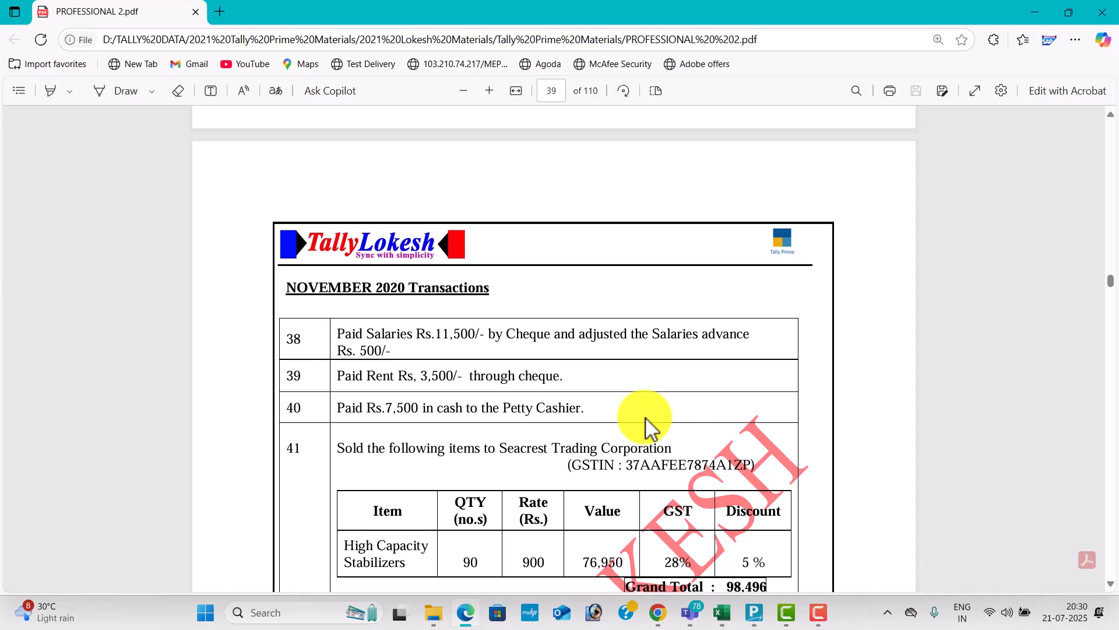
{"action": "scroll", "coordinate": [648, 429], "scroll_direction": "down", "scroll_amount": 2}
{"action": "scroll", "coordinate": [648, 426], "scroll_direction": "down", "scroll_amount": 2}
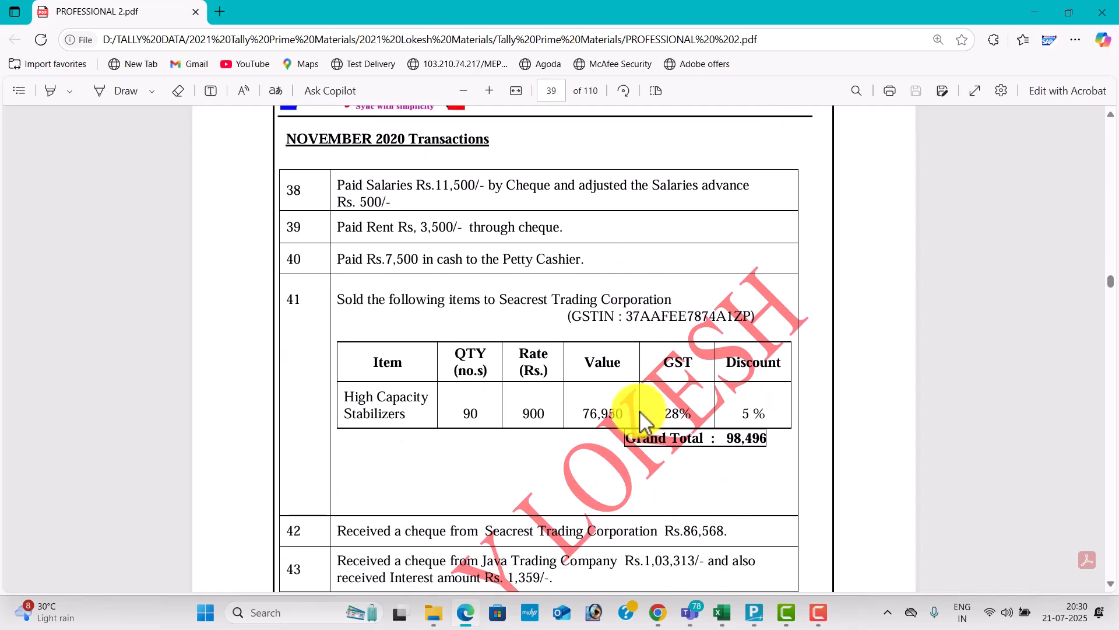
{"action": "scroll", "coordinate": [644, 388], "scroll_direction": "down", "scroll_amount": 2}
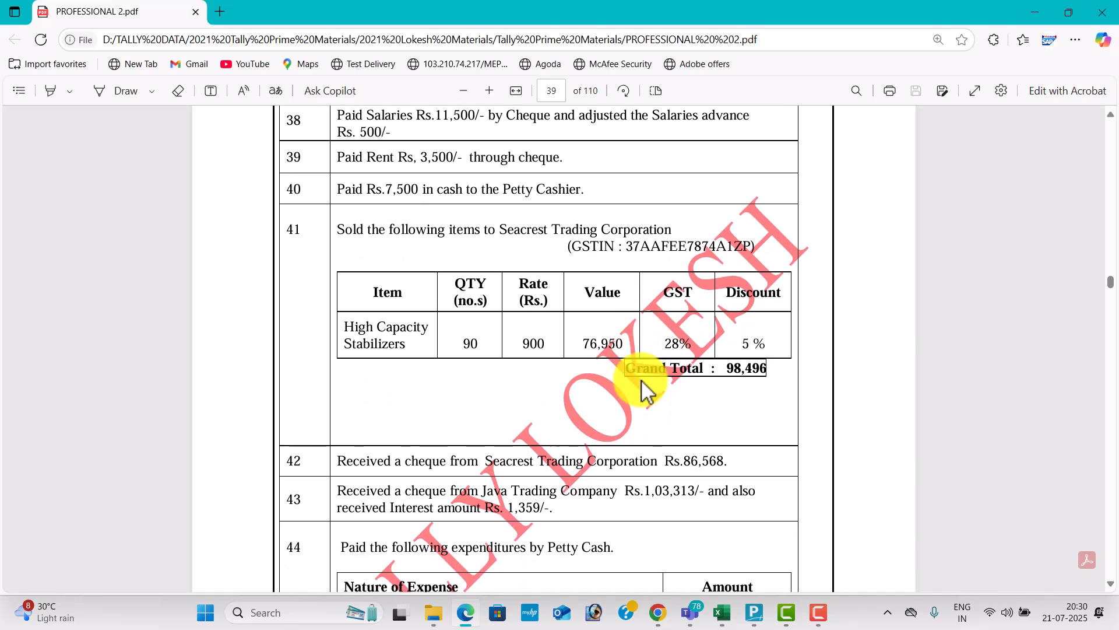
{"action": "double_click", "coordinate": [755, 342]}
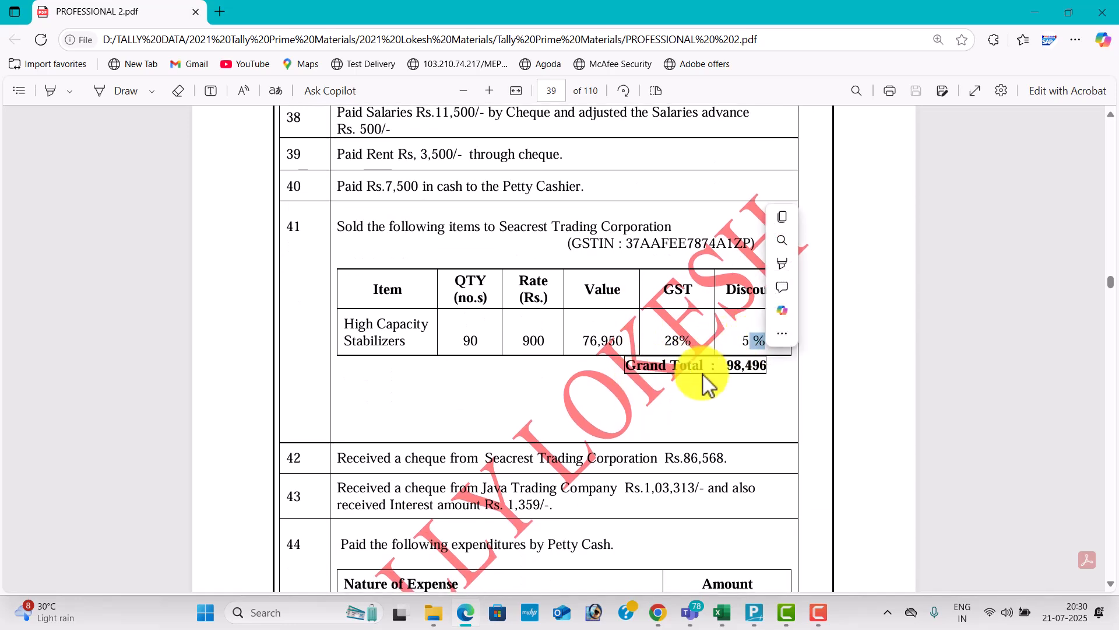
{"action": "scroll", "coordinate": [707, 376], "scroll_direction": "up", "scroll_amount": 2}
{"action": "key", "text": "alt+Tab"}
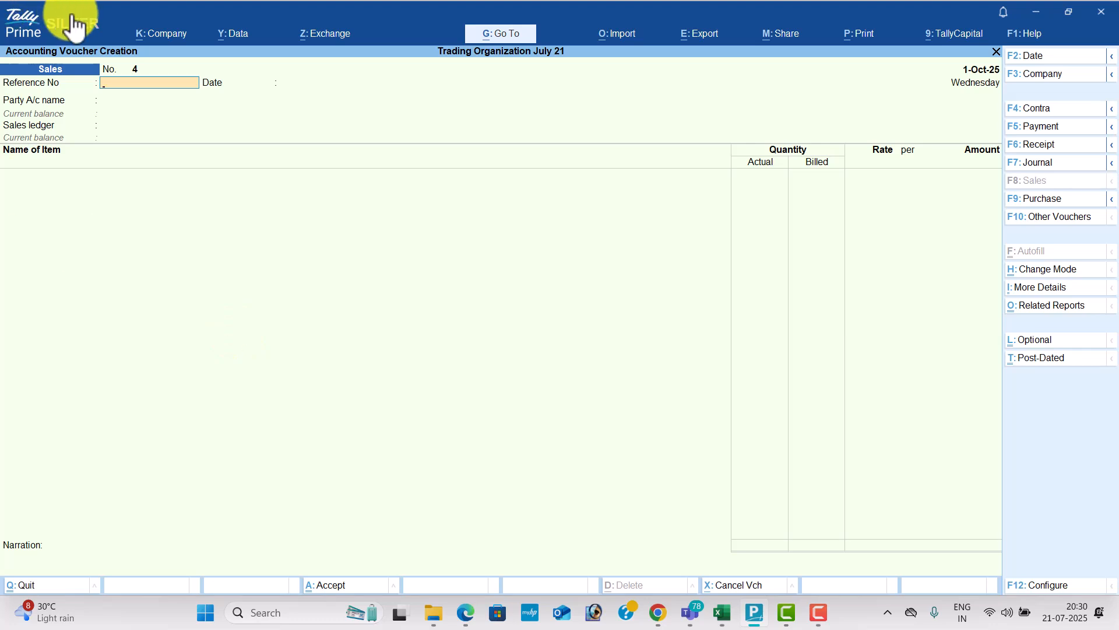
Step: Enable the Discount column in invoices and disable separate Actual and Billed Quantity columns in the company features
{"action": "left_click", "coordinate": [161, 35]}
{"action": "left_click", "coordinate": [243, 239]}
{"action": "left_click", "coordinate": [457, 401]}
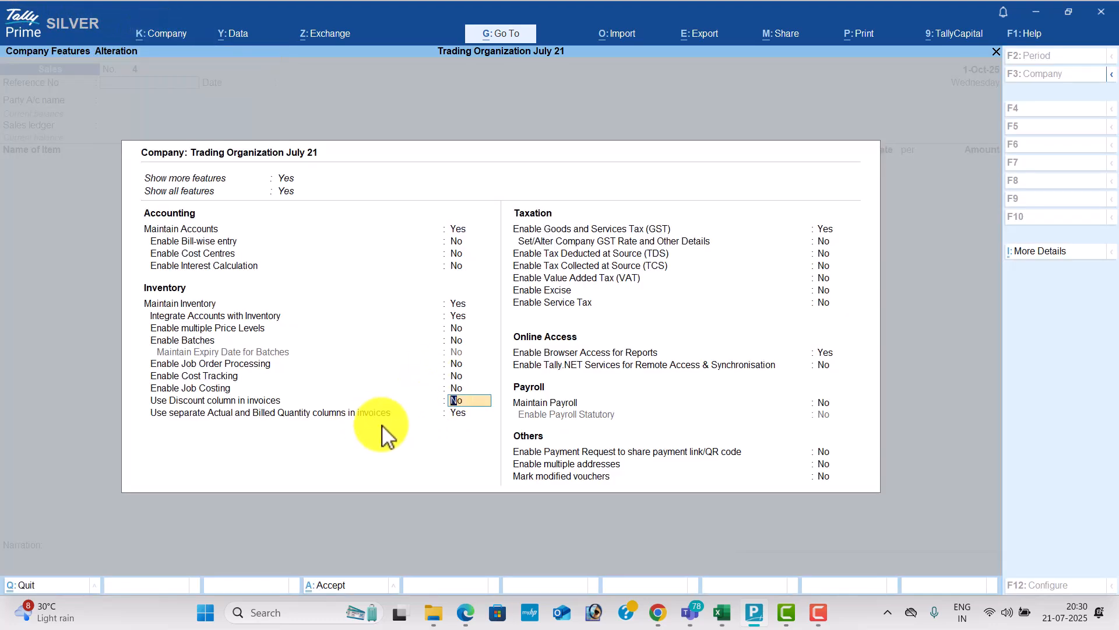
{"action": "key", "text": "y"}
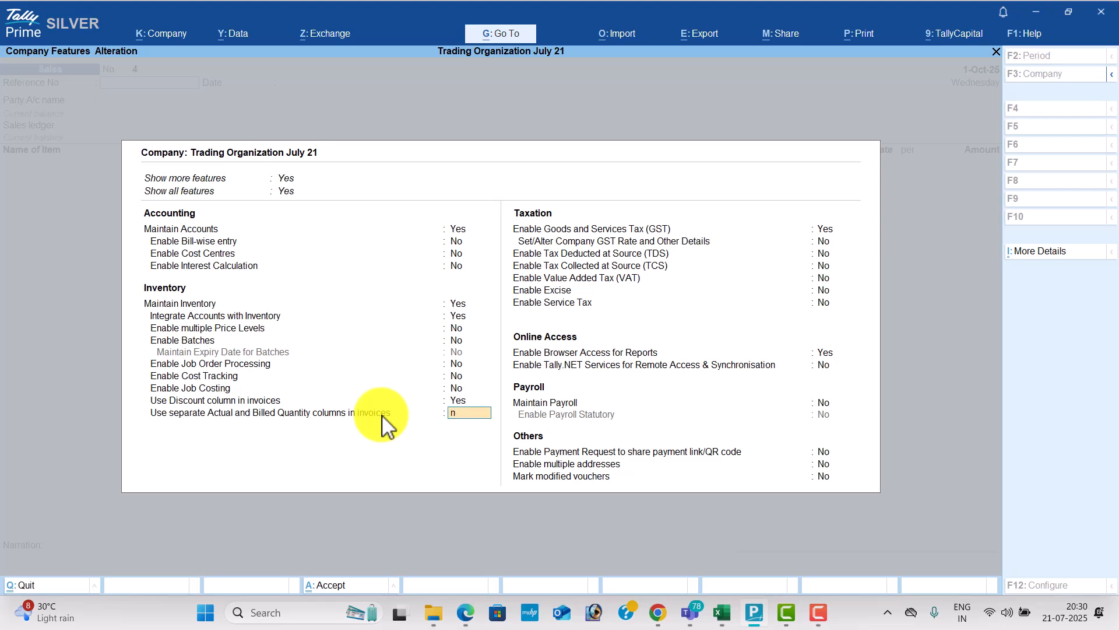
{"action": "key", "text": "Return"}
{"action": "key", "text": "ctrl+a"}
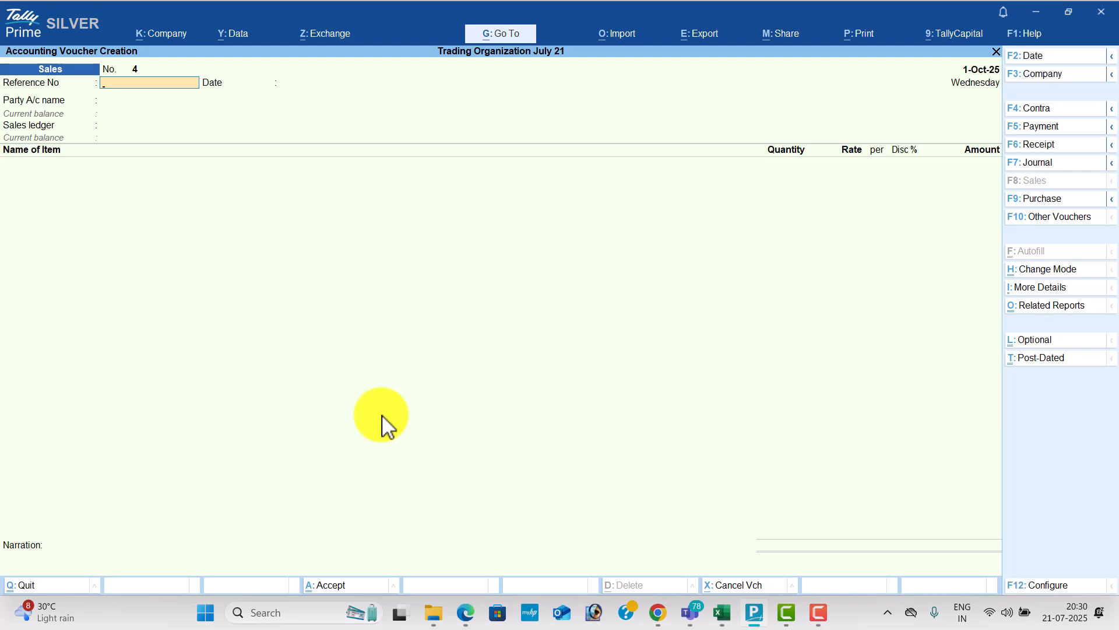
Step: Create a new party ledger from the sales voucher and name it Seacrest Trading Corporation, copying the name from the PDF
{"action": "key", "text": "alt+Tab"}
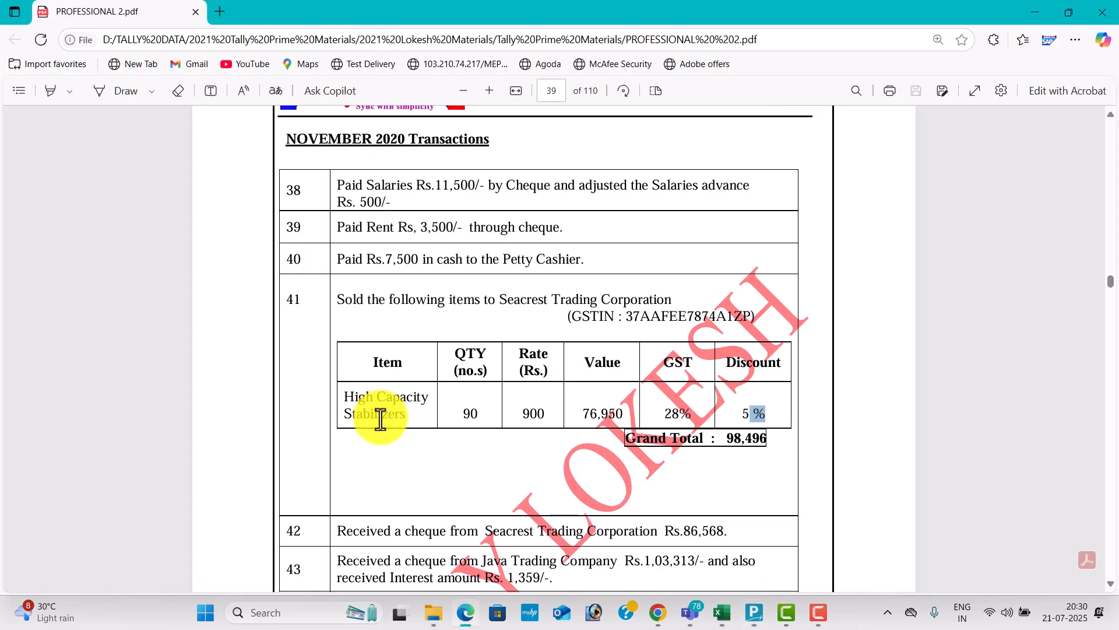
{"action": "key", "text": "alt+Tab"}
{"action": "key", "text": "Return"}
{"action": "key", "text": "alt+c"}
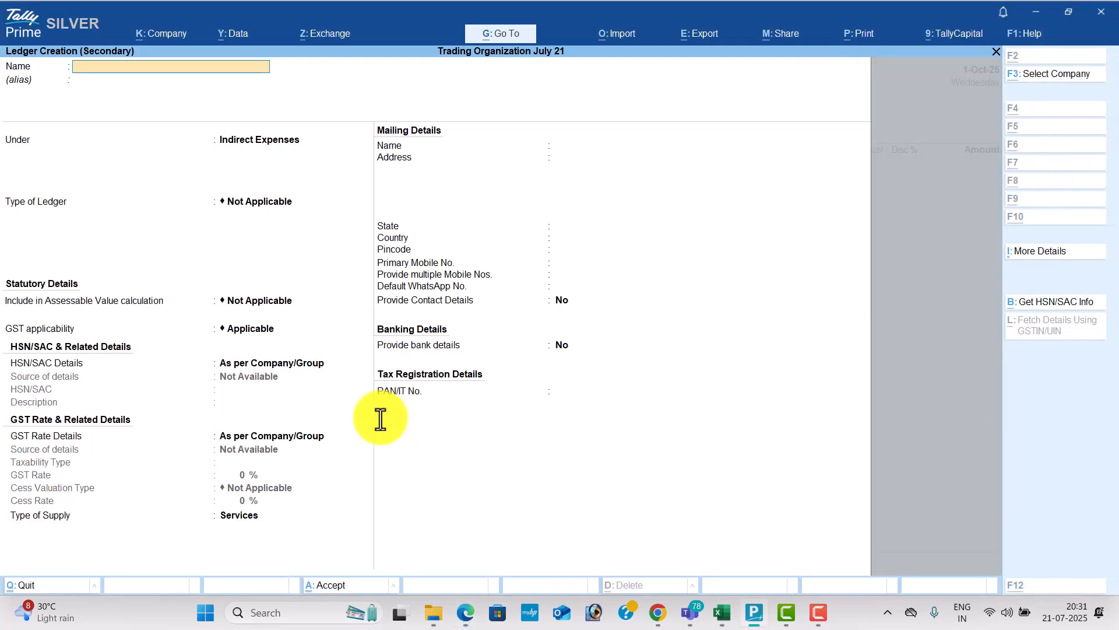
{"action": "key", "text": "alt+Tab"}
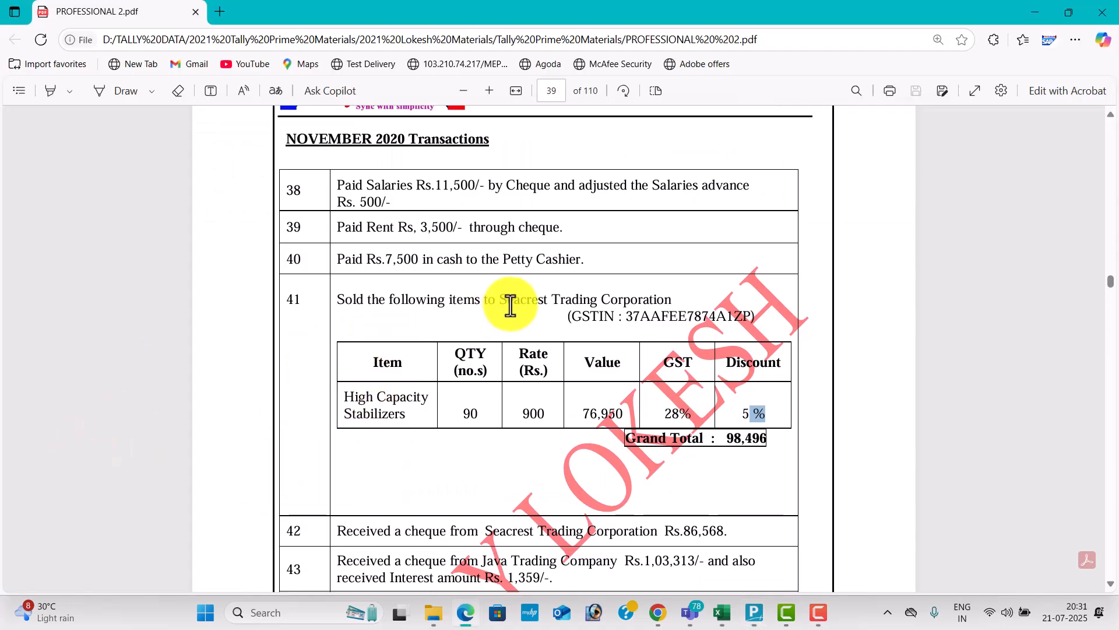
{"action": "left_click_drag", "start_coordinate": [500, 299], "coordinate": [675, 297]}
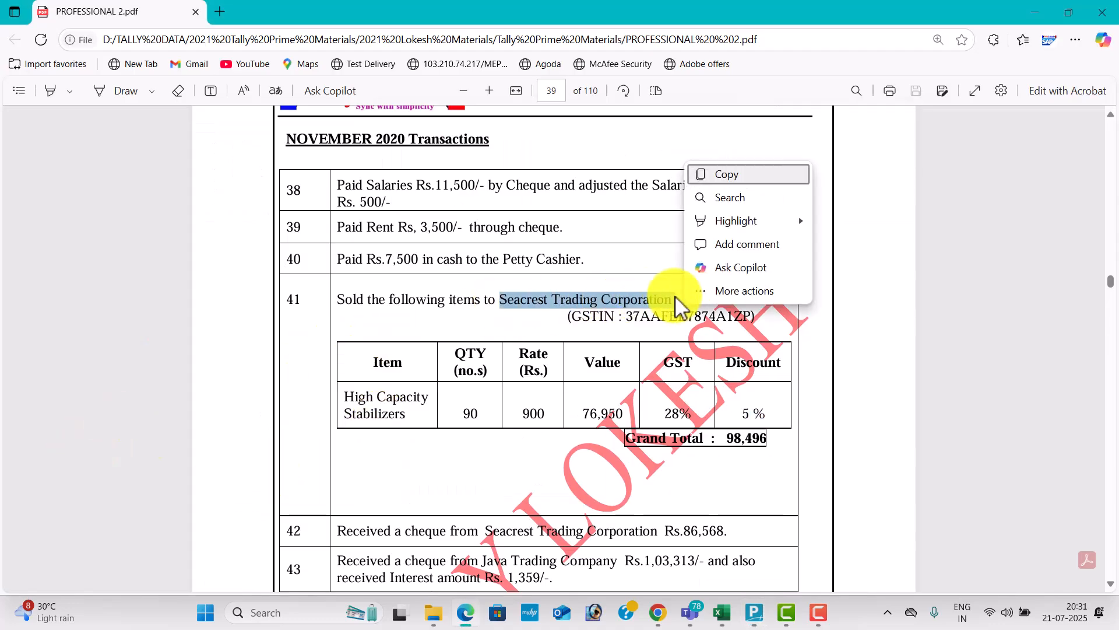
{"action": "key", "text": "ctrl+c"}
{"action": "key", "text": "alt+Tab"}
{"action": "key", "text": "ctrl+alt+v"}
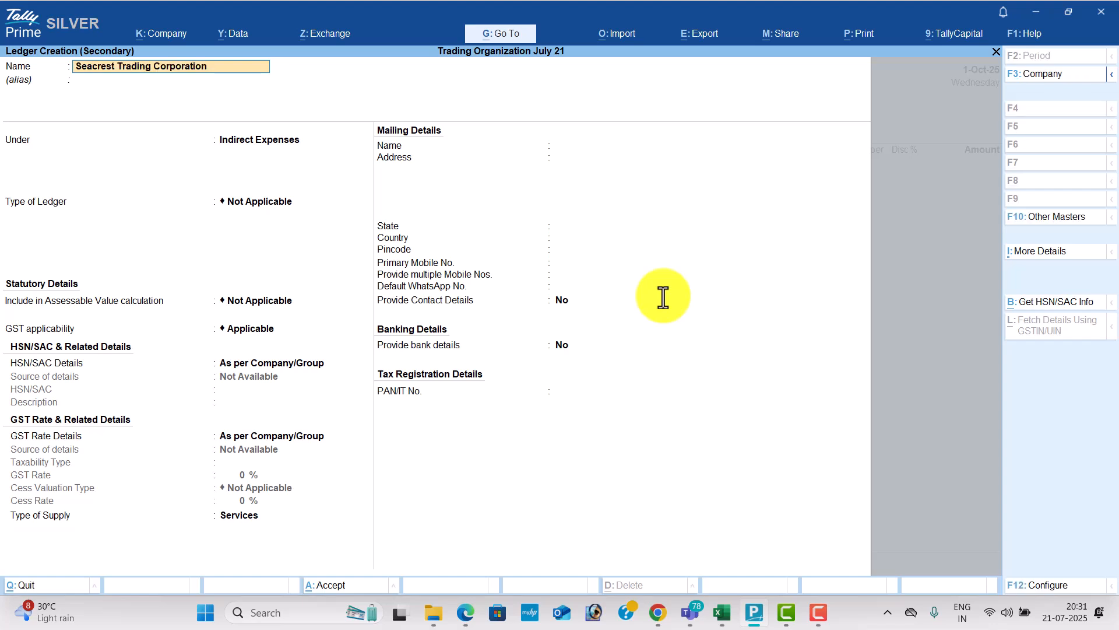
Step: Group the Seacrest Trading Corporation ledger under Sundry Debtors and keep the default mailing details and Regular registration type
{"action": "key", "text": "Return"}
{"action": "key", "text": "Return"}
{"action": "type", "text": "Sun"}
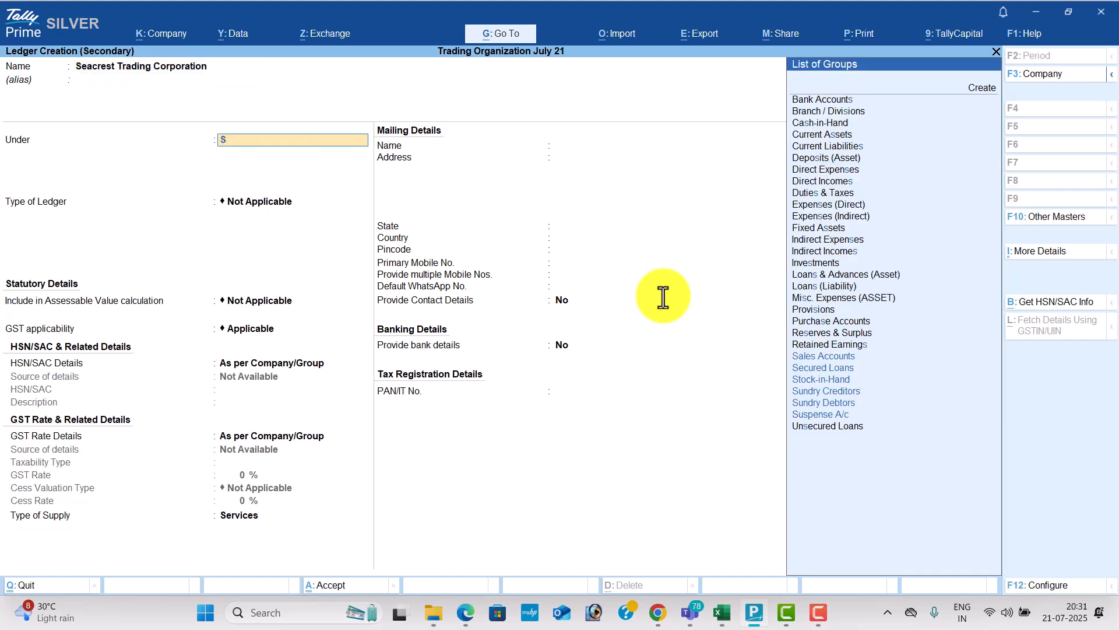
{"action": "key", "text": "Down"}
{"action": "key", "text": "Return"}
{"action": "key", "text": "Return"}
{"action": "key", "text": "Return"}
{"action": "key", "text": "Return"}
{"action": "key", "text": "Return"}
{"action": "key", "text": "Return"}
{"action": "key", "text": "Return"}
{"action": "key", "text": "Return"}
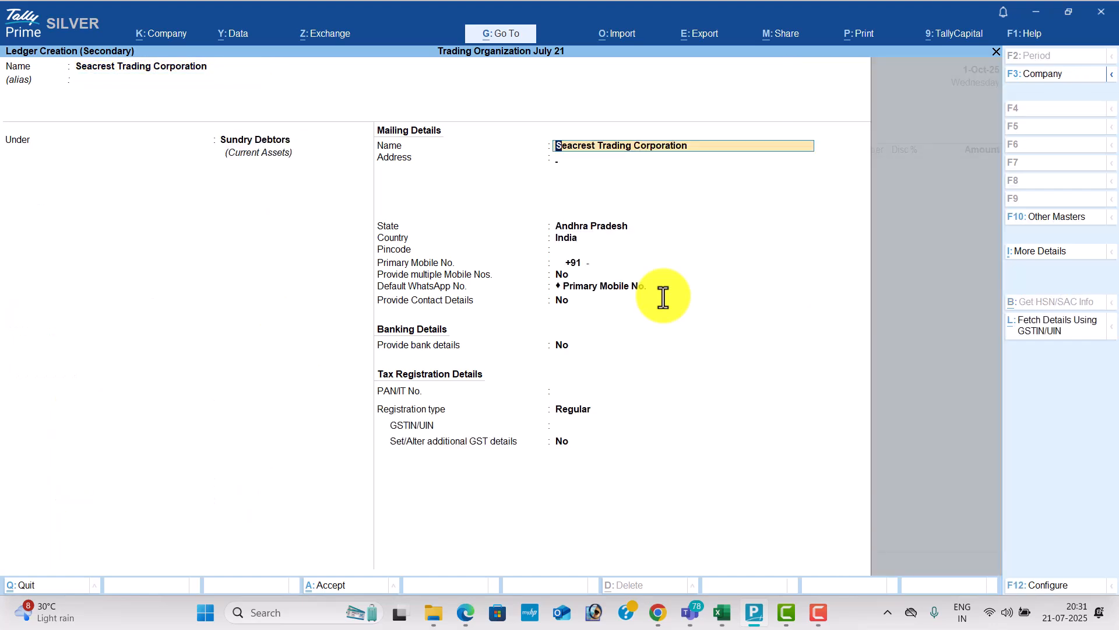
{"action": "key", "text": "Return"}
{"action": "key", "text": "Return"}
{"action": "key", "text": "Return"}
{"action": "key", "text": "Return"}
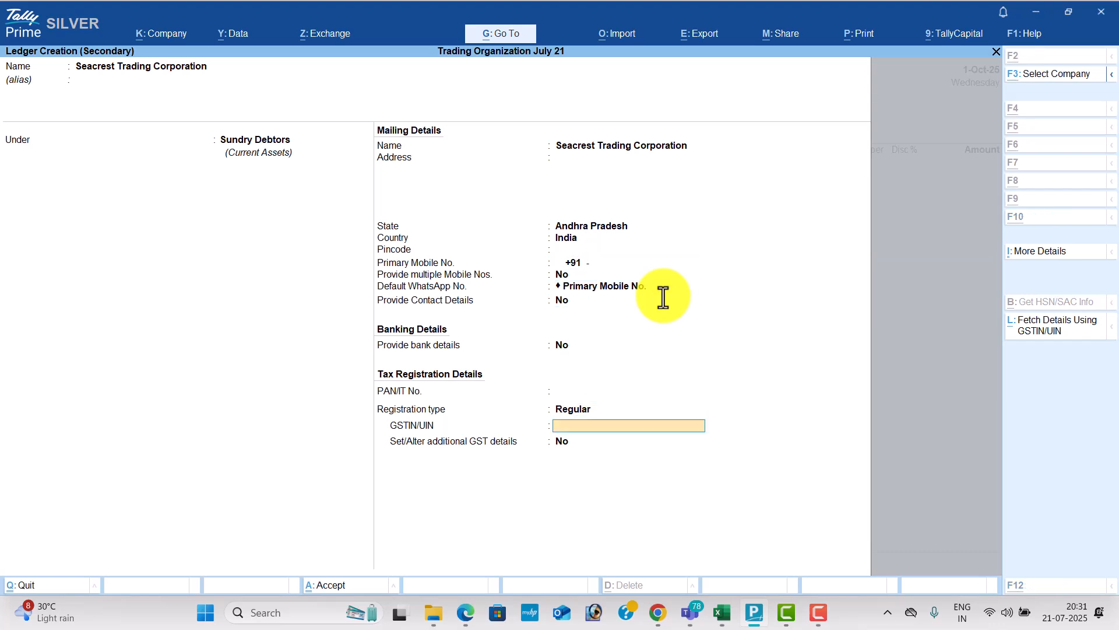
Step: Copy the party's GSTIN from the PDF into the ledger, save the ledger and accept the voucher's party details
{"action": "key", "text": "alt+Tab"}
{"action": "left_click_drag", "start_coordinate": [626, 315], "coordinate": [741, 323]}
{"action": "right_click", "coordinate": [741, 320]}
{"action": "key", "text": "ctrl+c"}
{"action": "key", "text": "alt+Tab"}
{"action": "key", "text": "ctrl+v"}
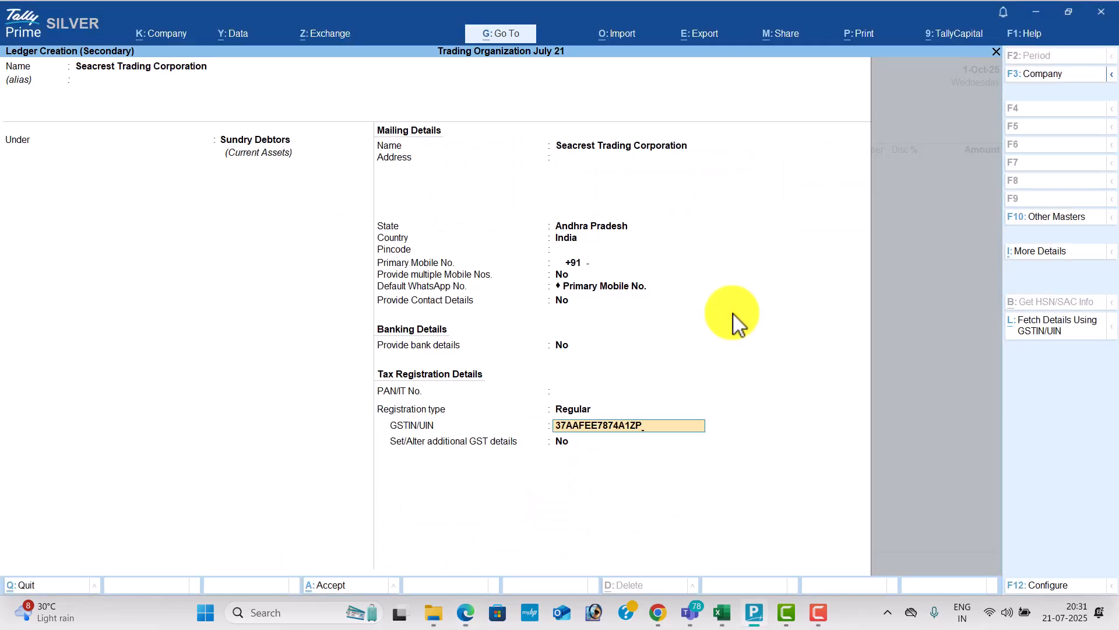
{"action": "key", "text": "Return"}
{"action": "key", "text": "ctrl+a"}
{"action": "key", "text": "ctrl+a"}
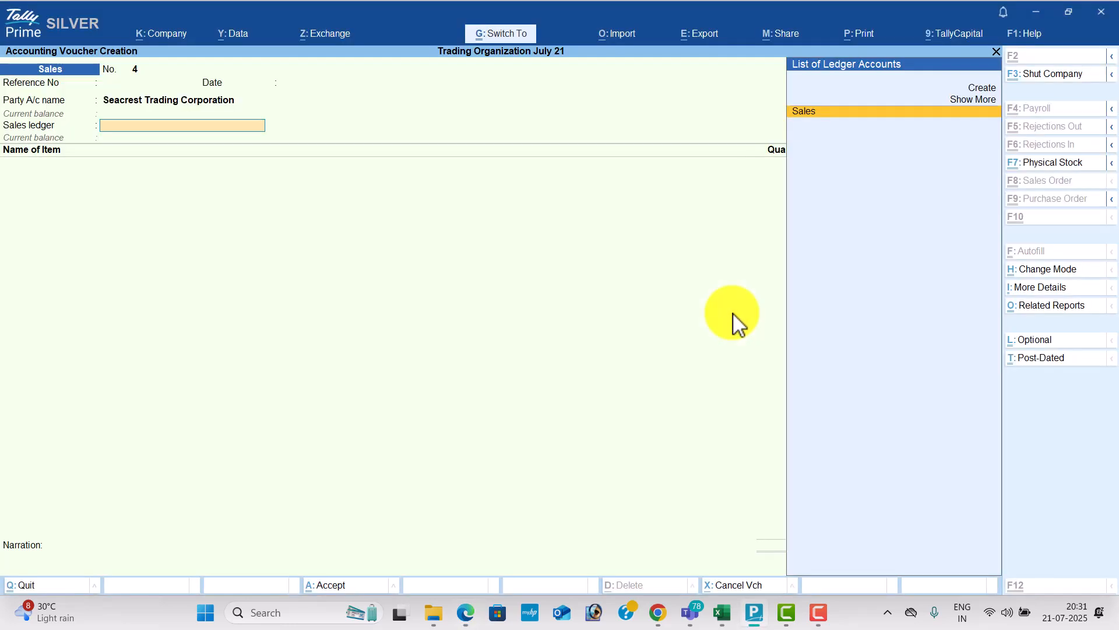
Step: Select the Sales ledger and add High Capacity Stabilizers with a quantity of 90 nos, as given in the PDF
{"action": "key", "text": "Return"}
{"action": "key", "text": "alt+Tab"}
{"action": "key", "text": "alt+Tab"}
{"action": "type", "text": "H"}
{"action": "key", "text": "alt+Tab"}
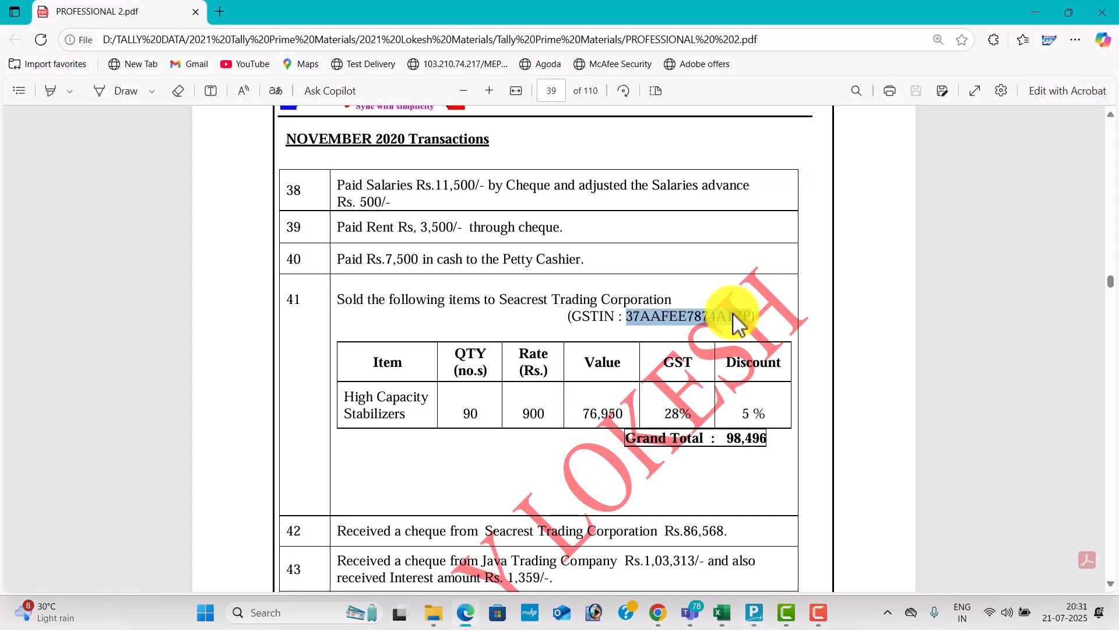
{"action": "key", "text": "alt+Tab"}
{"action": "key", "text": "Return"}
{"action": "key", "text": "Return"}
{"action": "key", "text": "Return"}
Step: Set the High Capacity Stabilizers rate to 900 per nos with a 5% discount
{"action": "key", "text": "alt+Tab"}
{"action": "key", "text": "alt+Tab"}
{"action": "type", "text": "900"}
{"action": "key", "text": "Return"}
{"action": "key", "text": "Return"}
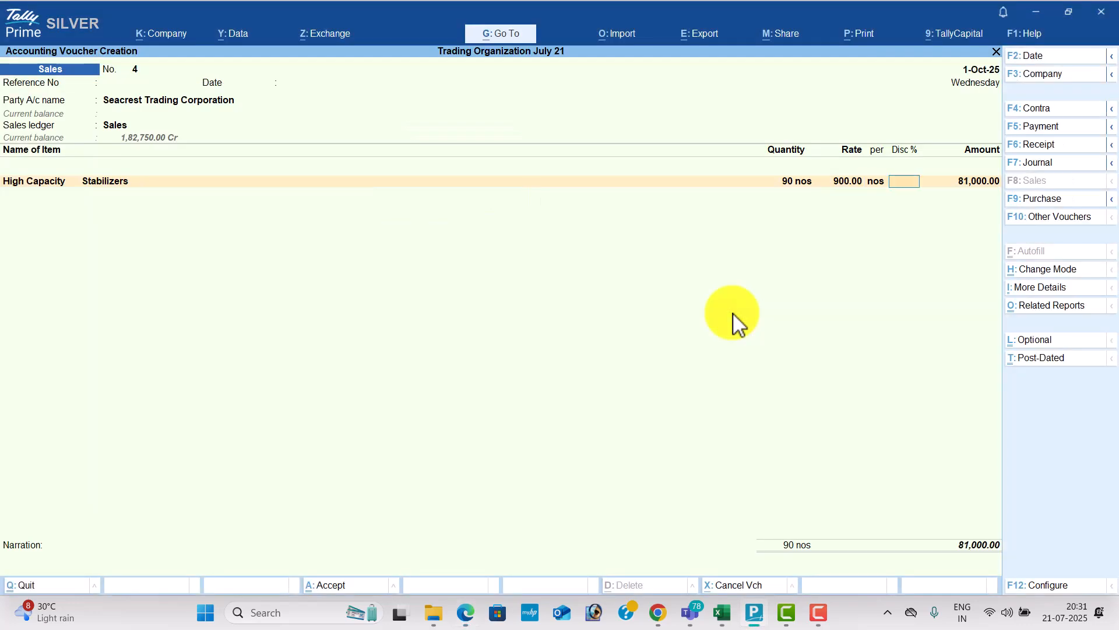
{"action": "key", "text": "alt+Tab"}
{"action": "key", "text": "alt+Tab"}
{"action": "type", "text": "5"}
{"action": "key", "text": "Return"}
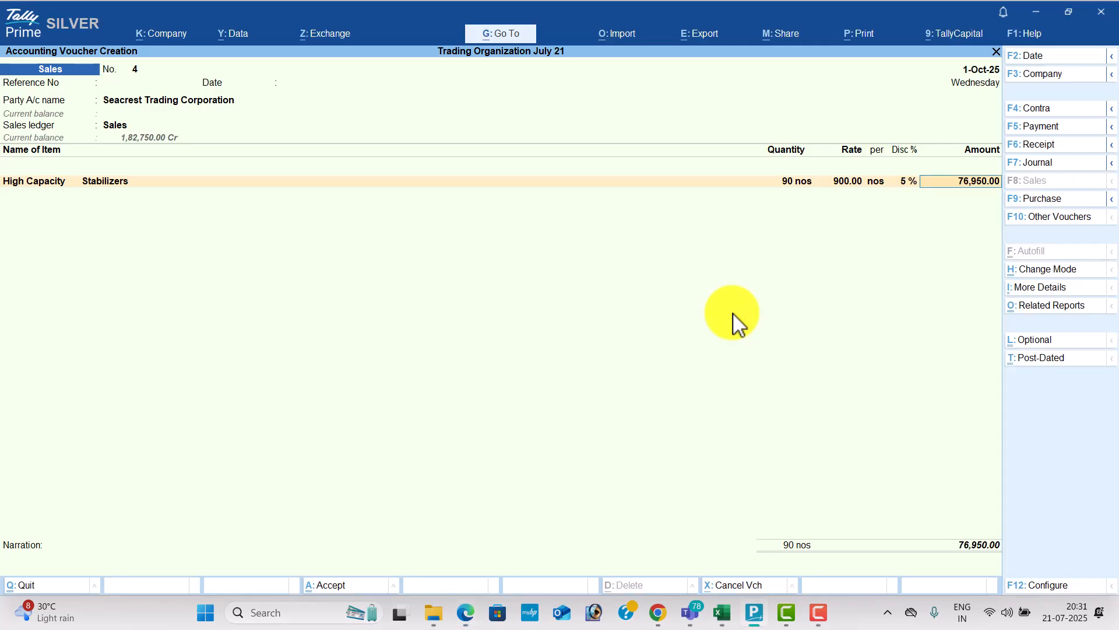
{"action": "key", "text": "Return"}
Step: Add CGST and SGST to the Seacrest Trading Corporation sale and compare the total with the PDF
{"action": "type", "text": "cg"}
{"action": "key", "text": "Return"}
{"action": "key", "text": "Return"}
{"action": "type", "text": "sg"}
{"action": "key", "text": "Return"}
{"action": "key", "text": "Return"}
{"action": "key", "text": "alt+Tab"}
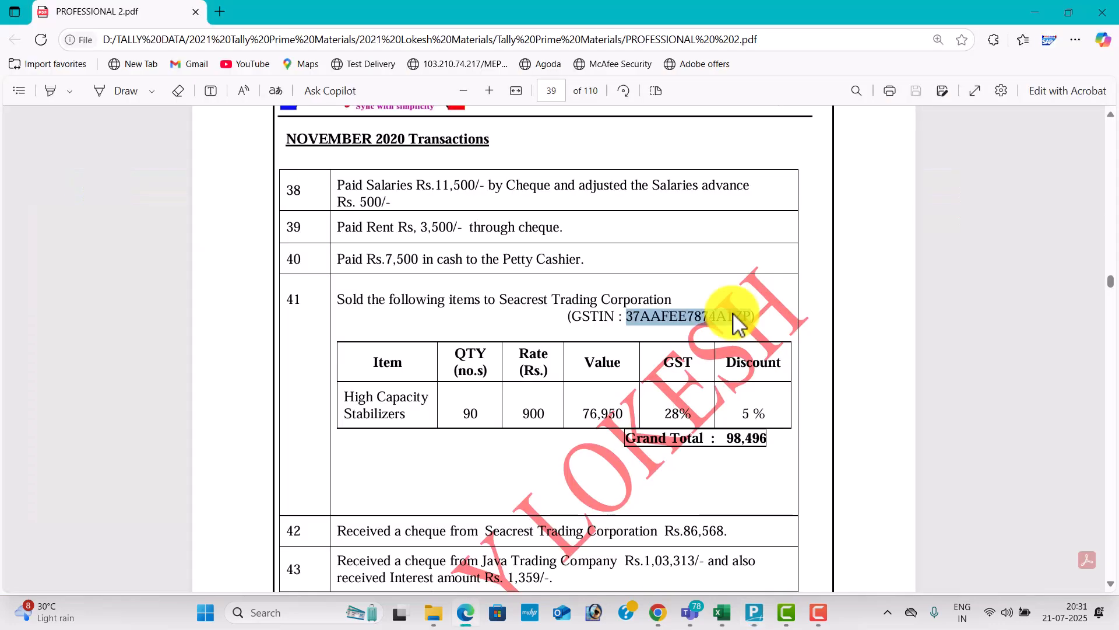
{"action": "key", "text": "alt+Tab"}
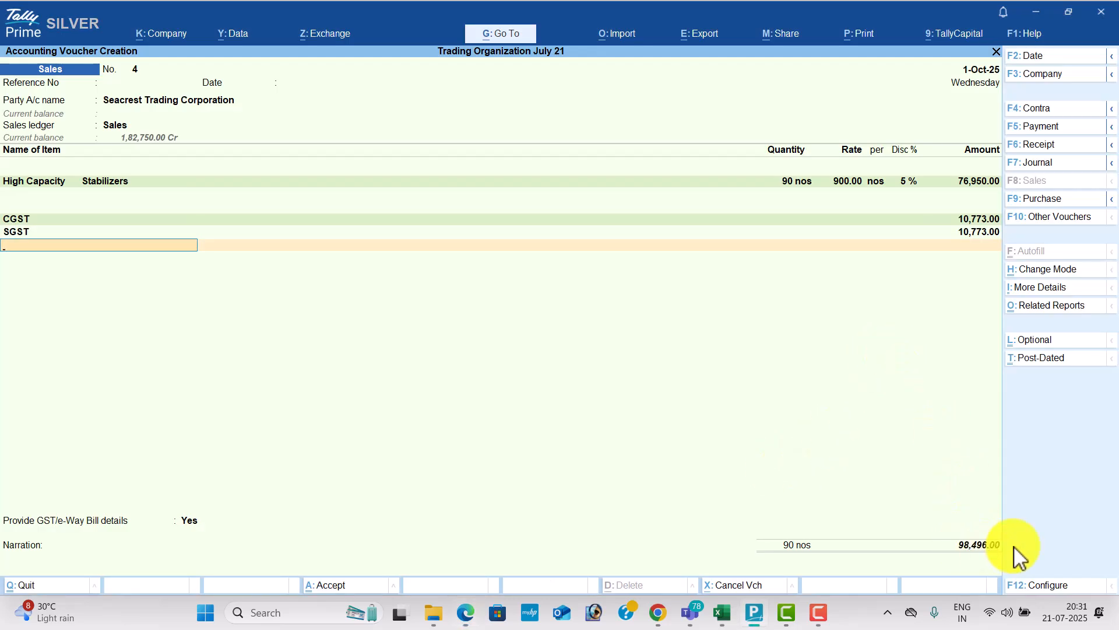
Step: Set GST/e-Way Bill details to No, save the sales voucher and decline sending it for e-Way Bill generation
{"action": "key", "text": "Return"}
{"action": "key", "text": "Up"}
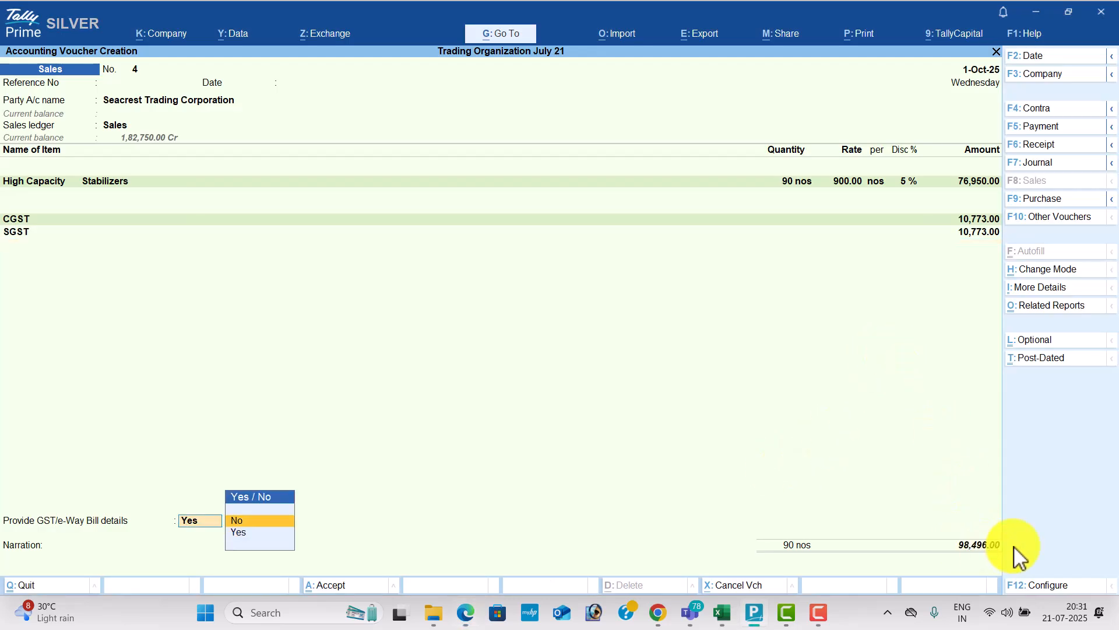
{"action": "key", "text": "Return"}
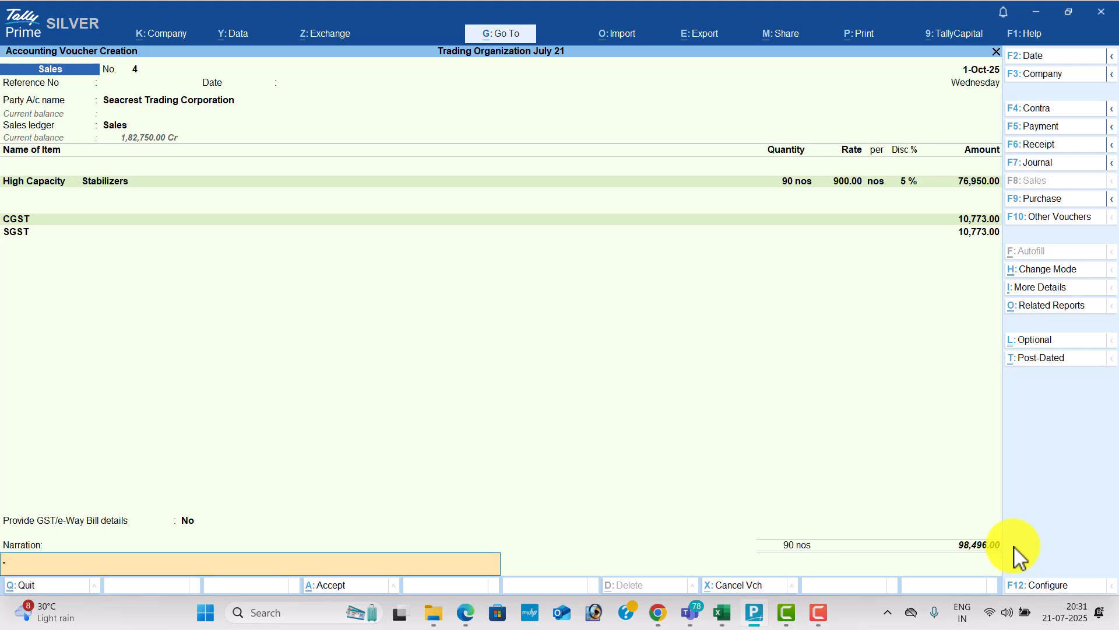
{"action": "key", "text": "Return"}
{"action": "key", "text": "Return"}
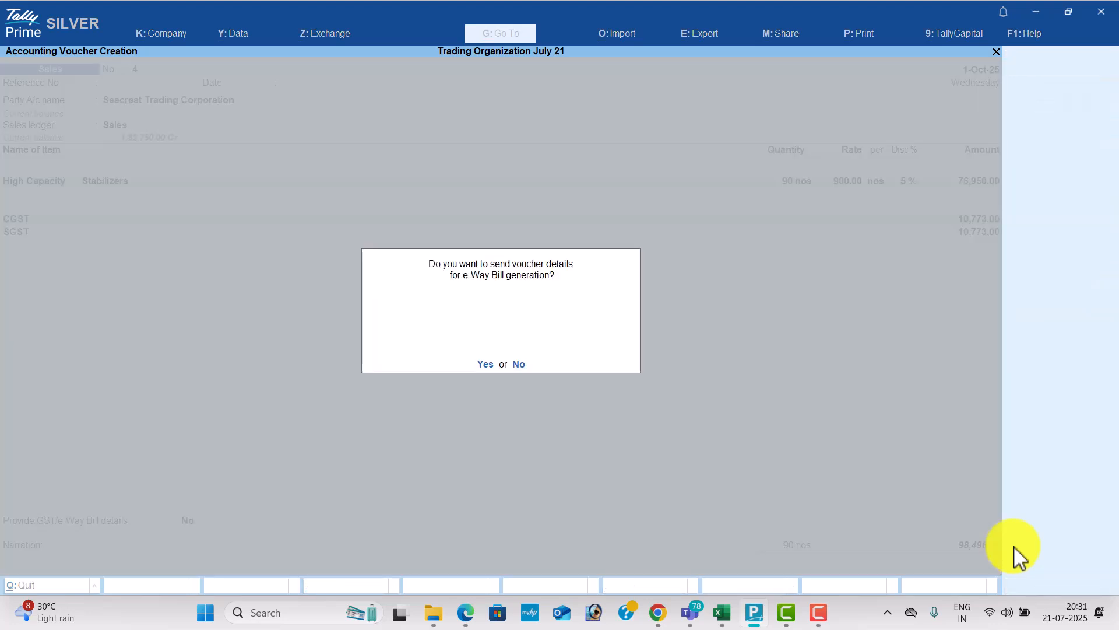
{"action": "key", "text": "n"}
Step: Read through transactions 42 to 51 in the exercise PDF, including December's purchase, bank charges, drawings and purchase return
{"action": "key", "text": "alt+Tab"}
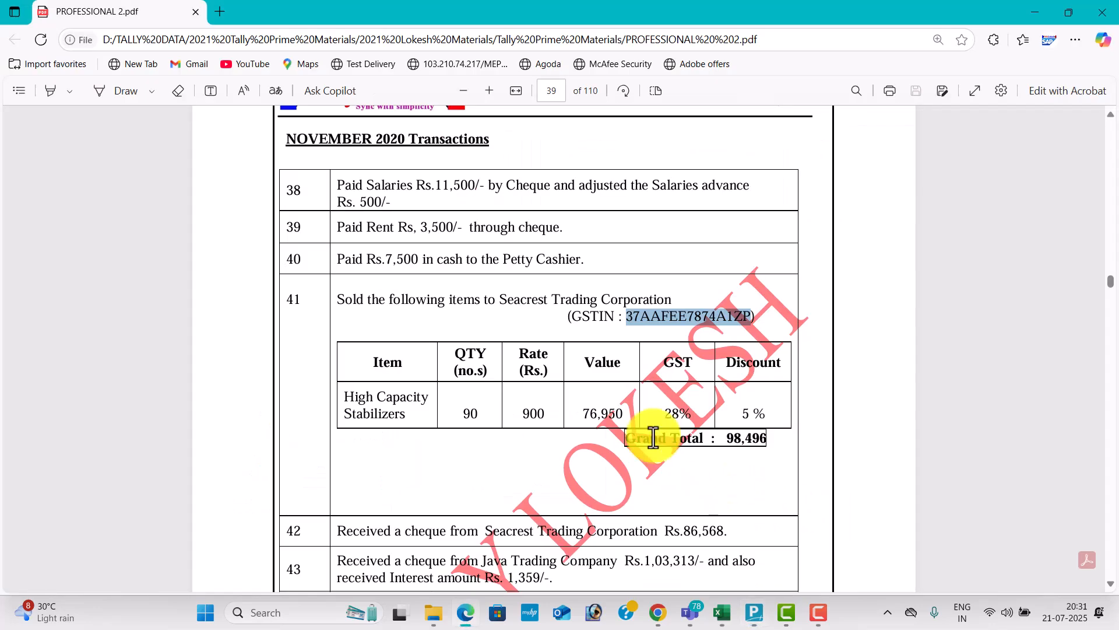
{"action": "scroll", "coordinate": [611, 341], "scroll_direction": "down", "scroll_amount": 4}
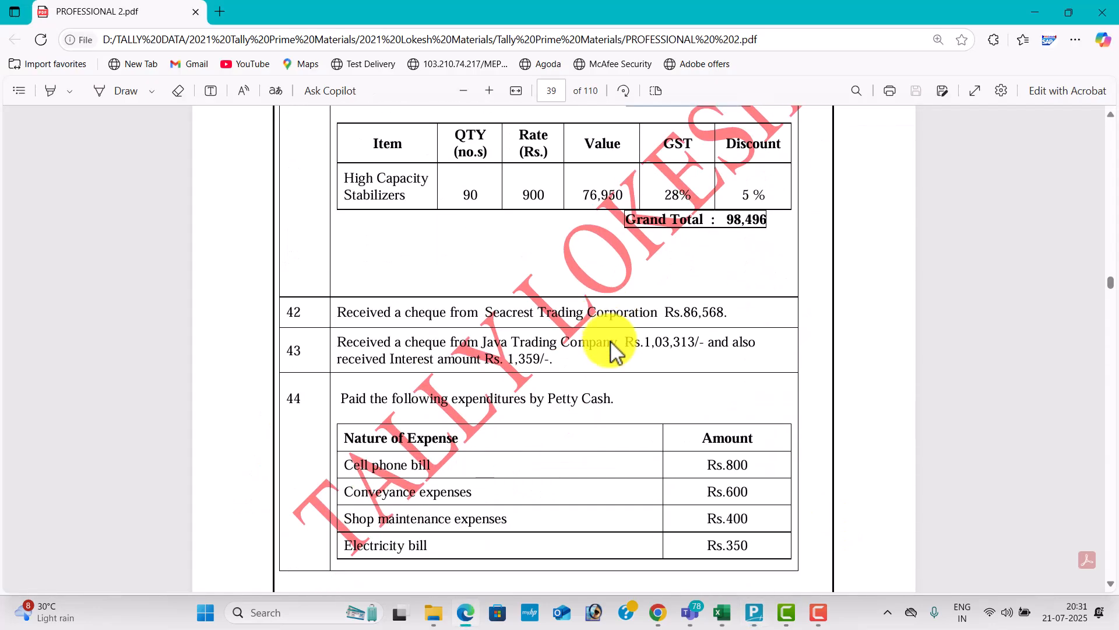
{"action": "scroll", "coordinate": [610, 350], "scroll_direction": "down", "scroll_amount": 1}
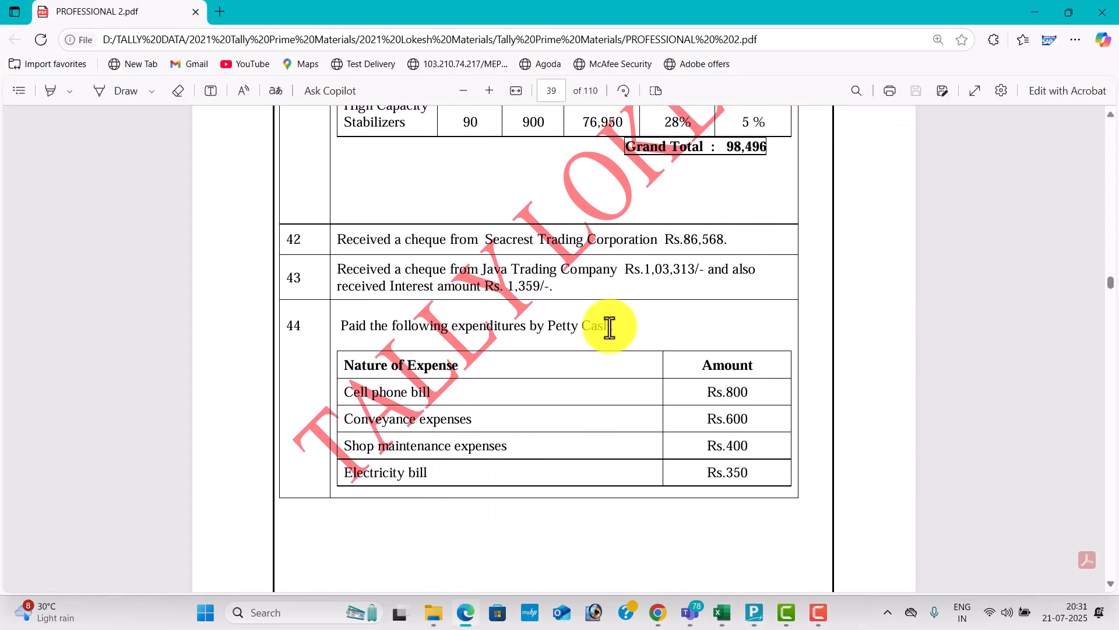
{"action": "scroll", "coordinate": [610, 327], "scroll_direction": "up", "scroll_amount": 2}
{"action": "scroll", "coordinate": [612, 329], "scroll_direction": "down", "scroll_amount": 2}
{"action": "scroll", "coordinate": [613, 330], "scroll_direction": "down", "scroll_amount": 6}
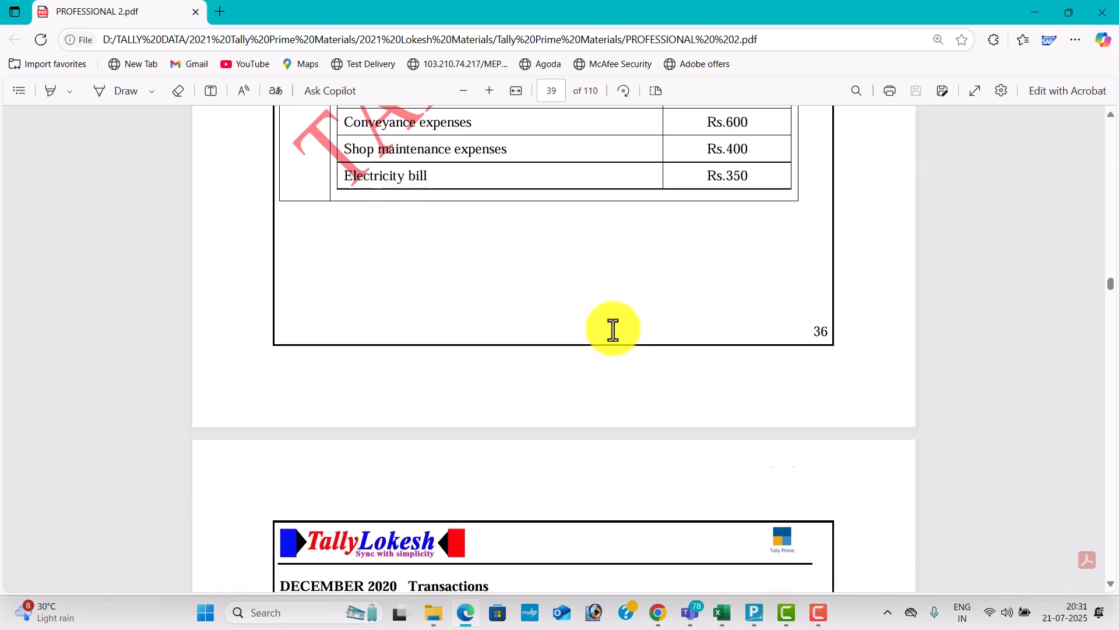
{"action": "scroll", "coordinate": [613, 330], "scroll_direction": "down", "scroll_amount": 3}
{"action": "scroll", "coordinate": [613, 330], "scroll_direction": "down", "scroll_amount": 1}
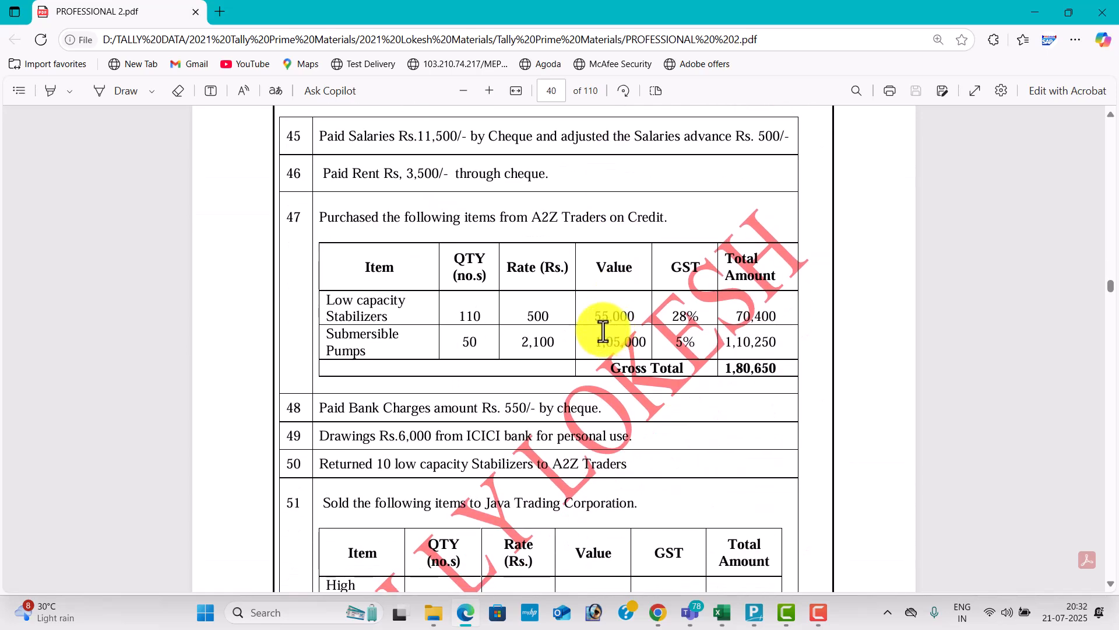
{"action": "scroll", "coordinate": [601, 330], "scroll_direction": "down", "scroll_amount": 1}
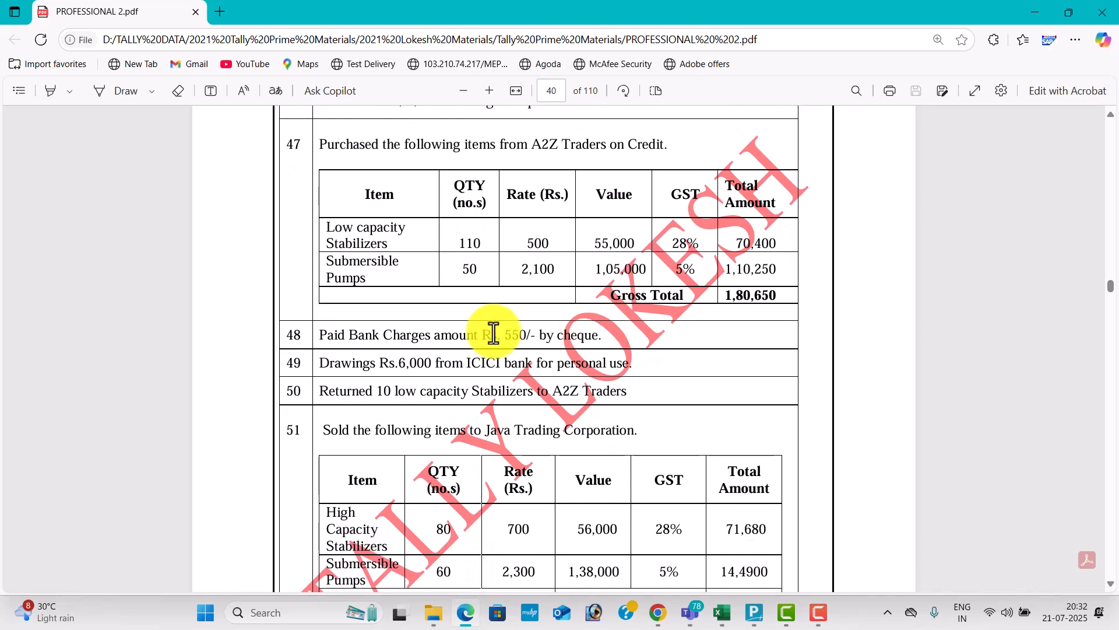
{"action": "scroll", "coordinate": [296, 400], "scroll_direction": "down", "scroll_amount": 2}
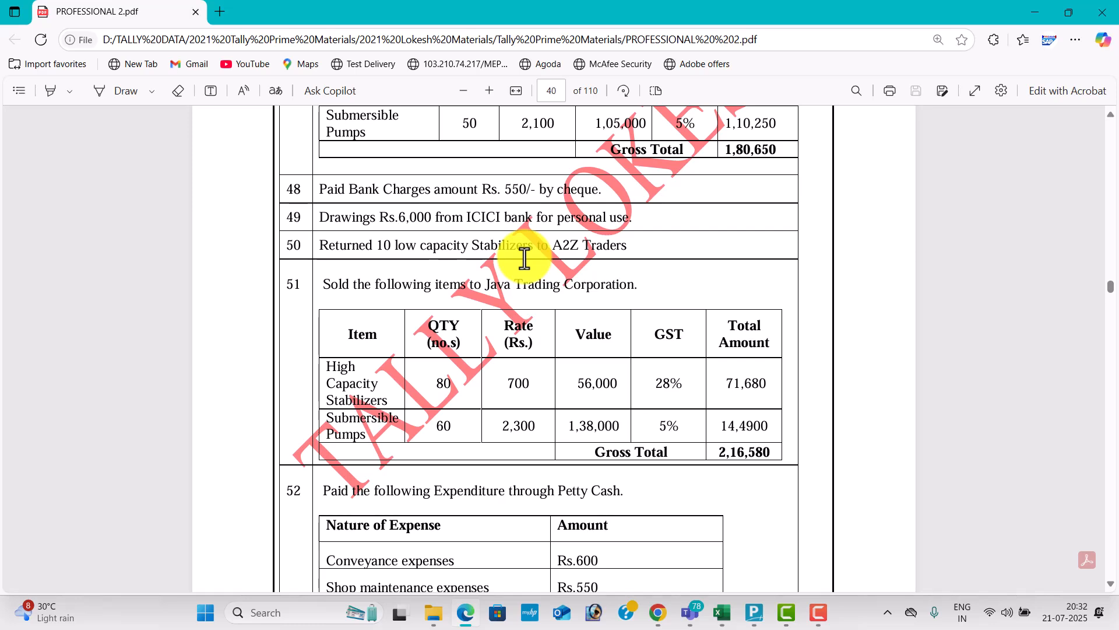
Step: Switch back to TallyPrime and start a Debit Note for A2Z traders against the Purchase ledger, keeping the default party details
{"action": "key", "text": "alt+Tab"}
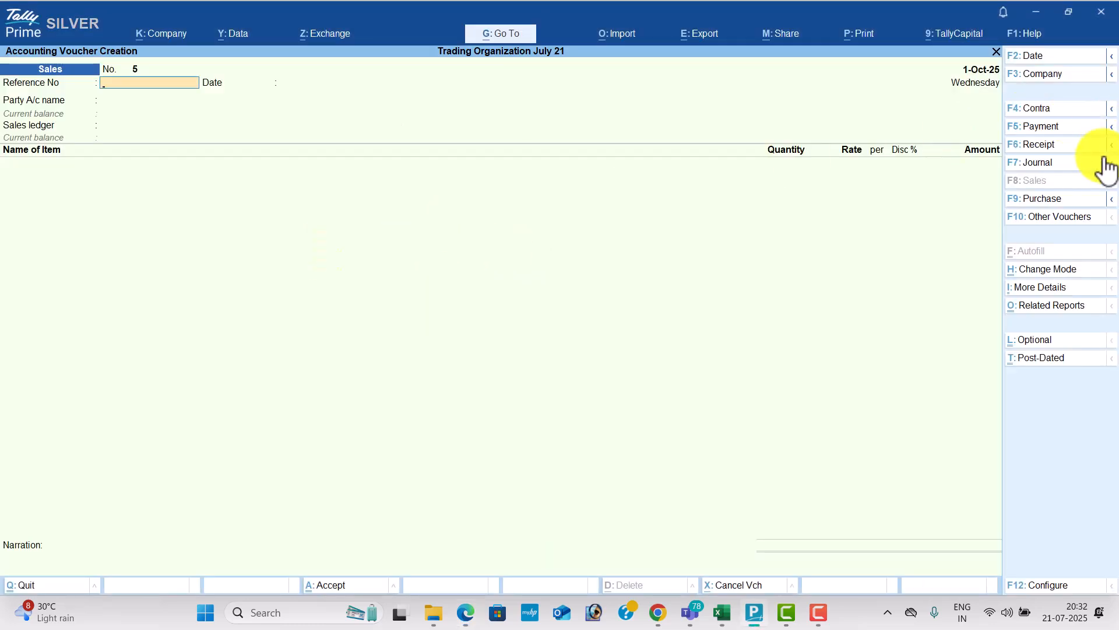
{"action": "left_click", "coordinate": [1071, 231]}
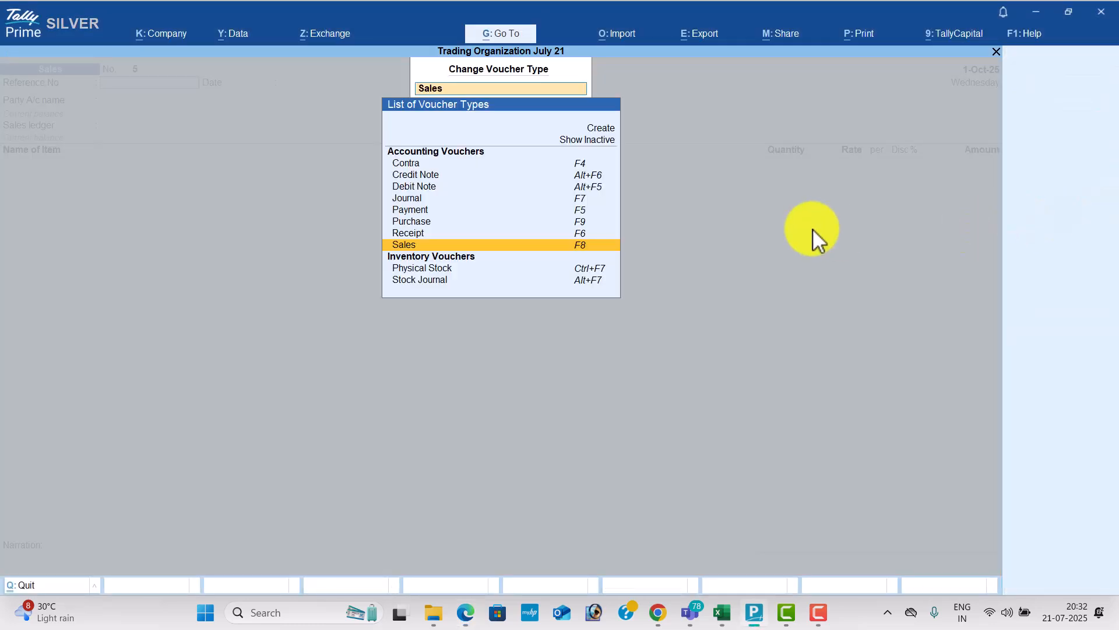
{"action": "left_click", "coordinate": [426, 186]}
{"action": "key", "text": "Return"}
{"action": "key", "text": "Return"}
{"action": "key", "text": "Return"}
{"action": "key", "text": "Return"}
{"action": "key", "text": "Return"}
{"action": "key", "text": "Return"}
{"action": "key", "text": "Return"}
{"action": "key", "text": "Return"}
{"action": "key", "text": "Return"}
{"action": "key", "text": "Return"}
{"action": "key", "text": "Return"}
{"action": "key", "text": "Return"}
{"action": "key", "text": "Return"}
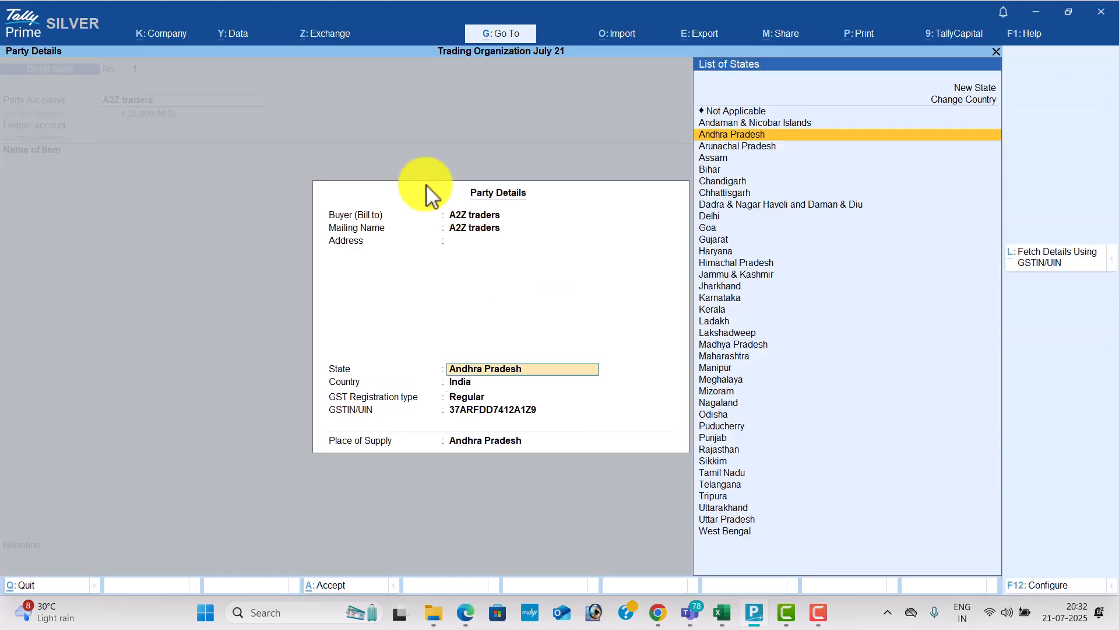
{"action": "key", "text": "Return"}
{"action": "key", "text": "Return"}
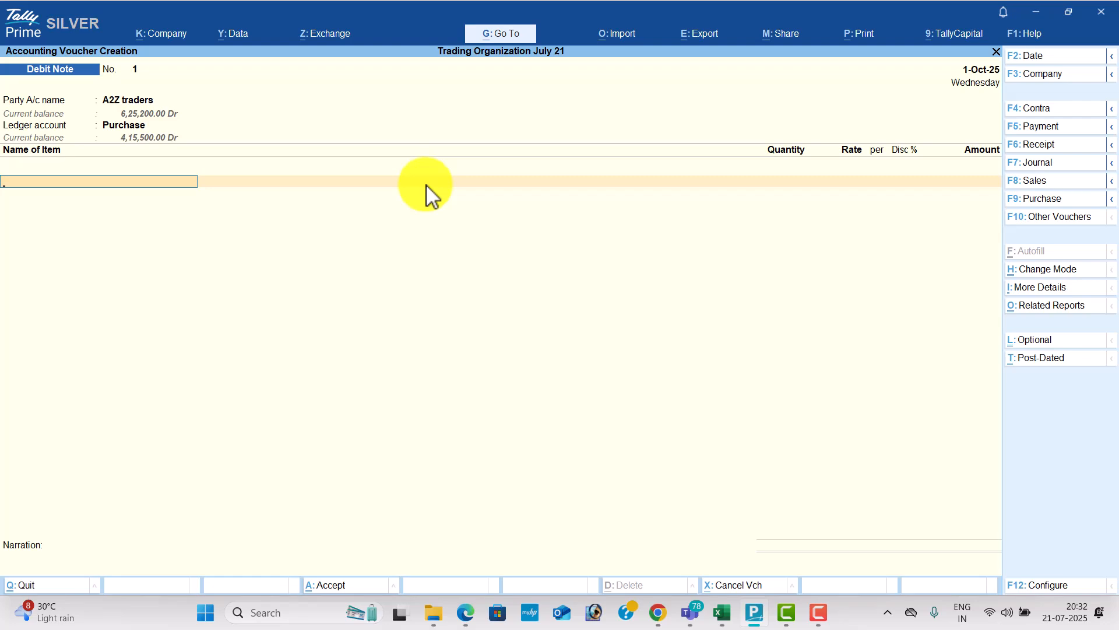
Step: Check transaction 50 in the exercise PDF and add 10 nos of Low Capacity Stabilizers at 400 to the Debit Note
{"action": "key", "text": "alt+Tab"}
{"action": "key", "text": "alt+Tab"}
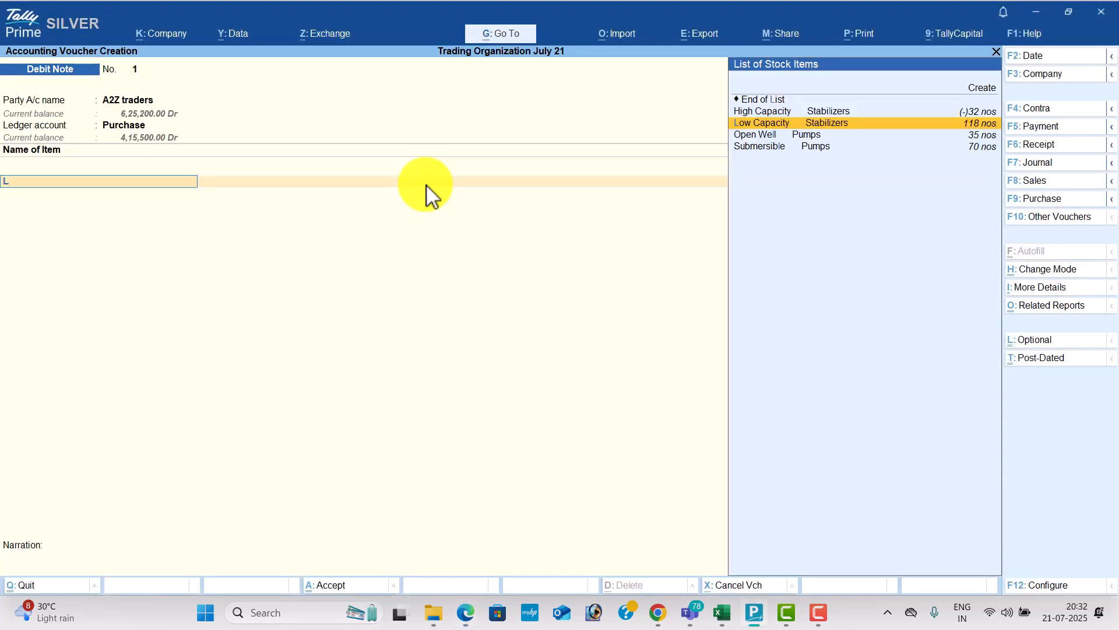
{"action": "key", "text": "Return"}
{"action": "key", "text": "alt+Tab"}
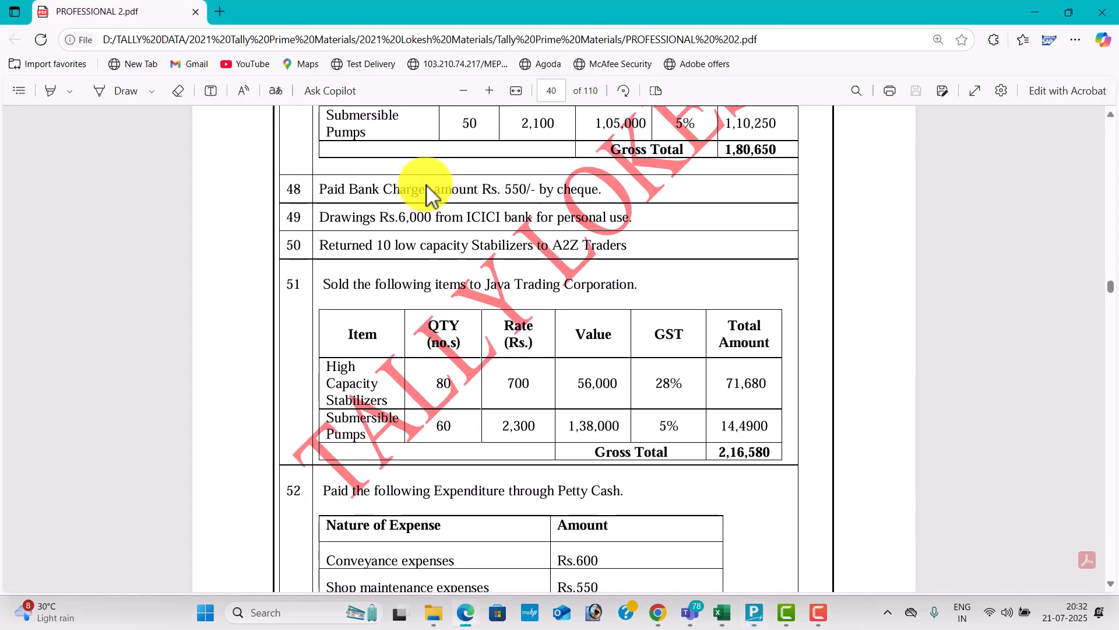
{"action": "key", "text": "alt+Tab"}
{"action": "key", "text": "Return"}
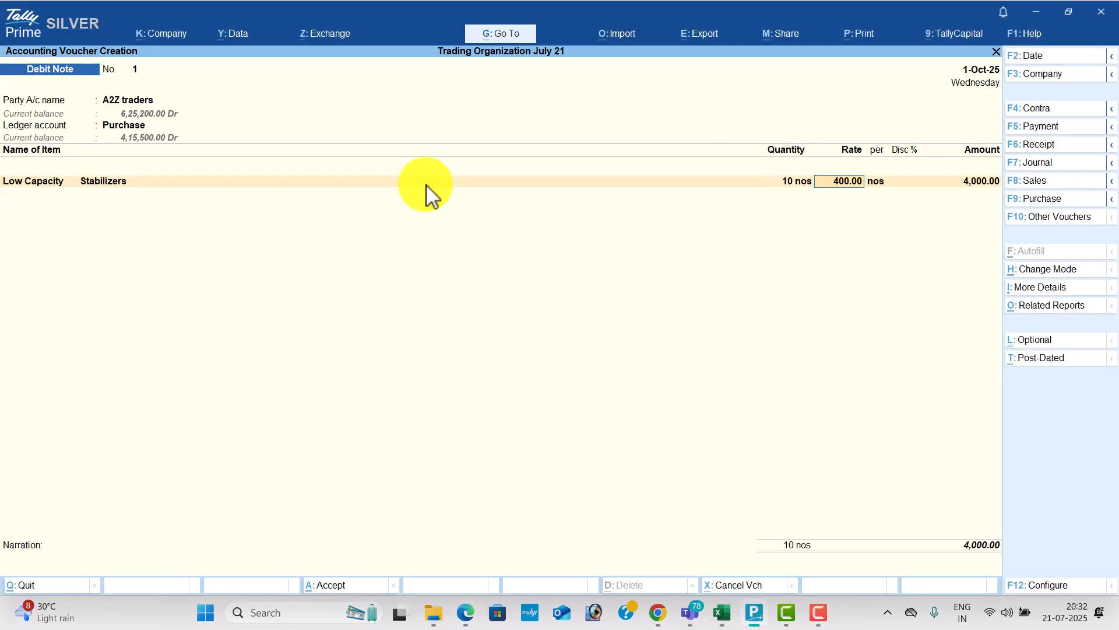
{"action": "key", "text": "Return"}
{"action": "key", "text": "Return"}
{"action": "key", "text": "Return"}
{"action": "key", "text": "Return"}
{"action": "key", "text": "Return"}
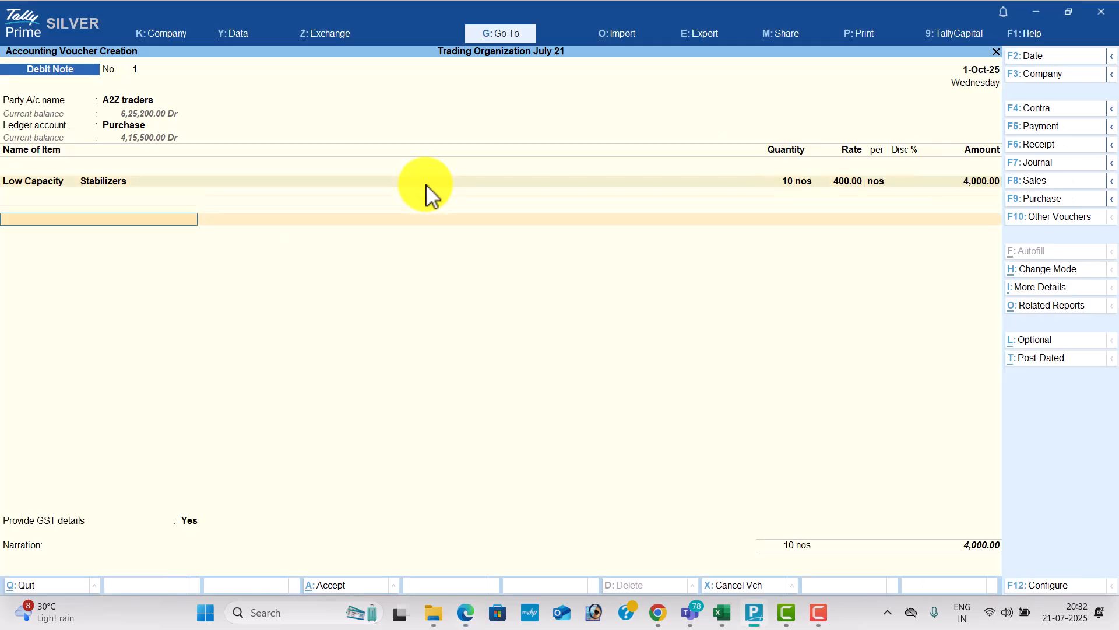
Step: Add the CGST and SGST ledgers to the A2Z traders Debit Note
{"action": "type", "text": "Cg"}
{"action": "key", "text": "Return"}
{"action": "key", "text": "Return"}
{"action": "type", "text": "Sg"}
{"action": "key", "text": "Return"}
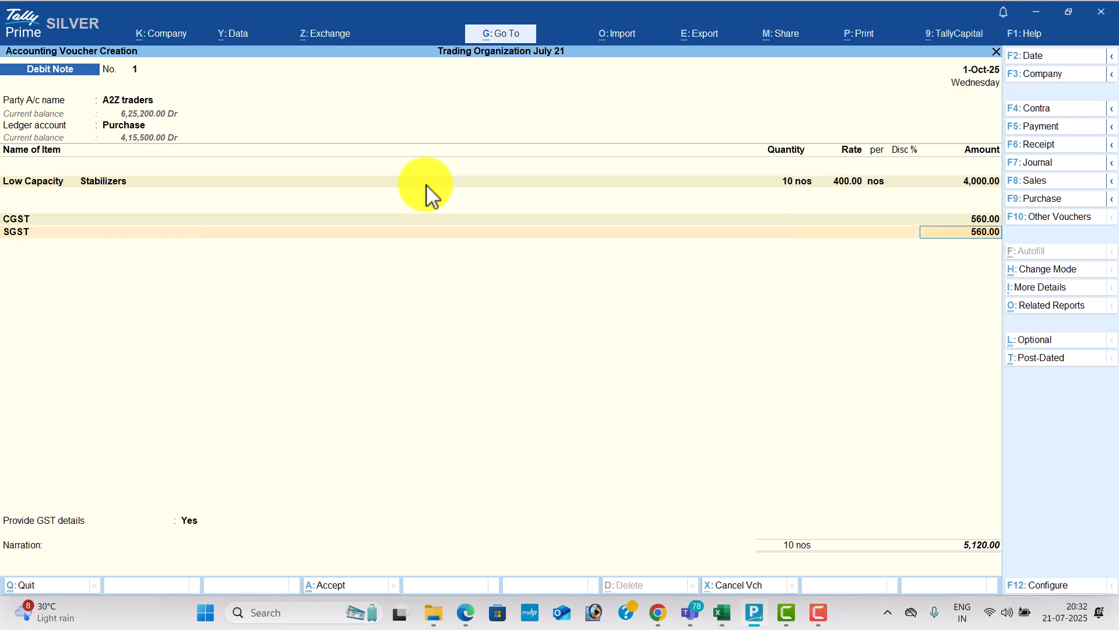
{"action": "key", "text": "Return"}
{"action": "key", "text": "Return"}
Step: Set Provide GST details to No and save the Debit Note without a narration
{"action": "key", "text": "Up"}
{"action": "key", "text": "Return"}
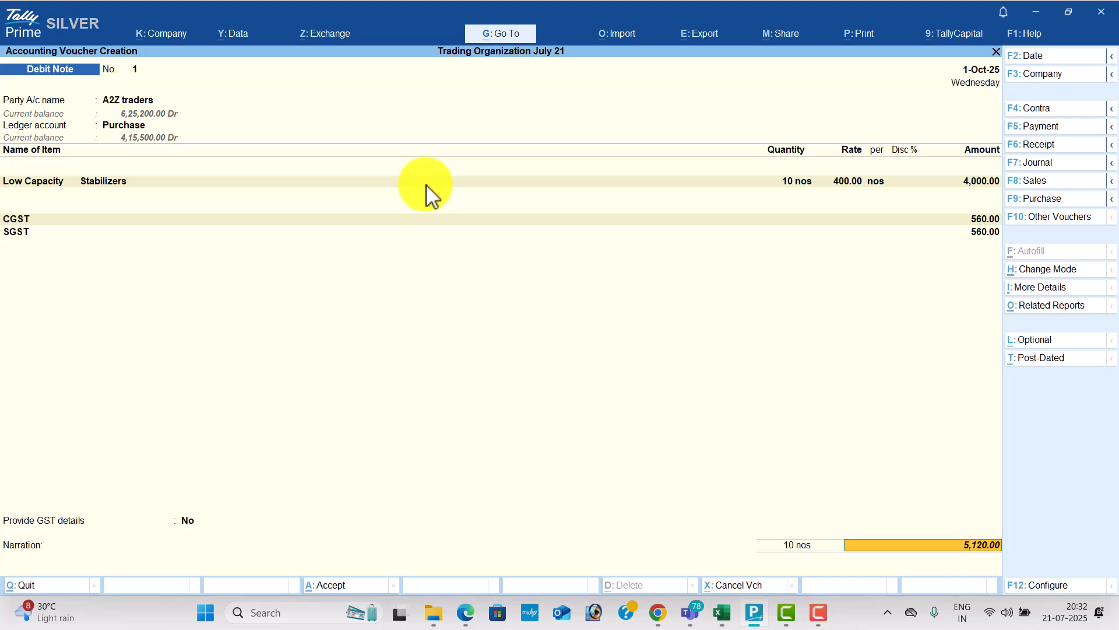
{"action": "key", "text": "Return"}
{"action": "key", "text": "Return"}
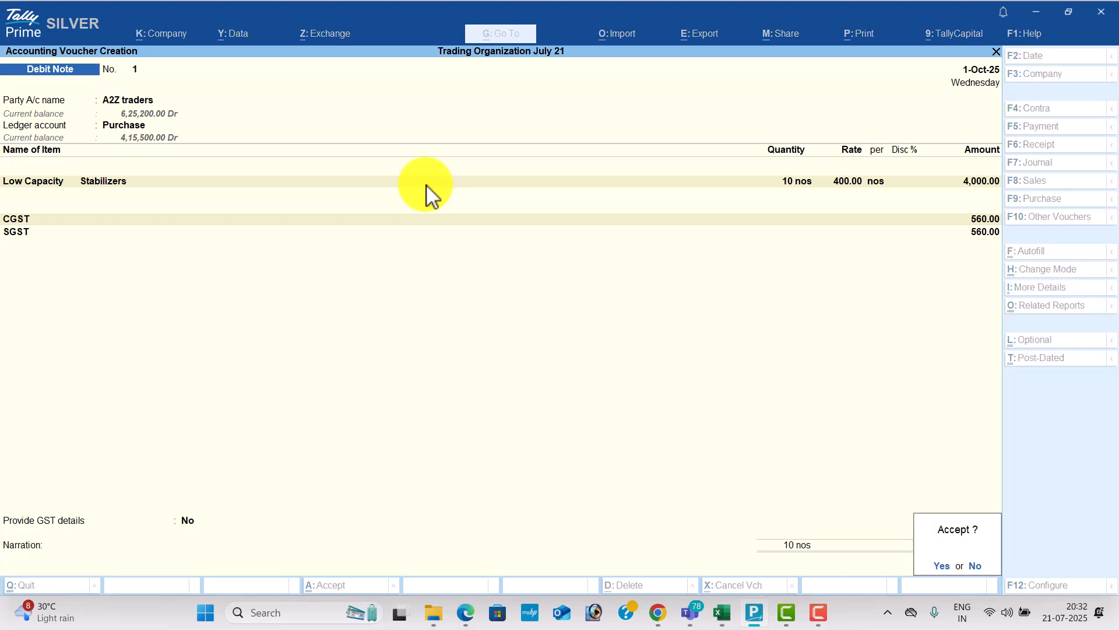
{"action": "key", "text": "Return"}
Step: Read on to transaction 54 in the exercise PDF, then switch back to TallyPrime and change the voucher type to Credit Note
{"action": "key", "text": "alt+Tab"}
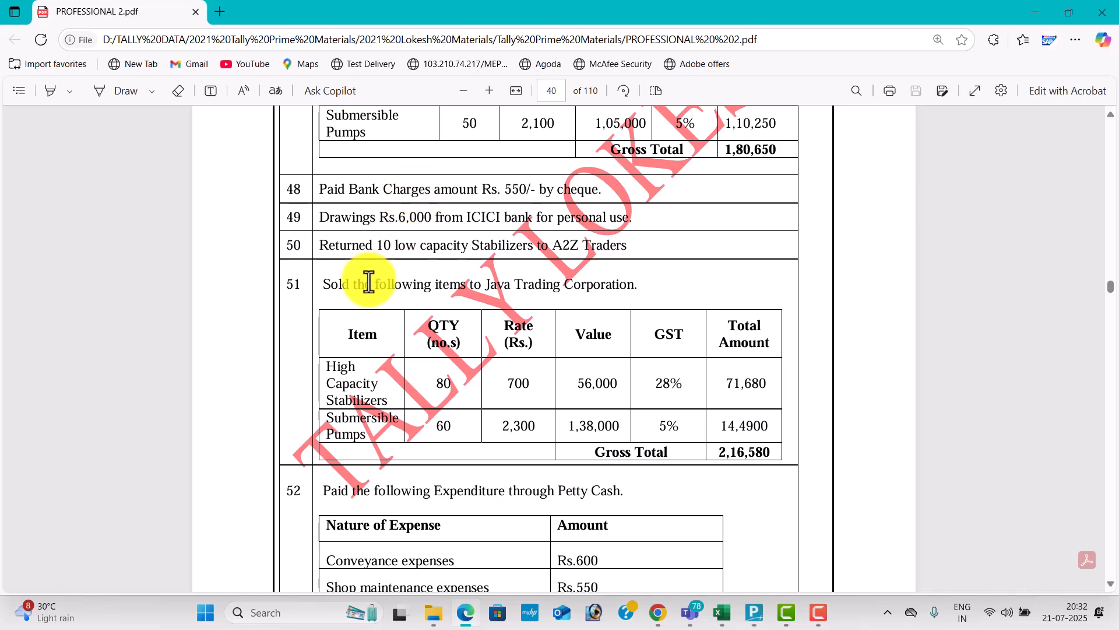
{"action": "scroll", "coordinate": [484, 335], "scroll_direction": "down", "scroll_amount": 1}
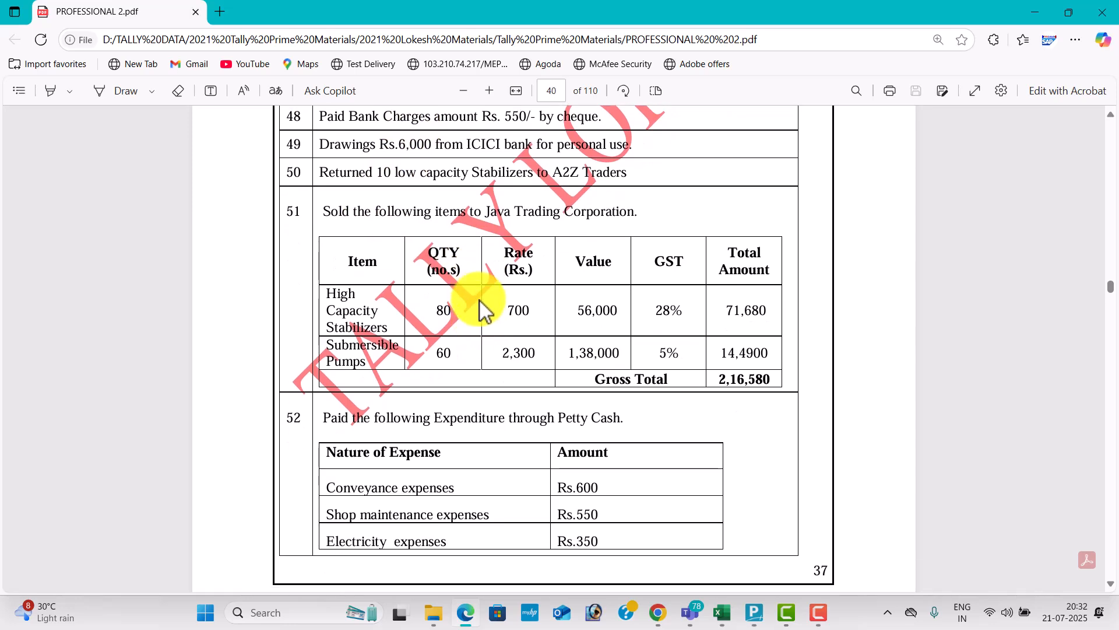
{"action": "scroll", "coordinate": [480, 302], "scroll_direction": "down", "scroll_amount": 10}
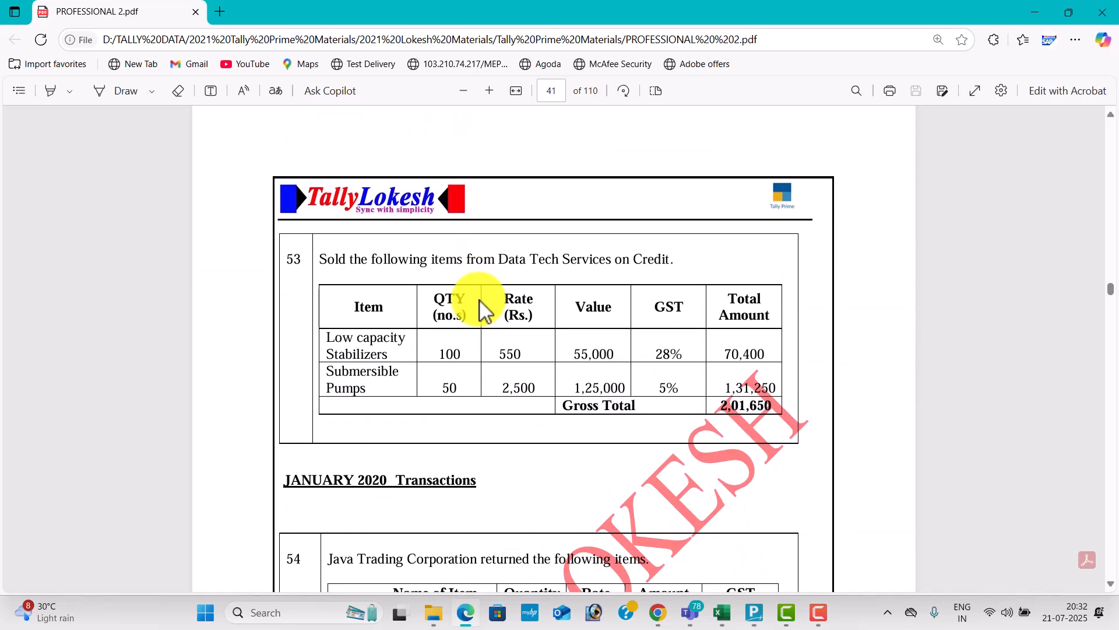
{"action": "scroll", "coordinate": [484, 309], "scroll_direction": "down", "scroll_amount": 1}
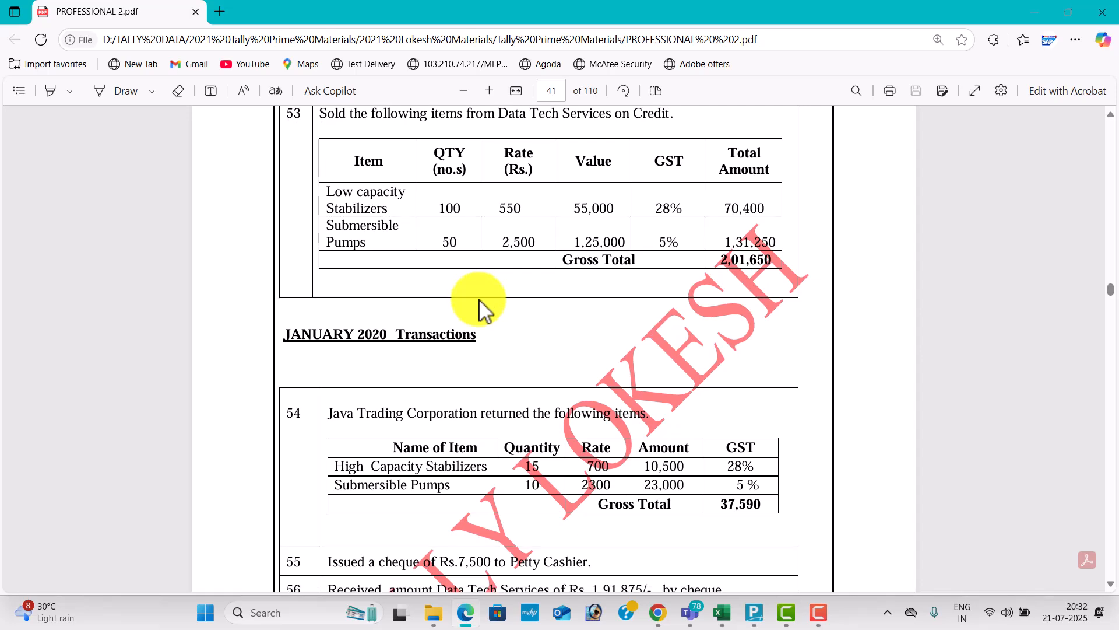
{"action": "scroll", "coordinate": [481, 306], "scroll_direction": "down", "scroll_amount": 2}
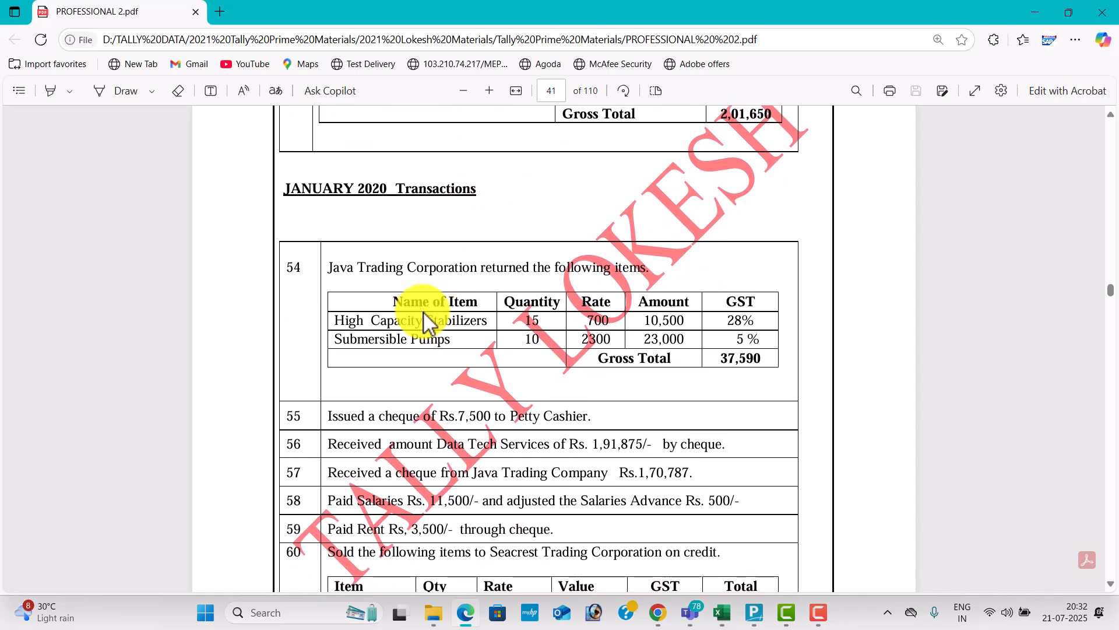
{"action": "key", "text": "alt+Tab"}
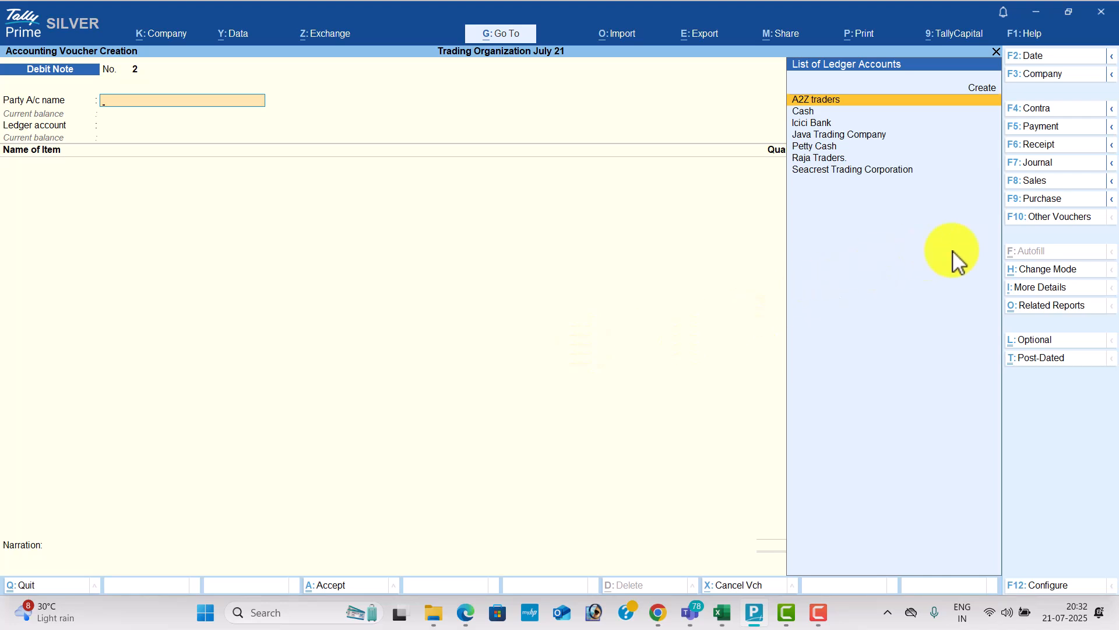
{"action": "left_click", "coordinate": [1063, 220]}
{"action": "key", "text": "Up"}
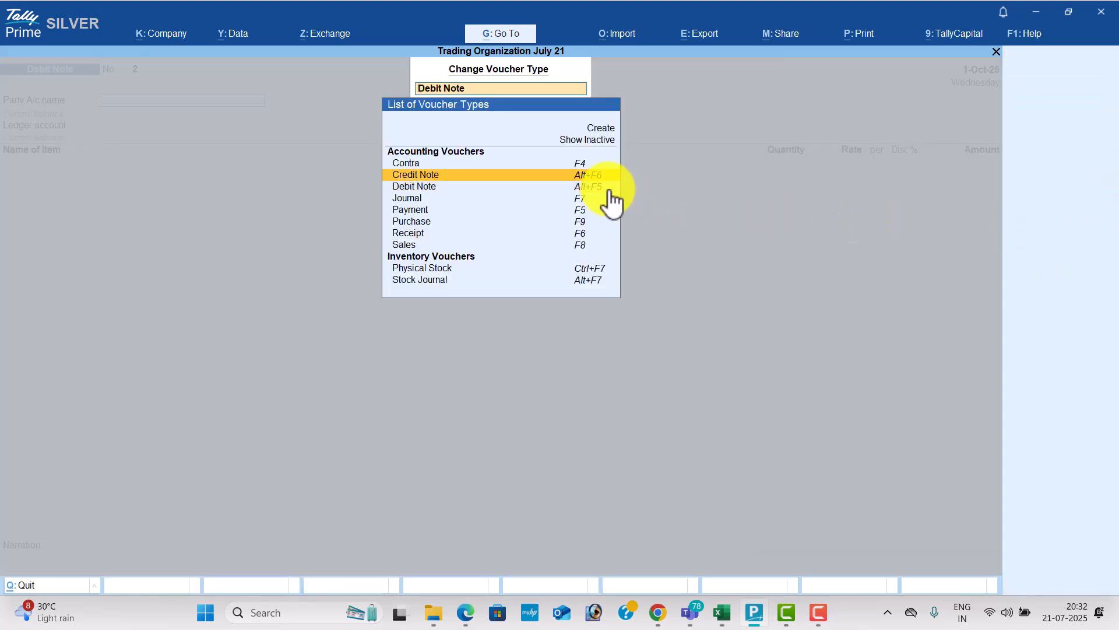
{"action": "key", "text": "Return"}
Step: Select Java Trading Company as the party, keep the default receipt and party details, and use the Sales ledger
{"action": "type", "text": "J"}
{"action": "key", "text": "Return"}
{"action": "key", "text": "Return"}
{"action": "key", "text": "Return"}
{"action": "key", "text": "Return"}
{"action": "key", "text": "Return"}
{"action": "key", "text": "Return"}
{"action": "key", "text": "Return"}
{"action": "key", "text": "Return"}
{"action": "key", "text": "Return"}
{"action": "key", "text": "Return"}
{"action": "key", "text": "Return"}
{"action": "key", "text": "Return"}
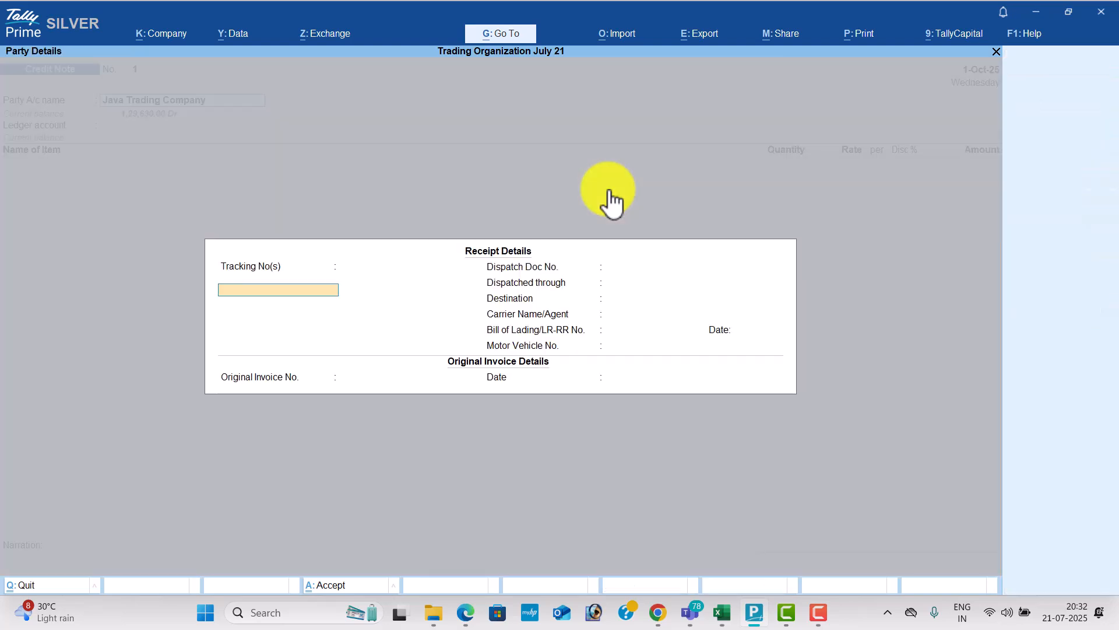
{"action": "key", "text": "Return"}
{"action": "key", "text": "Return"}
{"action": "key", "text": "Return"}
{"action": "key", "text": "Return"}
{"action": "key", "text": "Return"}
{"action": "key", "text": "Return"}
{"action": "key", "text": "Return"}
{"action": "key", "text": "Return"}
{"action": "key", "text": "Return"}
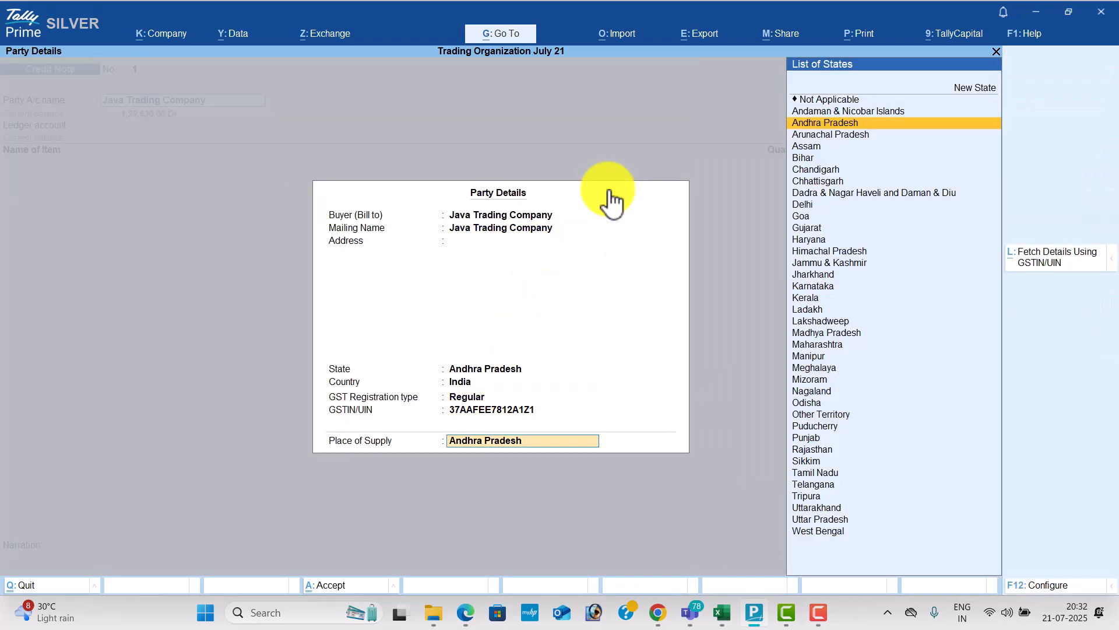
Step: Add 15 nos of High Capacity Stabilizers at 700 to the Credit Note, following transaction 54 in the PDF
{"action": "key", "text": "alt+Tab"}
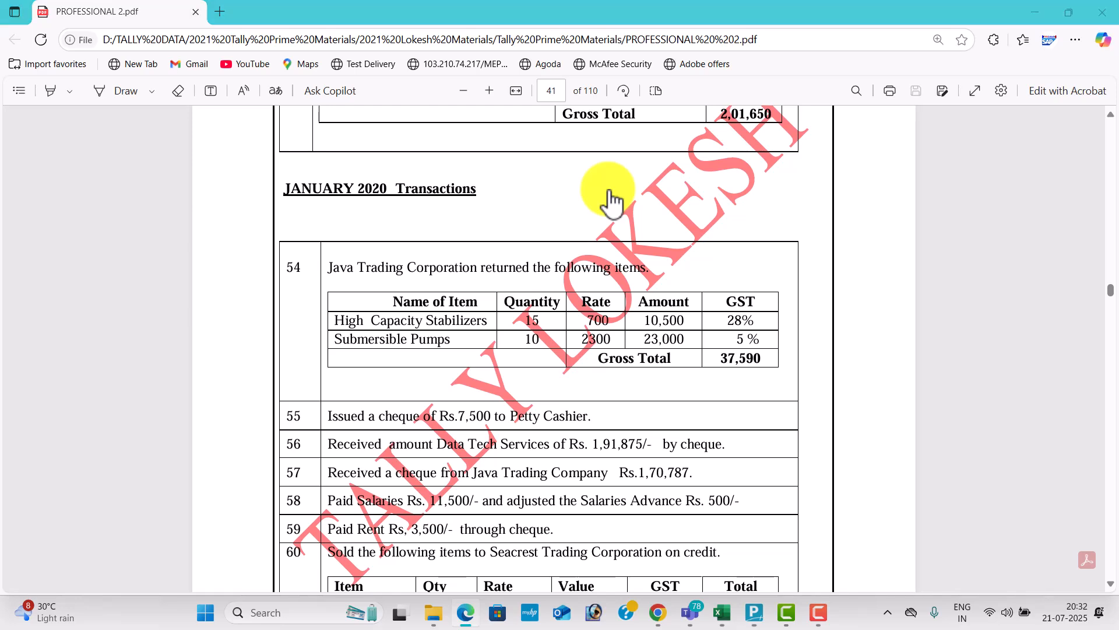
{"action": "key", "text": "alt+Tab"}
{"action": "type", "text": "H"}
{"action": "key", "text": "Return"}
{"action": "key", "text": "alt+Tab"}
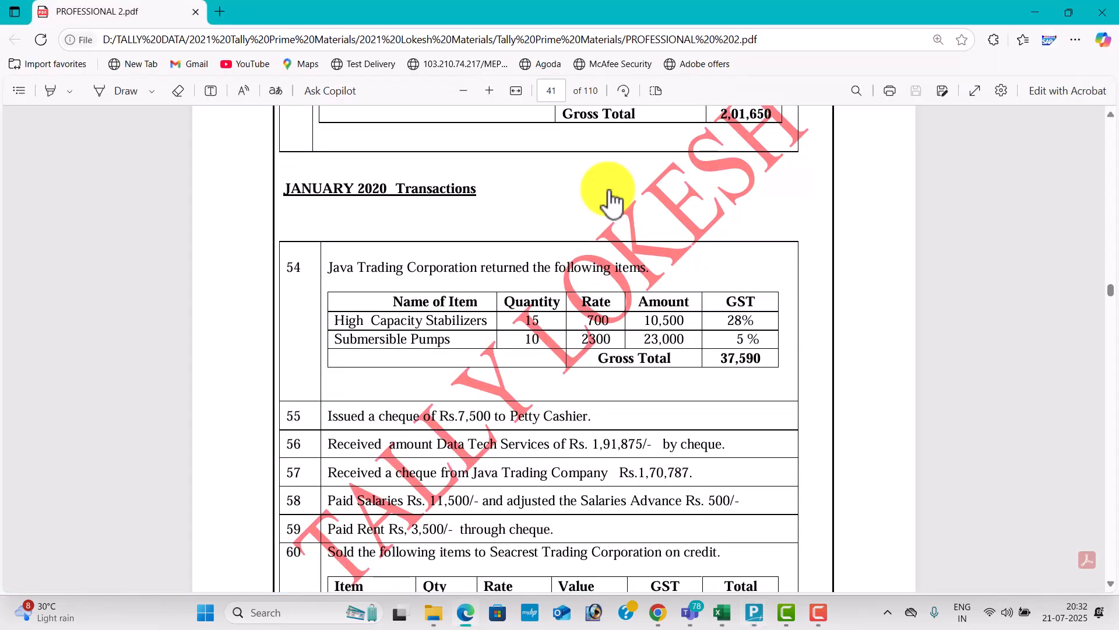
{"action": "key", "text": "alt+Tab"}
{"action": "type", "text": "15"}
{"action": "key", "text": "Return"}
{"action": "key", "text": "Return"}
{"action": "type", "text": "7"}
{"action": "key", "text": "Return"}
{"action": "key", "text": "Return"}
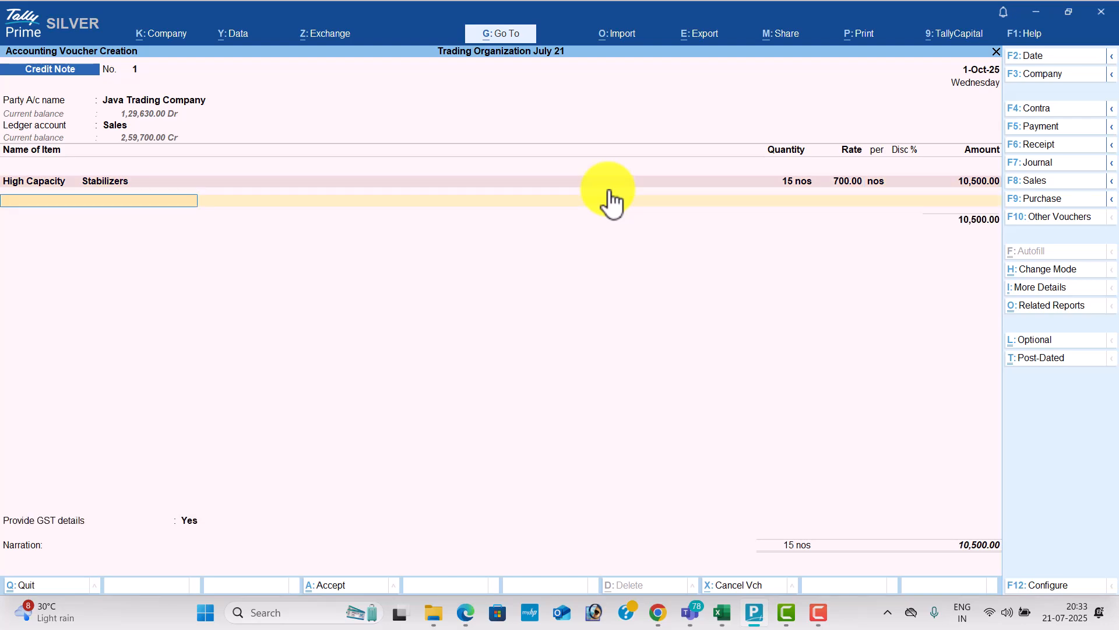
Step: Check the second returned item in the PDF and add 10 nos of Submersible Pumps at 2,300 to the Credit Note
{"action": "key", "text": "alt+Tab"}
{"action": "key", "text": "alt+Tab"}
{"action": "type", "text": "Su"}
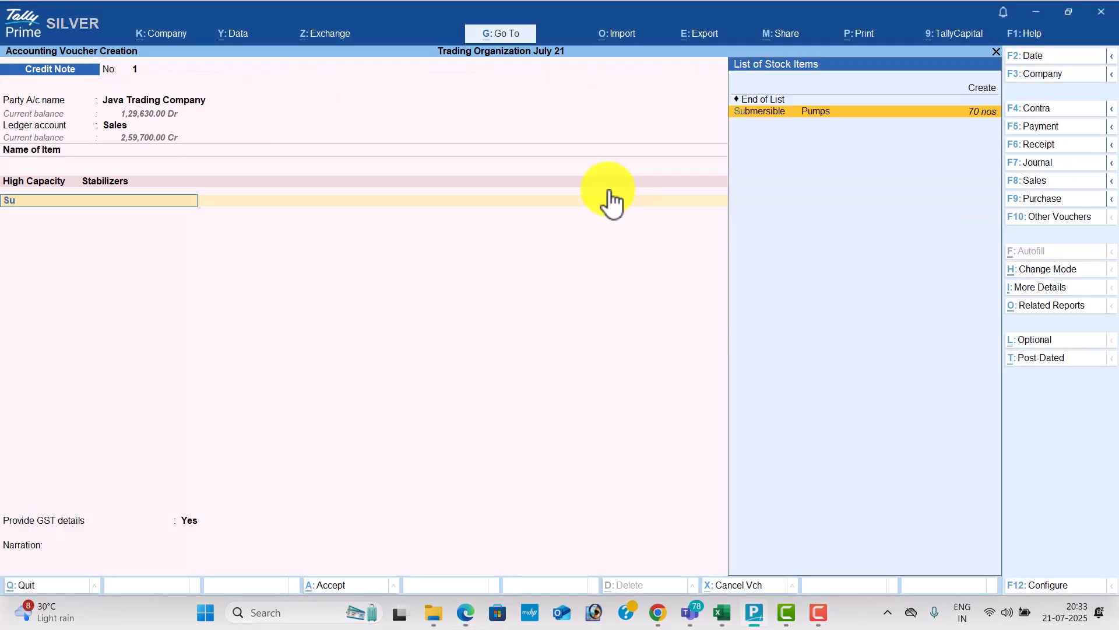
{"action": "key", "text": "Return"}
{"action": "key", "text": "alt+Tab"}
{"action": "key", "text": "alt+Tab"}
{"action": "type", "text": "10"}
{"action": "key", "text": "Return"}
{"action": "type", "text": "2300"}
{"action": "key", "text": "Return"}
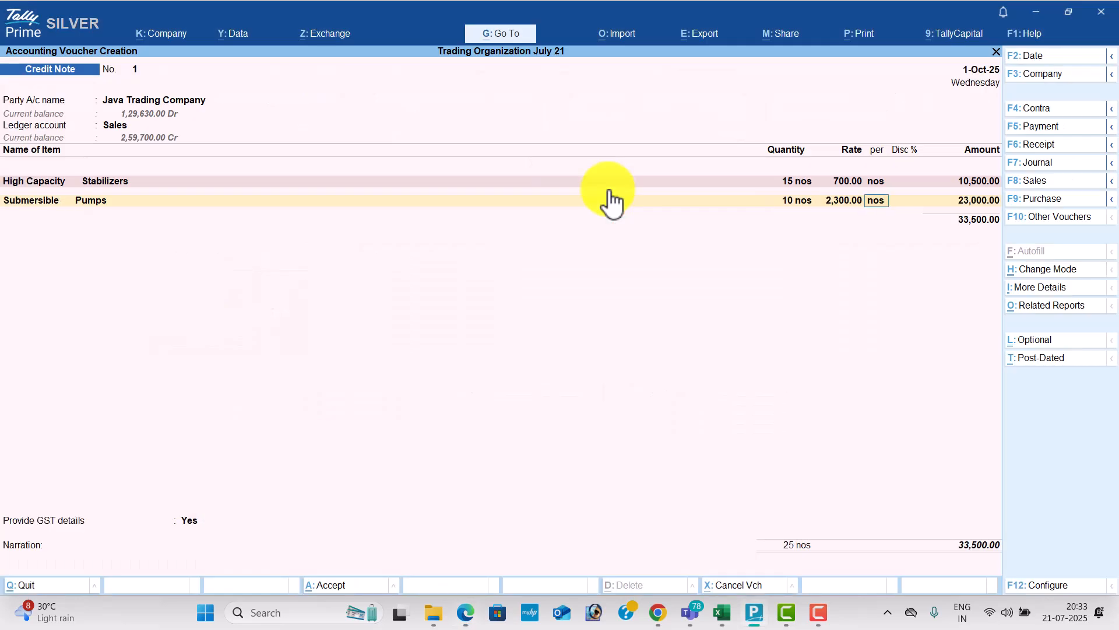
{"action": "key", "text": "Return"}
{"action": "key", "text": "Return"}
{"action": "key", "text": "Return"}
Step: Add the CGST and SGST ledgers to the Java Trading Company Credit Note
{"action": "type", "text": "Cg"}
{"action": "key", "text": "Return"}
{"action": "type", "text": "Sg"}
{"action": "key", "text": "Return"}
{"action": "key", "text": "Return"}
{"action": "key", "text": "Return"}
Step: Set Provide GST details to No and save the Credit Note without a narration
{"action": "key", "text": "Up"}
{"action": "key", "text": "Return"}
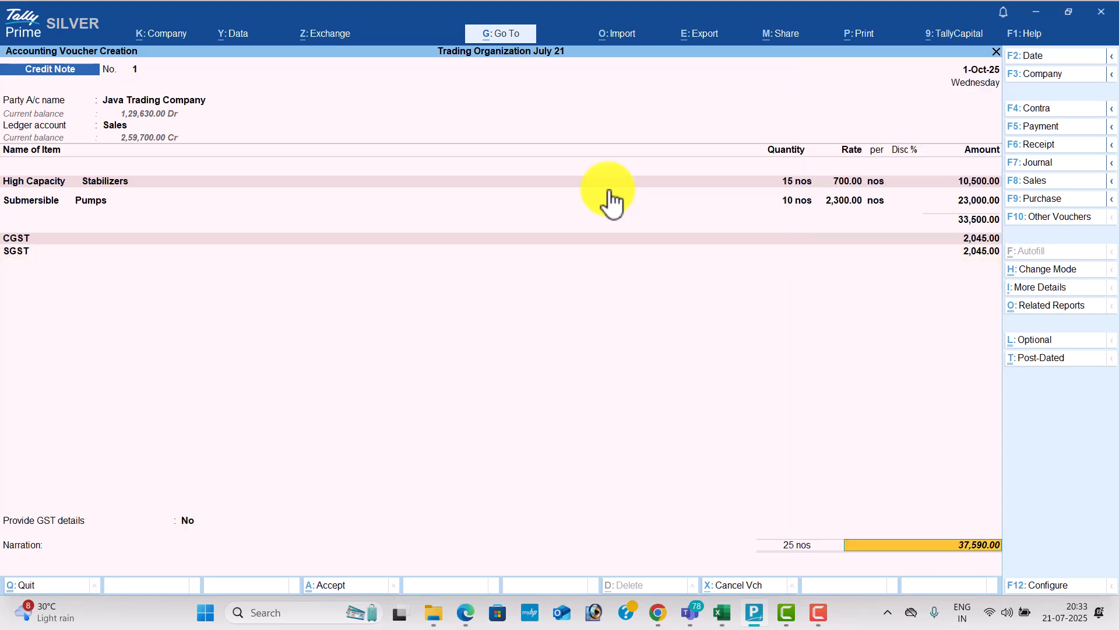
{"action": "key", "text": "Return"}
{"action": "key", "text": "Return"}
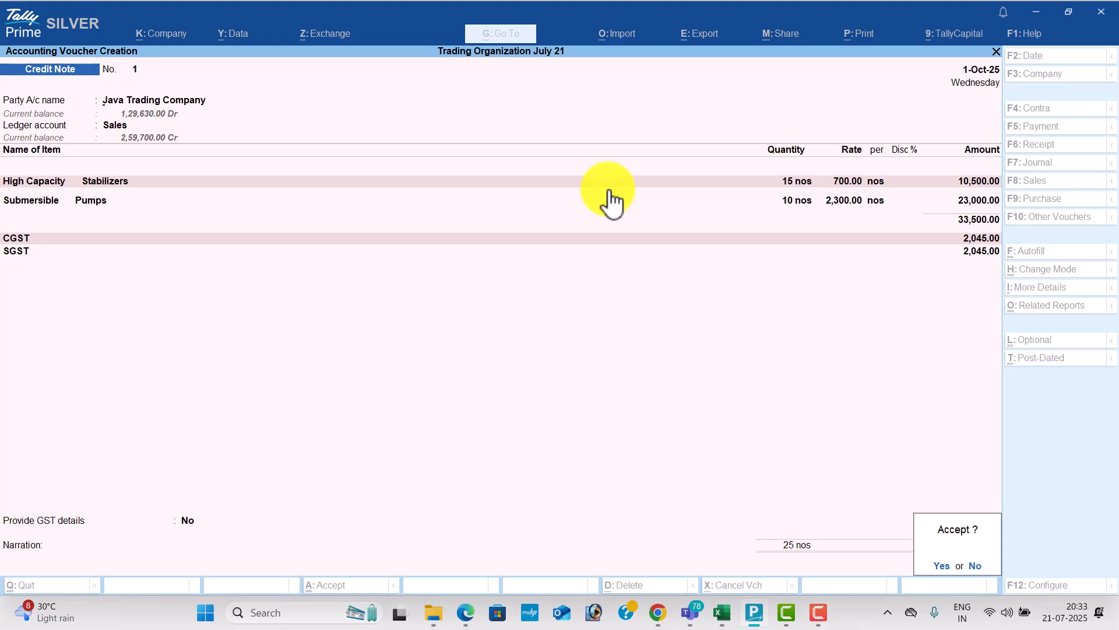
{"action": "key", "text": "Return"}
Step: Read through the remaining January, February and March transactions in the exercise PDF, from 55 to 76
{"action": "key", "text": "alt+Tab"}
{"action": "scroll", "coordinate": [575, 292], "scroll_direction": "down", "scroll_amount": 7}
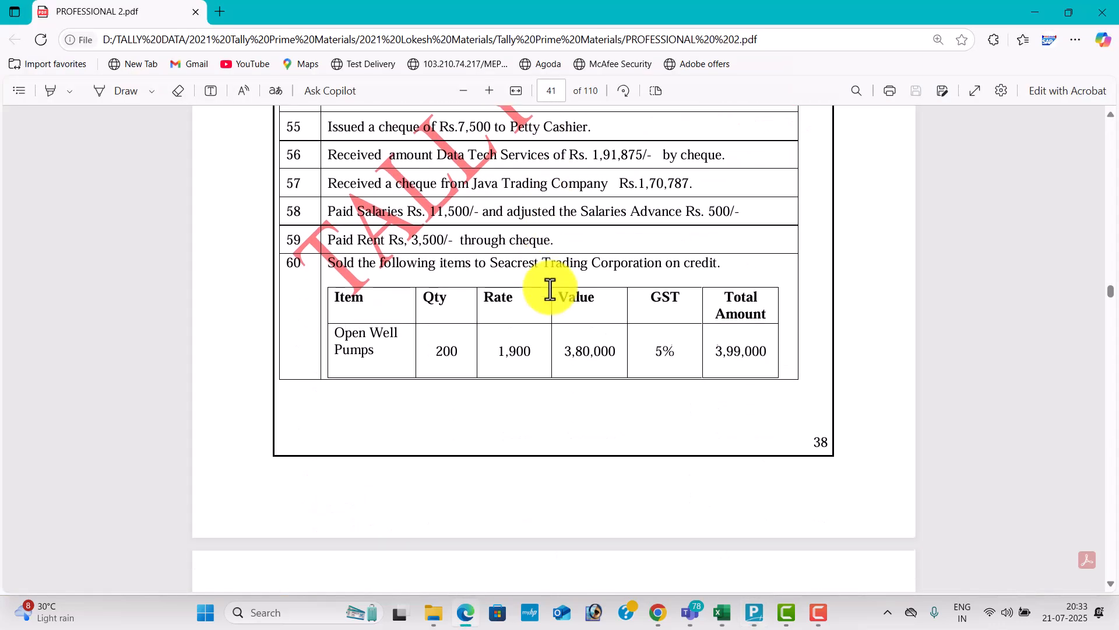
{"action": "scroll", "coordinate": [551, 289], "scroll_direction": "up", "scroll_amount": 1}
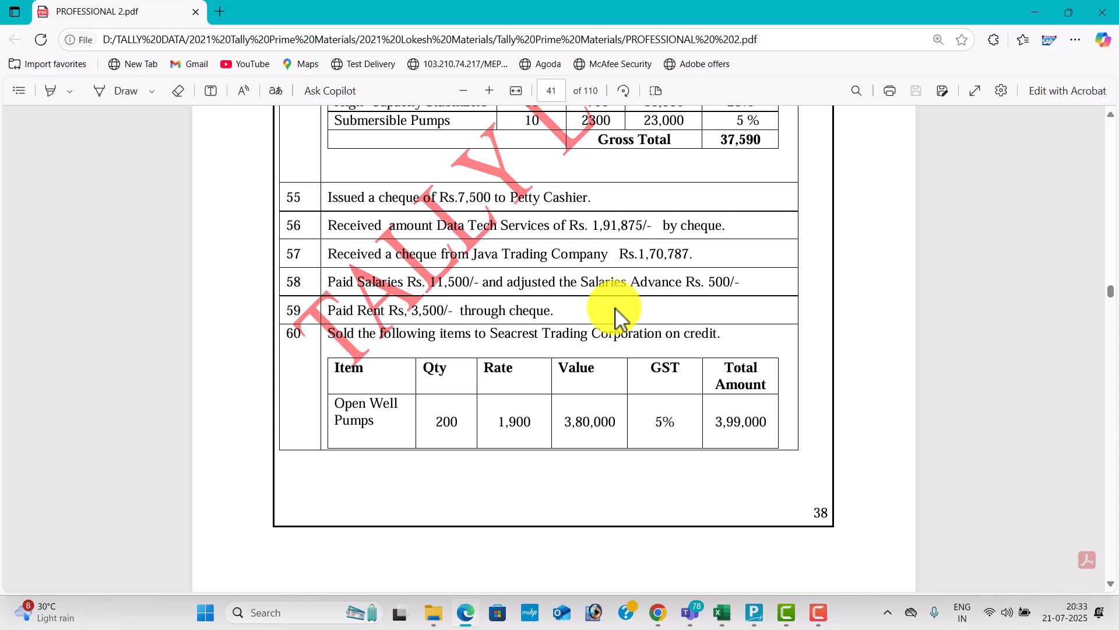
{"action": "scroll", "coordinate": [641, 318], "scroll_direction": "down", "scroll_amount": 6}
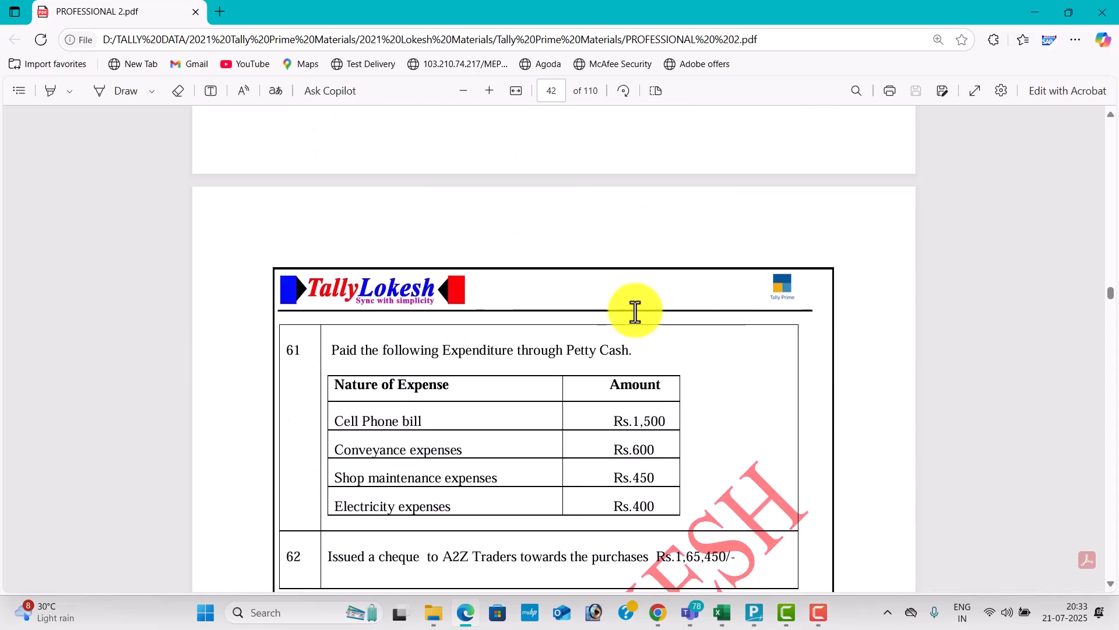
{"action": "scroll", "coordinate": [635, 312], "scroll_direction": "down", "scroll_amount": 5}
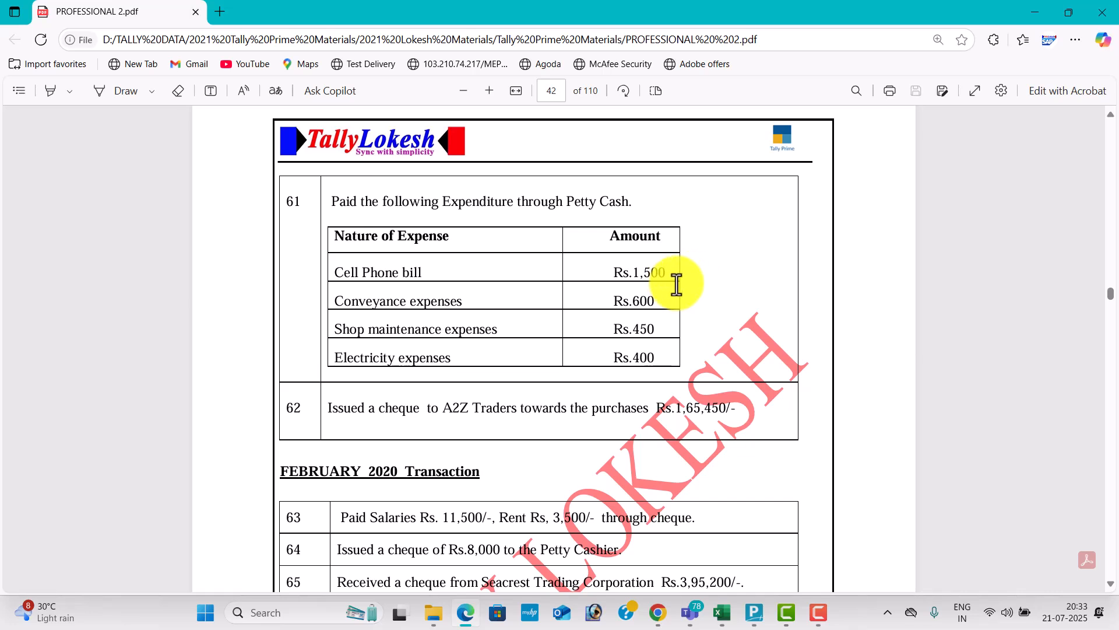
{"action": "double_click", "coordinate": [659, 272]}
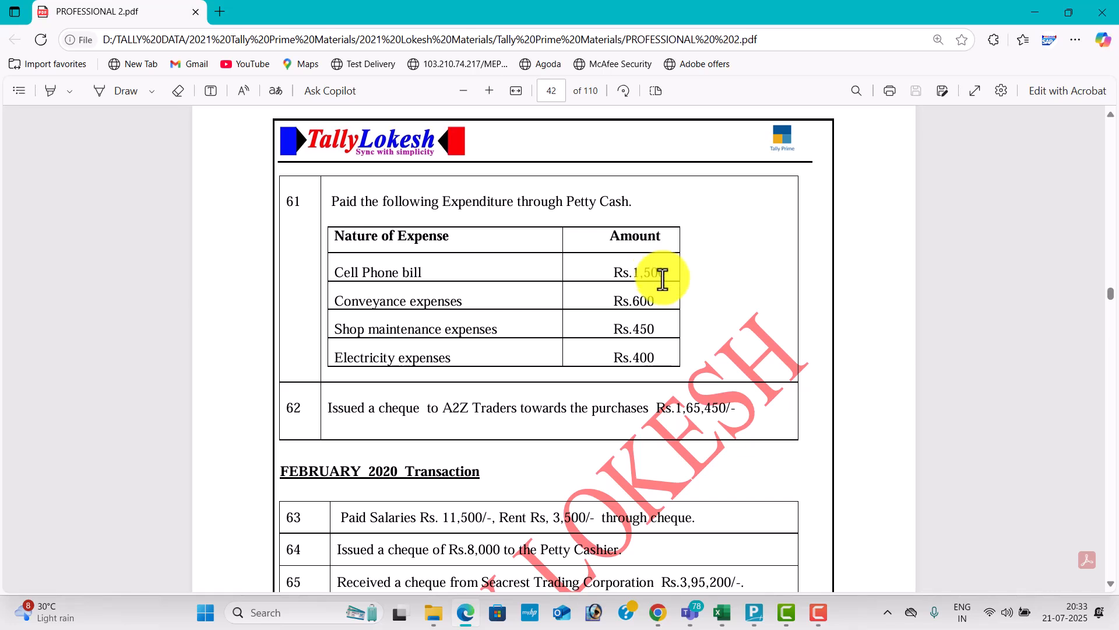
{"action": "scroll", "coordinate": [663, 279], "scroll_direction": "down", "scroll_amount": 1}
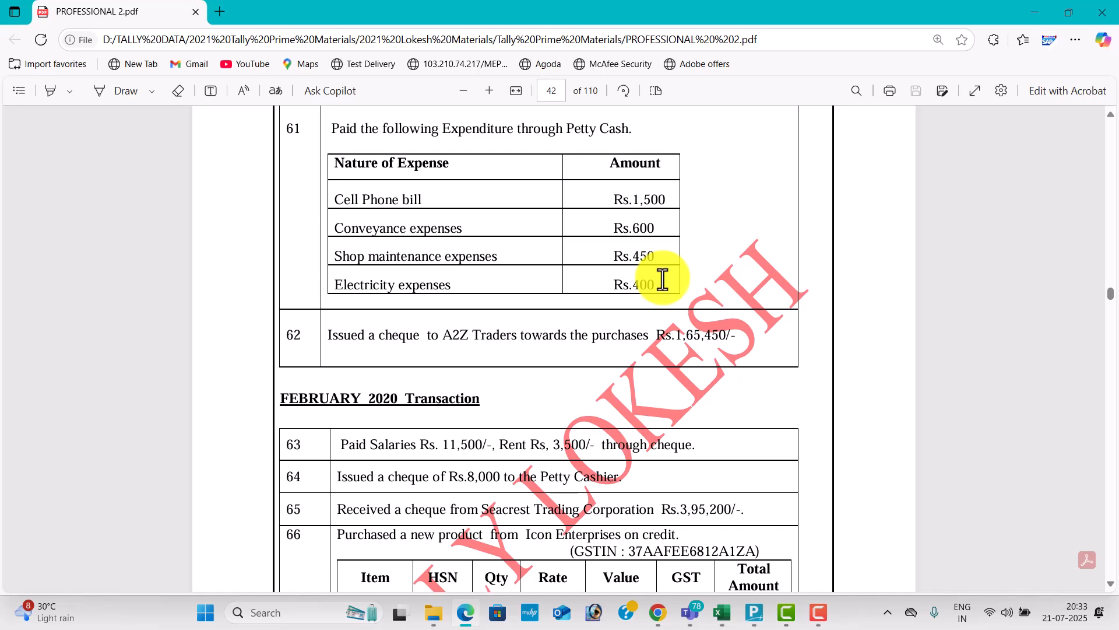
{"action": "scroll", "coordinate": [663, 279], "scroll_direction": "down", "scroll_amount": 3}
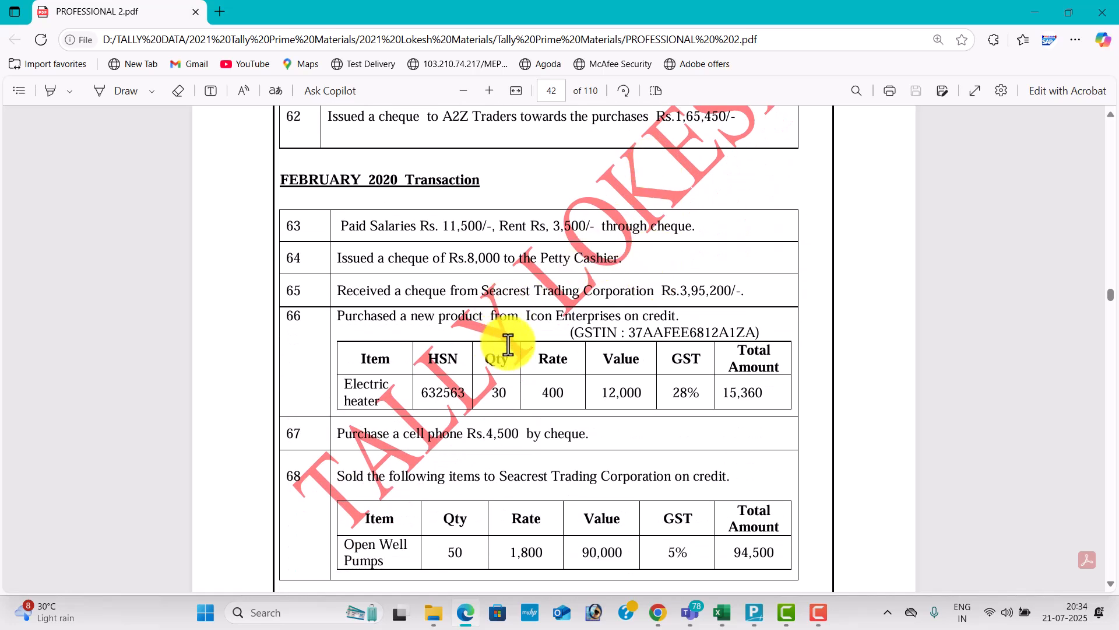
{"action": "scroll", "coordinate": [509, 344], "scroll_direction": "down", "scroll_amount": 1}
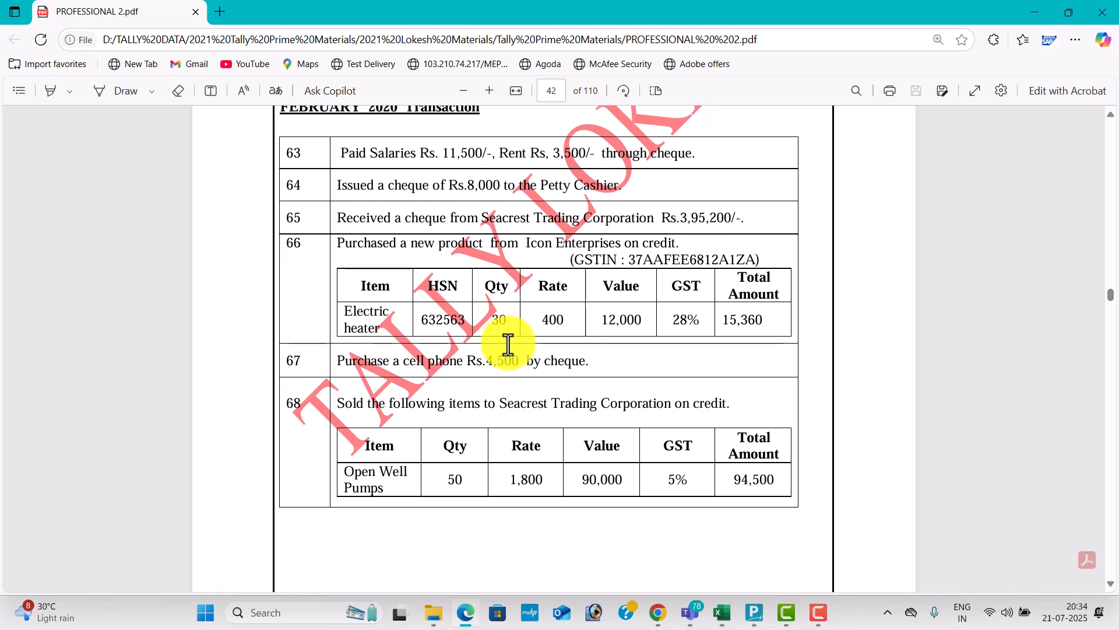
{"action": "scroll", "coordinate": [508, 344], "scroll_direction": "down", "scroll_amount": 8}
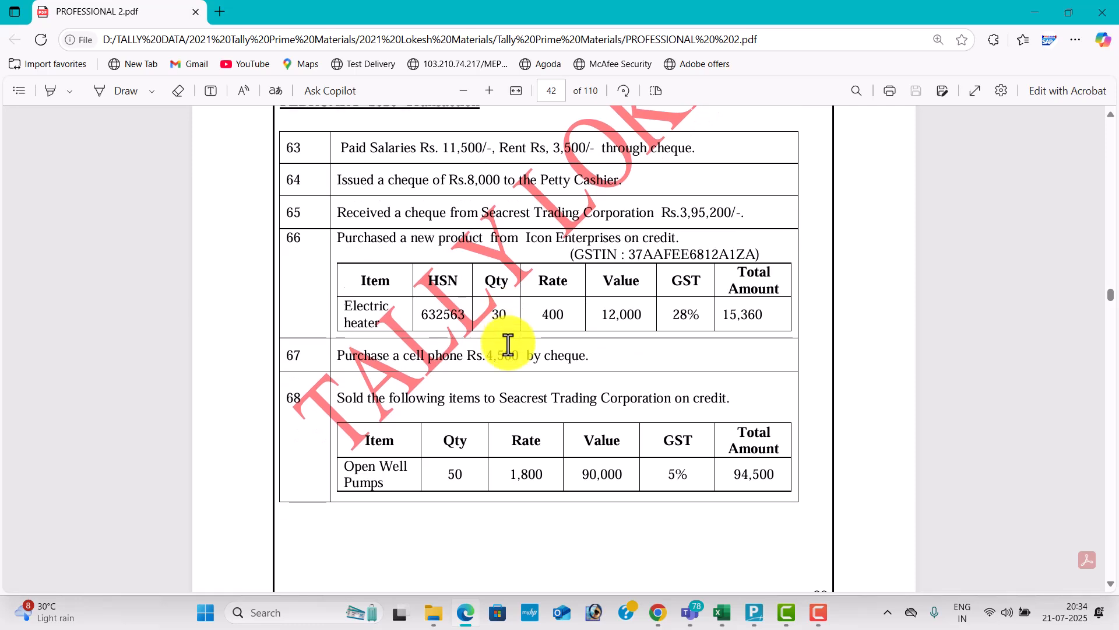
{"action": "scroll", "coordinate": [508, 345], "scroll_direction": "down", "scroll_amount": 4}
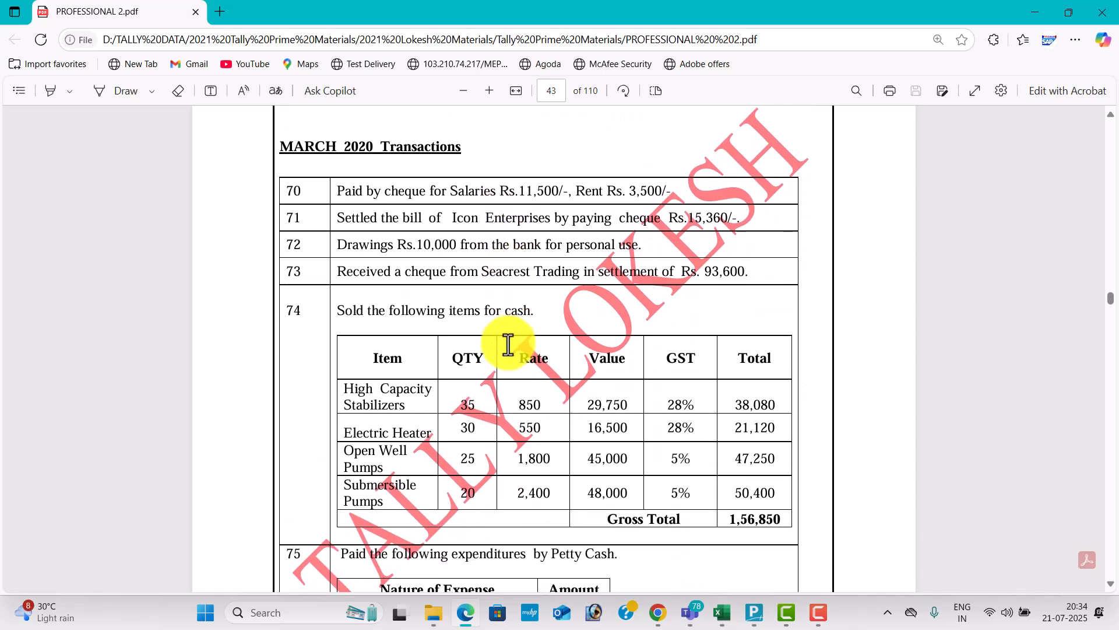
{"action": "scroll", "coordinate": [508, 345], "scroll_direction": "down", "scroll_amount": 3}
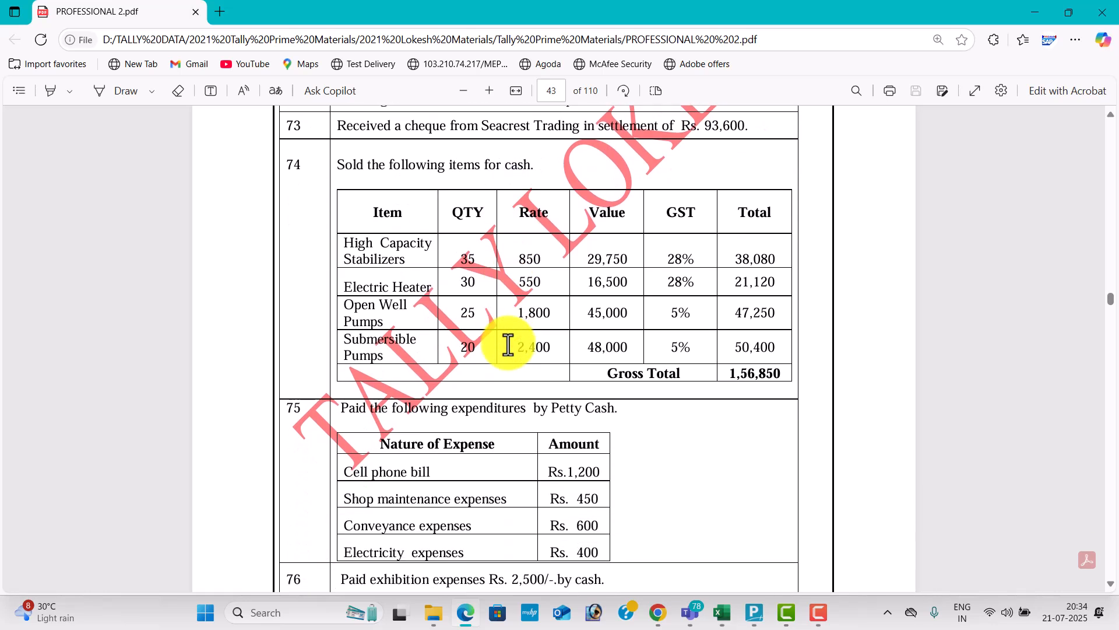
{"action": "scroll", "coordinate": [508, 344], "scroll_direction": "down", "scroll_amount": 1}
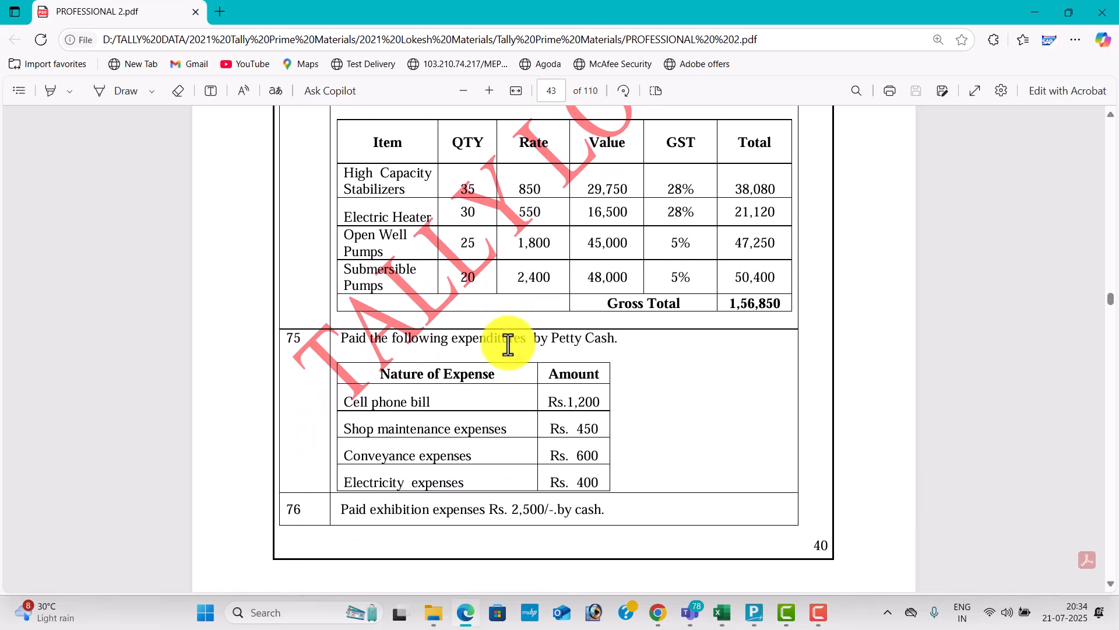
Step: Find the Provision Entries in the exercise PDF and switch to a Journal voucher in TallyPrime
{"action": "scroll", "coordinate": [509, 345], "scroll_direction": "down", "scroll_amount": 8}
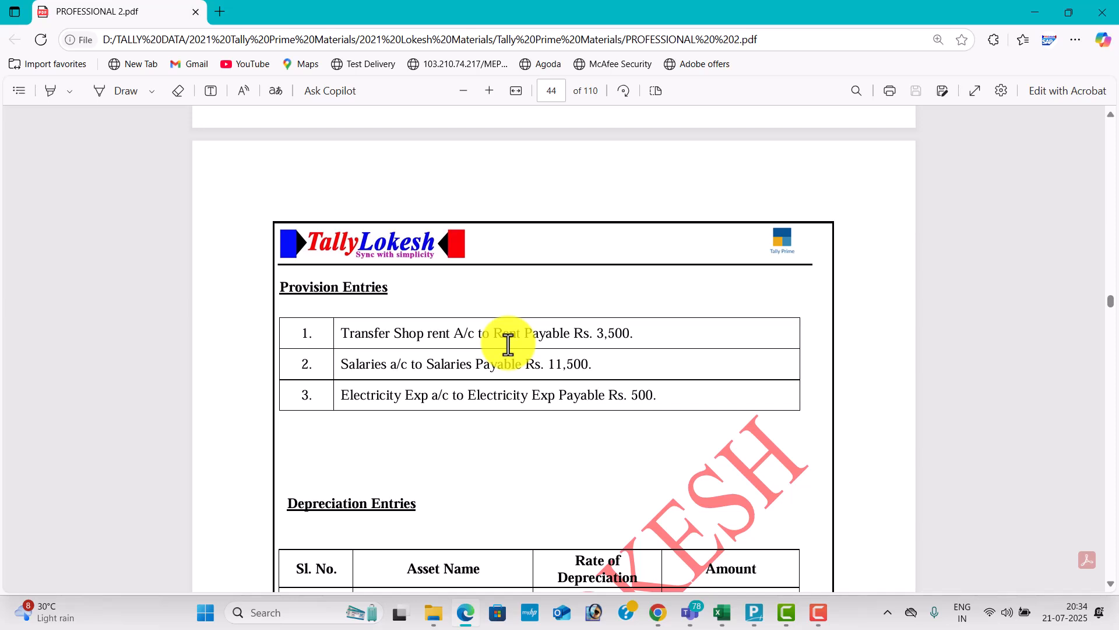
{"action": "scroll", "coordinate": [508, 345], "scroll_direction": "down", "scroll_amount": 1}
{"action": "key", "text": "alt+Tab"}
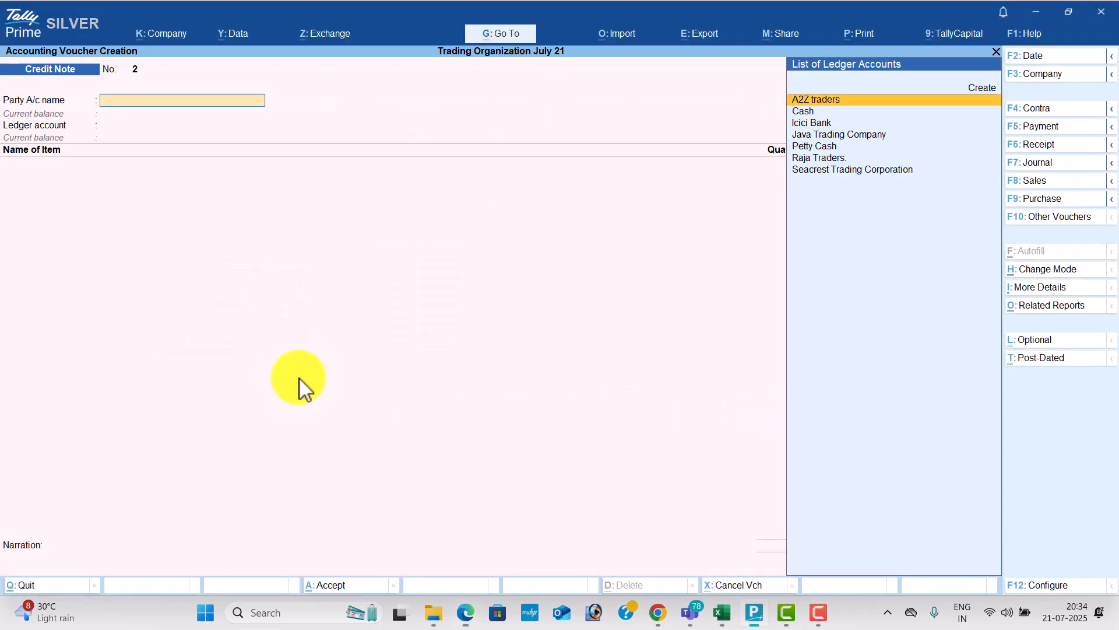
{"action": "left_click", "coordinate": [1039, 166]}
{"action": "key", "text": "Return"}
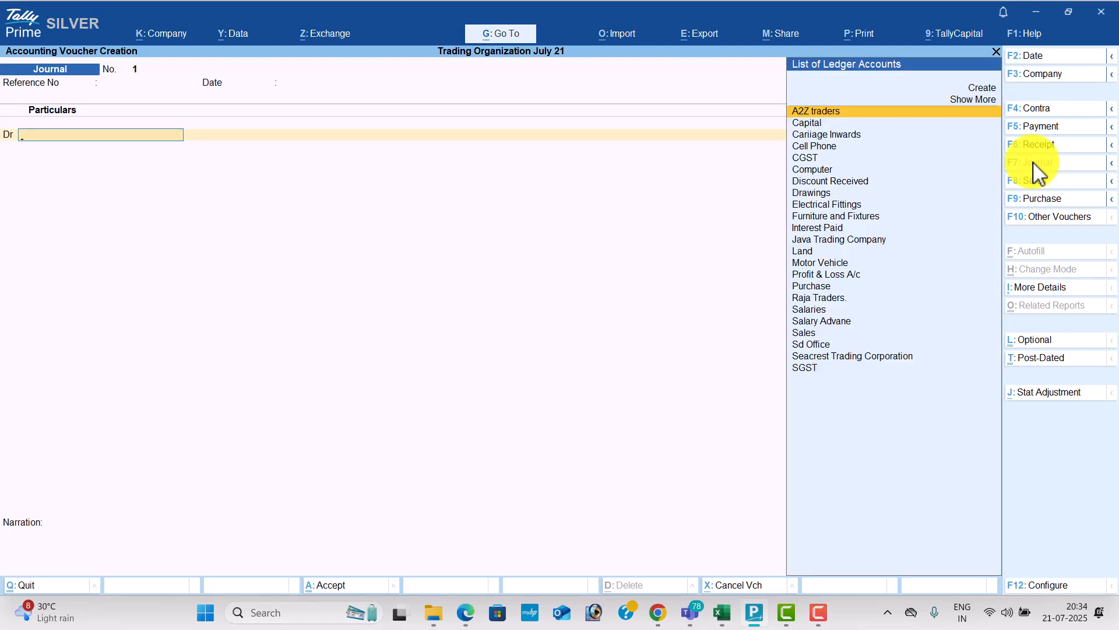
{"action": "key", "text": "alt+Tab"}
{"action": "key", "text": "alt+Tab"}
Step: Create a Rent ledger under Indirect Expenses as the debit account of the Journal
{"action": "key", "text": "alt+c"}
{"action": "type", "text": "Rent"}
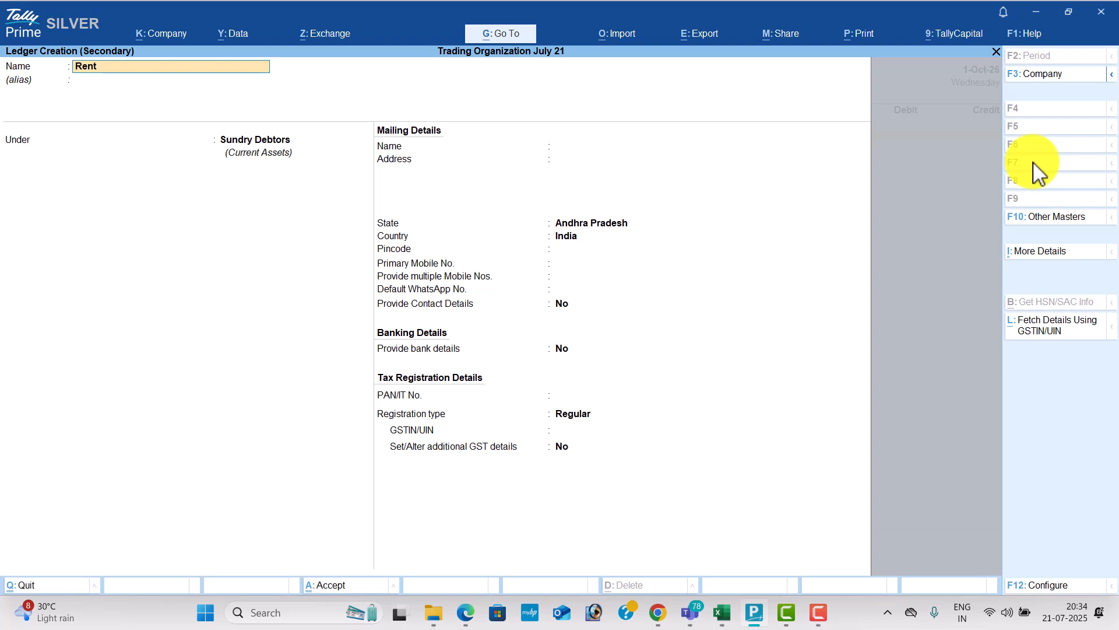
{"action": "key", "text": "Return"}
{"action": "type", "text": "Ind"}
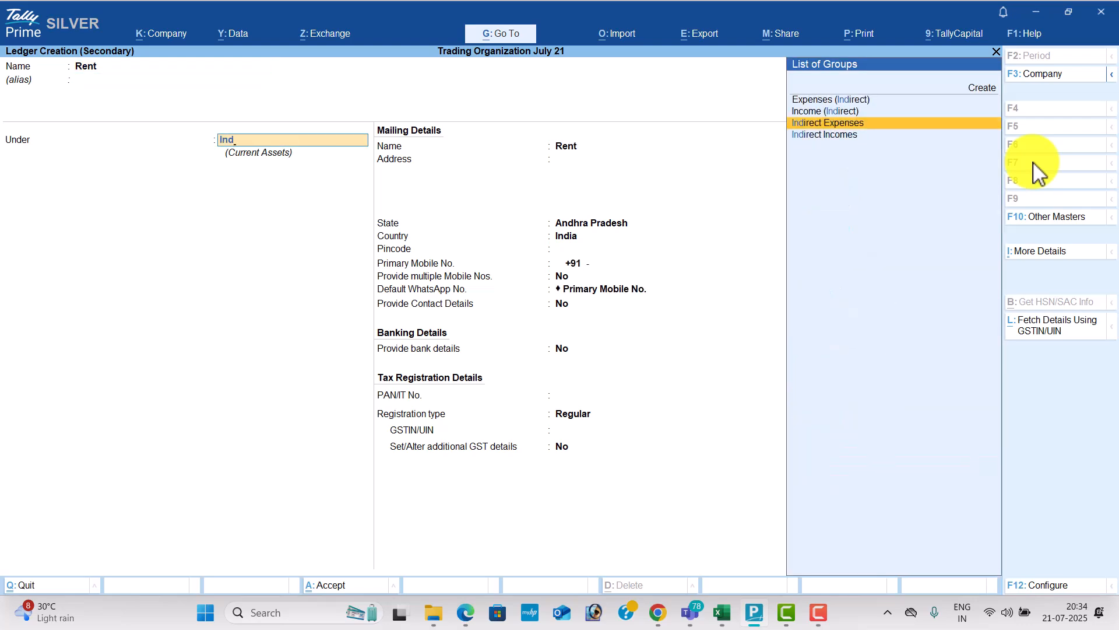
{"action": "key", "text": "Return"}
{"action": "key", "text": "ctrl+a"}
Step: Check the shop rent provision in the PDF and debit Rent with 3,500
{"action": "key", "text": "alt+Tab"}
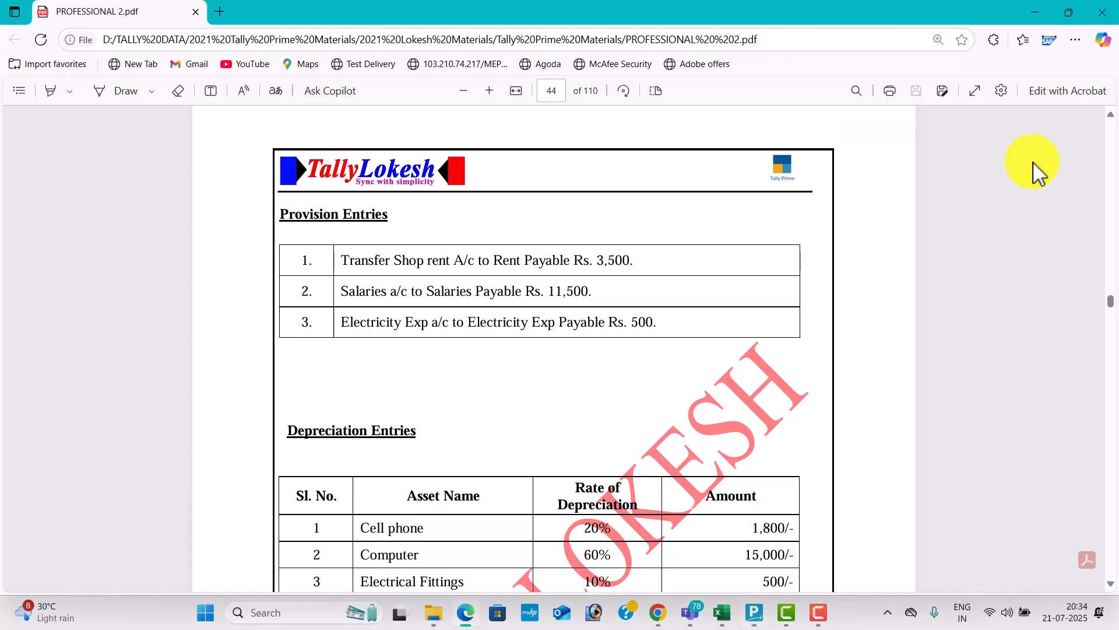
{"action": "key", "text": "alt+Tab"}
{"action": "type", "text": "3500"}
{"action": "key", "text": "Return"}
{"action": "key", "text": "Return"}
Step: Create a Rent Payable ledger under Provisions as the credit account and save the rent Journal without a narration
{"action": "key", "text": "alt+c"}
{"action": "type", "text": "Rent"}
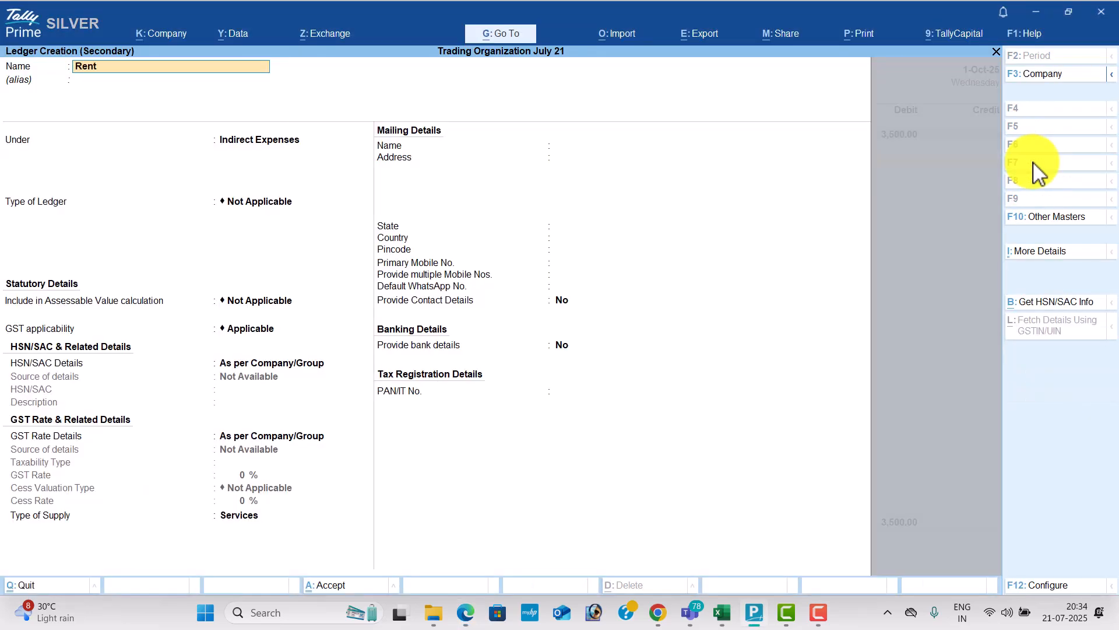
{"action": "type", "text": " Payable"}
{"action": "key", "text": "Return"}
{"action": "type", "text": "Pr"}
{"action": "key", "text": "Return"}
{"action": "key", "text": "ctrl+a"}
{"action": "key", "text": "Return"}
{"action": "key", "text": "Return"}
{"action": "key", "text": "Return"}
Step: Check the second provision entry in the PDF and debit Salaries with 11,500 in a new Journal
{"action": "key", "text": "alt+Tab"}
{"action": "key", "text": "alt+Tab"}
{"action": "key", "text": "Return"}
{"action": "key", "text": "Return"}
{"action": "type", "text": "sa"}
{"action": "key", "text": "Return"}
{"action": "key", "text": "alt+Tab"}
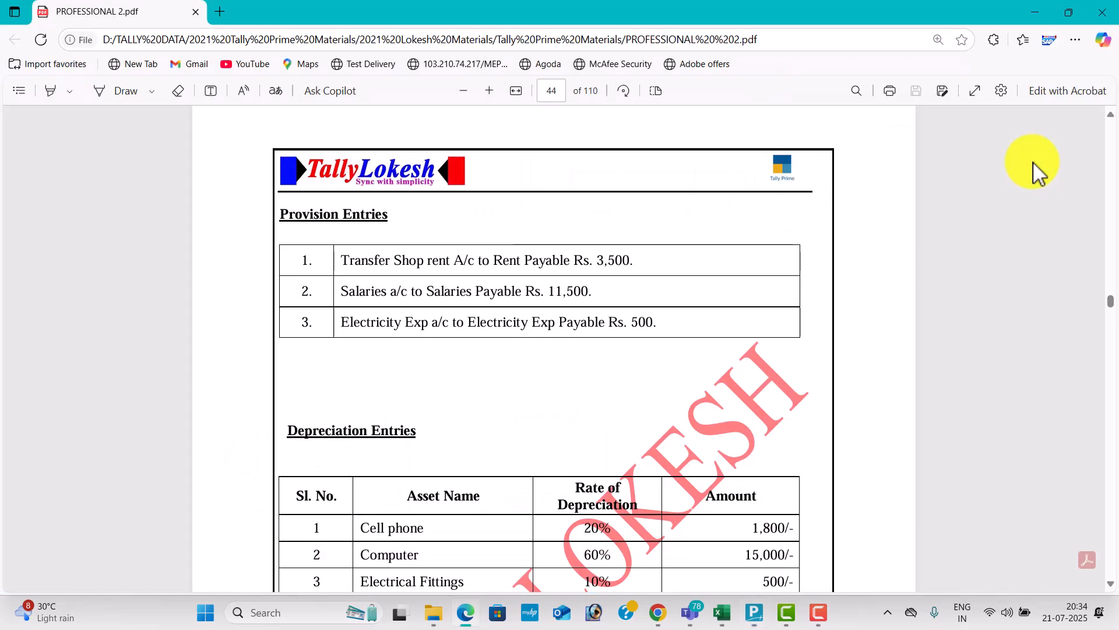
{"action": "key", "text": "alt+Tab"}
{"action": "type", "text": "11500"}
{"action": "key", "text": "Return"}
{"action": "key", "text": "Return"}
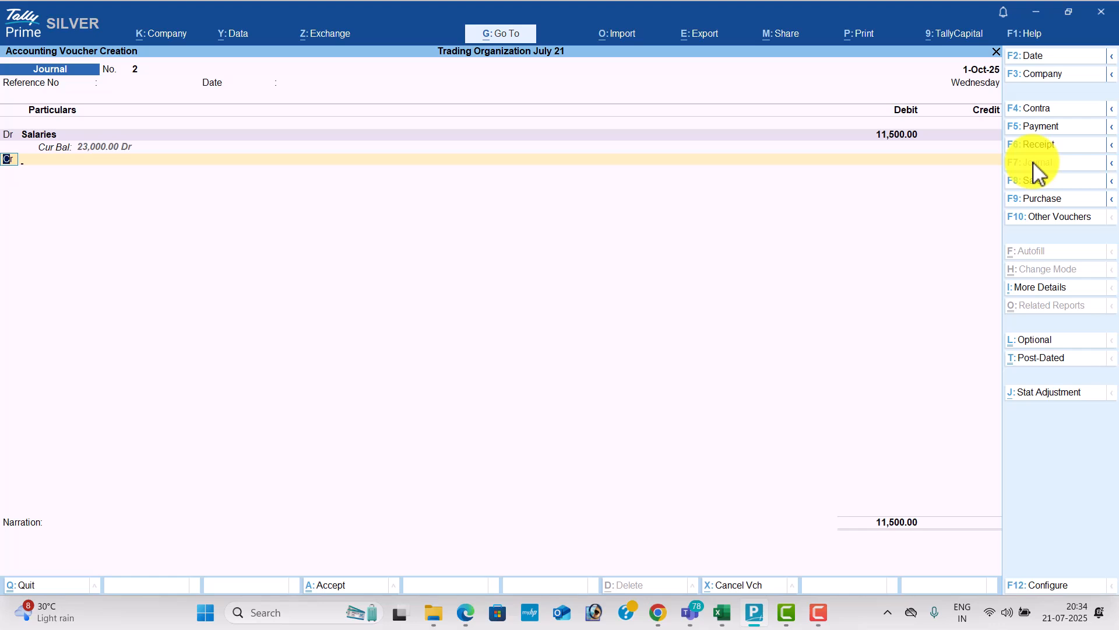
Step: Create a Salary Payable ledger under Provisions, credit it with 11,500 and save the salaries Journal
{"action": "key", "text": "alt+c"}
{"action": "type", "text": "Salar"}
{"action": "type", "text": "y Ap"}
{"action": "key", "text": "BackSpace"}
{"action": "key", "text": "BackSpace"}
{"action": "type", "text": "Payable"}
{"action": "key", "text": "Return"}
{"action": "key", "text": "Return"}
{"action": "key", "text": "Return"}
{"action": "key", "text": "Return"}
{"action": "key", "text": "Return"}
{"action": "key", "text": "Return"}
{"action": "key", "text": "Return"}
{"action": "key", "text": "Return"}
{"action": "key", "text": "Return"}
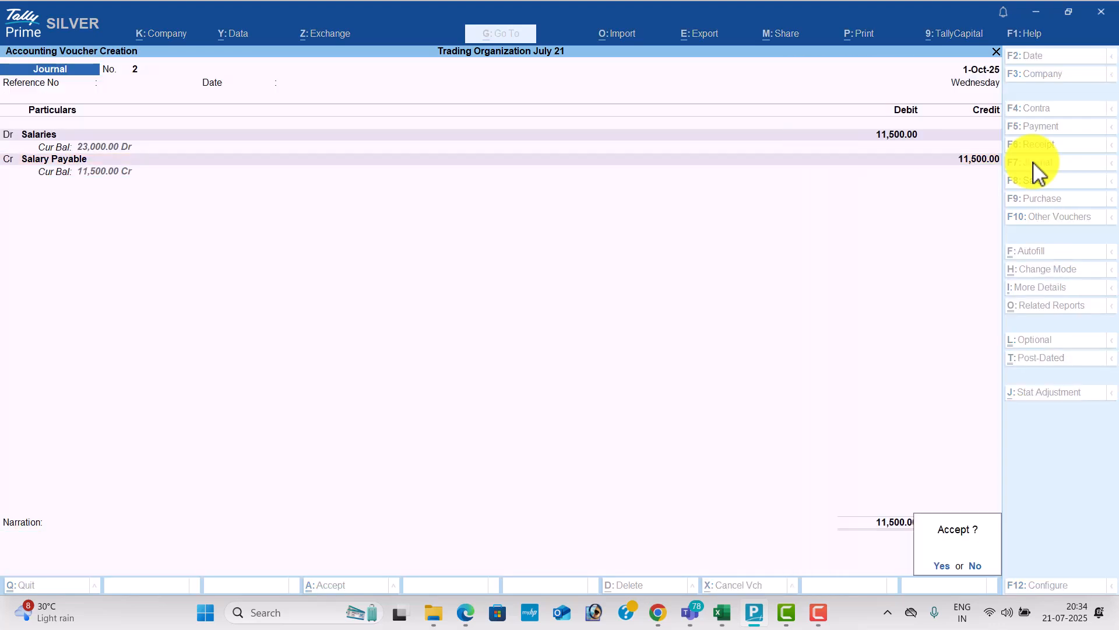
{"action": "key", "text": "Return"}
Step: Check the third provision entry in the PDF and create an Electricity Exp ledger under Indirect Expenses for the new Journal's debit line
{"action": "key", "text": "alt+Tab"}
{"action": "key", "text": "alt+Tab"}
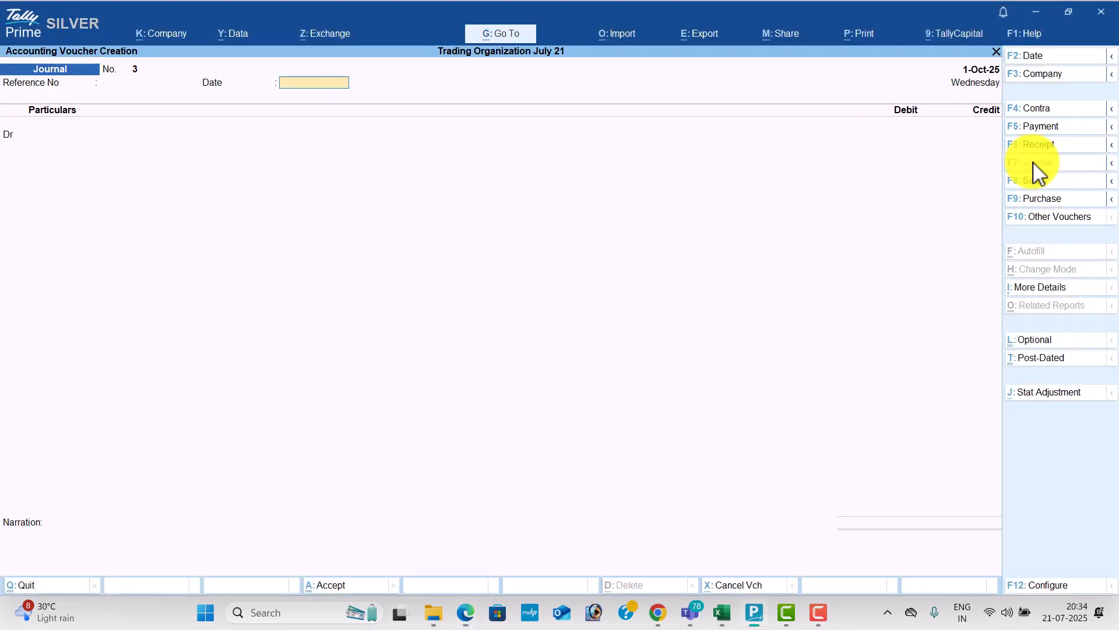
{"action": "key", "text": "Return"}
{"action": "type", "text": "El"}
{"action": "key", "text": "alt+c"}
{"action": "type", "text": "Electricity Ex"}
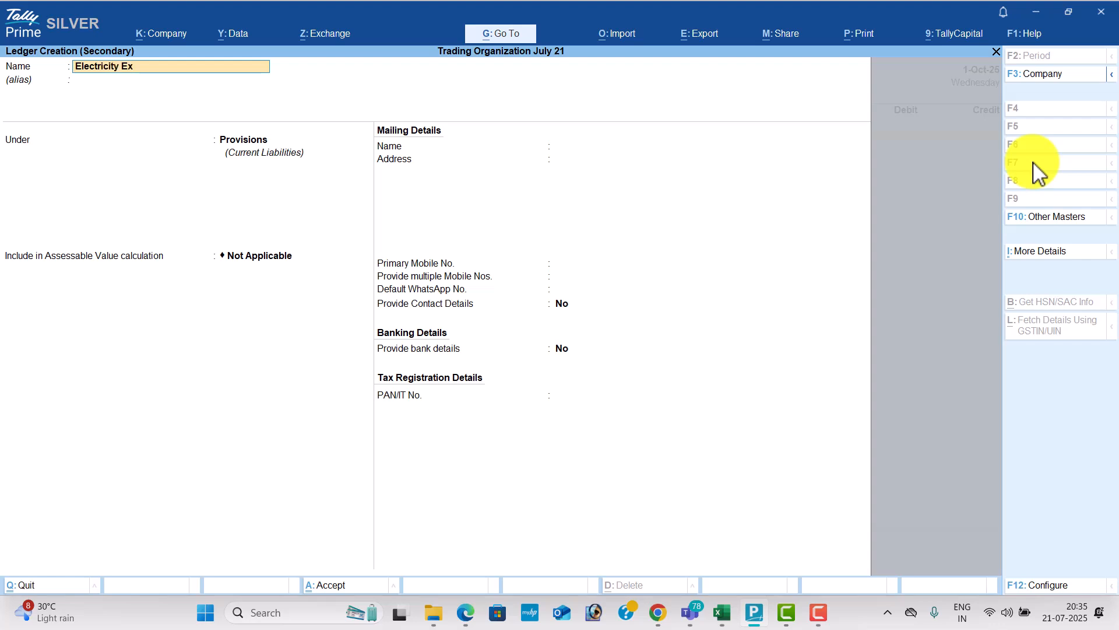
{"action": "key", "text": "Return"}
{"action": "type", "text": "Ind"}
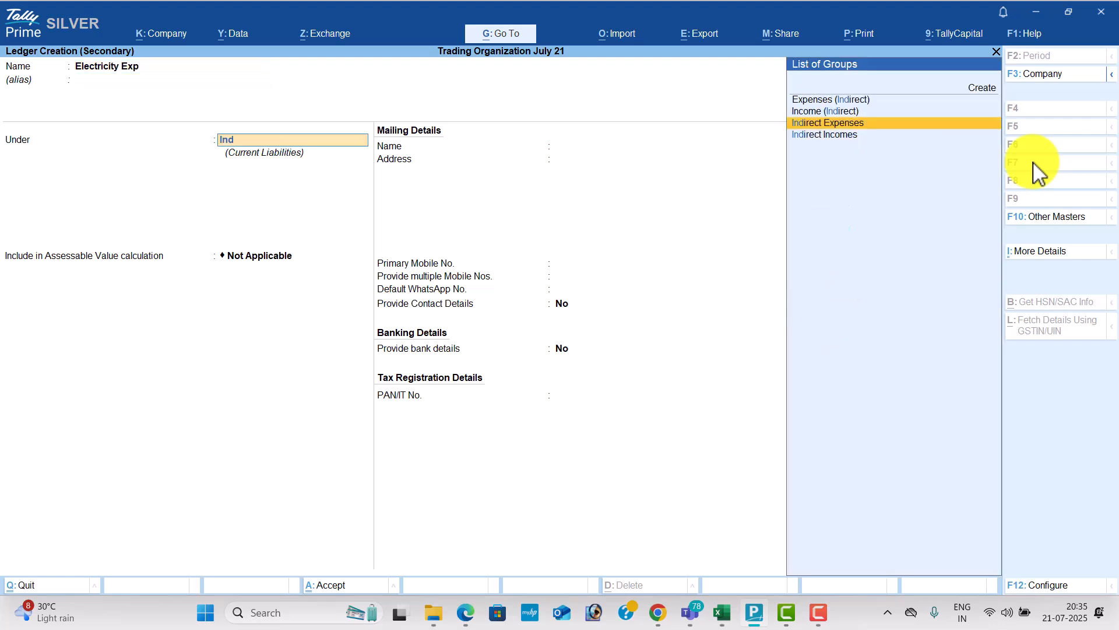
{"action": "key", "text": "Return"}
{"action": "key", "text": "ctrl+a"}
Step: Confirm the electricity provision amount in the PDF and debit Electricity Exp with 500
{"action": "key", "text": "alt+Tab"}
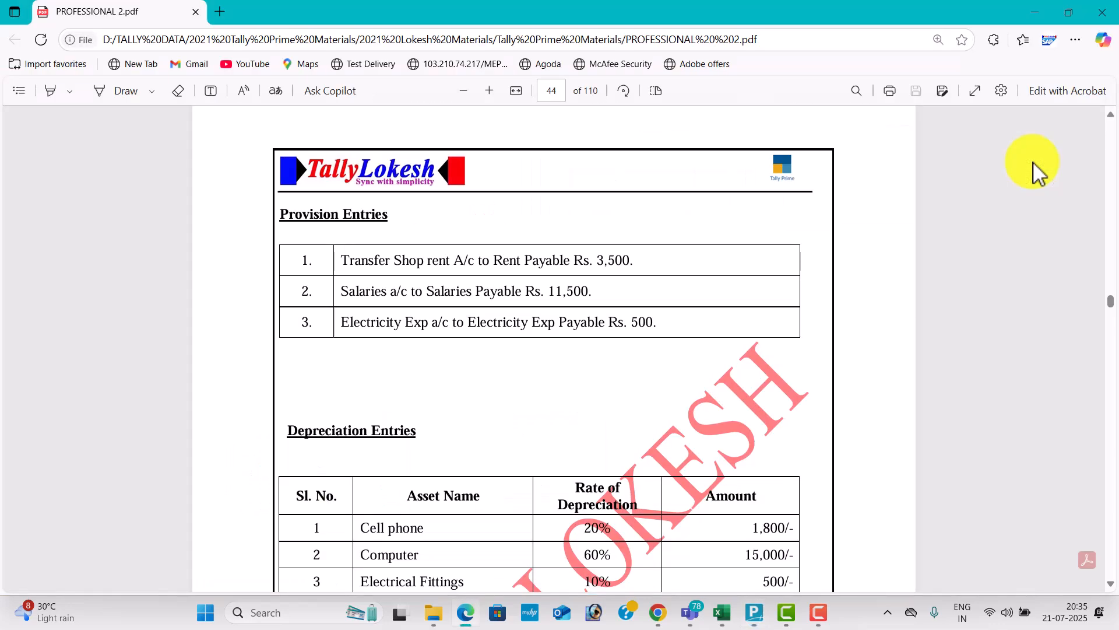
{"action": "key", "text": "alt+Tab"}
{"action": "type", "text": "500"}
{"action": "key", "text": "Return"}
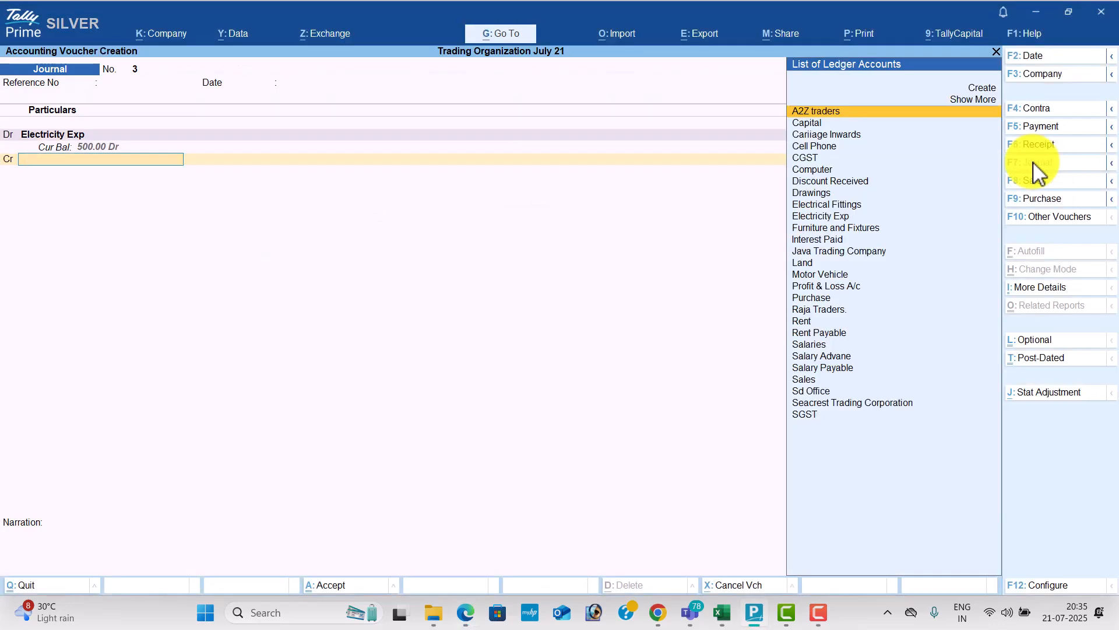
Step: Create an Electricity Exp Payable ledger under Provisions, credit it with 500 and save the electricity Journal
{"action": "key", "text": "alt+c"}
{"action": "type", "text": "Elec"}
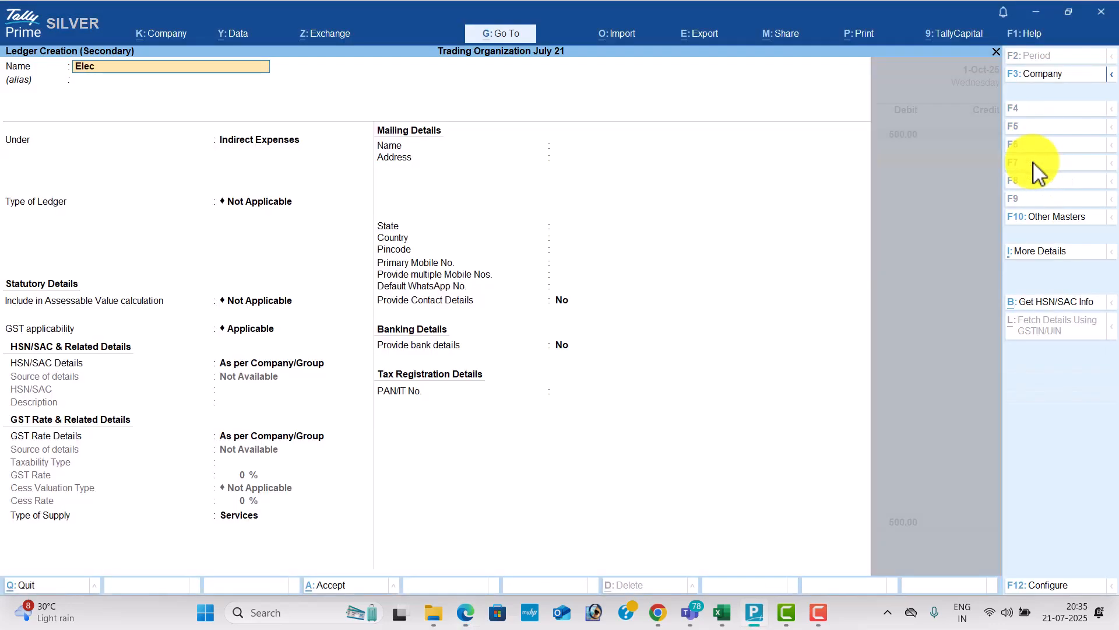
{"action": "type", "text": "tricity exp Payable"}
{"action": "key", "text": "Return"}
{"action": "key", "text": "Return"}
{"action": "type", "text": "P"}
{"action": "key", "text": "Return"}
{"action": "key", "text": "Return"}
{"action": "key", "text": "ctrl+a"}
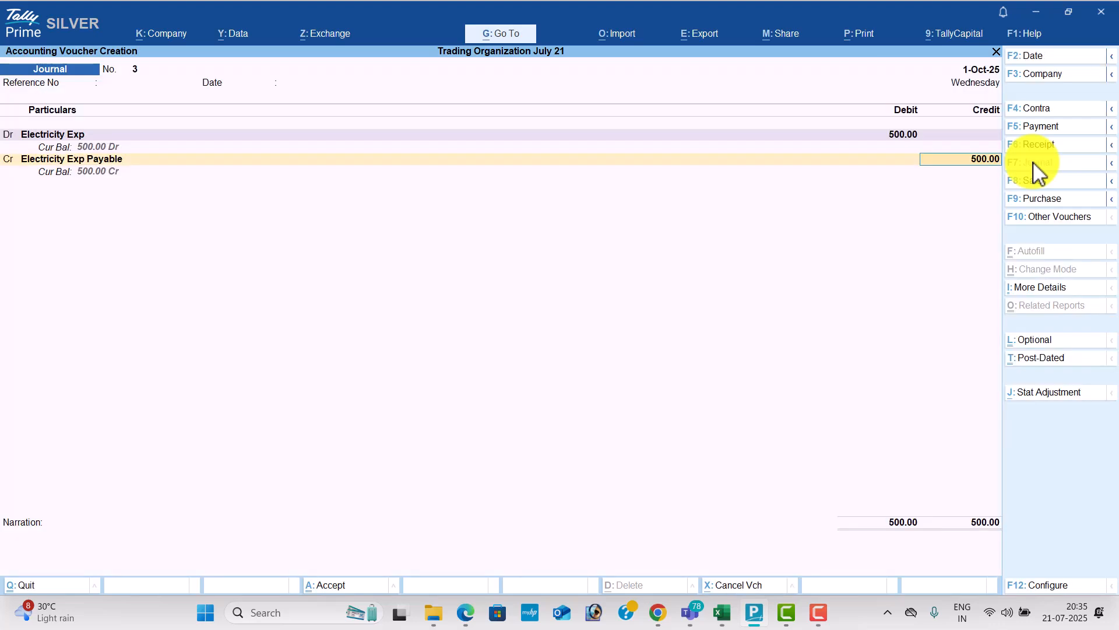
{"action": "key", "text": "Return"}
{"action": "key", "text": "Return"}
{"action": "key", "text": "Return"}
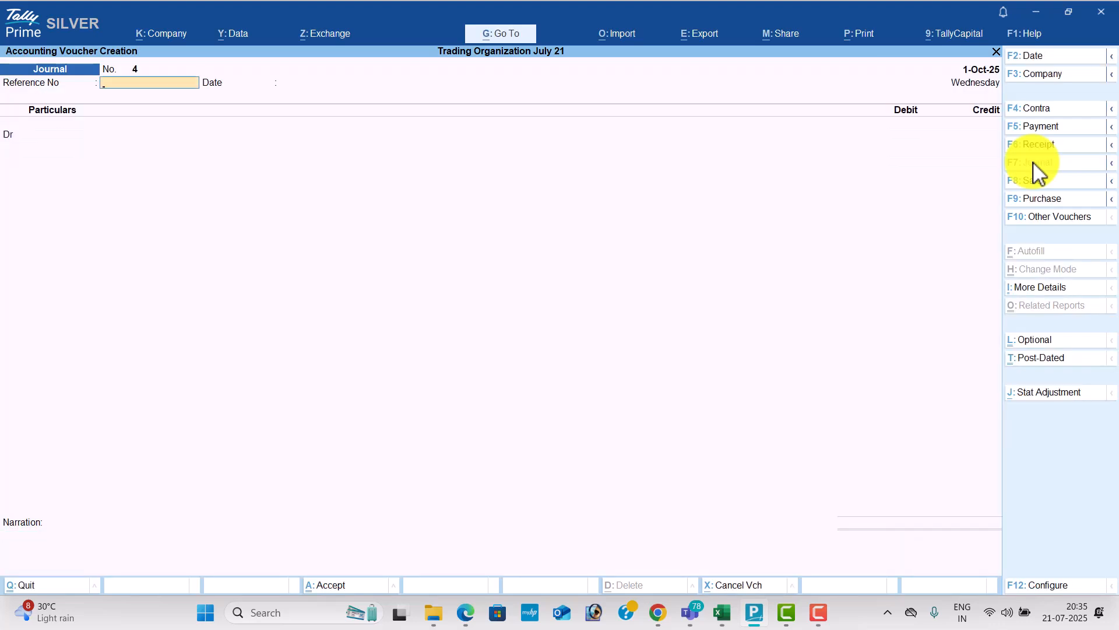
Step: Create a ledger named Depreciaiton under Indirect Expenses as the debit account of the next Journal
{"action": "key", "text": "Return"}
{"action": "key", "text": "alt+c"}
{"action": "type", "text": "D"}
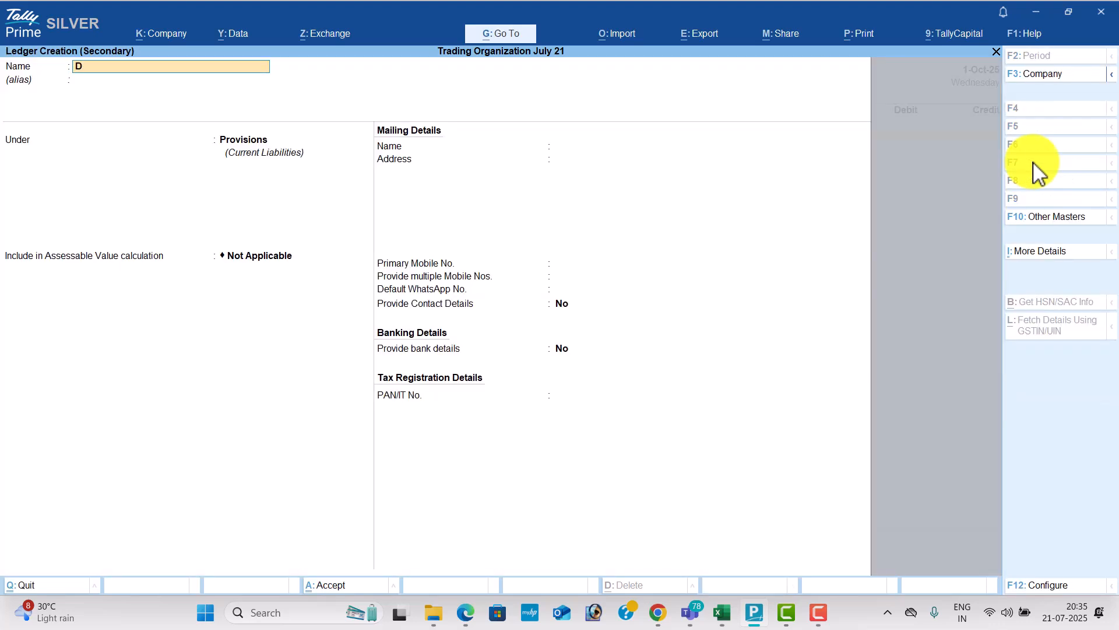
{"action": "type", "text": "epreciaiton"}
{"action": "key", "text": "Return"}
{"action": "type", "text": "Ind"}
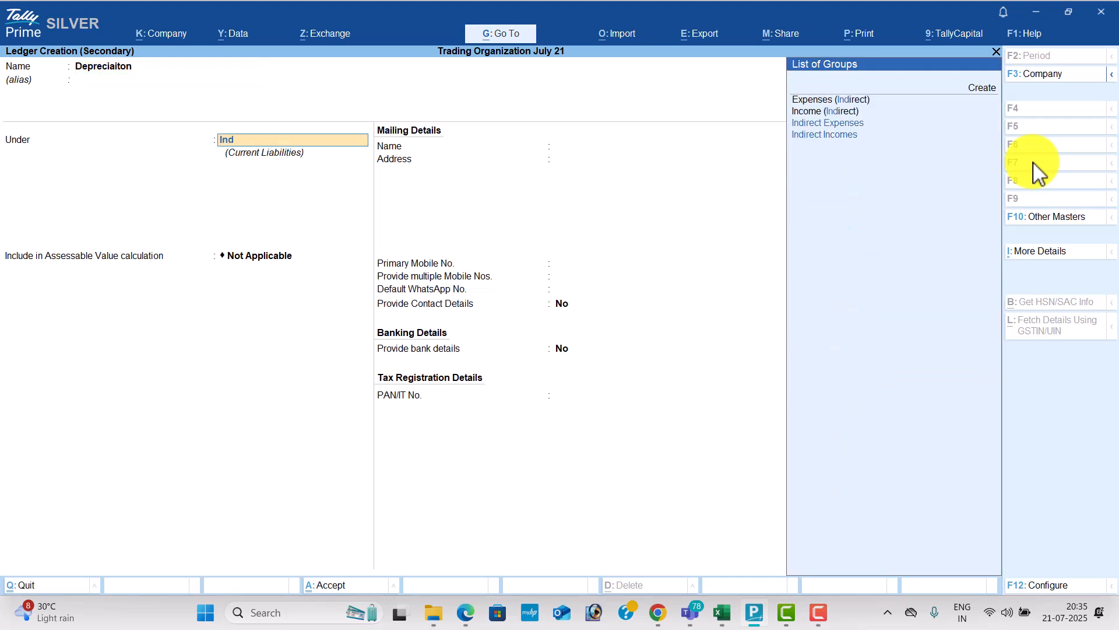
{"action": "key", "text": "Return"}
{"action": "key", "text": "ctrl+a"}
Step: Look up the total depreciation in the PDF's Depreciation Entries table and debit the depreciation ledger with 37,300
{"action": "key", "text": "alt+Tab"}
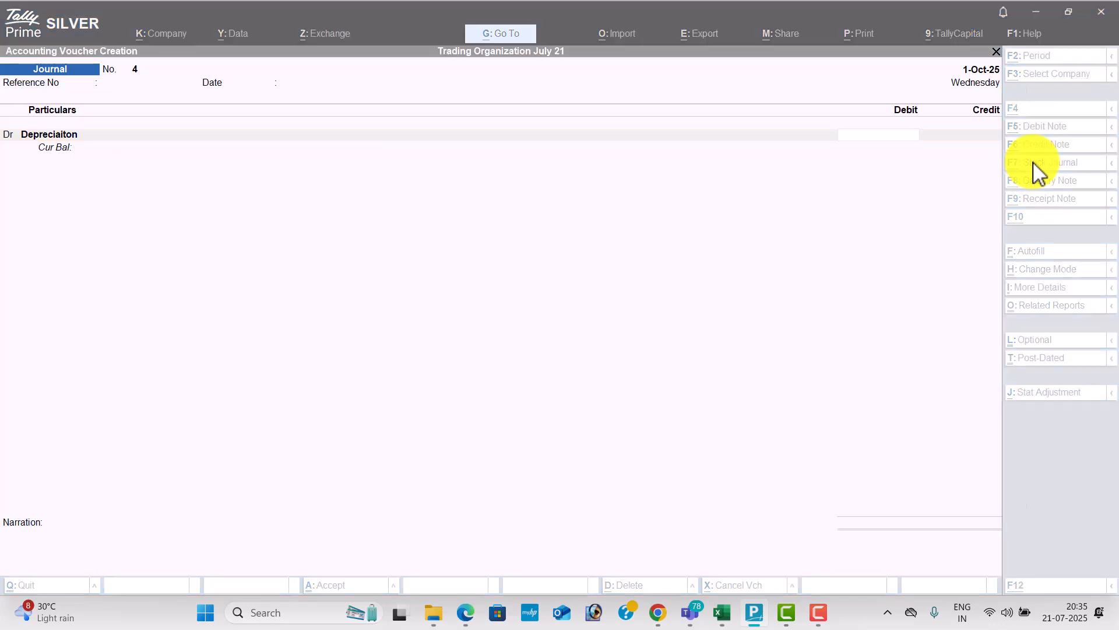
{"action": "scroll", "coordinate": [937, 267], "scroll_direction": "down", "scroll_amount": 4}
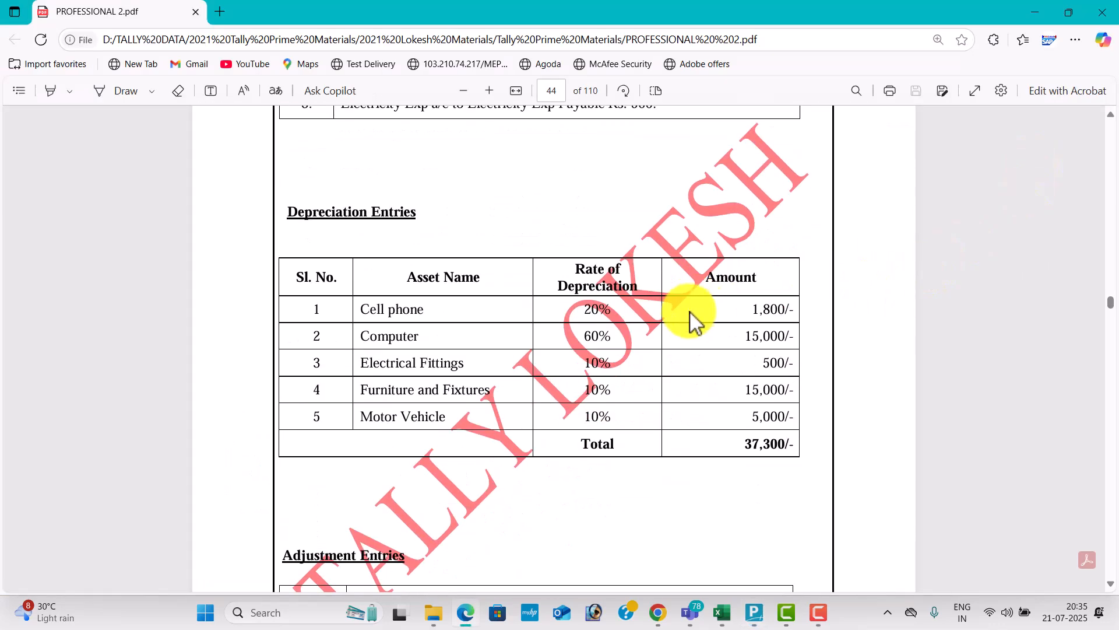
{"action": "key", "text": "alt+Tab"}
{"action": "type", "text": "37,300"}
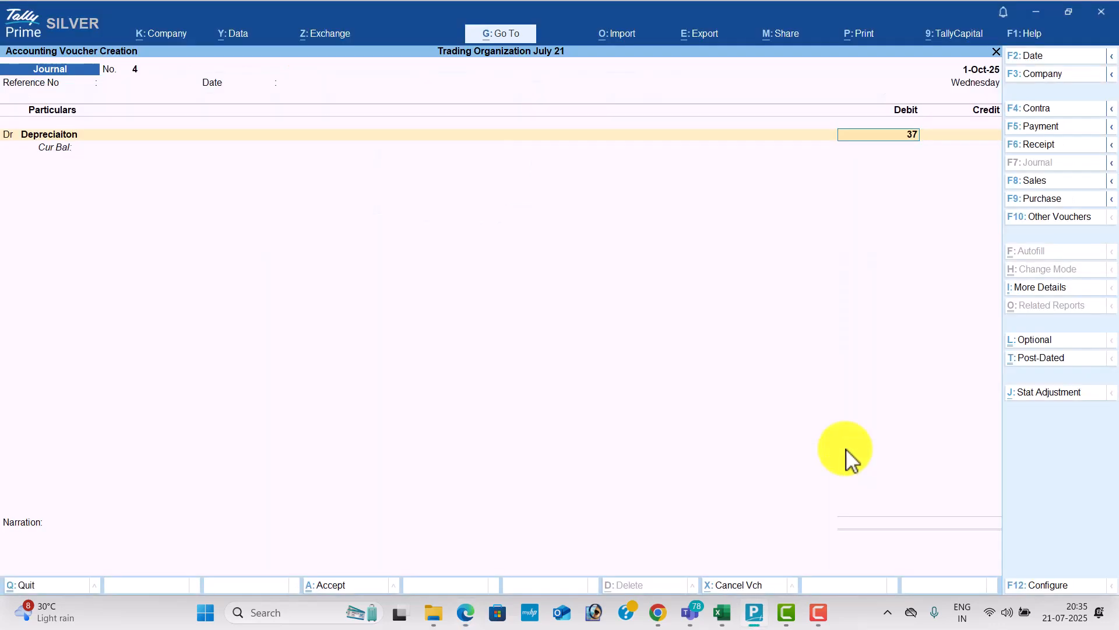
{"action": "key", "text": "Return"}
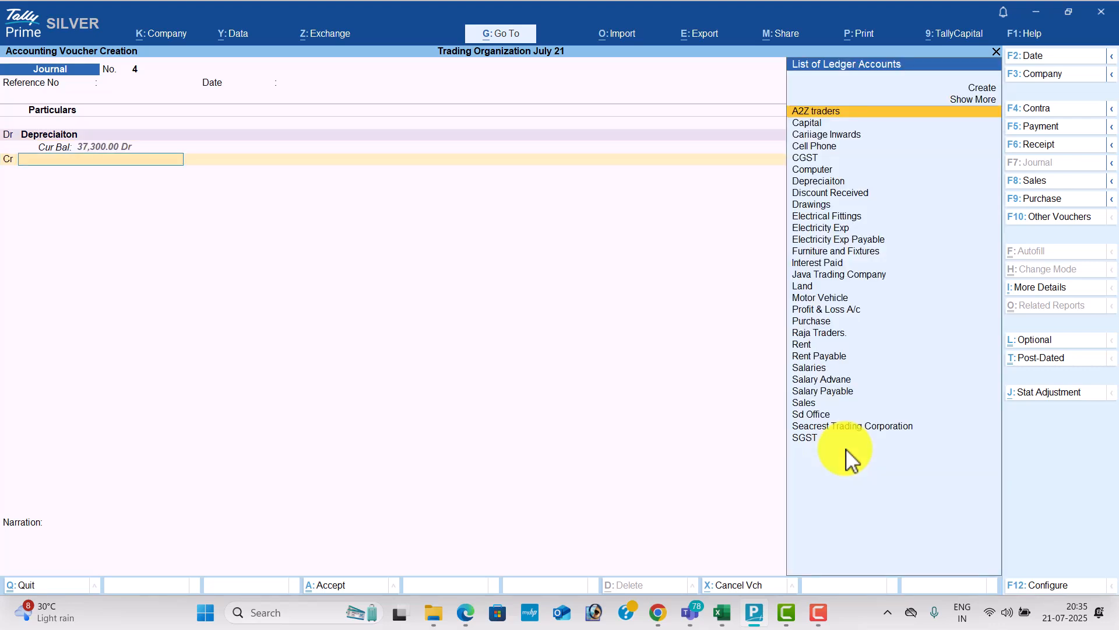
Step: Check the first asset in the depreciation table and credit Cell Phone with 1,800
{"action": "key", "text": "alt+Tab"}
{"action": "key", "text": "alt+Tab"}
{"action": "type", "text": "Ce"}
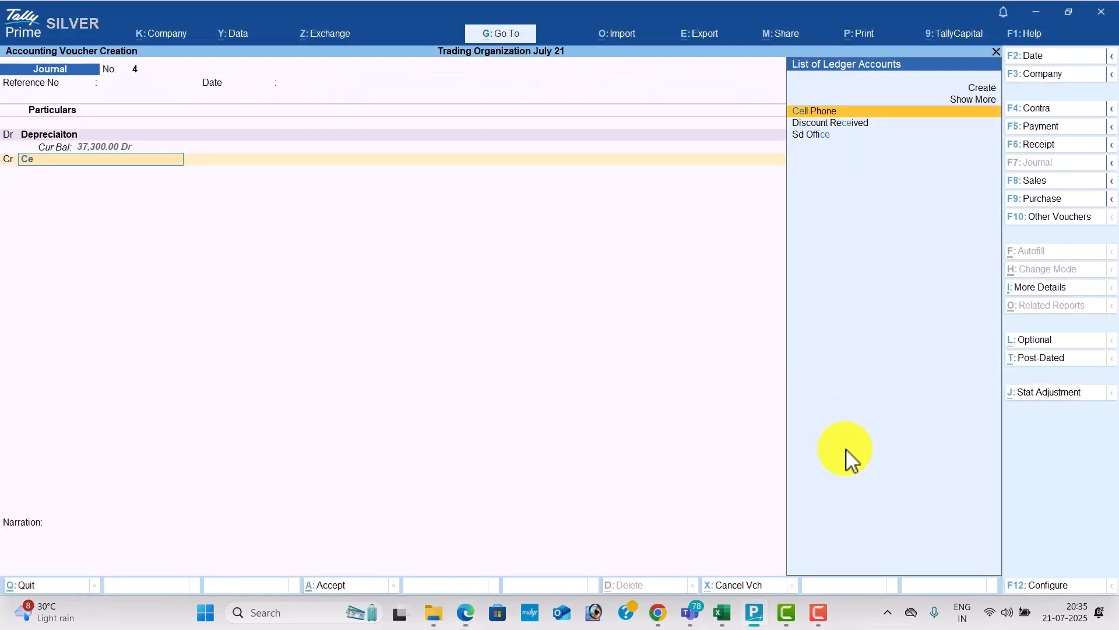
{"action": "key", "text": "Return"}
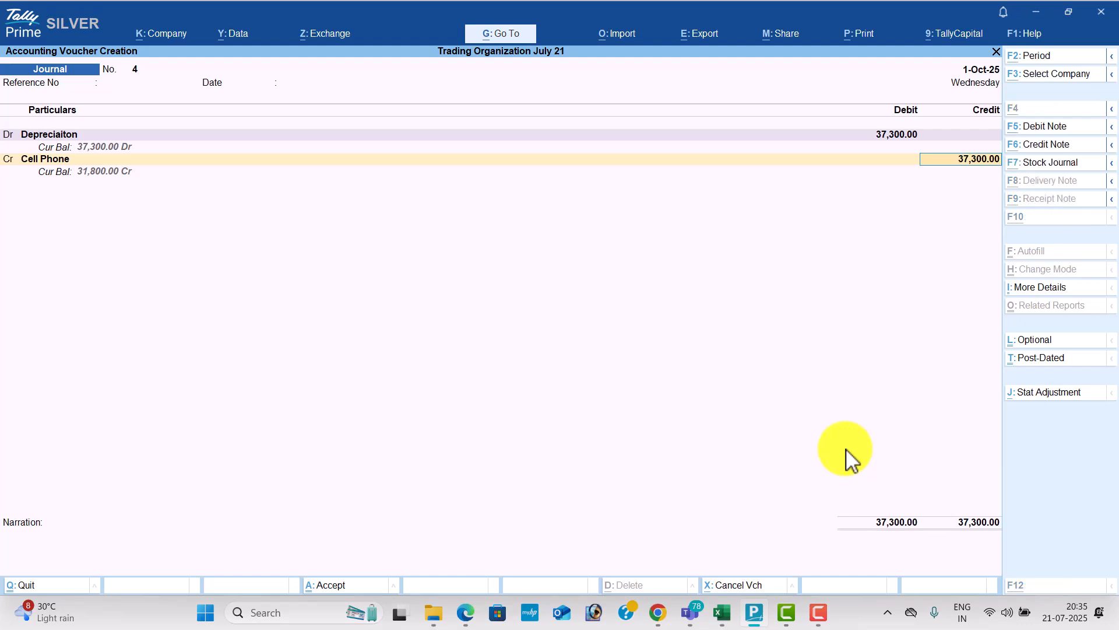
{"action": "key", "text": "alt+Tab"}
{"action": "key", "text": "alt+Tab"}
{"action": "type", "text": "1800"}
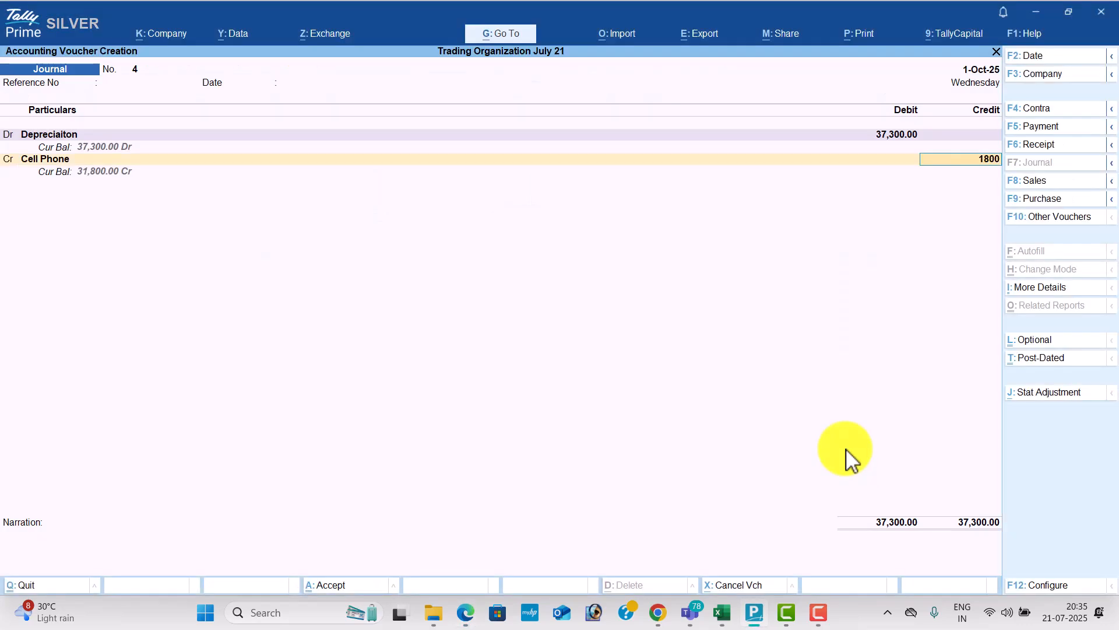
{"action": "key", "text": "Return"}
Step: Check the second asset in the depreciation table and credit Computer with 15,000
{"action": "key", "text": "alt+Tab"}
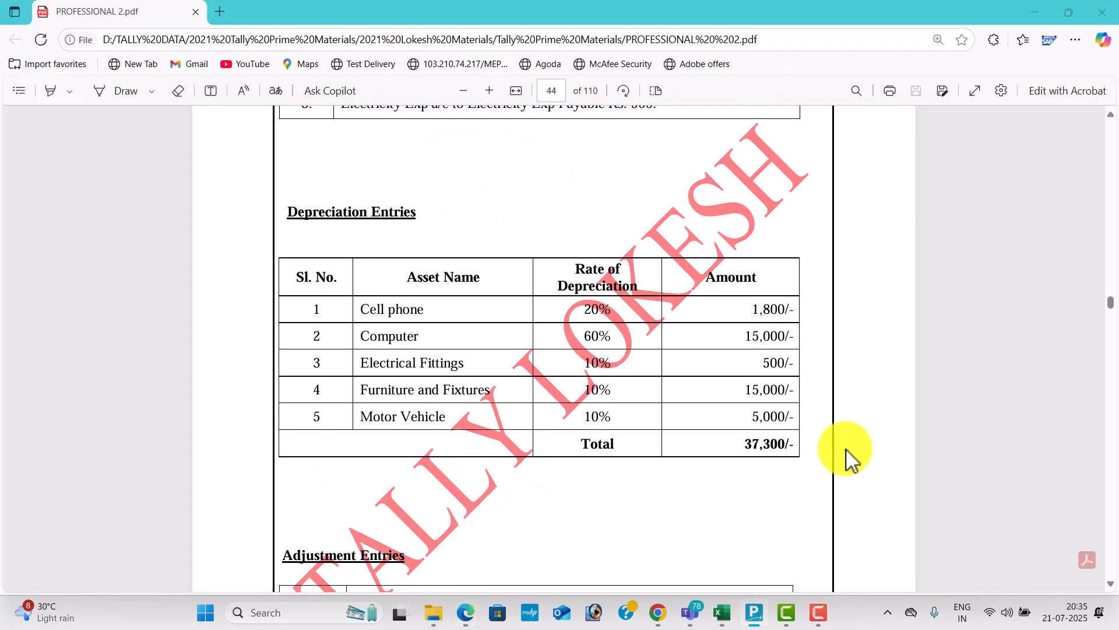
{"action": "key", "text": "alt+Tab"}
{"action": "type", "text": "Co"}
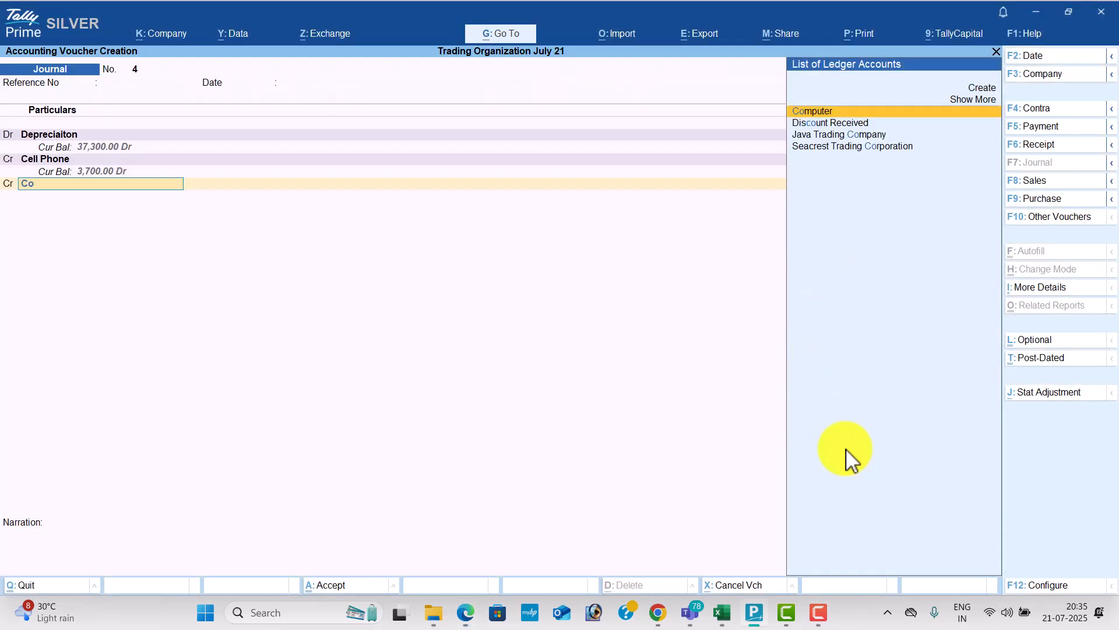
{"action": "key", "text": "Return"}
{"action": "key", "text": "alt+Tab"}
{"action": "key", "text": "alt+Tab"}
{"action": "type", "text": "15000"}
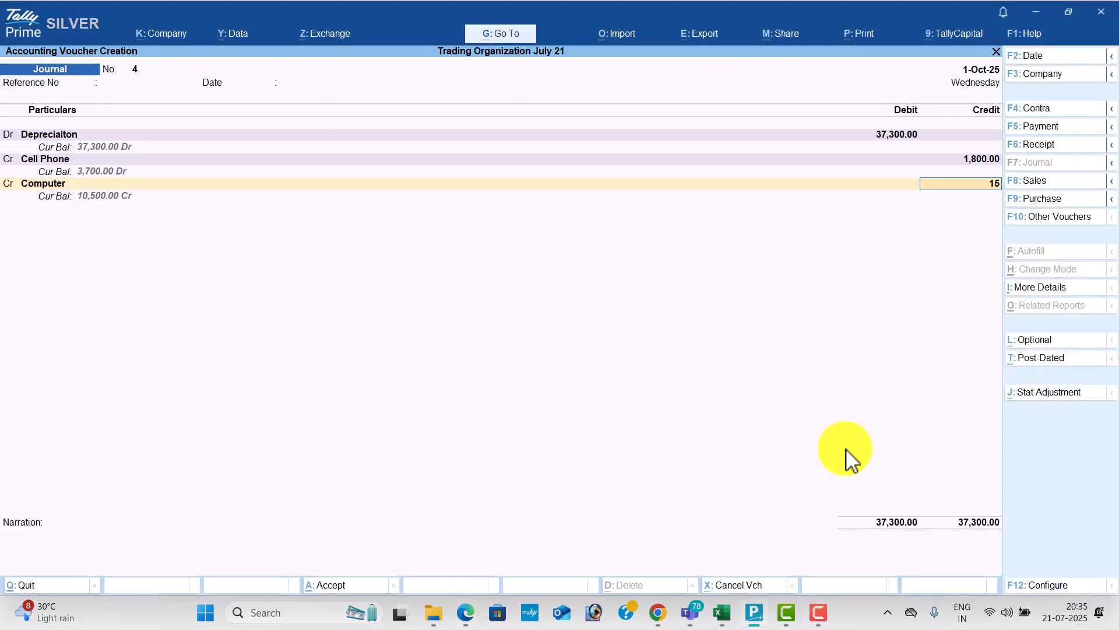
{"action": "key", "text": "Return"}
{"action": "key", "text": "Return"}
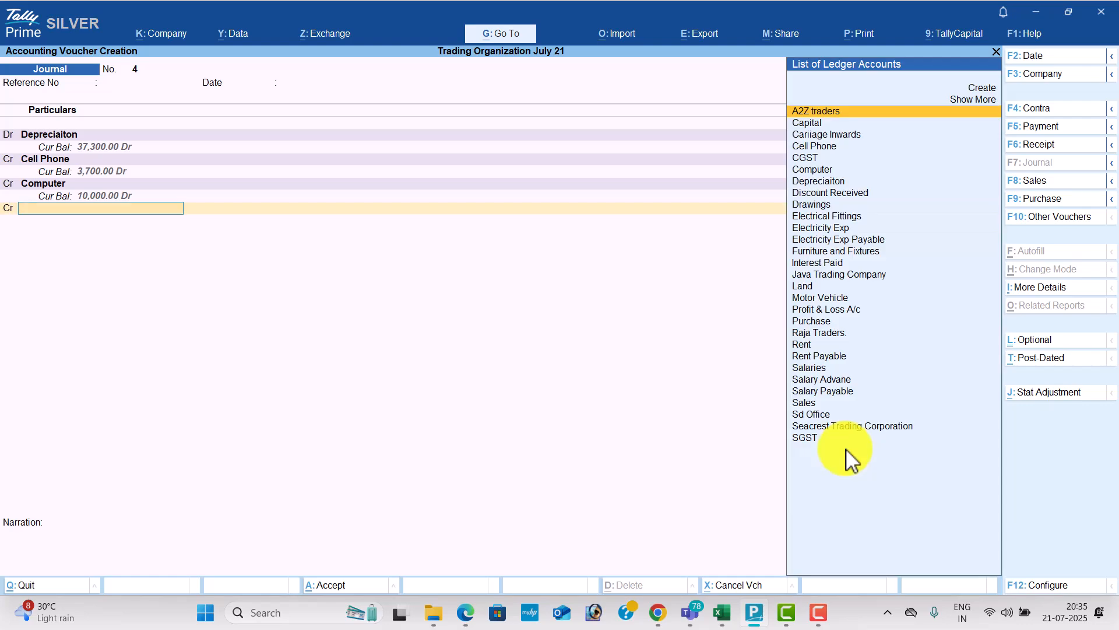
Step: Check the third asset in the depreciation table and credit Electrical Fittings with 500
{"action": "key", "text": "alt+Tab"}
{"action": "key", "text": "alt+Tab"}
{"action": "type", "text": "El"}
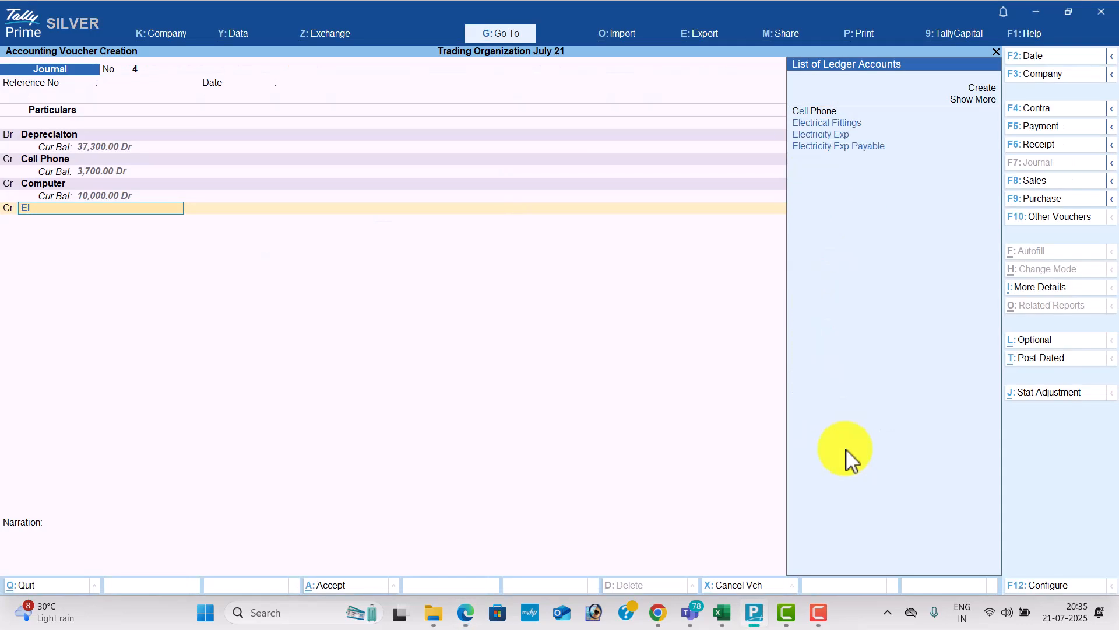
{"action": "key", "text": "Down"}
{"action": "key", "text": "Return"}
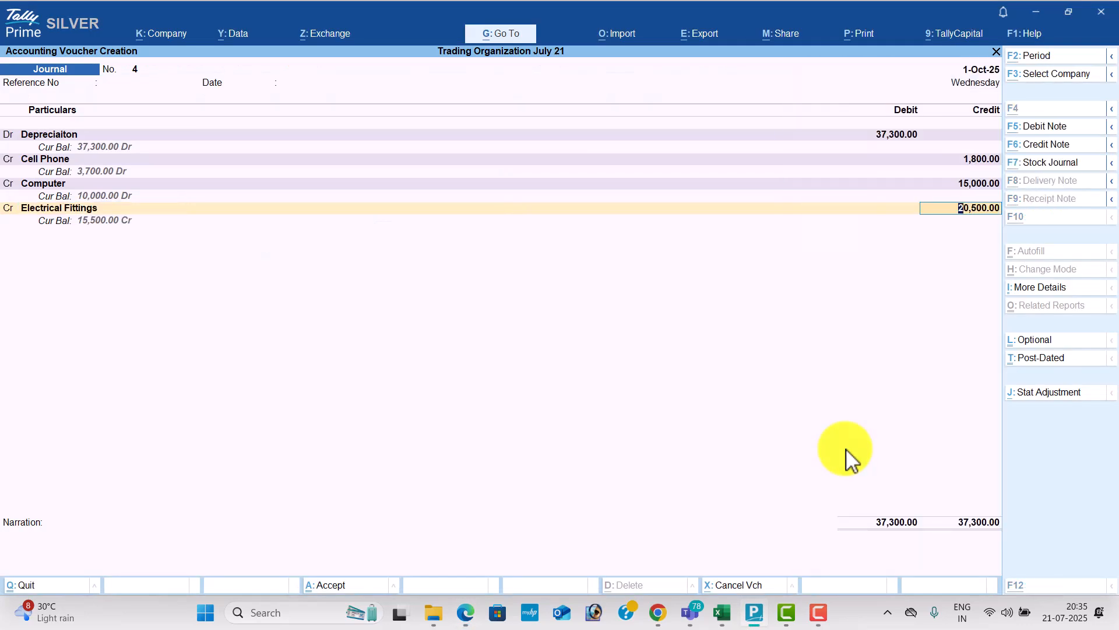
{"action": "key", "text": "alt+Tab"}
{"action": "key", "text": "alt+Tab"}
{"action": "type", "text": "500"}
{"action": "key", "text": "Return"}
Step: Check the fourth asset in the depreciation table and credit Furniture and Fixtures with 15,000
{"action": "key", "text": "alt+Tab"}
{"action": "key", "text": "alt+Tab"}
{"action": "type", "text": "F"}
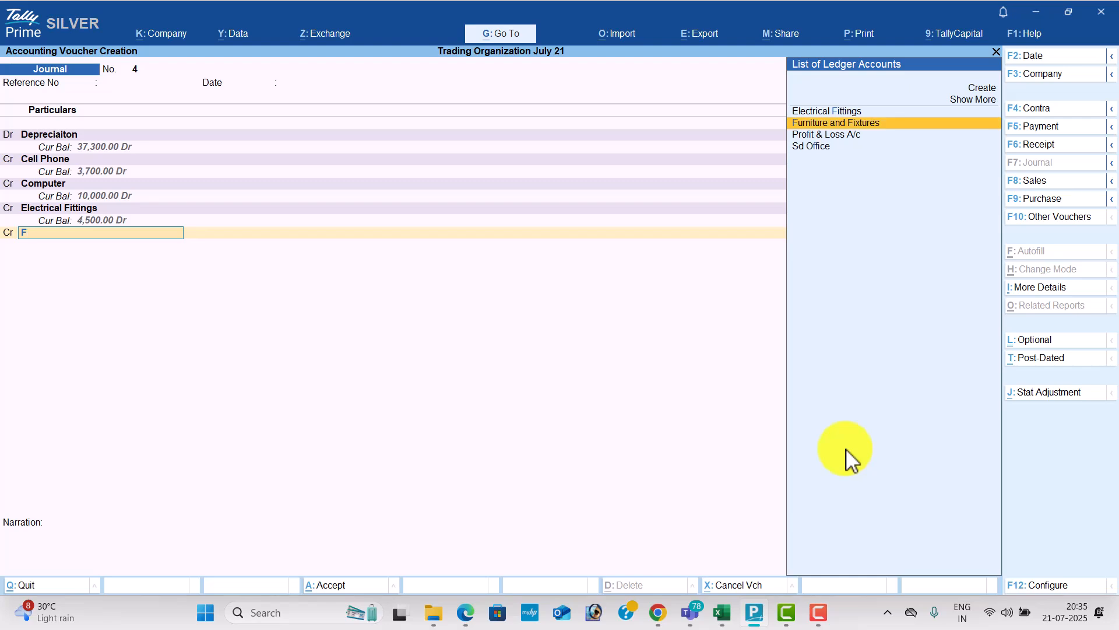
{"action": "type", "text": "u"}
{"action": "key", "text": "Return"}
{"action": "key", "text": "alt+Tab"}
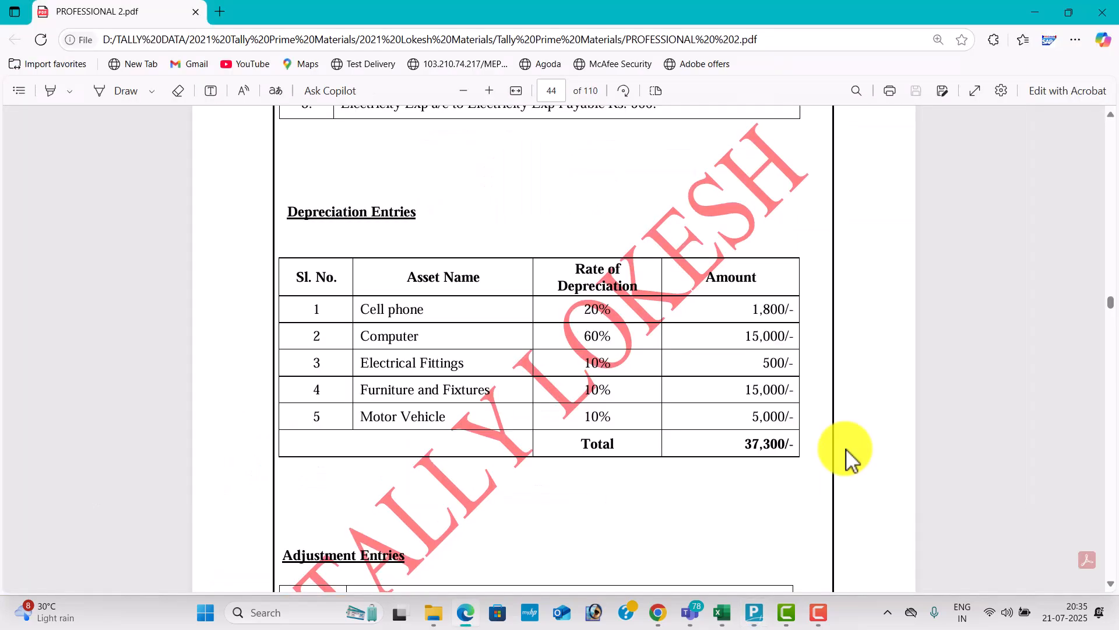
{"action": "key", "text": "alt+Tab"}
{"action": "type", "text": "15,000"}
{"action": "key", "text": "Return"}
{"action": "key", "text": "Return"}
Step: Check the fifth asset in the depreciation table, credit Motor Vehicle with 5,000 and save the depreciation journal voucher
{"action": "key", "text": "alt+Tab"}
{"action": "key", "text": "alt+Tab"}
{"action": "type", "text": "Mo"}
{"action": "key", "text": "Return"}
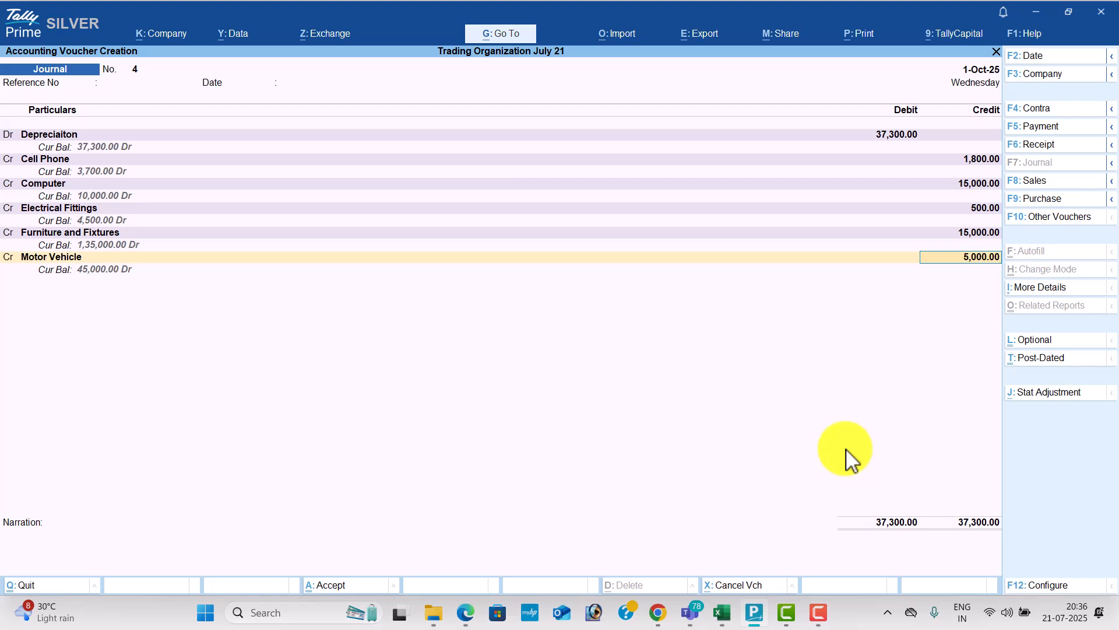
{"action": "key", "text": "Return"}
{"action": "key", "text": "Return"}
{"action": "key", "text": "Return"}
Step: Look up the PDF's first adjustment entry and create the ledger Insurance Exp under Indirect Expenses from the debit line of a new journal voucher
{"action": "key", "text": "Return"}
{"action": "key", "text": "alt+Tab"}
{"action": "scroll", "coordinate": [619, 525], "scroll_direction": "down", "scroll_amount": 5}
{"action": "key", "text": "alt+Tab"}
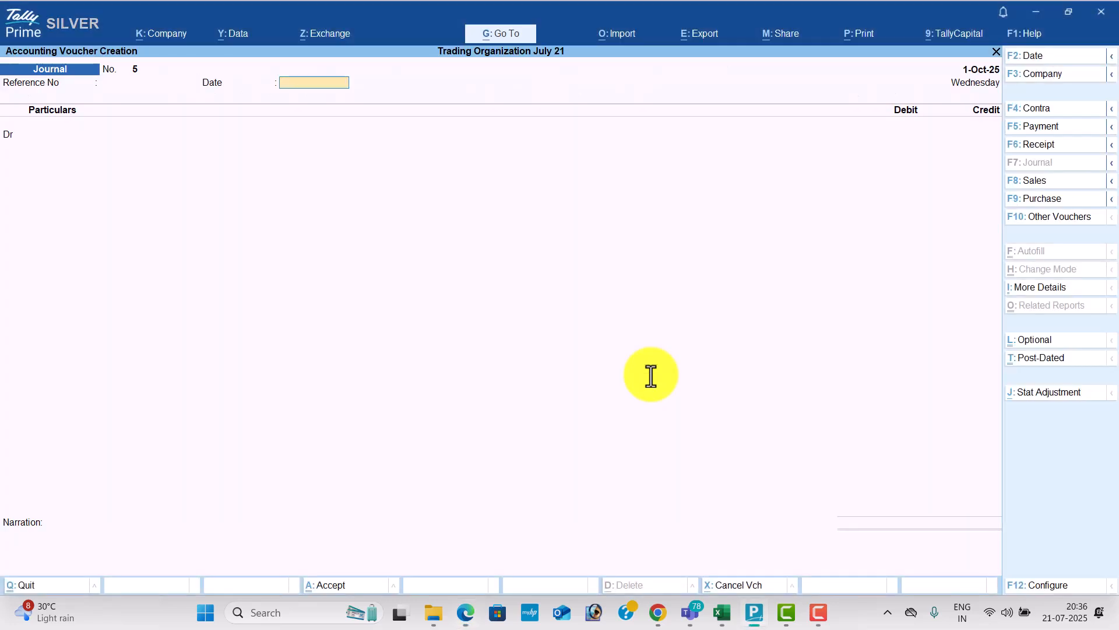
{"action": "key", "text": "Return"}
{"action": "key", "text": "alt+c"}
{"action": "type", "text": "Insu"}
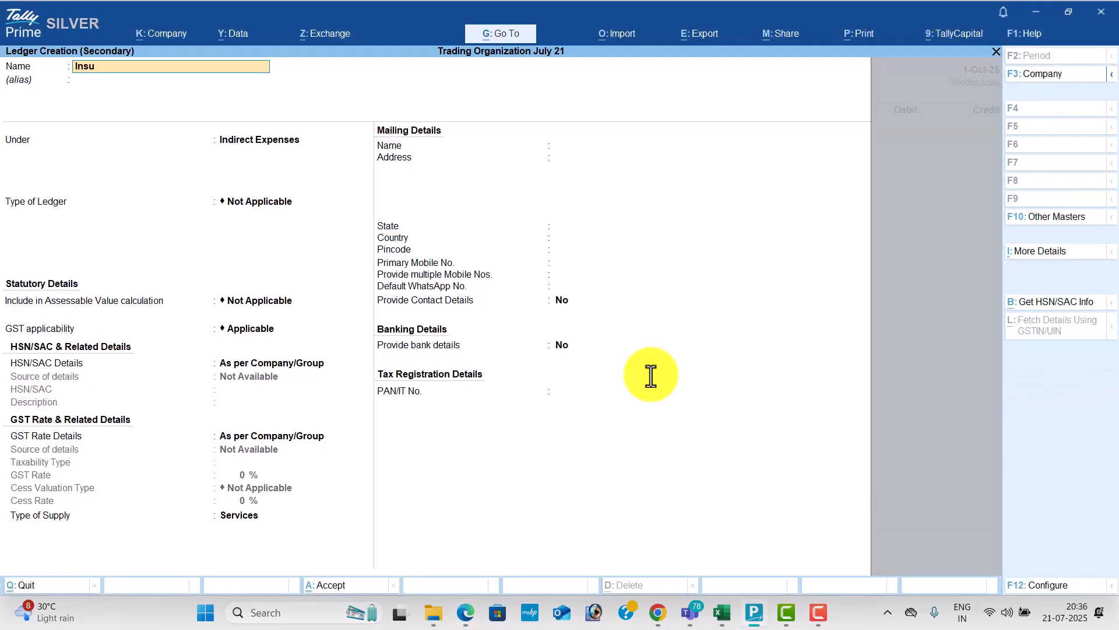
{"action": "type", "text": "rance exp"}
{"action": "key", "text": "Return"}
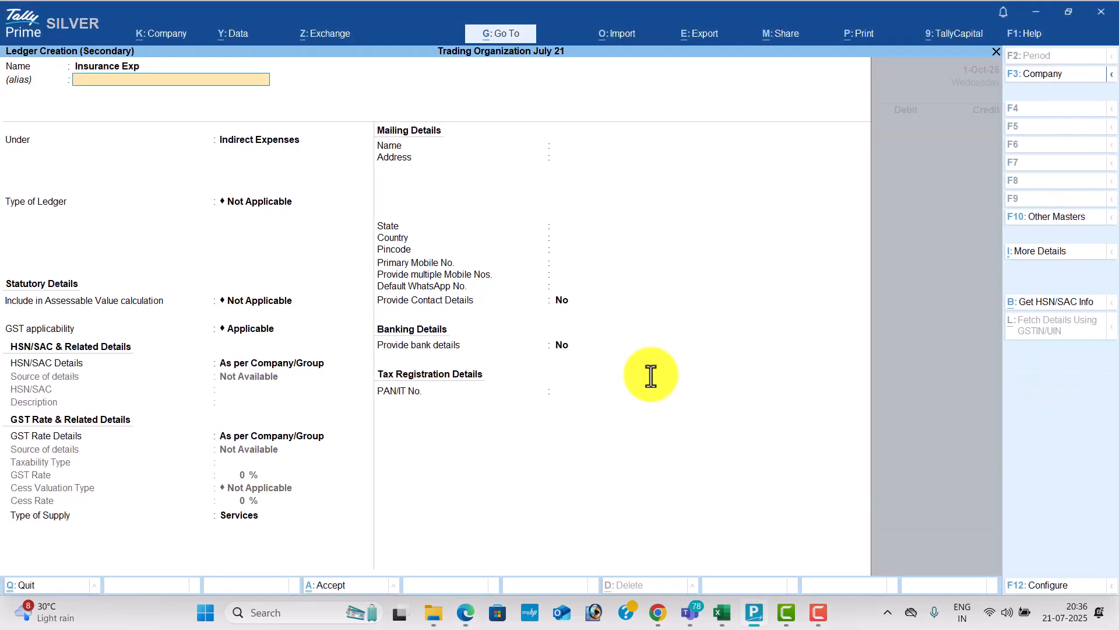
{"action": "key", "text": "Return"}
{"action": "key", "text": "ctrl+a"}
Step: Check the first adjustment entry's amount in the PDF and debit Insurance Exp with 1,800
{"action": "key", "text": "alt+Tab"}
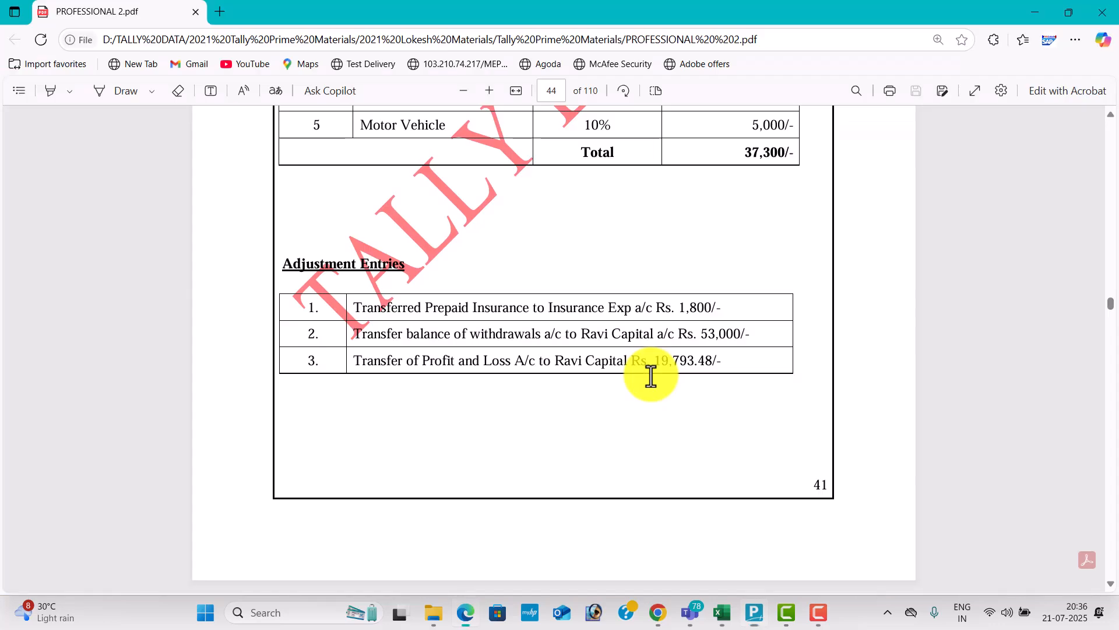
{"action": "key", "text": "alt+Tab"}
{"action": "type", "text": "1800"}
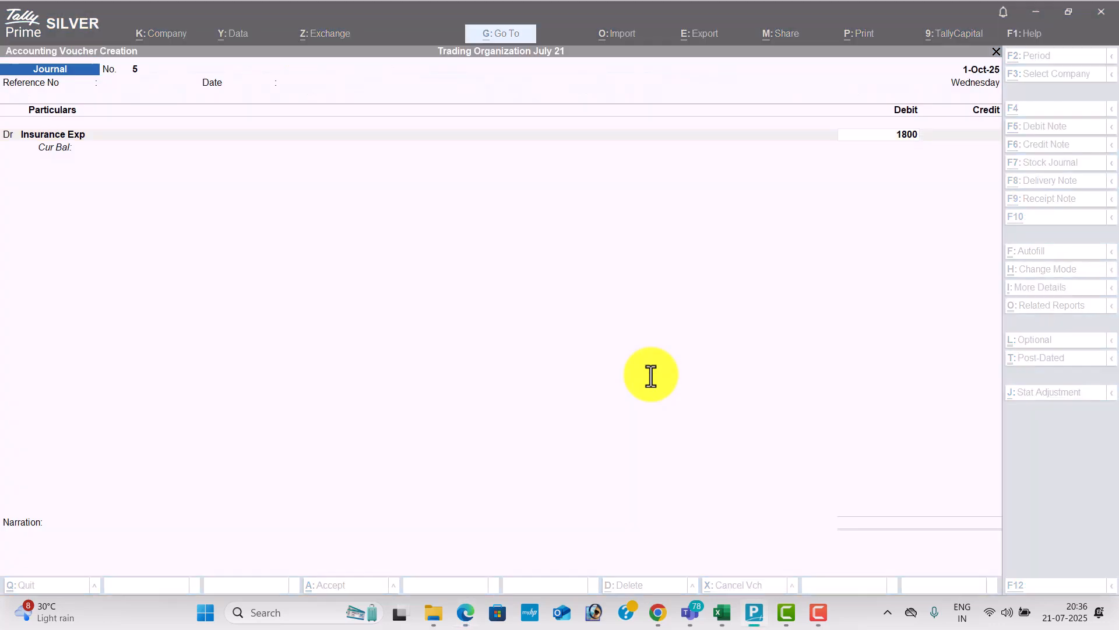
{"action": "key", "text": "alt+Tab"}
{"action": "key", "text": "alt+Tab"}
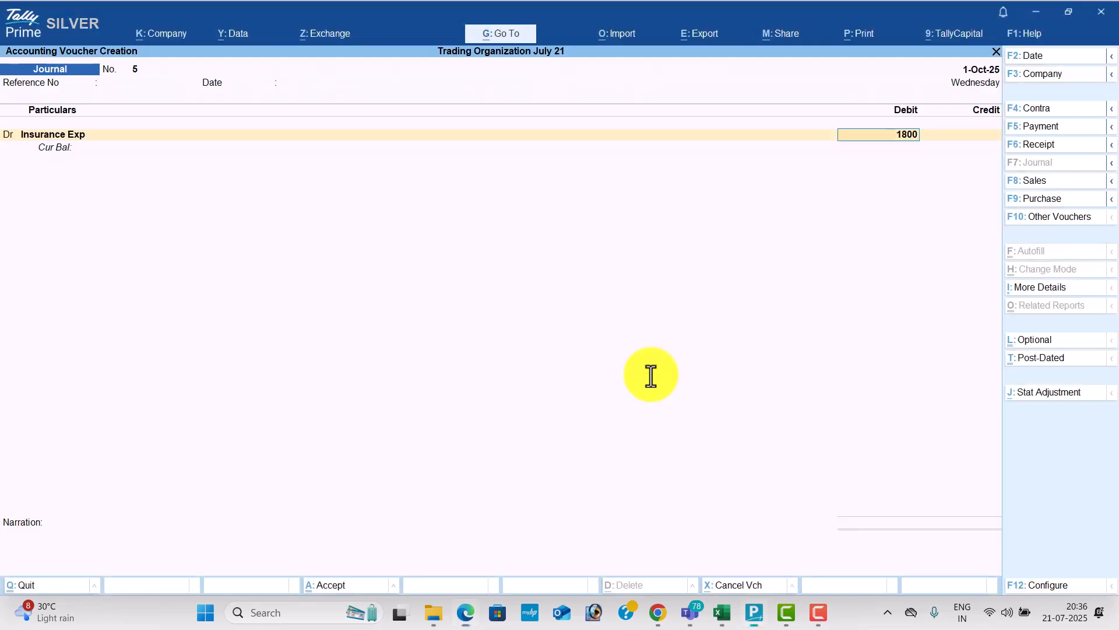
{"action": "key", "text": "Return"}
{"action": "key", "text": "Return"}
Step: Create the ledger Prepaid Insurace under Current Assets from the voucher's credit line
{"action": "key", "text": "alt+c"}
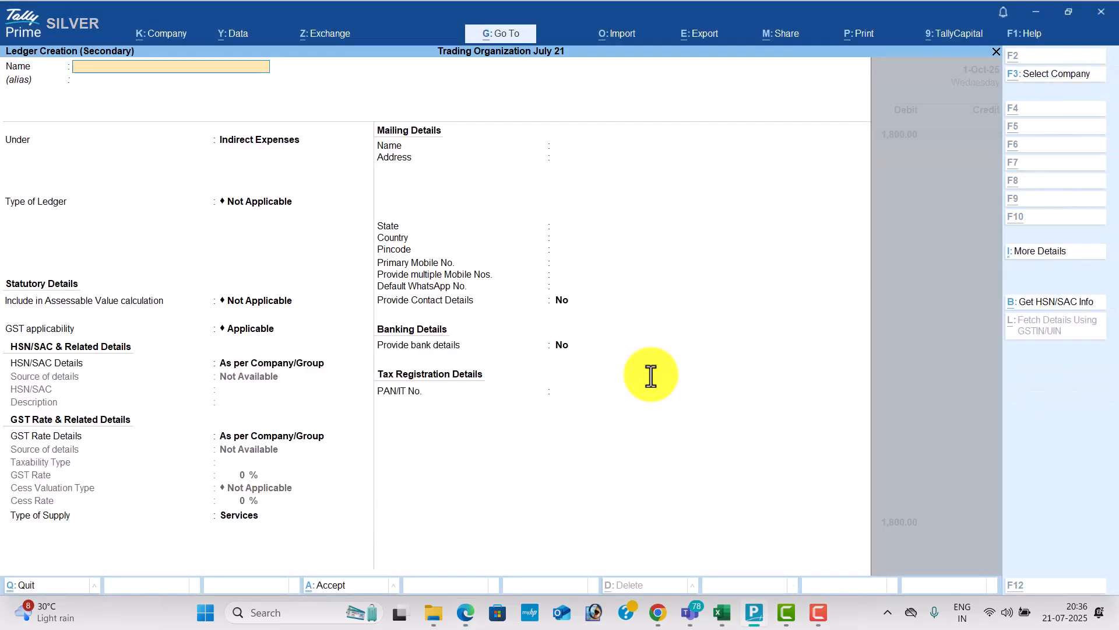
{"action": "type", "text": "Prepa"}
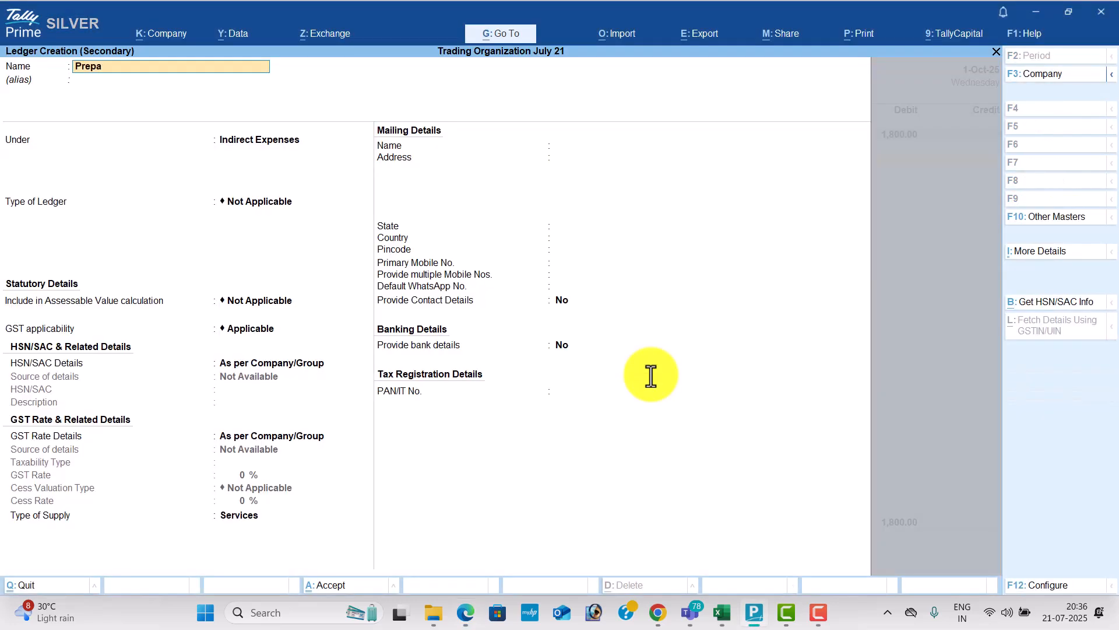
{"action": "type", "text": "id insuran"}
{"action": "type", "text": "e"}
{"action": "key", "text": "Return"}
{"action": "key", "text": "Return"}
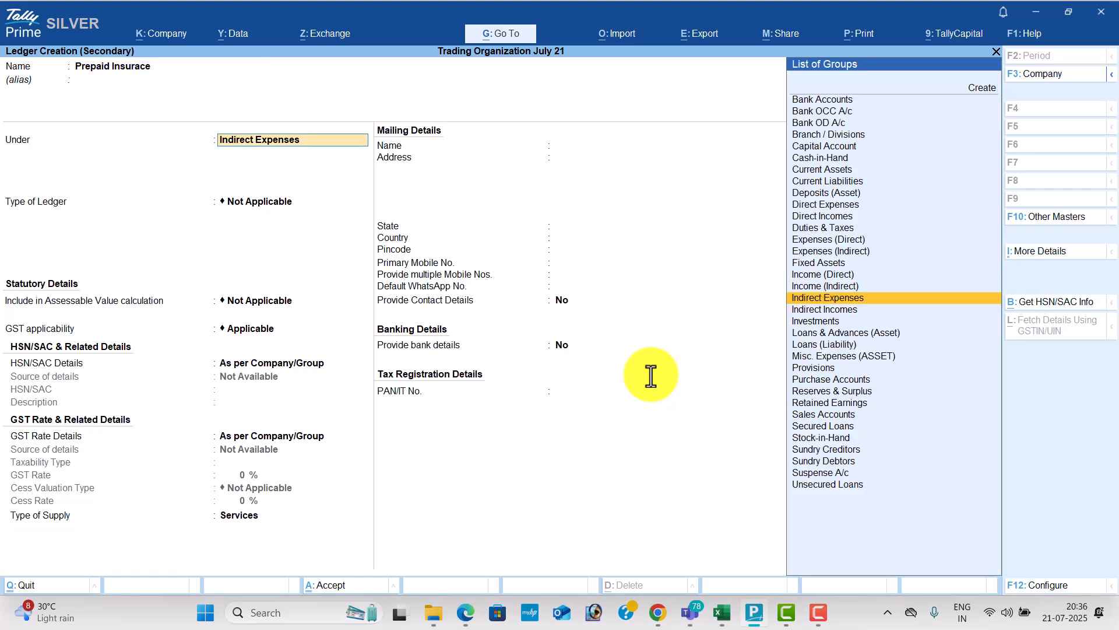
{"action": "type", "text": "Cur"}
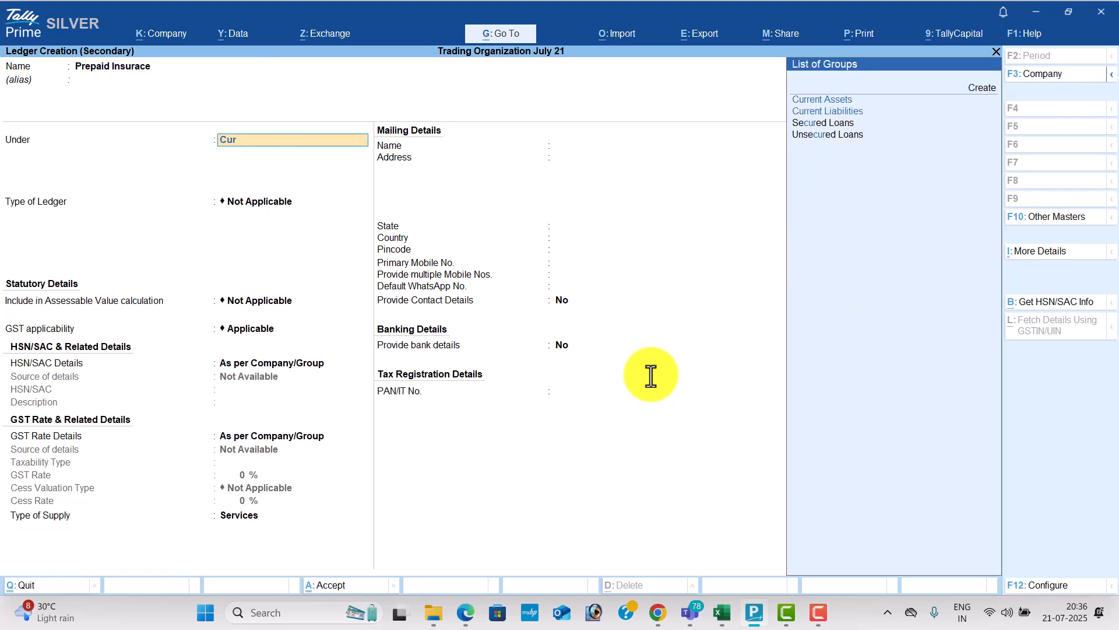
{"action": "key", "text": "Return"}
{"action": "key", "text": "ctrl+a"}
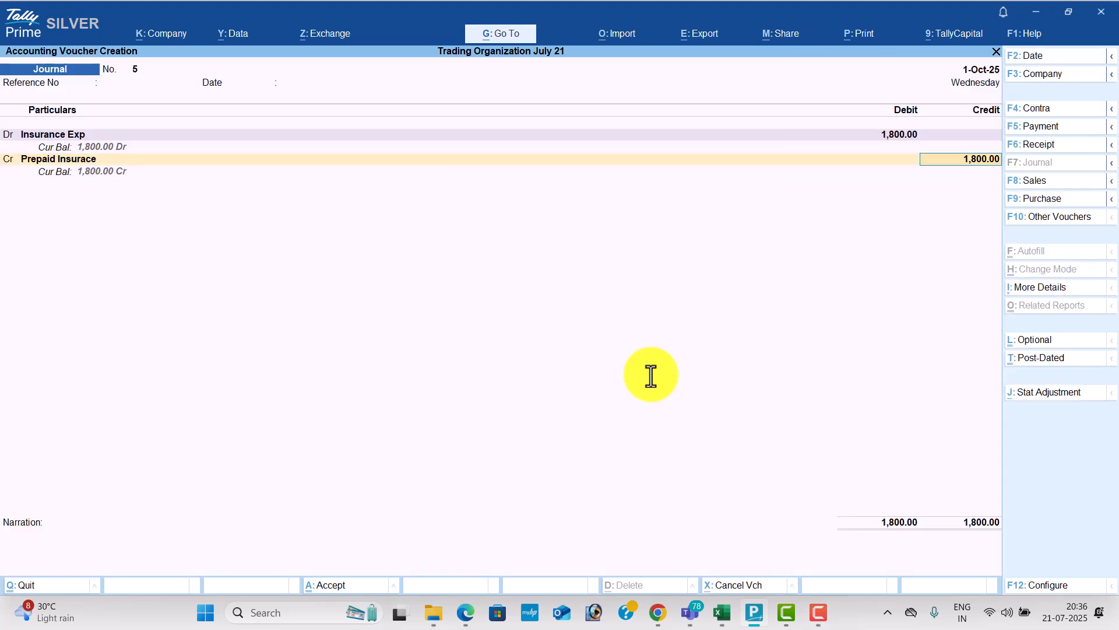
Step: Credit the prepaid insurance ledger with 1,800 and save the journal voucher
{"action": "key", "text": "Return"}
{"action": "key", "text": "Return"}
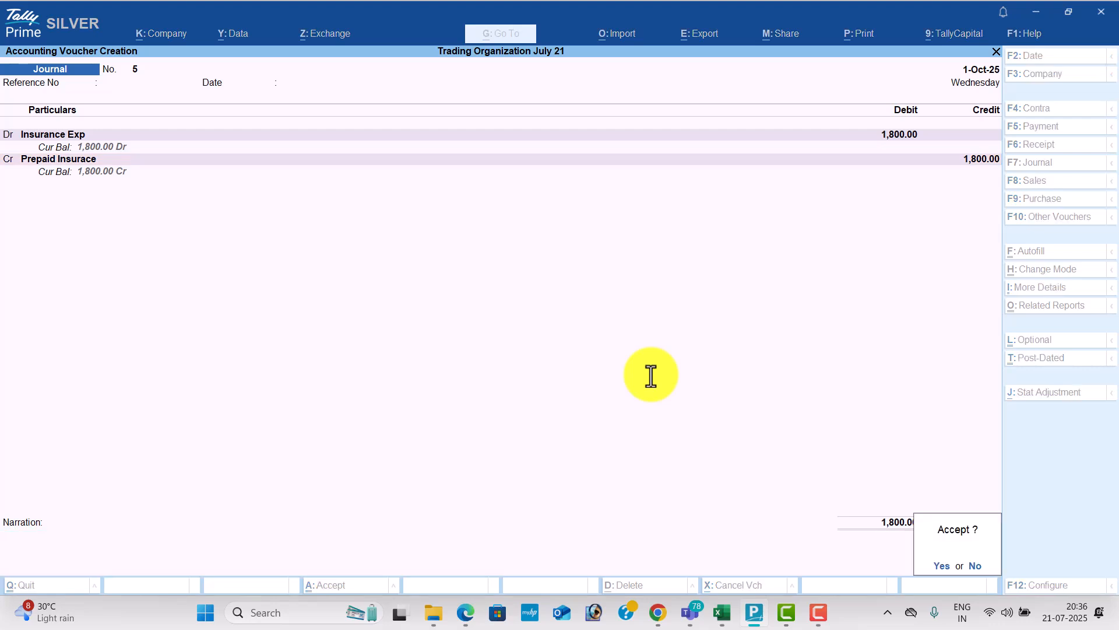
{"action": "key", "text": "Return"}
Step: Check the PDF's second adjustment entry and debit Drawings with 53,000 in a new journal voucher
{"action": "key", "text": "Return"}
{"action": "key", "text": "Return"}
{"action": "type", "text": "Drawings"}
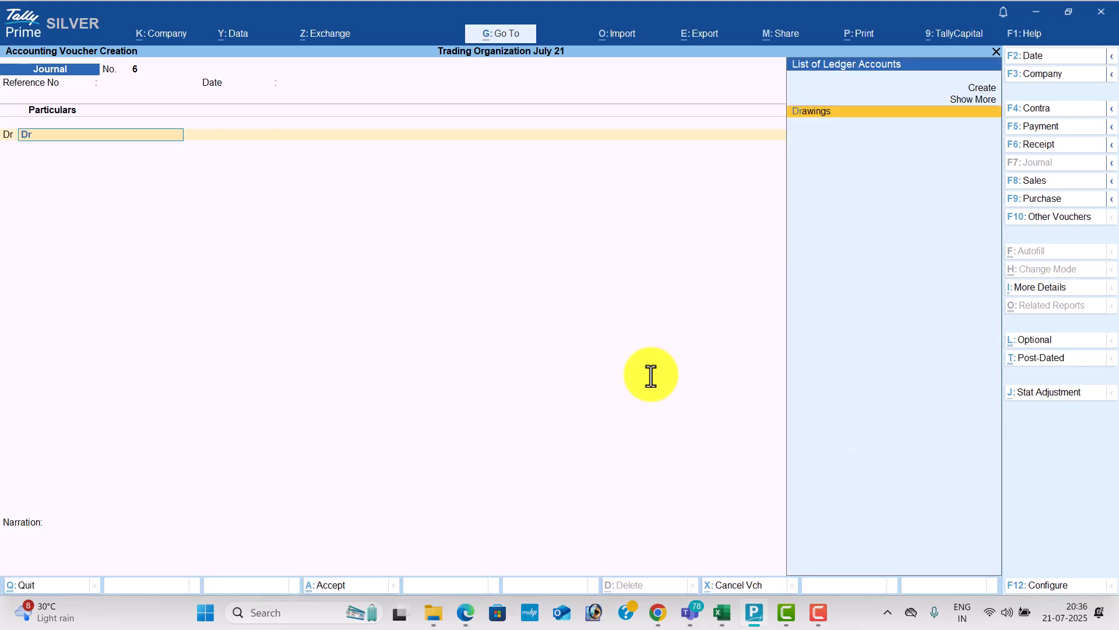
{"action": "key", "text": "Return"}
{"action": "key", "text": "alt+Tab"}
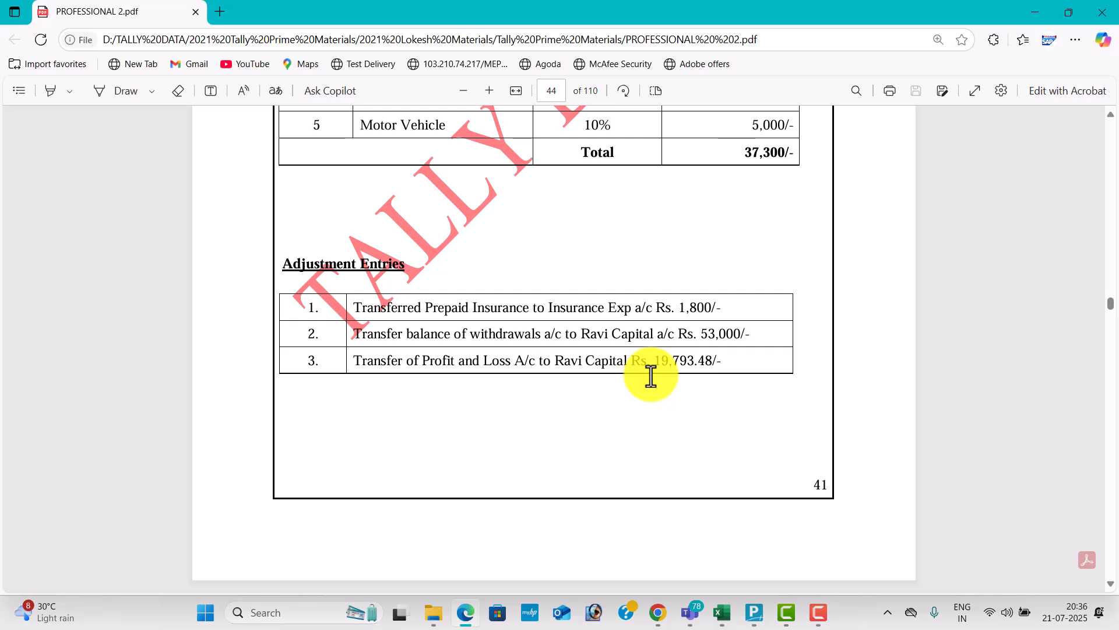
{"action": "key", "text": "alt+Tab"}
{"action": "type", "text": "5300"}
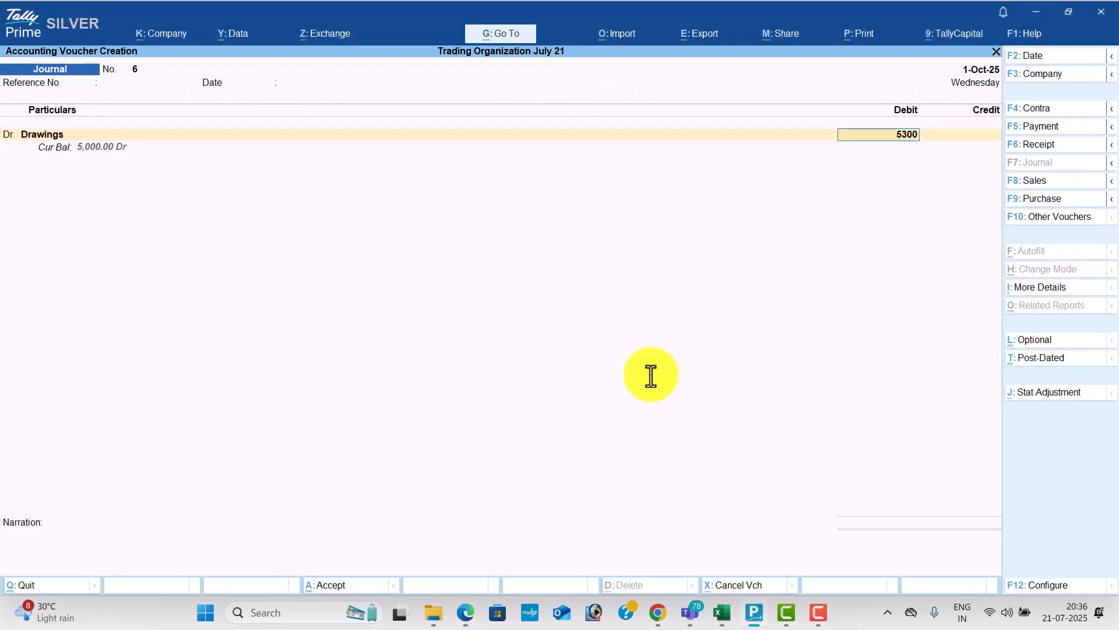
{"action": "key", "text": "Return"}
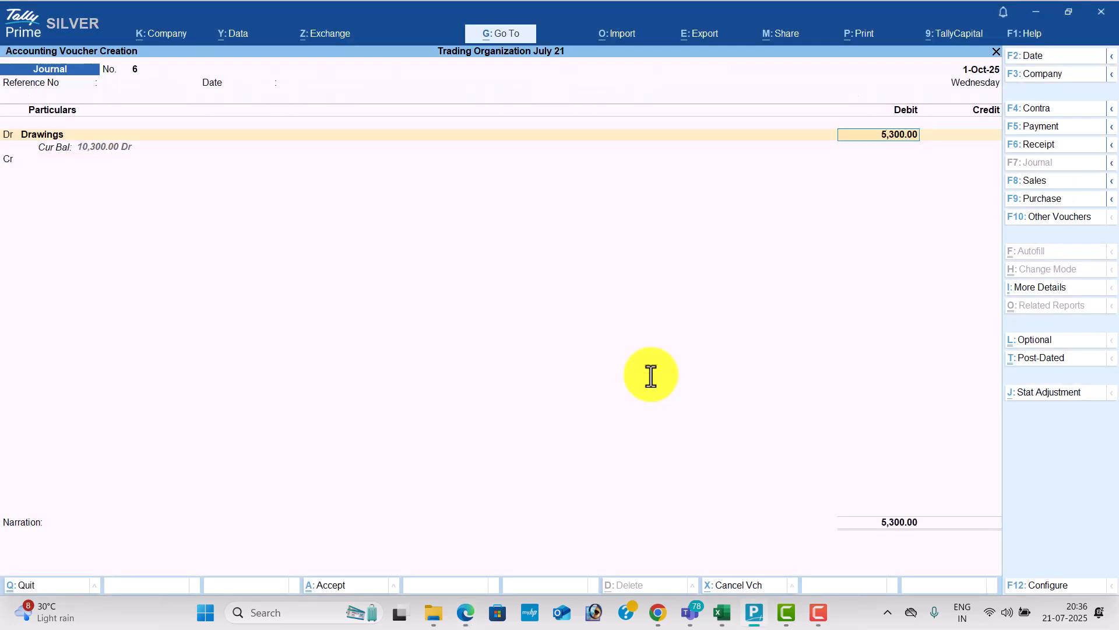
{"action": "key", "text": "alt+Tab"}
{"action": "key", "text": "alt+Tab"}
{"action": "type", "text": "53000"}
{"action": "key", "text": "Return"}
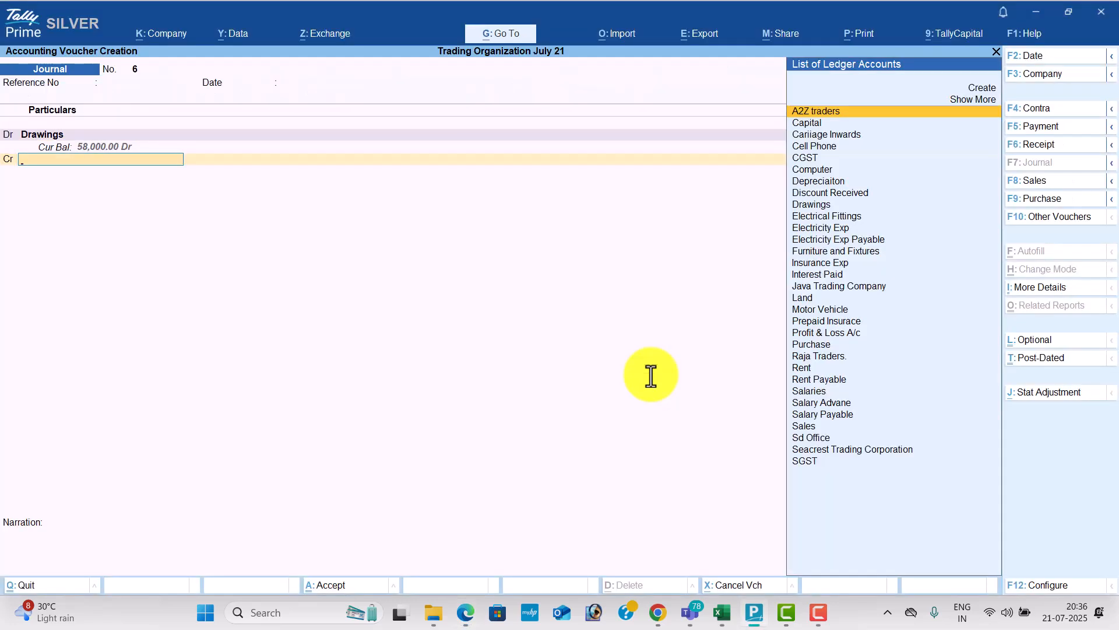
Step: Credit Capital with 53,000 and save the drawings transfer voucher
{"action": "type", "text": "Ca"}
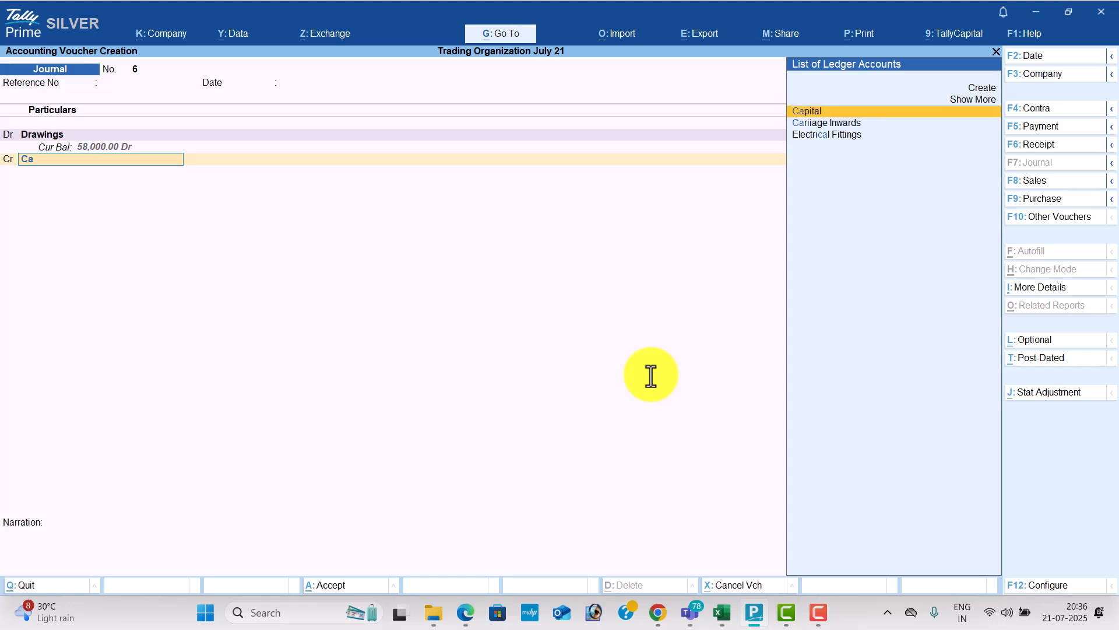
{"action": "key", "text": "Return"}
{"action": "key", "text": "Return"}
{"action": "key", "text": "Return"}
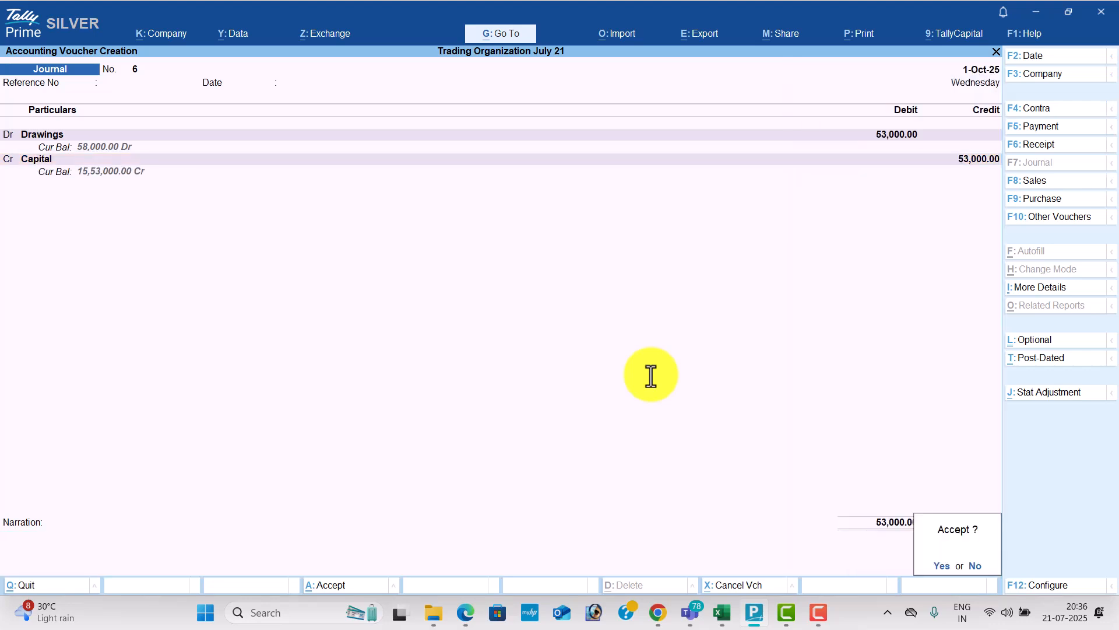
{"action": "key", "text": "Return"}
Step: Check the PDF's third adjustment entry and debit Profit & Loss A/c with its current balance of 7,805.95 in a new journal voucher
{"action": "key", "text": "Return"}
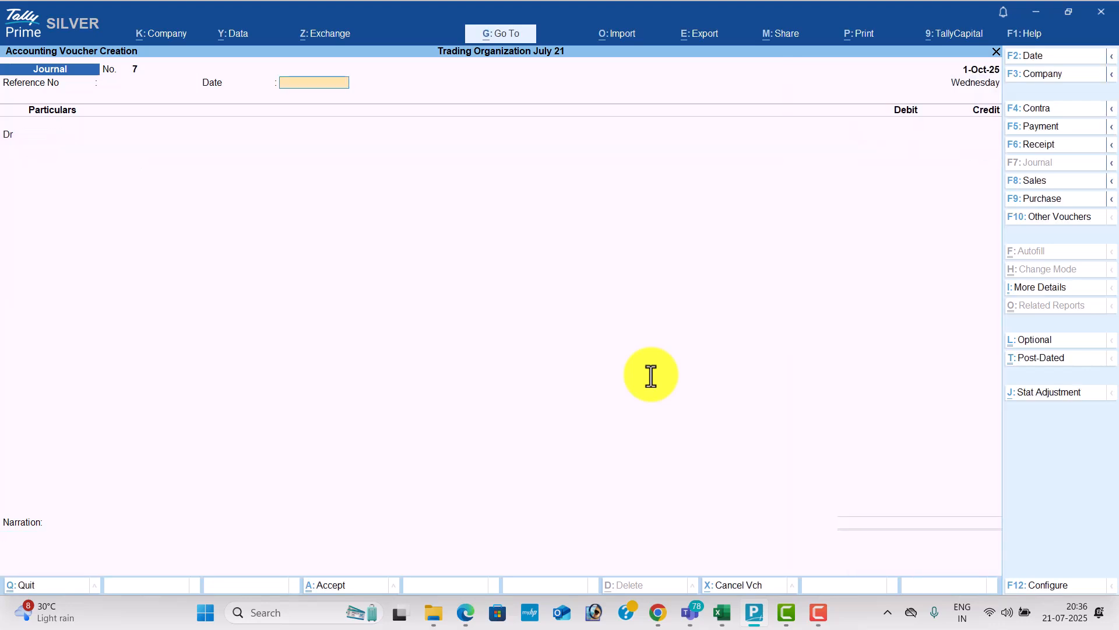
{"action": "key", "text": "Return"}
{"action": "type", "text": "pr"}
{"action": "key", "text": "Down"}
{"action": "key", "text": "Down"}
{"action": "key", "text": "Return"}
{"action": "key", "text": "alt+Tab"}
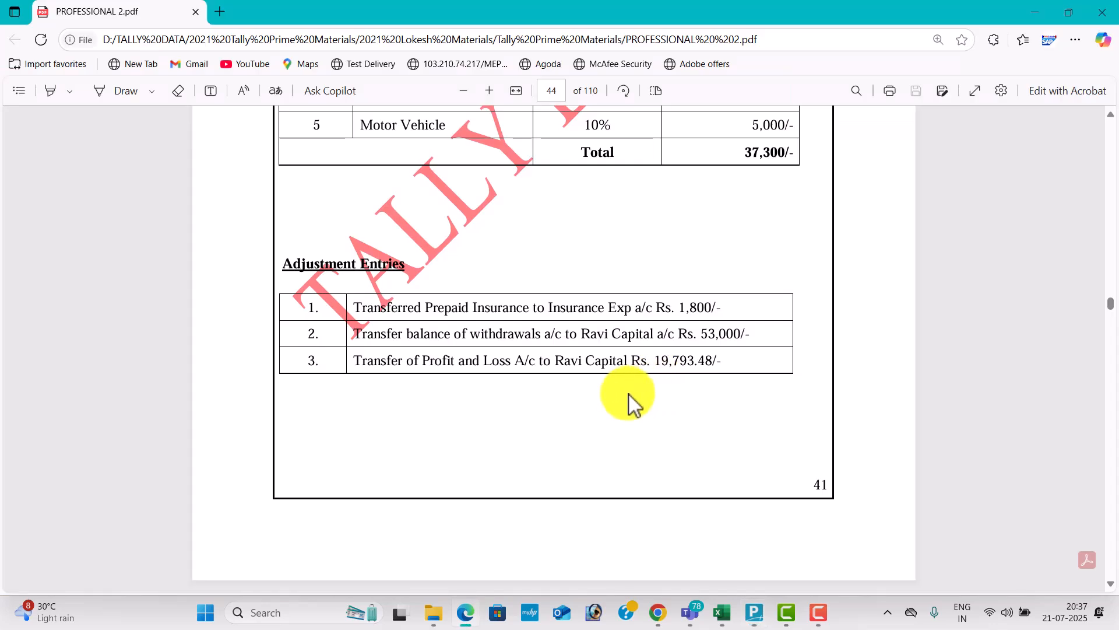
{"action": "left_click_drag", "start_coordinate": [696, 366], "coordinate": [723, 367]}
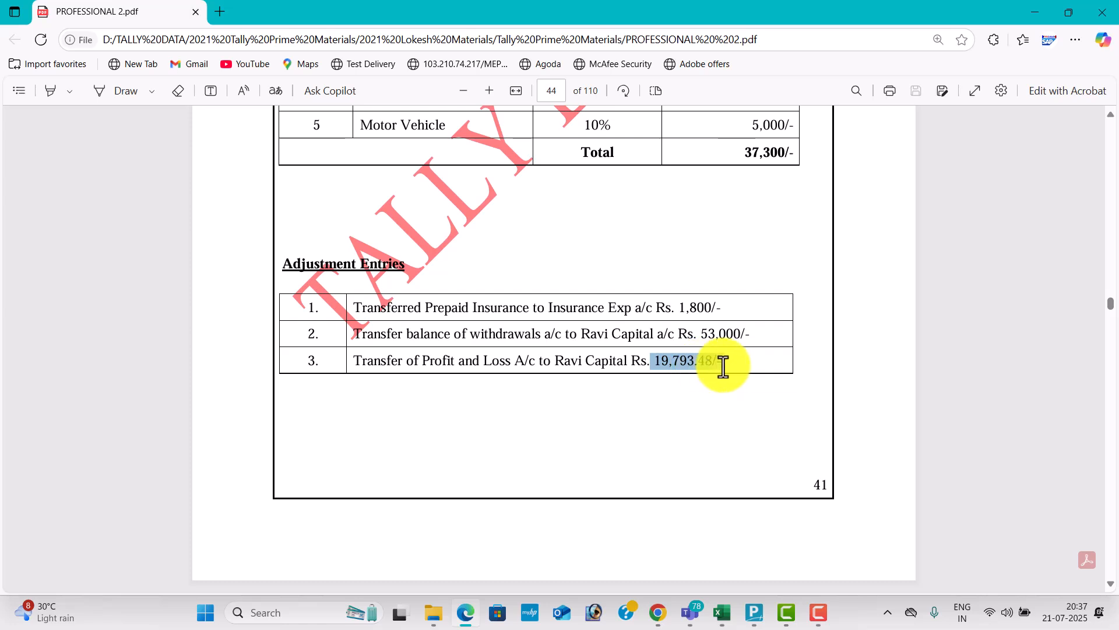
{"action": "key", "text": "alt+Tab"}
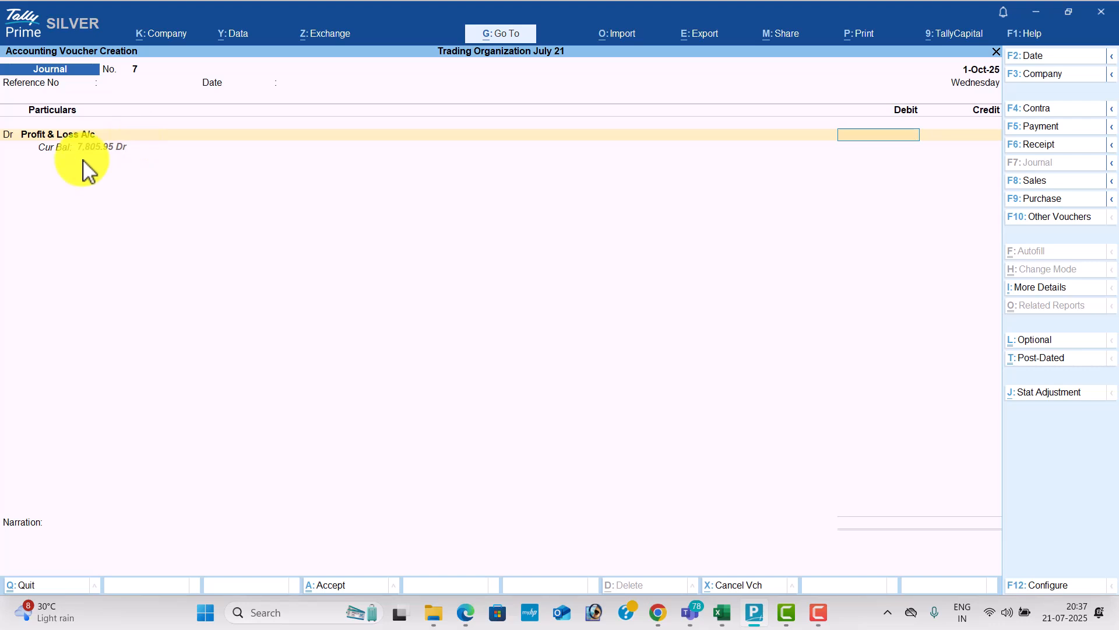
{"action": "type", "text": "805.95"}
{"action": "key", "text": "Return"}
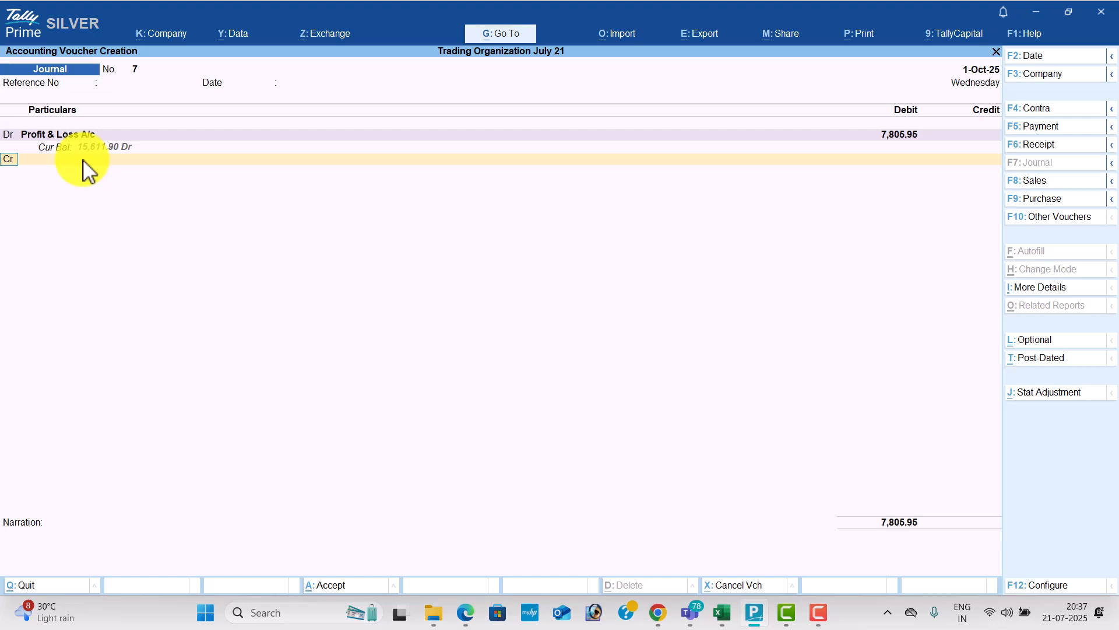
Step: Credit Capital with 7,805.95 and save the profit and loss transfer voucher
{"action": "key", "text": "Return"}
{"action": "type", "text": "ca"}
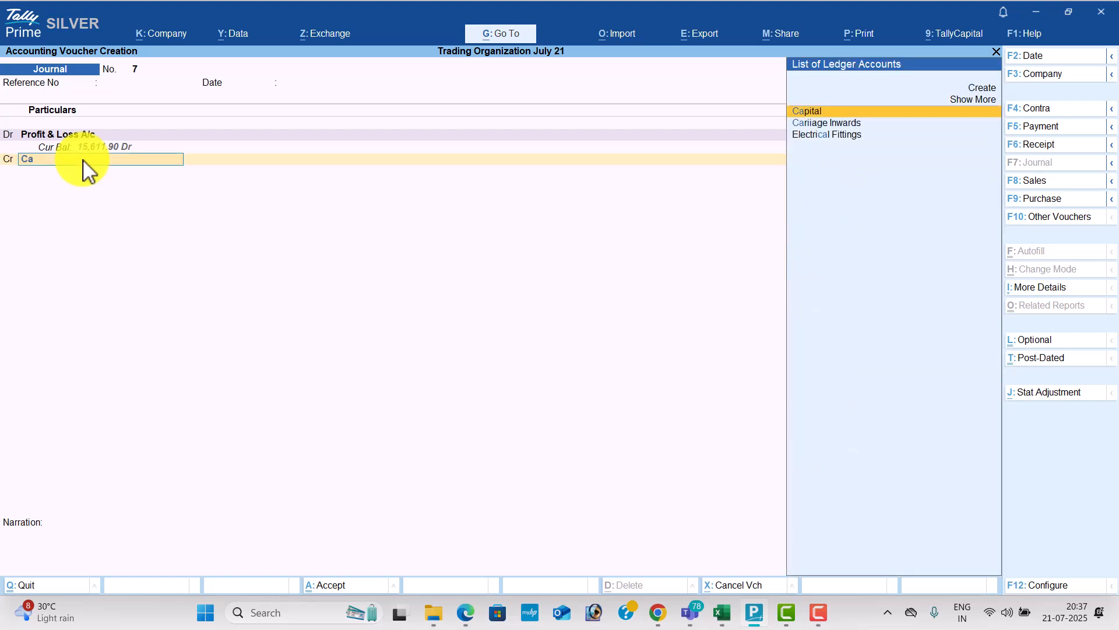
{"action": "key", "text": "Return"}
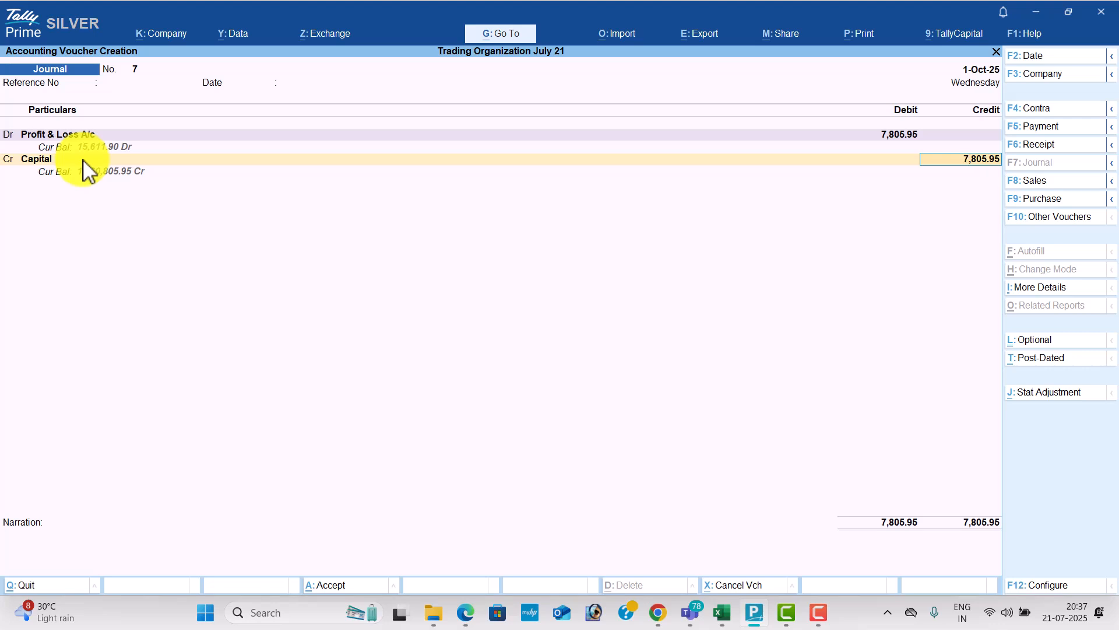
{"action": "key", "text": "Return"}
{"action": "key", "text": "Return"}
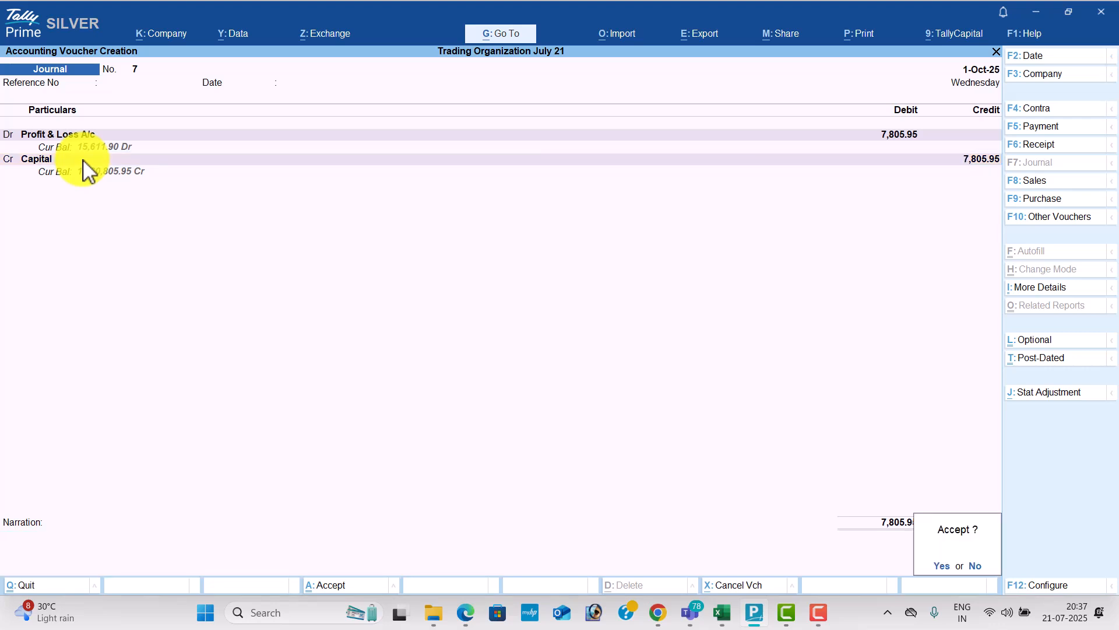
{"action": "key", "text": "Return"}
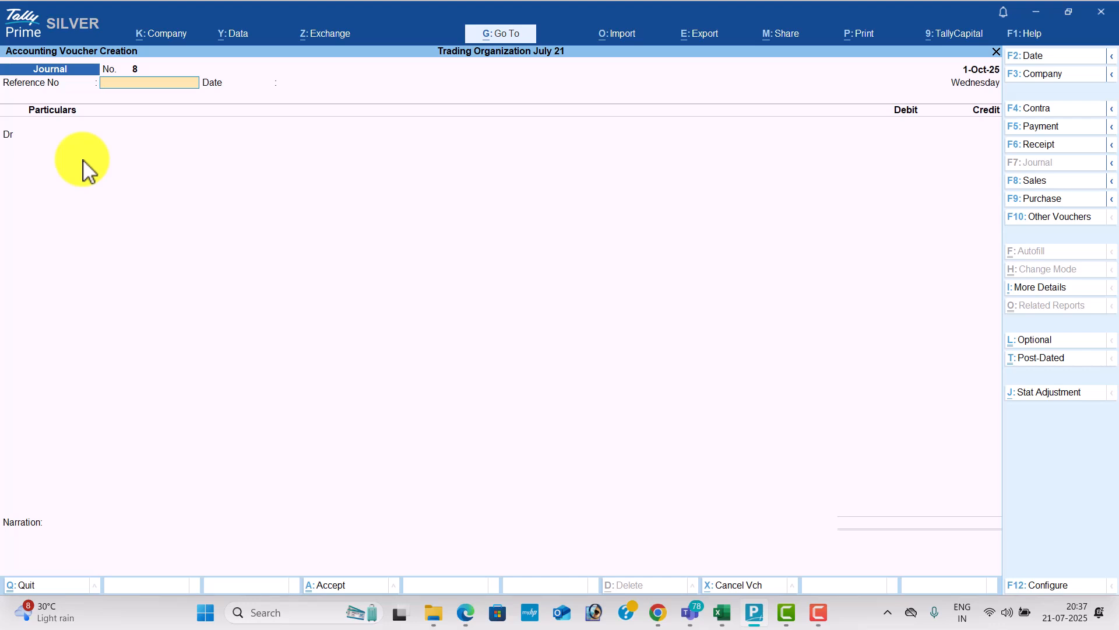
Step: Leave voucher entry and review the company's Balance Sheet totals for liabilities and assets, then close the report
{"action": "key", "text": "Escape"}
{"action": "key", "text": "Down"}
{"action": "key", "text": "Down"}
{"action": "key", "text": "Down"}
{"action": "key", "text": "Down"}
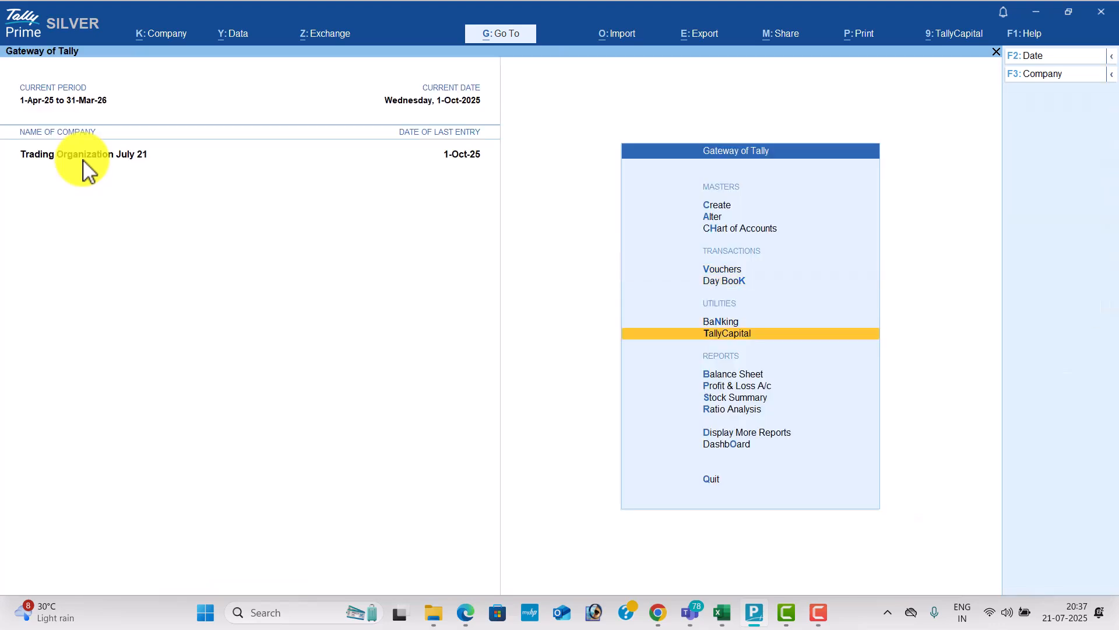
{"action": "key", "text": "Return"}
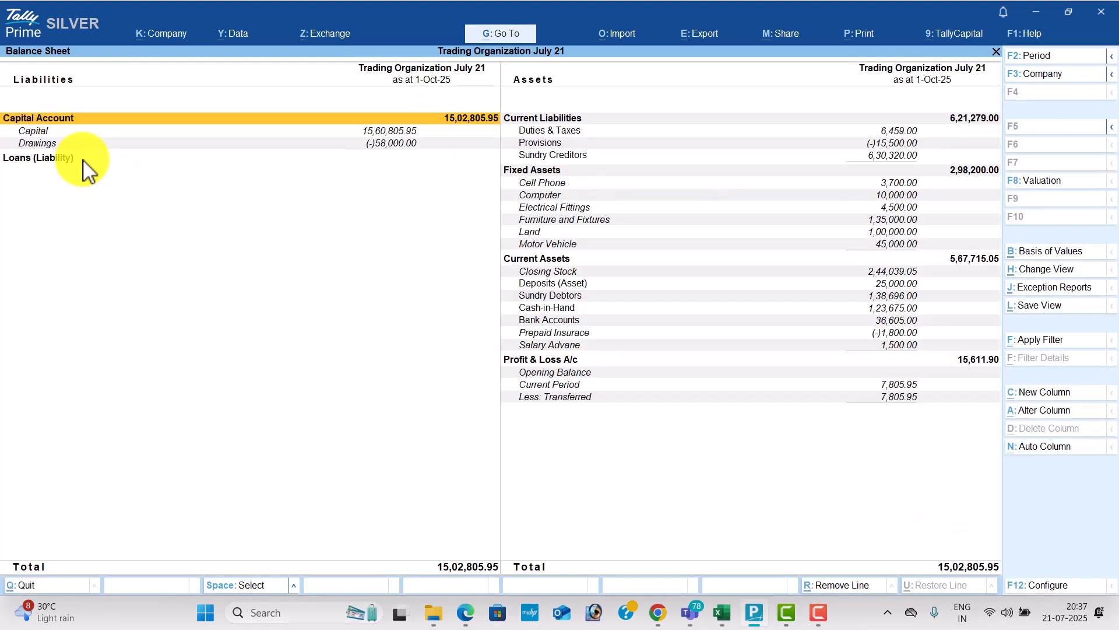
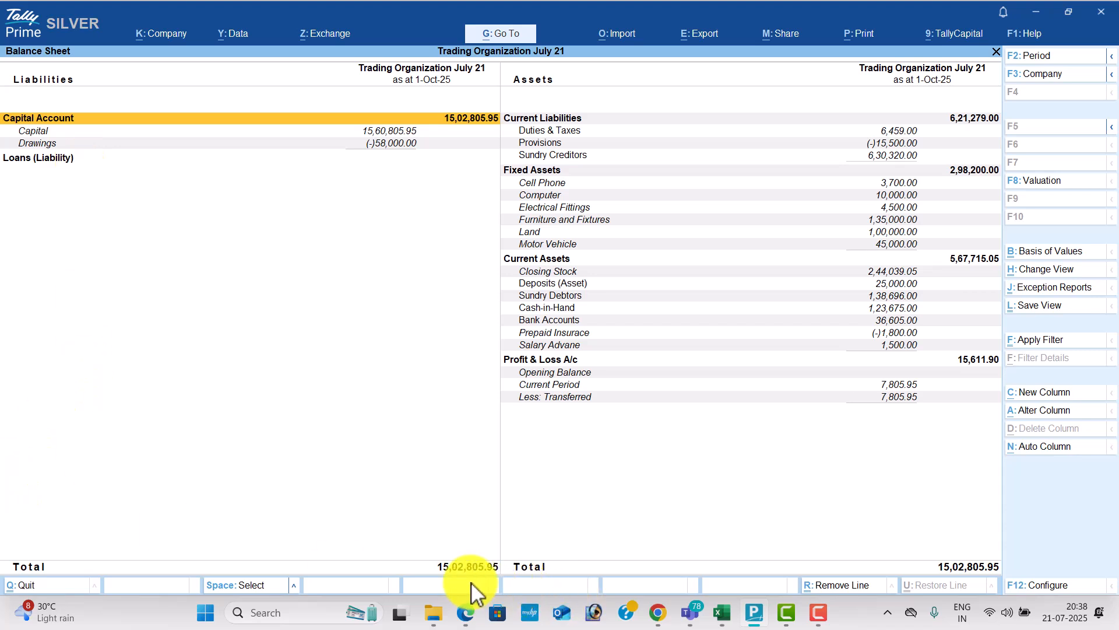
{"action": "key", "text": "Escape"}
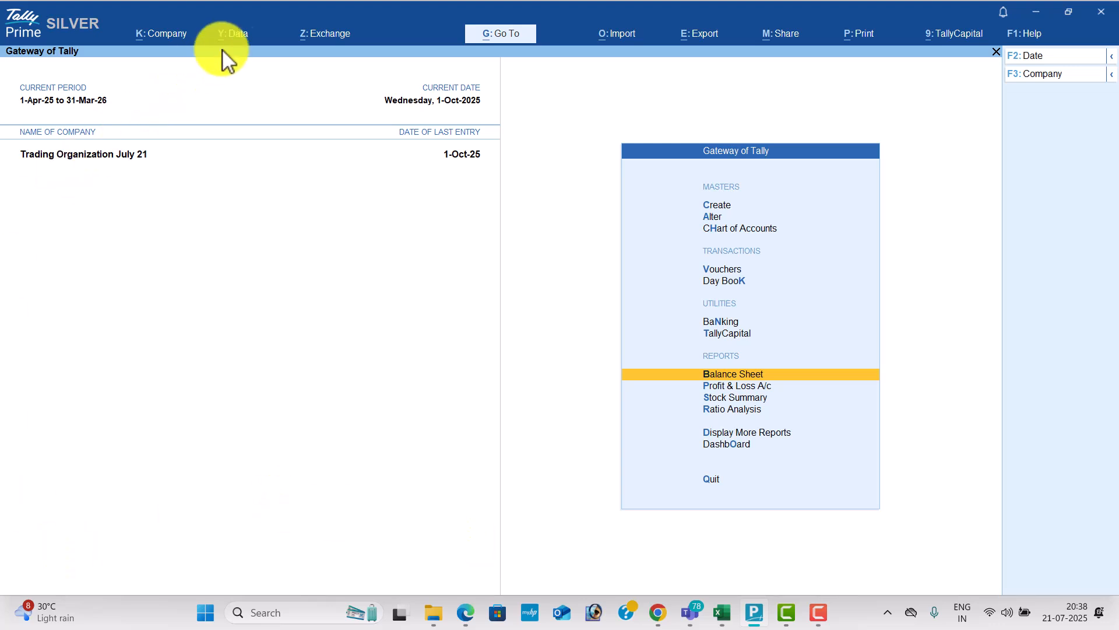
Step: Split the Trading Organization July 21 company data into two companies from 1-Apr-26
{"action": "left_click", "coordinate": [239, 36]}
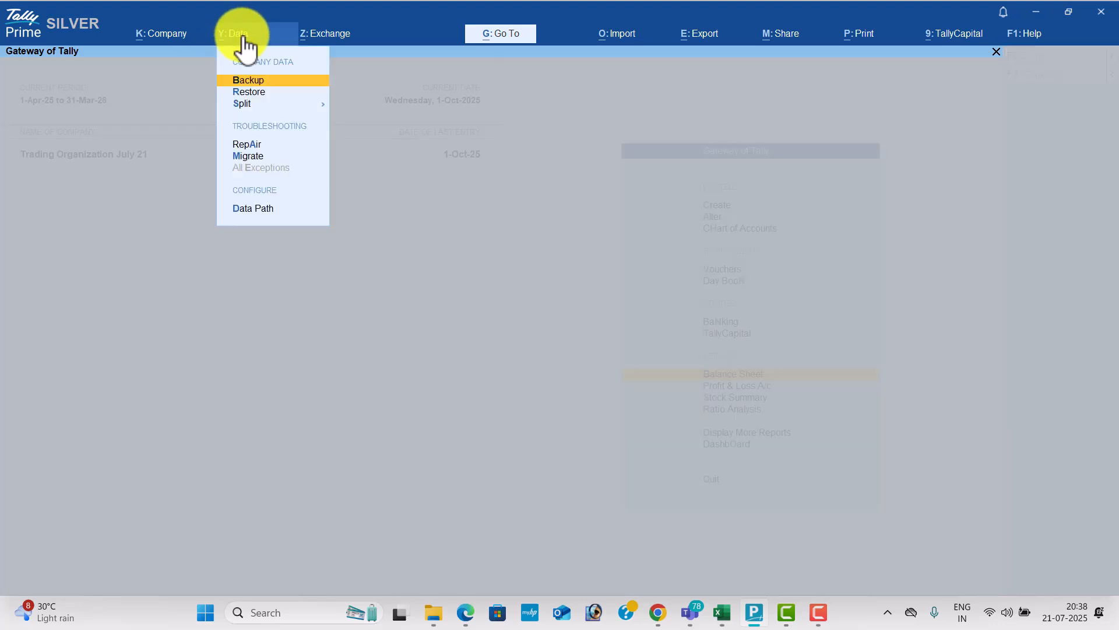
{"action": "left_click", "coordinate": [282, 109]}
{"action": "key", "text": "Down"}
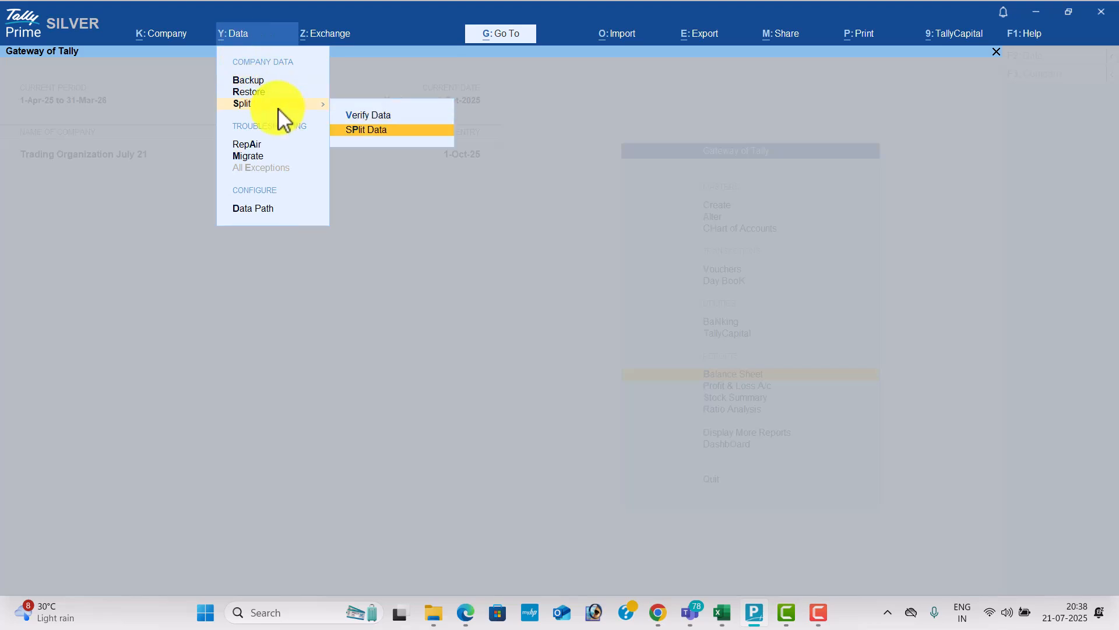
{"action": "key", "text": "Return"}
{"action": "key", "text": "Return"}
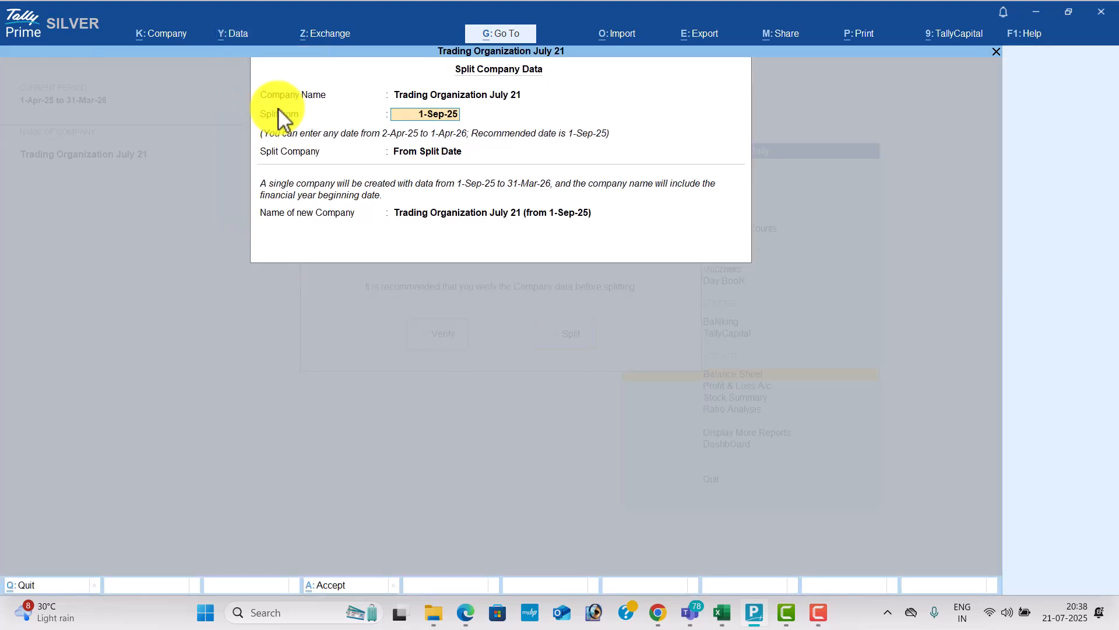
{"action": "type", "text": "1-4-26"}
{"action": "key", "text": "Return"}
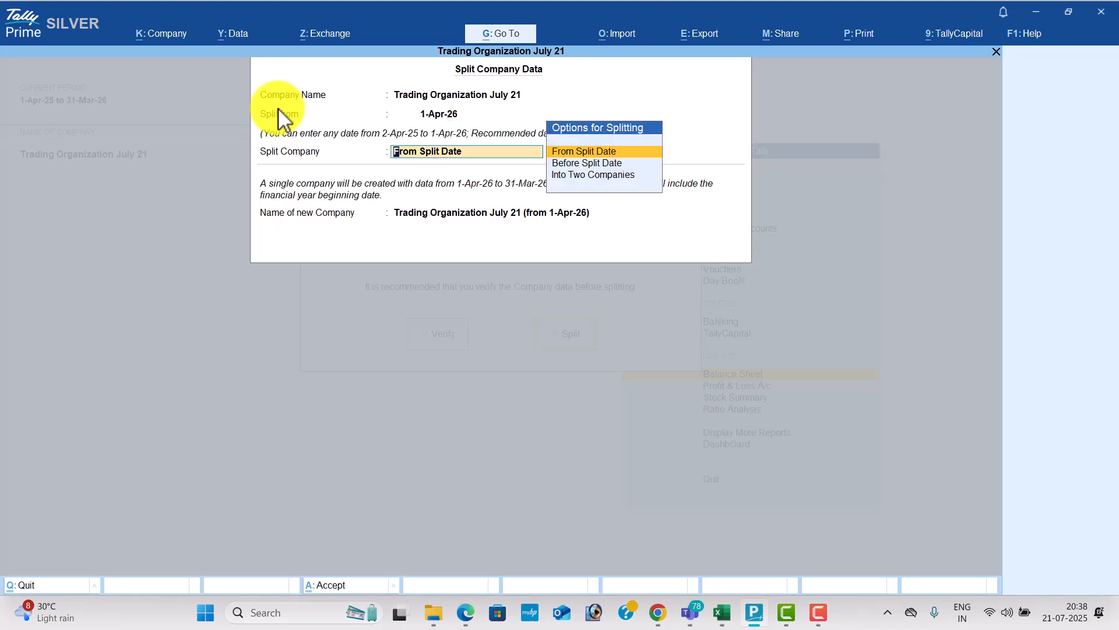
{"action": "key", "text": "Down"}
{"action": "key", "text": "Down"}
{"action": "key", "text": "Return"}
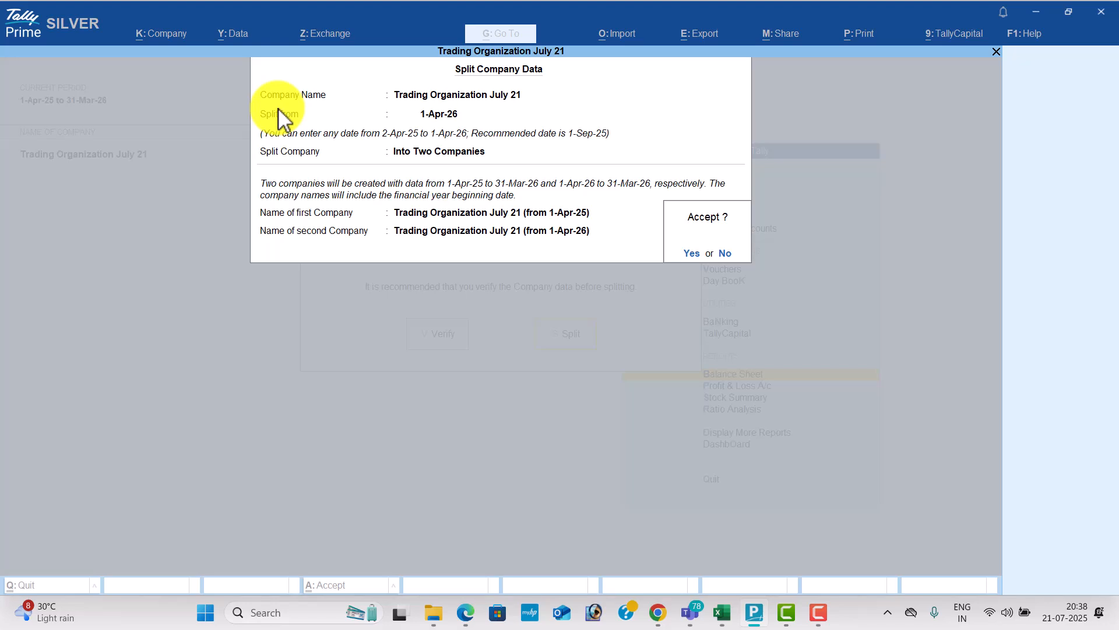
{"action": "key", "text": "y"}
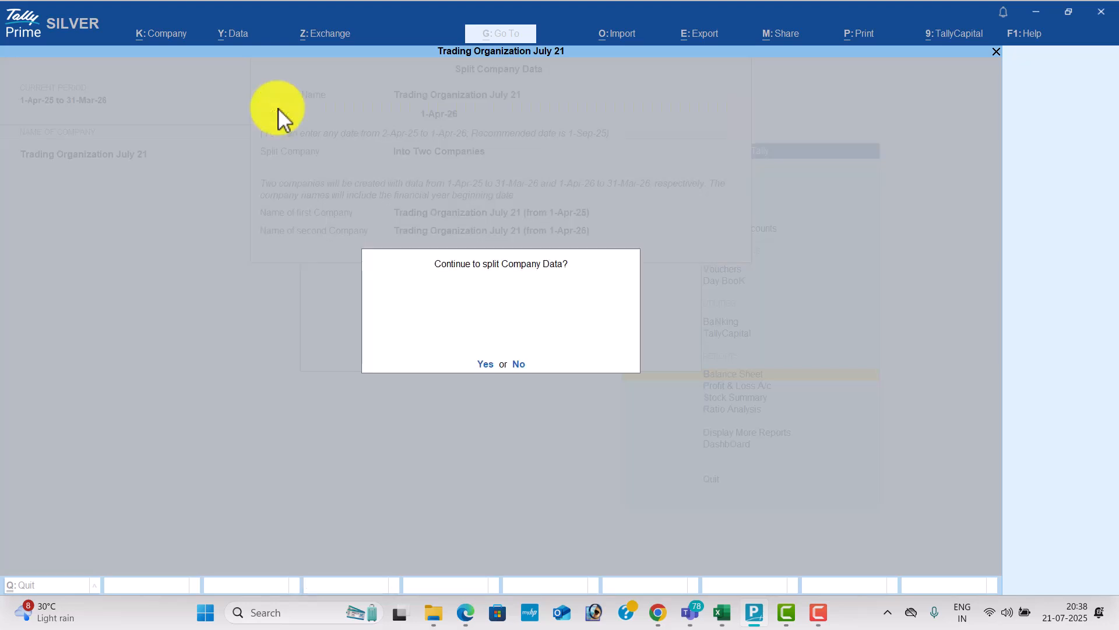
{"action": "key", "text": "y"}
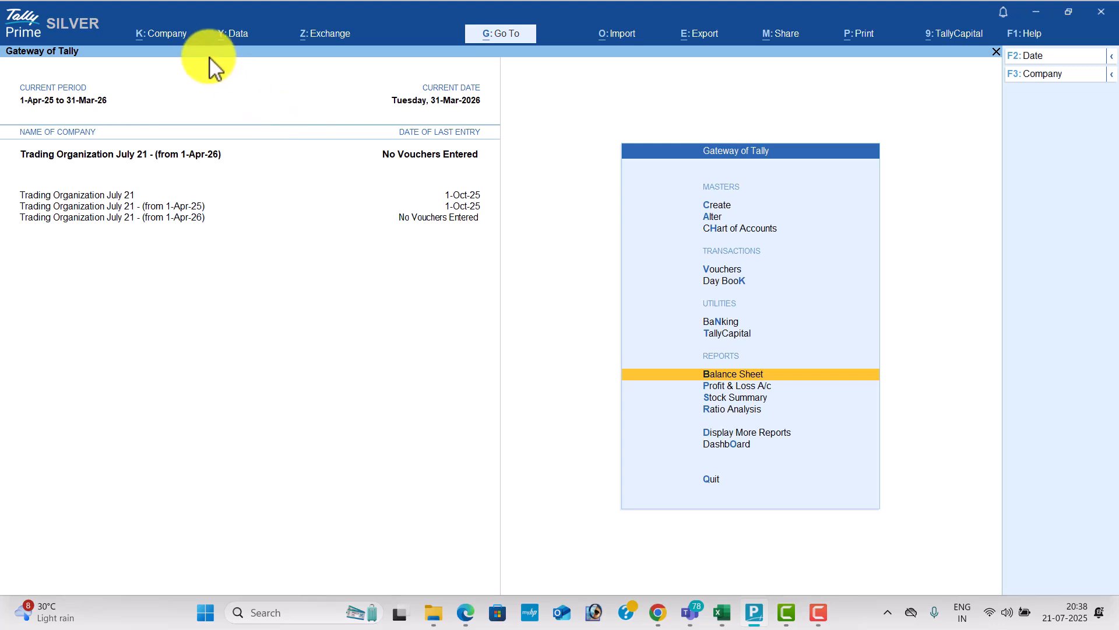
Step: Delete the split company Trading Organization July 21 - (from 1-Apr-25)
{"action": "left_click", "coordinate": [165, 36]}
{"action": "key", "text": "Down"}
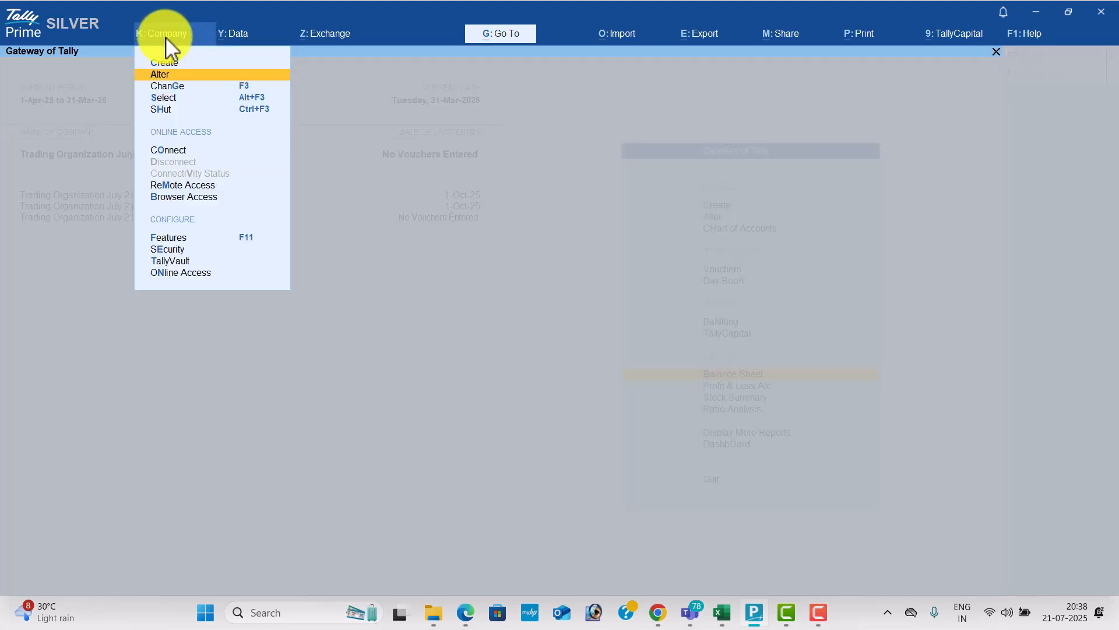
{"action": "key", "text": "Return"}
{"action": "key", "text": "Up"}
{"action": "key", "text": "Return"}
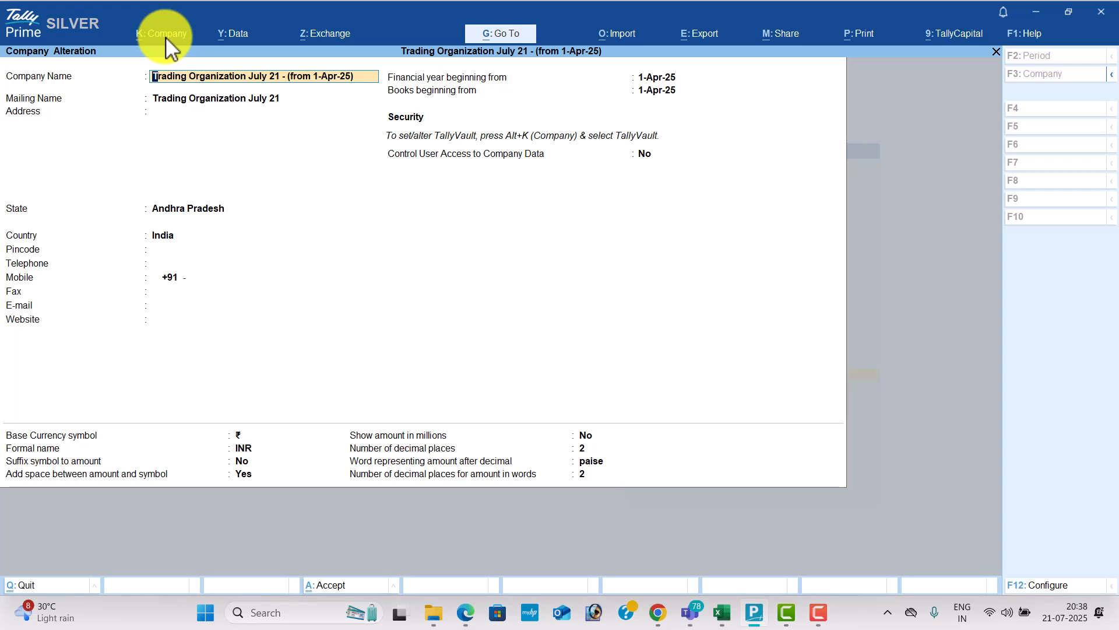
{"action": "key", "text": "alt+d"}
{"action": "key", "text": "y"}
{"action": "key", "text": "y"}
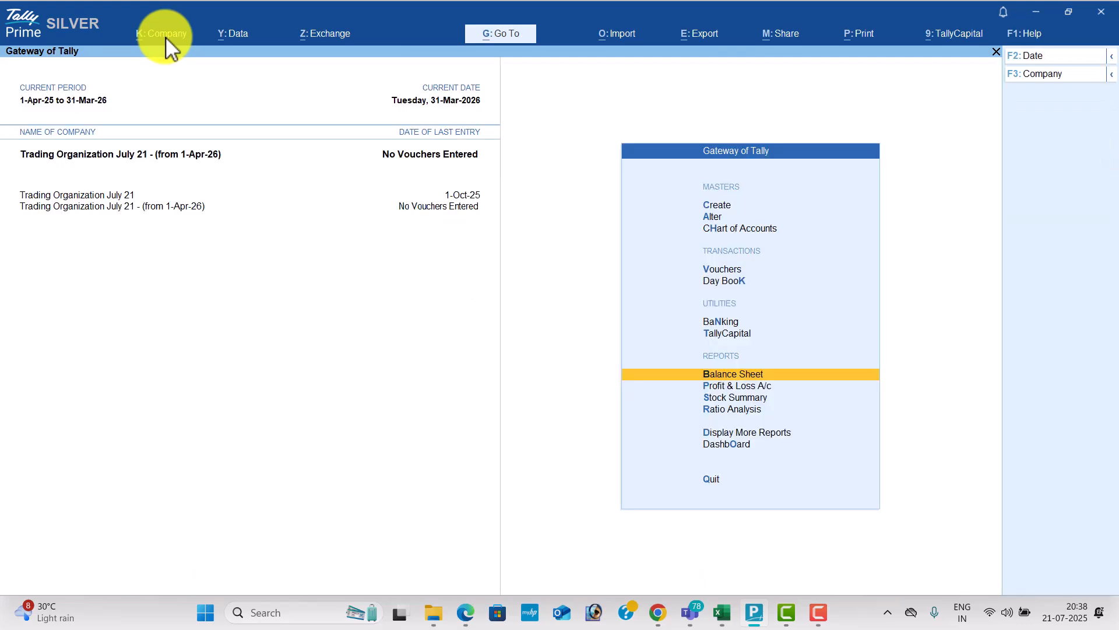
Step: Rename the original company as Trading Organization July 21 (25-26) and save it
{"action": "left_click", "coordinate": [165, 37]}
{"action": "key", "text": "Down"}
{"action": "key", "text": "Return"}
{"action": "key", "text": "Up"}
{"action": "key", "text": "Return"}
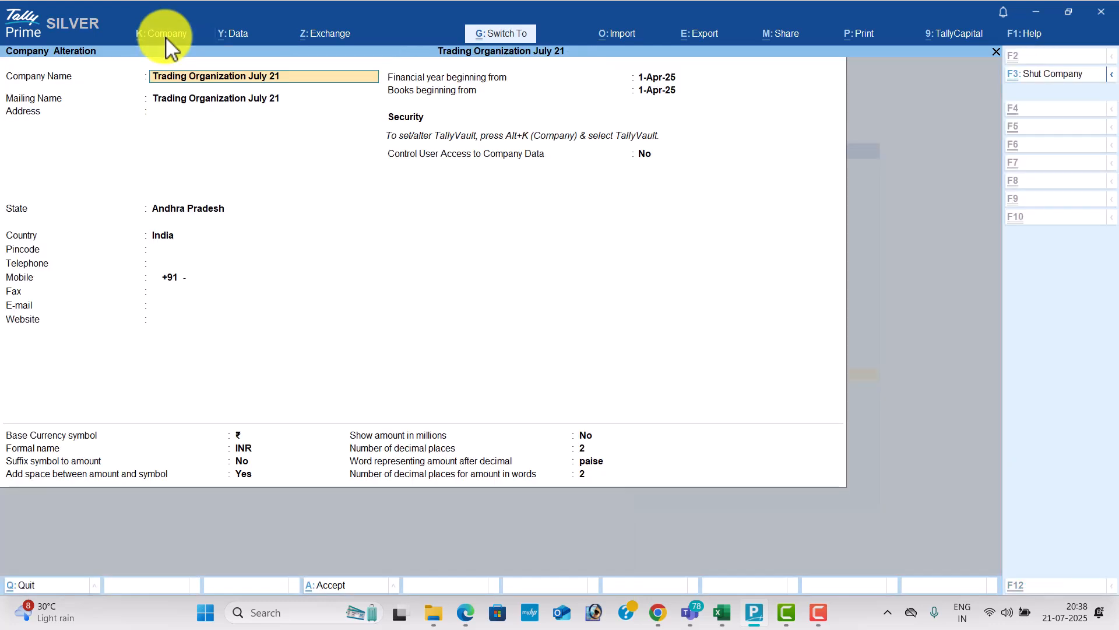
{"action": "type", "text": "("}
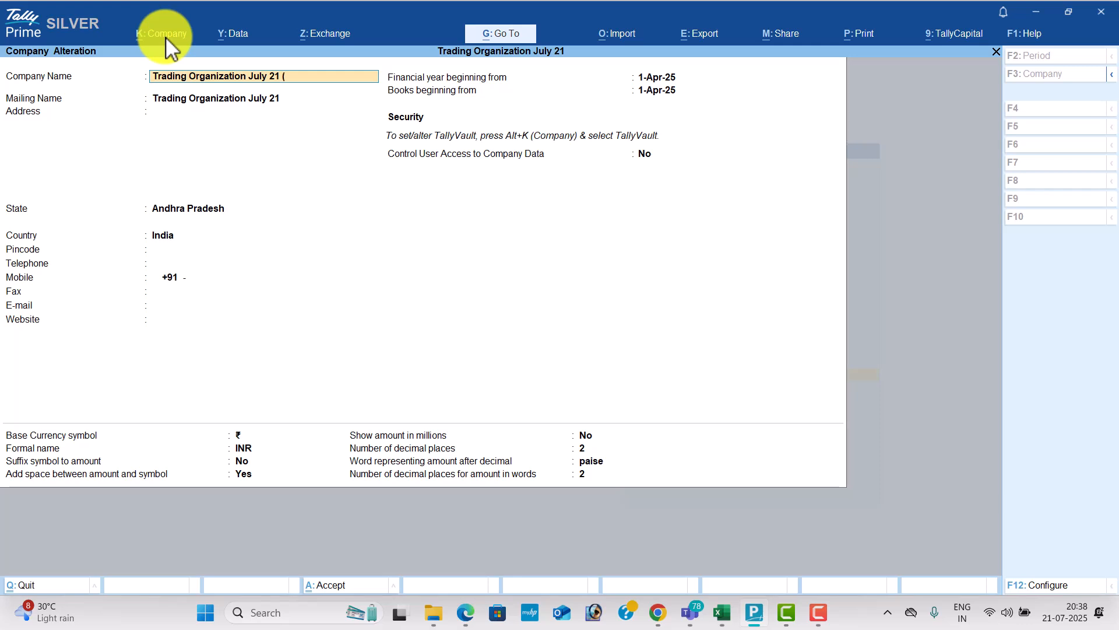
{"action": "type", "text": "25-26)"}
{"action": "key", "text": "Return"}
{"action": "key", "text": "ctrl+a"}
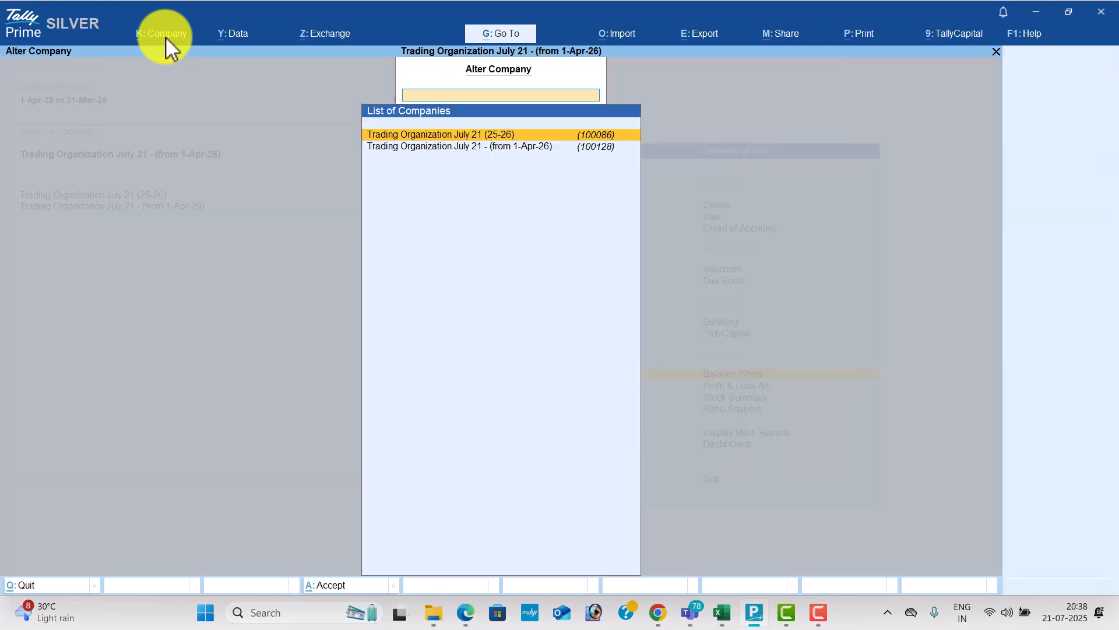
Step: Rename the company starting from 1-Apr-26 as Trading Organization July 21 (26-27), save it and leave company alteration
{"action": "key", "text": "Return"}
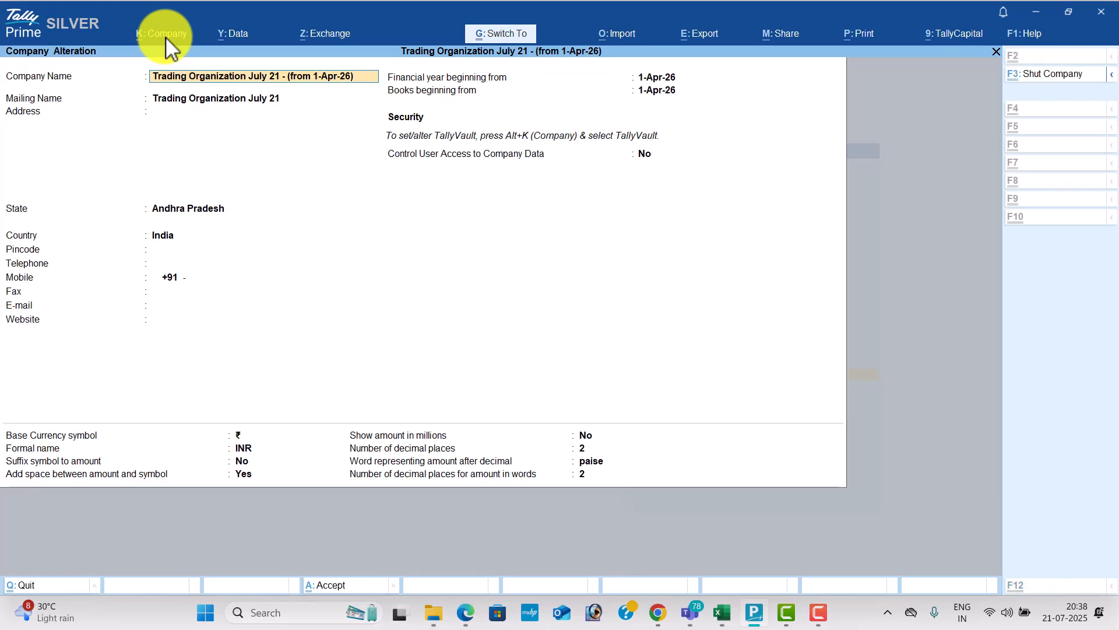
{"action": "key", "text": "BackSpace"}
{"action": "key", "text": "BackSpace"}
{"action": "key", "text": "BackSpace"}
{"action": "key", "text": "BackSpace"}
{"action": "key", "text": "BackSpace"}
{"action": "key", "text": "BackSpace"}
{"action": "key", "text": "BackSpace"}
{"action": "key", "text": "BackSpace"}
{"action": "key", "text": "BackSpace"}
{"action": "key", "text": "BackSpace"}
{"action": "key", "text": "BackSpace"}
{"action": "key", "text": "BackSpace"}
{"action": "key", "text": "BackSpace"}
{"action": "key", "text": "BackSpace"}
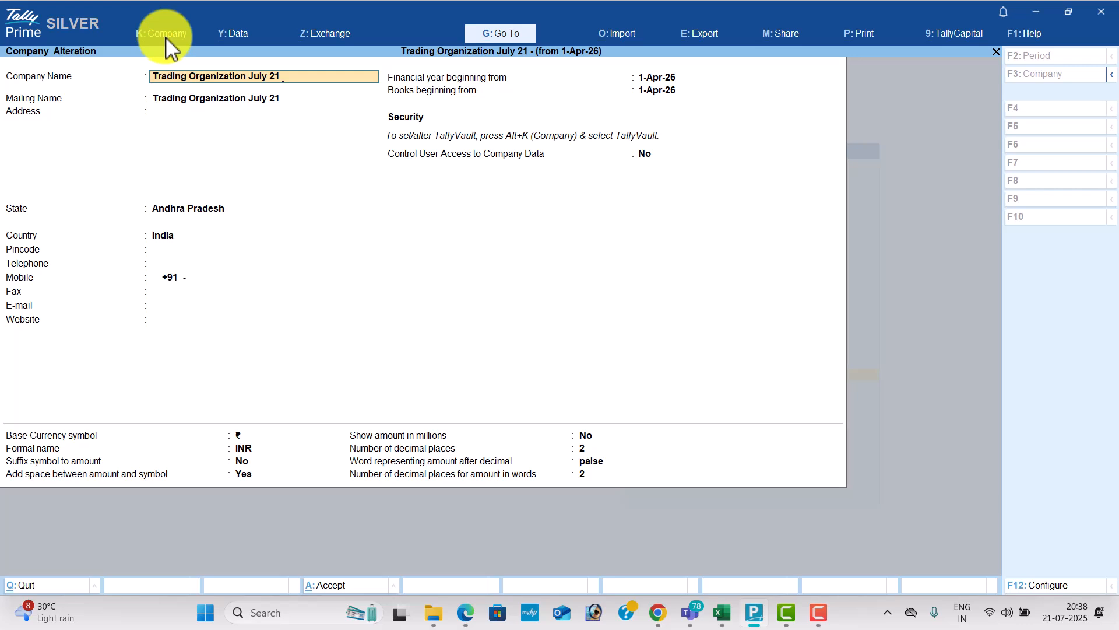
{"action": "type", "text": "26"}
{"action": "key", "text": "BackSpace"}
{"action": "type", "text": "6-27)"}
{"action": "key", "text": "Return"}
{"action": "key", "text": "ctrl+a"}
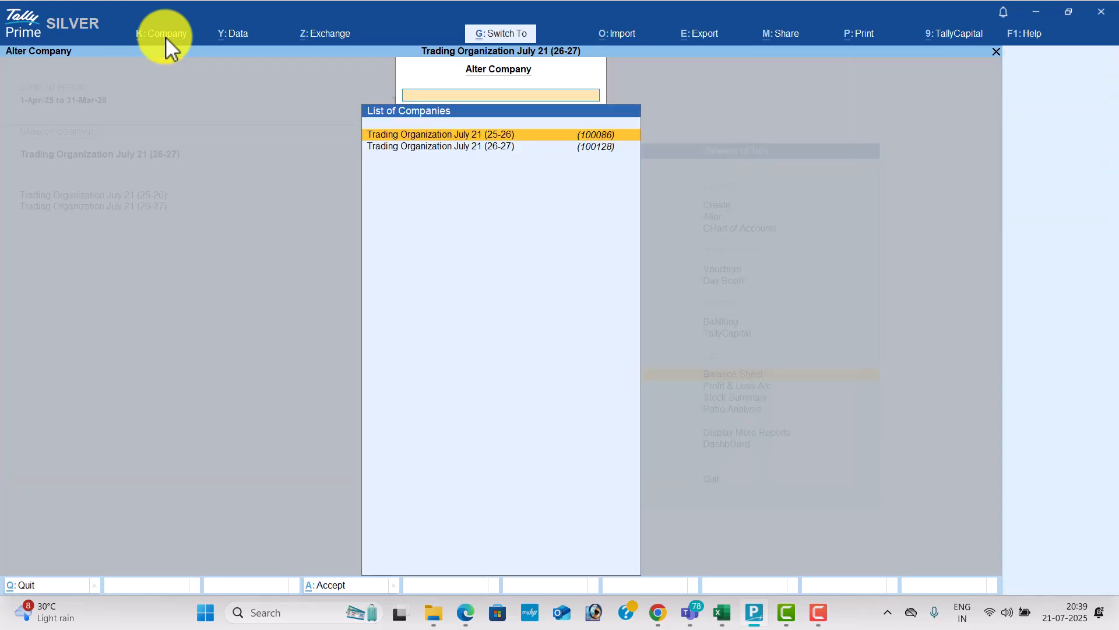
{"action": "key", "text": "Escape"}
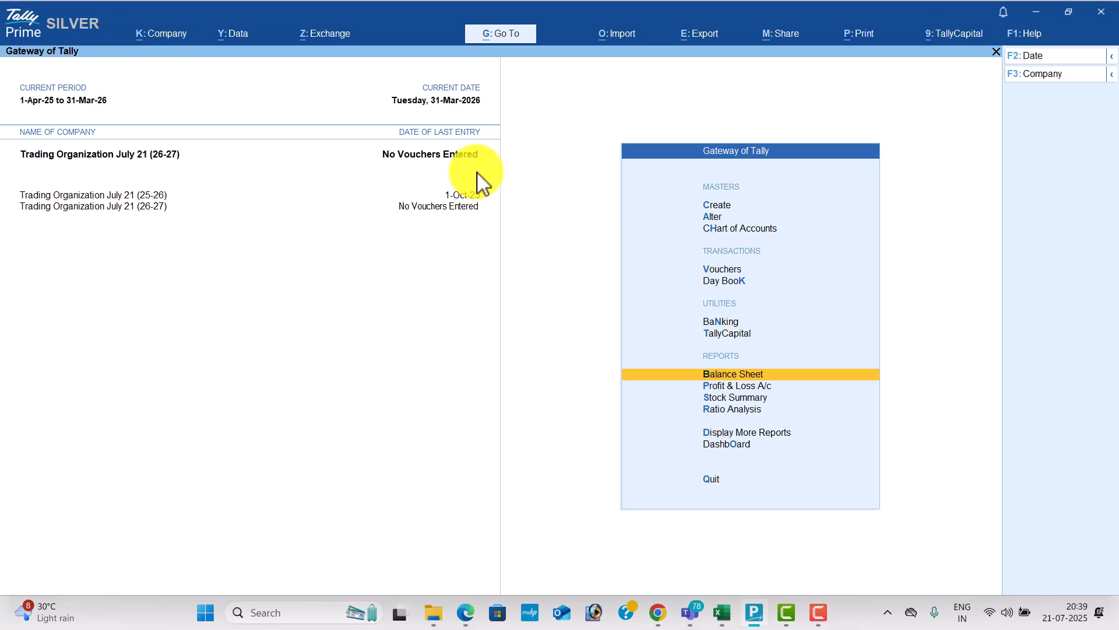
Step: Review the new 26-27 company's Balance Sheet in detailed format, then close it
{"action": "key", "text": "Return"}
{"action": "key", "text": "alt+F5"}
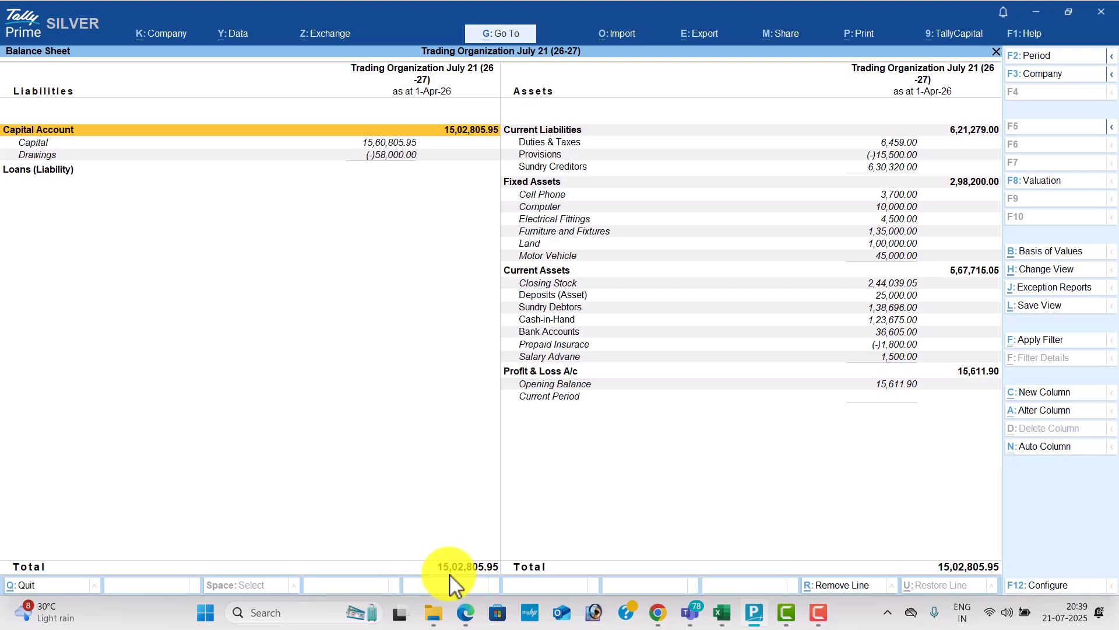
{"action": "key", "text": "Escape"}
Step: Zero the opening balances of all ledgers in the 26-27 company with Multi Alter and save
{"action": "key", "text": "Up"}
{"action": "key", "text": "Up"}
{"action": "key", "text": "Up"}
{"action": "key", "text": "Up"}
{"action": "key", "text": "Up"}
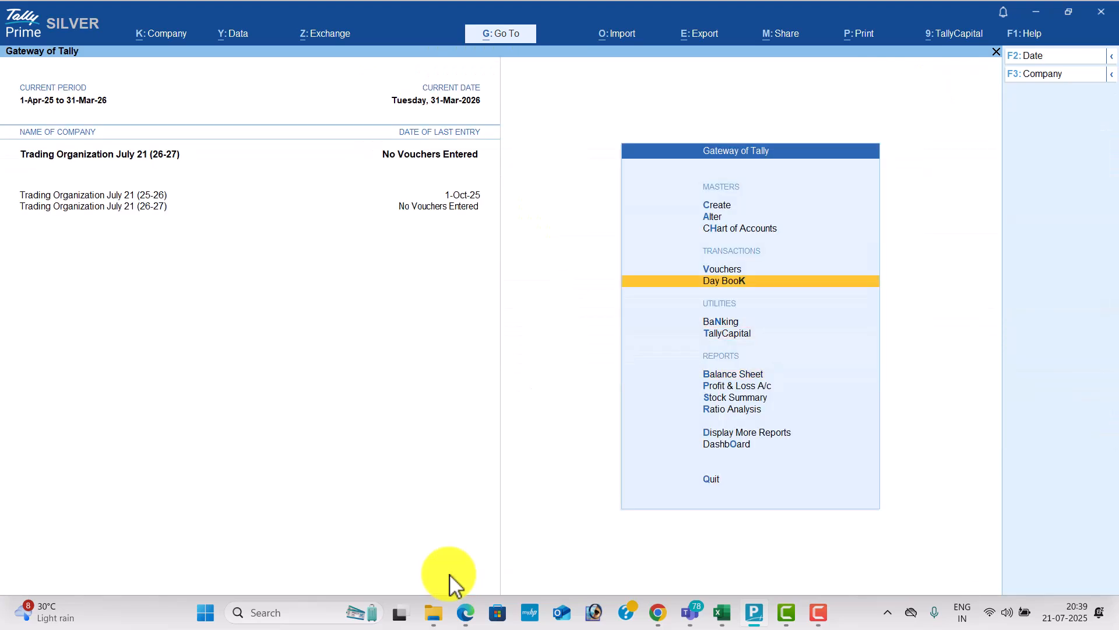
{"action": "key", "text": "Return"}
{"action": "key", "text": "Down"}
{"action": "key", "text": "Up"}
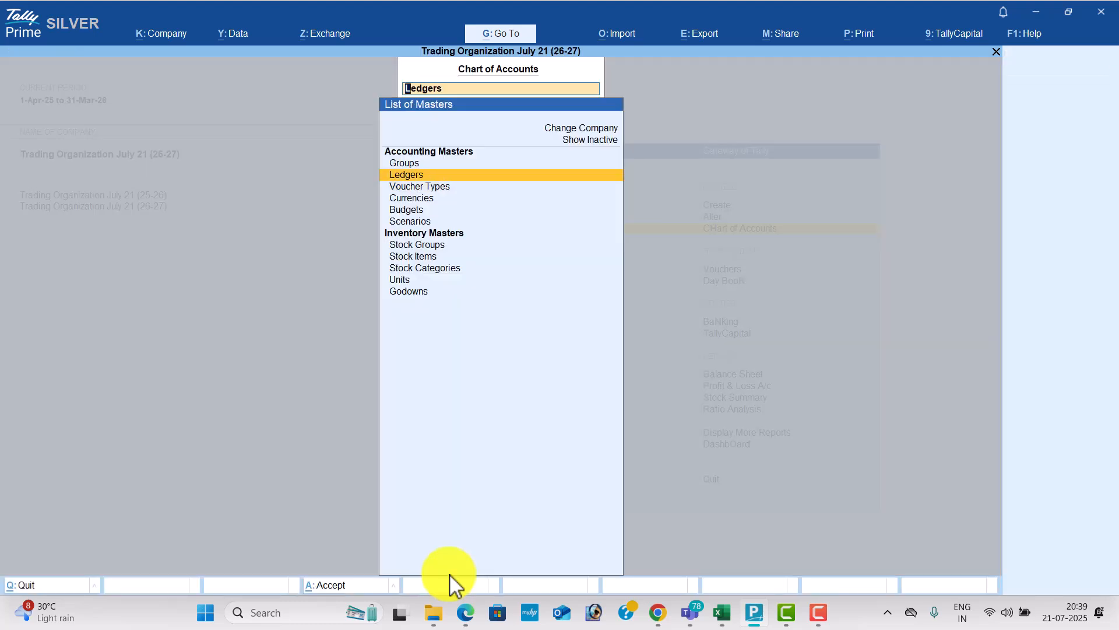
{"action": "key", "text": "Return"}
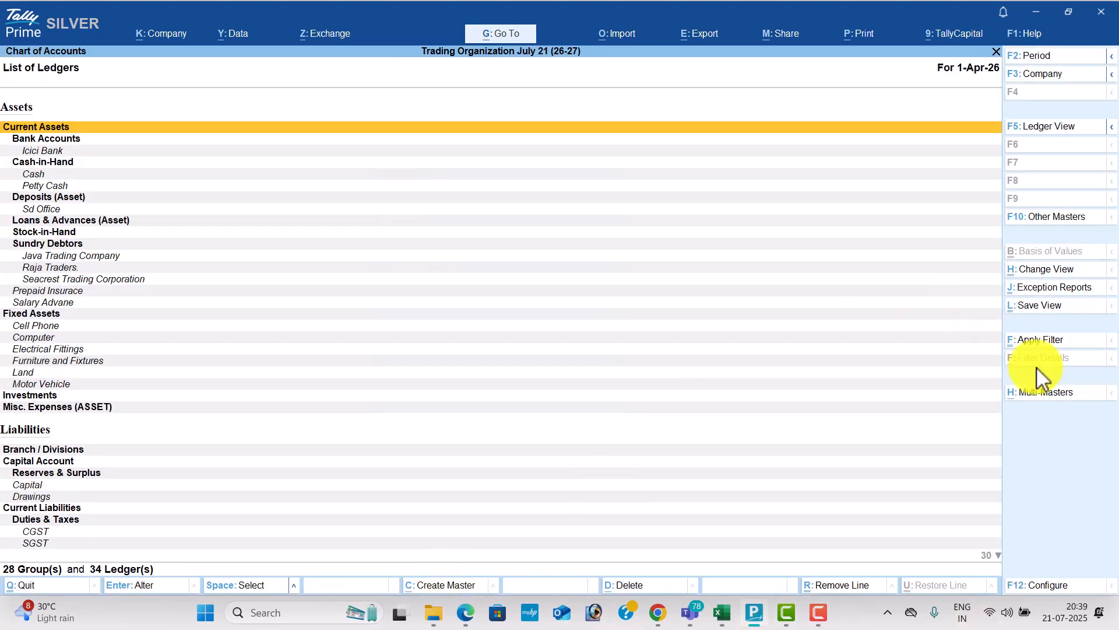
{"action": "left_click", "coordinate": [1067, 397]}
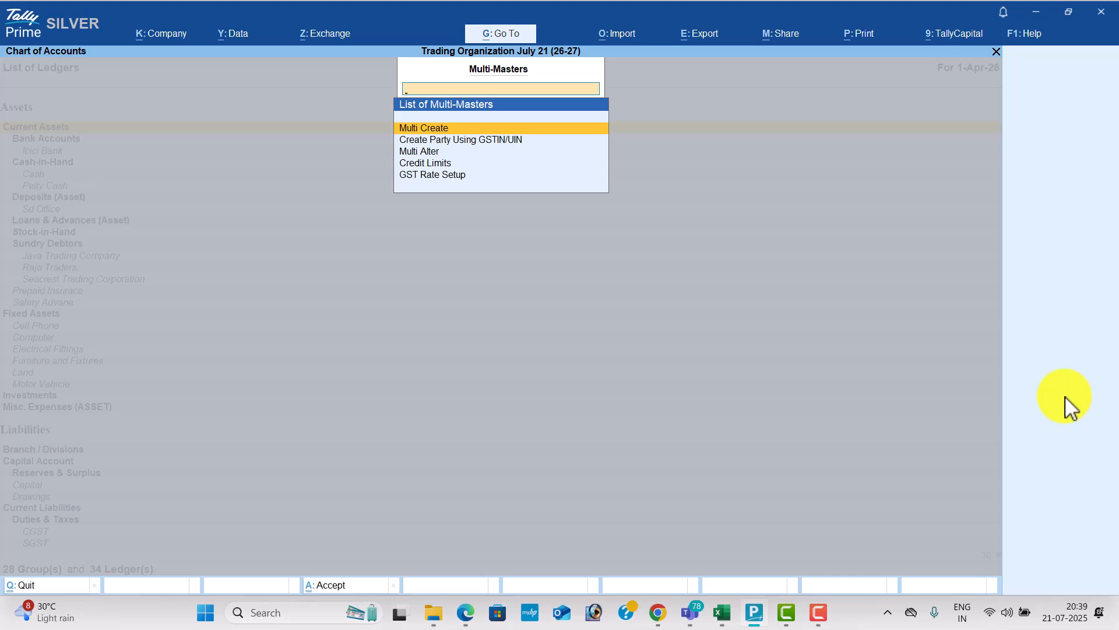
{"action": "key", "text": "Down"}
{"action": "key", "text": "Down"}
{"action": "key", "text": "Return"}
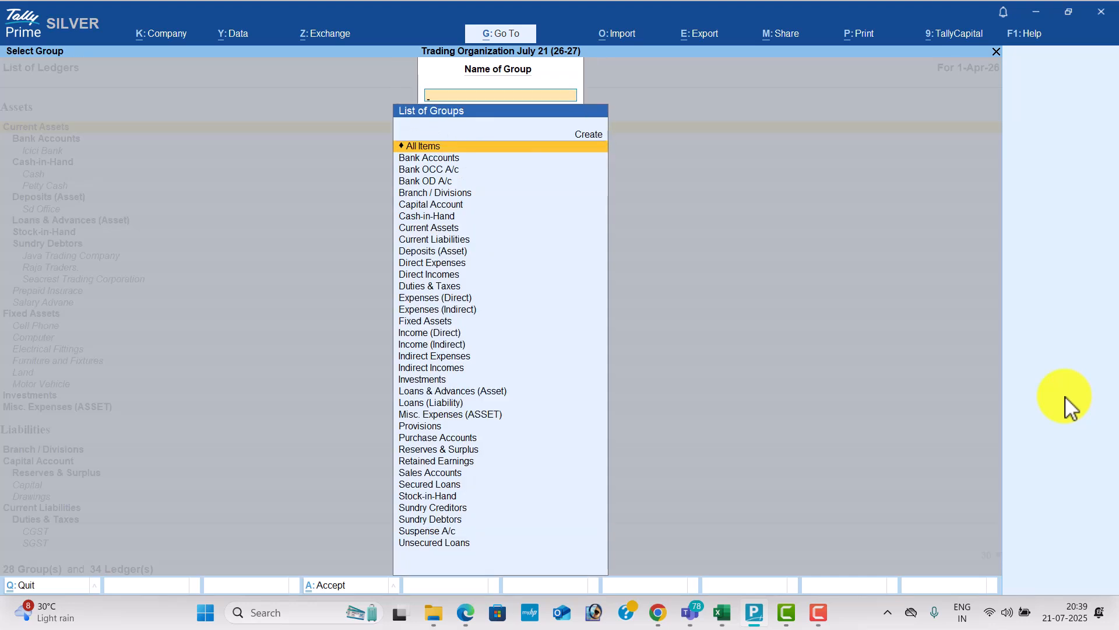
{"action": "key", "text": "Return"}
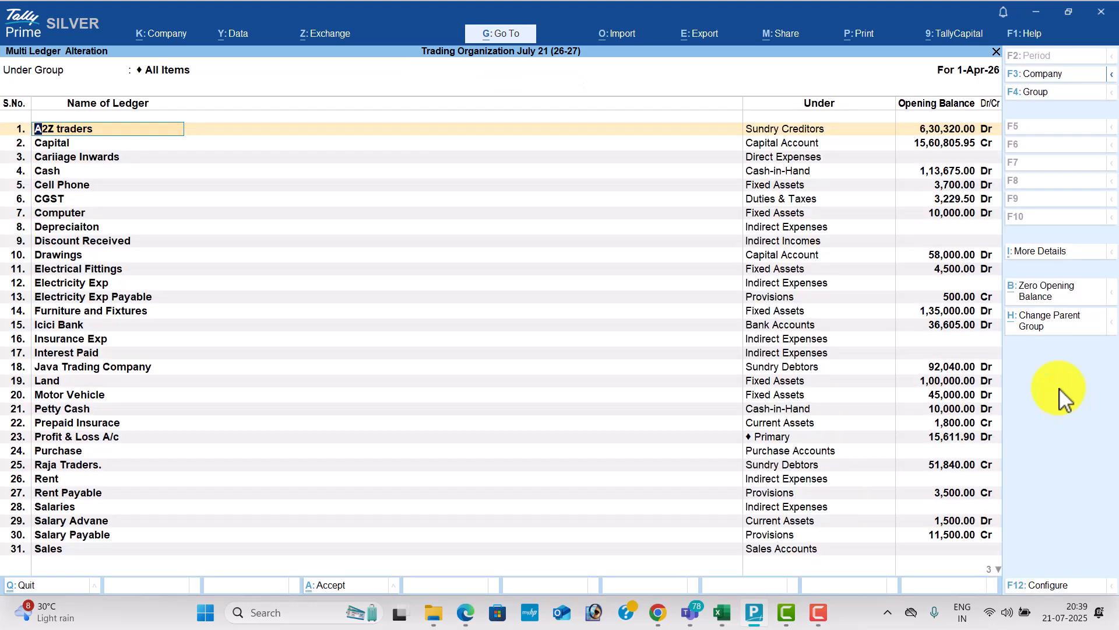
{"action": "left_click", "coordinate": [1061, 290]}
{"action": "key", "text": "ctrl+a"}
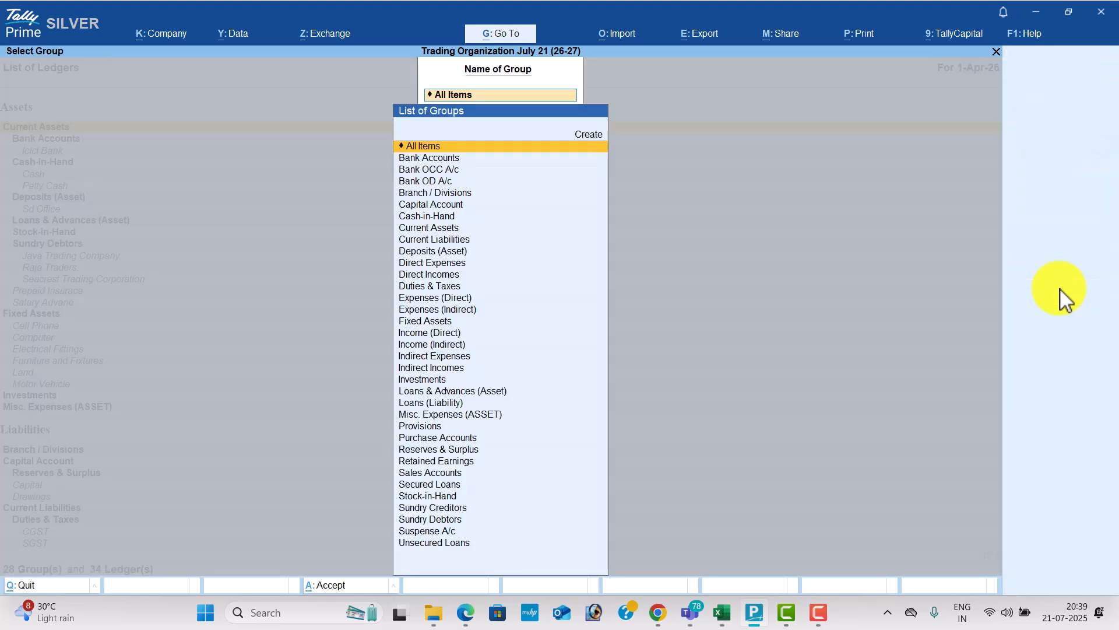
{"action": "key", "text": "Escape"}
{"action": "key", "text": "Escape"}
Step: Check the detailed Balance Sheet for amounts remaining after the ledger opening balances were cleared, then close it
{"action": "key", "text": "Down"}
{"action": "key", "text": "Down"}
{"action": "key", "text": "Down"}
{"action": "key", "text": "Down"}
{"action": "key", "text": "Down"}
{"action": "key", "text": "Down"}
{"action": "key", "text": "Up"}
{"action": "key", "text": "Return"}
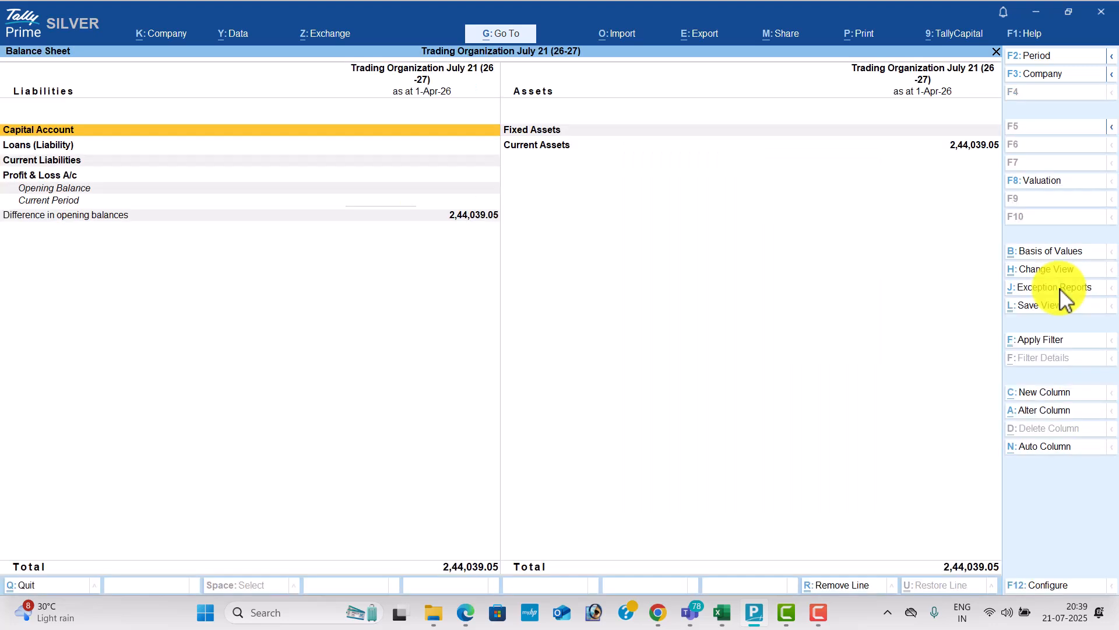
{"action": "key", "text": "alt+F5"}
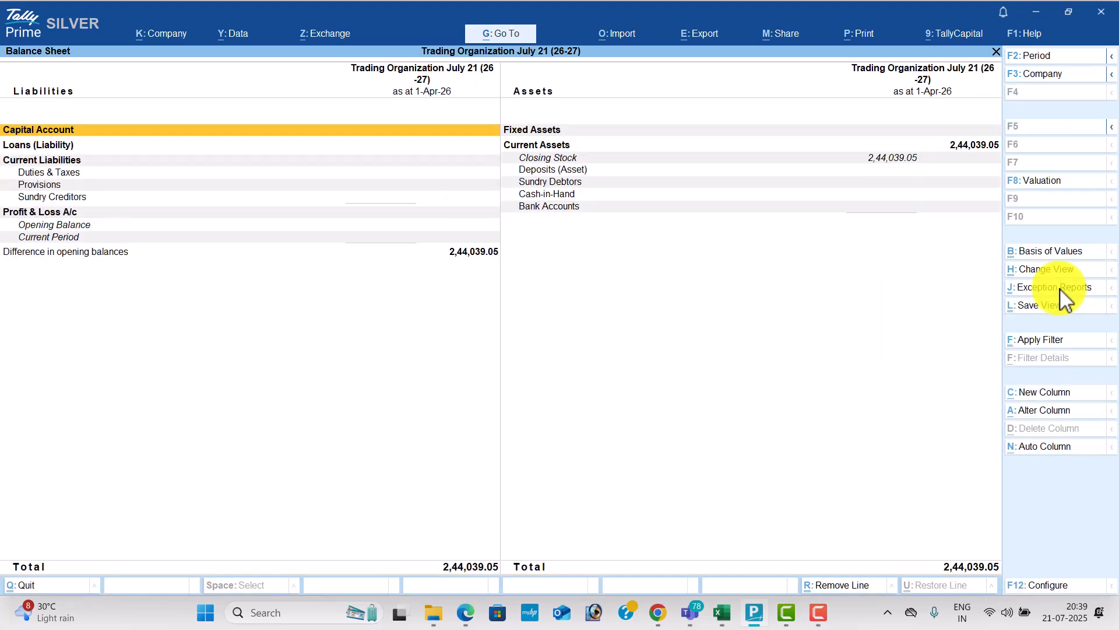
{"action": "key", "text": "Escape"}
Step: Zero the opening balances of all stock items in the 26-27 company with Multi Alter and save
{"action": "key", "text": "Up"}
{"action": "key", "text": "Up"}
{"action": "key", "text": "Up"}
{"action": "key", "text": "Up"}
{"action": "key", "text": "Up"}
{"action": "key", "text": "Return"}
{"action": "key", "text": "Down"}
{"action": "key", "text": "Down"}
{"action": "key", "text": "Down"}
{"action": "key", "text": "Down"}
{"action": "key", "text": "Down"}
{"action": "key", "text": "Down"}
{"action": "key", "text": "Down"}
{"action": "key", "text": "Return"}
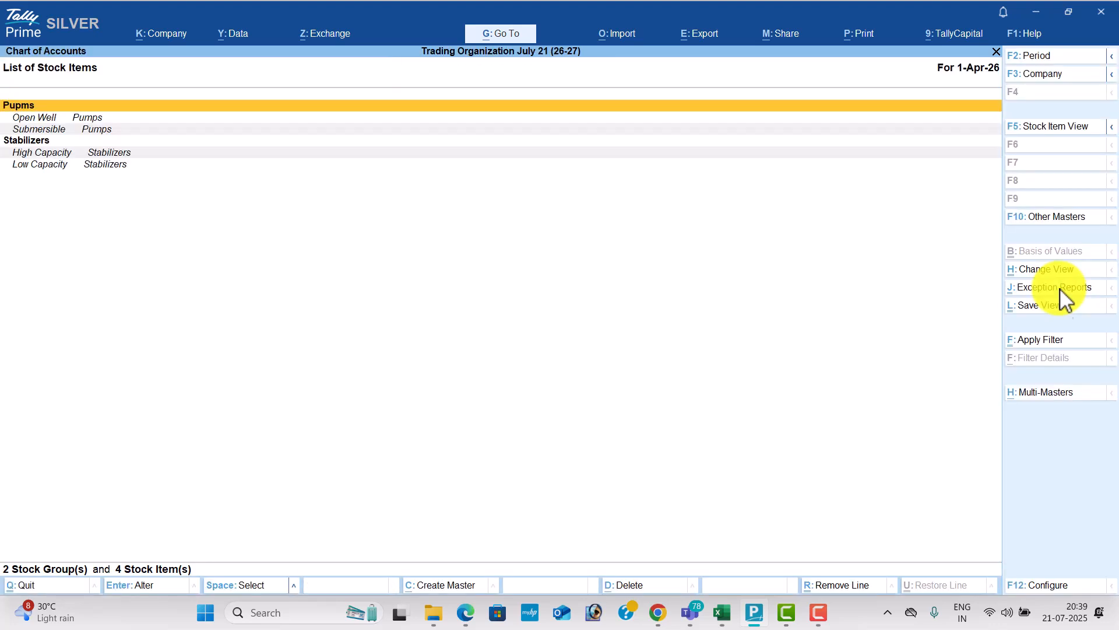
{"action": "left_click", "coordinate": [1068, 403]}
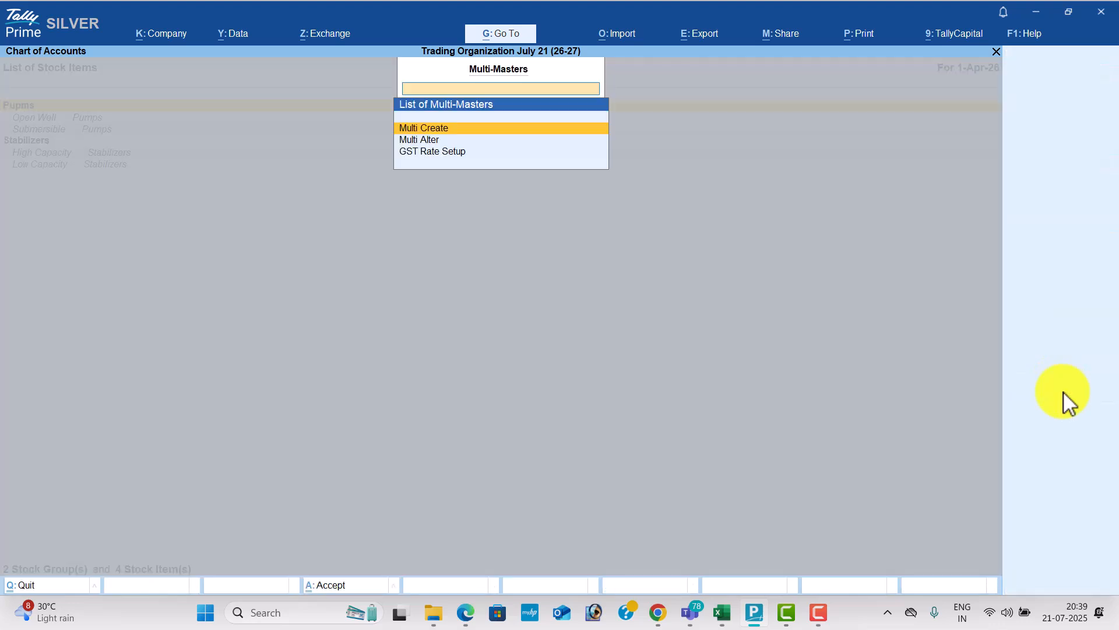
{"action": "key", "text": "Down"}
{"action": "key", "text": "Return"}
{"action": "key", "text": "Return"}
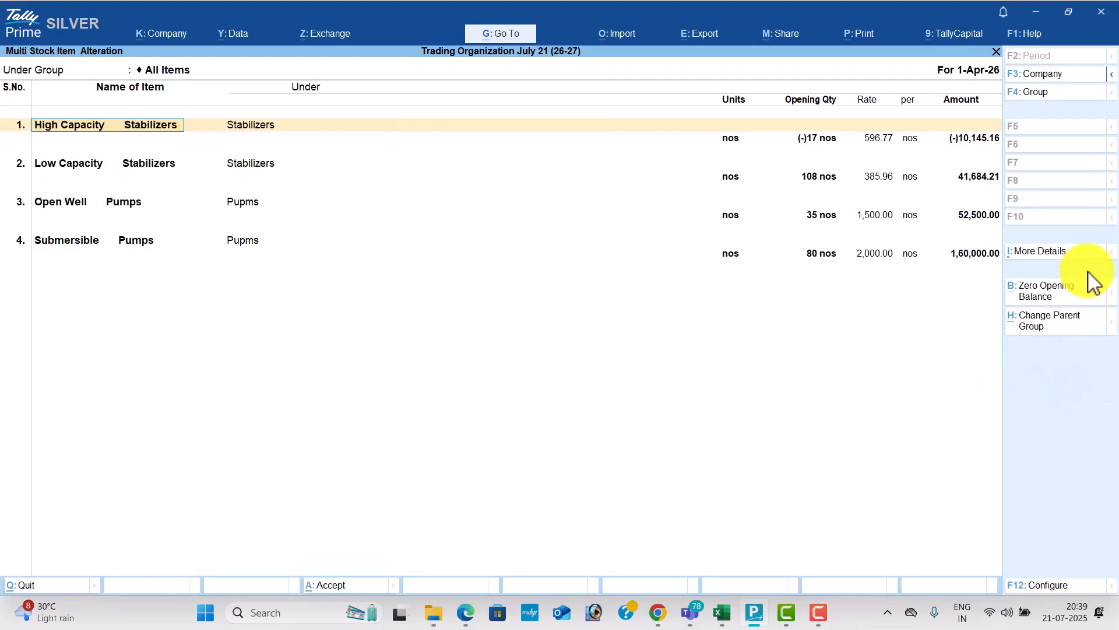
{"action": "left_click", "coordinate": [1048, 286]}
{"action": "key", "text": "ctrl+a"}
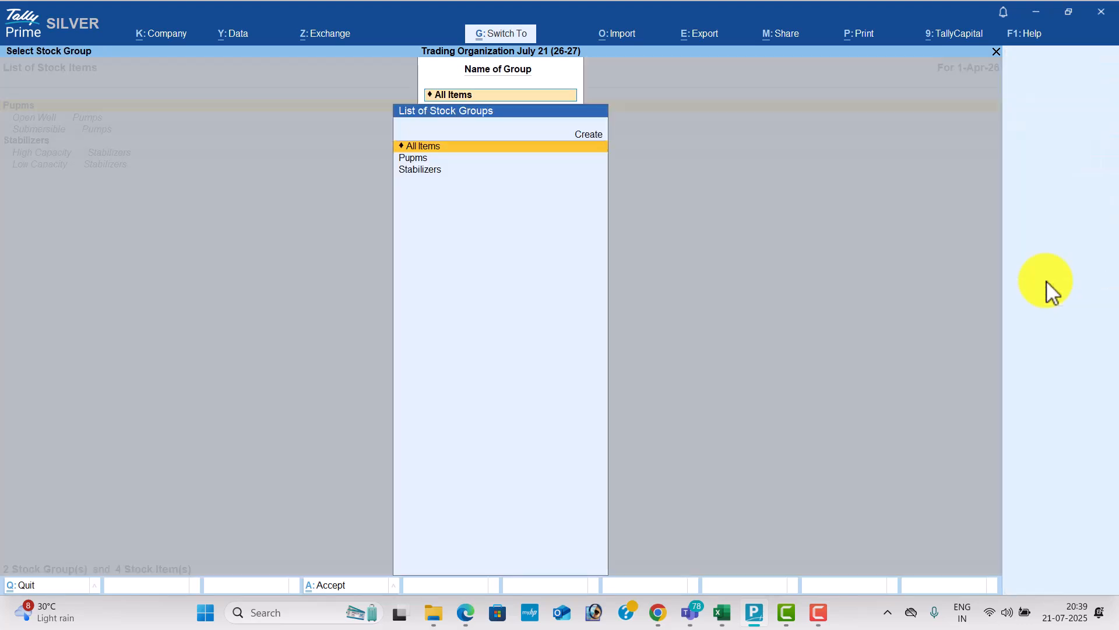
{"action": "key", "text": "Escape"}
{"action": "key", "text": "Escape"}
Step: Check the Balance Sheet again after clearing the stock item balances, then close the report
{"action": "key", "text": "Down"}
{"action": "key", "text": "Down"}
{"action": "key", "text": "Down"}
{"action": "key", "text": "Down"}
{"action": "key", "text": "Down"}
{"action": "key", "text": "Down"}
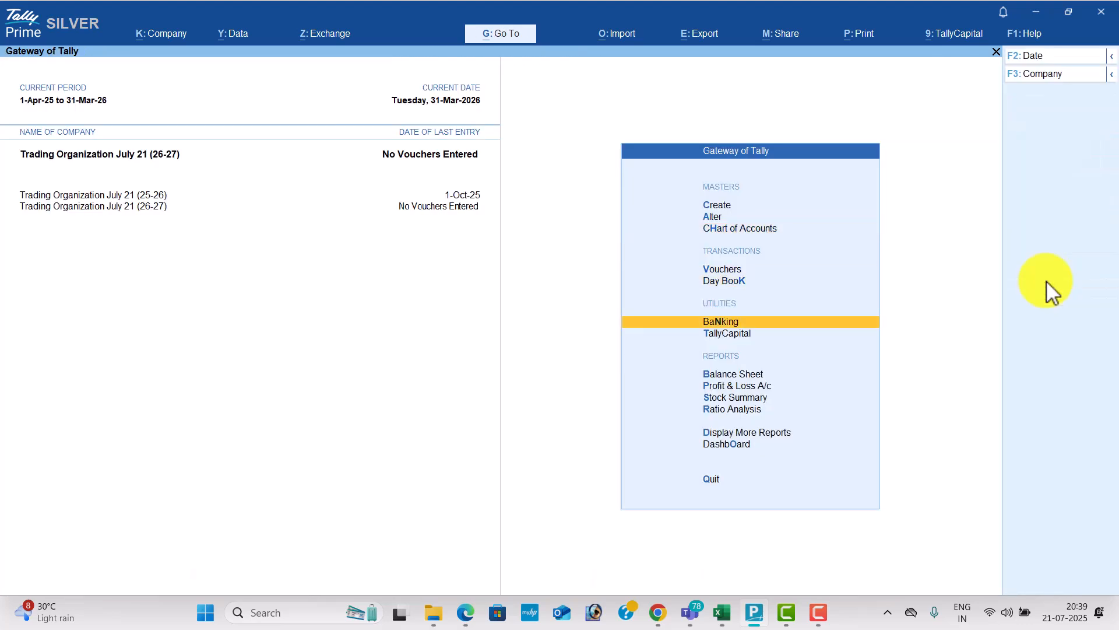
{"action": "key", "text": "Up"}
{"action": "key", "text": "Return"}
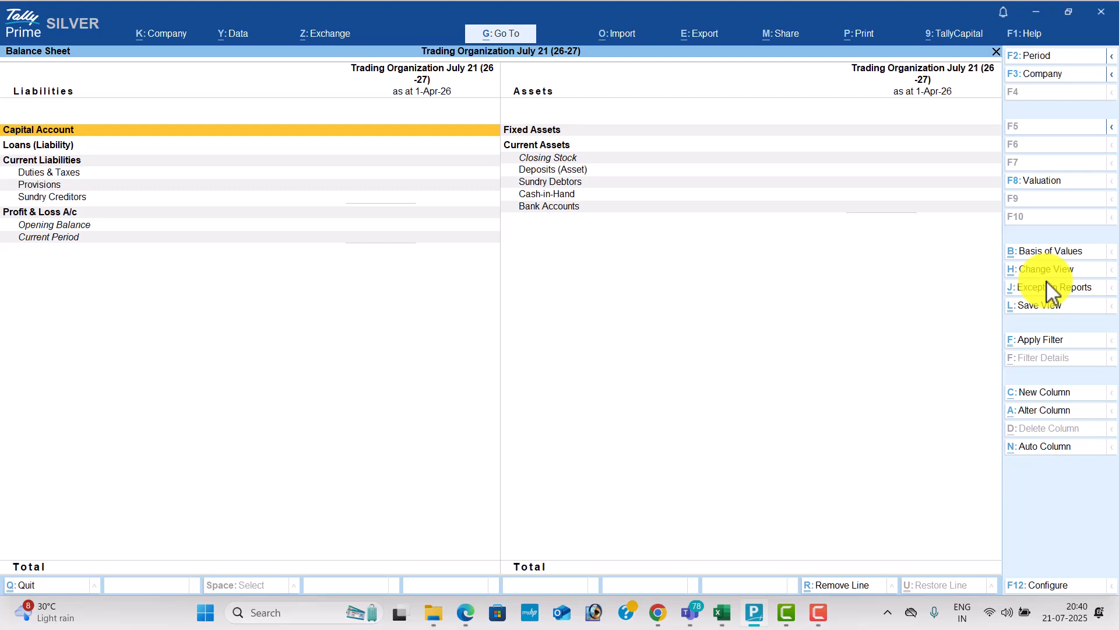
{"action": "key", "text": "Escape"}
Step: Switch to the Tally Batch 73 meeting window in Microsoft Teams
{"action": "key", "text": "alt+Tab"}
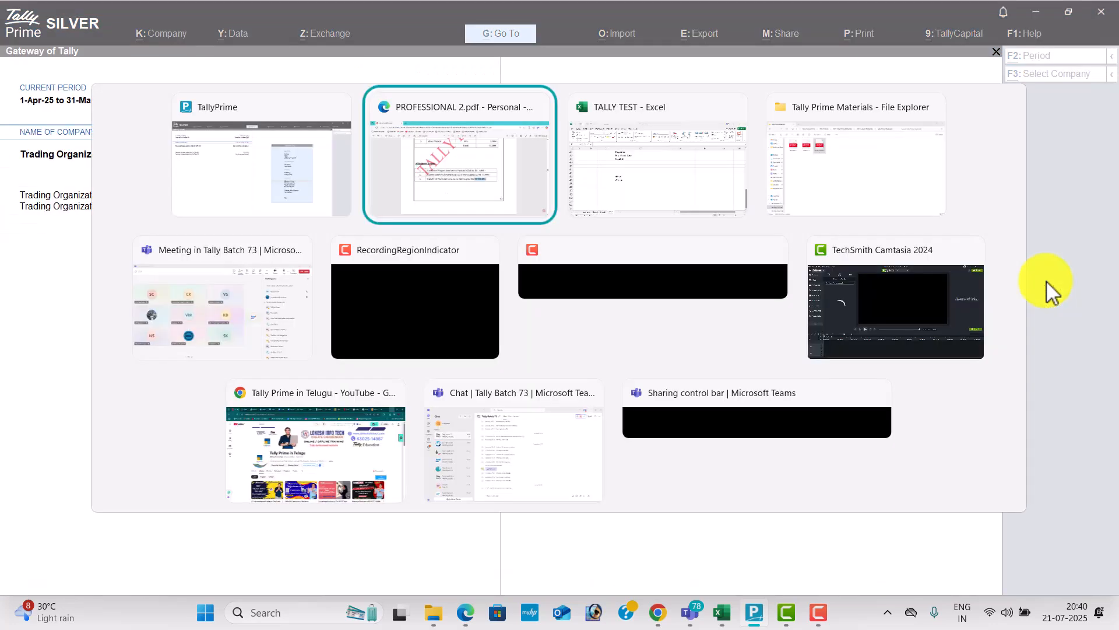
{"action": "key", "text": "Tab"}
{"action": "key", "text": "Tab"}
{"action": "key", "text": "Tab"}
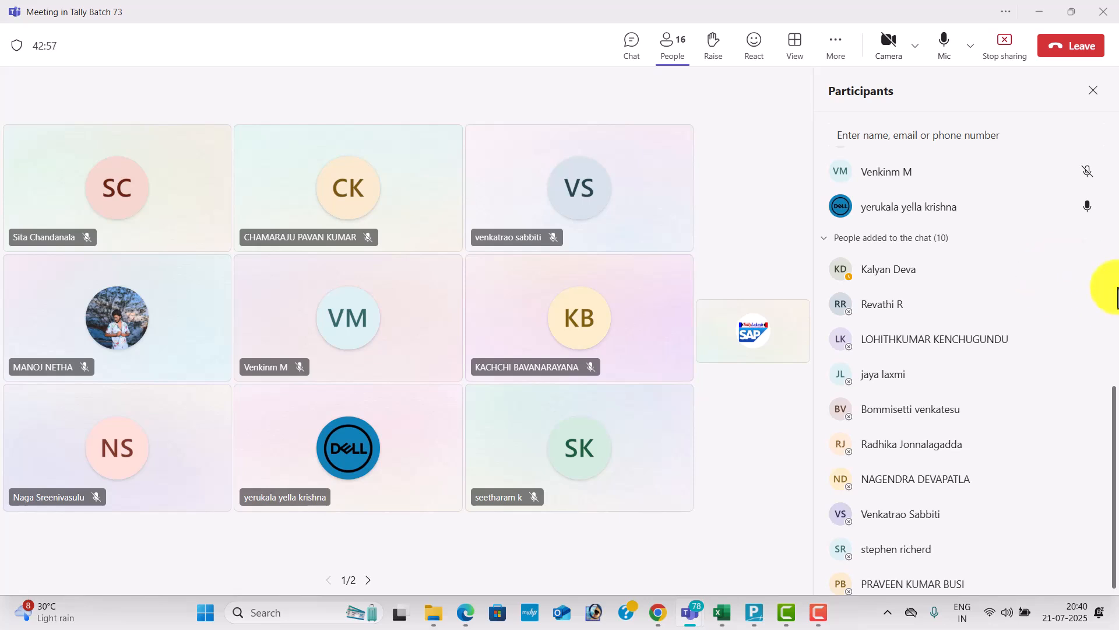
Step: Return to the start of the participants list and leave the Tally Batch 73 meeting
{"action": "scroll", "coordinate": [930, 242], "scroll_direction": "up", "scroll_amount": 10}
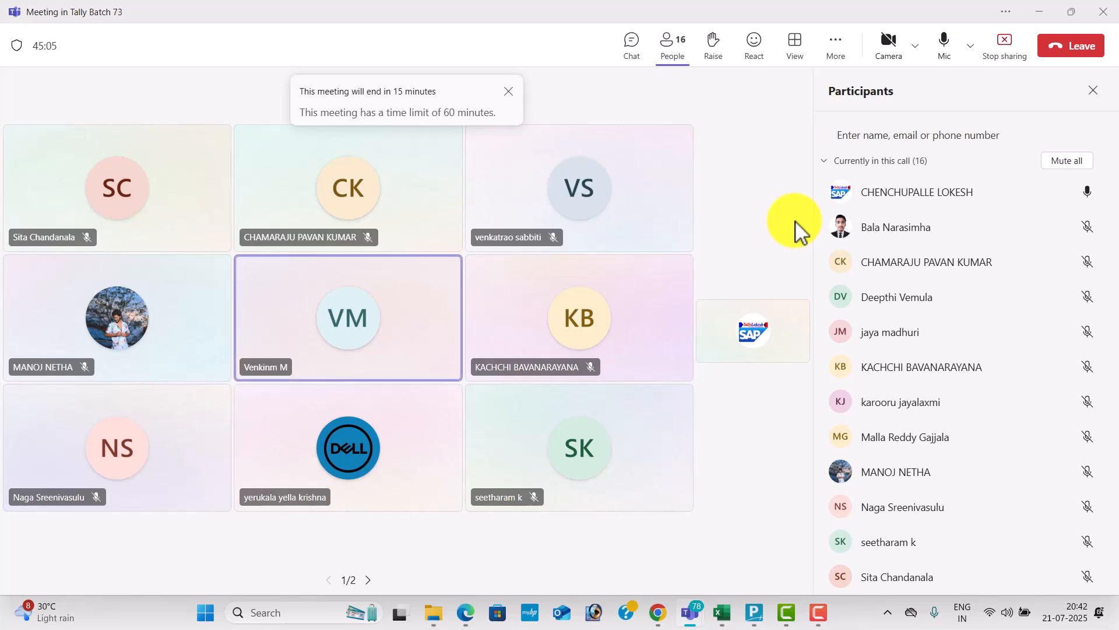
{"action": "left_click", "coordinate": [1082, 48]}
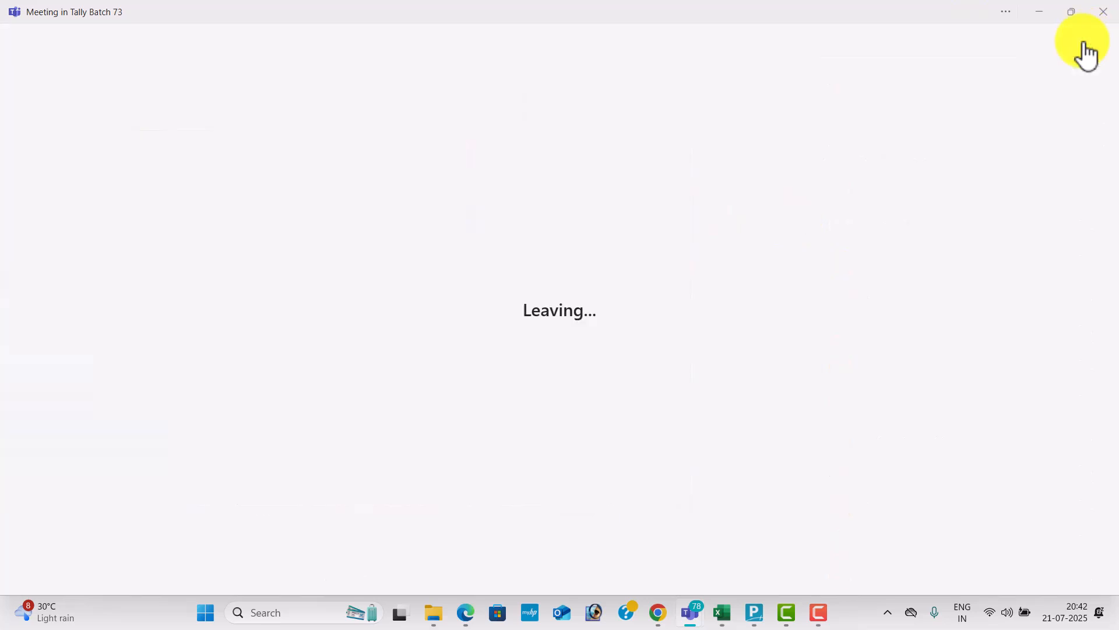
Step: Switch to TechSmith Camtasia, show the Media Bin of the untitled project, and switch to the Camtasia recorder
{"action": "left_click", "coordinate": [788, 612]}
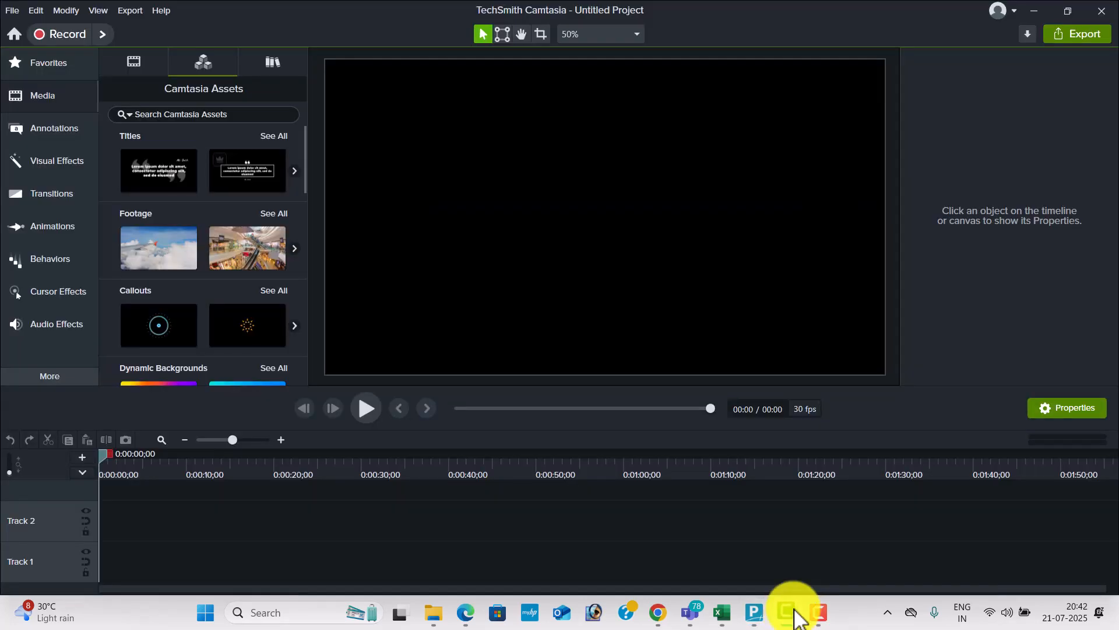
{"action": "left_click", "coordinate": [59, 100]}
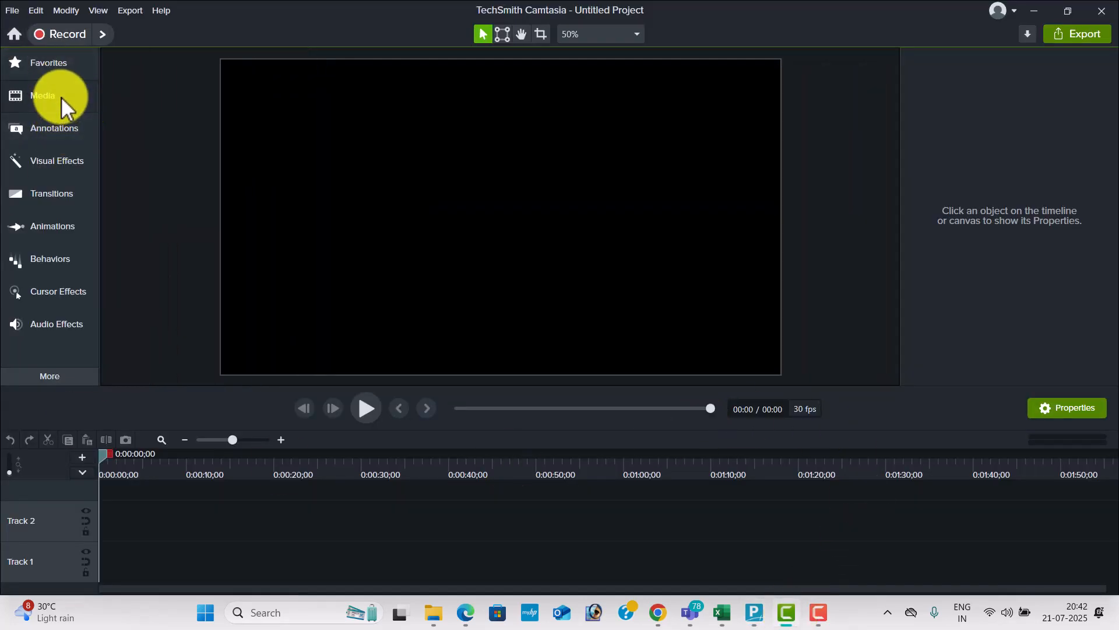
{"action": "left_click", "coordinate": [62, 97]}
{"action": "left_click", "coordinate": [135, 57]}
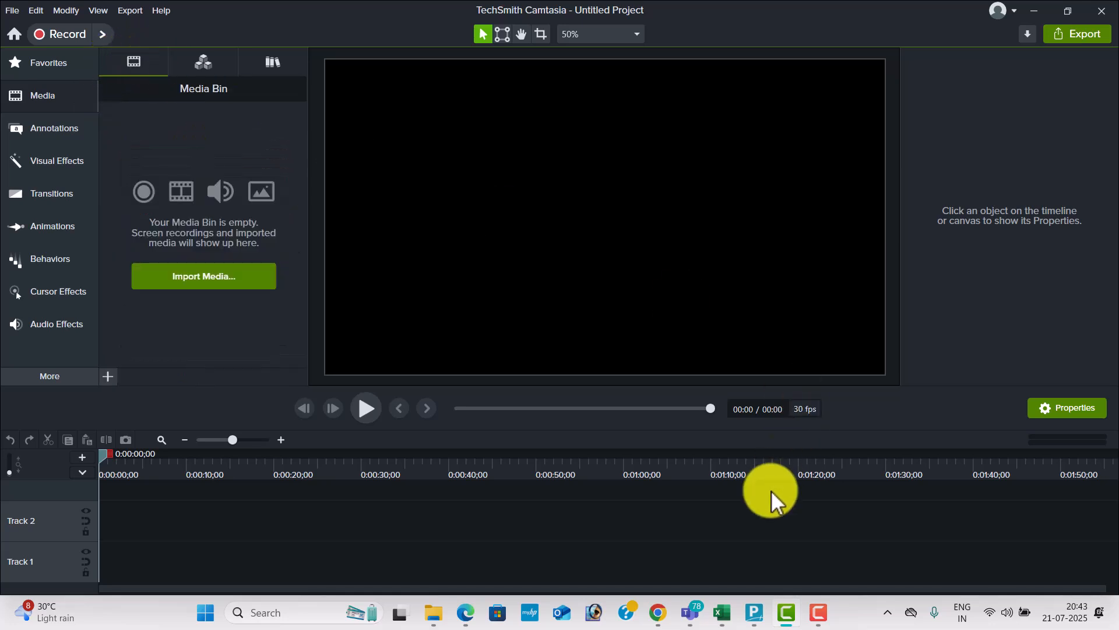
{"action": "left_click", "coordinate": [818, 612]}
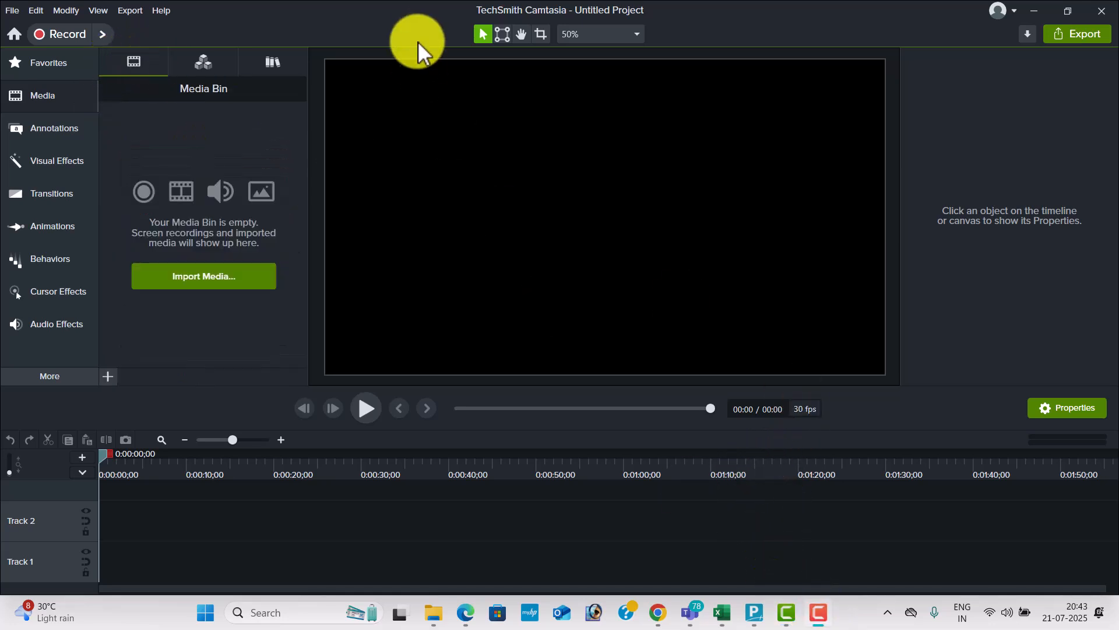